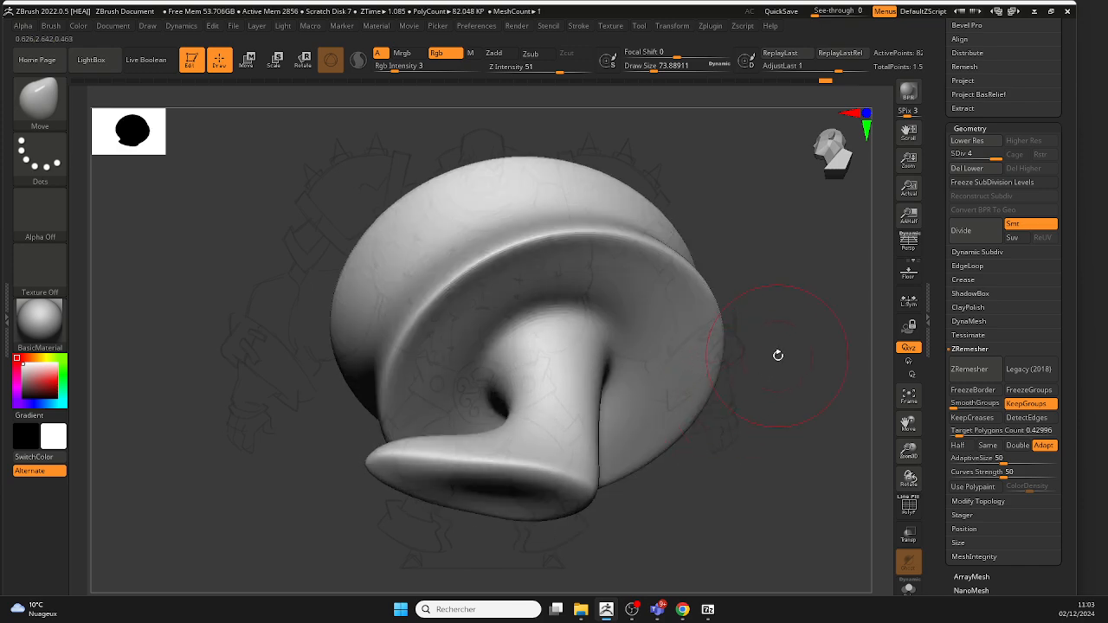
Step: Choose the DamStandard brush and carve a groove along the crease on the outer side of the boot cuff
click(54, 111)
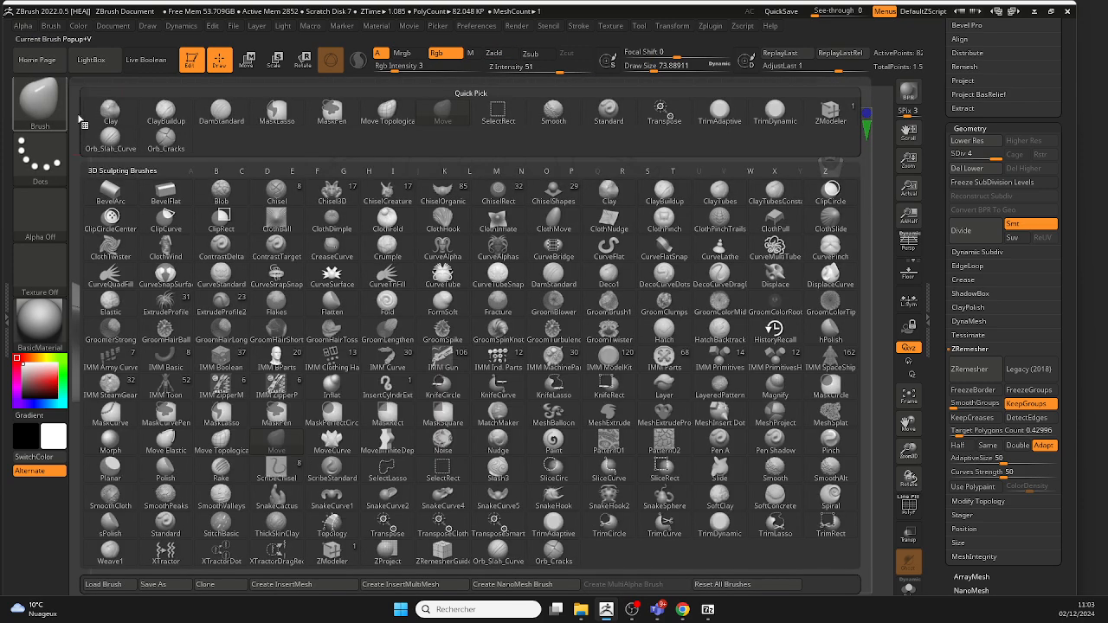
key(d)
click(569, 283)
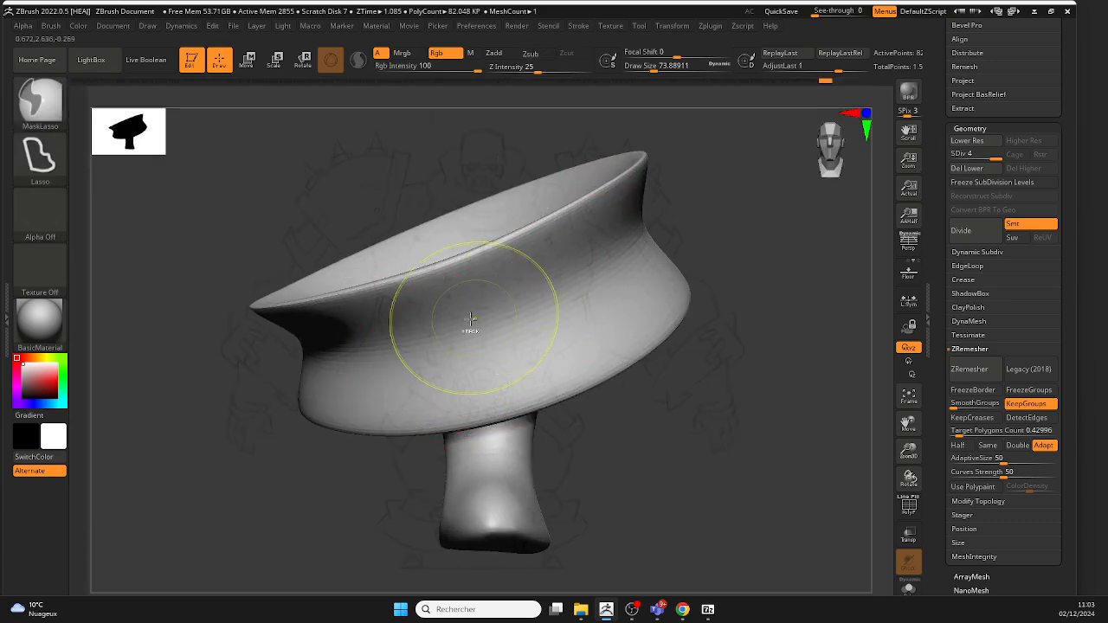
mouse_move(338, 346)
mouse_down()
mouse_move(489, 320)
mouse_move(699, 205)
mouse_move(540, 277)
mouse_up()
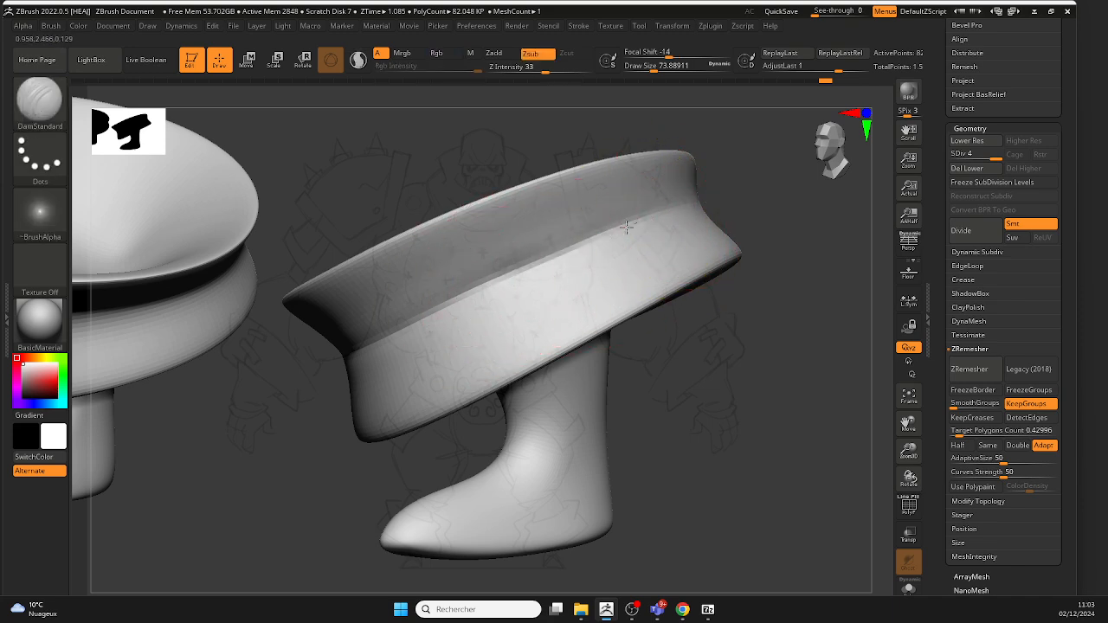
drag(627, 227, 355, 354)
drag(455, 298, 373, 345)
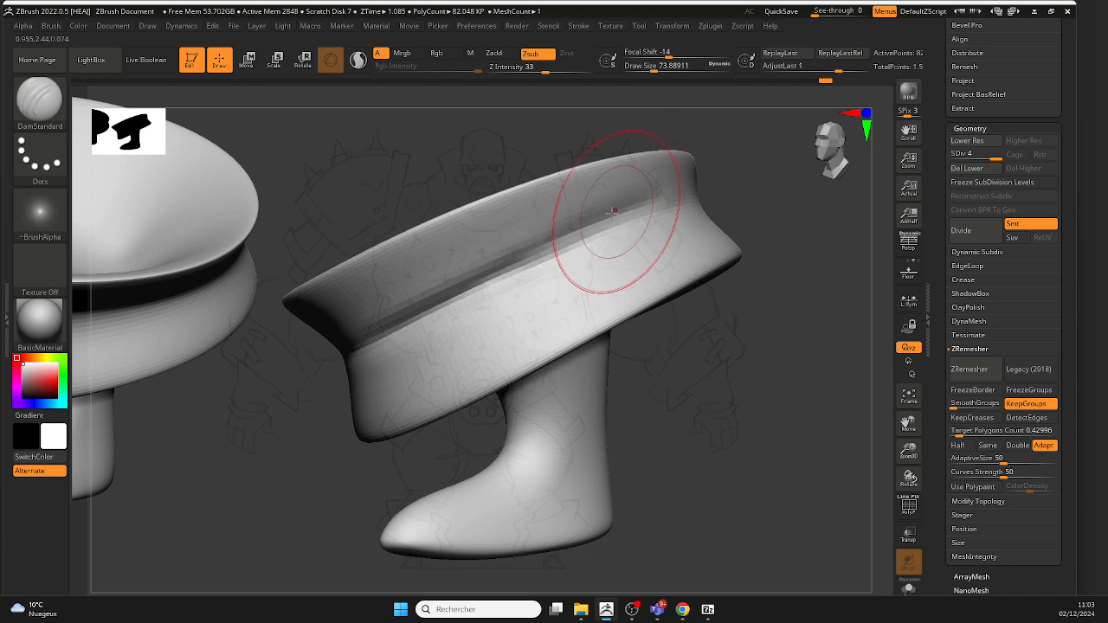
drag(684, 204, 557, 252)
drag(737, 191, 519, 247)
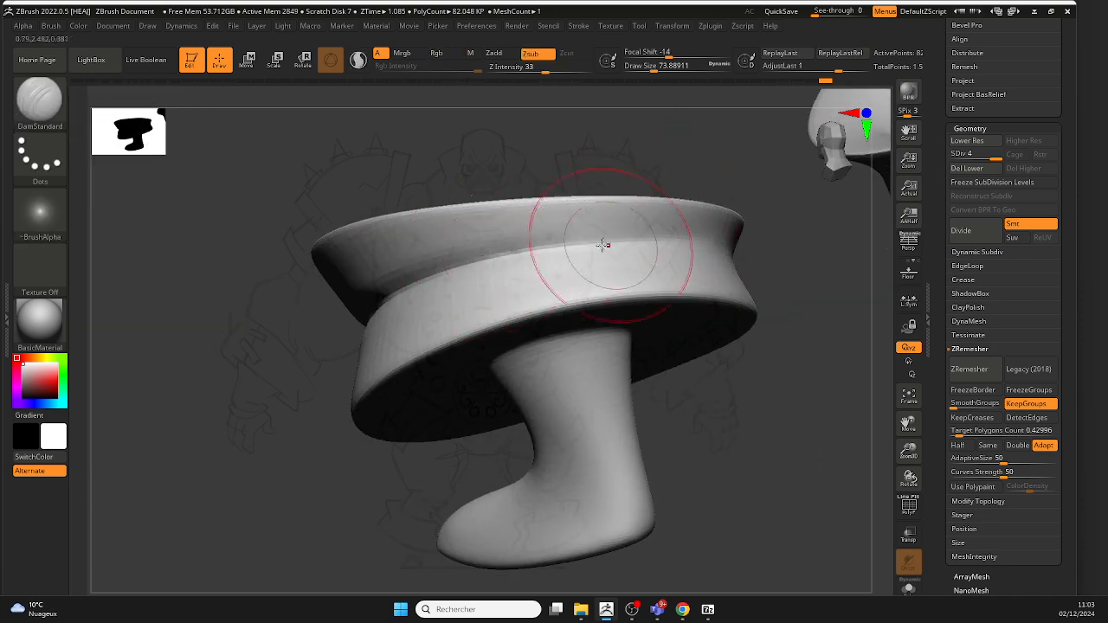
Step: Deepen the crease between the cuff's flared rim and lower band with more DamStandard strokes on the outer side
drag(534, 253, 387, 297)
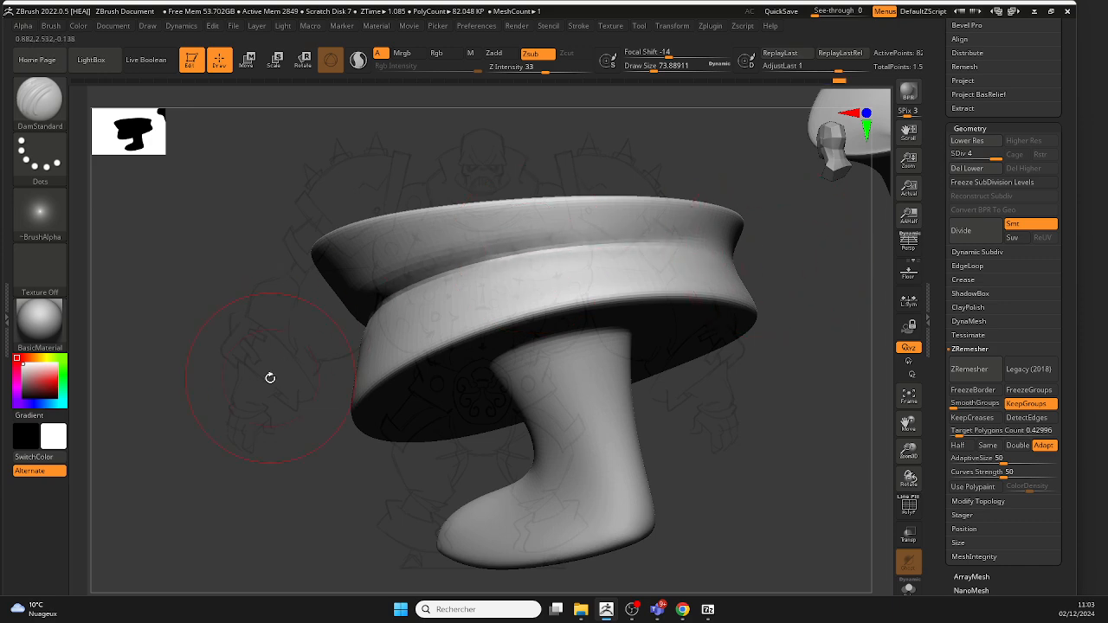
drag(269, 378, 312, 400)
drag(596, 240, 424, 311)
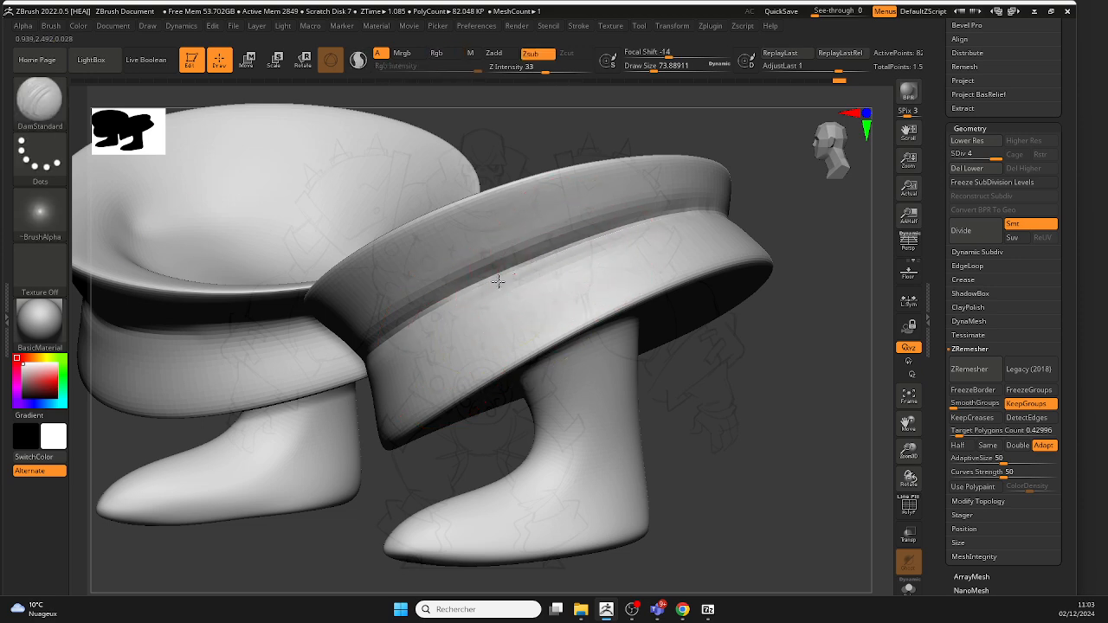
mouse_move(735, 389)
mouse_down()
mouse_move(768, 358)
mouse_move(574, 299)
mouse_move(514, 324)
mouse_up()
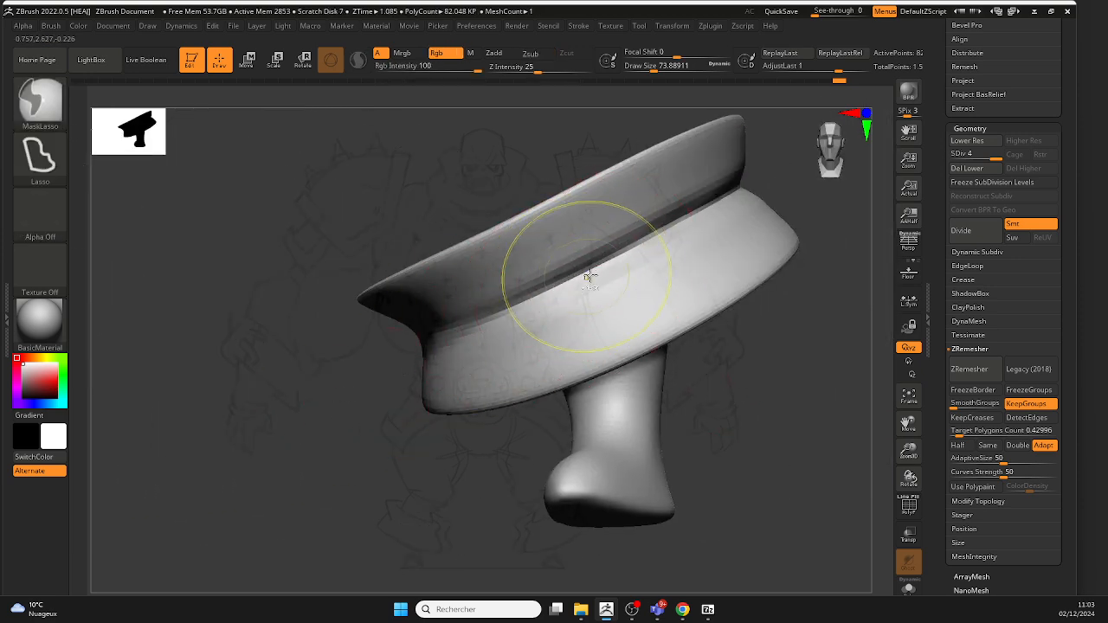
Step: Undo the last stroke and recarve the crease across the front of the cuff, undoing the unwanted smoothing
key(ctrl+z)
drag(653, 238, 505, 336)
drag(585, 275, 487, 338)
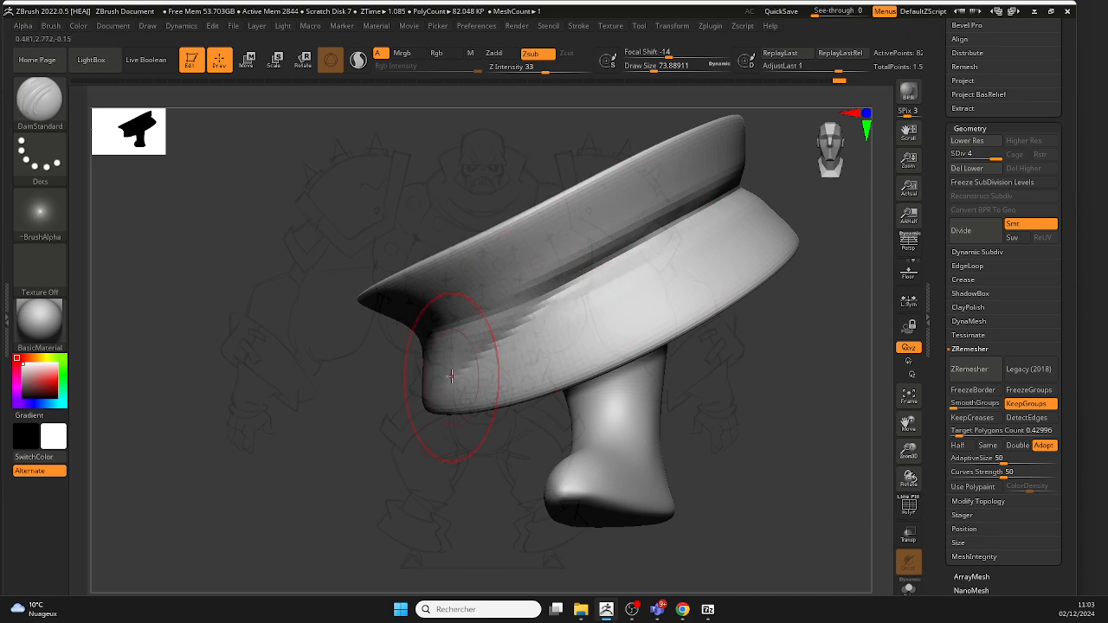
mouse_move(598, 263)
shift+mouse_down()
mouse_move(429, 334)
mouse_move(515, 297)
shift+mouse_up()
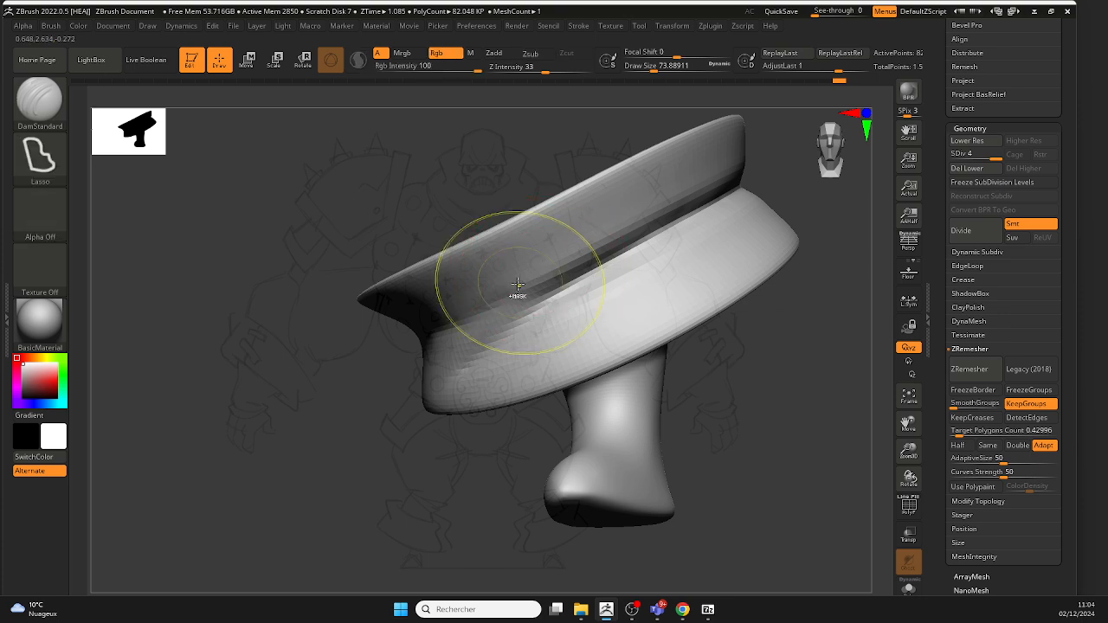
key(ctrl+z)
mouse_move(436, 334)
mouse_down()
mouse_move(595, 258)
mouse_move(635, 222)
mouse_move(443, 336)
mouse_up()
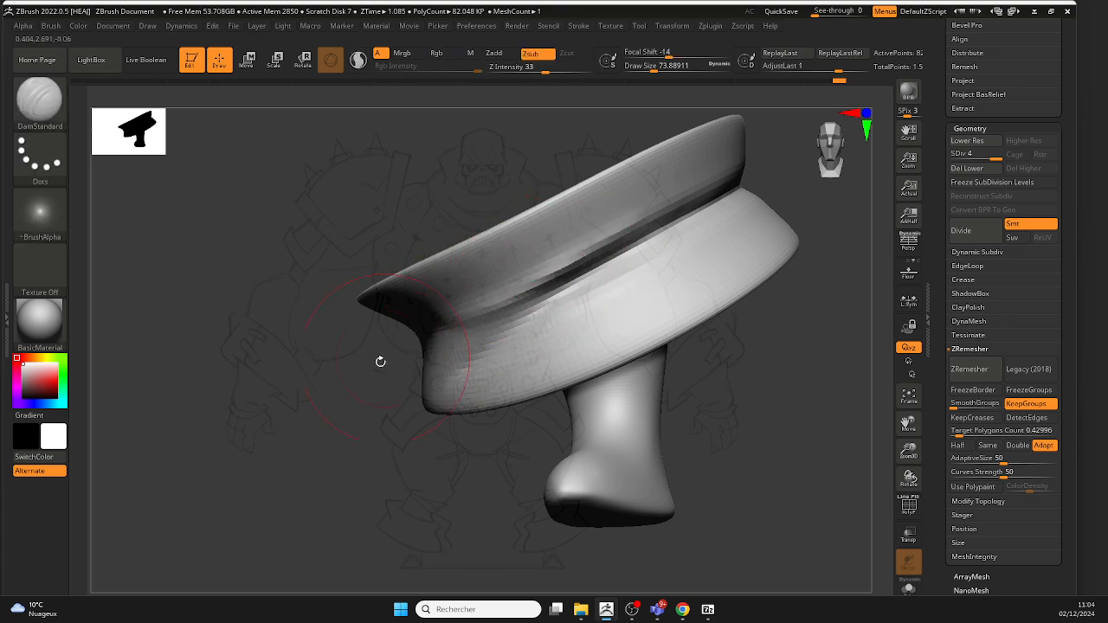
Step: Carve the crease further around the front of the cuff and lightly smooth its inner end
drag(353, 375, 420, 355)
mouse_move(554, 284)
mouse_down()
mouse_move(485, 315)
mouse_move(320, 343)
mouse_up()
mouse_move(522, 305)
mouse_down()
mouse_move(336, 350)
mouse_move(509, 311)
mouse_up()
drag(707, 249, 530, 301)
shift+drag(386, 363, 369, 371)
mouse_move(264, 420)
mouse_down()
mouse_move(371, 292)
mouse_move(396, 322)
mouse_up()
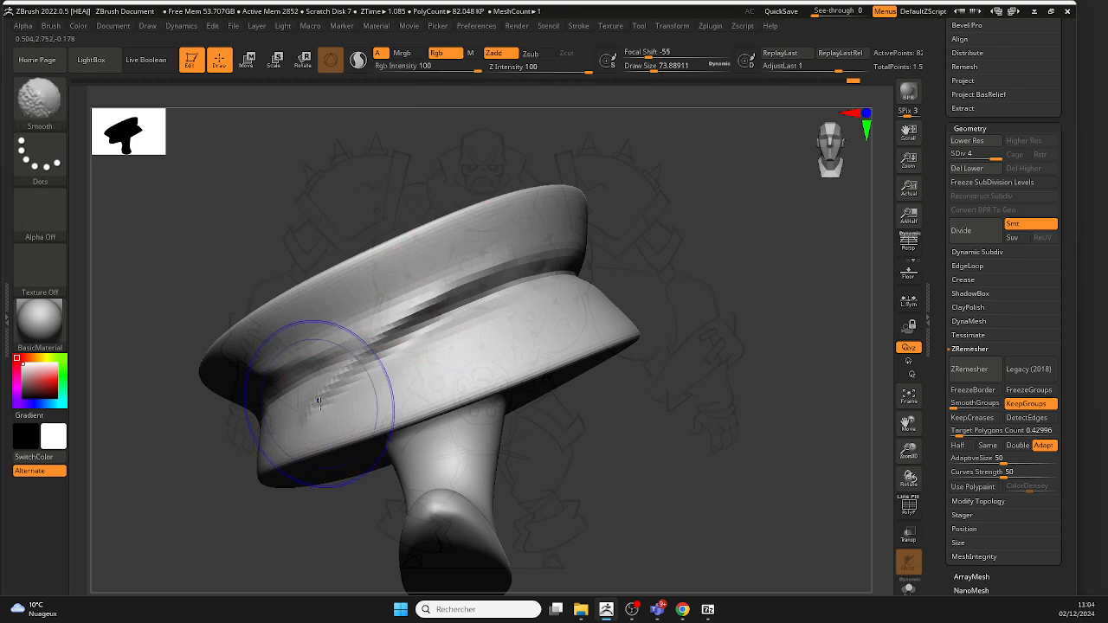
Step: Smooth the jagged strokes on the front of the cuff and extend the groove toward its inner side
shift+drag(321, 395, 312, 385)
mouse_move(227, 422)
mouse_down()
mouse_move(381, 339)
mouse_move(227, 404)
mouse_up()
drag(346, 341, 173, 425)
drag(611, 281, 509, 307)
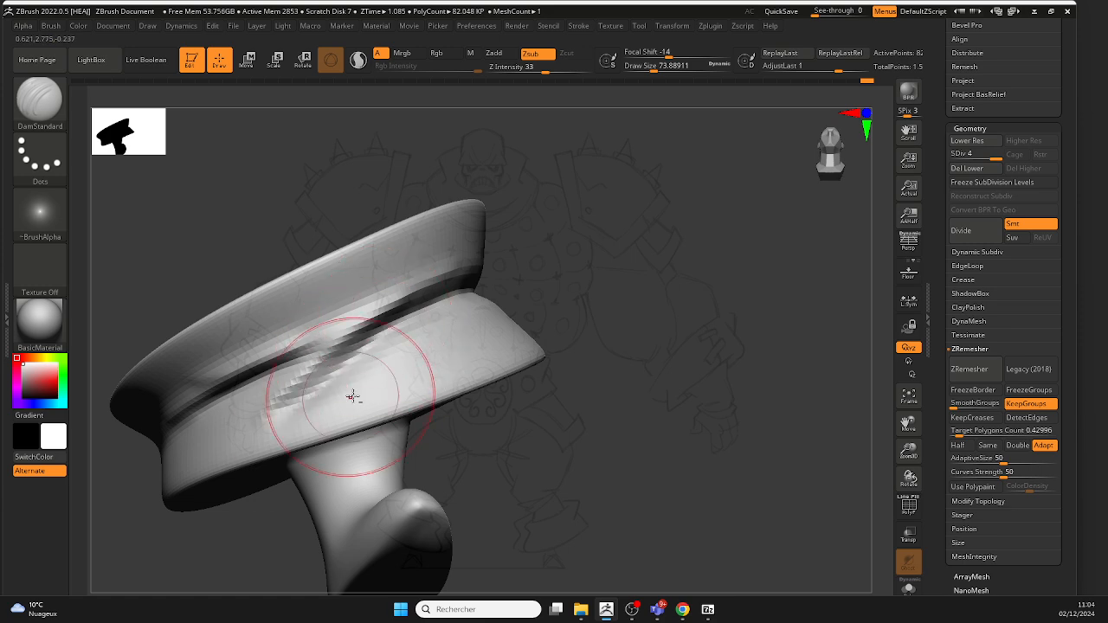
drag(569, 299, 707, 246)
drag(571, 222, 606, 260)
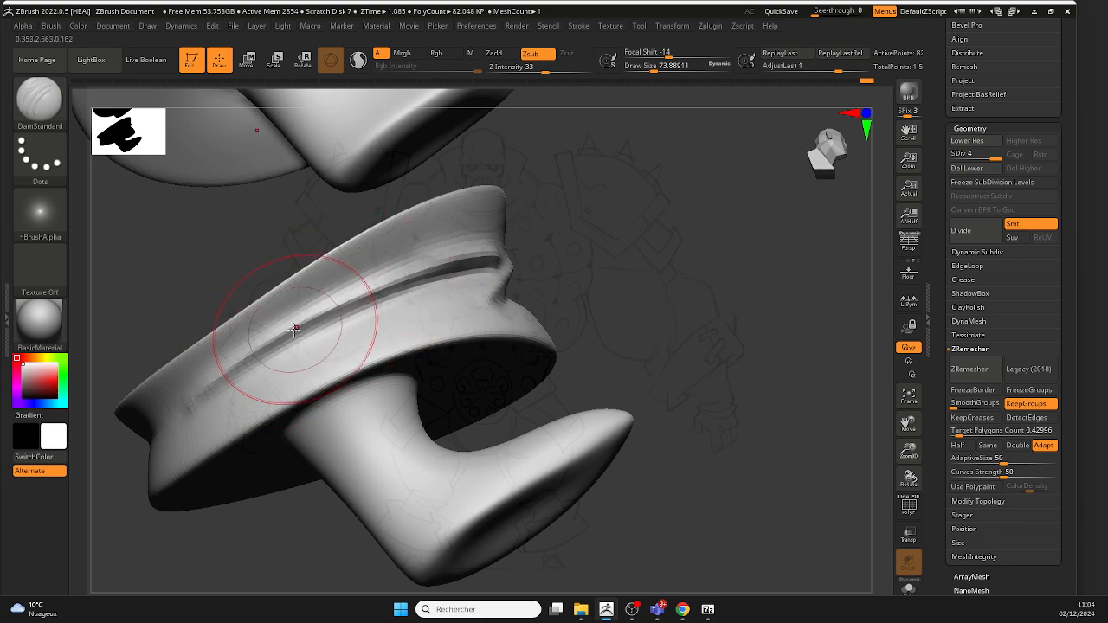
Step: Reduce the draw size to about 39, undo the last stroke and recarve a thinner groove along the cuff's inner side
key(space)
mouse_move(453, 261)
mouse_down()
mouse_move(433, 262)
mouse_move(483, 251)
mouse_move(438, 262)
mouse_up()
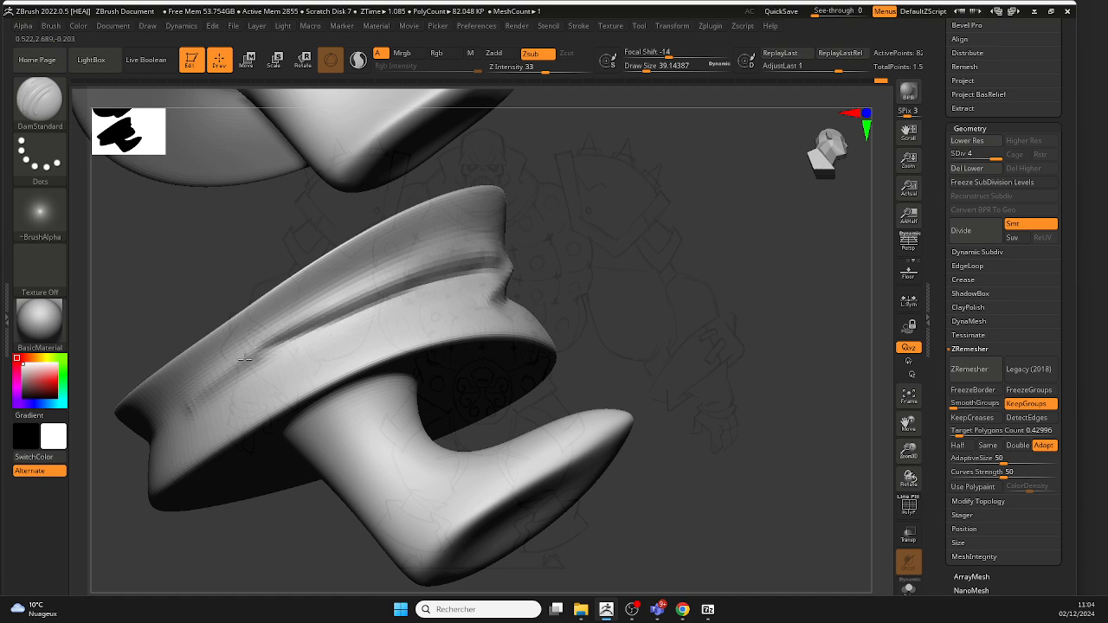
key(ctrl+z)
drag(498, 266, 248, 375)
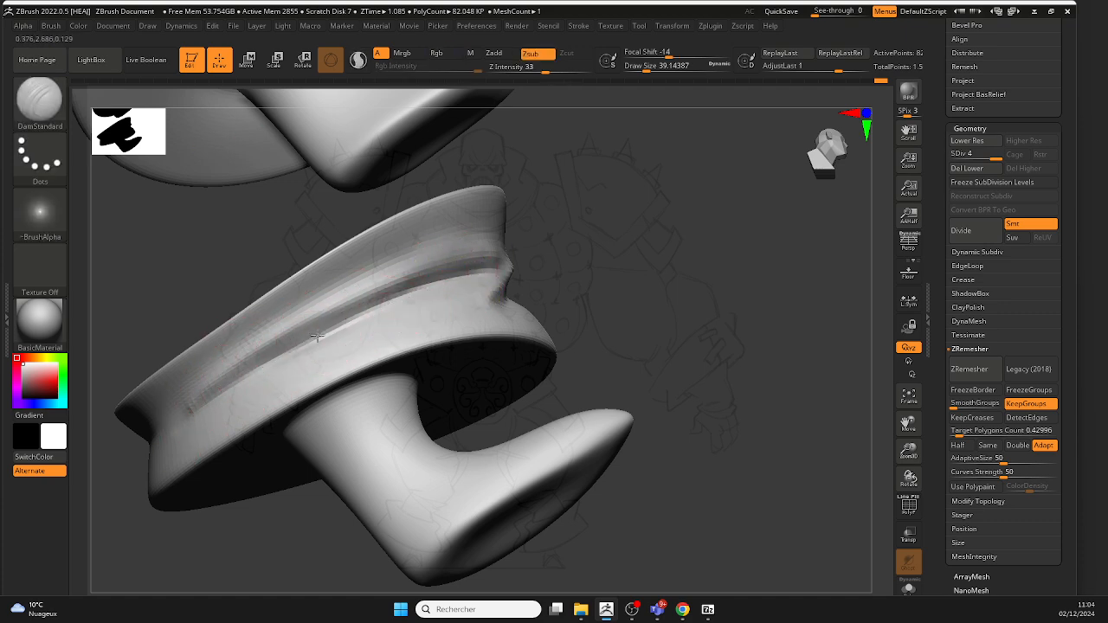
drag(317, 339, 184, 413)
Step: Deepen the thin groove on the inner side of the cuff and smooth along it
drag(581, 275, 530, 278)
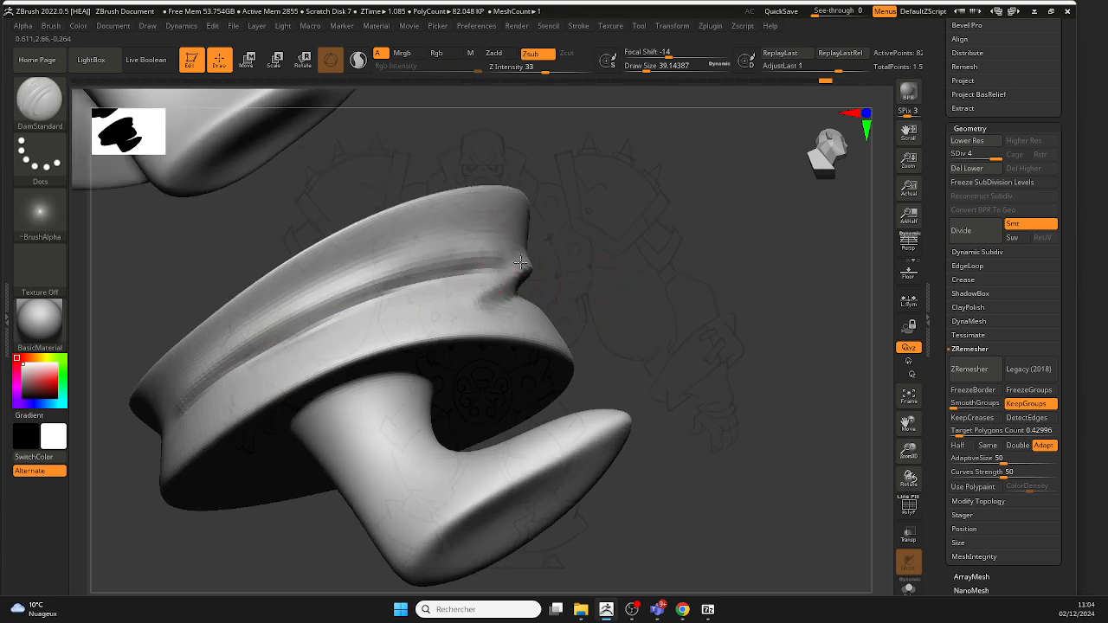
drag(382, 286, 201, 379)
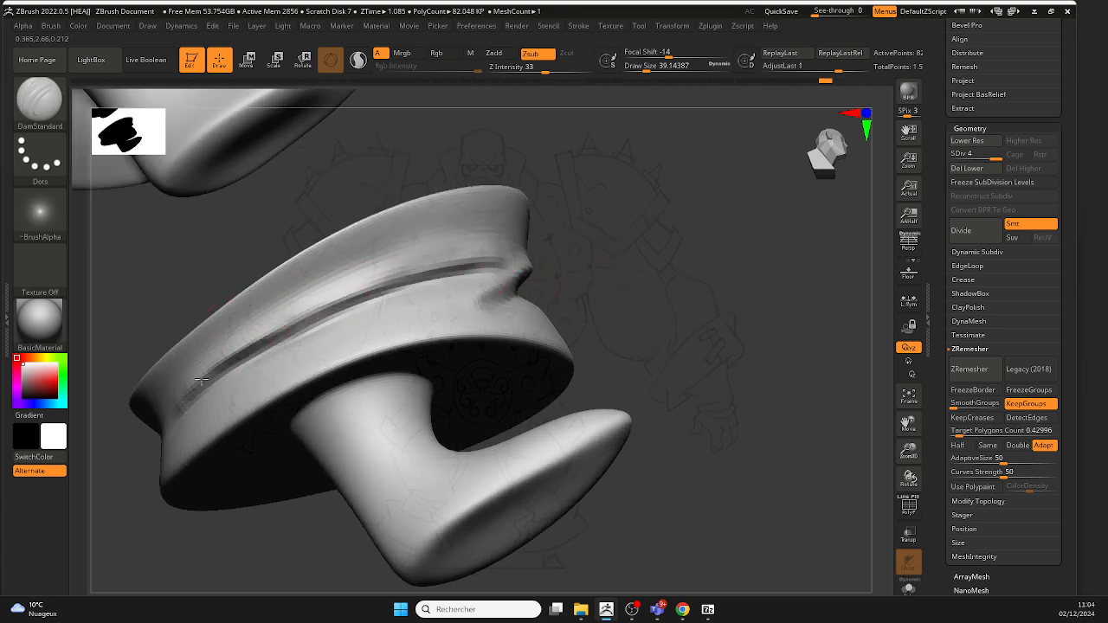
mouse_move(464, 257)
shift+mouse_down()
mouse_move(353, 289)
mouse_move(197, 379)
shift+mouse_up()
mouse_move(610, 250)
mouse_down()
mouse_move(534, 321)
mouse_move(450, 372)
mouse_move(354, 400)
mouse_move(419, 366)
mouse_up()
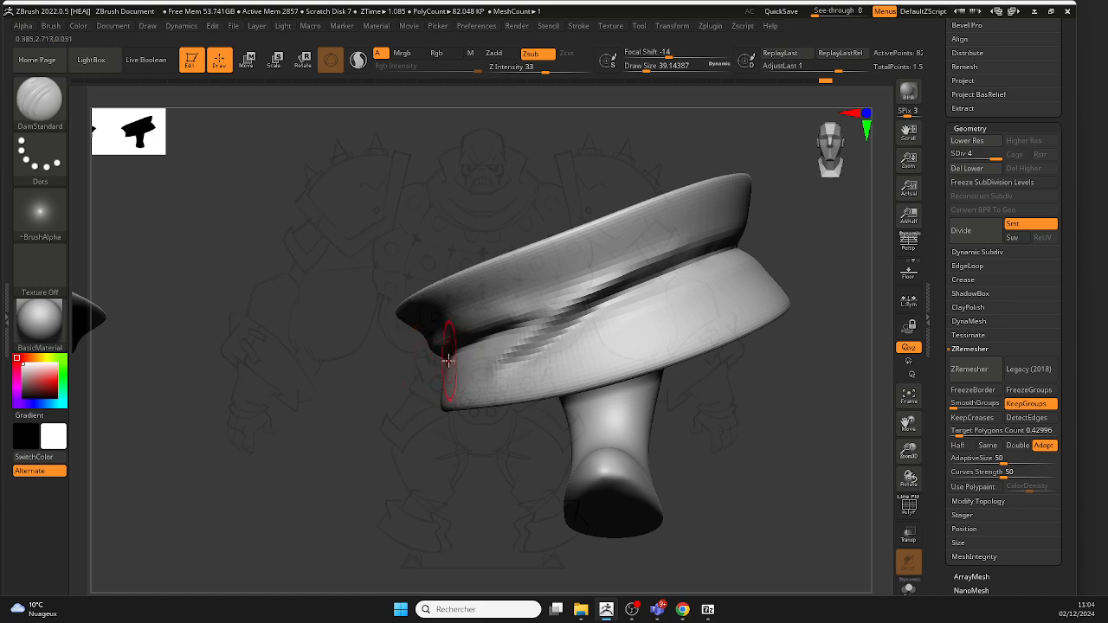
Step: Widen and sharpen the inner-side groove up close, running it along the full length of the cuff's crease
drag(798, 293, 537, 275)
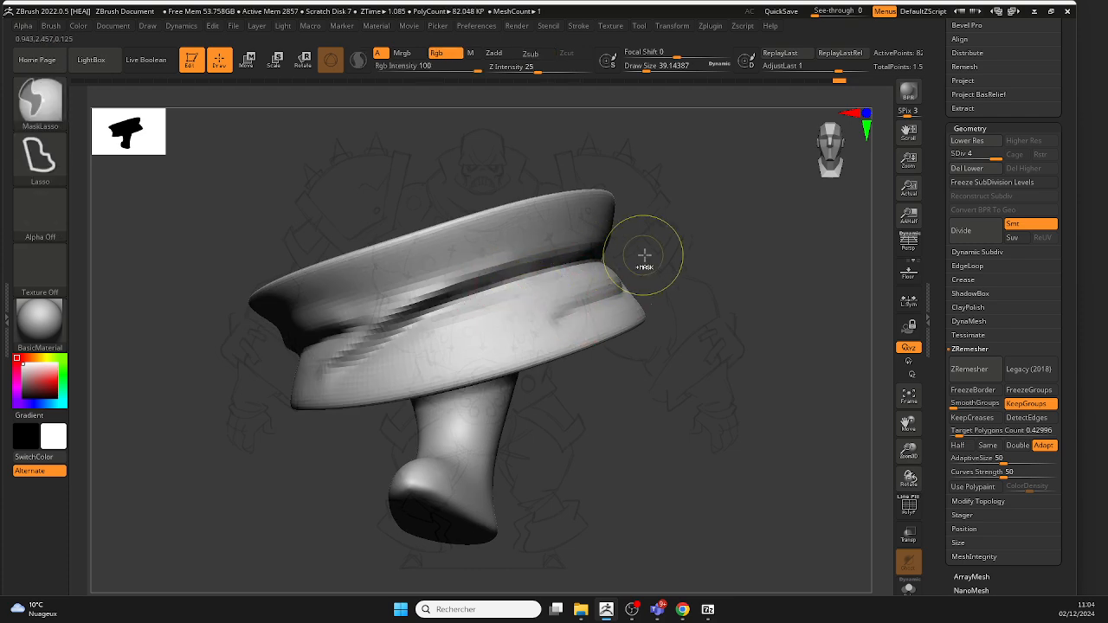
mouse_move(646, 258)
right_down()
mouse_move(648, 277)
mouse_move(574, 315)
mouse_move(661, 254)
right_up()
right_drag(525, 303, 659, 280)
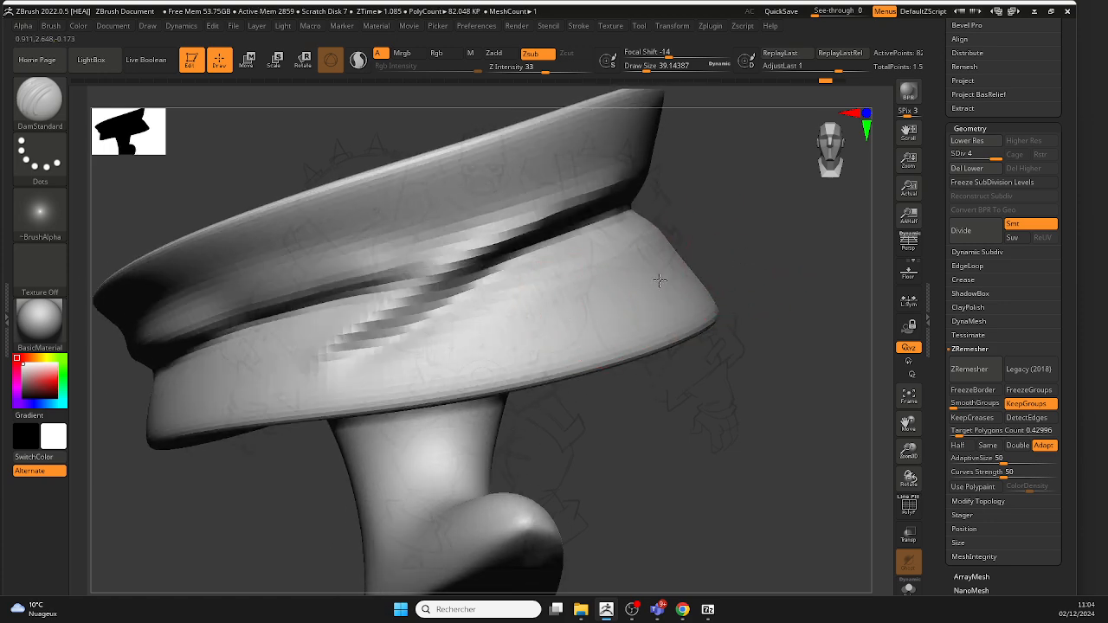
mouse_move(695, 240)
right_down()
mouse_move(667, 297)
mouse_move(690, 322)
mouse_move(680, 237)
mouse_move(553, 224)
right_up()
key(ctrl)
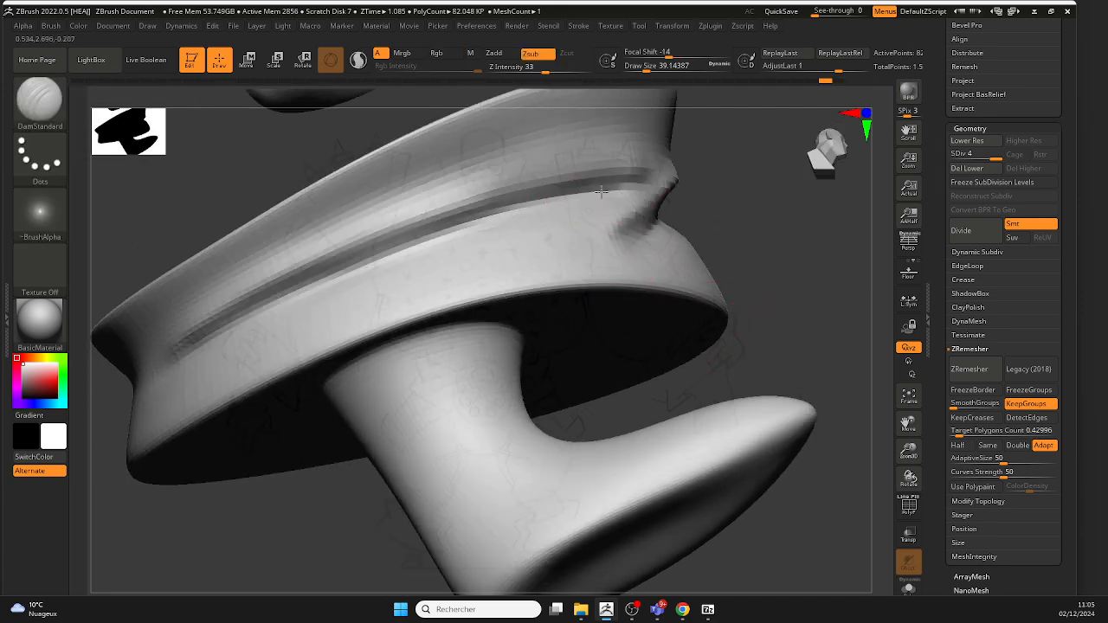
drag(477, 213, 640, 177)
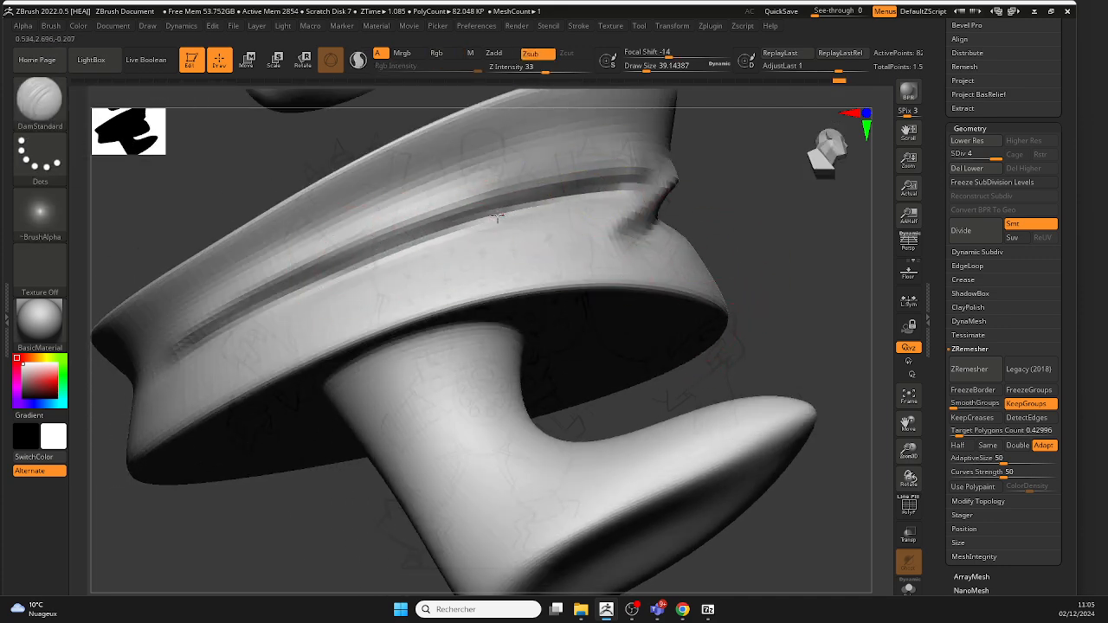
mouse_move(497, 217)
mouse_down()
mouse_move(390, 251)
mouse_move(162, 363)
mouse_up()
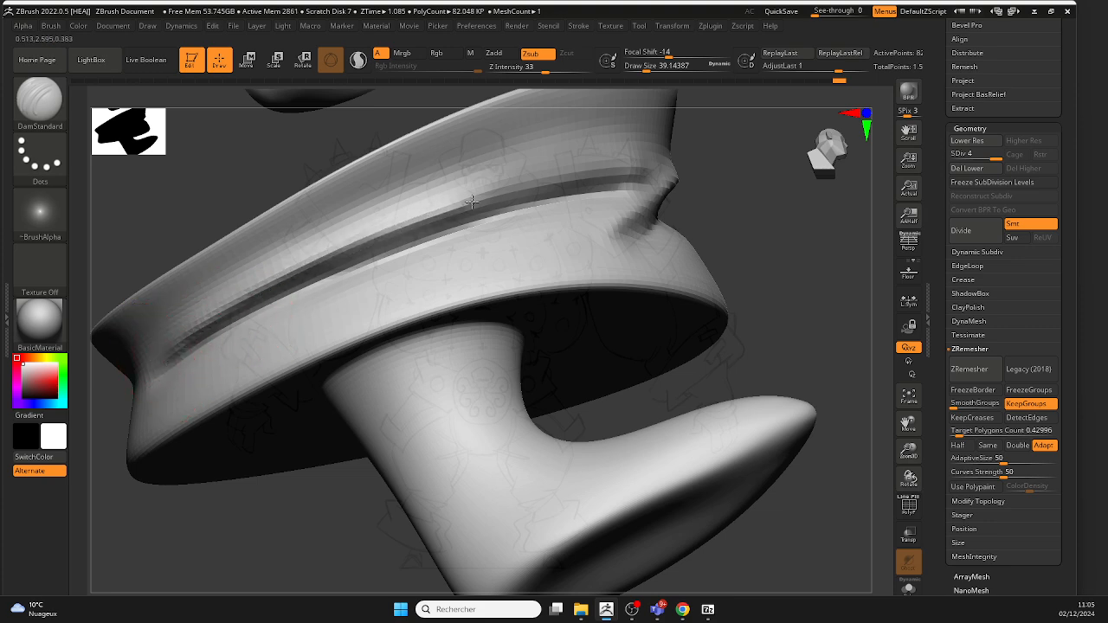
mouse_move(712, 179)
mouse_down()
mouse_move(618, 193)
mouse_move(597, 184)
mouse_move(480, 210)
mouse_up()
Step: Smooth the front folds of the cuff and carve the crease across its back
drag(801, 251, 717, 257)
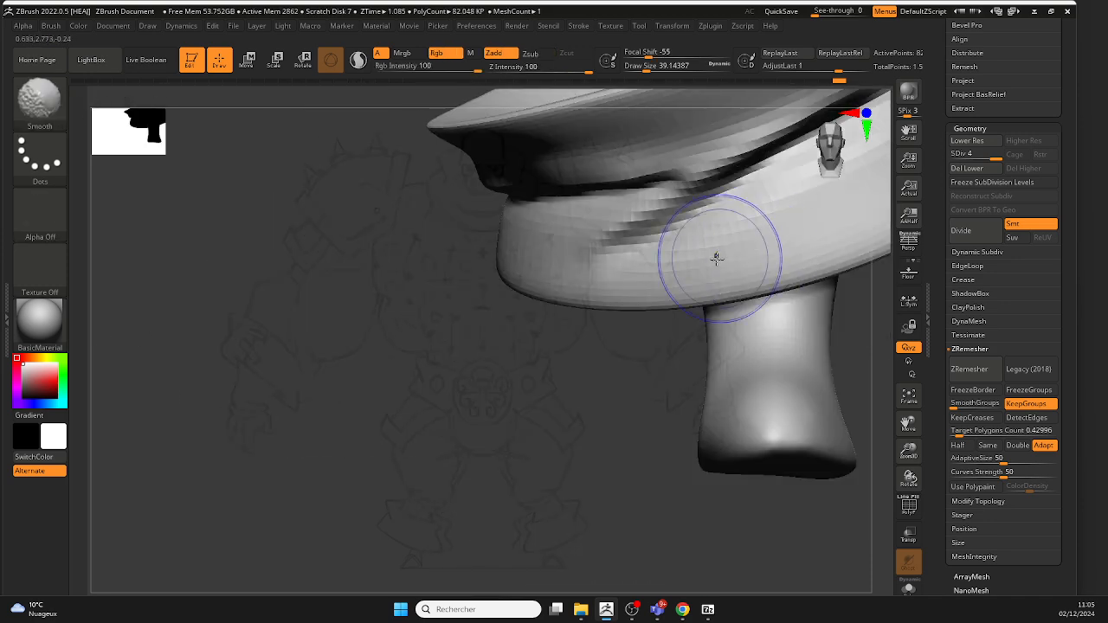
mouse_move(478, 335)
mouse_down()
mouse_move(430, 400)
mouse_move(496, 331)
mouse_move(453, 360)
mouse_up()
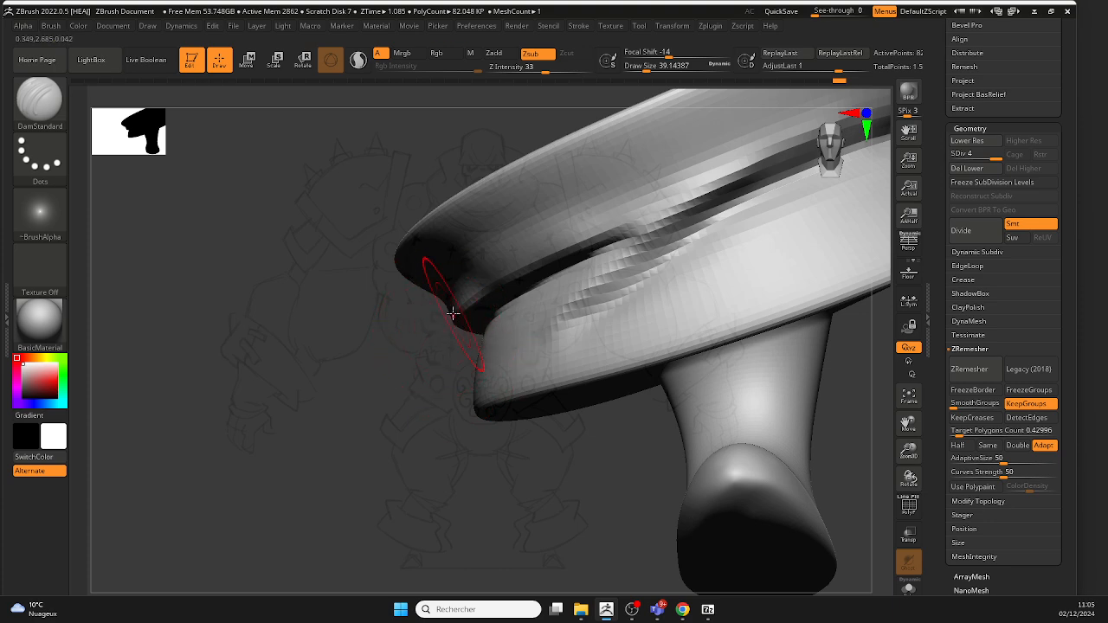
mouse_move(402, 373)
mouse_down()
mouse_move(358, 432)
mouse_move(421, 395)
mouse_move(700, 334)
mouse_move(604, 312)
mouse_up()
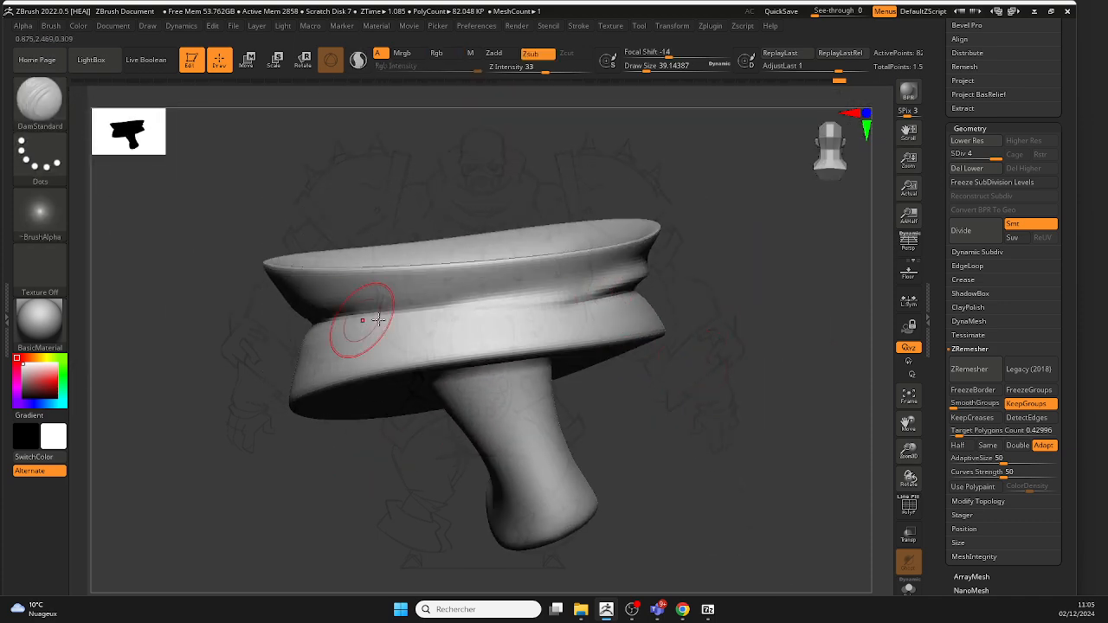
drag(620, 287, 503, 327)
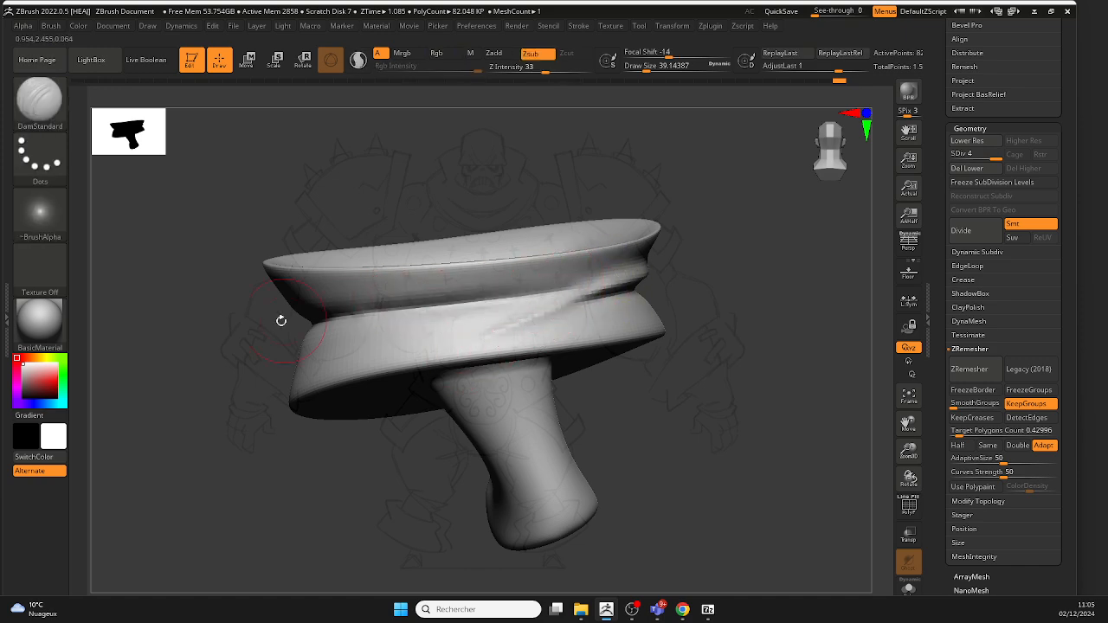
drag(281, 320, 771, 267)
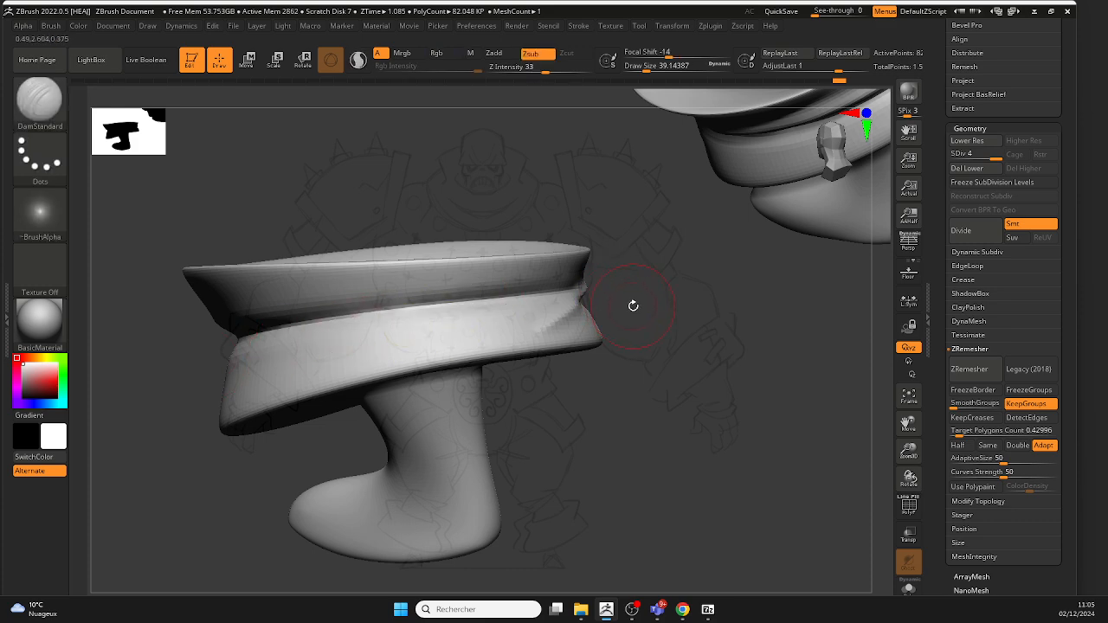
Step: Carve and smooth the crease around the rear outer side of the cuff, joining it to the existing groove
drag(636, 306, 576, 299)
drag(460, 307, 323, 336)
shift+drag(458, 303, 593, 292)
drag(600, 287, 346, 324)
drag(279, 332, 208, 337)
drag(566, 287, 303, 354)
Step: Increase the draw size to about 71 and deepen the cuff's crease with broader strokes
drag(692, 290, 774, 256)
key(s)
drag(392, 313, 399, 311)
mouse_move(692, 286)
mouse_down()
mouse_move(611, 259)
mouse_move(571, 294)
mouse_move(342, 338)
mouse_up()
drag(248, 376, 296, 362)
Step: Reduce the draw size to about 51 and carve a diagonal fold into the front of the cuff's lower band
right_drag(553, 299, 718, 280)
mouse_move(467, 407)
ctrl+right_down()
mouse_move(462, 366)
mouse_move(470, 411)
ctrl+right_up()
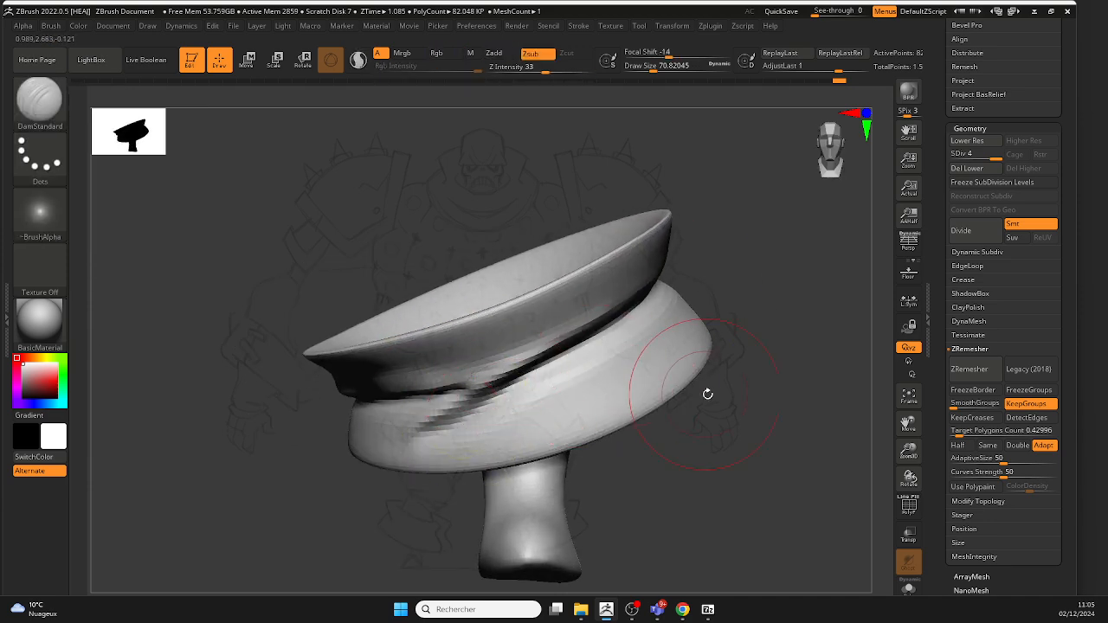
drag(705, 393, 674, 362)
key(space)
mouse_move(479, 395)
mouse_down()
mouse_move(461, 392)
mouse_move(482, 389)
mouse_move(381, 427)
mouse_up()
key(space)
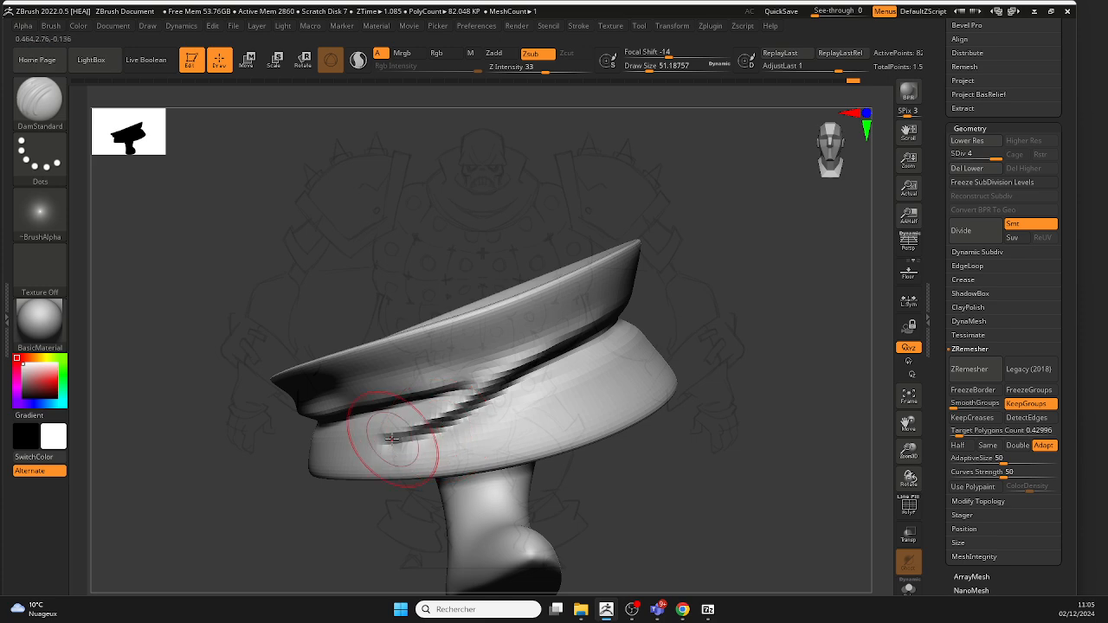
Step: Set the draw size to about 23 and the focal shift to 0, and refine the diagonal front fold with fine carving and smoothing
key(space)
mouse_move(429, 430)
mouse_down()
mouse_move(396, 423)
mouse_move(386, 442)
mouse_up()
key(space)
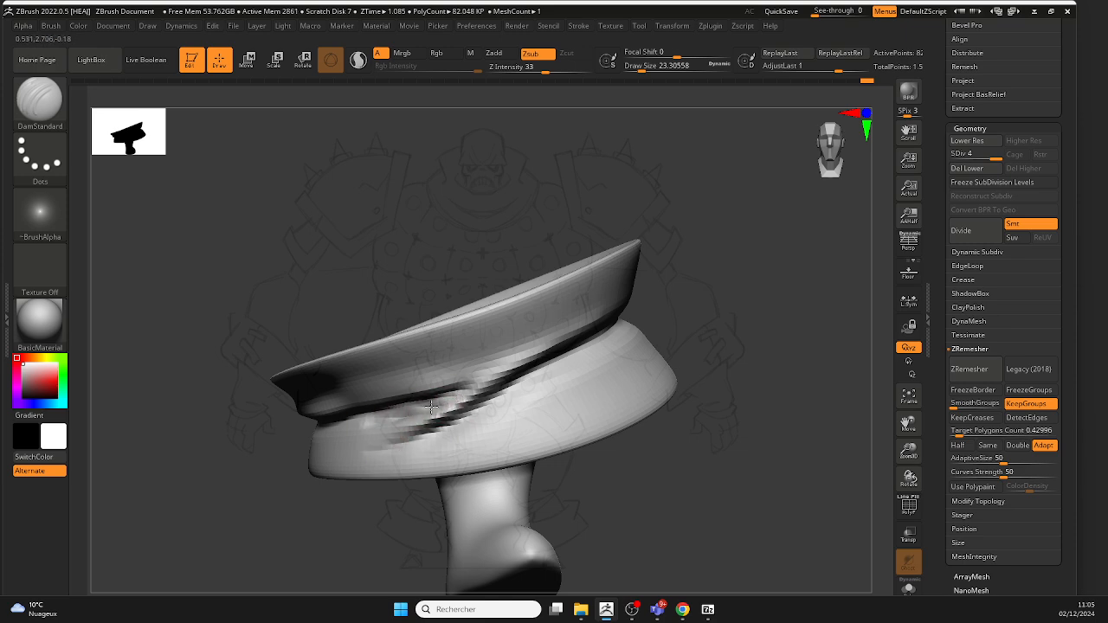
shift+drag(400, 432, 374, 422)
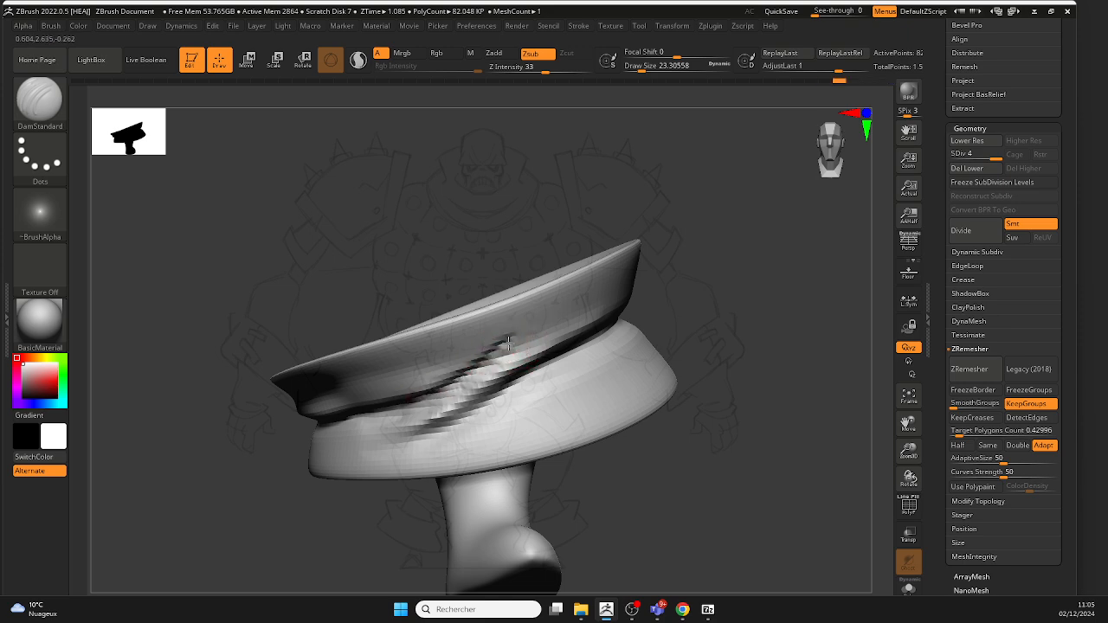
shift+drag(409, 394, 519, 342)
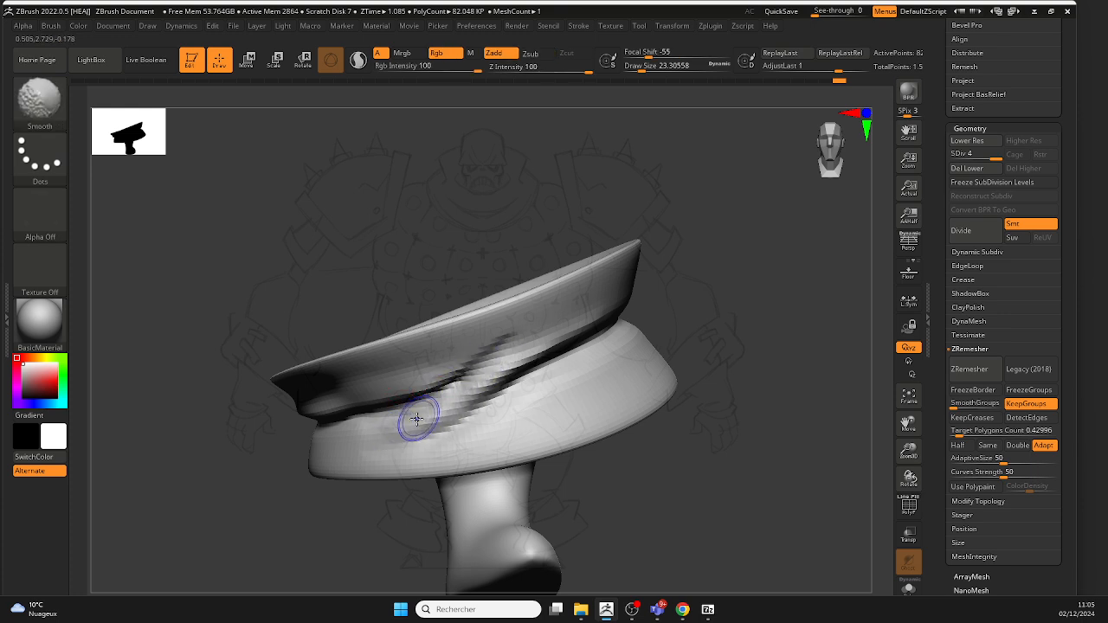
drag(736, 366, 670, 373)
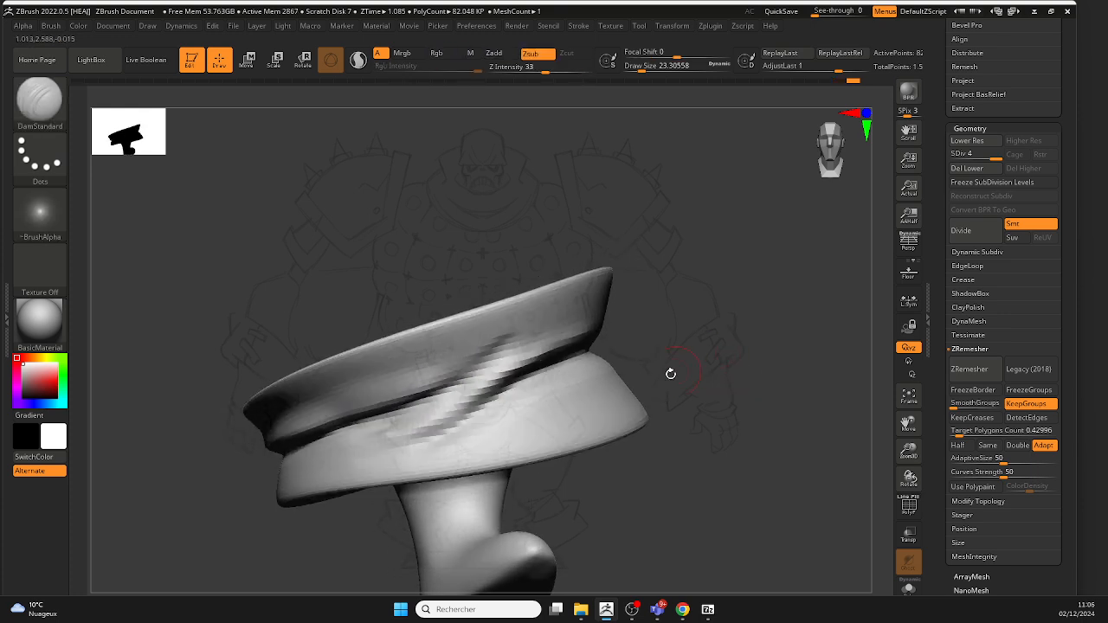
Step: Undo the last fine strokes, increase the draw size to about 49 and rework the diagonal fold at the cuff's front
key(ctrl+z)
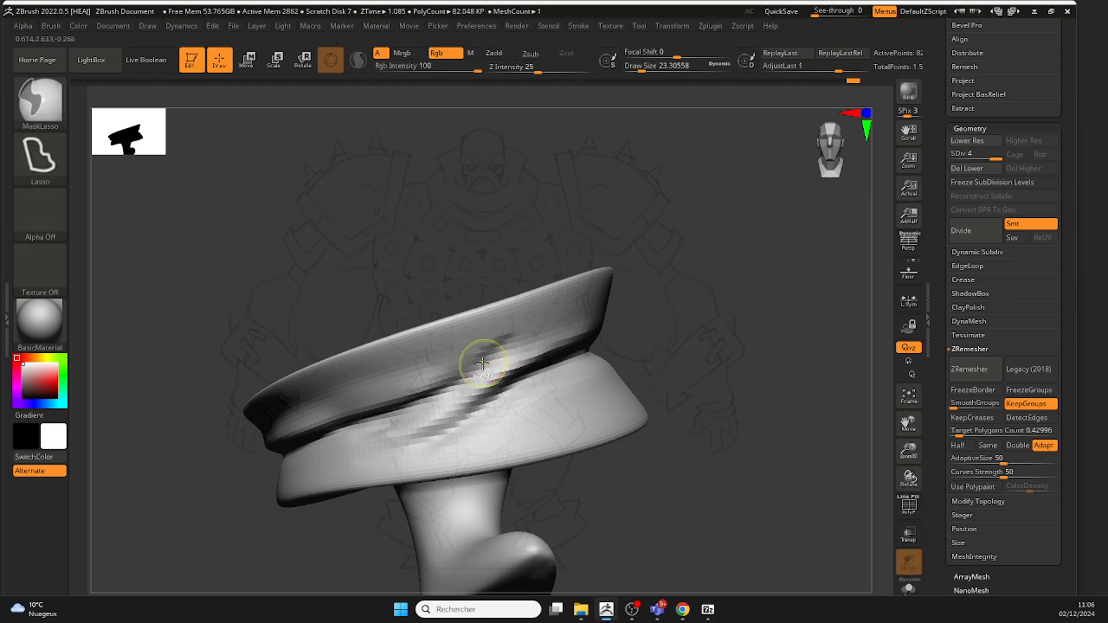
key(space)
drag(483, 359, 509, 347)
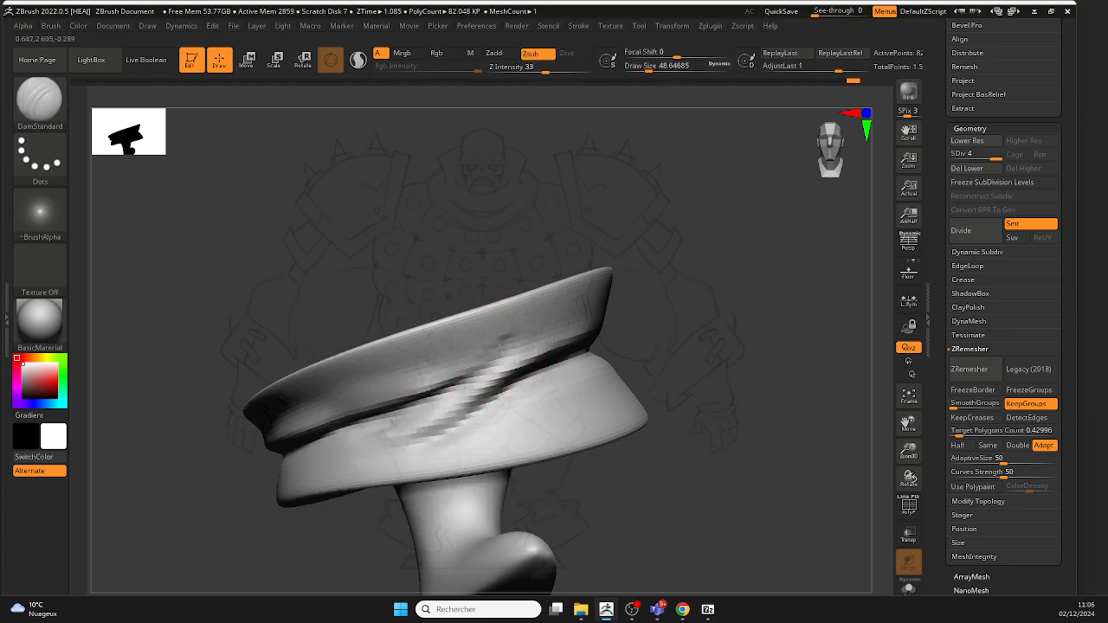
key(ctrl+z)
drag(482, 358, 341, 419)
mouse_move(616, 339)
mouse_down()
mouse_move(660, 351)
mouse_move(571, 364)
mouse_up()
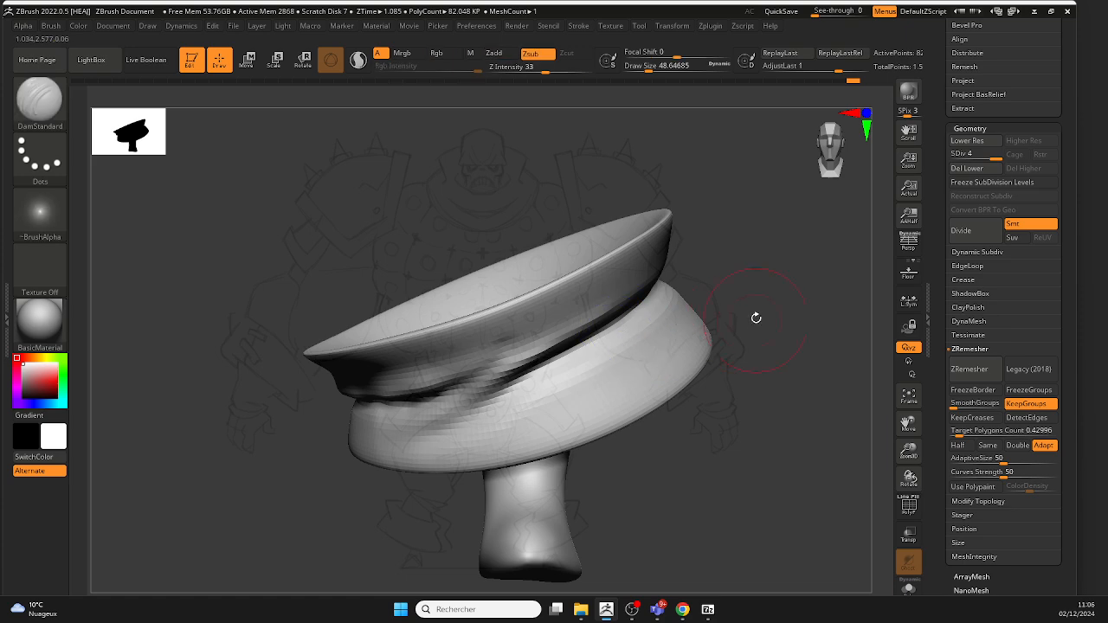
drag(757, 317, 673, 336)
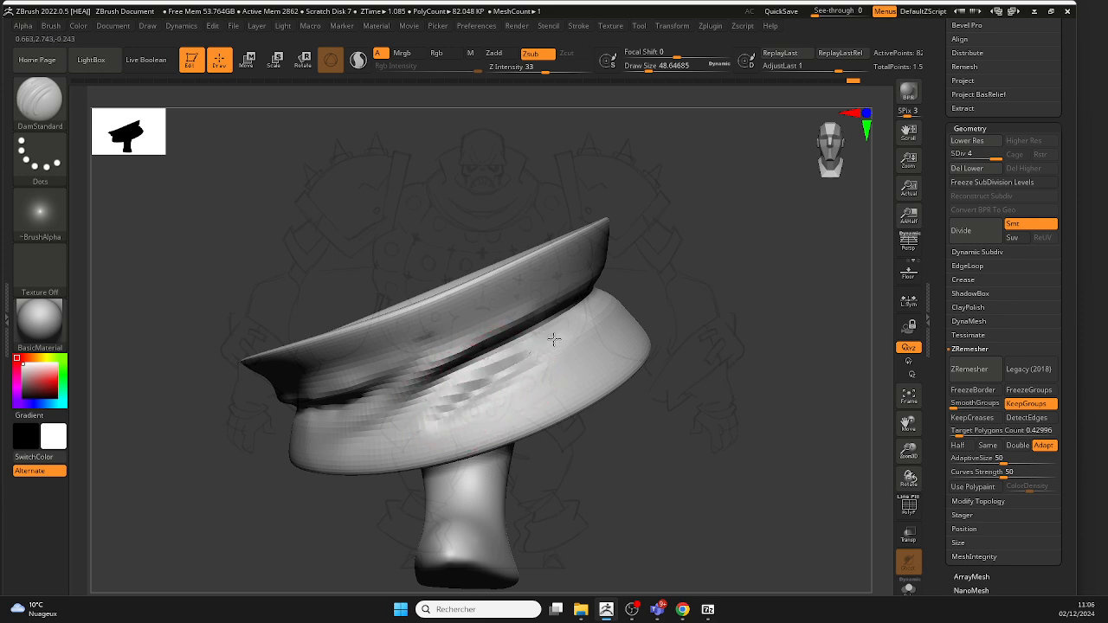
mouse_move(733, 328)
mouse_down()
mouse_move(670, 315)
mouse_move(725, 312)
mouse_move(667, 267)
mouse_move(583, 296)
mouse_move(641, 300)
mouse_up()
key(ctrl+z)
Step: Deepen the crease along the outer side of the cuff with DamStandard and smooth the edges of the groove
mouse_move(525, 314)
mouse_down()
mouse_move(655, 309)
mouse_move(450, 331)
mouse_up()
mouse_move(584, 307)
mouse_down()
mouse_move(403, 347)
mouse_move(554, 309)
mouse_up()
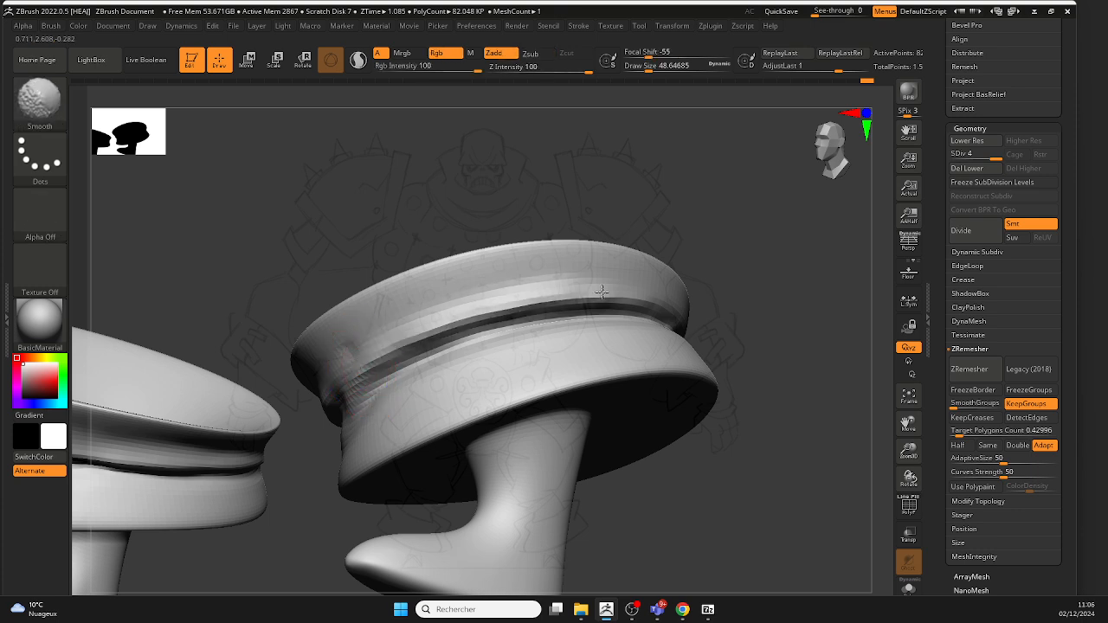
mouse_move(410, 348)
shift+mouse_down()
mouse_move(642, 304)
mouse_move(595, 297)
shift+mouse_up()
mouse_move(511, 304)
mouse_down()
mouse_move(381, 357)
mouse_move(514, 303)
mouse_move(575, 297)
mouse_move(425, 324)
mouse_move(372, 366)
mouse_up()
mouse_move(654, 280)
mouse_down()
mouse_move(470, 302)
mouse_move(539, 187)
mouse_move(465, 285)
mouse_move(555, 283)
mouse_move(649, 331)
mouse_up()
shift+drag(608, 296, 408, 310)
drag(246, 391, 317, 335)
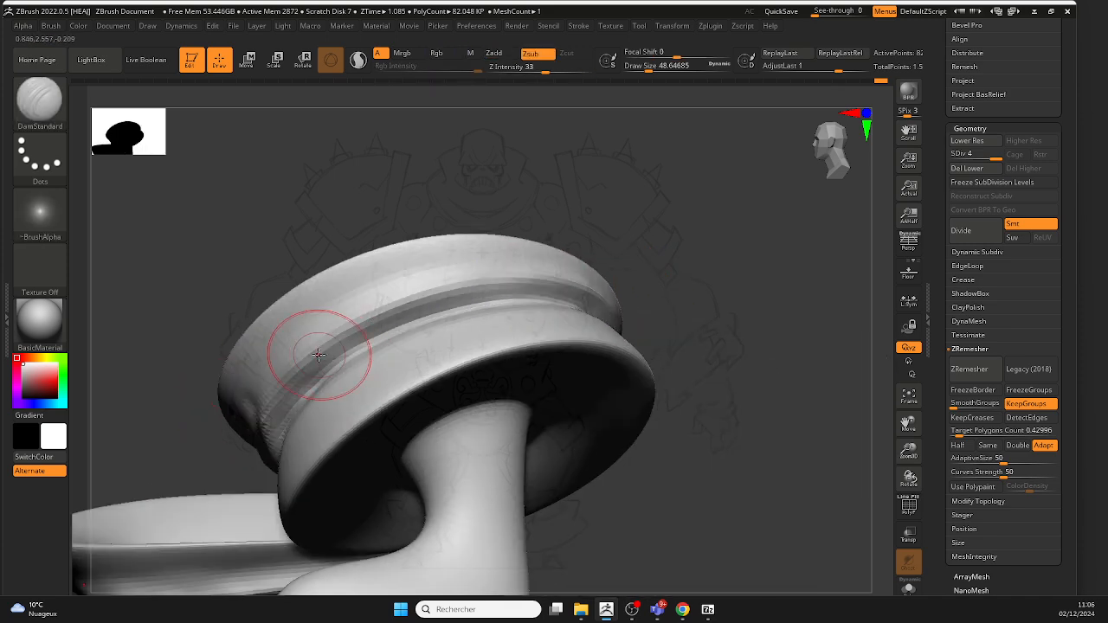
Step: Reduce the draw size to about 25 and smooth the crease where it runs from the front to the cuff's outer side
key(shift)
right_drag(468, 293, 438, 334)
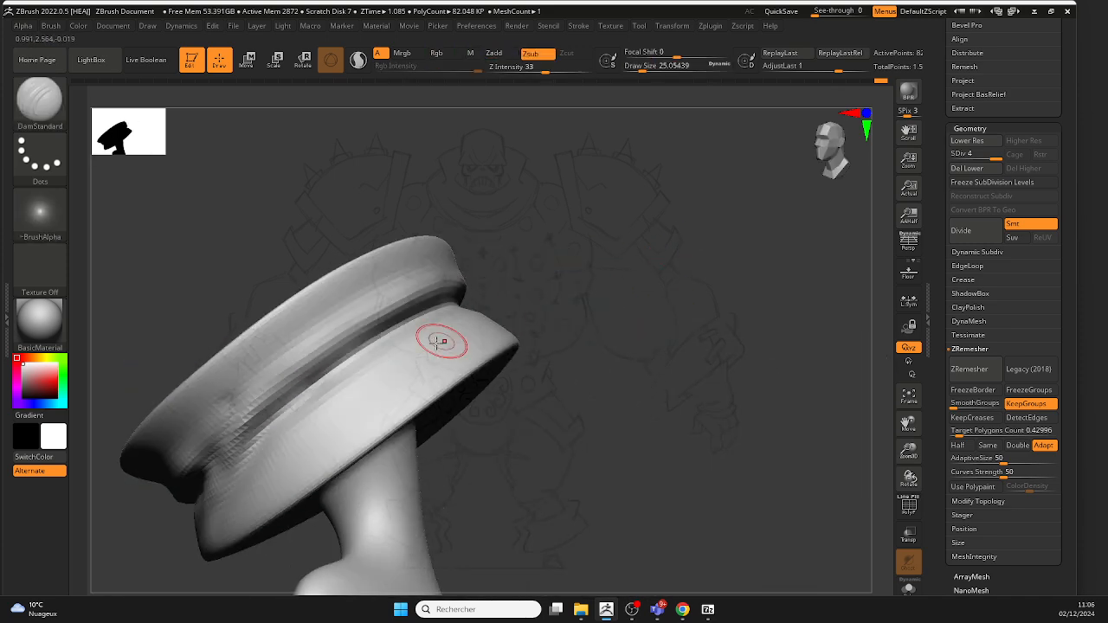
drag(498, 279, 403, 332)
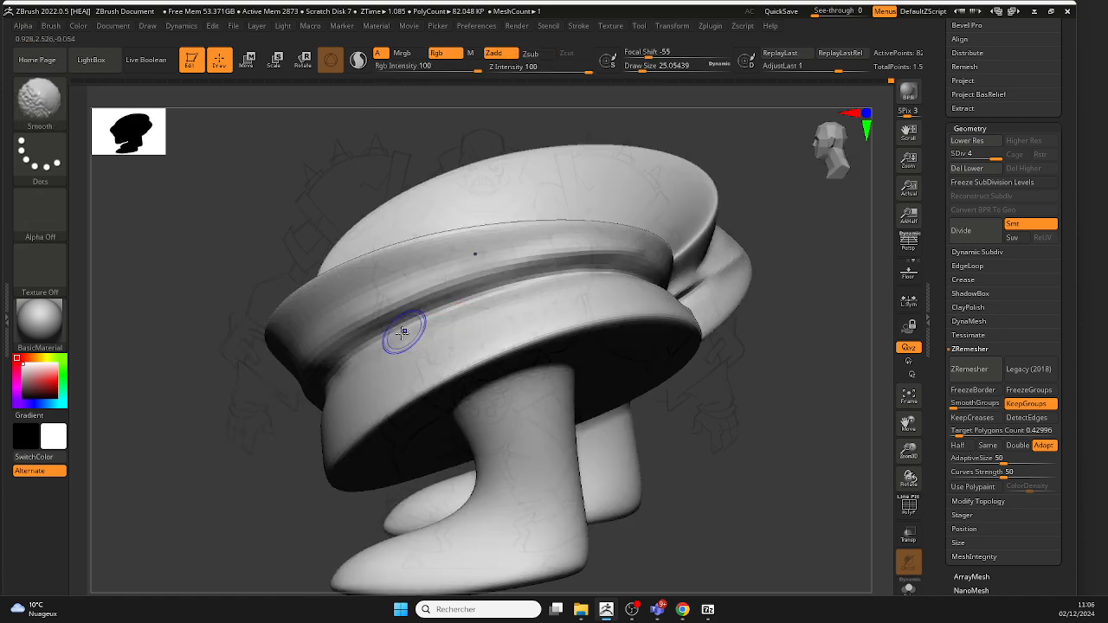
drag(243, 475, 347, 369)
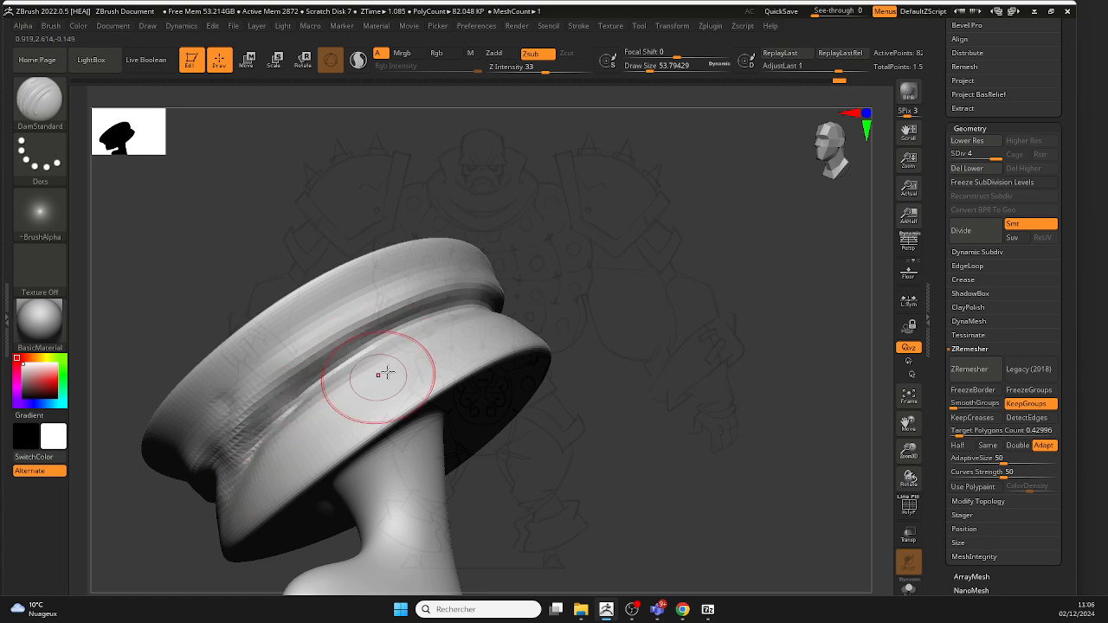
Step: Increase the draw size to about 54 and blend the front fold into the main crease with carving and smoothing
right_drag(386, 372, 507, 285)
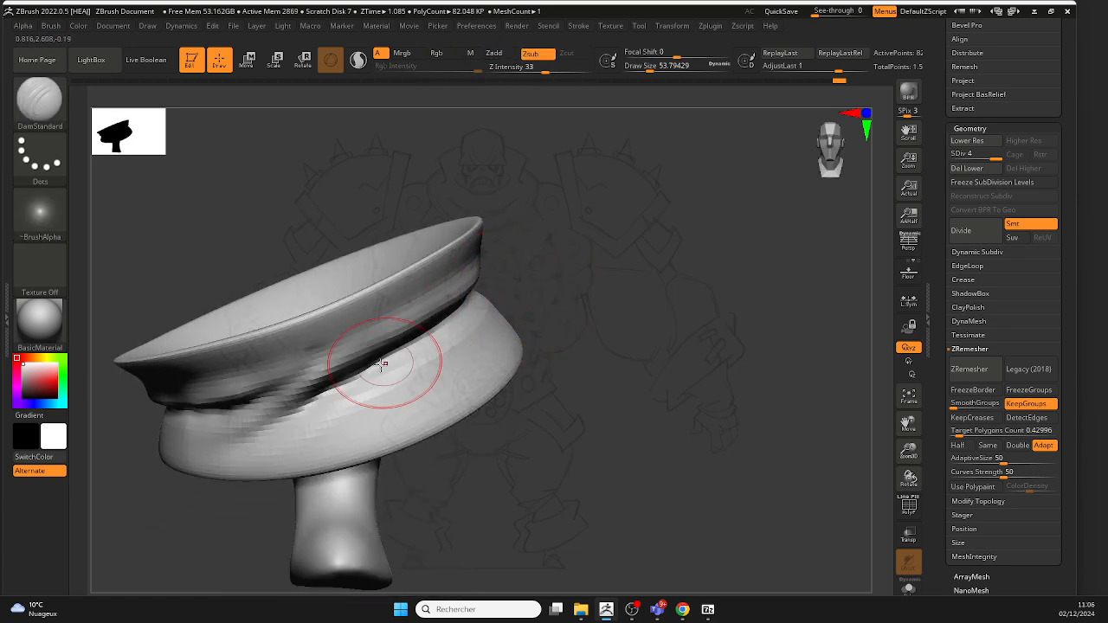
shift+drag(381, 363, 292, 420)
mouse_move(254, 358)
right_down()
mouse_move(637, 403)
mouse_move(341, 448)
mouse_move(360, 358)
right_up()
mouse_move(269, 358)
shift+mouse_down()
mouse_move(383, 313)
mouse_move(331, 342)
shift+mouse_up()
Step: Set the draw size to about 39 and smooth the crease on the cuff's inner side and the diagonal folds at its front
mouse_move(367, 258)
right_down()
mouse_move(416, 257)
mouse_move(416, 329)
right_up()
drag(416, 329, 413, 329)
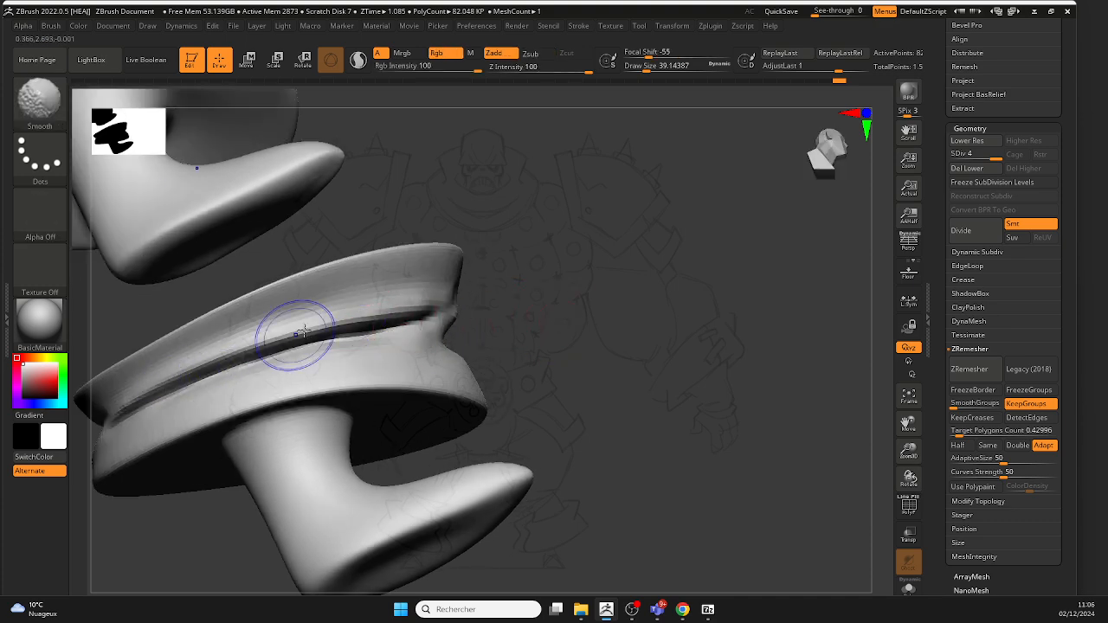
key(f)
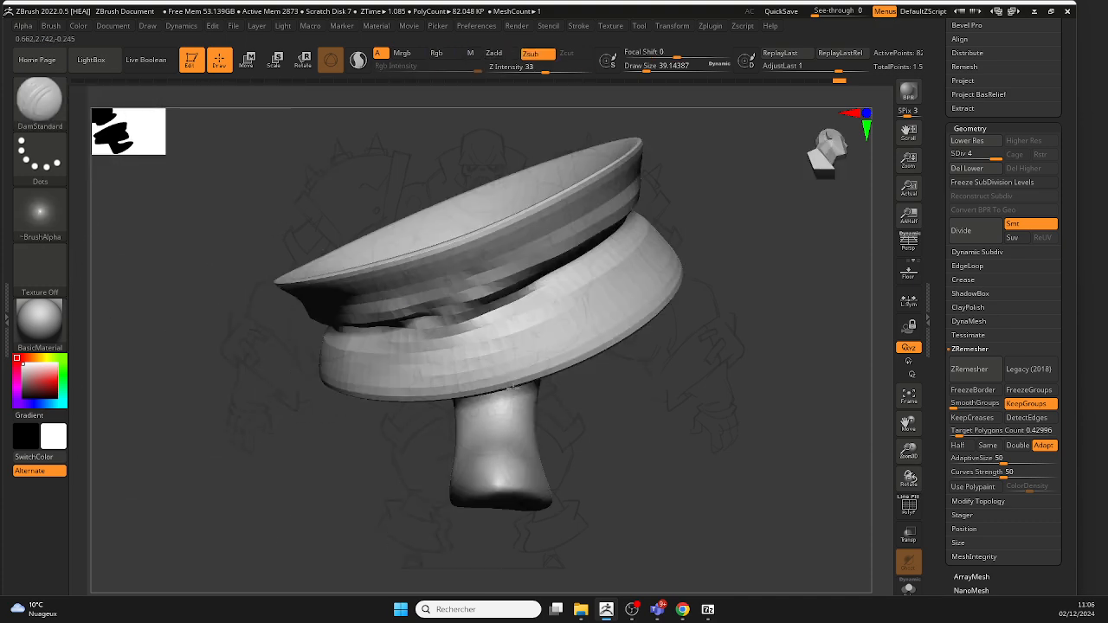
mouse_move(467, 407)
mouse_down()
mouse_move(494, 378)
mouse_move(557, 426)
mouse_move(525, 378)
mouse_move(594, 379)
mouse_move(411, 335)
mouse_up()
key(shift)
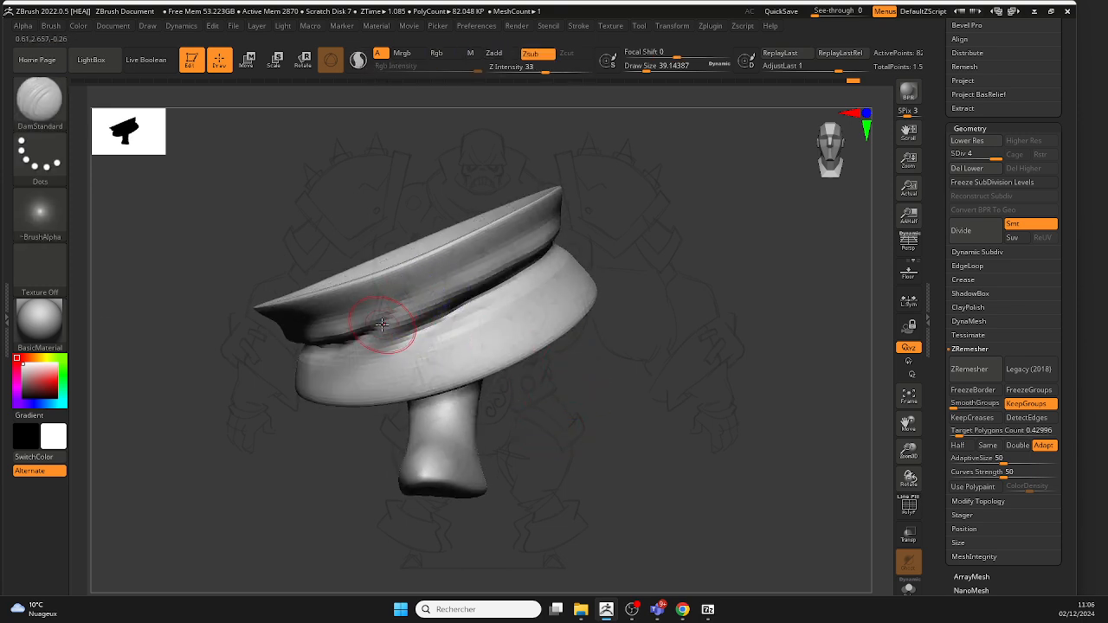
key(shift)
mouse_move(277, 398)
shift+mouse_down()
mouse_move(250, 425)
mouse_move(265, 321)
mouse_move(352, 289)
shift+mouse_up()
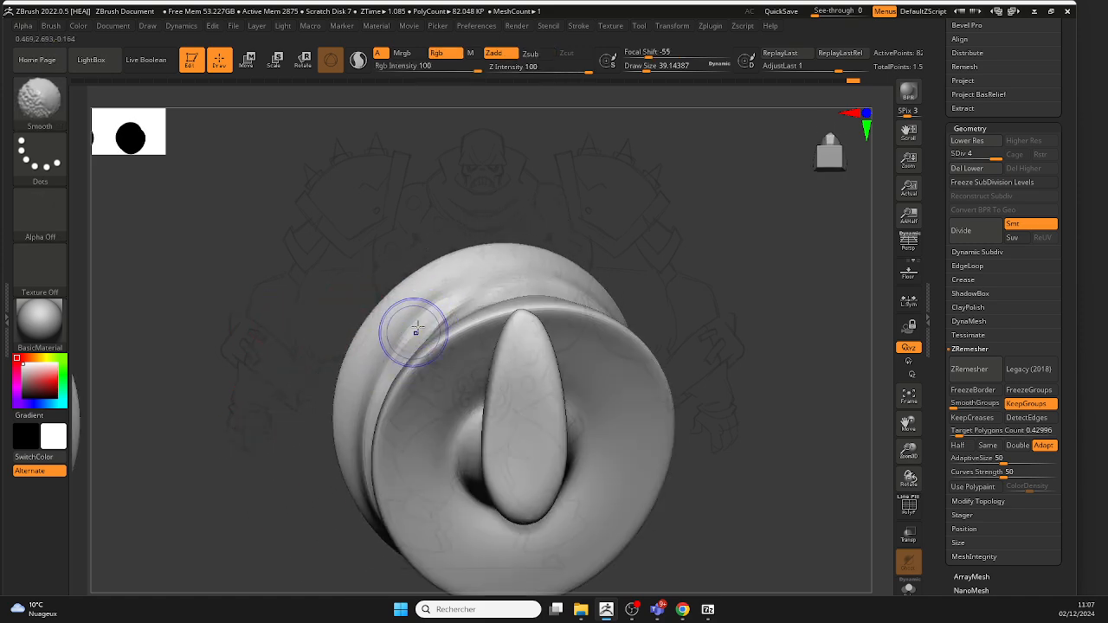
Step: Carve the diagonal fold again across the cuff's front crease and smooth the surface around it
shift+drag(509, 262, 460, 324)
mouse_move(487, 280)
mouse_down()
mouse_move(445, 322)
mouse_move(506, 316)
mouse_up()
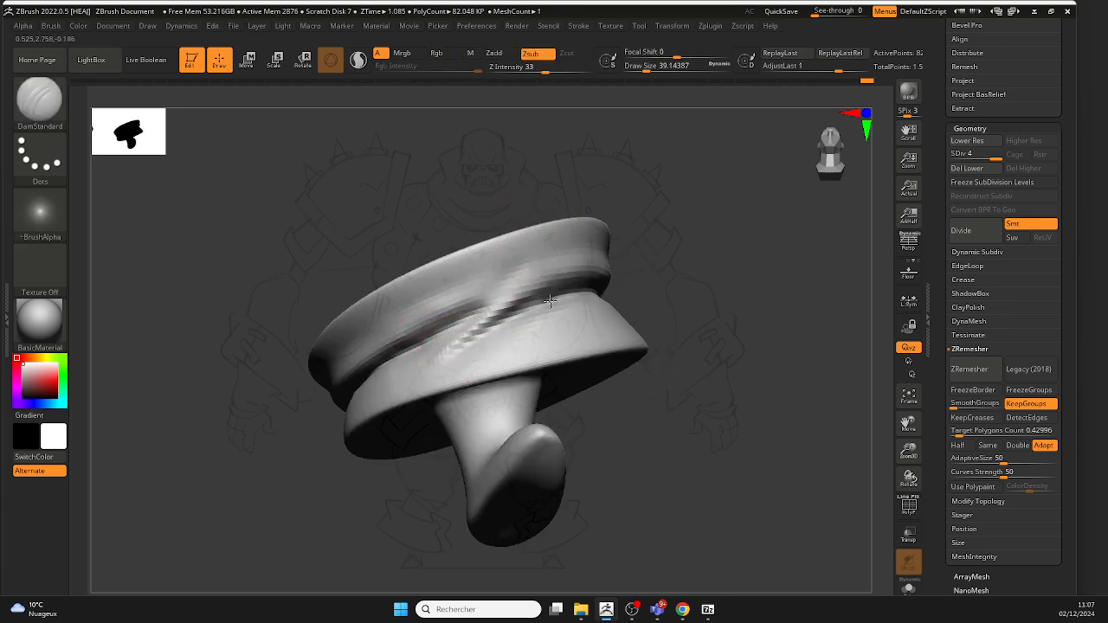
mouse_move(620, 289)
shift+mouse_down()
mouse_move(625, 339)
mouse_move(569, 316)
shift+mouse_up()
Step: Increase the draw size to about 90 and carve a broad second groove along the outer side of the cuff's lower band
key(space)
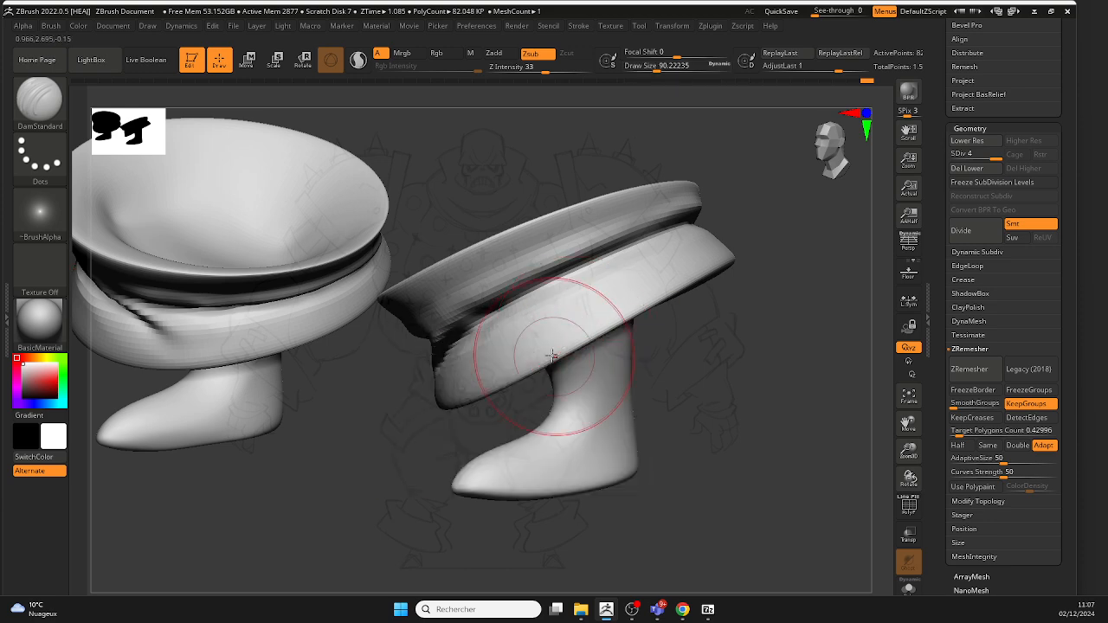
mouse_move(551, 355)
mouse_down()
mouse_move(660, 415)
mouse_move(627, 323)
mouse_up()
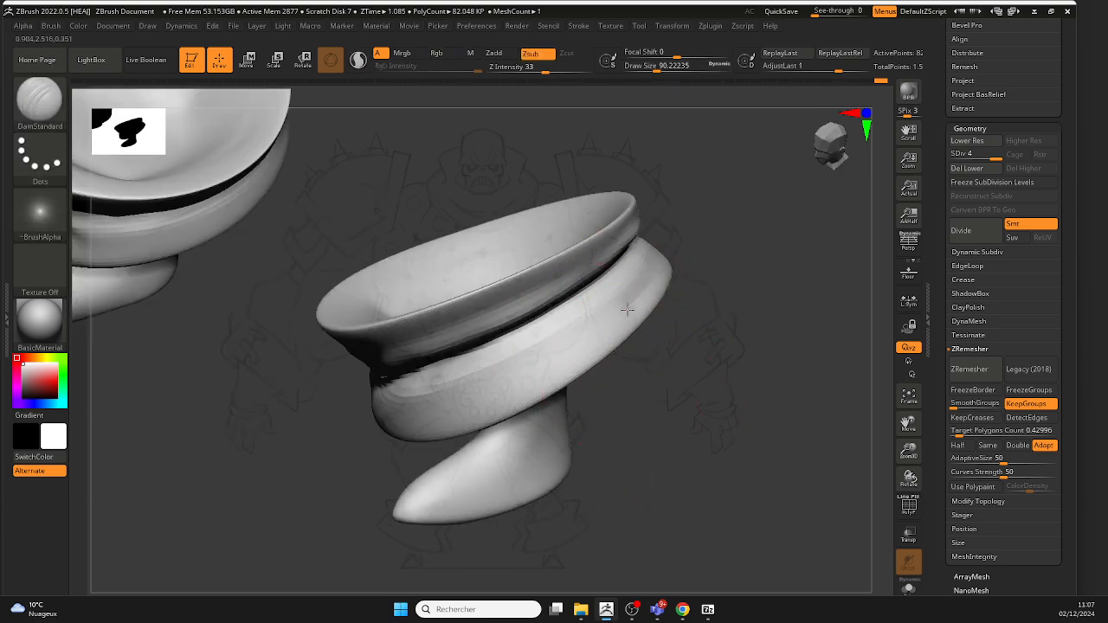
drag(541, 372, 413, 422)
shift+right_drag(547, 380, 609, 396)
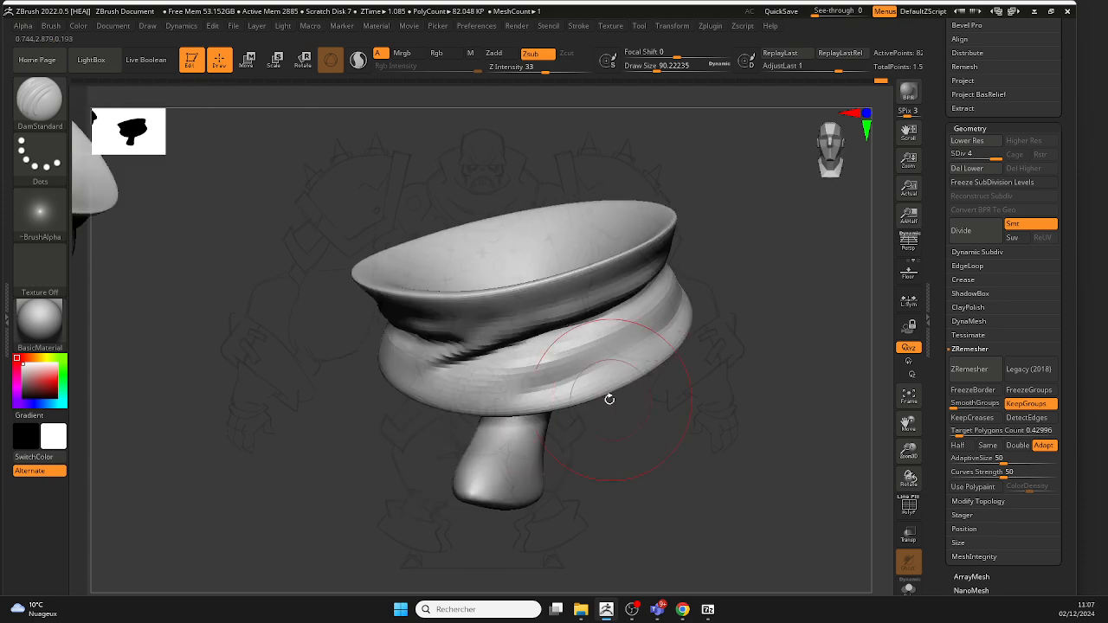
Step: Reduce the draw size to about 68 and extend the lower band's groove around the cuff's outer side and rear
key(space)
click(649, 343)
drag(649, 342, 460, 389)
drag(597, 361, 654, 330)
right_drag(660, 342, 560, 390)
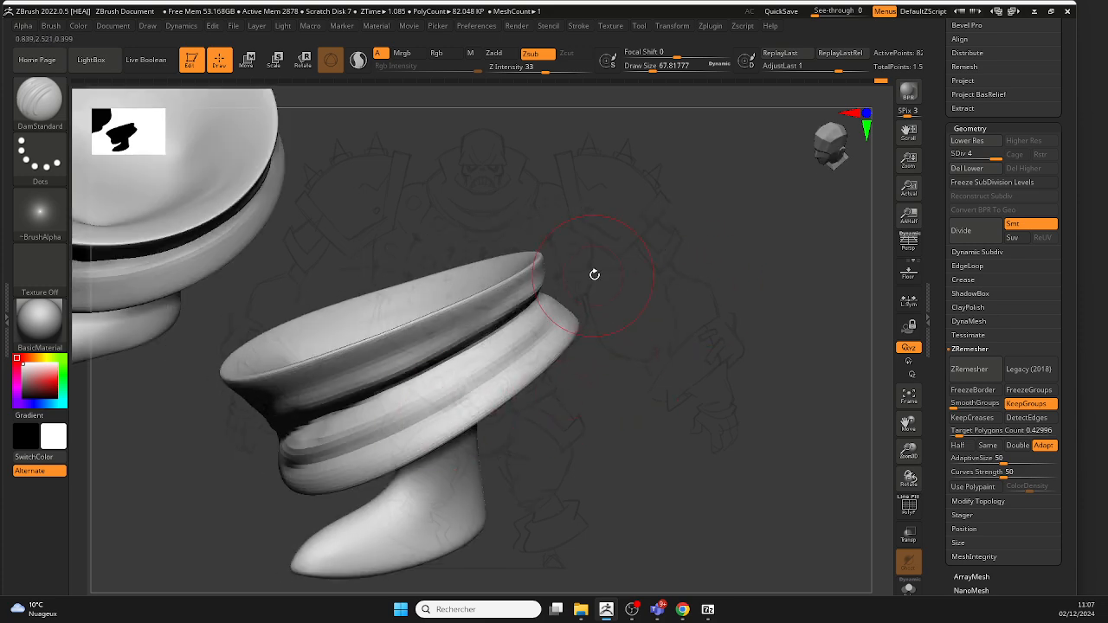
right_drag(594, 275, 539, 494)
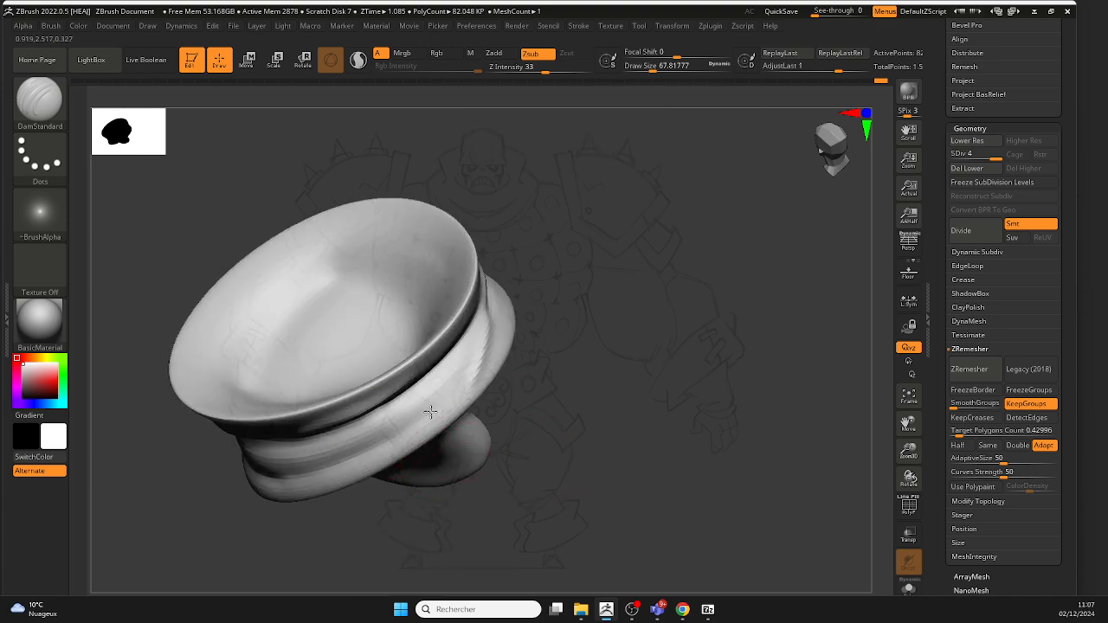
right_drag(350, 455, 396, 454)
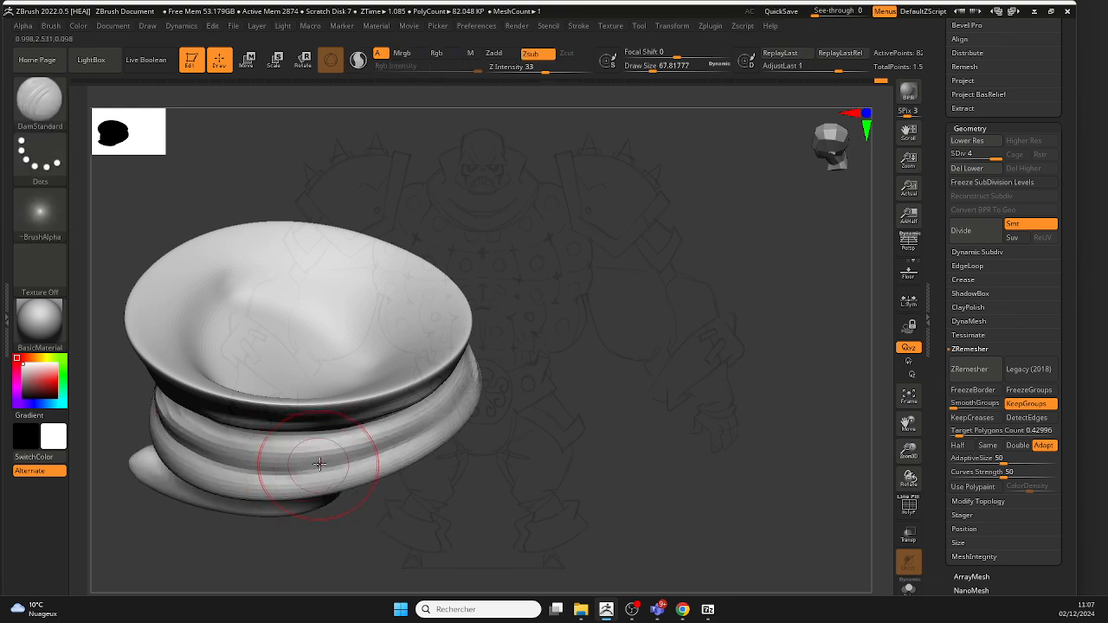
Step: Set the draw size to about 59 and continue carving the lower band's groove around the rear and inner side of the cuff
key(space)
drag(325, 419, 320, 419)
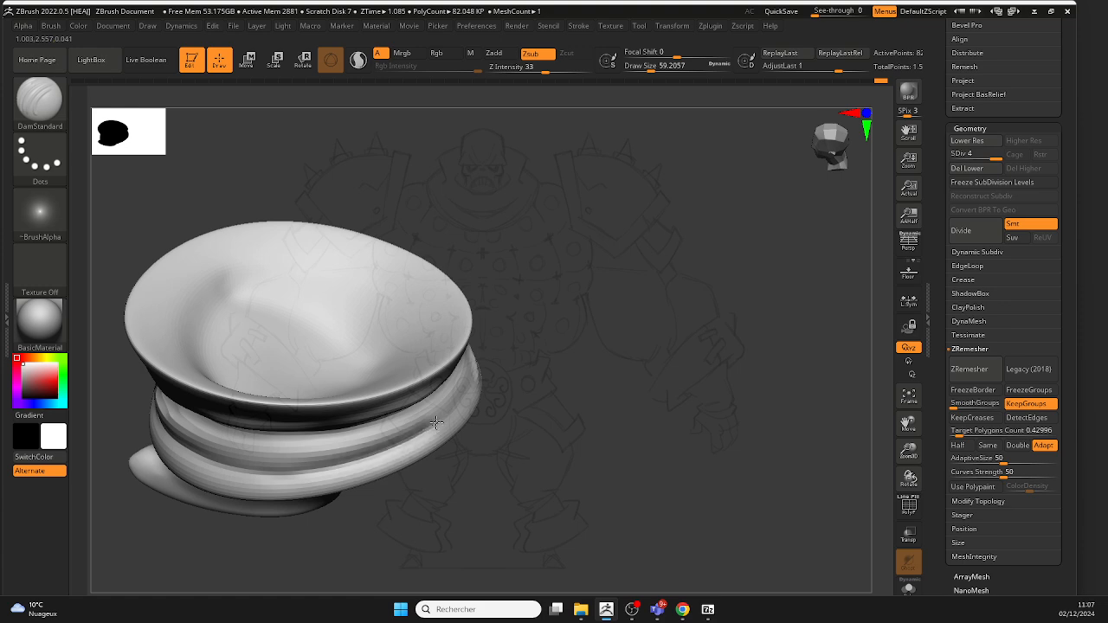
right_drag(463, 368, 415, 399)
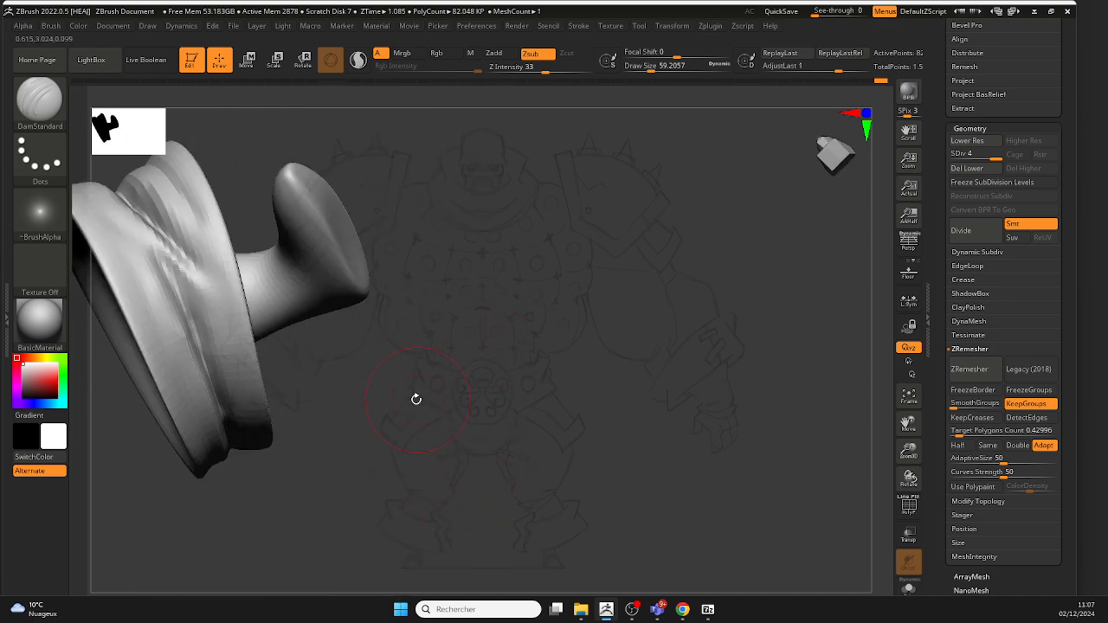
mouse_move(272, 447)
right_down()
mouse_move(338, 344)
mouse_move(275, 303)
mouse_move(256, 251)
right_up()
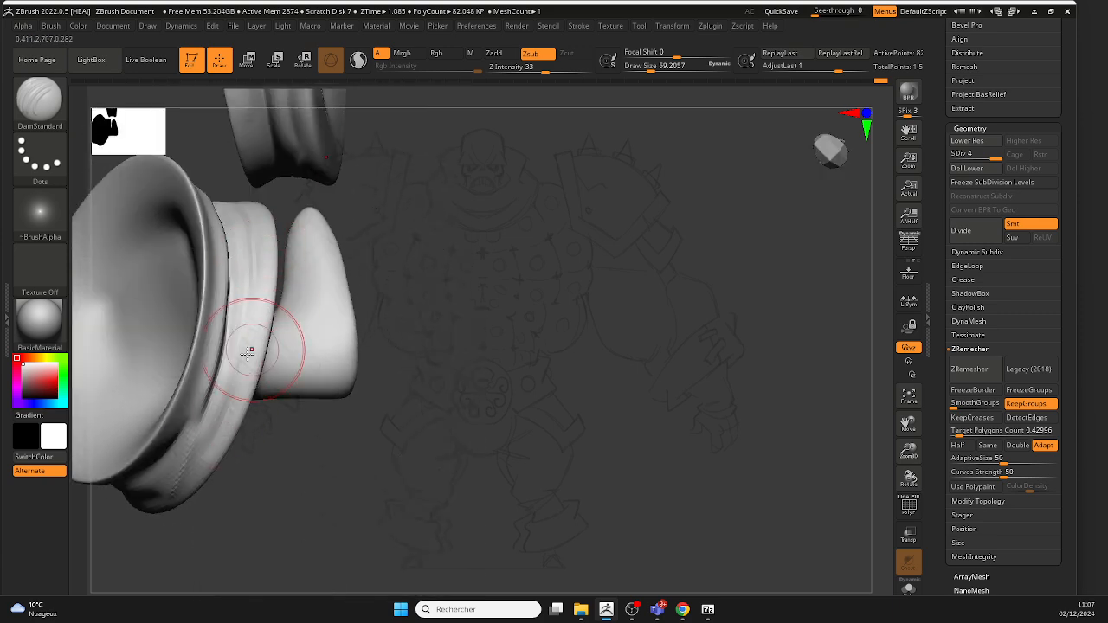
mouse_move(252, 217)
right_down()
mouse_move(487, 266)
mouse_move(470, 322)
mouse_move(434, 341)
right_up()
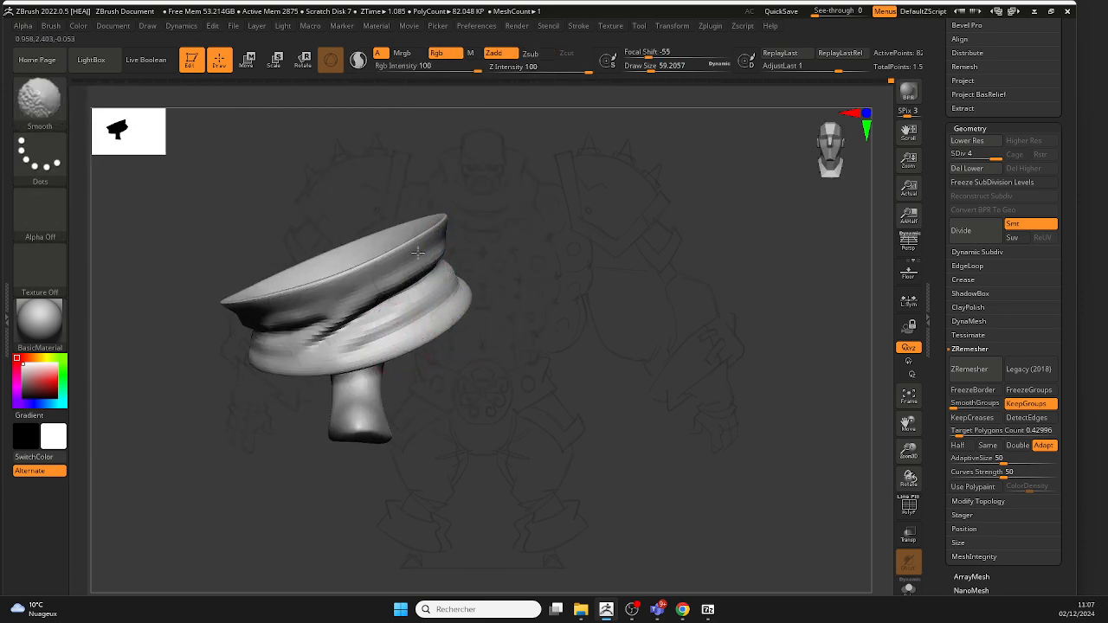
Step: Smooth the front folds and soften the lower band's groove toward the outer side of the cuff
shift+drag(348, 292, 324, 304)
mouse_move(325, 304)
alt+right_down()
mouse_move(488, 255)
mouse_move(602, 263)
mouse_move(545, 251)
alt+right_up()
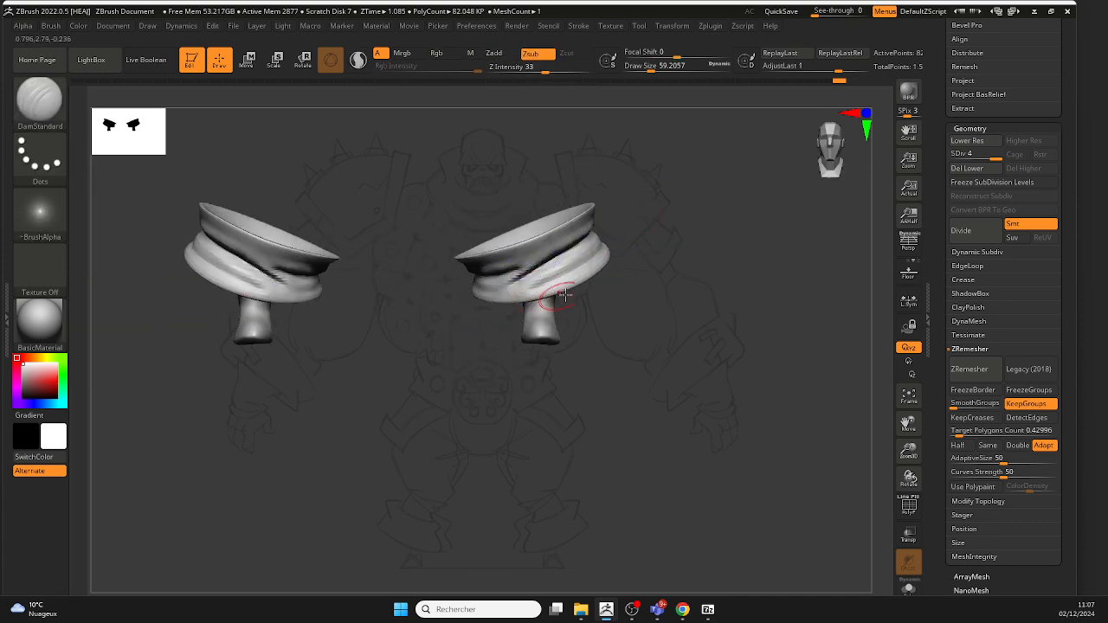
mouse_move(563, 297)
ctrl+right_down()
mouse_move(627, 334)
mouse_move(594, 371)
mouse_move(514, 317)
mouse_move(589, 322)
ctrl+right_up()
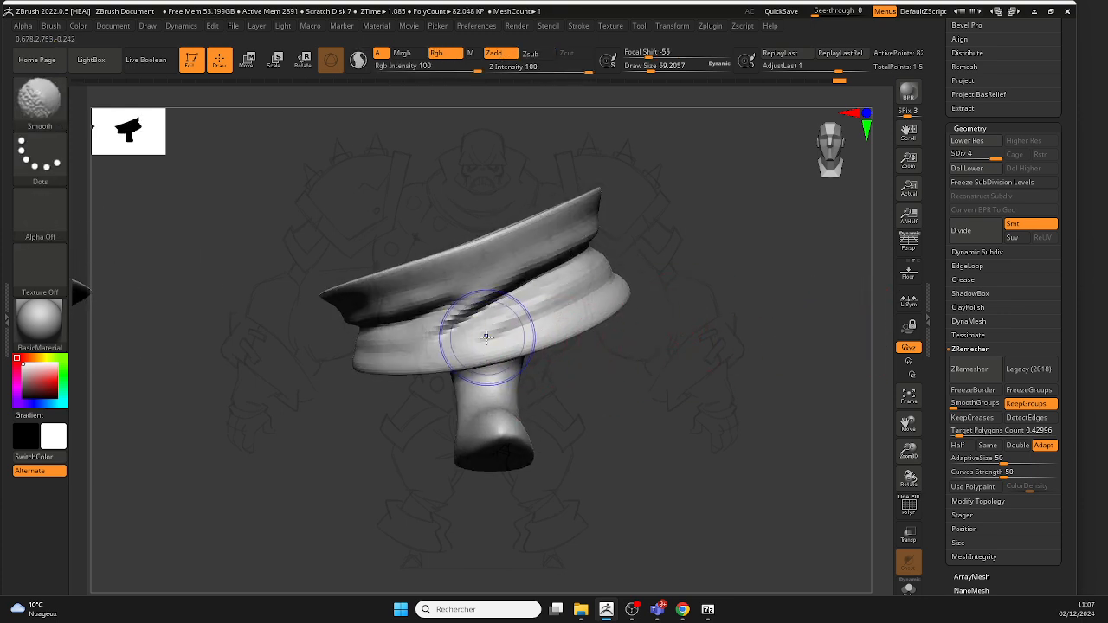
right_drag(717, 269, 648, 289)
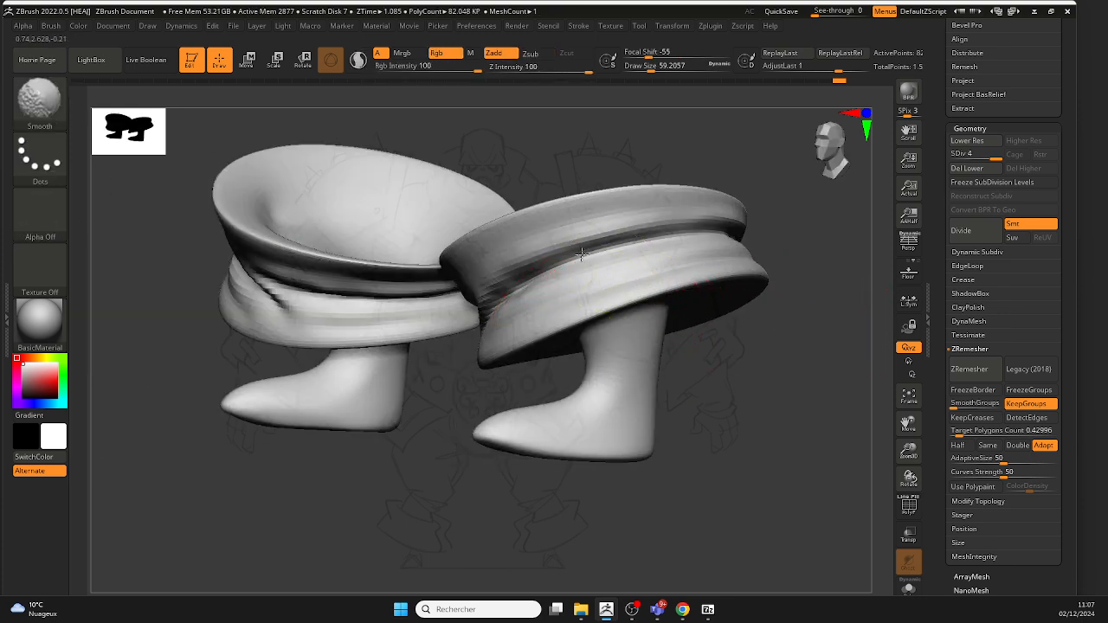
mouse_move(731, 259)
right_down()
mouse_move(794, 237)
mouse_move(629, 259)
mouse_move(563, 321)
mouse_move(616, 401)
mouse_move(592, 383)
mouse_move(640, 386)
mouse_move(586, 369)
right_up()
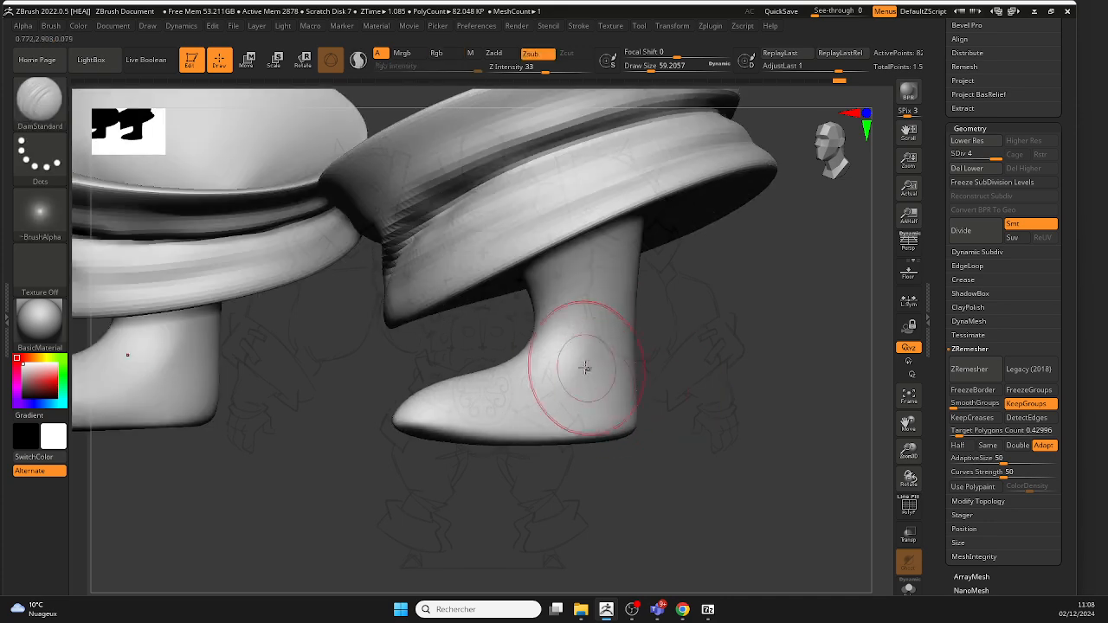
Step: Set the draw size to about 51, carve a horizontal crease across the boot's ankle and soften it with smoothing
key(space)
drag(572, 366, 573, 365)
mouse_move(568, 344)
right_down()
mouse_move(695, 334)
mouse_move(614, 349)
mouse_move(639, 306)
right_up()
right_drag(672, 346, 600, 318)
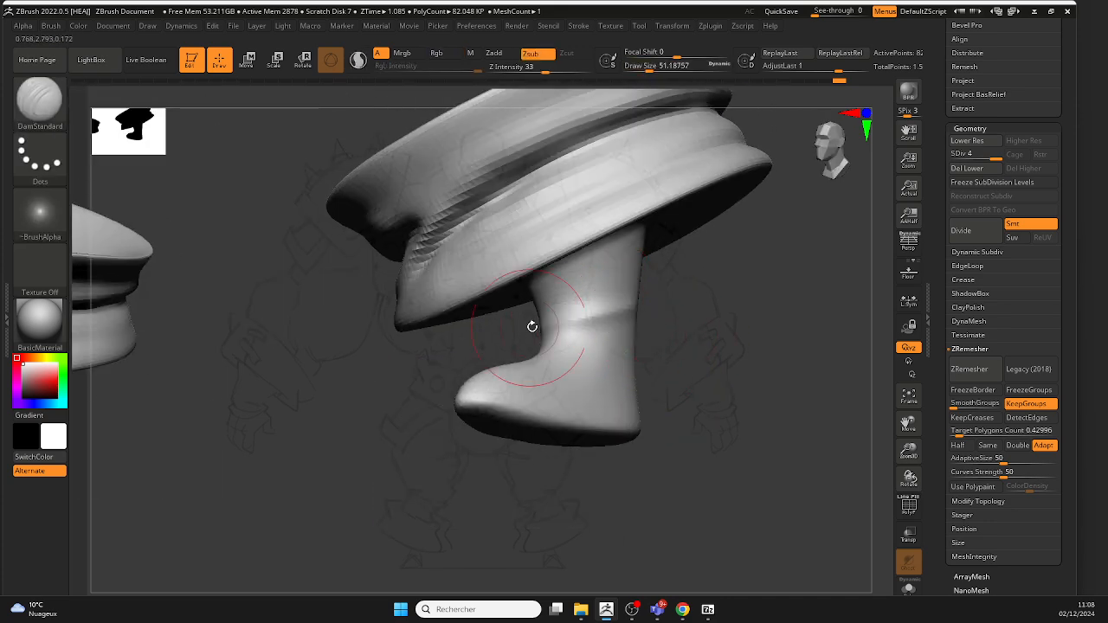
shift+drag(555, 326, 613, 317)
right_drag(643, 304, 611, 309)
mouse_move(606, 318)
shift+mouse_down()
mouse_move(596, 323)
mouse_move(615, 316)
shift+mouse_up()
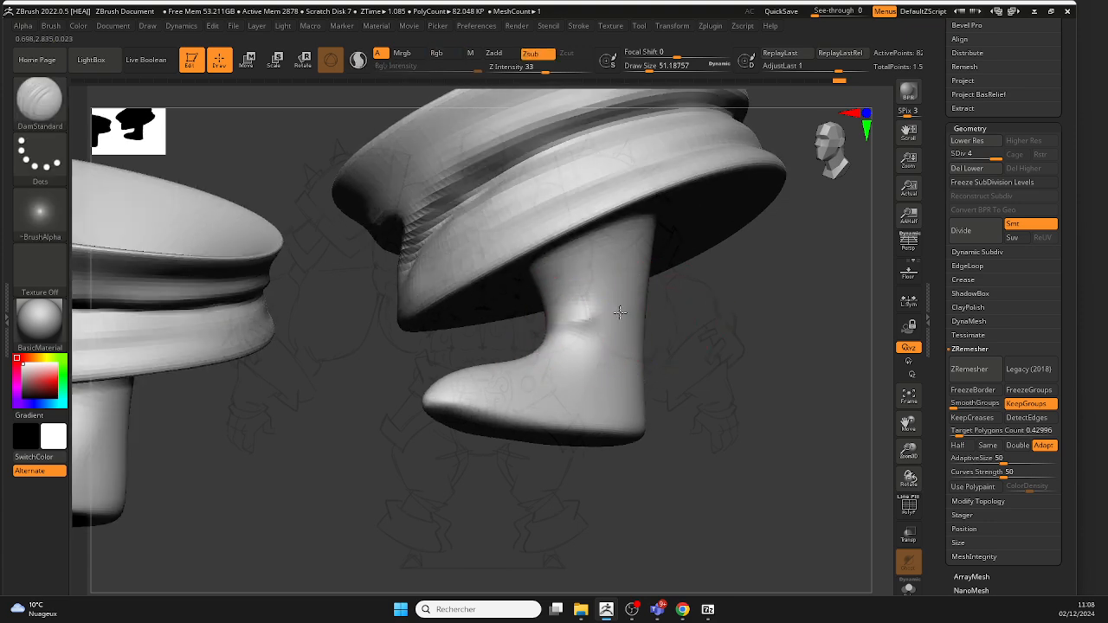
Step: Deepen the ankle crease and carry it around the heel, inner side and front of the boot
right_drag(620, 312, 683, 340)
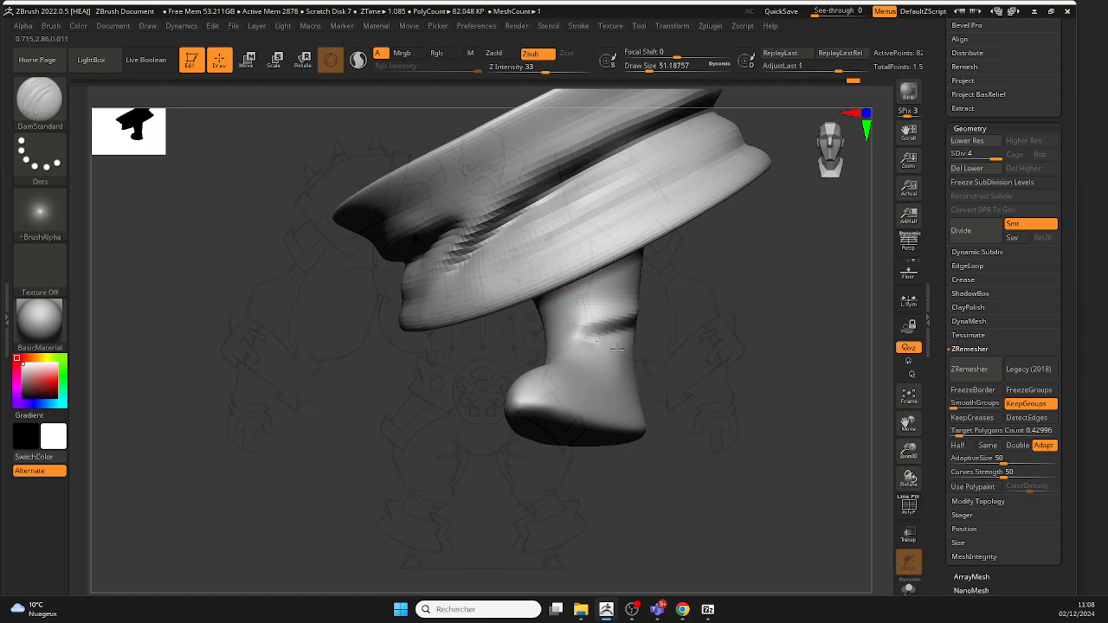
mouse_move(616, 349)
right_down()
mouse_move(638, 366)
mouse_move(661, 354)
mouse_move(630, 347)
right_up()
mouse_move(699, 315)
right_down()
mouse_move(684, 345)
mouse_move(724, 321)
mouse_move(695, 346)
mouse_move(719, 362)
right_up()
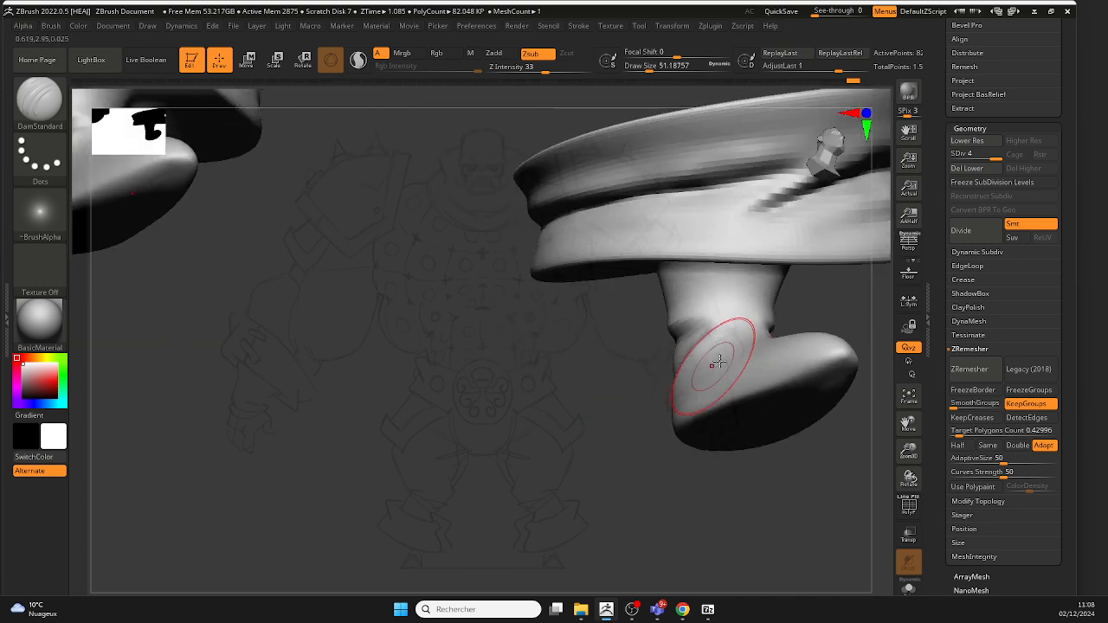
right_drag(730, 312, 744, 342)
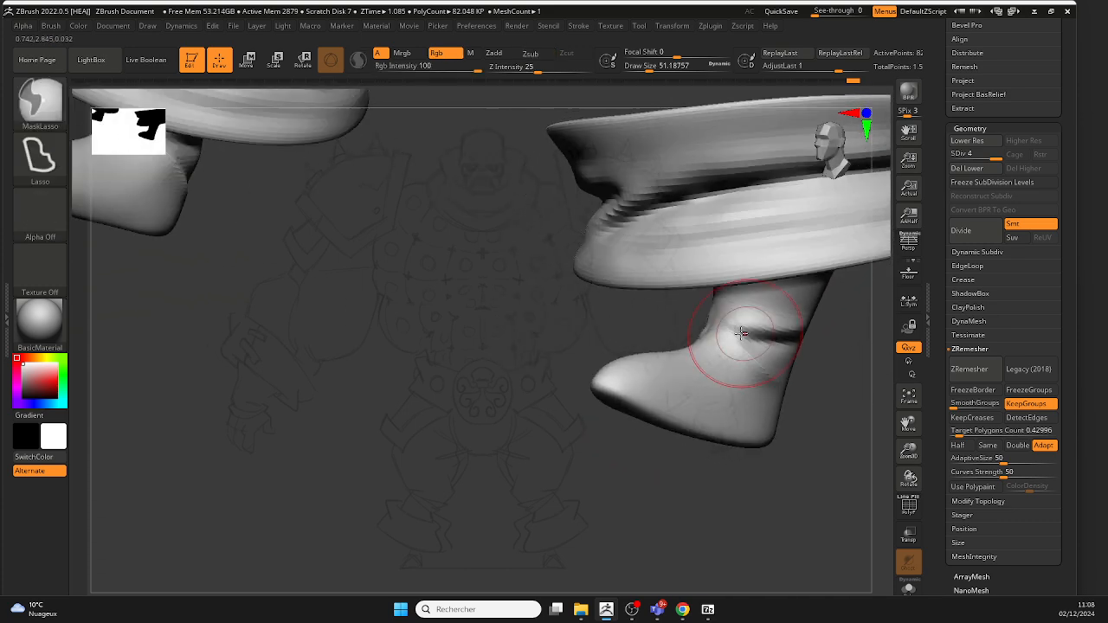
right_drag(645, 309, 725, 347)
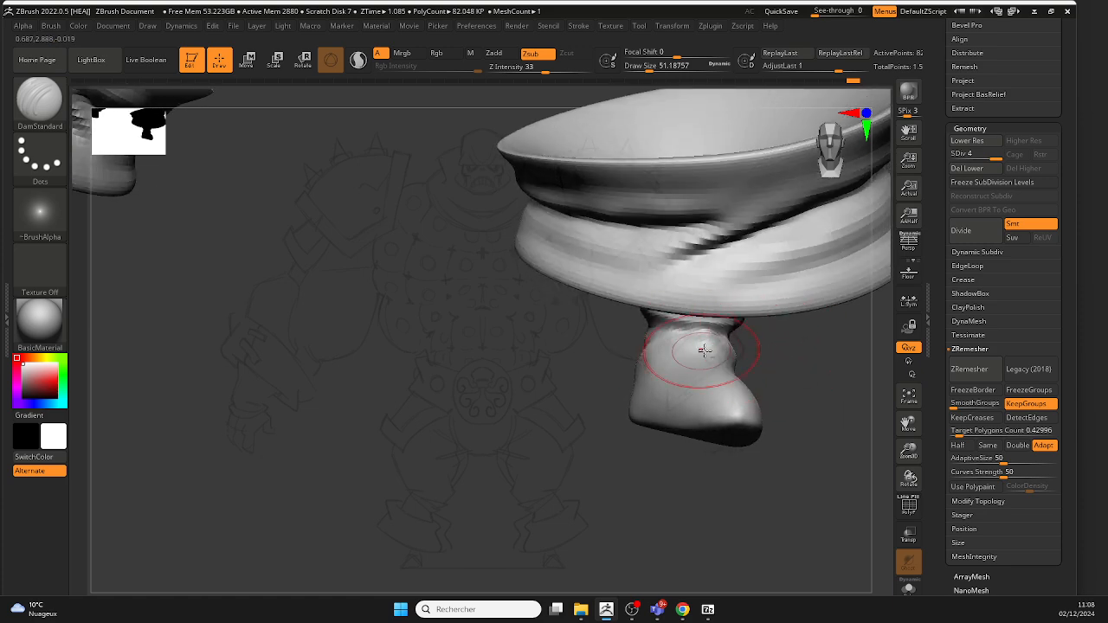
Step: Carve slanting creases below the boot's main ankle crease and soften them with smoothing on the inner and outer sides
right_drag(564, 385, 636, 374)
drag(642, 359, 684, 336)
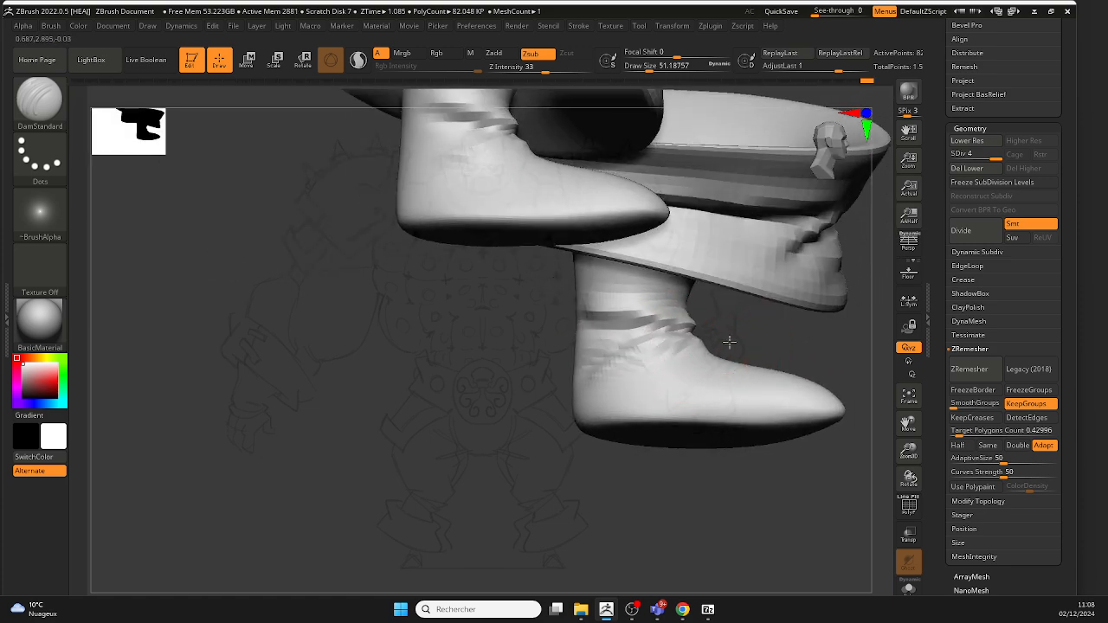
right_drag(729, 344, 780, 342)
right_drag(618, 374, 583, 381)
shift+drag(583, 381, 598, 329)
right_drag(714, 339, 818, 323)
shift+drag(563, 354, 518, 357)
mouse_move(616, 353)
right_down()
mouse_move(670, 347)
mouse_move(640, 348)
right_up()
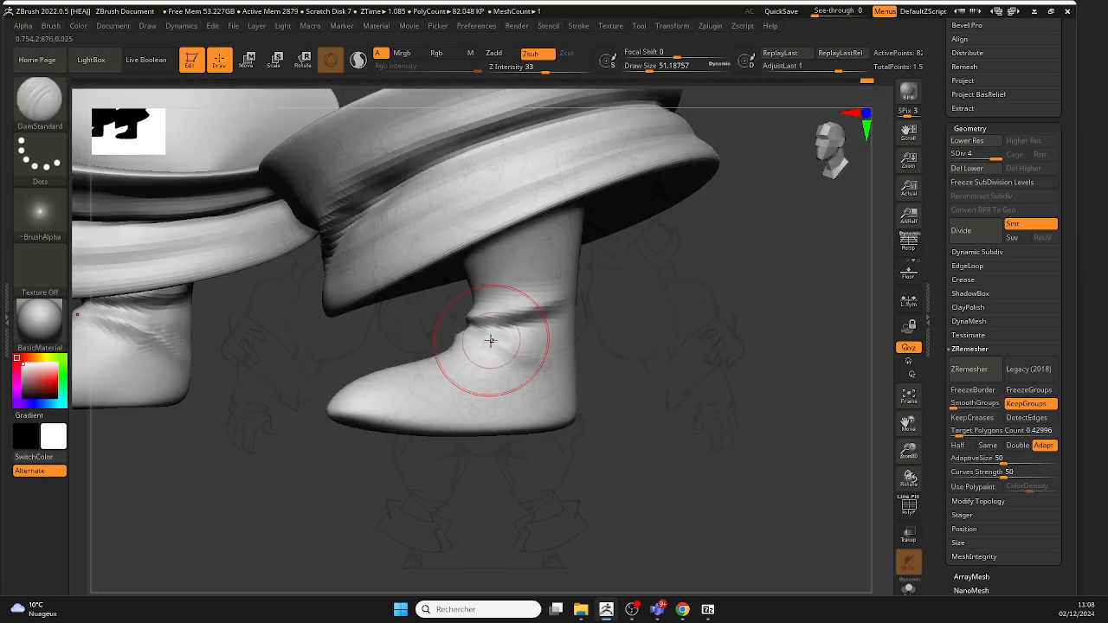
Step: Set the draw size to about 35 and deepen the ankle crease from the outer side across the front
key(space)
drag(490, 341, 484, 341)
mouse_move(396, 342)
right_down()
mouse_move(514, 341)
mouse_move(460, 334)
right_up()
mouse_move(550, 342)
right_down()
mouse_move(475, 329)
mouse_move(453, 342)
right_up()
drag(532, 315, 453, 333)
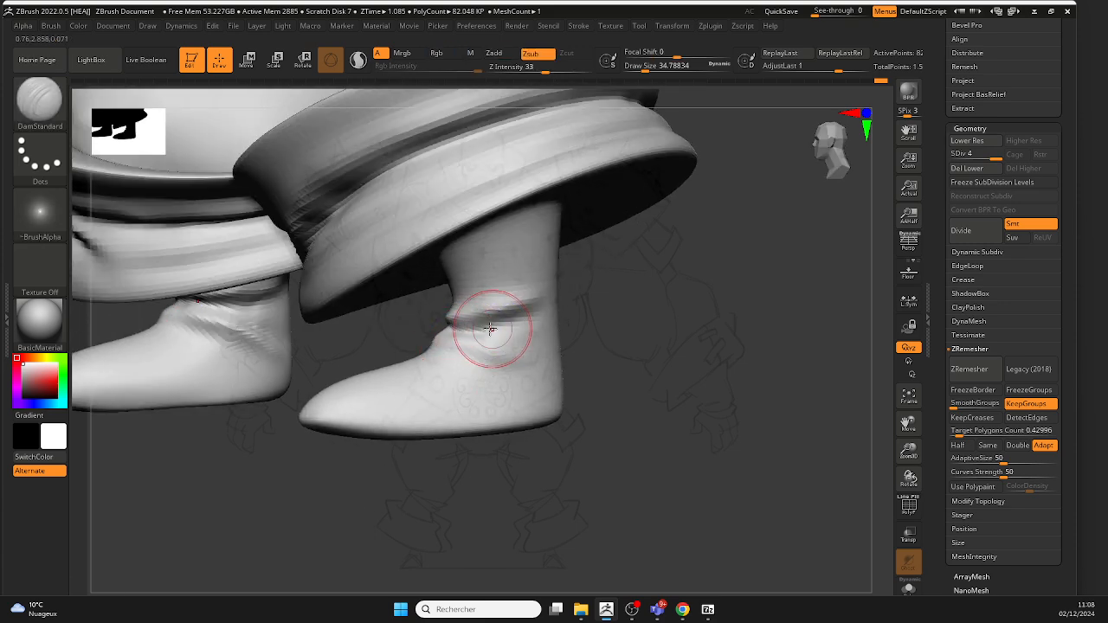
right_drag(490, 329, 434, 330)
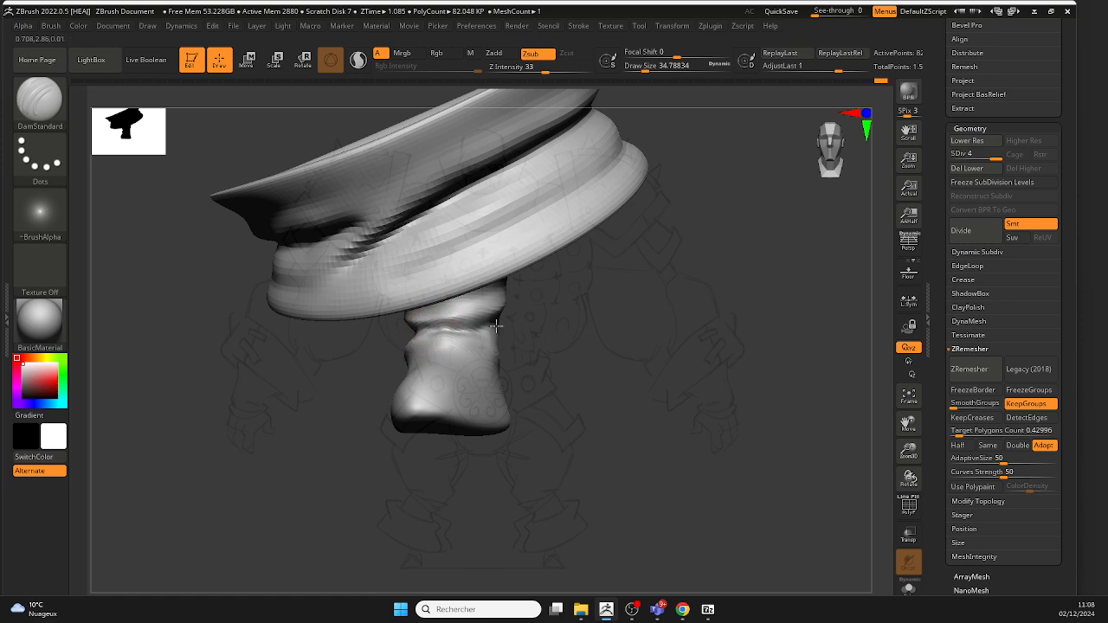
mouse_move(534, 312)
mouse_down()
mouse_move(452, 319)
mouse_move(450, 335)
mouse_move(484, 329)
mouse_up()
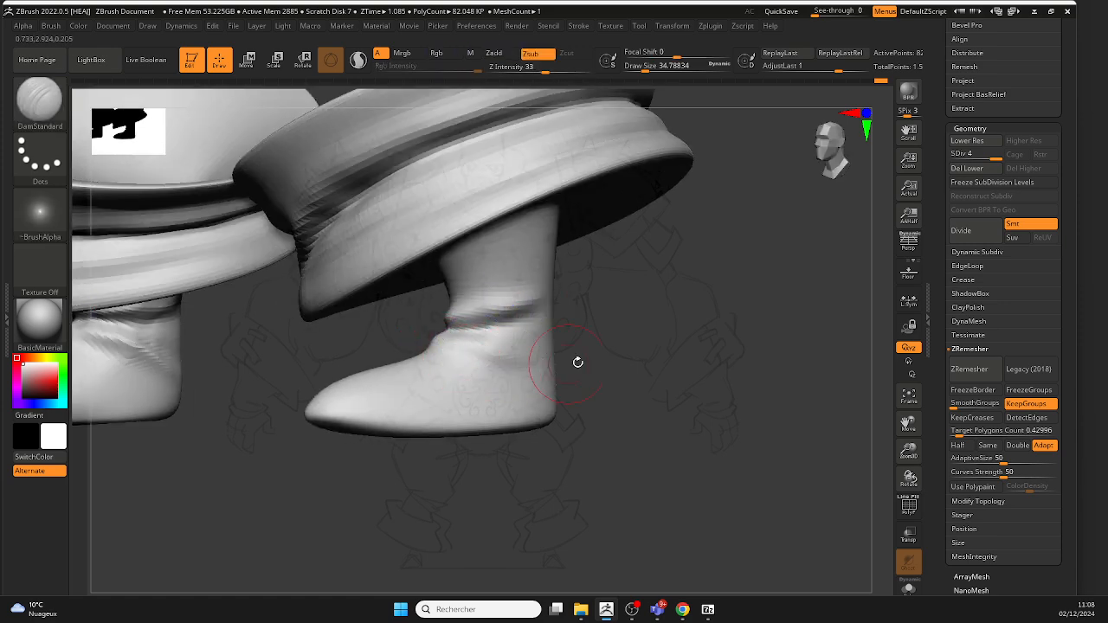
drag(579, 361, 633, 373)
right_drag(390, 354, 481, 358)
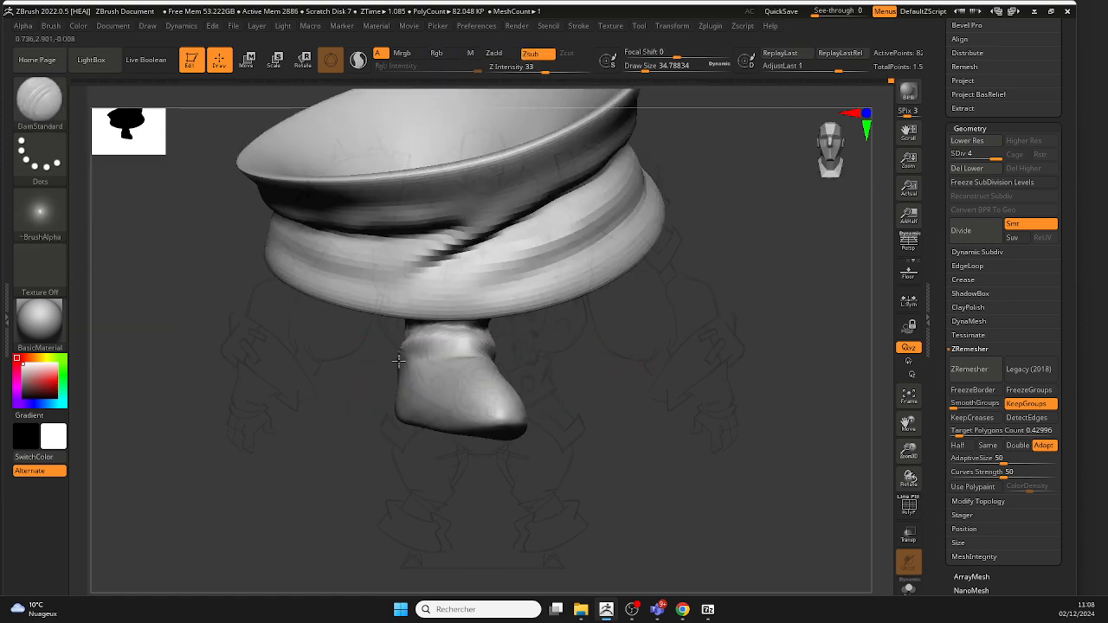
Step: Build a second fold where the foot meets the ankle, using a draw size of about 13 and light smoothing
right_drag(388, 378, 443, 383)
mouse_move(508, 355)
right_down()
mouse_move(443, 359)
mouse_move(567, 349)
mouse_move(536, 353)
right_up()
shift+drag(514, 351, 513, 357)
mouse_move(611, 373)
right_down()
mouse_move(551, 386)
mouse_move(487, 371)
right_up()
key(space)
drag(487, 369, 472, 355)
mouse_move(428, 337)
right_down()
mouse_move(491, 353)
mouse_move(440, 339)
right_up()
shift+drag(439, 339, 476, 348)
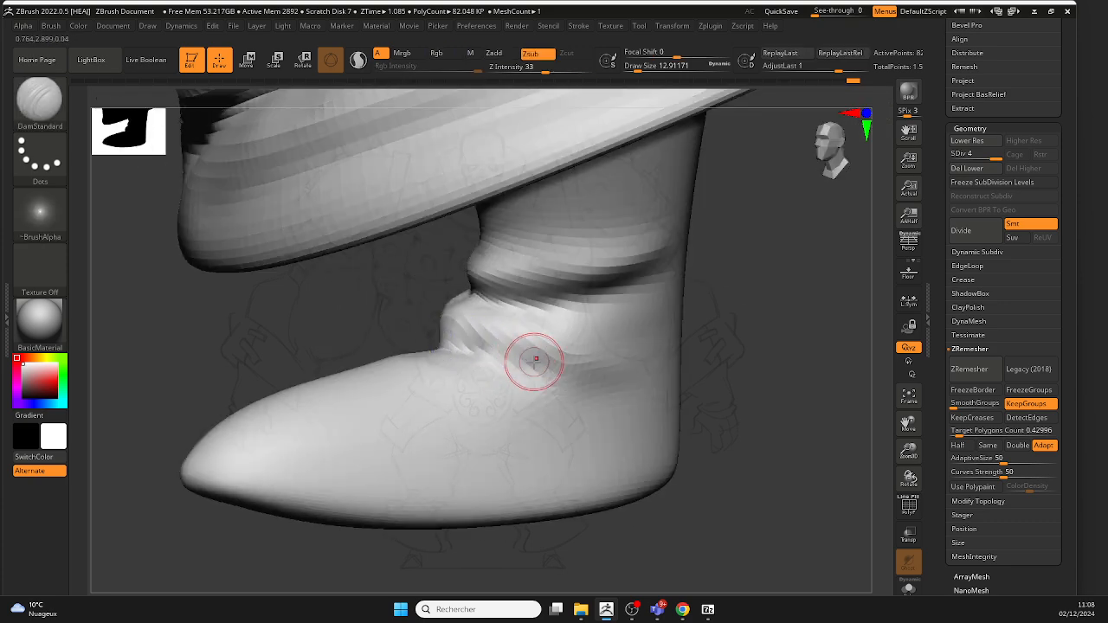
Step: Carve diagonal folds down the outer side of the ankle at a draw size of about 39 and smooth the instep
ctrl+right_drag(536, 361, 511, 359)
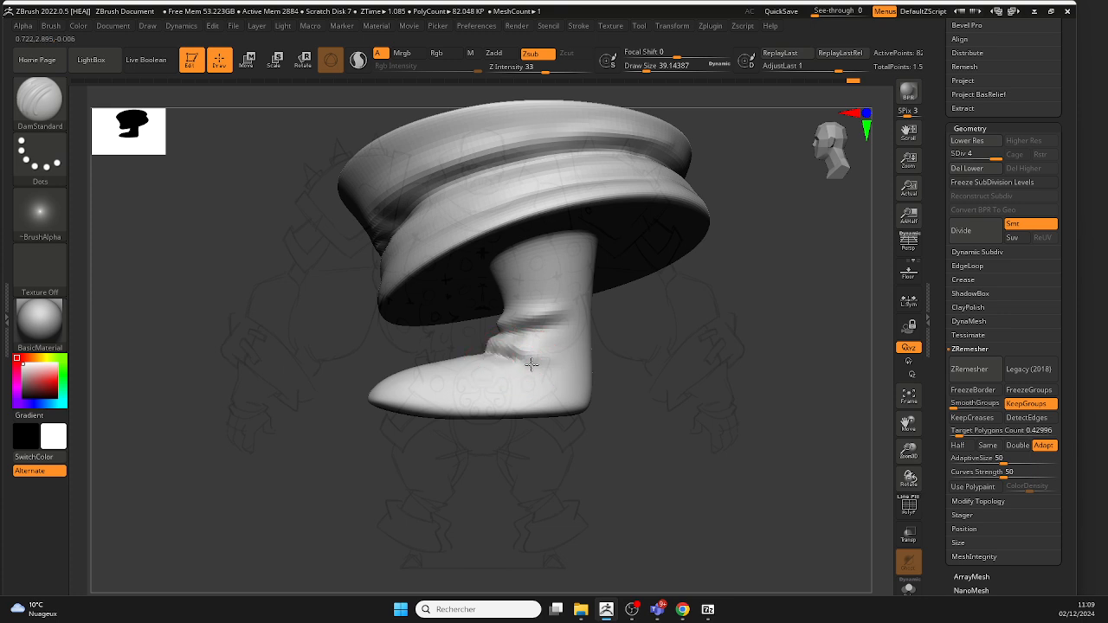
mouse_move(554, 368)
shift+mouse_down()
mouse_move(511, 346)
mouse_move(569, 361)
shift+mouse_up()
shift+drag(476, 336, 482, 349)
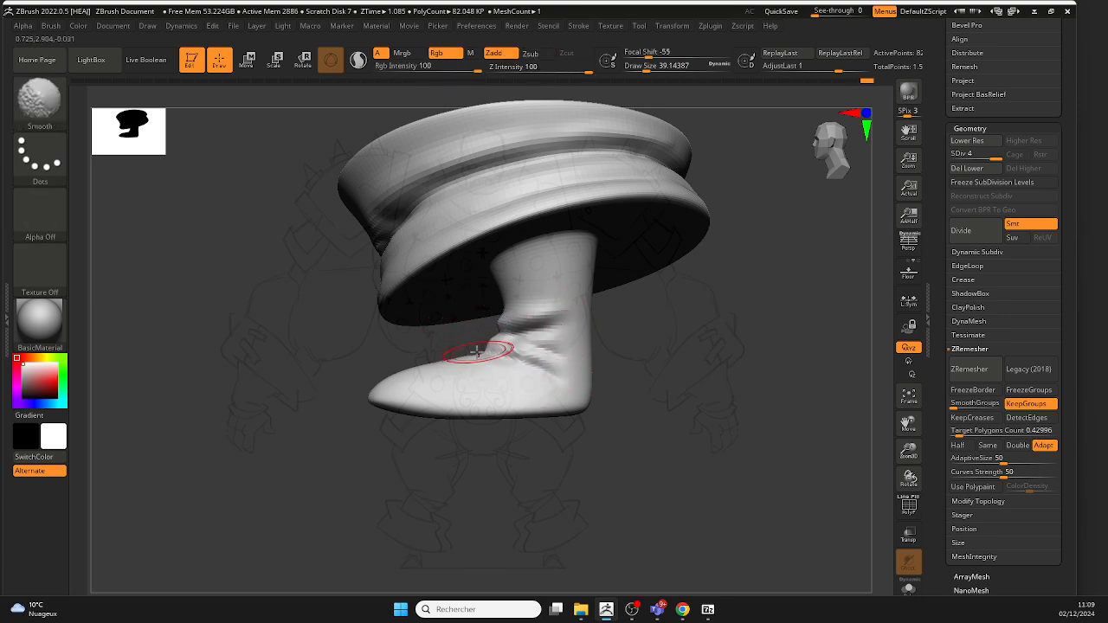
Step: Switch to the Move brush and set its draw size to about 33
ctrl+right_drag(502, 352, 525, 386)
click(41, 104)
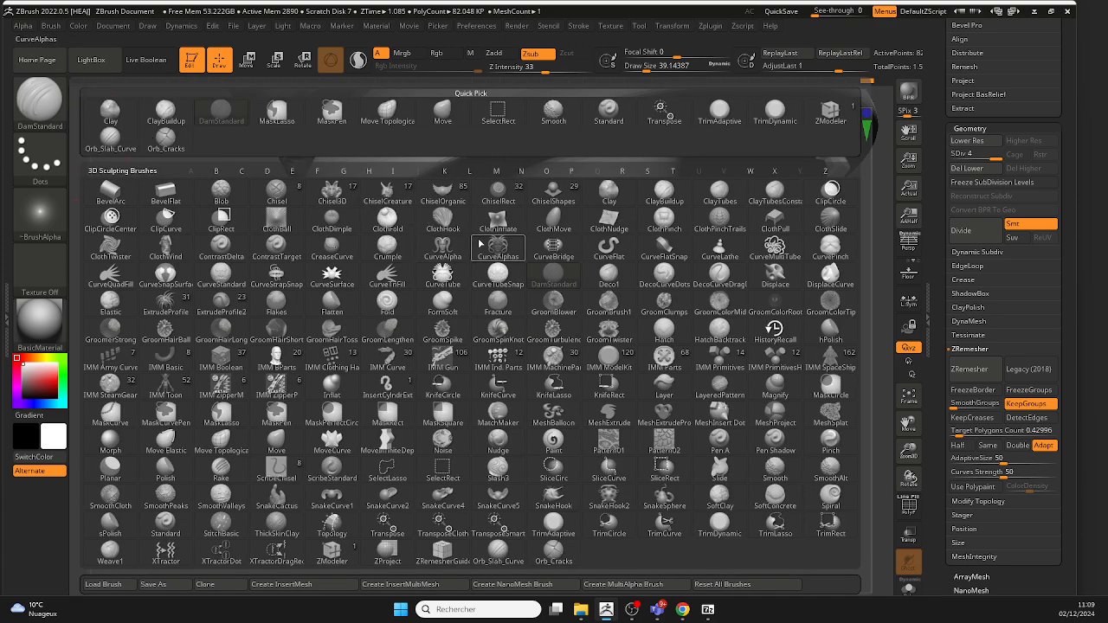
key(m)
click(279, 443)
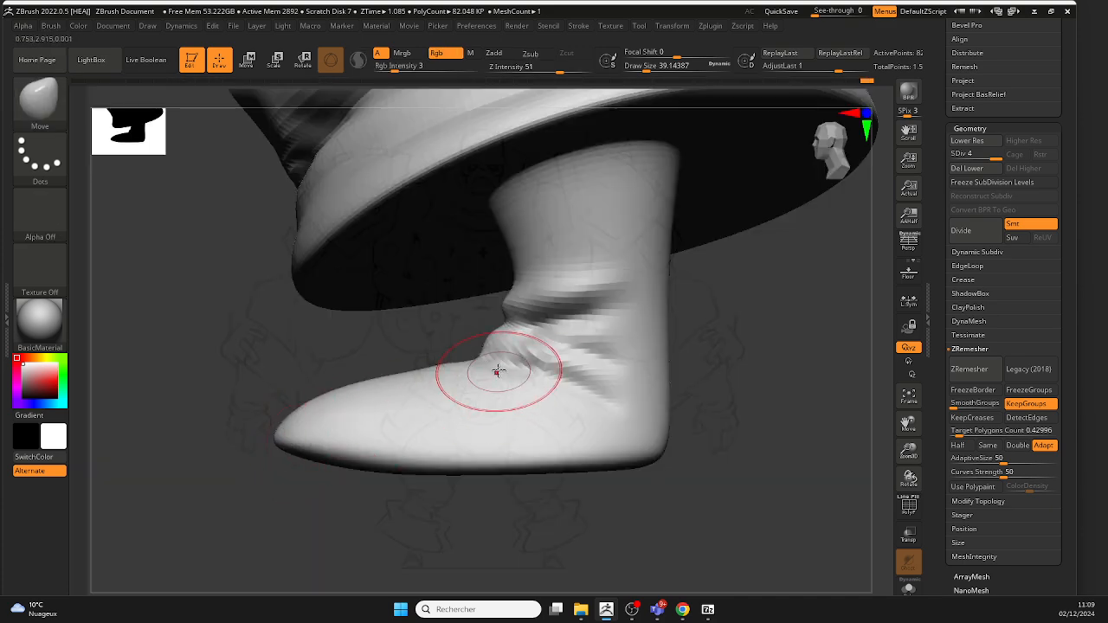
key(space)
drag(497, 371, 491, 370)
key(space)
mouse_move(459, 339)
right_down()
mouse_move(473, 355)
mouse_move(511, 328)
mouse_move(517, 353)
mouse_move(537, 337)
right_up()
Step: Mask the front of the foot up to the lower ankle fold with MaskLasso
key(ctrl)
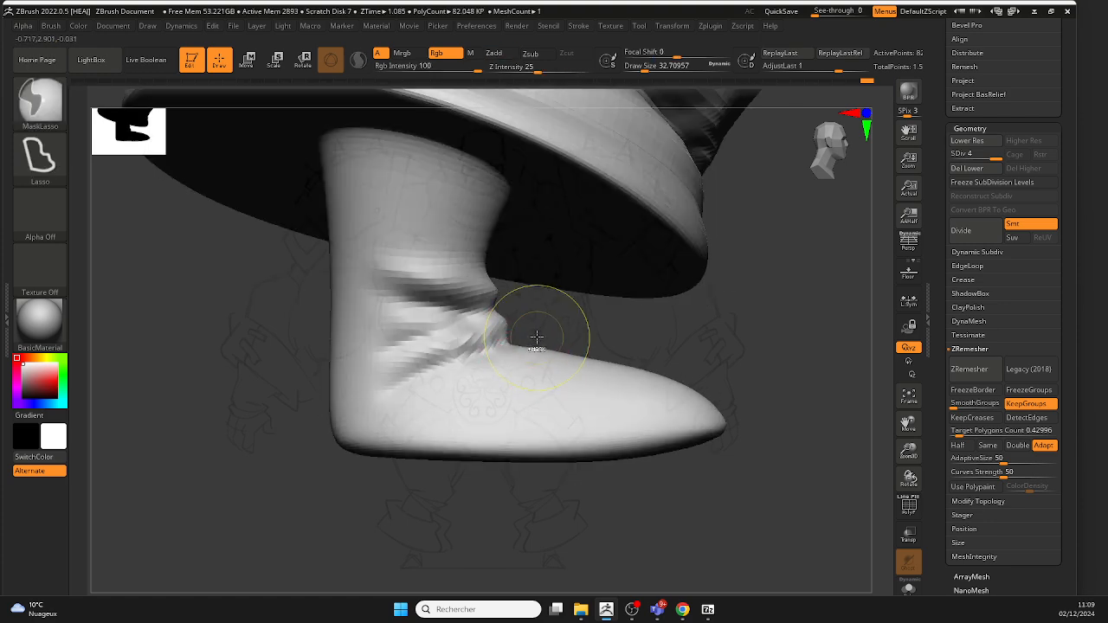
mouse_move(511, 343)
ctrl+mouse_down()
mouse_move(440, 490)
mouse_move(753, 380)
ctrl+mouse_up()
right_drag(753, 375, 631, 386)
mouse_move(532, 350)
ctrl+mouse_down()
mouse_move(431, 519)
mouse_move(513, 346)
ctrl+mouse_up()
Step: Set the draw size to about 44 and pull the front ankle fold forward over the masked foot
key(space)
key(shift)
key(space)
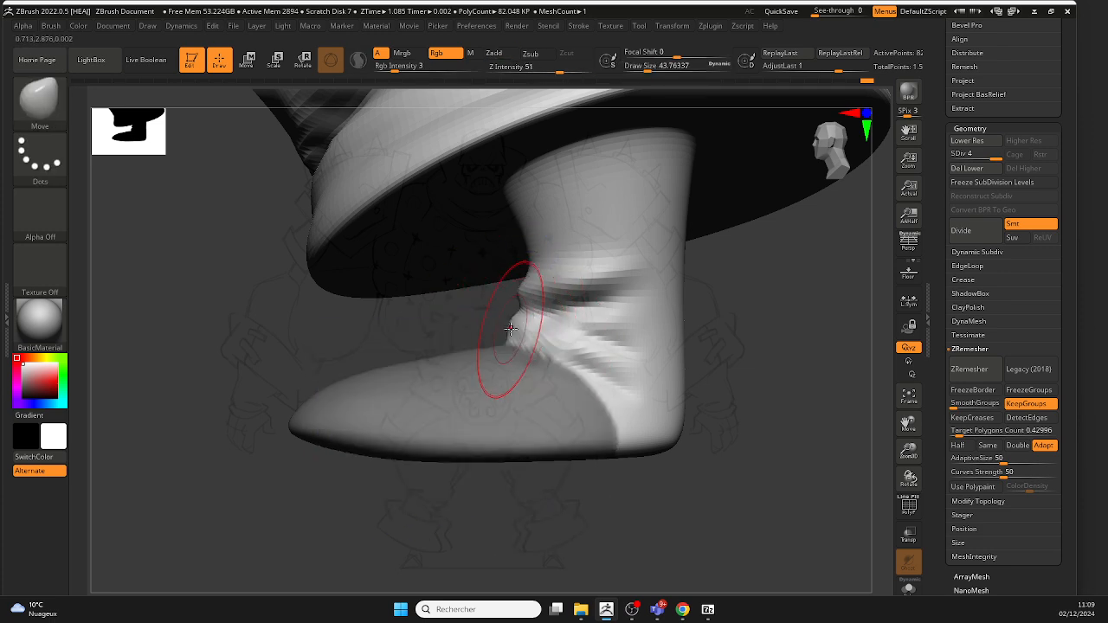
mouse_move(523, 336)
shift+mouse_down()
mouse_move(539, 327)
mouse_move(523, 332)
shift+mouse_up()
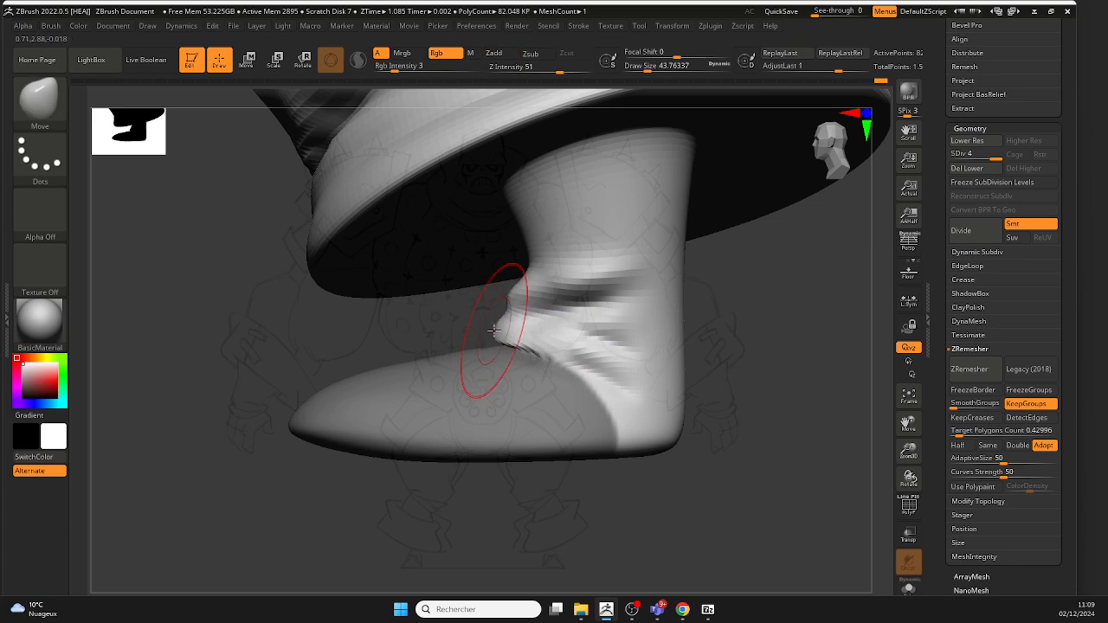
Step: Smooth the inner side of the overhanging fold and reshape the ankle folds with the Move brush at a draw size of about 65
mouse_move(486, 332)
right_down()
mouse_move(577, 326)
mouse_move(432, 358)
mouse_move(395, 346)
mouse_move(403, 360)
mouse_move(609, 363)
mouse_move(285, 358)
mouse_move(719, 336)
right_up()
mouse_move(305, 358)
shift+mouse_down()
mouse_move(266, 378)
mouse_move(331, 350)
shift+mouse_up()
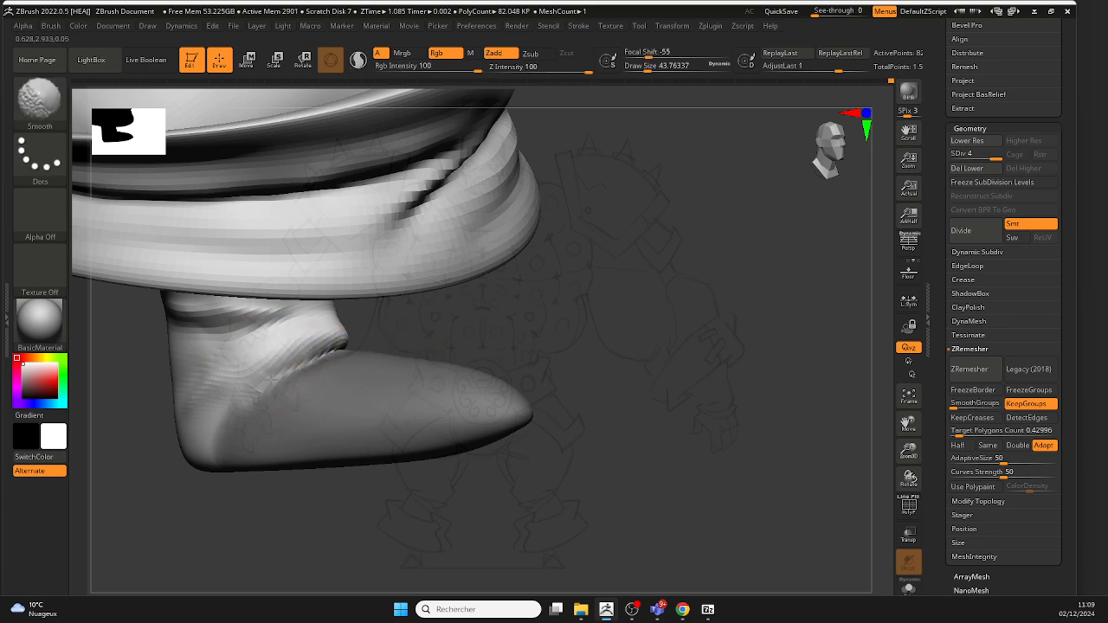
mouse_move(411, 345)
right_down()
mouse_move(431, 345)
mouse_move(384, 346)
mouse_move(479, 341)
mouse_move(325, 364)
mouse_move(377, 348)
right_up()
key(space)
drag(385, 345, 409, 344)
right_drag(411, 347, 500, 375)
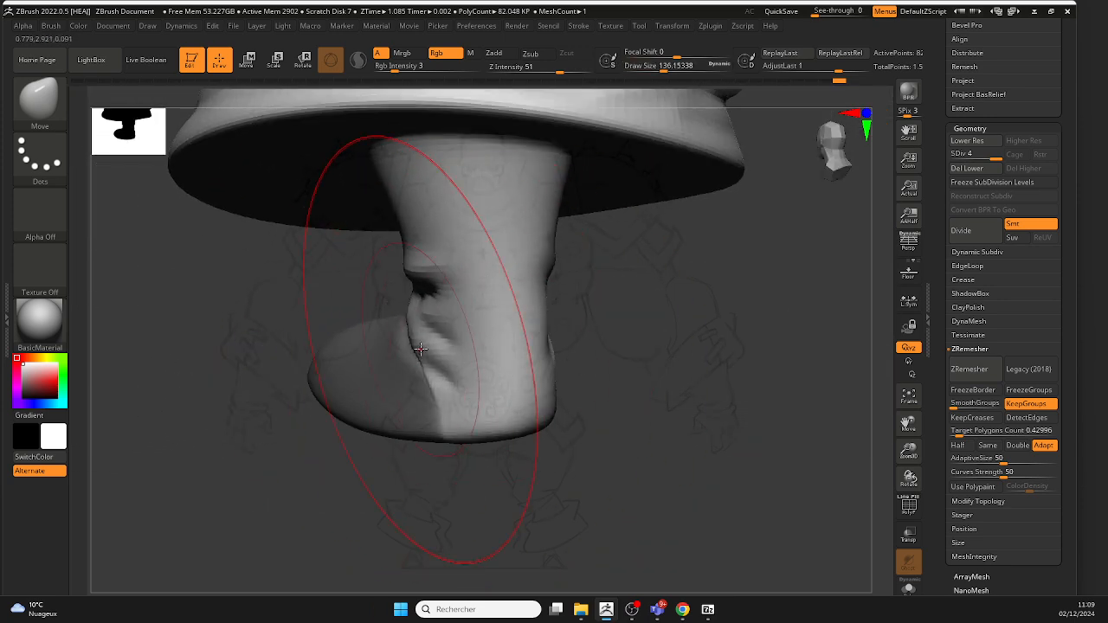
key(space)
drag(439, 346, 416, 344)
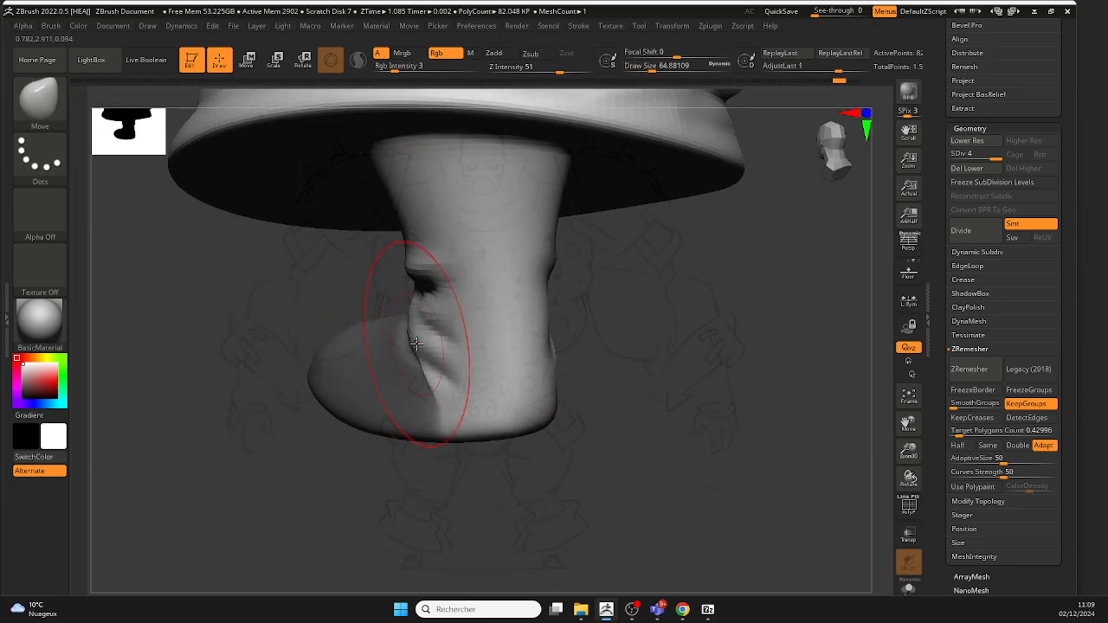
right_drag(364, 297, 450, 341)
shift+drag(450, 341, 502, 384)
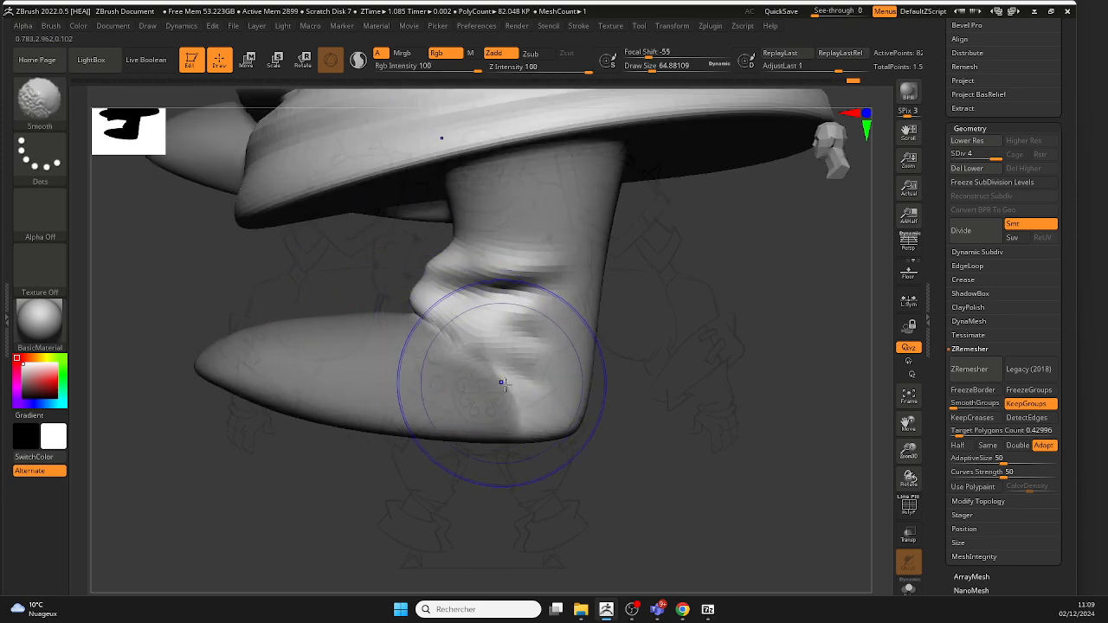
right_drag(502, 383, 492, 393)
key(ctrl+z)
Step: Adjust the fold's overhang along the masked foot on both sides with the Move brush at draw sizes of about 29 and 51
key(space)
drag(478, 373, 458, 372)
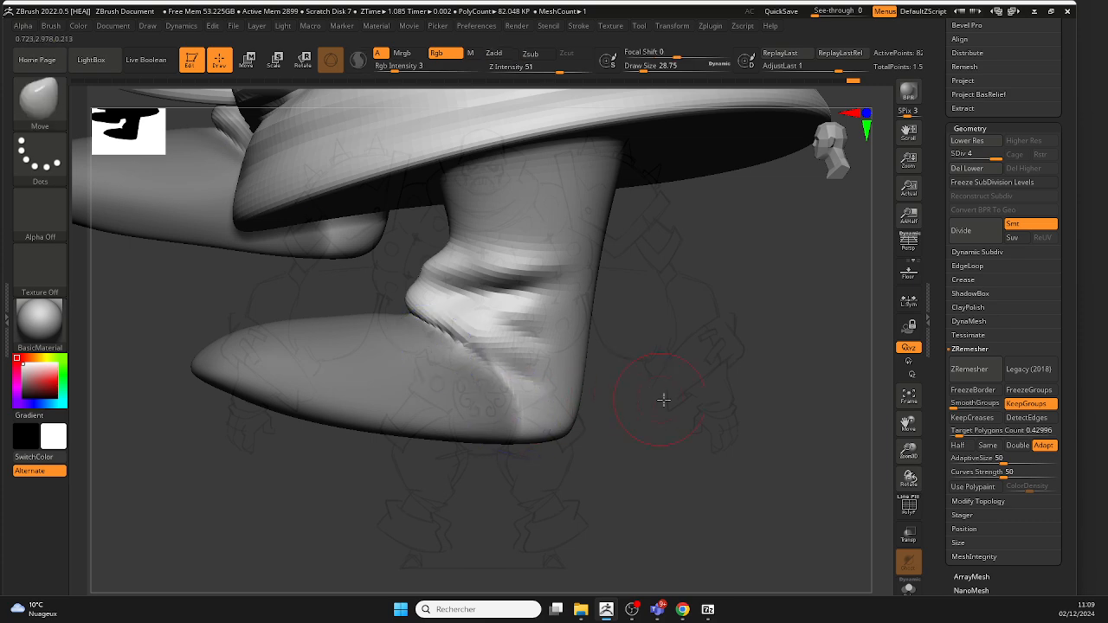
mouse_move(663, 396)
right_down()
mouse_move(638, 376)
mouse_move(360, 358)
right_up()
key(space)
mouse_move(298, 359)
mouse_down()
mouse_move(348, 363)
mouse_move(364, 353)
mouse_up()
right_drag(636, 344, 494, 338)
ctrl+right_drag(493, 338, 438, 371)
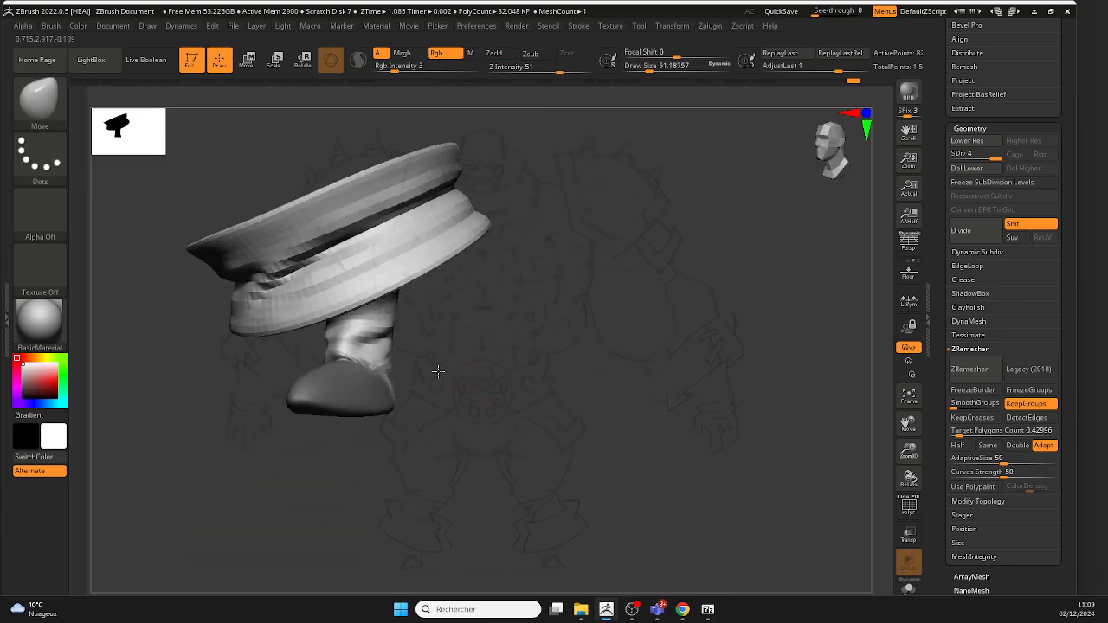
ctrl+right_drag(426, 410, 545, 366)
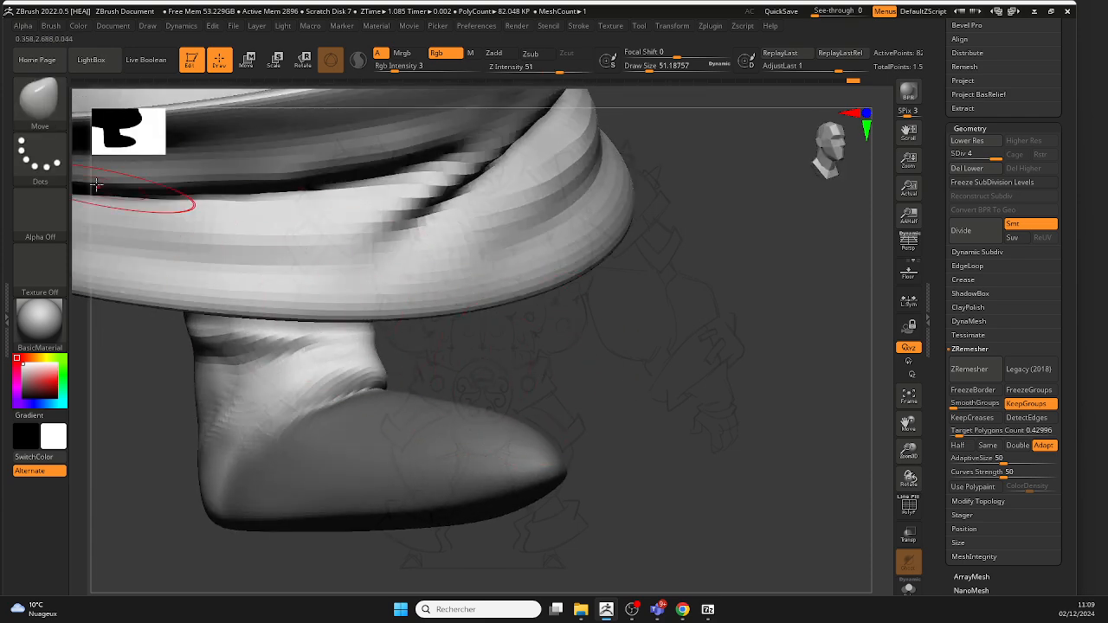
Step: Switch to the DamStandard brush and set its draw size to about 31
key(b)
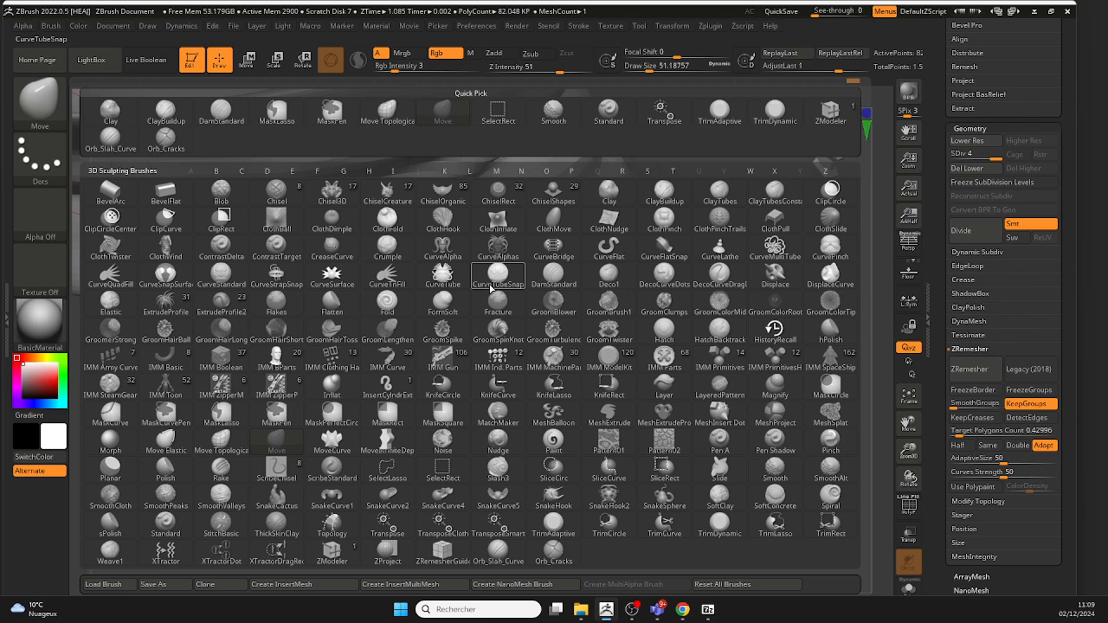
key(d)
key(s)
key(space)
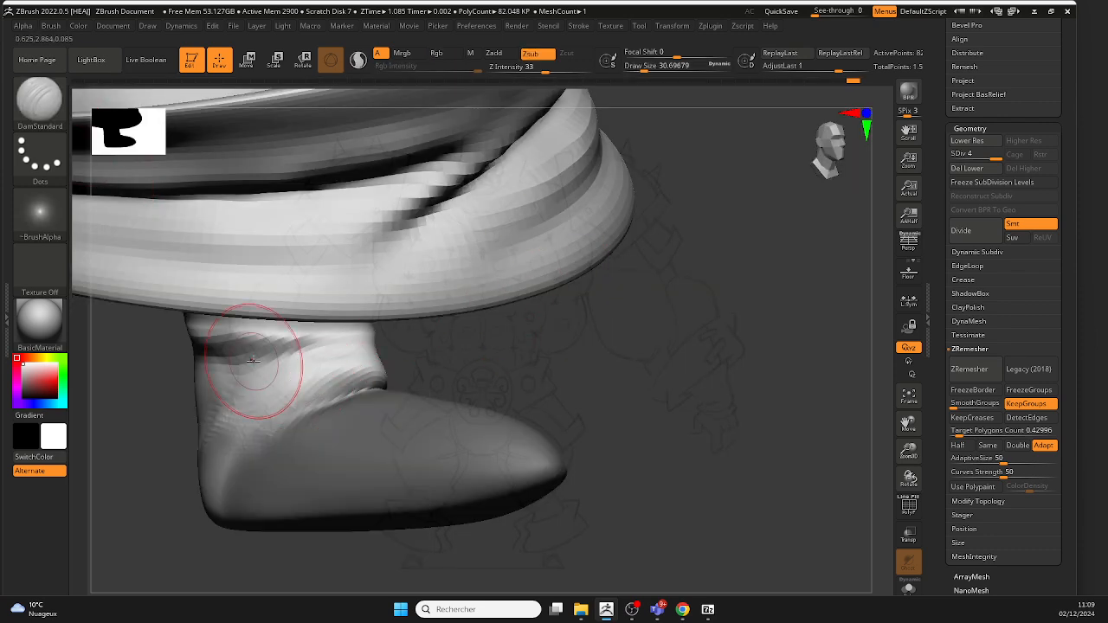
right_drag(251, 360, 453, 354)
right_drag(383, 364, 543, 372)
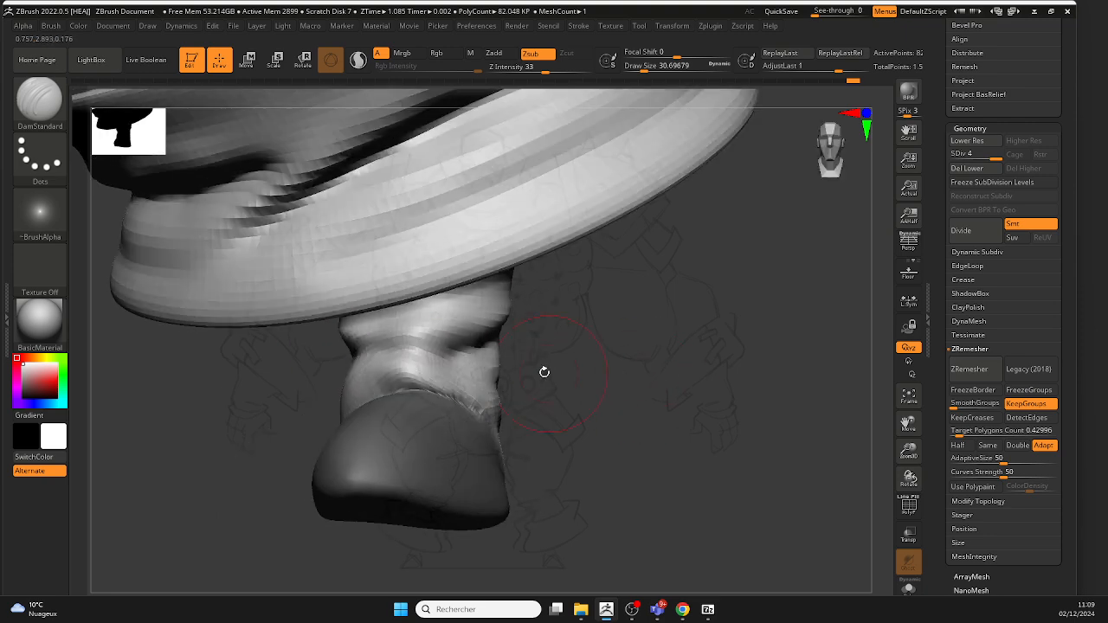
right_drag(354, 350, 409, 354)
drag(310, 358, 390, 361)
key(ctrl+z)
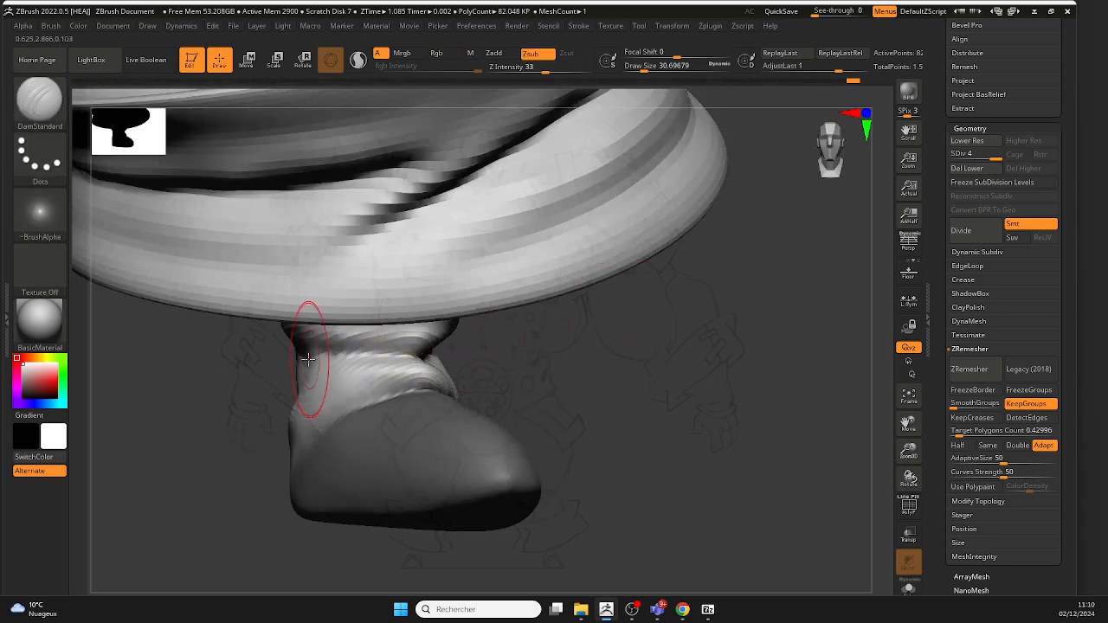
Step: Smooth the ankle folds beside the masked foot and clear the mask
right_drag(296, 346, 546, 364)
mouse_move(229, 340)
right_down()
mouse_move(539, 358)
mouse_move(363, 358)
right_up()
right_drag(513, 360, 509, 395)
mouse_move(459, 398)
shift+mouse_down()
mouse_move(436, 354)
mouse_move(395, 340)
shift+mouse_up()
drag(509, 347, 490, 346)
mouse_move(394, 340)
shift+mouse_down()
mouse_move(358, 337)
mouse_move(490, 335)
mouse_move(380, 335)
shift+mouse_up()
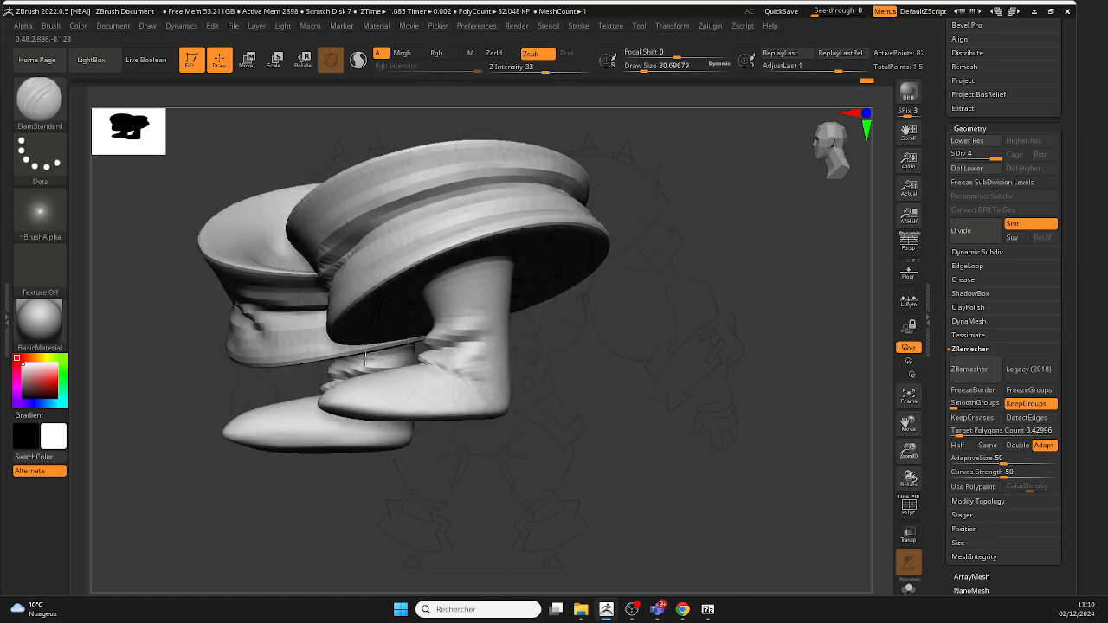
Step: Set the draw size to about 20 and carve a new crease across the upper ankle above the existing folds
drag(294, 298, 255, 285)
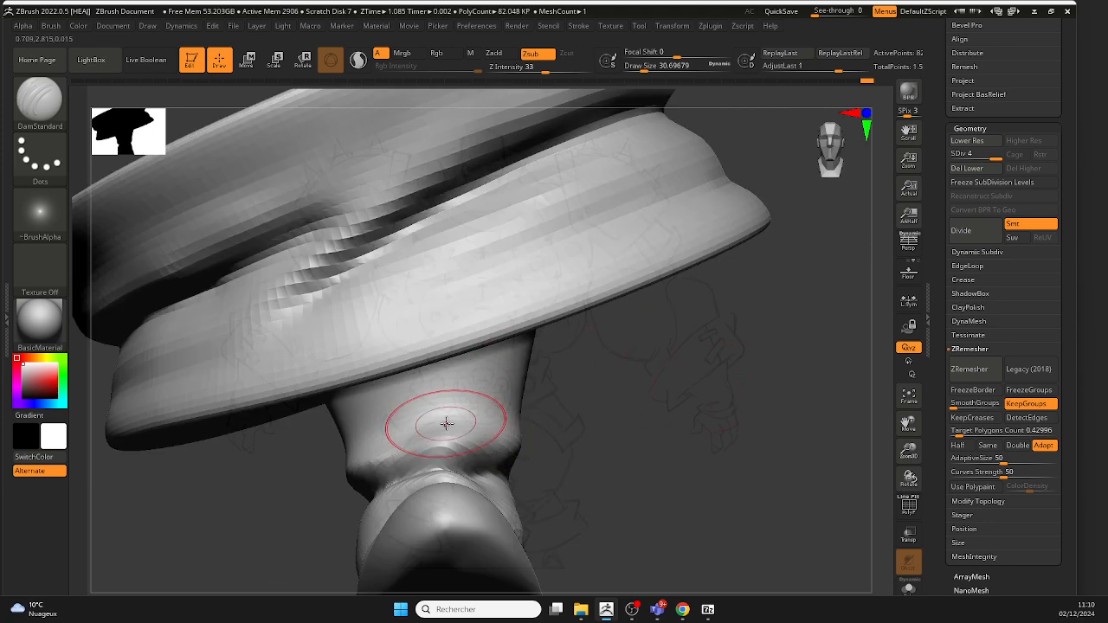
key(s)
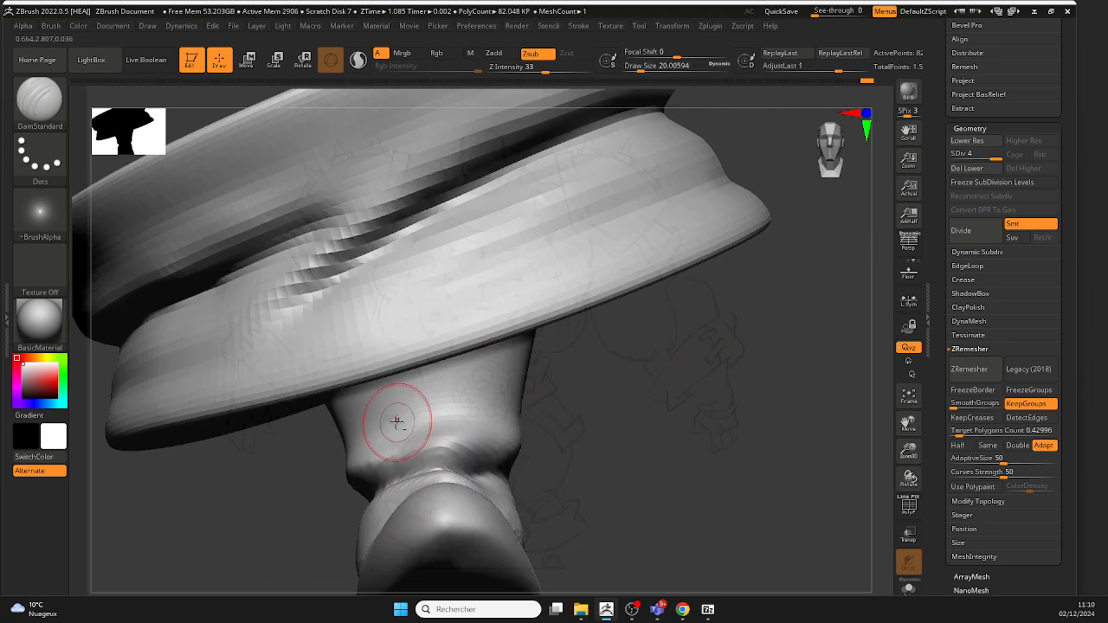
shift+drag(434, 426, 370, 420)
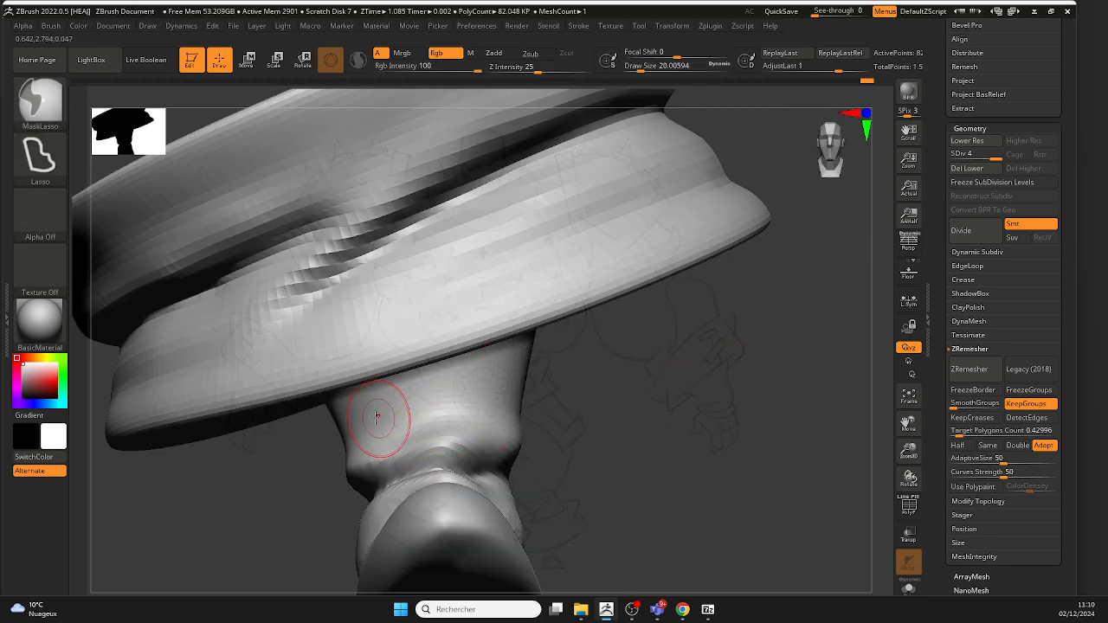
drag(426, 380, 365, 419)
drag(582, 371, 485, 385)
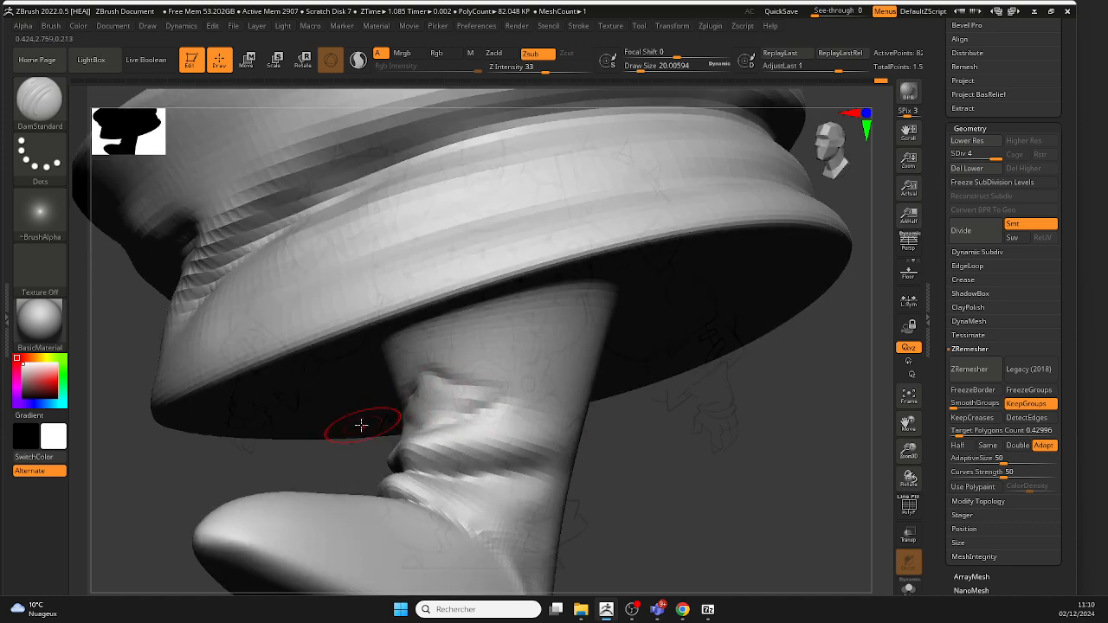
drag(361, 424, 334, 460)
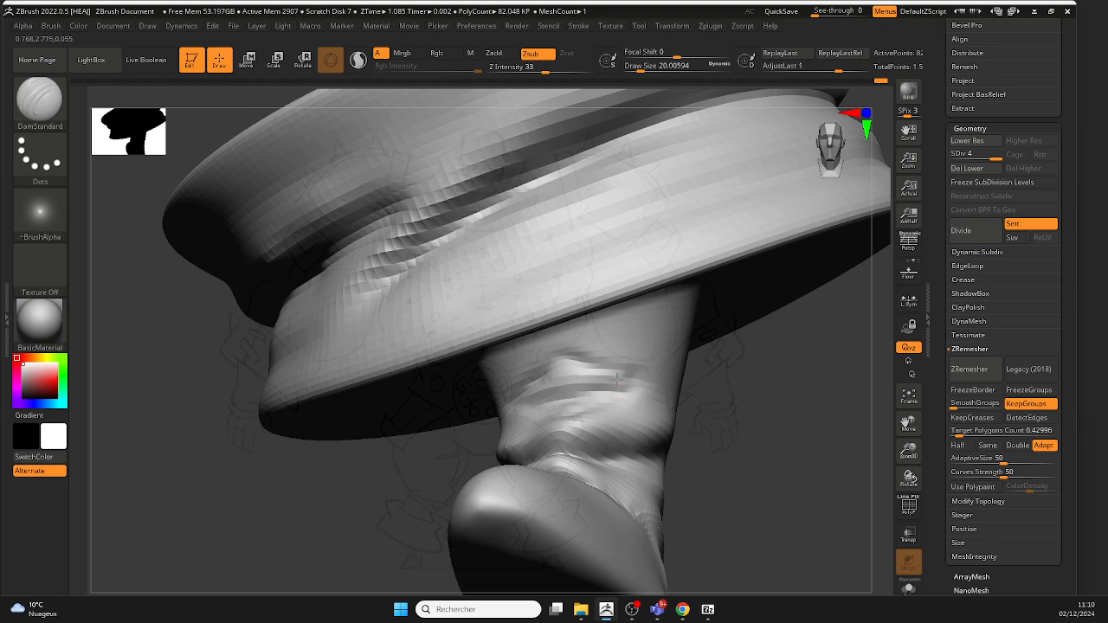
Step: Set the draw size to about 41, deepen the upper ankle crease across the front and soften its outer end
mouse_move(527, 399)
mouse_down()
mouse_move(579, 362)
mouse_move(561, 386)
mouse_move(620, 377)
mouse_move(527, 396)
mouse_up()
mouse_move(709, 378)
mouse_down()
mouse_move(645, 368)
mouse_move(709, 416)
mouse_move(697, 394)
mouse_up()
key(space)
drag(600, 390, 615, 387)
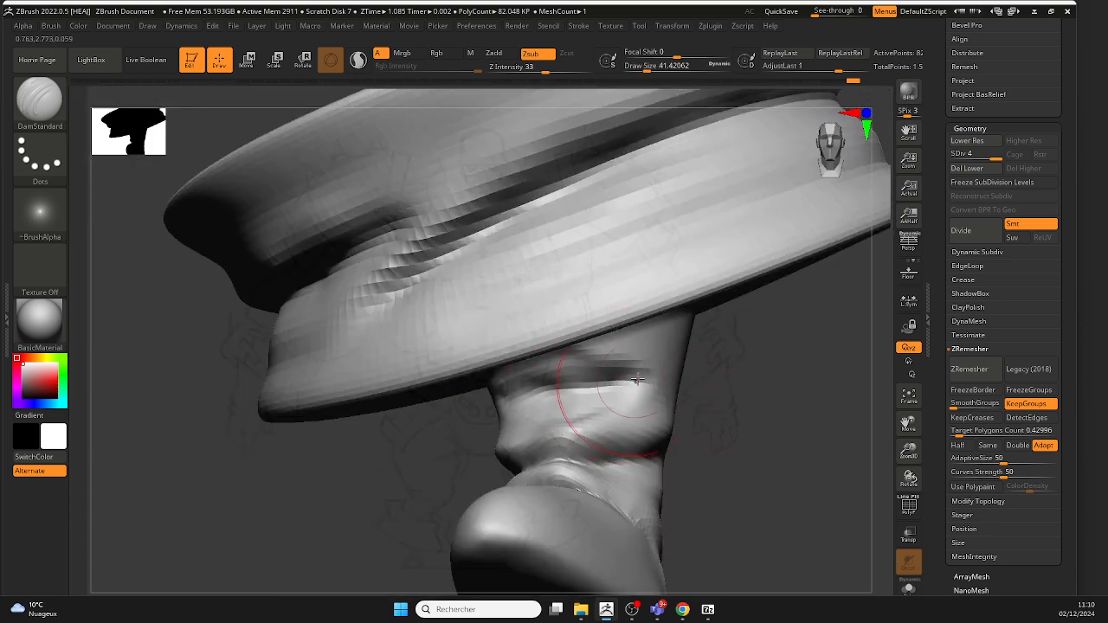
drag(706, 392, 694, 340)
mouse_move(637, 373)
shift+mouse_down()
mouse_move(529, 377)
mouse_move(643, 370)
shift+mouse_up()
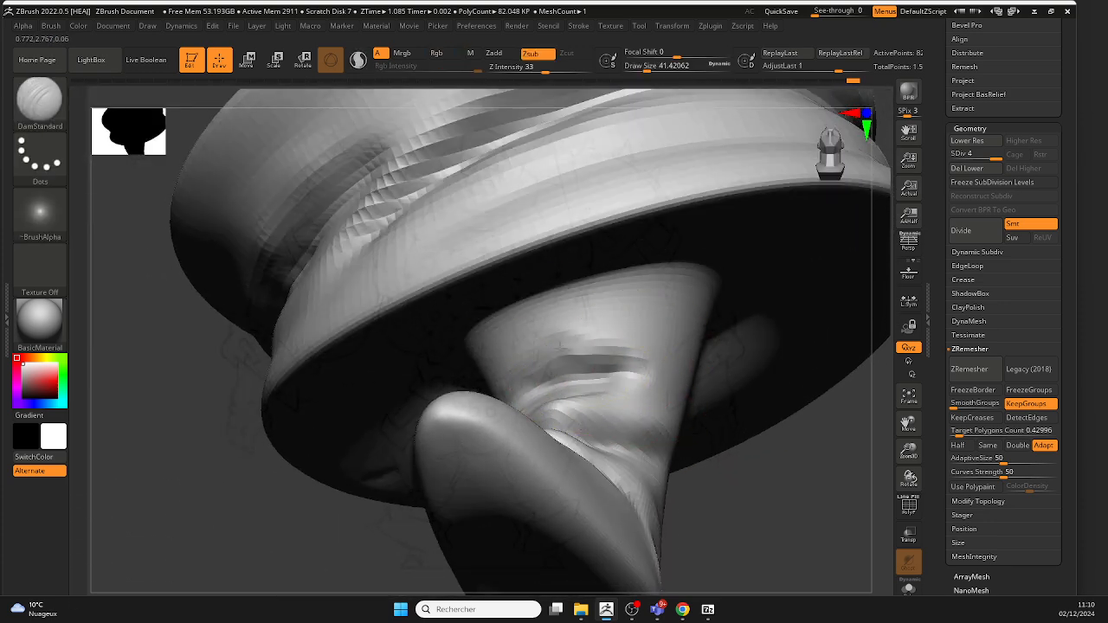
drag(774, 396, 753, 481)
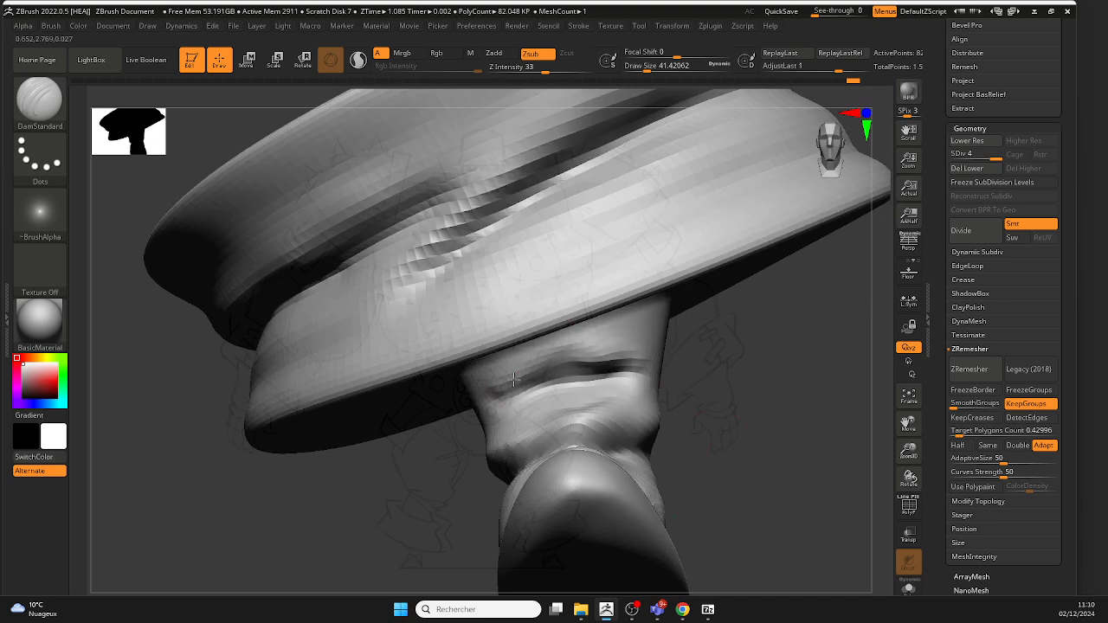
drag(698, 379, 596, 389)
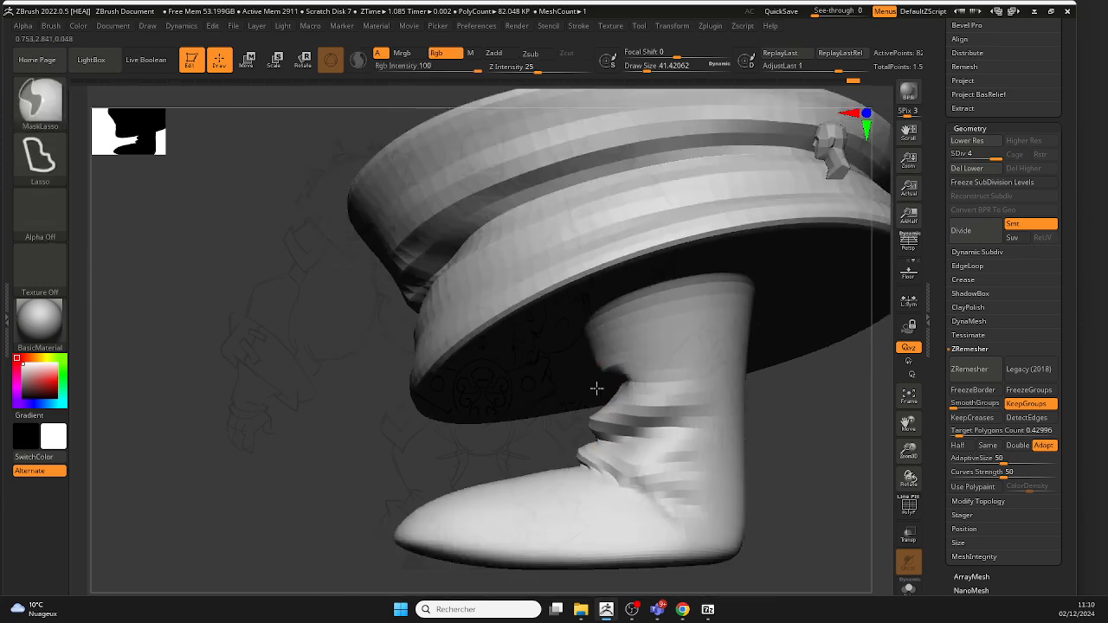
Step: Set the DamStandard draw size to about 22 and refine the upper ankle crease across the front, smoothing its ends
ctrl+right_drag(596, 389, 574, 378)
drag(671, 425, 567, 409)
ctrl+right_drag(567, 408, 621, 445)
mouse_move(621, 445)
mouse_down()
mouse_move(678, 359)
mouse_move(558, 325)
mouse_up()
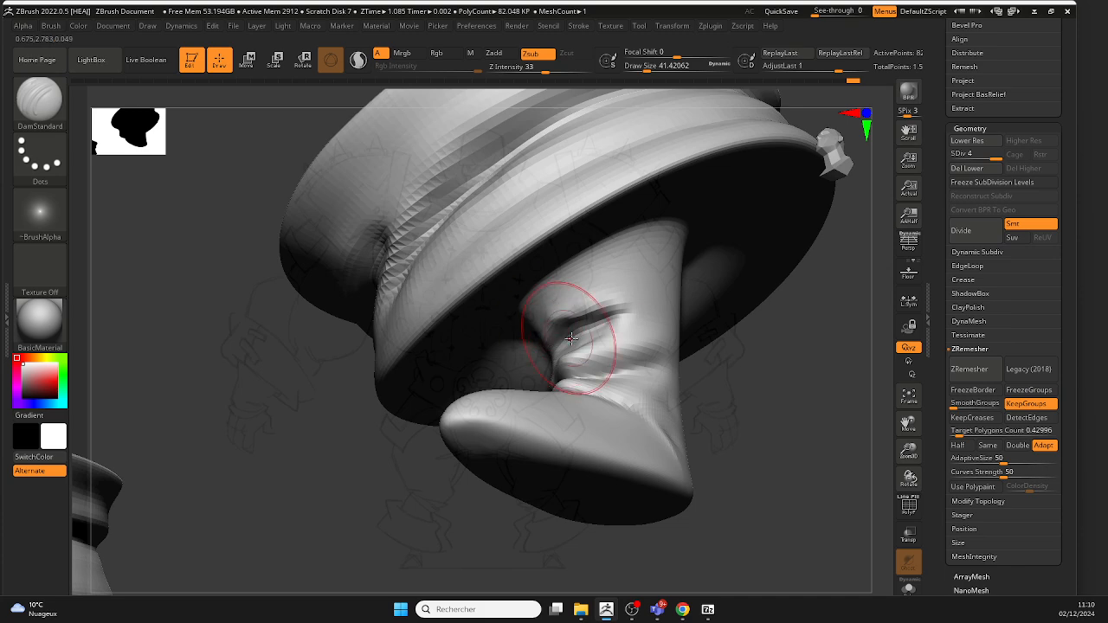
ctrl+right_drag(571, 339, 680, 378)
drag(681, 378, 656, 383)
ctrl+right_drag(655, 384, 668, 421)
drag(667, 421, 660, 371)
key(space)
drag(600, 322, 593, 320)
shift+drag(597, 305, 611, 312)
drag(688, 318, 737, 289)
shift+drag(610, 308, 594, 313)
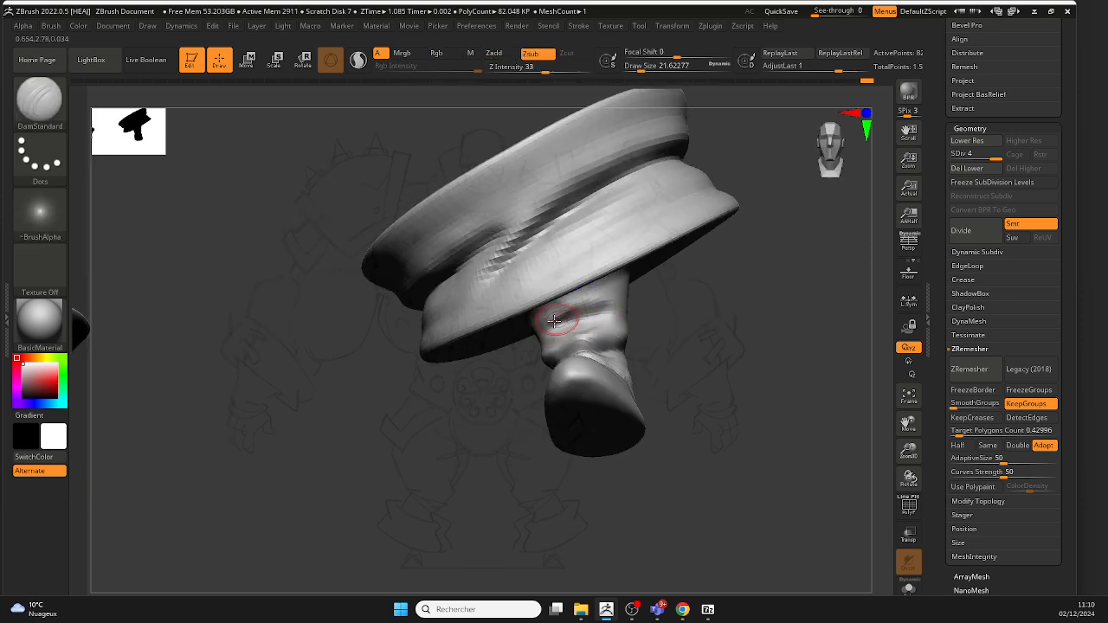
Step: Switch to the Clay brush and set its draw size to about 16 for working around the ankle folds
right_drag(577, 305, 596, 323)
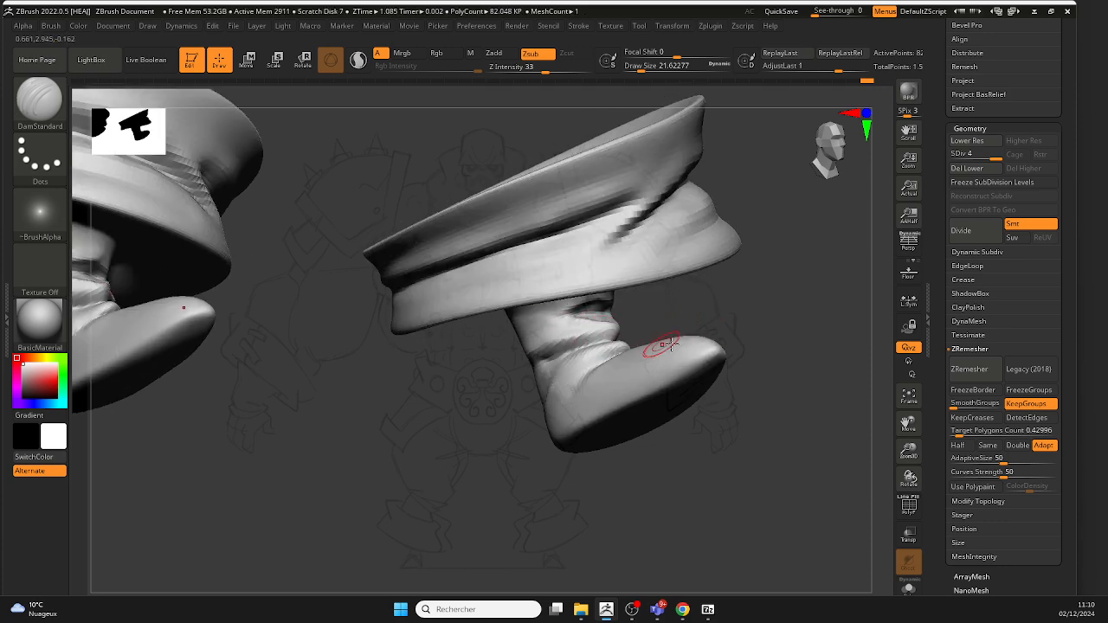
mouse_move(705, 313)
right_down()
mouse_move(665, 327)
mouse_move(638, 391)
mouse_move(494, 366)
mouse_move(479, 374)
mouse_move(648, 416)
mouse_move(549, 459)
mouse_move(615, 422)
right_up()
right_drag(522, 341, 272, 262)
click(40, 100)
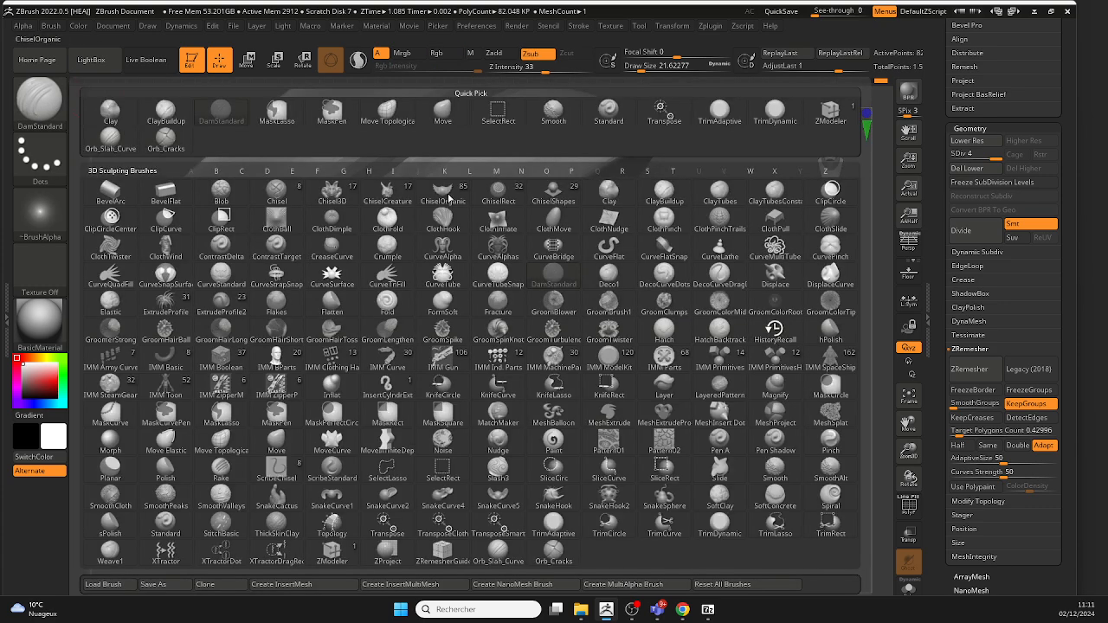
click(609, 191)
mouse_move(485, 294)
ctrl+right_down()
mouse_move(407, 372)
mouse_move(337, 408)
ctrl+right_up()
key(space)
drag(384, 332, 384, 332)
mouse_move(407, 346)
right_down()
mouse_move(467, 355)
mouse_move(597, 415)
mouse_move(727, 435)
mouse_move(587, 360)
mouse_move(537, 378)
right_up()
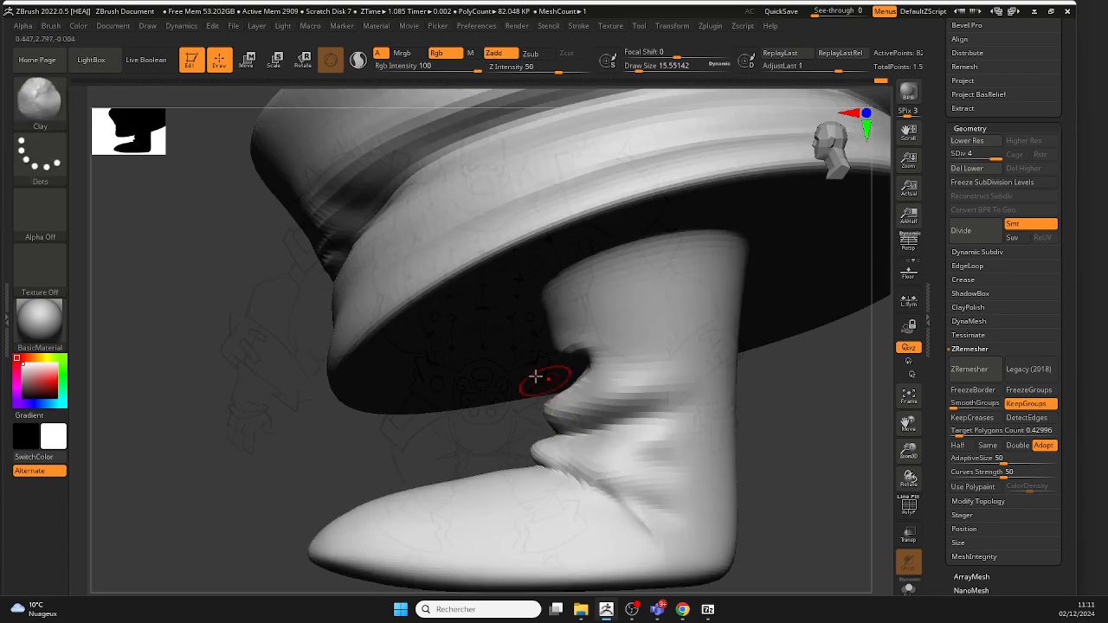
mouse_move(452, 420)
right_down()
mouse_move(458, 430)
mouse_move(572, 417)
right_up()
mouse_move(836, 428)
right_down()
mouse_move(670, 424)
mouse_move(610, 400)
right_up()
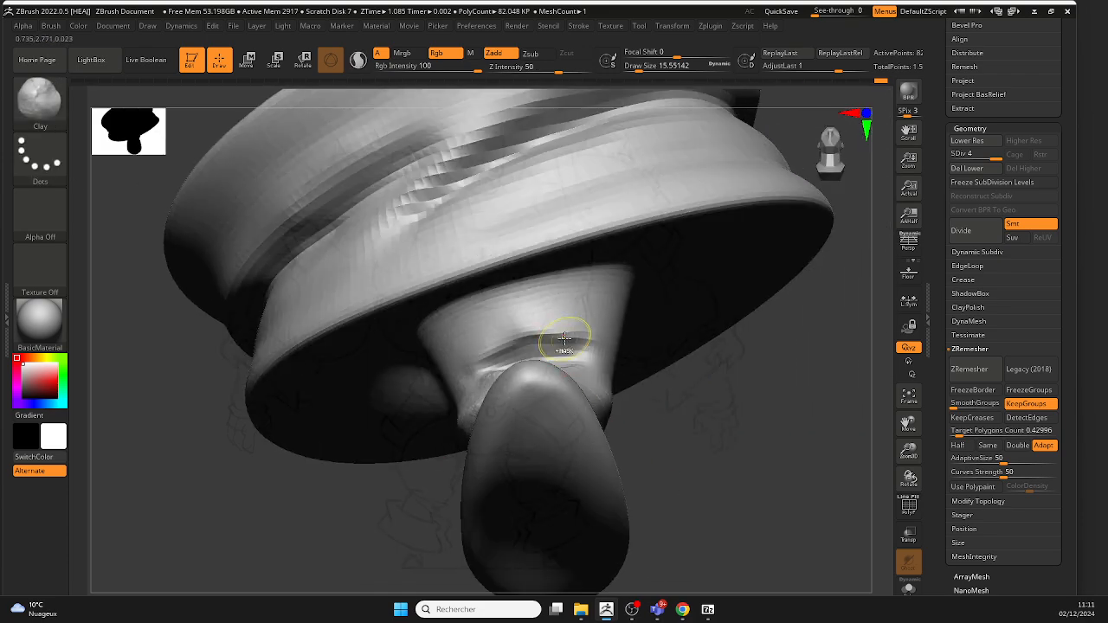
Step: Set the Clay draw size to about 7, build up the fold just below the upper ankle crease and smooth it
ctrl+right_drag(563, 343, 550, 359)
drag(559, 355, 599, 410)
right_drag(720, 517, 668, 487)
right_drag(688, 442, 520, 351)
right_drag(739, 338, 501, 289)
key(space)
drag(472, 294, 450, 298)
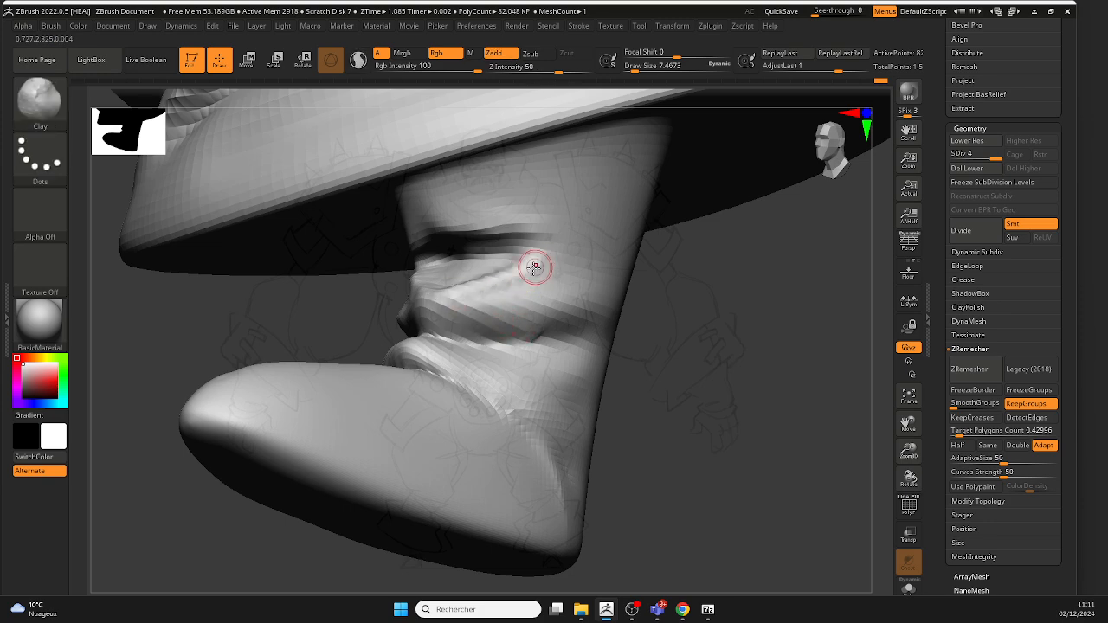
mouse_move(457, 289)
shift+mouse_down()
mouse_move(519, 292)
mouse_move(487, 299)
mouse_move(588, 336)
shift+mouse_up()
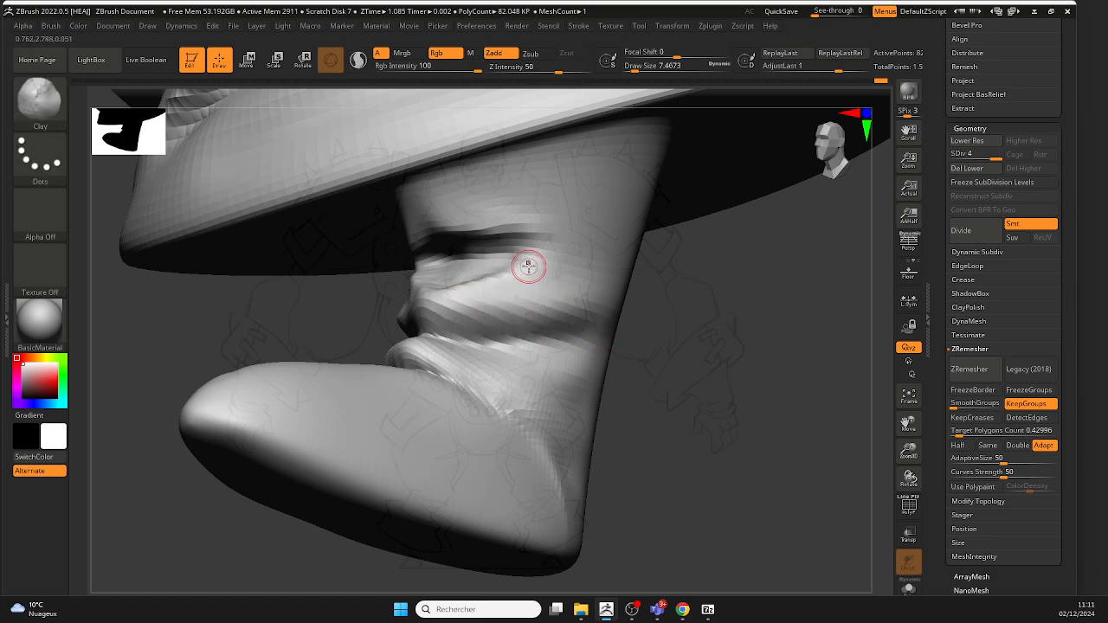
Step: Try masking the fold below the upper ankle crease and carving into its outer side with the Clay brush
click(54, 102)
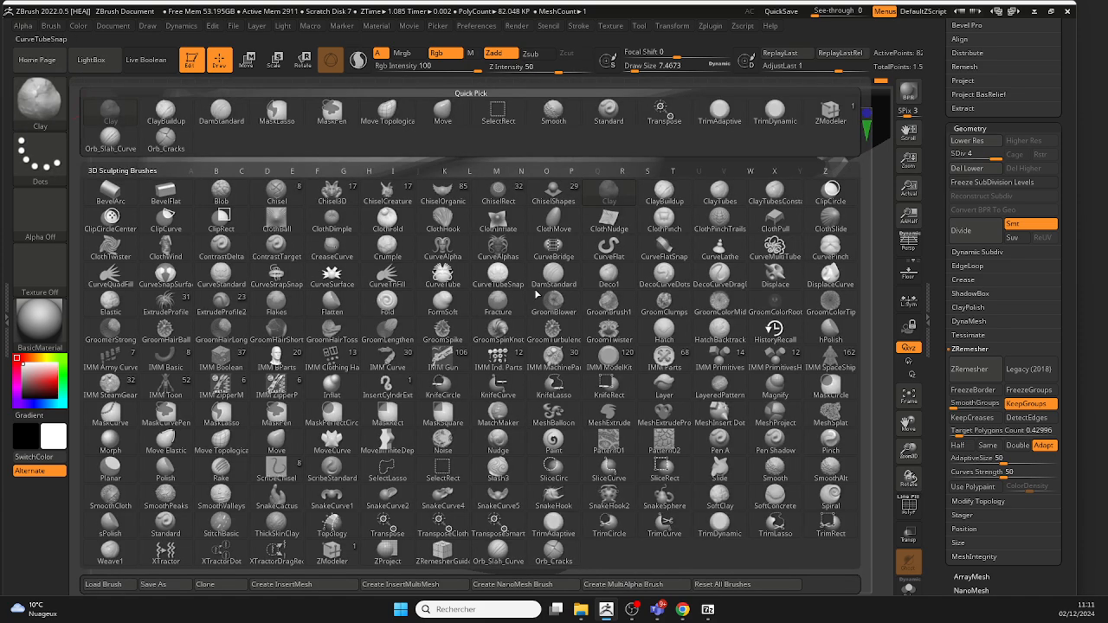
drag(674, 346, 583, 322)
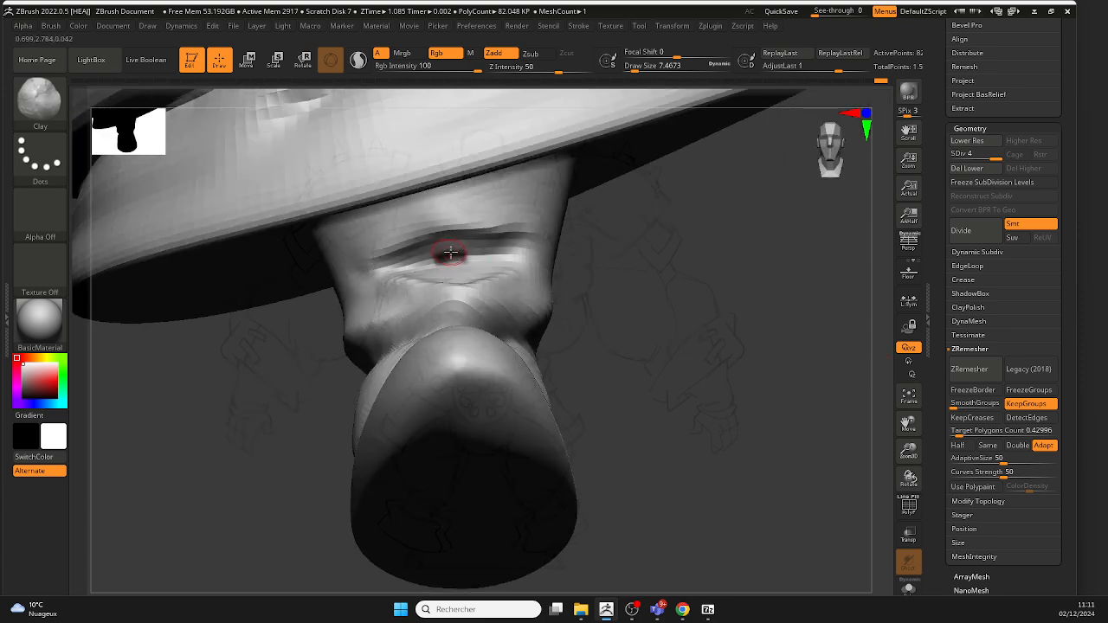
mouse_move(502, 250)
ctrl+mouse_down()
mouse_move(433, 239)
mouse_move(437, 279)
mouse_move(501, 251)
mouse_move(393, 255)
ctrl+mouse_up()
key(ctrl+z)
ctrl+drag(500, 255, 398, 268)
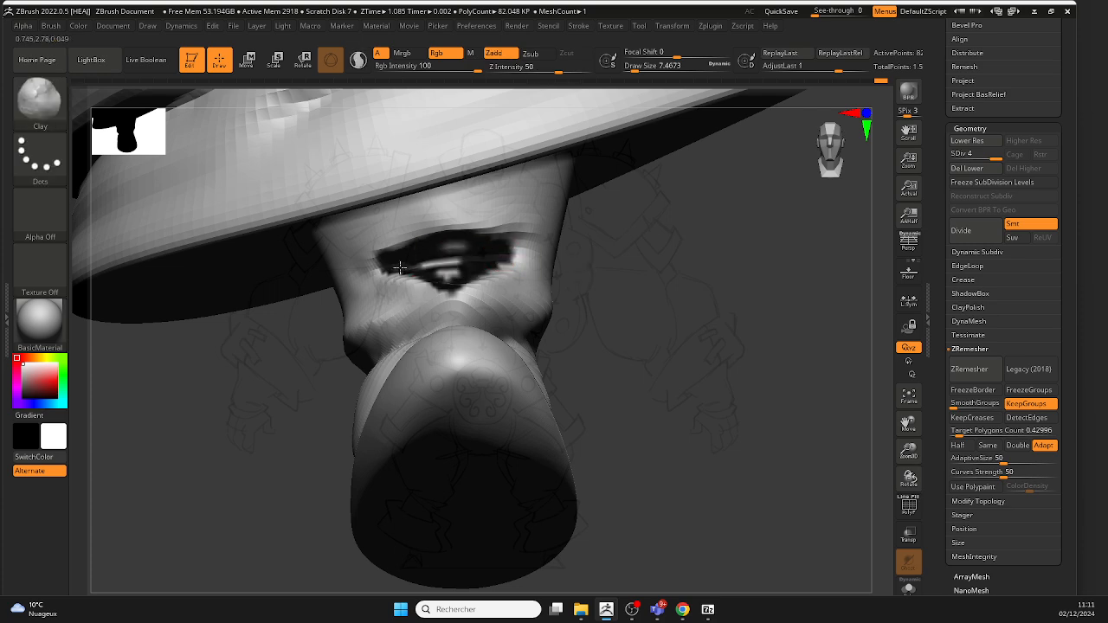
mouse_move(727, 346)
mouse_down()
mouse_move(656, 341)
mouse_move(701, 350)
mouse_up()
ctrl+drag(445, 306, 565, 318)
drag(610, 320, 551, 312)
mouse_move(456, 297)
ctrl+mouse_down()
mouse_move(545, 254)
mouse_move(626, 302)
mouse_move(564, 329)
ctrl+mouse_up()
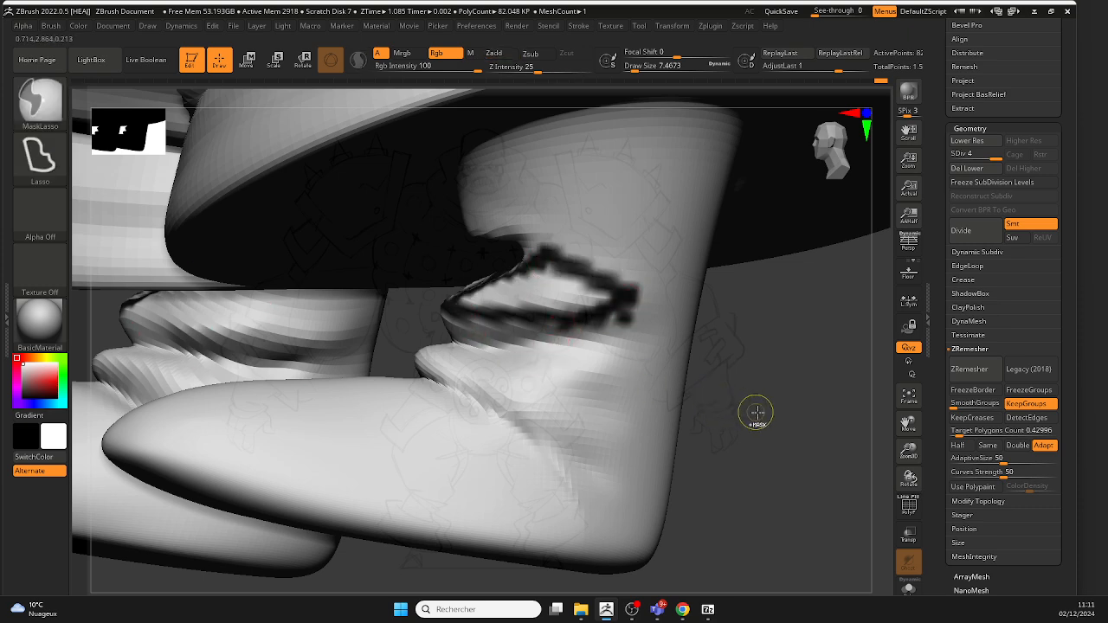
mouse_move(753, 413)
mouse_down()
mouse_move(796, 445)
mouse_move(619, 361)
mouse_up()
key(ctrl+z)
drag(717, 353, 648, 344)
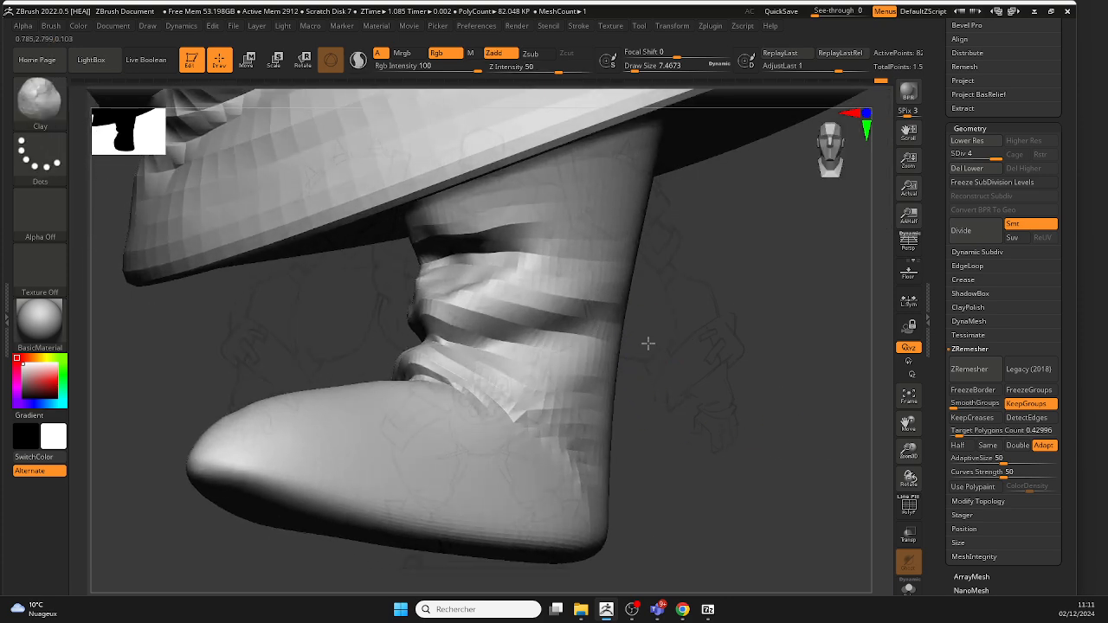
alt+drag(526, 277, 589, 252)
key(ctrl+z)
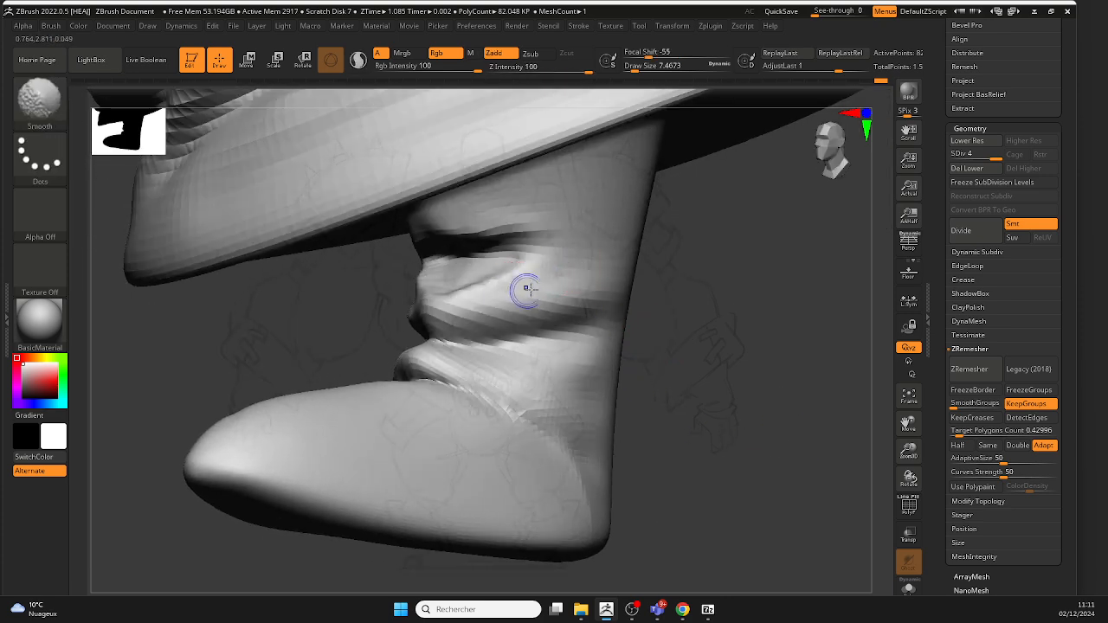
Step: Switch to the Move brush and set its draw size to about 20
mouse_move(756, 344)
mouse_down()
mouse_move(709, 341)
mouse_move(634, 294)
mouse_up()
ctrl+right_drag(634, 294, 706, 354)
mouse_move(736, 367)
mouse_down()
mouse_move(808, 384)
mouse_move(712, 374)
mouse_up()
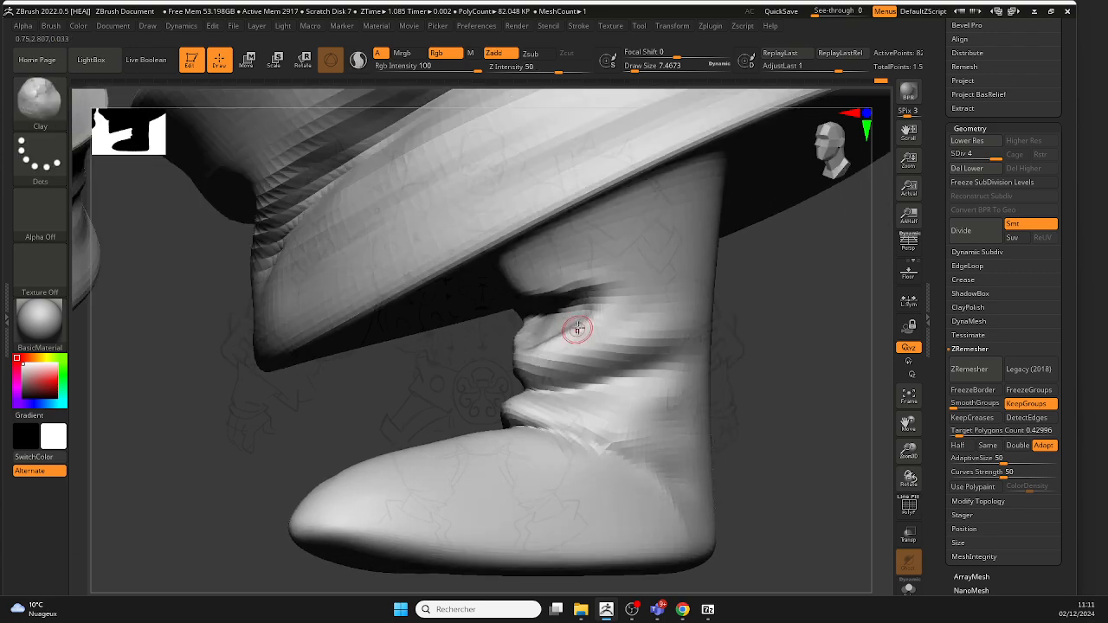
drag(787, 343, 715, 343)
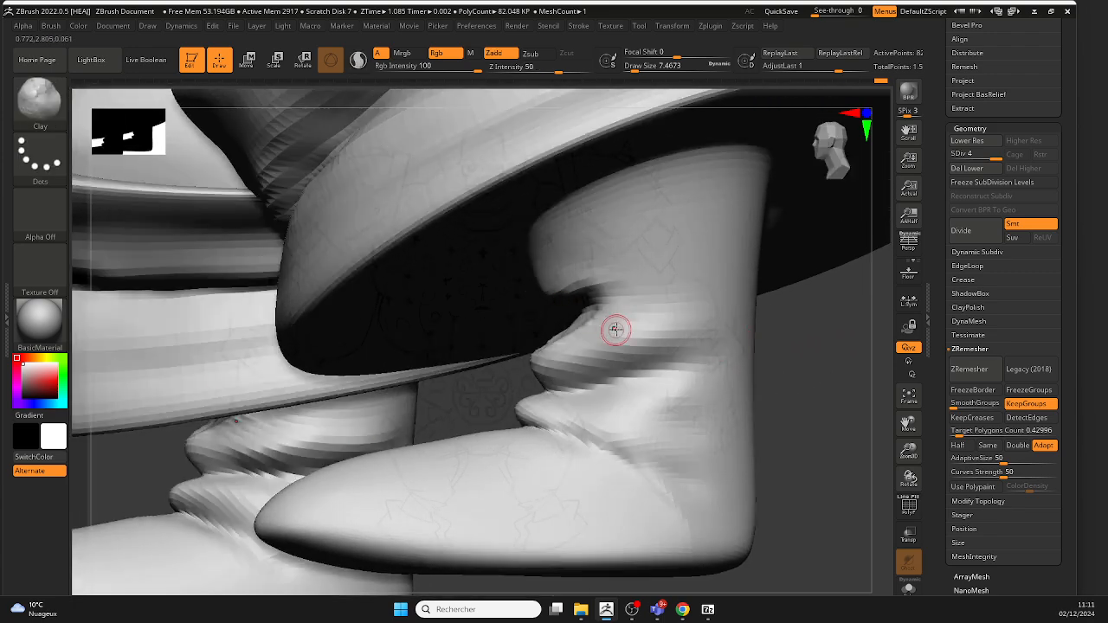
click(39, 100)
key(m)
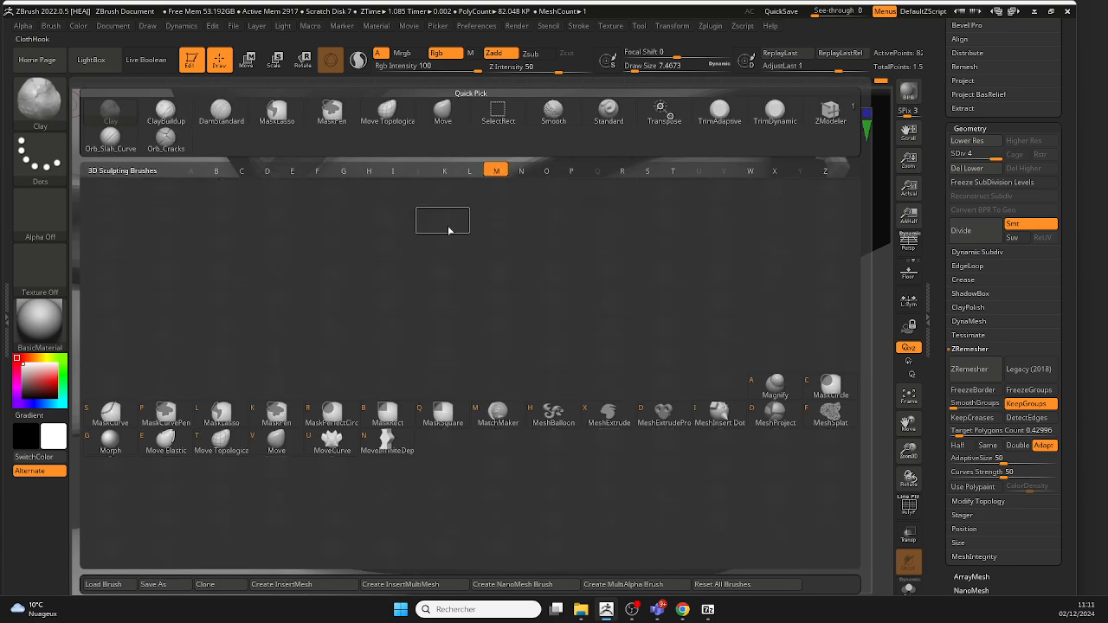
click(276, 441)
key(space)
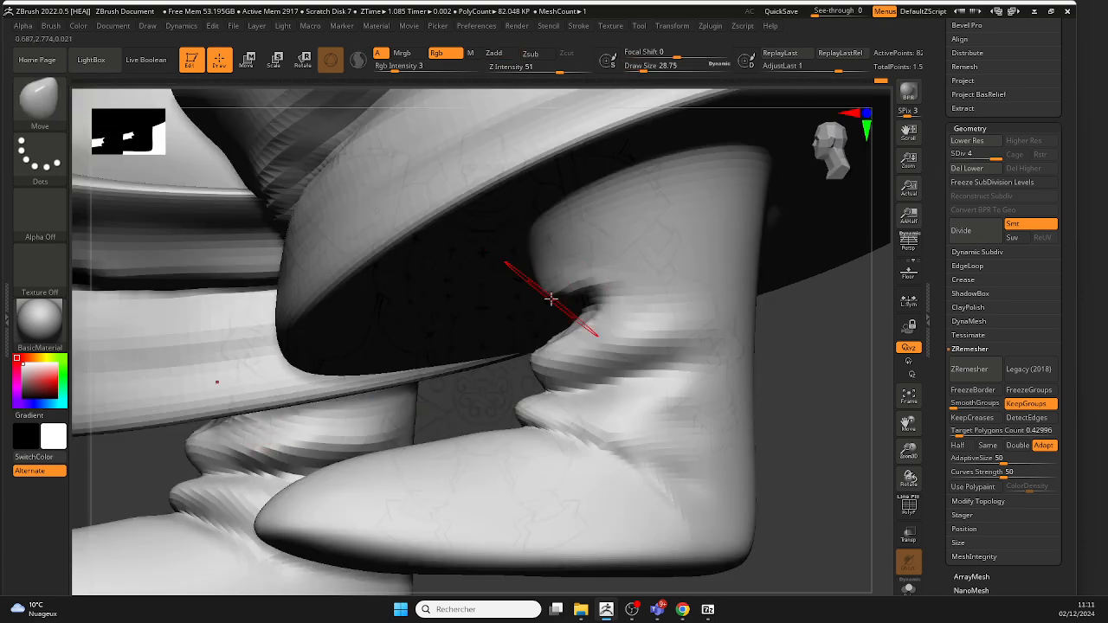
key(space)
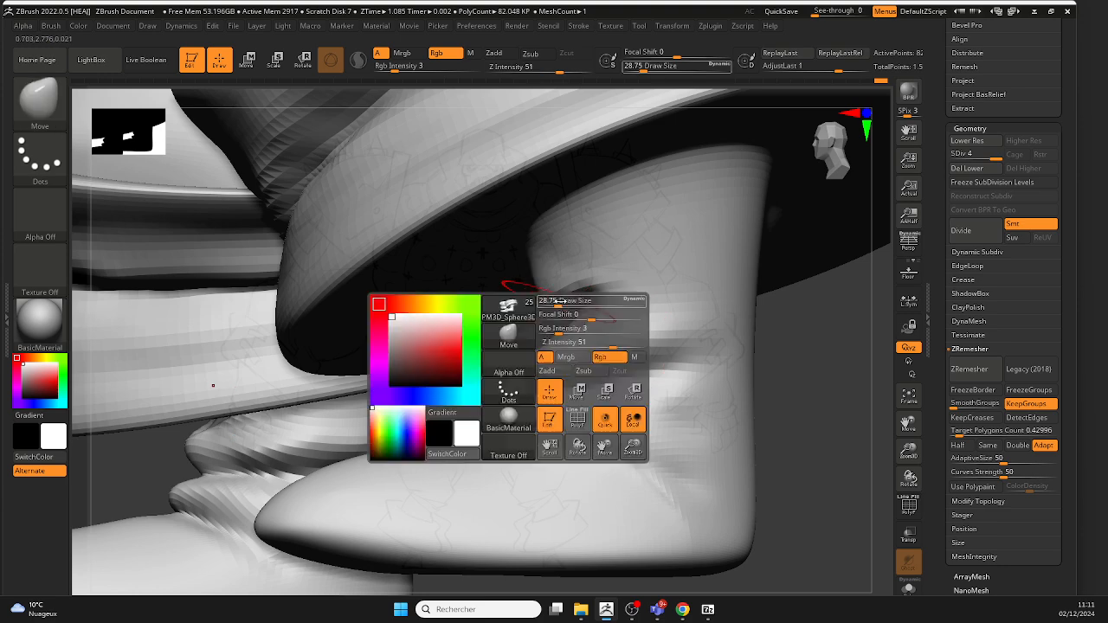
drag(564, 301, 557, 301)
Step: Pull the ankle surface above the upper crease outward and down into an overhanging lip and smooth its edge
mouse_move(809, 372)
mouse_down()
mouse_move(830, 313)
mouse_move(551, 290)
mouse_up()
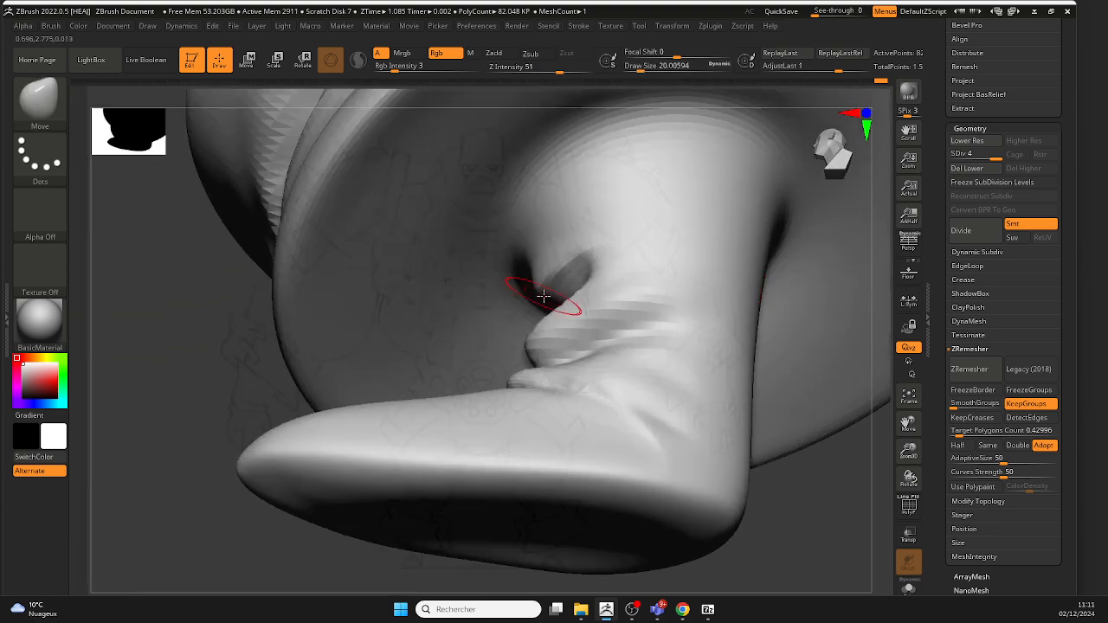
drag(804, 549, 827, 485)
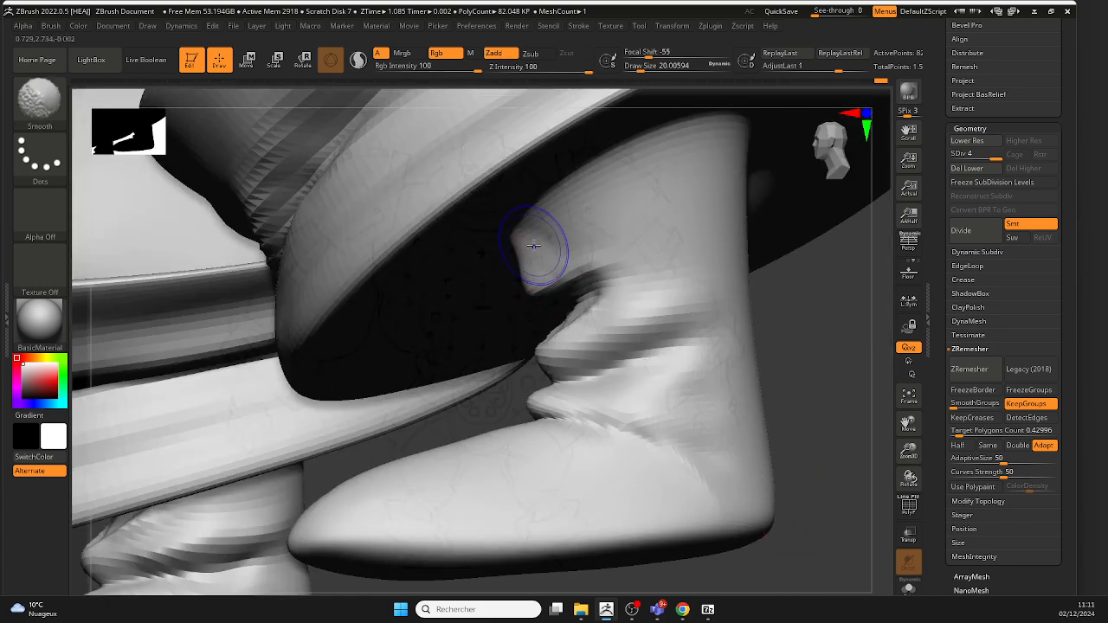
drag(742, 321, 573, 309)
drag(673, 336, 544, 289)
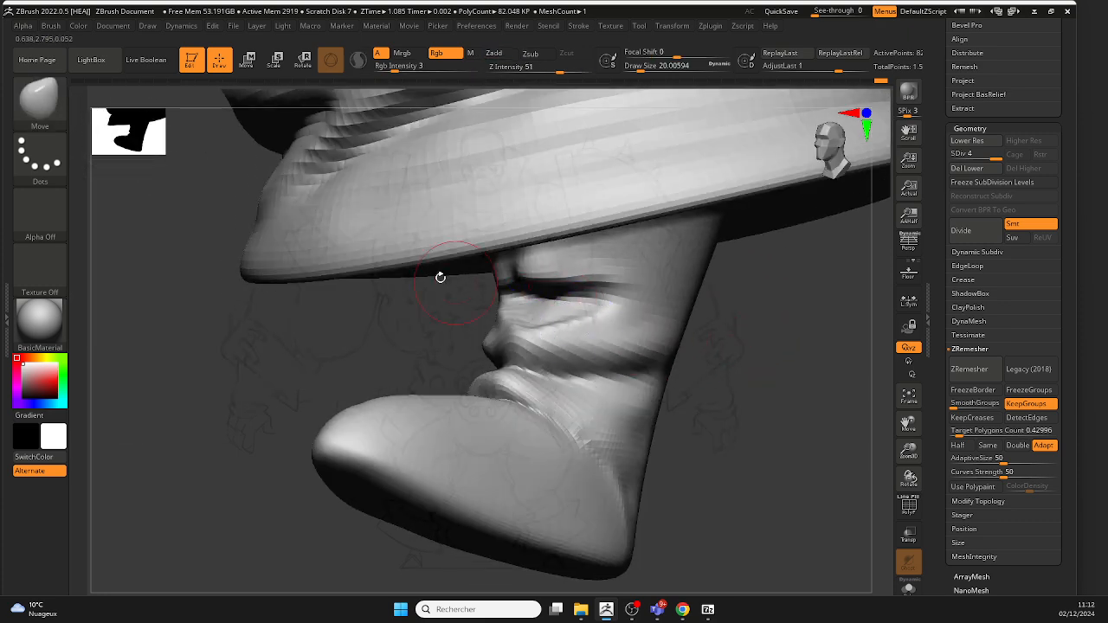
Step: Switch to the Clay brush with a draw size of about 18, fill out the area beneath the upper ankle crease and smooth it
click(54, 110)
click(620, 210)
mouse_move(616, 355)
right_down()
mouse_move(704, 401)
mouse_move(729, 399)
mouse_move(767, 367)
right_up()
key(space)
drag(568, 291, 566, 292)
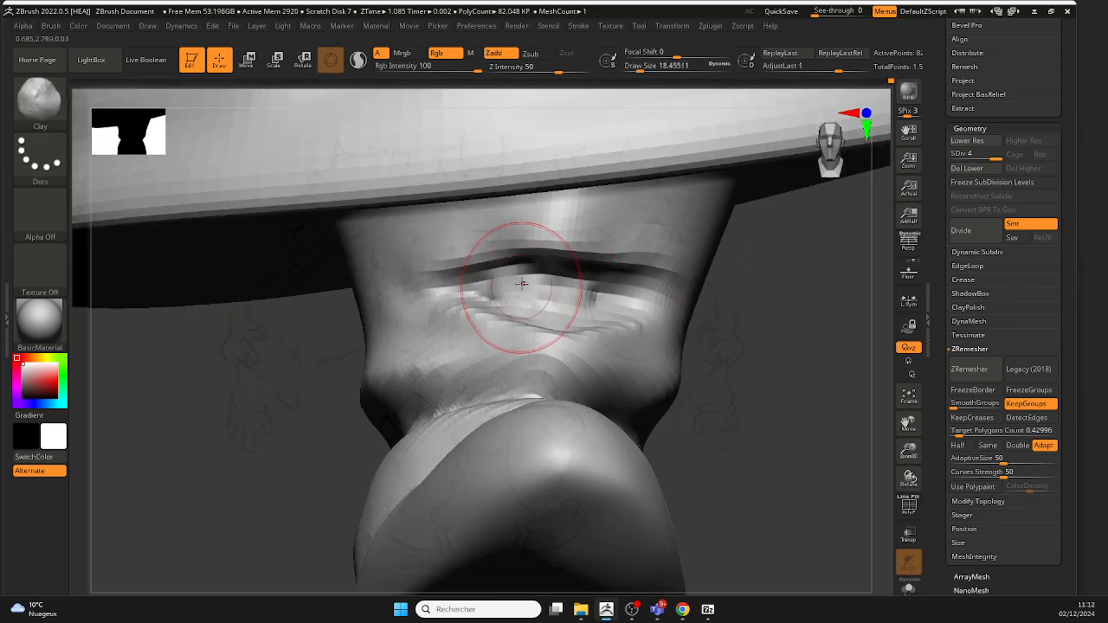
shift+drag(599, 298, 501, 287)
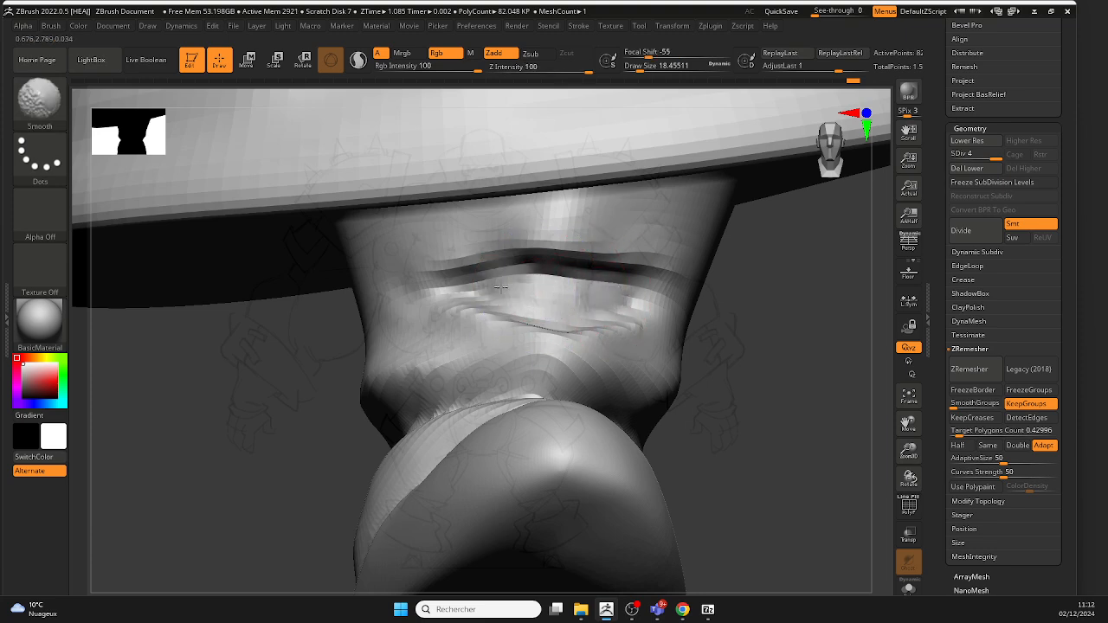
mouse_move(613, 303)
right_down()
mouse_move(697, 343)
mouse_move(633, 329)
mouse_move(554, 363)
mouse_move(781, 349)
mouse_move(679, 380)
mouse_move(617, 349)
right_up()
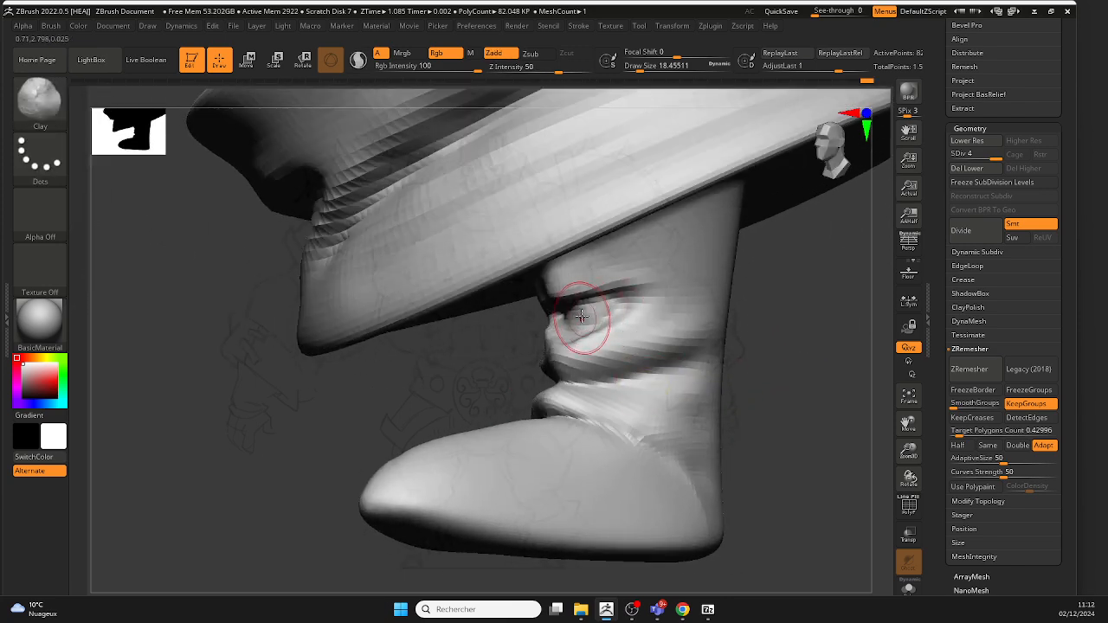
right_drag(486, 354, 592, 317)
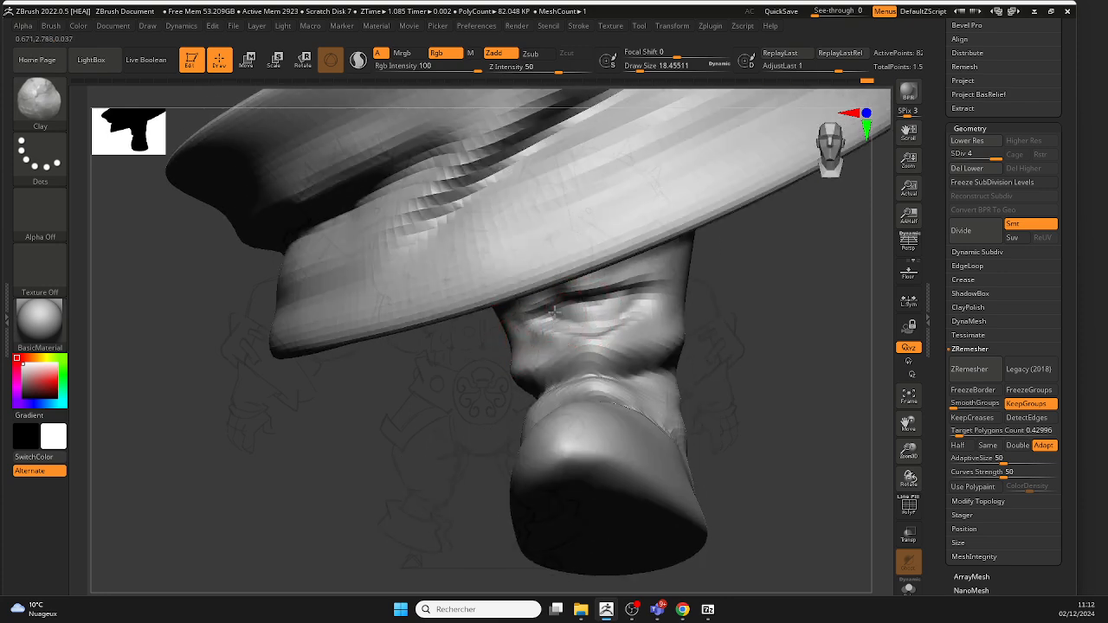
key(ctrl)
key(shift)
mouse_move(735, 450)
alt+mouse_down()
mouse_move(732, 358)
mouse_move(703, 363)
mouse_move(678, 505)
alt+mouse_up()
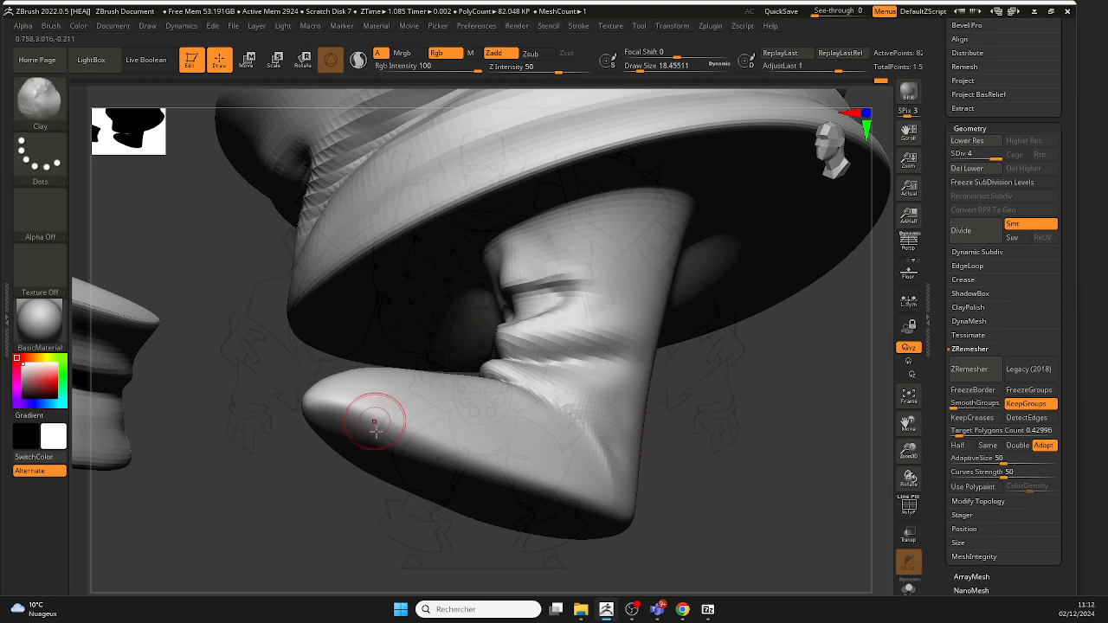
Step: Switch to the Move brush and push the lip of the upper ankle fold down to narrow the crease
drag(432, 568, 542, 323)
click(52, 108)
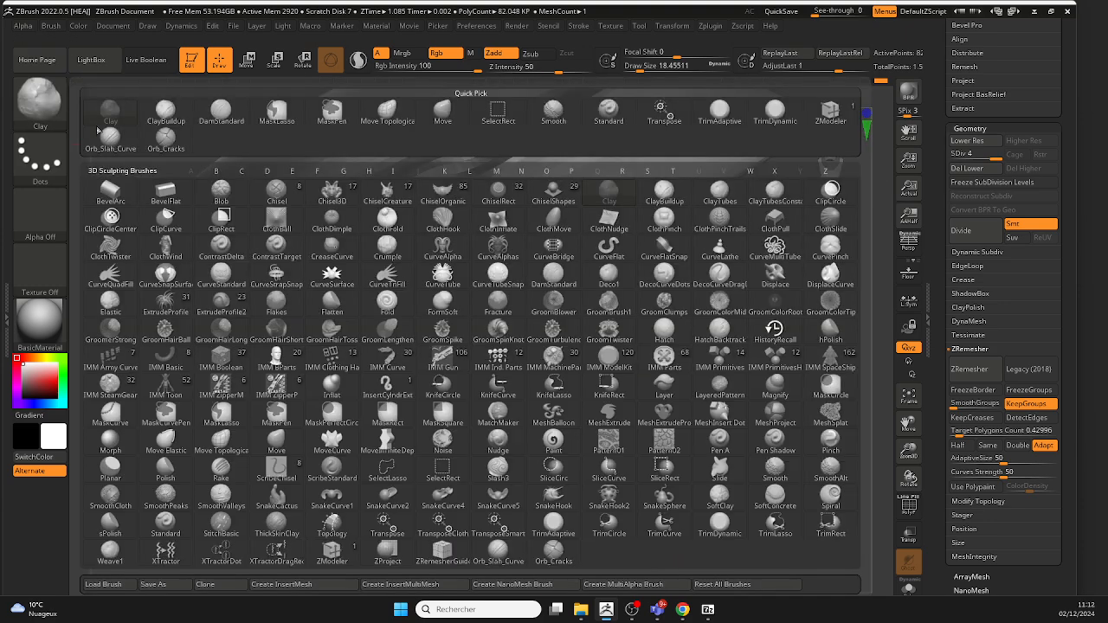
key(m)
key(v)
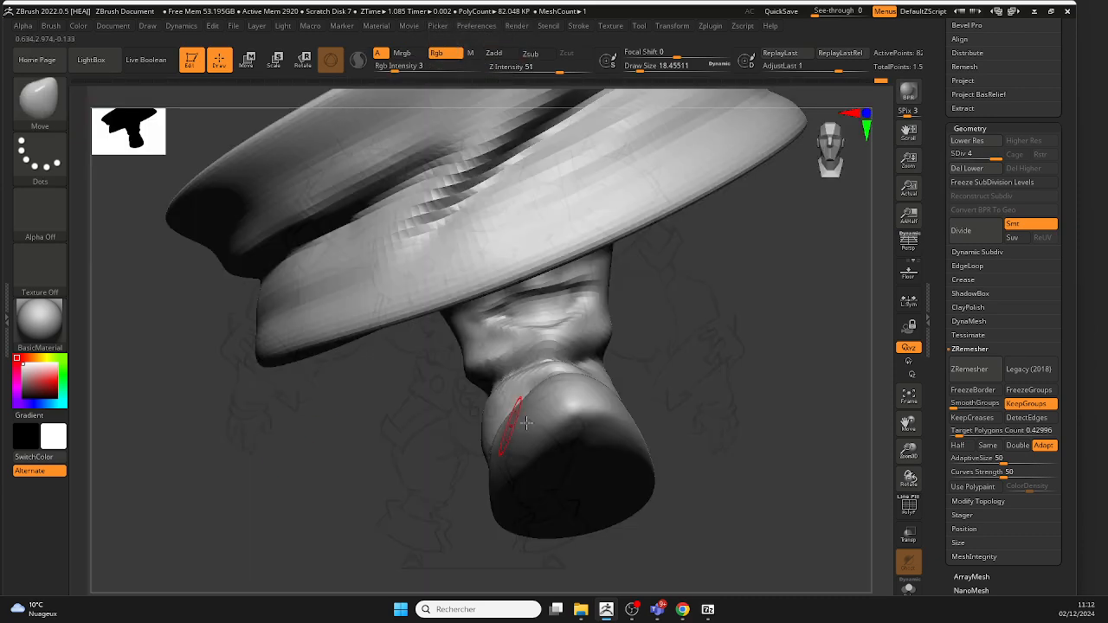
mouse_move(673, 414)
mouse_down()
mouse_move(572, 279)
mouse_move(557, 287)
mouse_move(580, 286)
mouse_up()
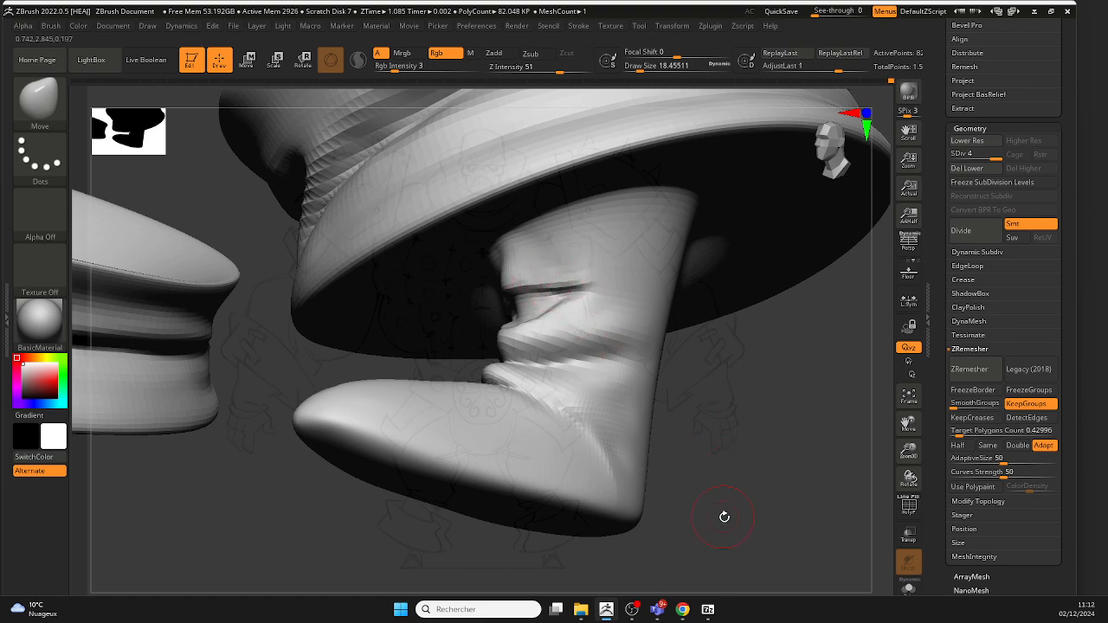
drag(724, 517, 549, 327)
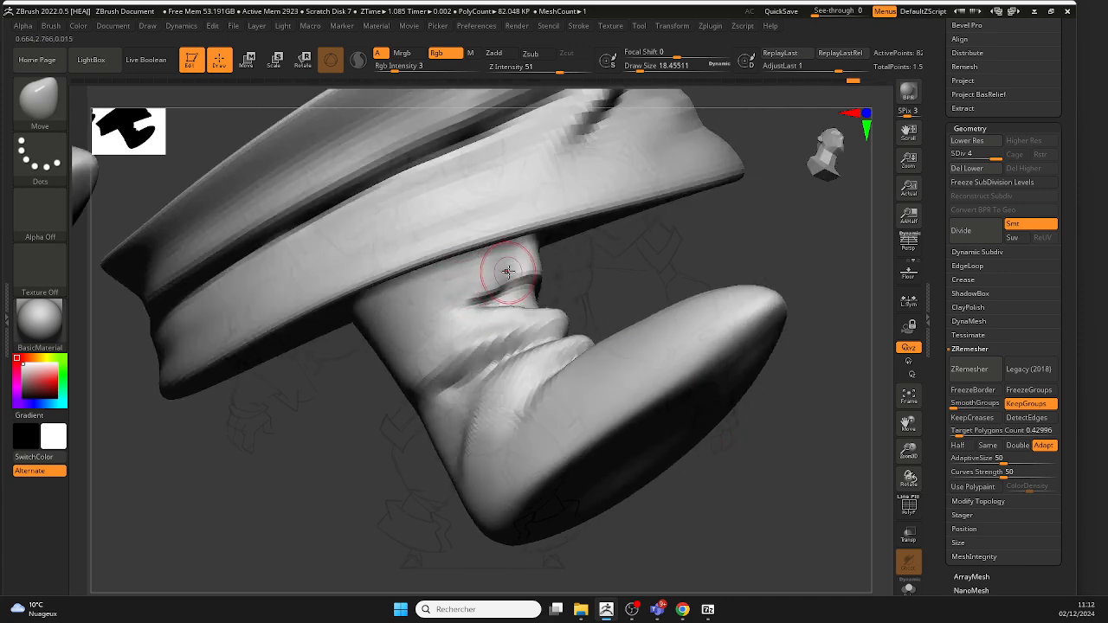
Step: Smooth the ankle surface around the upper crease and set the Move brush's draw size to about 33
right_drag(705, 294, 503, 308)
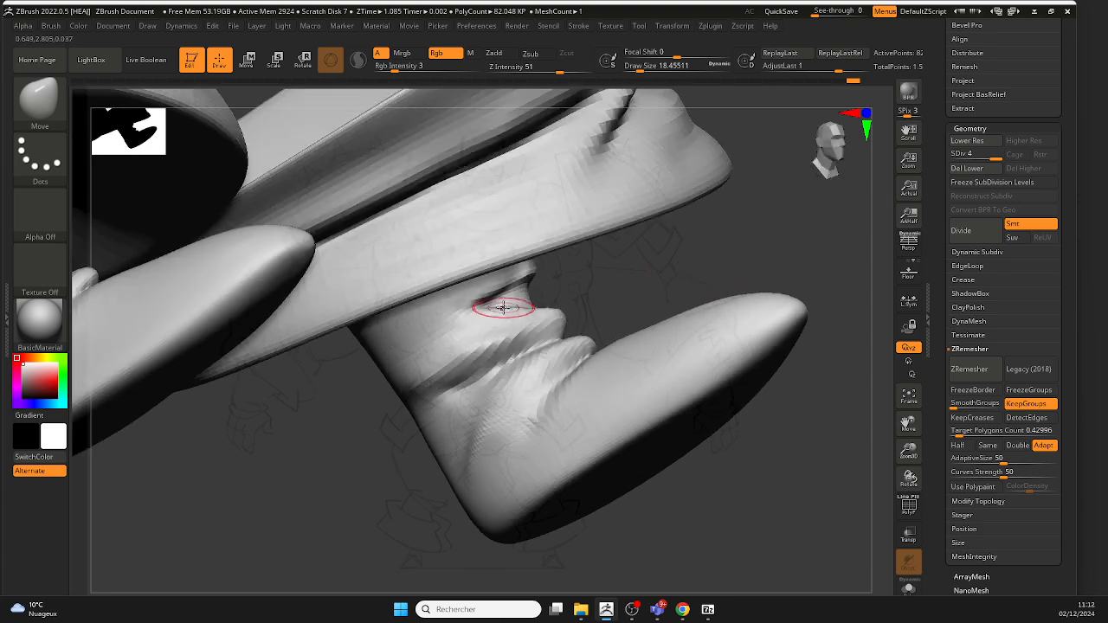
mouse_move(608, 302)
ctrl+right_down()
mouse_move(594, 206)
mouse_move(557, 369)
mouse_move(544, 363)
mouse_move(564, 367)
mouse_move(542, 361)
mouse_move(578, 366)
mouse_move(573, 433)
ctrl+right_up()
mouse_move(576, 379)
ctrl+right_down()
mouse_move(596, 401)
mouse_move(567, 360)
ctrl+right_up()
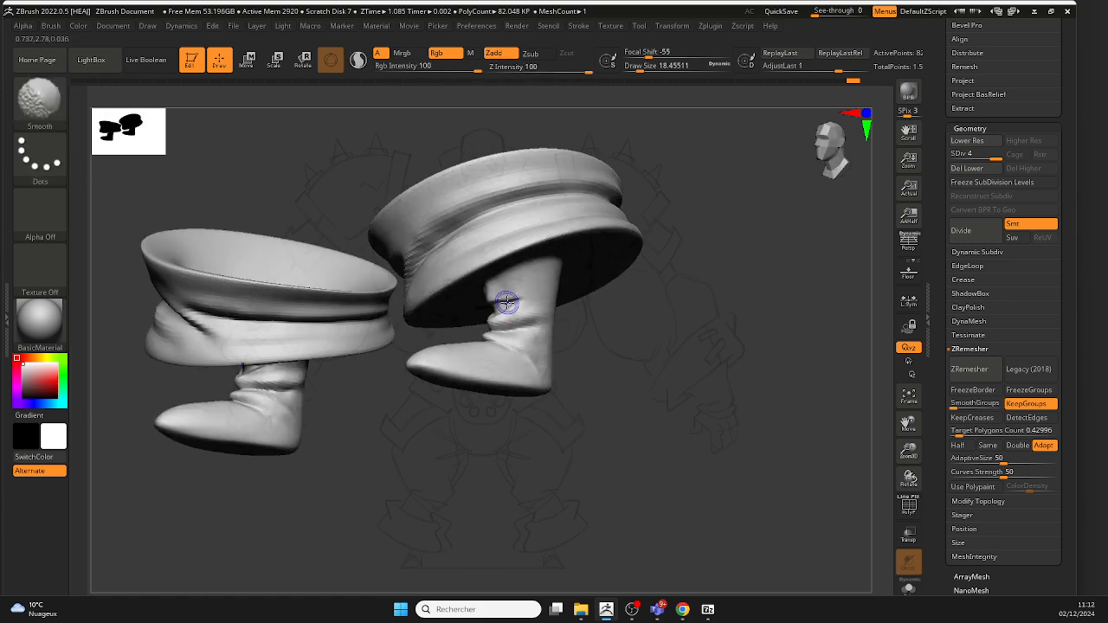
ctrl+right_drag(528, 295, 507, 322)
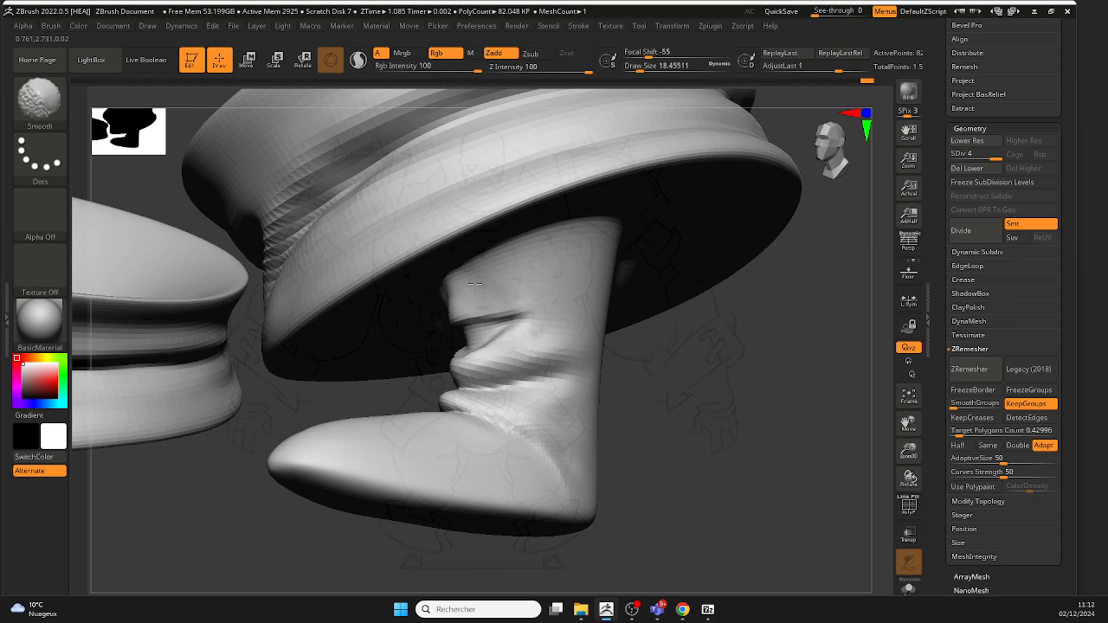
right_drag(651, 412, 454, 282)
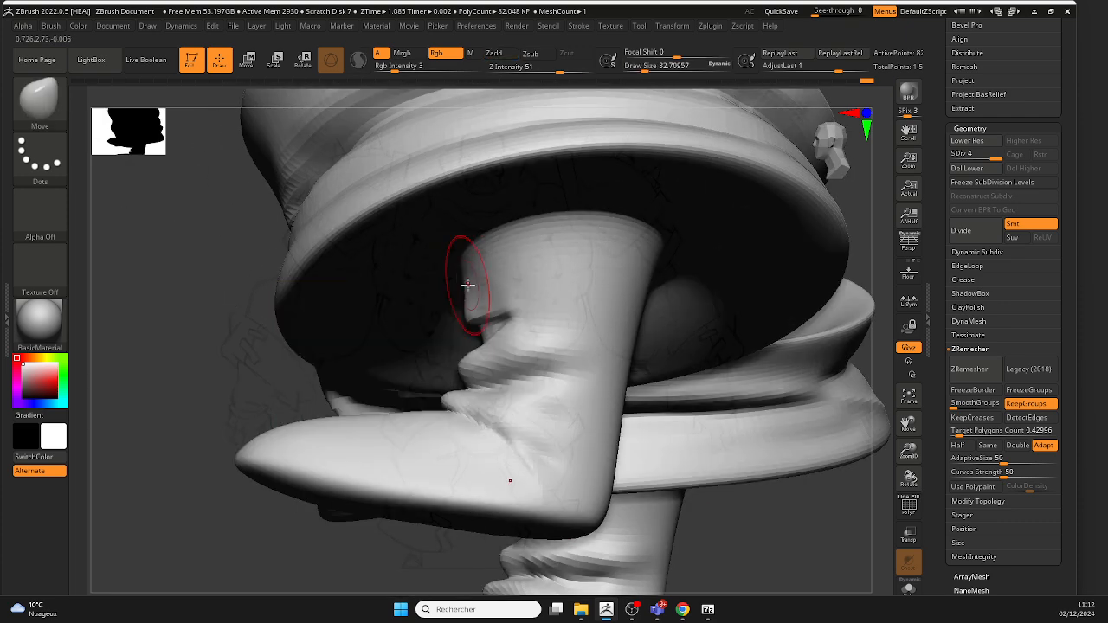
Step: Set the Move brush's draw size to about 29 and push the lip of the upper ankle fold over its crease
ctrl+right_drag(499, 339, 578, 419)
right_drag(578, 419, 606, 376)
right_drag(412, 305, 467, 315)
key(space)
drag(467, 314, 463, 314)
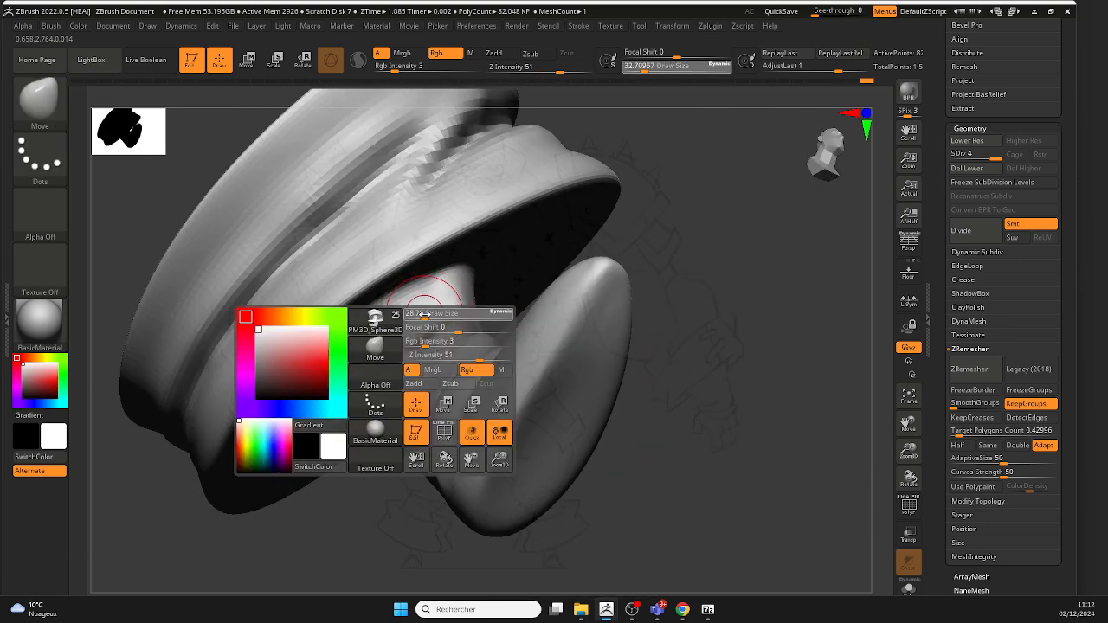
right_drag(712, 266, 751, 244)
key(b)
key(m)
key(v)
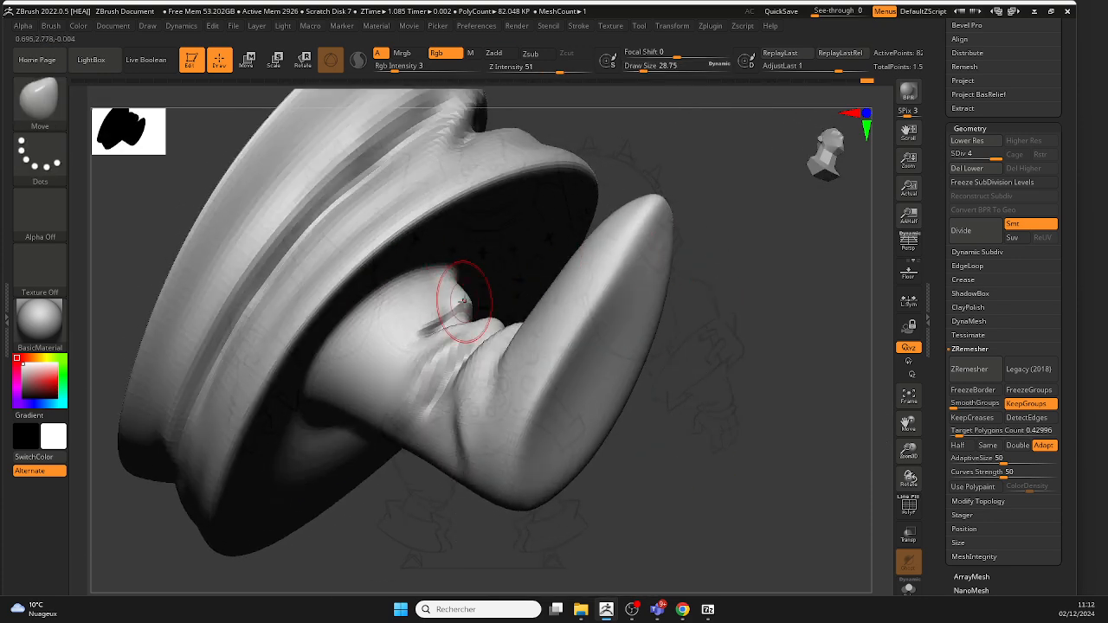
mouse_move(463, 302)
mouse_down()
mouse_move(456, 292)
mouse_move(431, 306)
mouse_up()
mouse_move(767, 314)
right_down()
mouse_move(687, 417)
mouse_move(645, 438)
mouse_move(548, 382)
right_up()
ctrl+right_drag(549, 383, 512, 346)
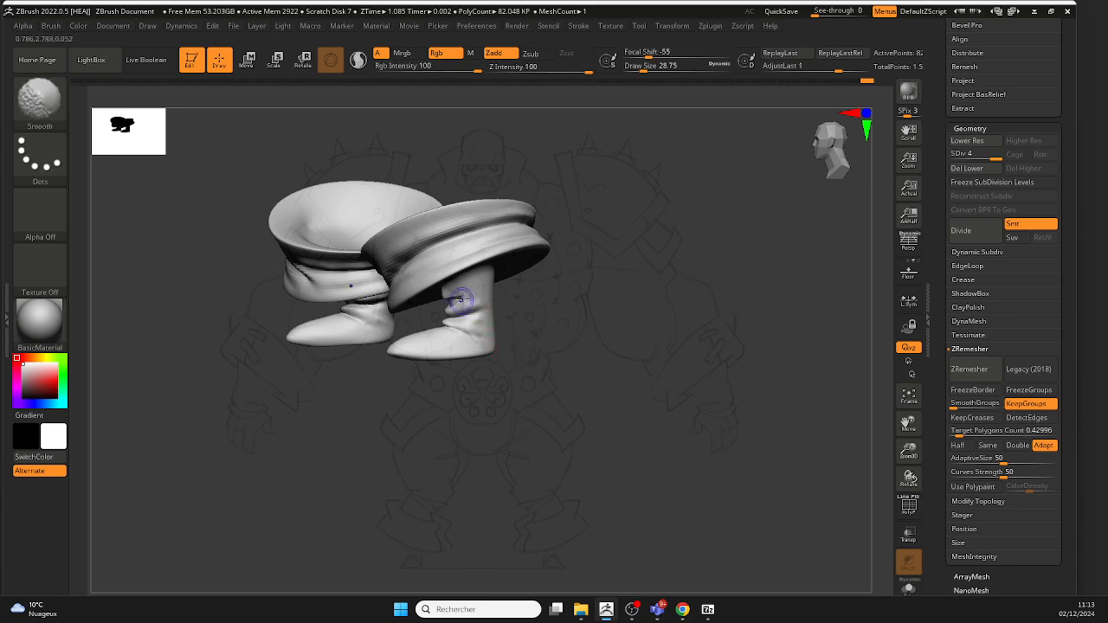
Step: Switch to the Standard brush with a draw size of about 18, sculpt diagonal folds across the ankle's side and undo the last stroke
ctrl+right_drag(458, 293, 512, 364)
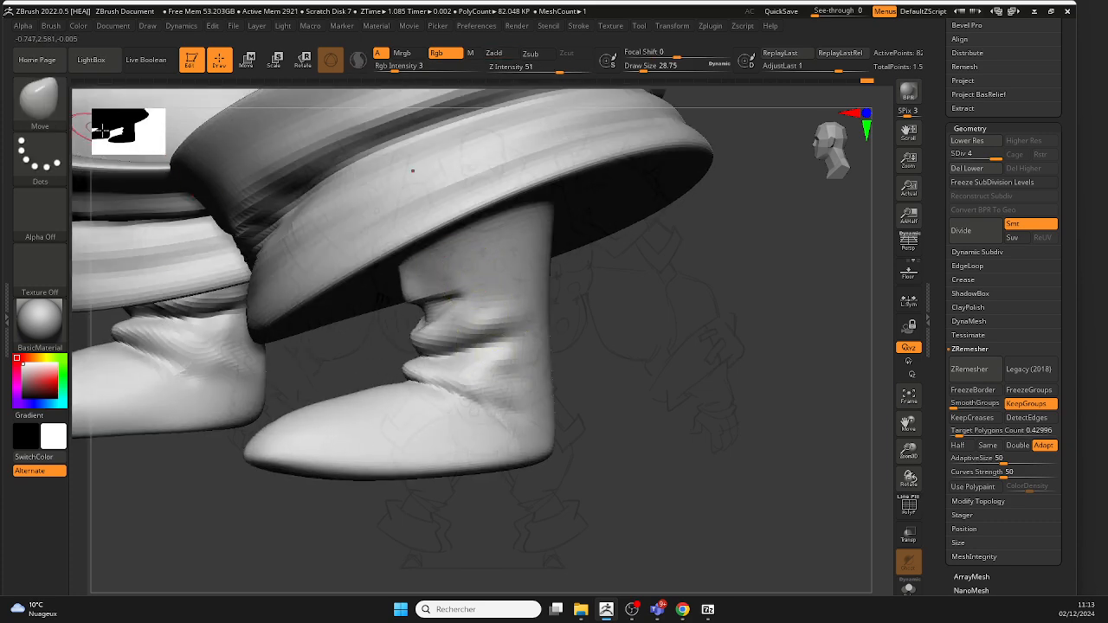
click(56, 120)
click(41, 114)
click(40, 116)
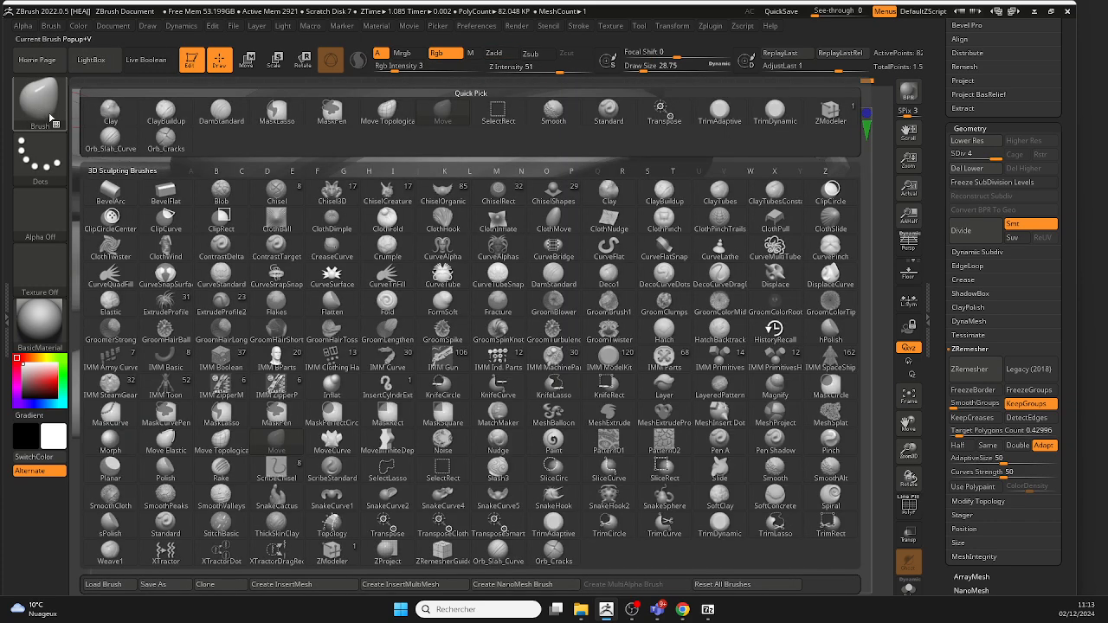
key(s)
click(166, 522)
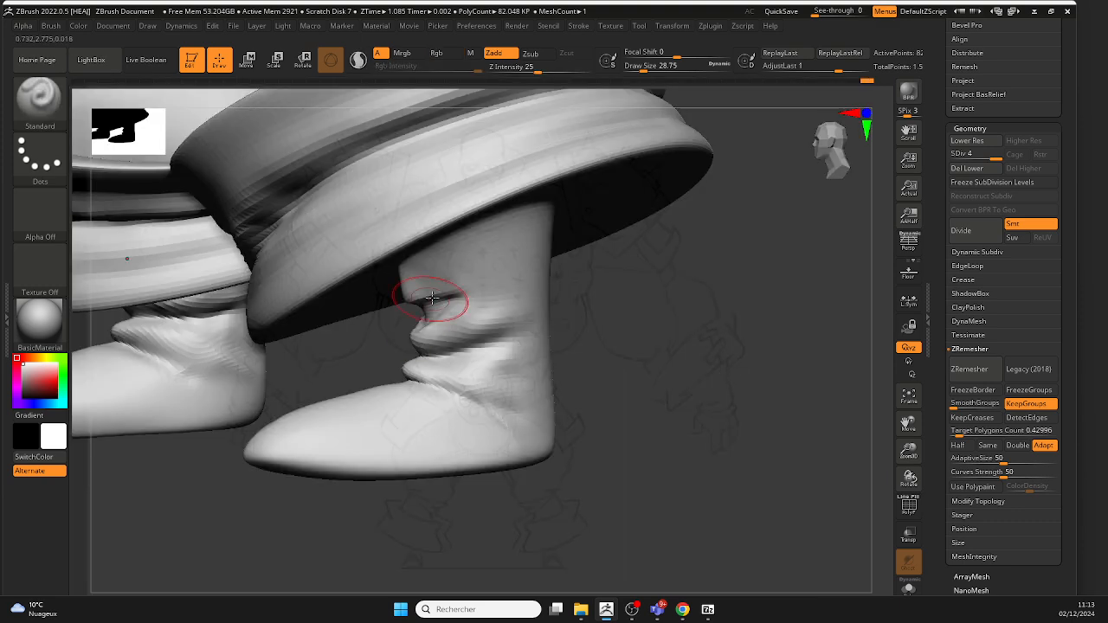
key(space)
mouse_move(451, 300)
alt+mouse_down()
mouse_move(478, 296)
mouse_move(497, 275)
mouse_move(594, 287)
mouse_move(504, 290)
alt+mouse_up()
key(ctrl+z)
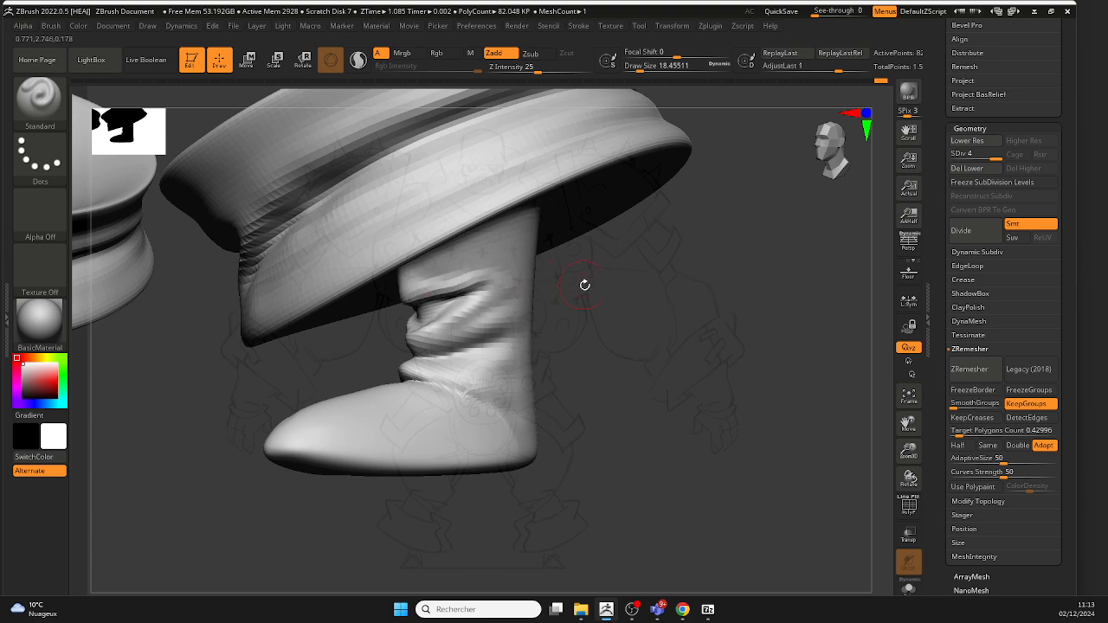
Step: Smooth the diagonal folds on the ankle's side and soften their ends toward the back of the boot
mouse_move(584, 284)
mouse_down()
mouse_move(621, 253)
mouse_move(383, 285)
mouse_up()
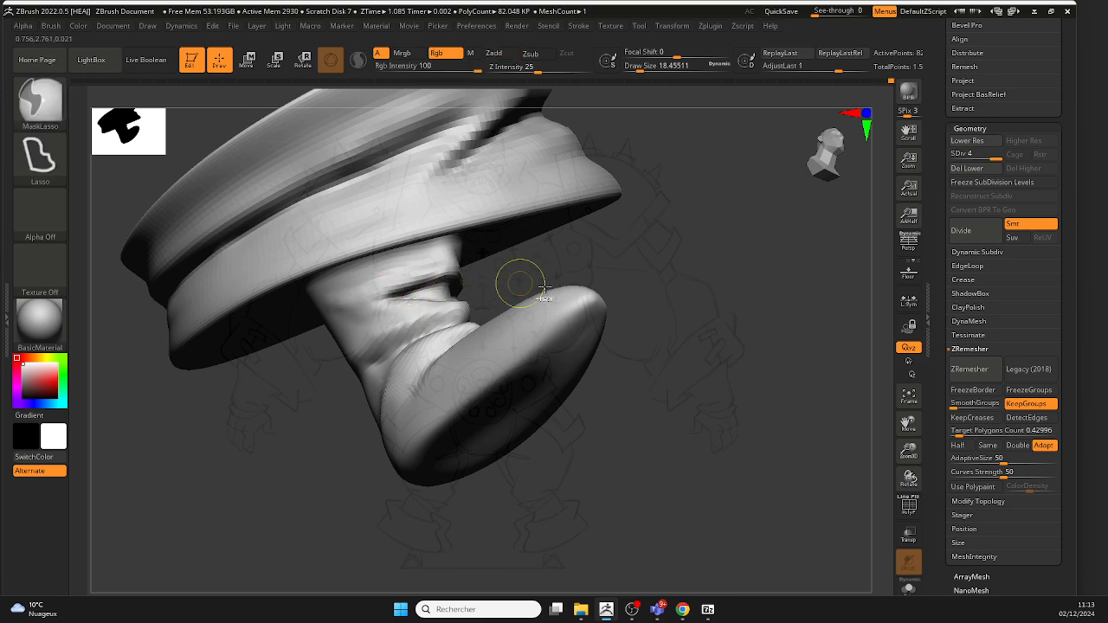
mouse_move(595, 275)
mouse_down()
mouse_move(621, 264)
mouse_move(470, 265)
mouse_up()
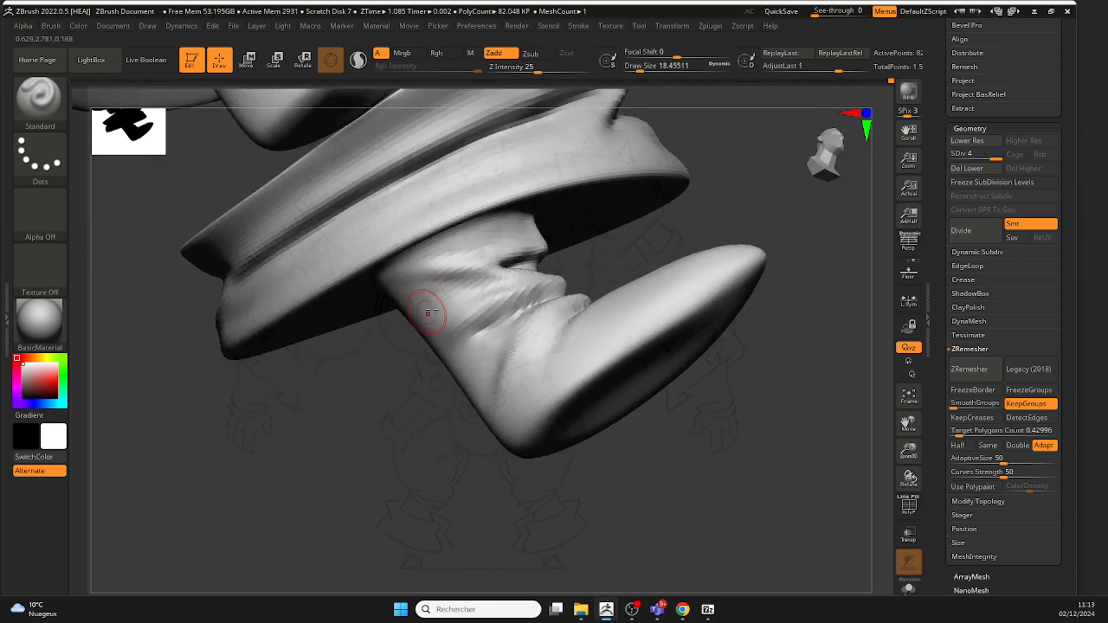
mouse_move(447, 277)
shift+mouse_down()
mouse_move(467, 260)
mouse_move(402, 293)
shift+mouse_up()
mouse_move(510, 290)
shift+mouse_down()
mouse_move(442, 321)
mouse_move(510, 307)
mouse_move(484, 333)
shift+mouse_up()
mouse_move(578, 313)
right_down()
mouse_move(683, 316)
mouse_move(614, 296)
right_up()
Step: Set the Standard brush's draw size to about 35 and deepen the upper crease across the ankle's side
key(space)
drag(497, 263, 526, 237)
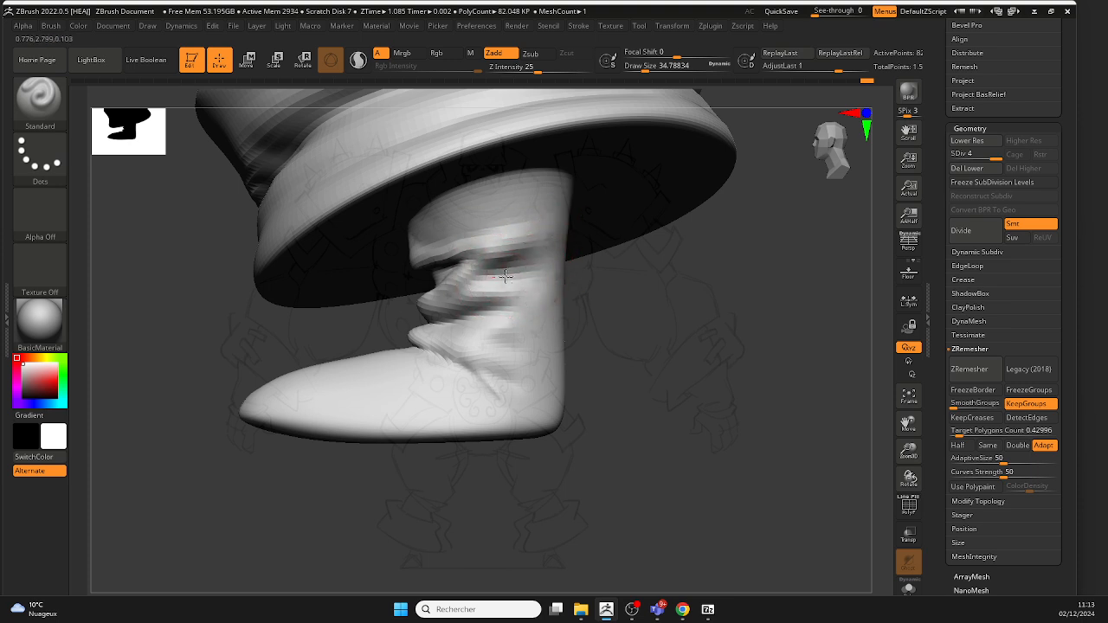
key(shift)
mouse_move(517, 251)
right_down()
mouse_move(574, 317)
mouse_move(732, 395)
mouse_move(181, 204)
right_up()
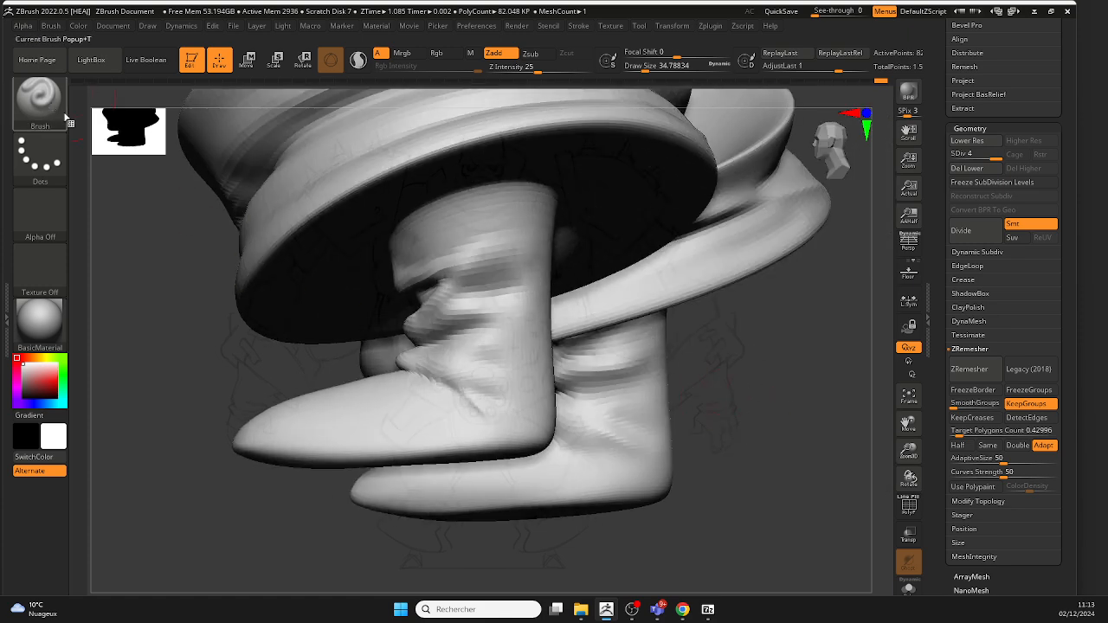
Step: Subdivide the boots' mesh once more to reach subdivision level 5
mouse_move(64, 117)
ctrl+right_down()
mouse_move(710, 309)
mouse_move(657, 374)
mouse_move(618, 384)
mouse_move(626, 388)
mouse_move(613, 389)
mouse_move(581, 338)
ctrl+right_up()
key(ctrl)
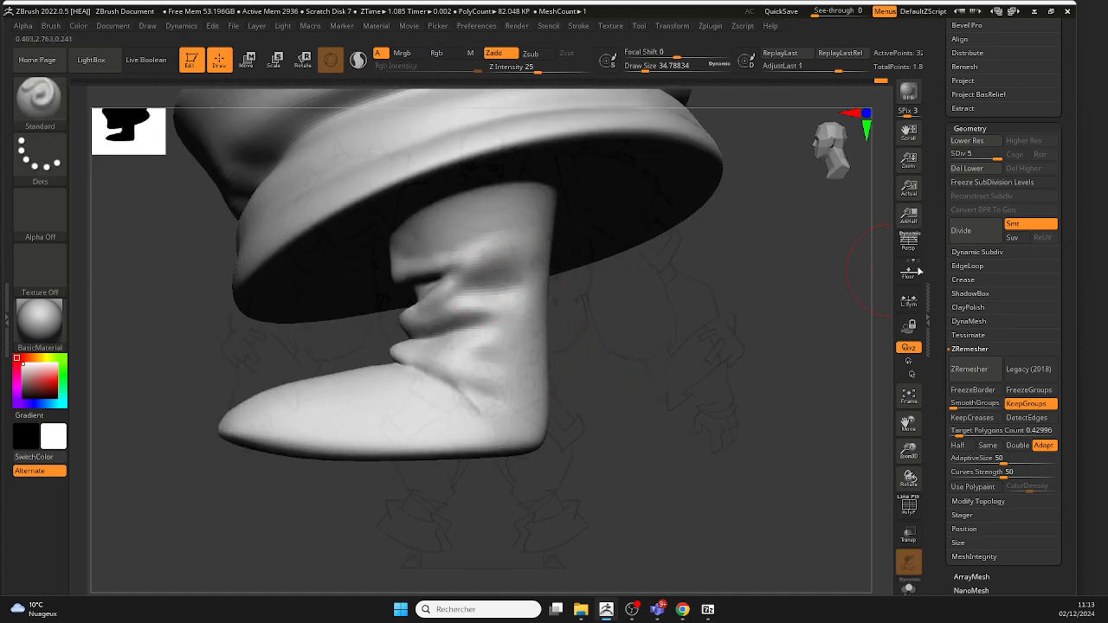
drag(963, 157, 997, 160)
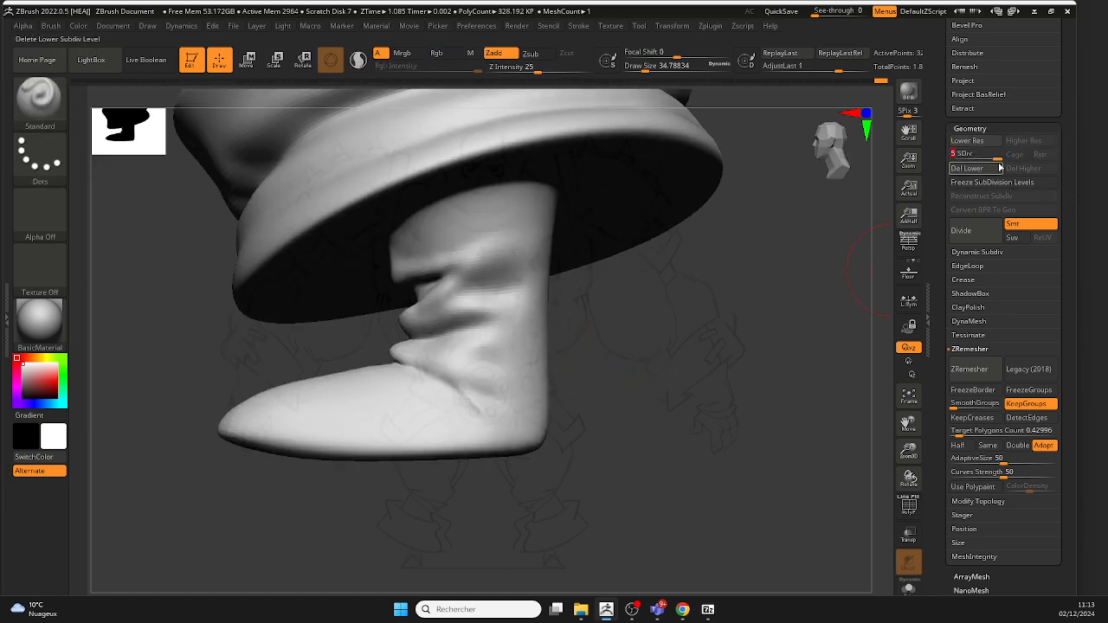
Step: Switch to the DamStandard brush, sharpen the creases across the ankle's side and smooth their ends
click(51, 106)
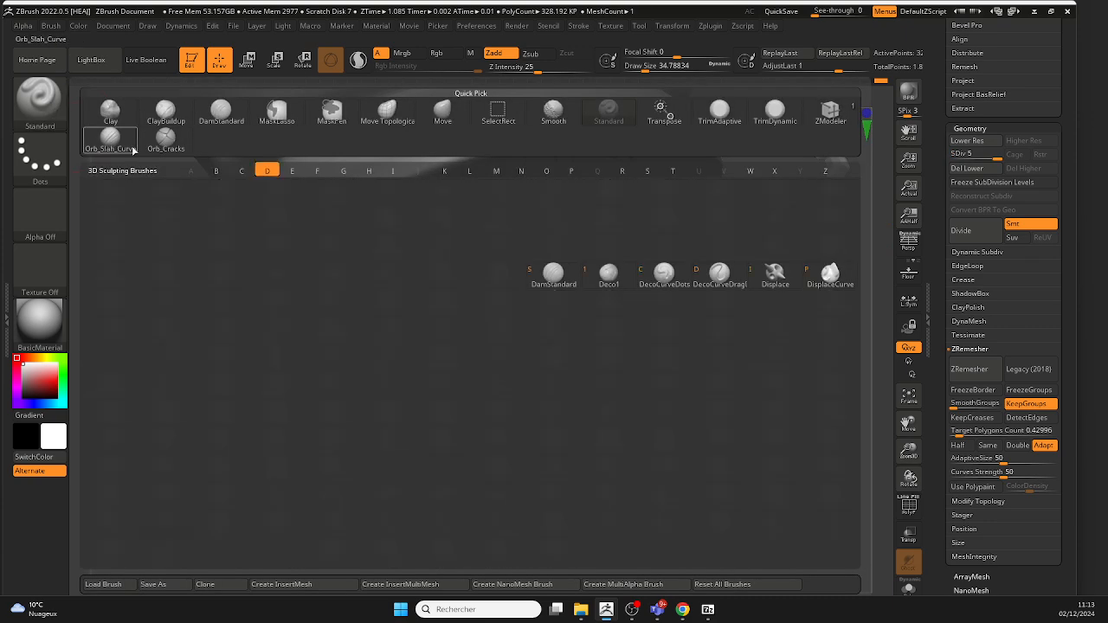
click(554, 273)
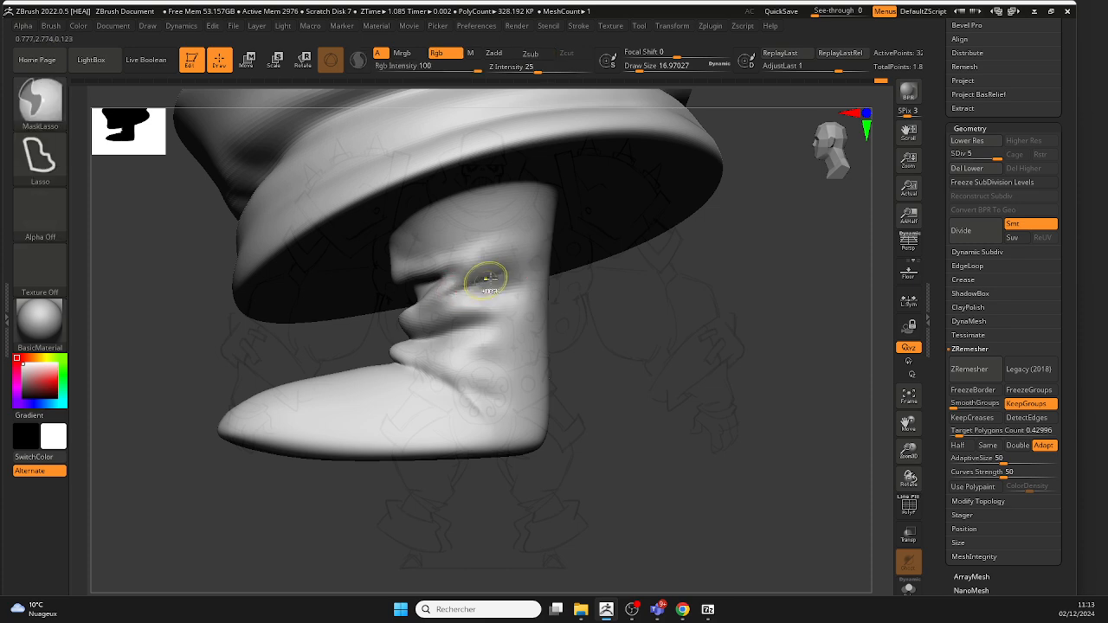
key(space)
drag(507, 272, 488, 294)
key(shift)
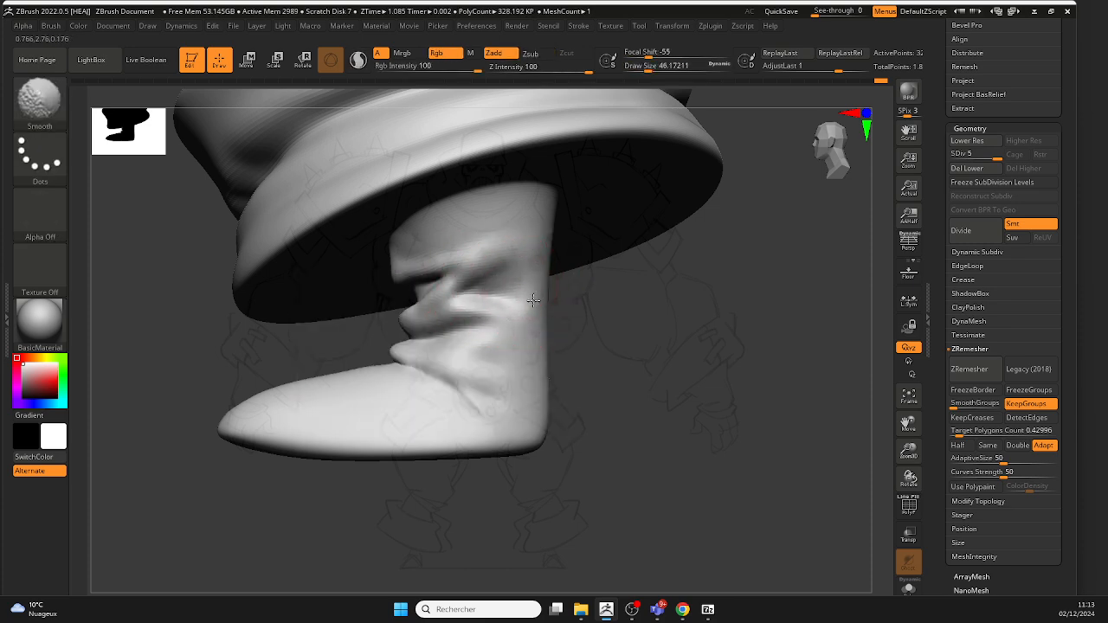
mouse_move(533, 300)
right_down()
mouse_move(562, 321)
mouse_move(519, 299)
mouse_move(546, 282)
mouse_move(499, 266)
mouse_move(591, 272)
mouse_move(478, 272)
mouse_move(589, 235)
mouse_move(551, 249)
right_up()
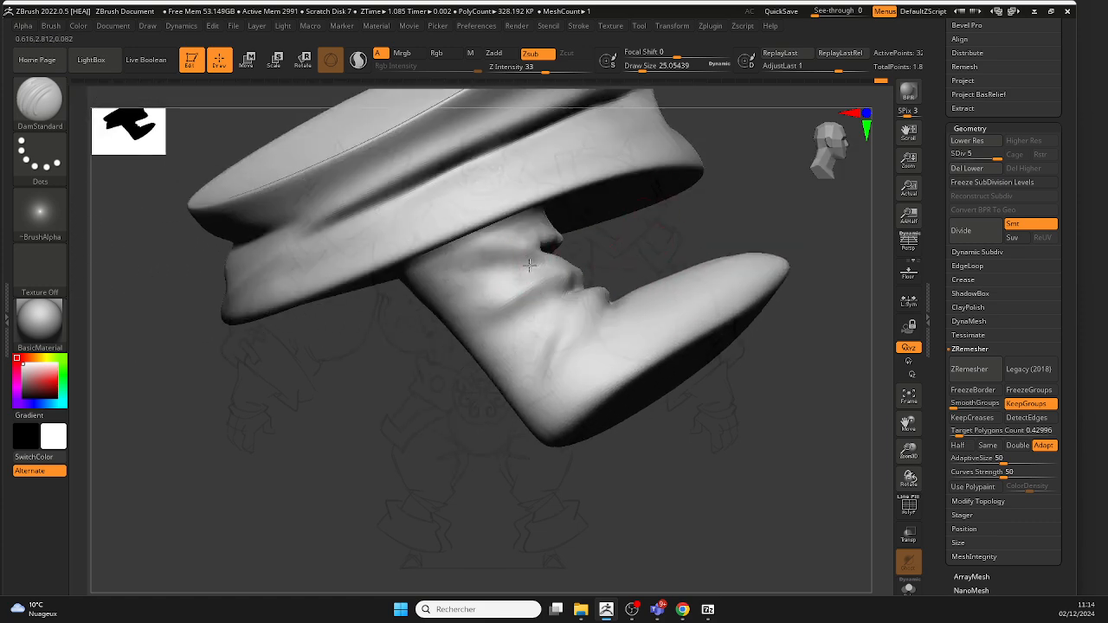
key(shift)
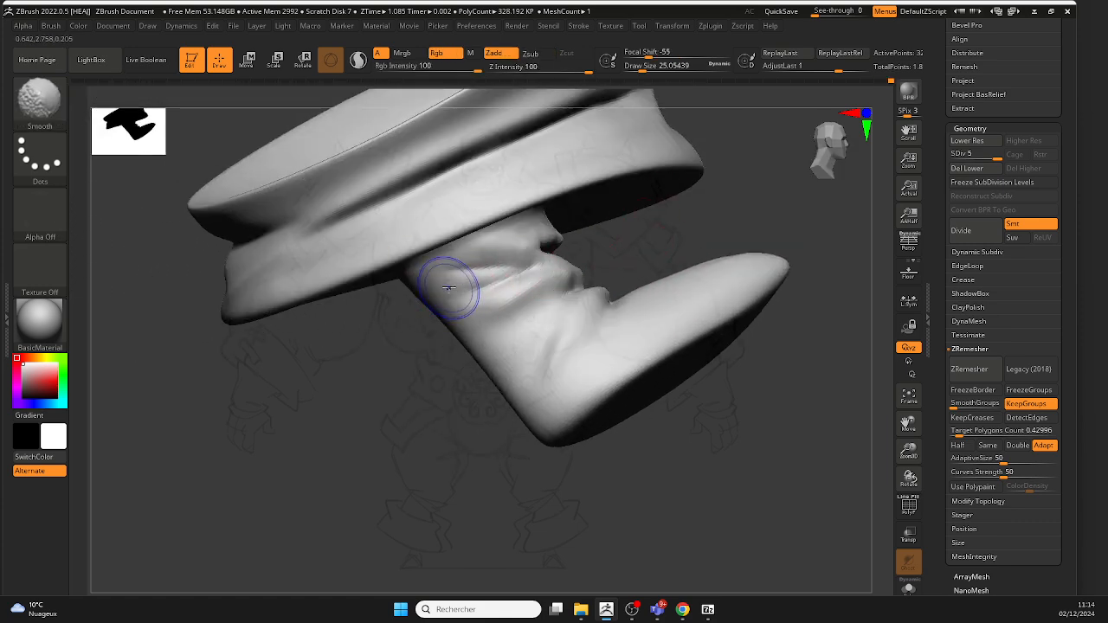
Step: Refine the ridges and creases running toward the back of the ankle with DamStandard, raising the draw size to about 54
mouse_move(476, 277)
right_down()
mouse_move(648, 257)
mouse_move(490, 292)
mouse_move(571, 257)
mouse_move(472, 263)
right_up()
key(alt)
key(space)
mouse_move(478, 266)
mouse_down()
mouse_move(512, 270)
mouse_move(549, 248)
mouse_up()
mouse_move(597, 255)
right_down()
mouse_move(640, 260)
mouse_move(547, 282)
right_up()
key(space)
drag(536, 308, 524, 309)
right_drag(630, 273, 554, 296)
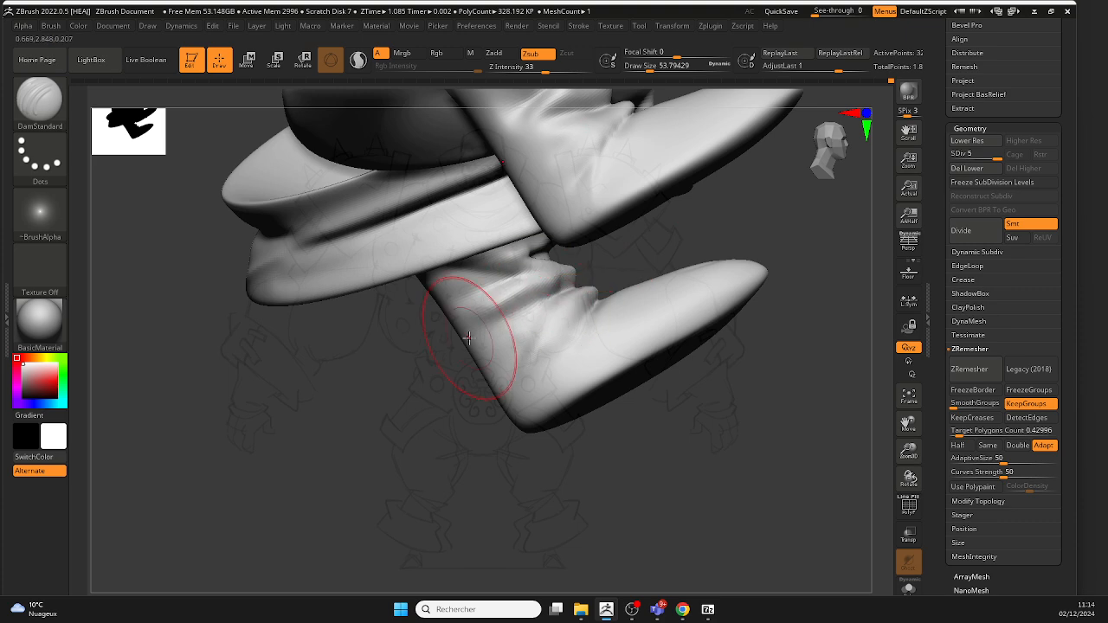
Step: Smooth the fold ends along the ankle's side and back toward the heel
shift+drag(514, 321, 477, 329)
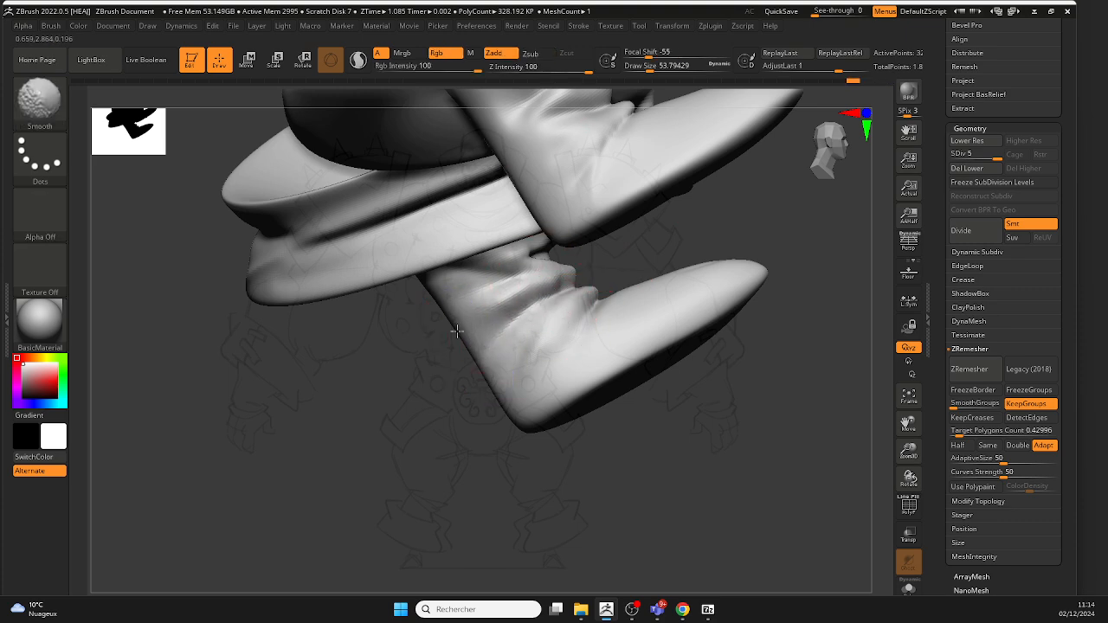
right_drag(456, 331, 565, 308)
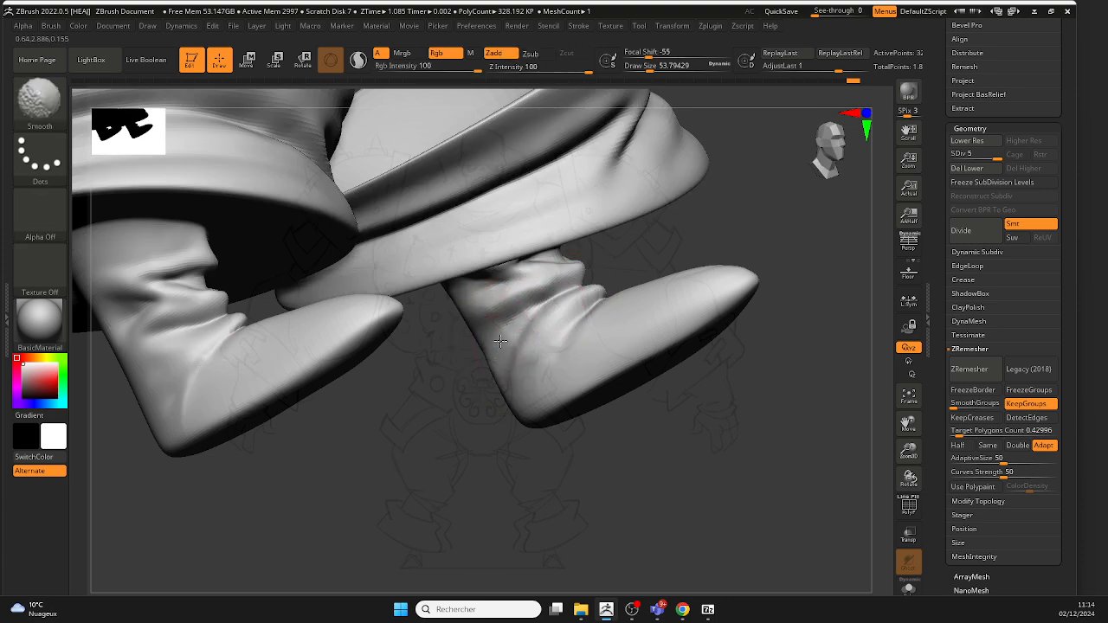
right_drag(613, 255, 458, 346)
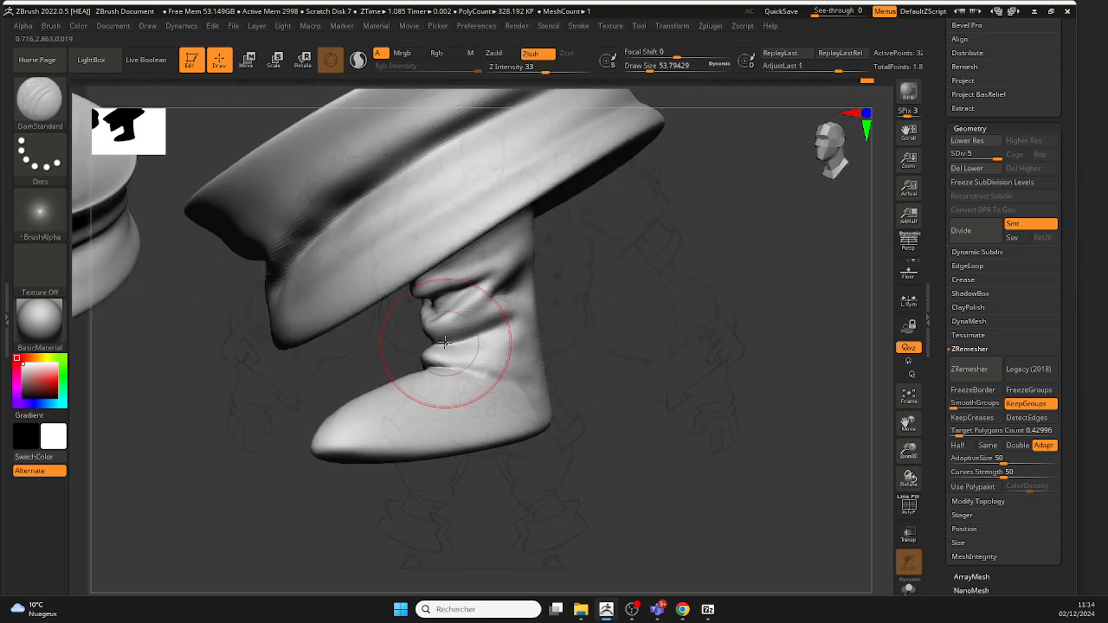
Step: Set the DamStandard draw size to about 27, carve the lower crease where the ankle meets the foot and smooth its end
right_drag(598, 328, 495, 367)
key(space)
mouse_move(501, 384)
mouse_down()
mouse_move(461, 388)
mouse_move(482, 396)
mouse_up()
right_drag(583, 404, 594, 410)
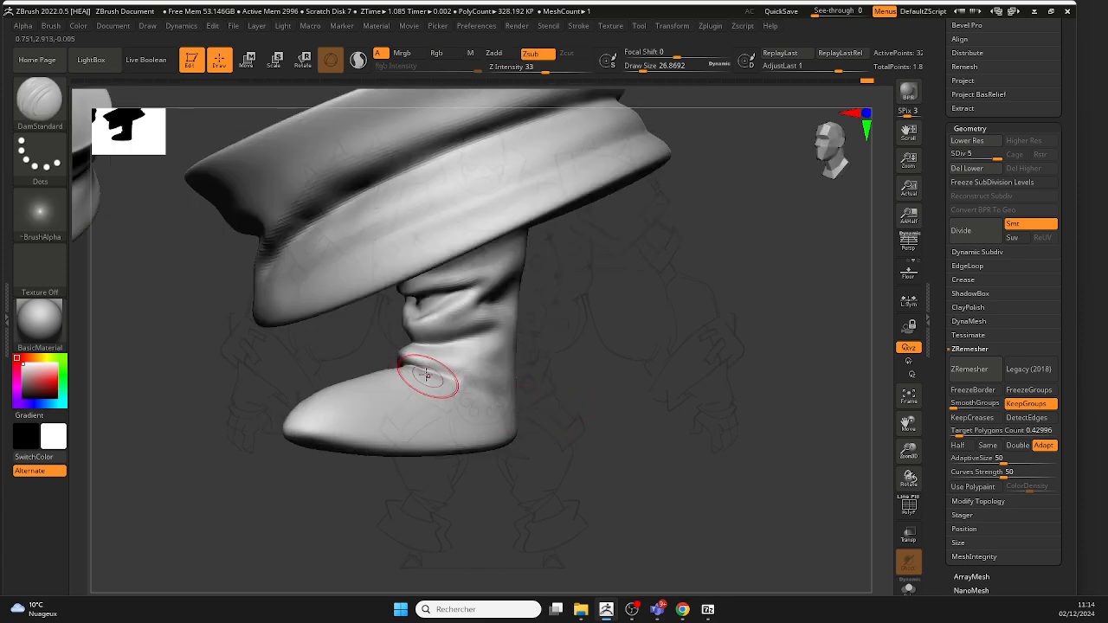
shift+drag(455, 386, 453, 395)
mouse_move(554, 438)
ctrl+right_down()
mouse_move(567, 403)
mouse_move(554, 453)
mouse_move(523, 412)
mouse_move(520, 438)
mouse_move(541, 420)
mouse_move(517, 449)
mouse_move(499, 445)
ctrl+right_up()
key(shift)
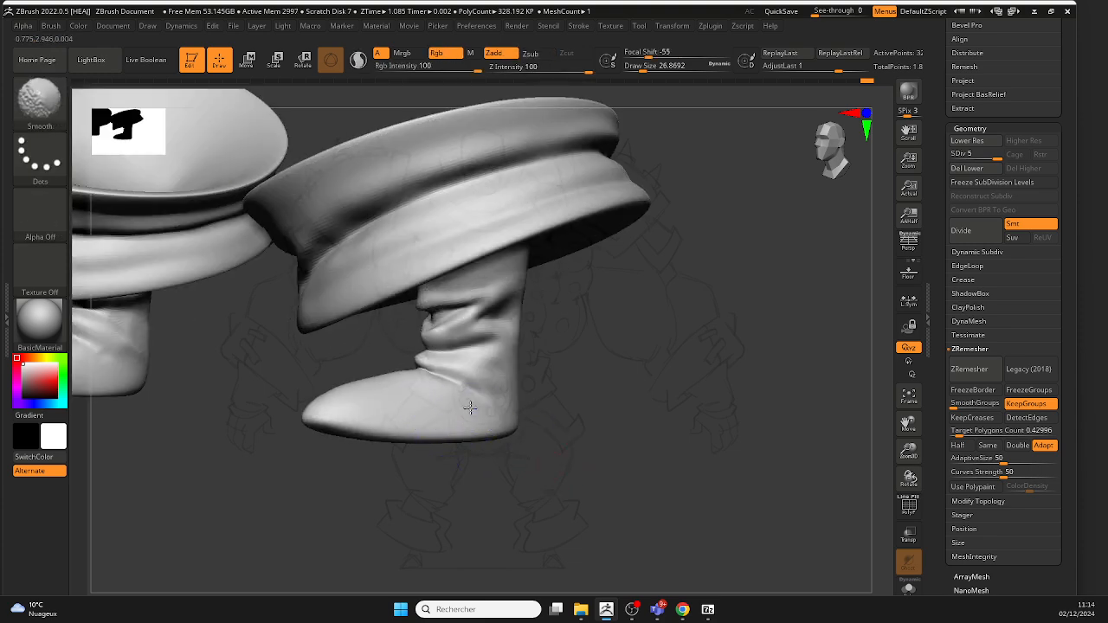
Step: Undo the last stroke near the heel, reduce the draw size to about 16 and sharpen the lower ankle crease
key(ctrl+z)
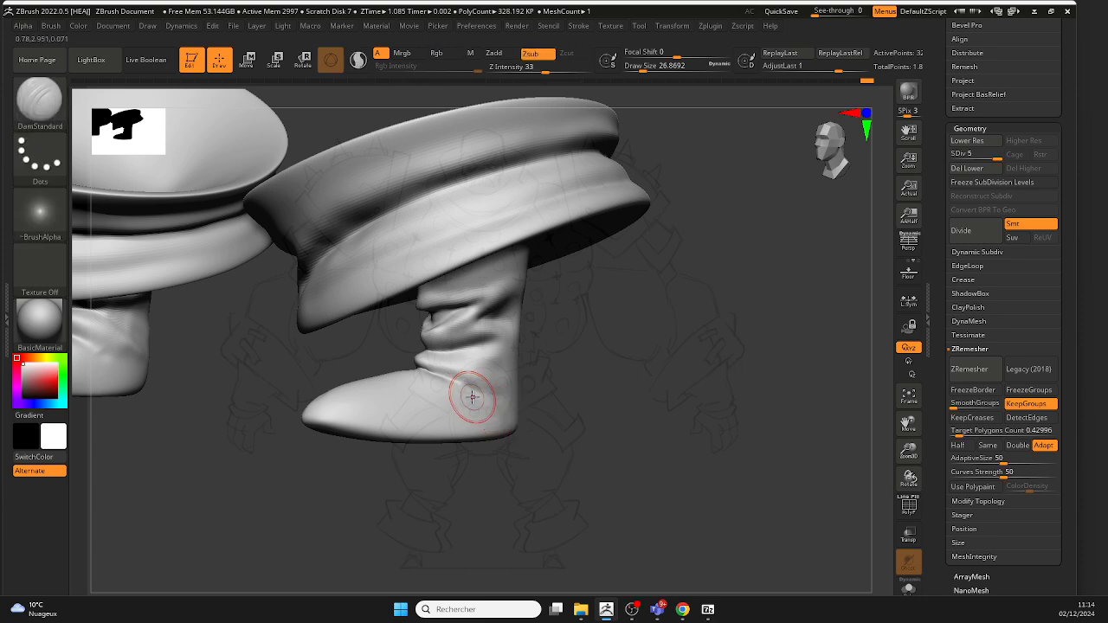
key(space)
drag(473, 396, 463, 395)
mouse_move(451, 379)
right_down()
mouse_move(440, 378)
mouse_move(527, 435)
mouse_move(447, 373)
right_up()
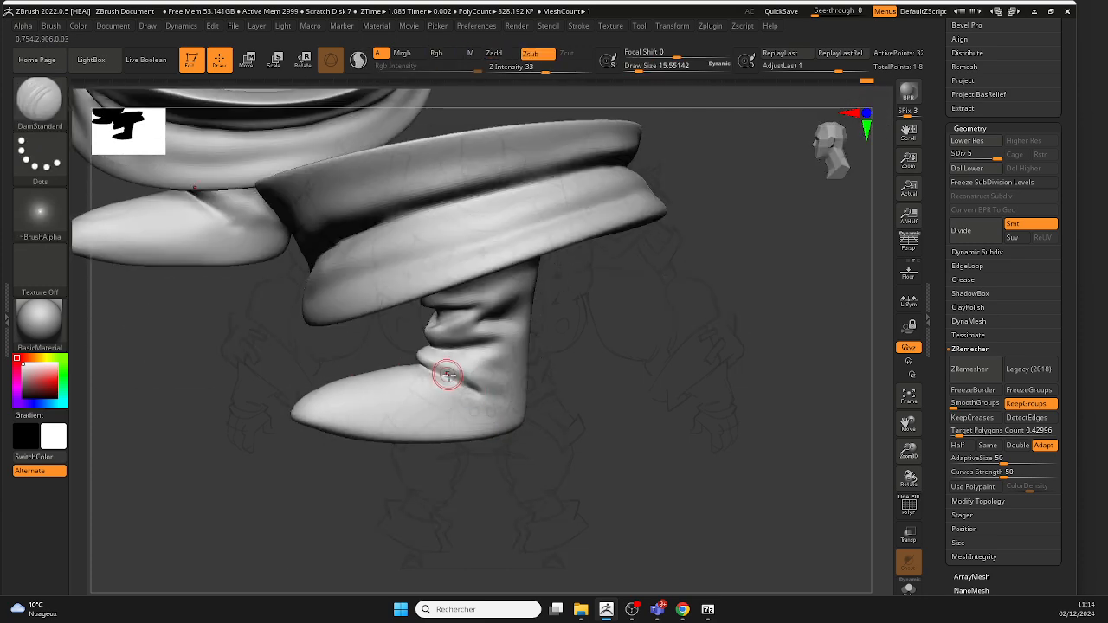
Step: Carve the crease on the front of the boot's cuff with DamStandard at a draw size of about 33 and smooth it
mouse_move(537, 443)
right_down()
mouse_move(425, 403)
mouse_move(589, 448)
mouse_move(613, 445)
mouse_move(572, 403)
mouse_move(663, 417)
mouse_move(537, 425)
mouse_move(554, 492)
mouse_move(486, 405)
mouse_move(557, 487)
mouse_move(576, 408)
mouse_move(586, 423)
mouse_move(483, 335)
right_up()
key(bracketleft)
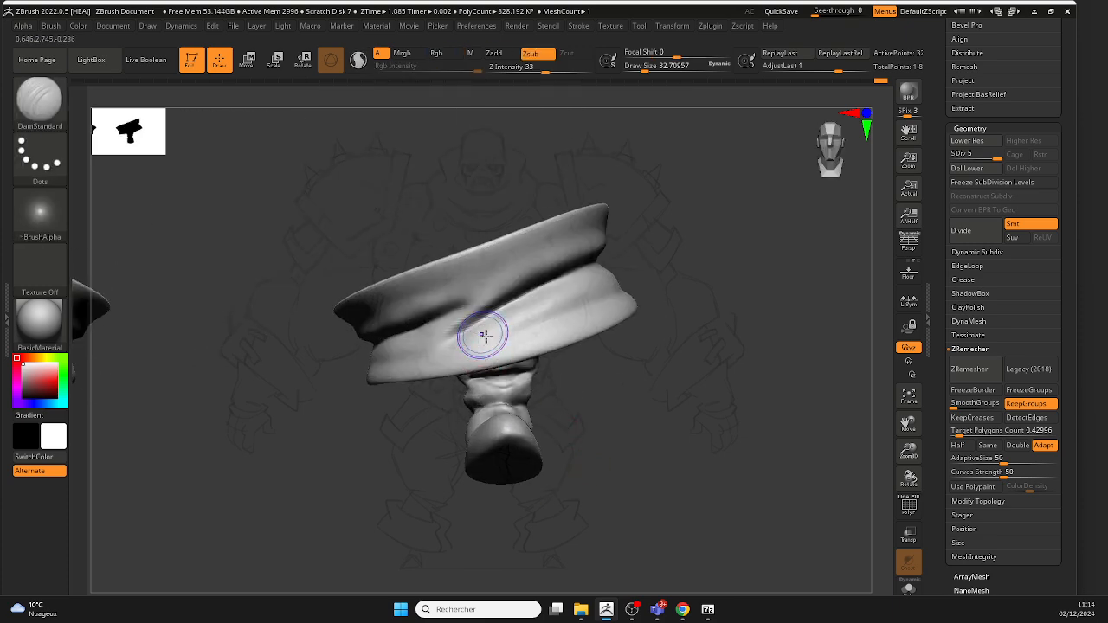
mouse_move(569, 298)
right_down()
mouse_move(528, 288)
mouse_move(730, 227)
right_up()
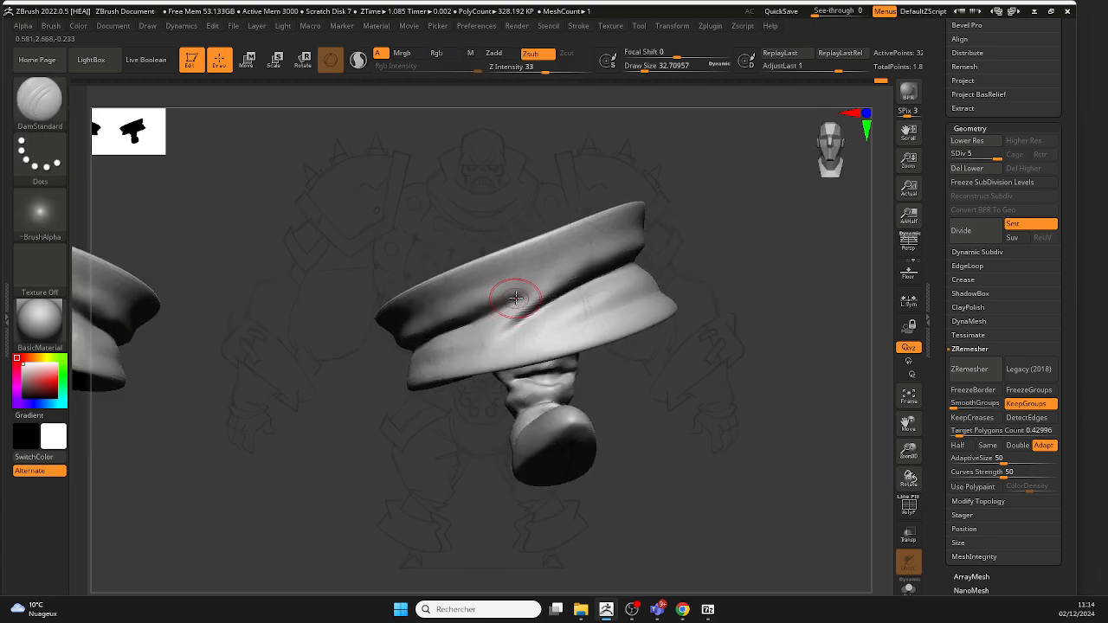
right_drag(382, 352, 500, 319)
mouse_move(301, 448)
right_down()
mouse_move(584, 309)
mouse_move(524, 279)
right_up()
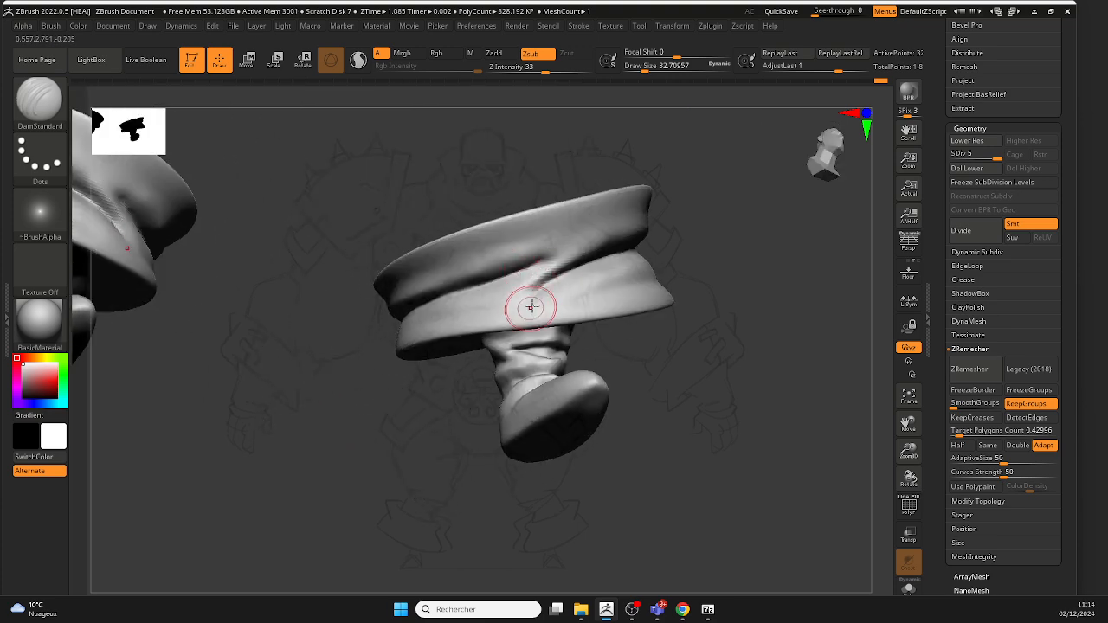
shift+drag(538, 289, 552, 274)
Step: Set the DamStandard draw size to about 54, carve a wide groove along the cuff's lower band and smooth it
mouse_move(554, 279)
right_down()
mouse_move(690, 272)
mouse_move(571, 290)
mouse_move(686, 309)
right_up()
key(space)
click(565, 294)
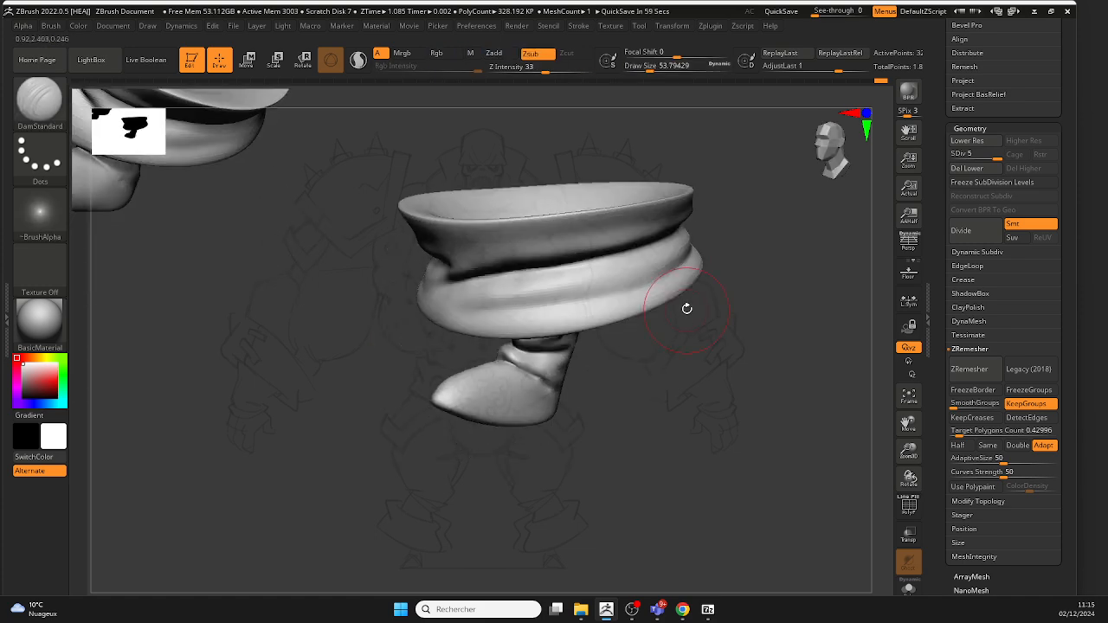
drag(627, 286, 471, 311)
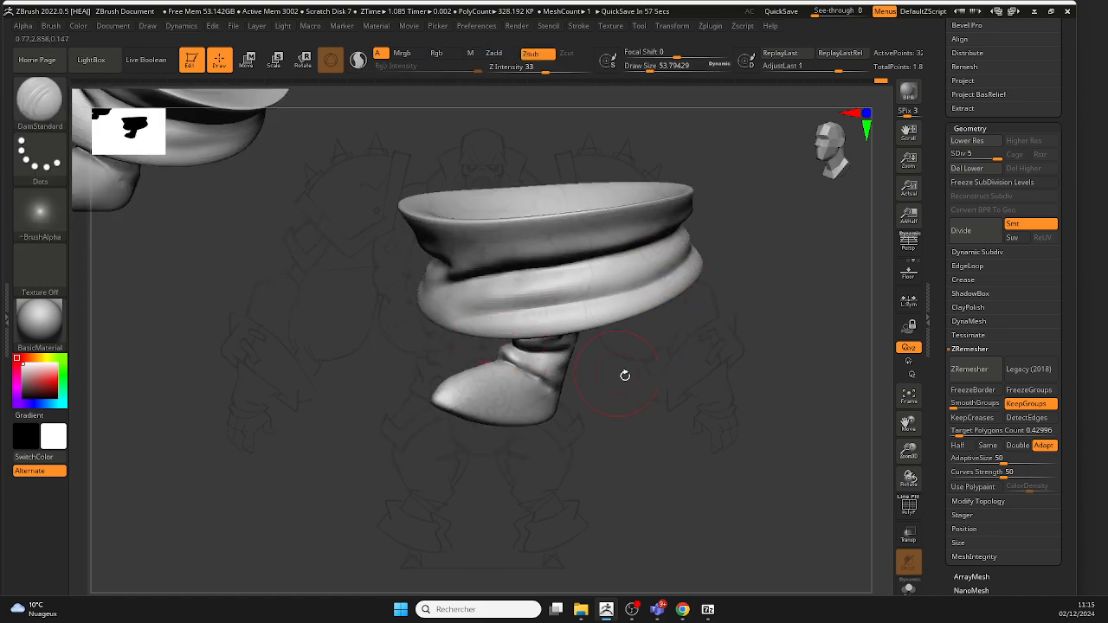
mouse_move(623, 375)
right_down()
mouse_move(656, 328)
mouse_move(632, 329)
right_up()
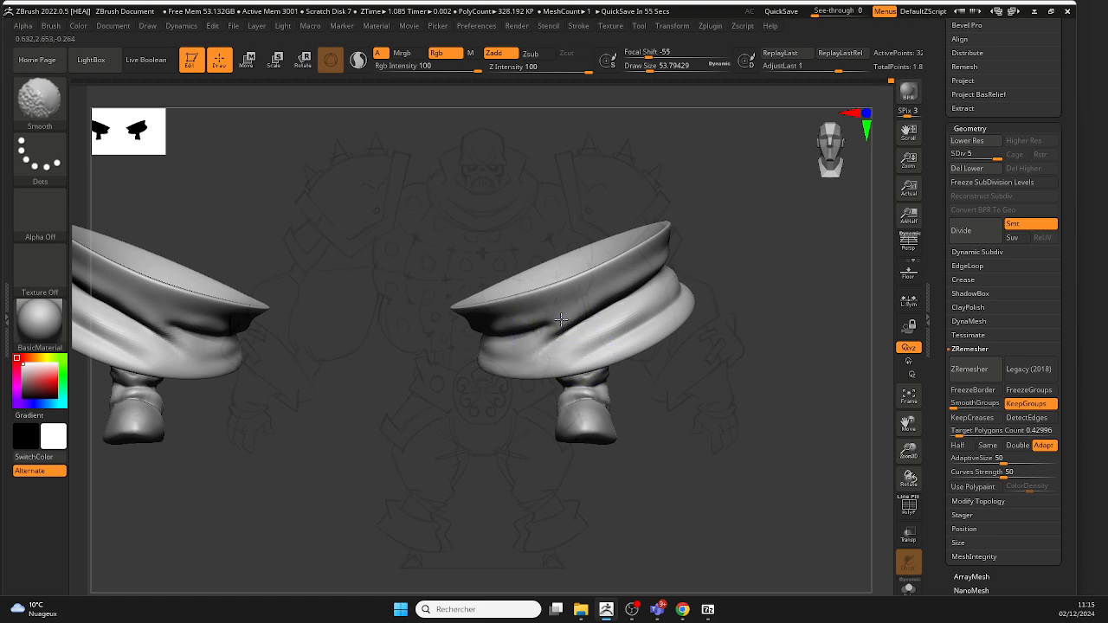
Step: Switch to the Standard brush, set its draw size to about 29 and sculpt along the fold above the cuff's groove
mouse_move(665, 389)
right_down()
mouse_move(668, 300)
mouse_move(537, 242)
mouse_move(394, 233)
right_up()
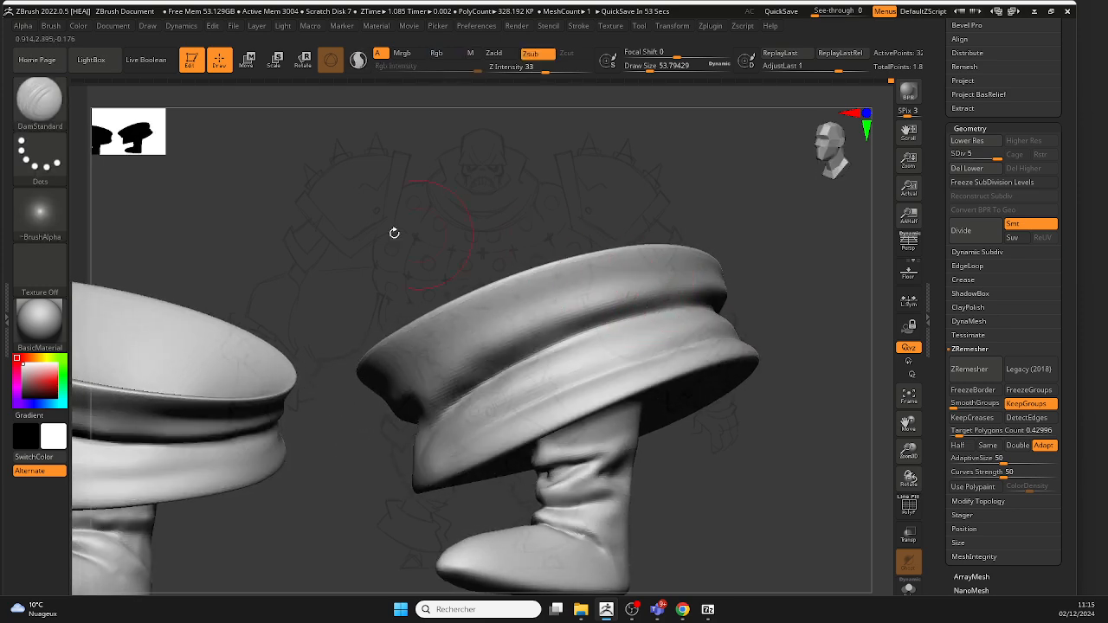
click(39, 111)
click(165, 523)
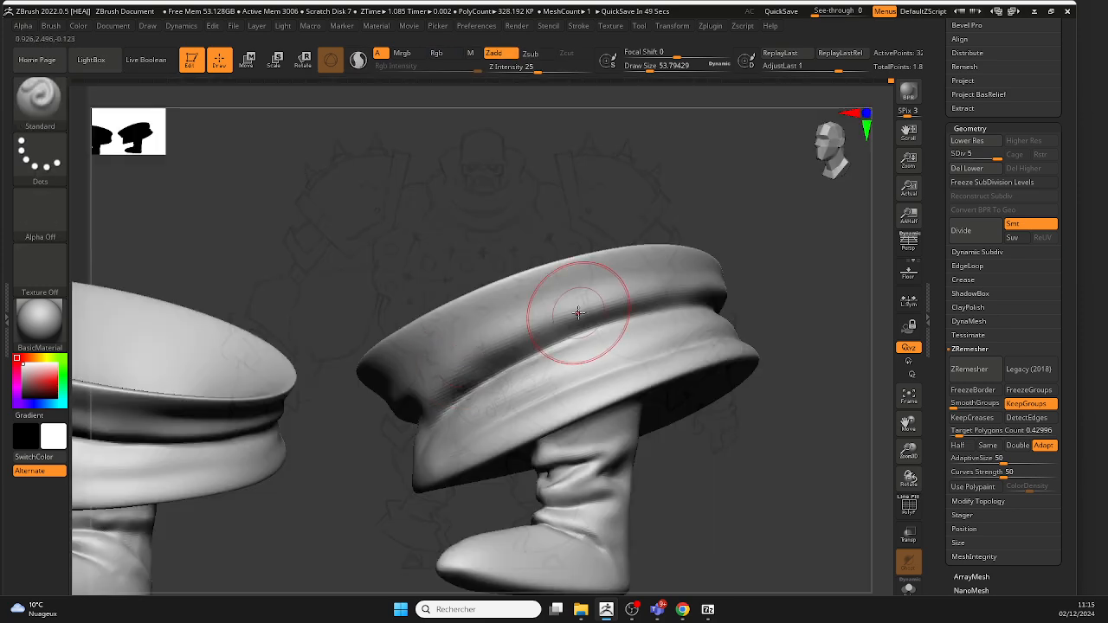
key(space)
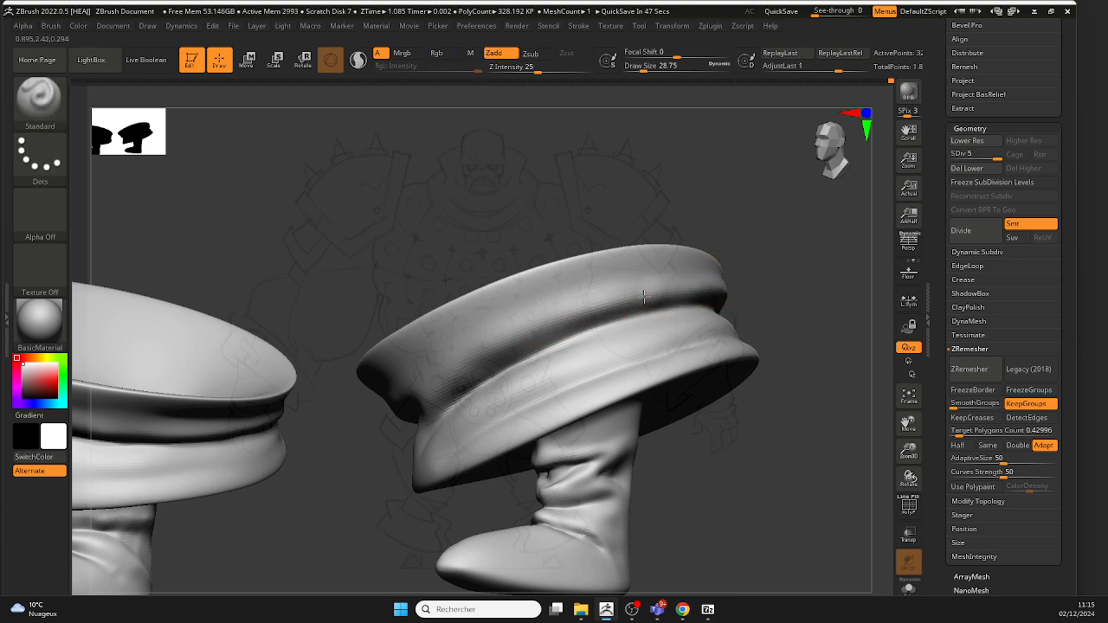
drag(736, 262, 576, 334)
ctrl+right_drag(576, 333, 569, 333)
right_drag(556, 237, 639, 234)
Step: Deepen the cuff's middle groove with inverted Standard strokes and smooth its outer end
mouse_move(571, 228)
alt+mouse_down()
mouse_move(708, 218)
mouse_move(463, 230)
alt+mouse_up()
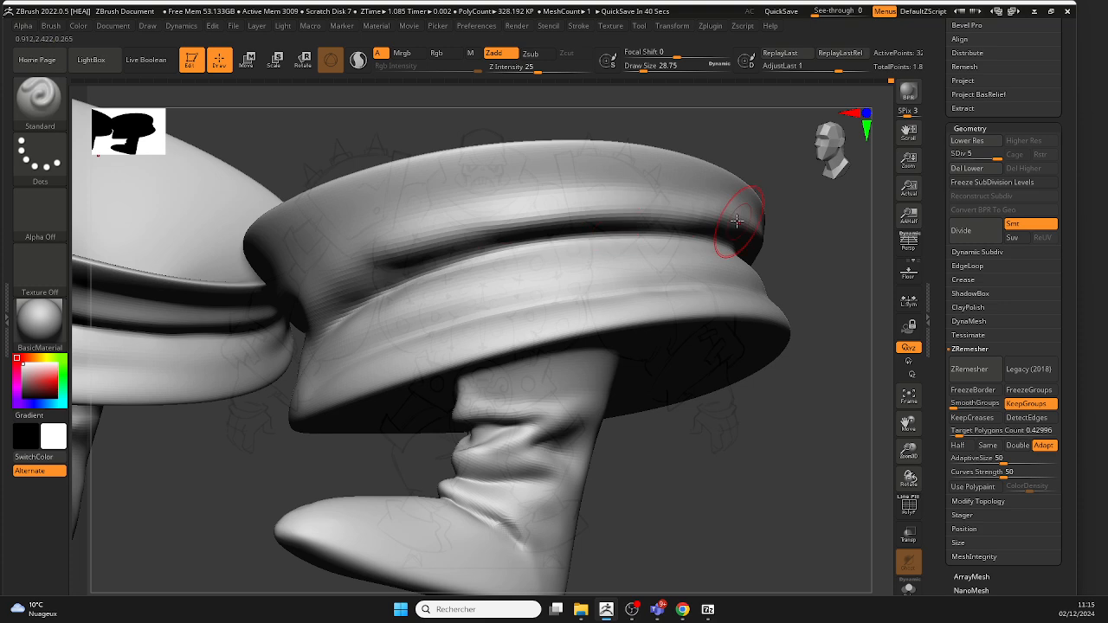
alt+drag(730, 225, 415, 232)
alt+drag(690, 218, 346, 258)
alt+drag(440, 243, 359, 265)
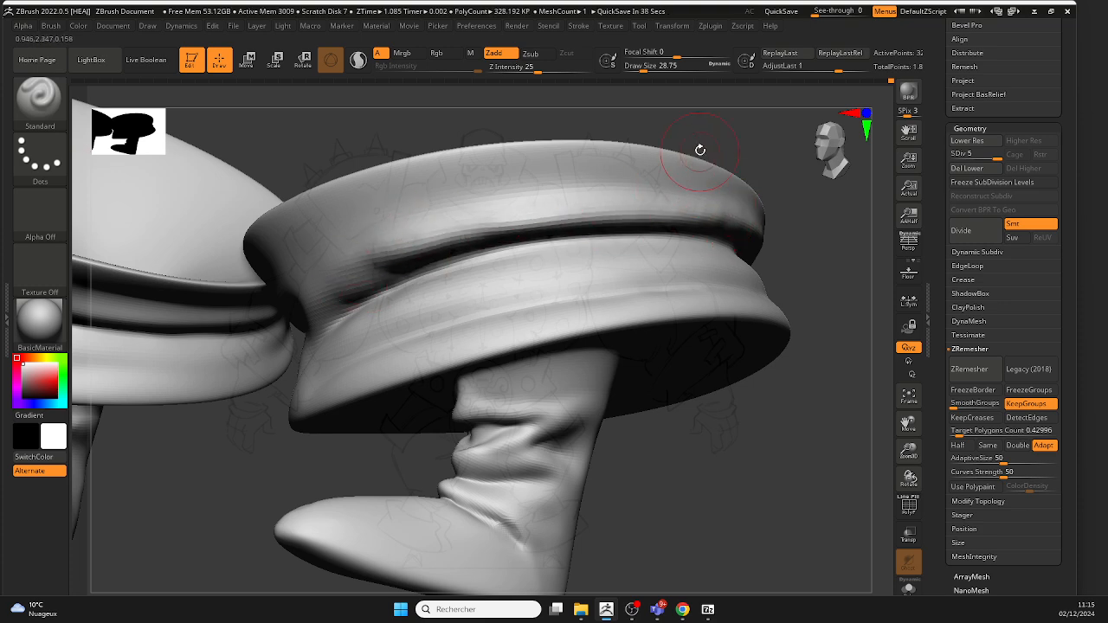
mouse_move(699, 151)
right_down()
mouse_move(549, 228)
mouse_move(534, 202)
mouse_move(470, 222)
right_up()
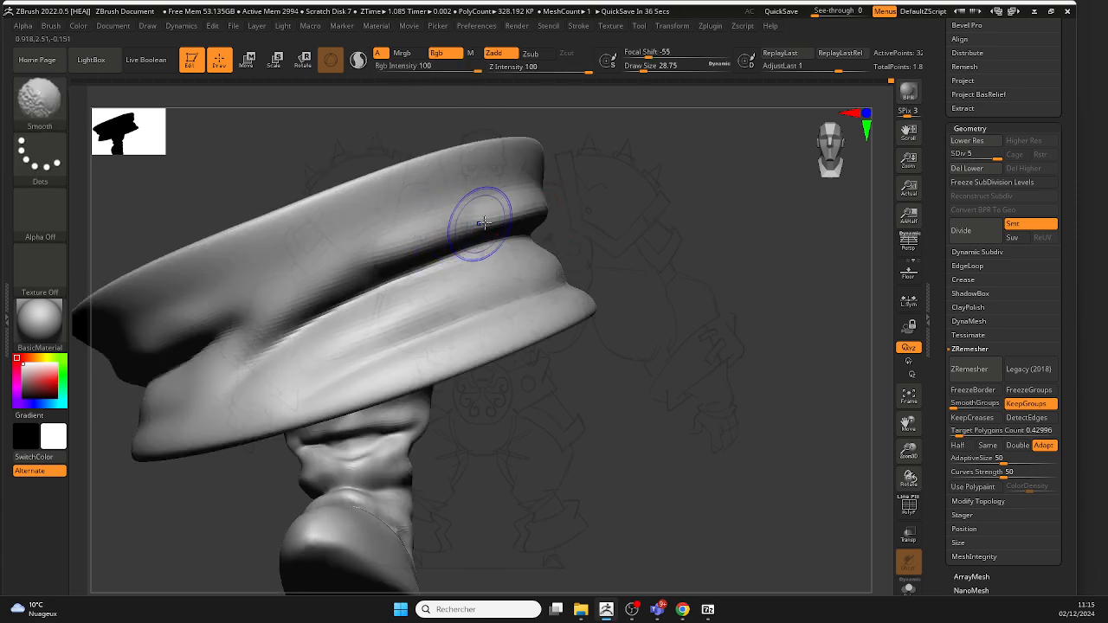
mouse_move(470, 223)
shift+mouse_down()
mouse_move(408, 234)
mouse_move(488, 223)
shift+mouse_up()
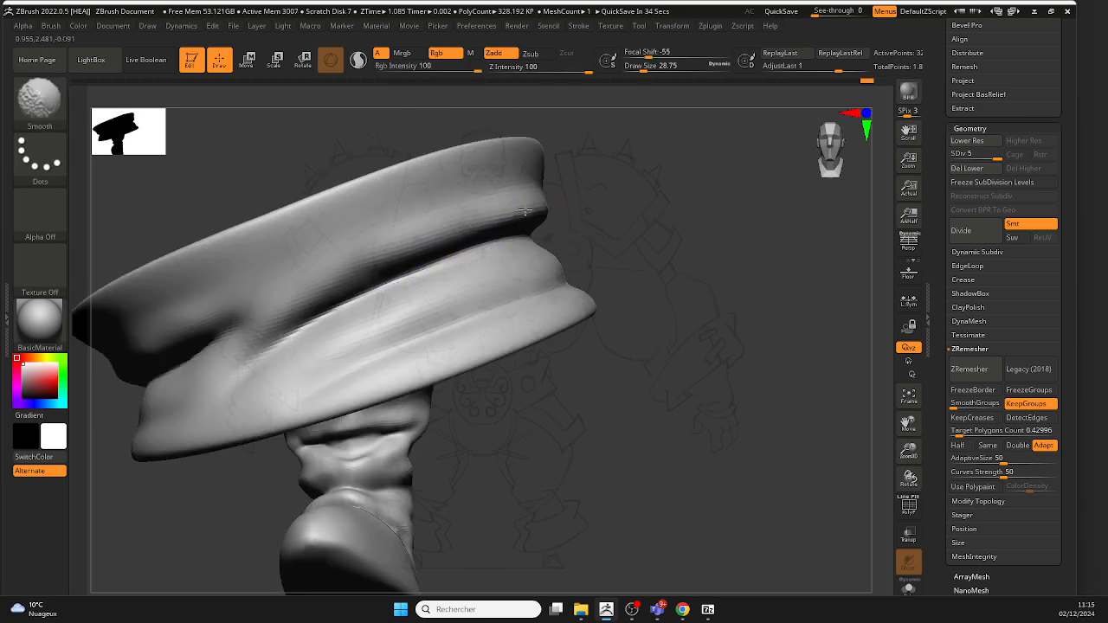
Step: Set the Standard draw size to about 51, sculpt along the groove toward the cuff's front and smooth its end
right_drag(591, 207, 567, 251)
mouse_move(567, 251)
ctrl+right_down()
mouse_move(541, 194)
mouse_move(519, 242)
mouse_move(559, 211)
mouse_move(526, 264)
ctrl+right_up()
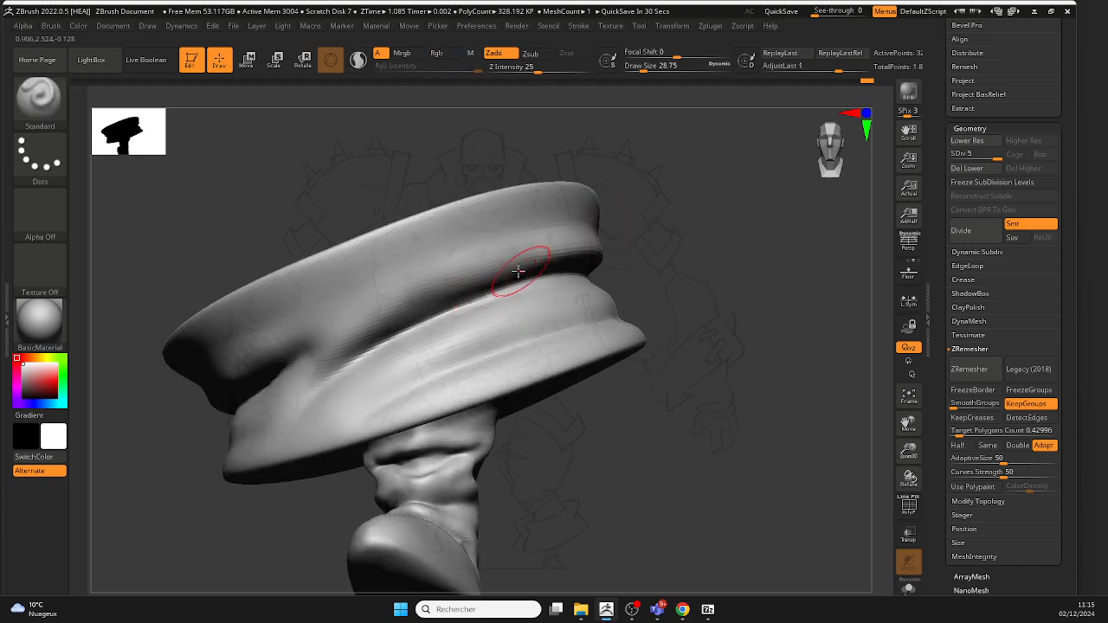
key(space)
mouse_move(521, 272)
mouse_down()
mouse_move(527, 265)
mouse_move(422, 297)
mouse_move(551, 250)
mouse_move(492, 262)
mouse_move(573, 252)
mouse_move(320, 381)
mouse_move(545, 248)
mouse_move(348, 368)
mouse_up()
mouse_move(648, 200)
right_down()
mouse_move(675, 237)
mouse_move(571, 346)
right_up()
mouse_move(571, 346)
ctrl+right_down()
mouse_move(485, 334)
mouse_move(467, 381)
ctrl+right_up()
shift+drag(374, 345, 311, 370)
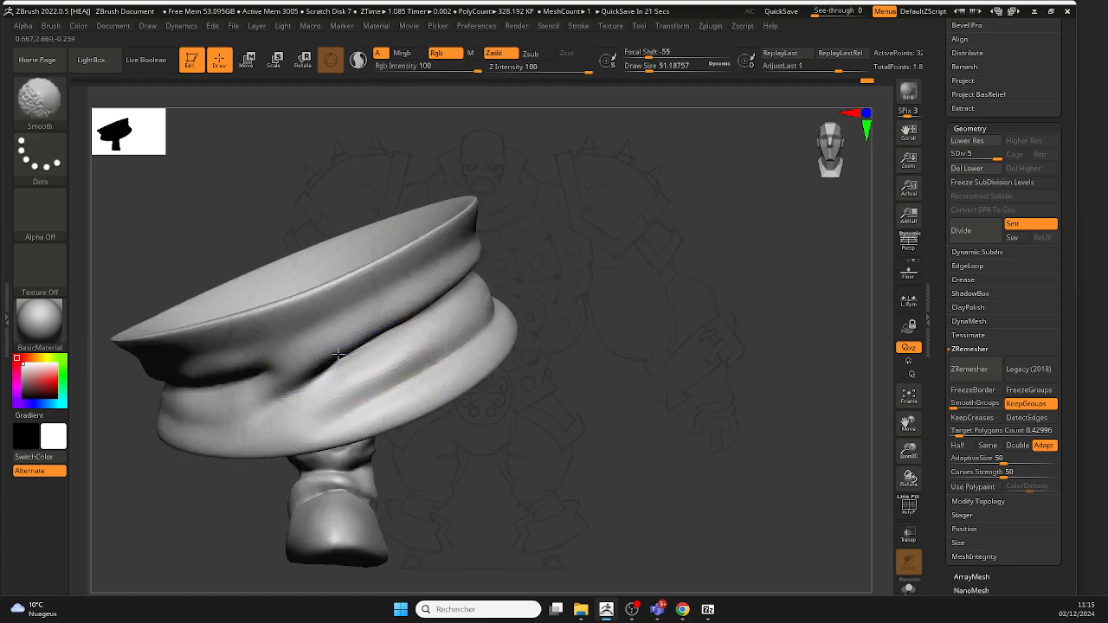
Step: Smooth the groove and the adjoining folds around the outer side of the cuff
right_drag(521, 257, 459, 309)
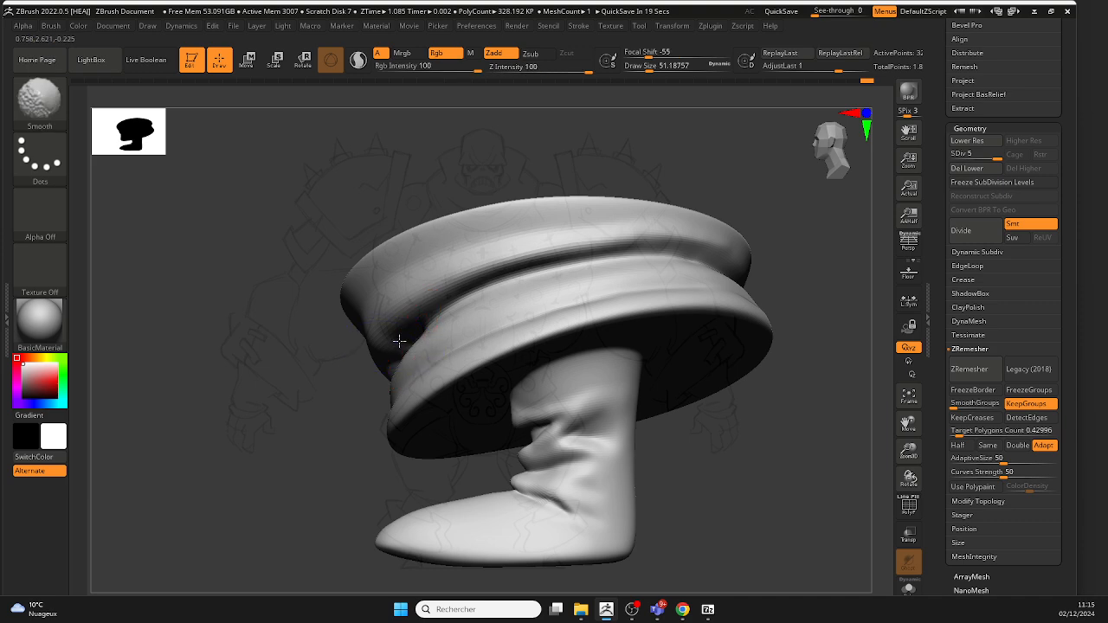
right_drag(693, 272, 706, 261)
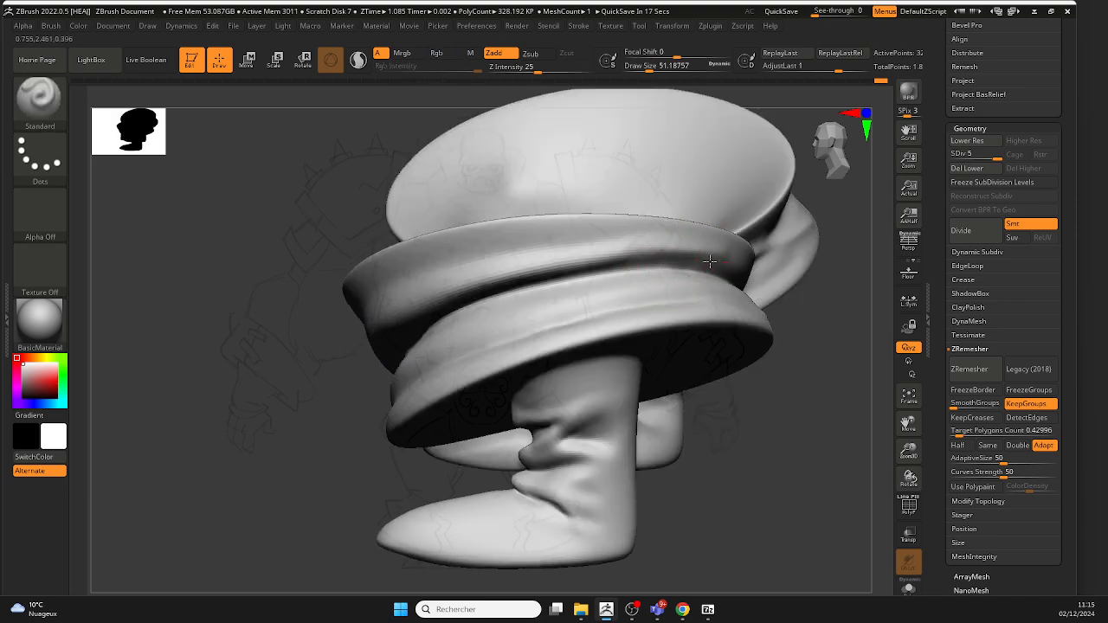
key(shift)
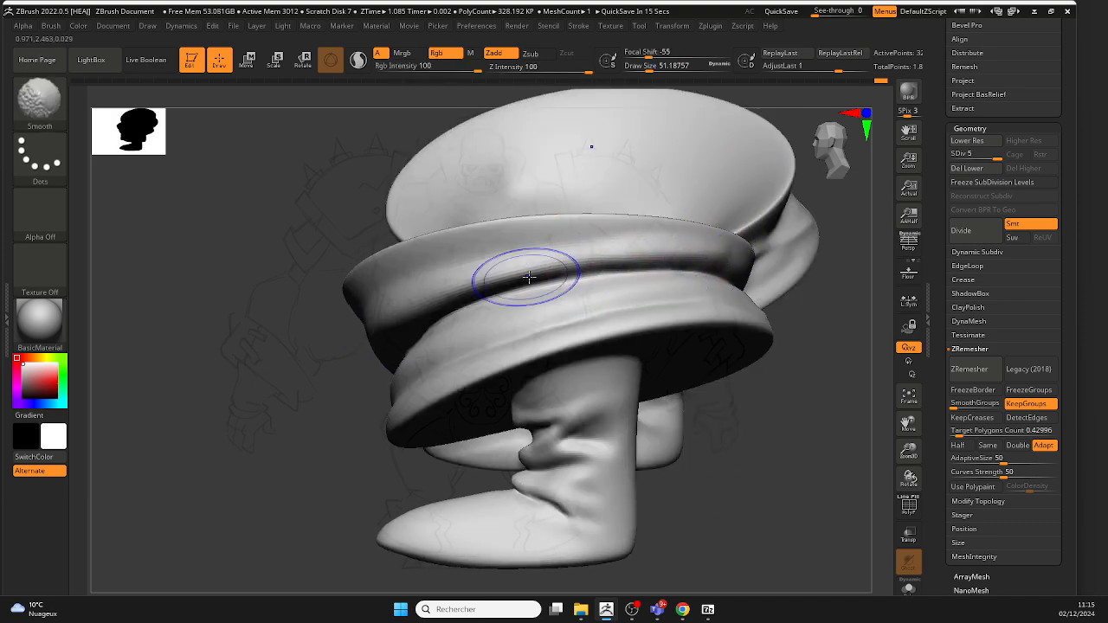
shift+drag(529, 277, 613, 265)
mouse_move(683, 352)
shift+right_down()
mouse_move(757, 436)
mouse_move(688, 401)
mouse_move(595, 377)
shift+right_up()
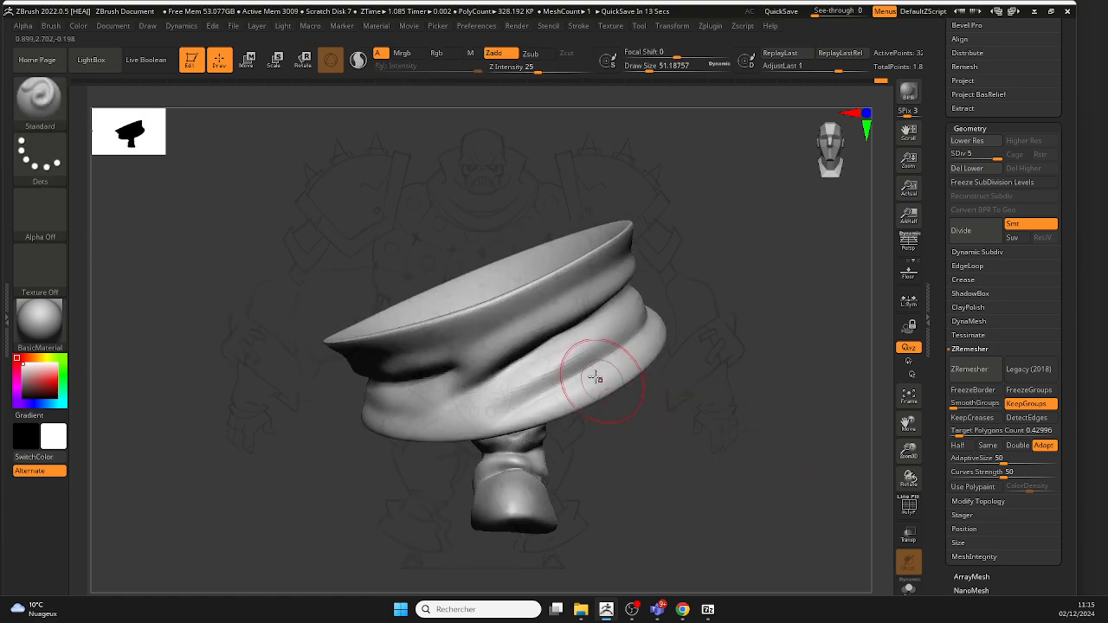
key(shift)
Step: Select the DamStandard brush and set its draw size to about 25 for detailing the boot's toe
ctrl+right_drag(527, 340, 666, 407)
mouse_move(667, 407)
right_down()
mouse_move(619, 436)
mouse_move(670, 424)
right_up()
mouse_move(670, 424)
ctrl+right_down()
mouse_move(729, 459)
mouse_move(657, 413)
mouse_move(549, 470)
mouse_move(511, 391)
mouse_move(361, 361)
ctrl+right_up()
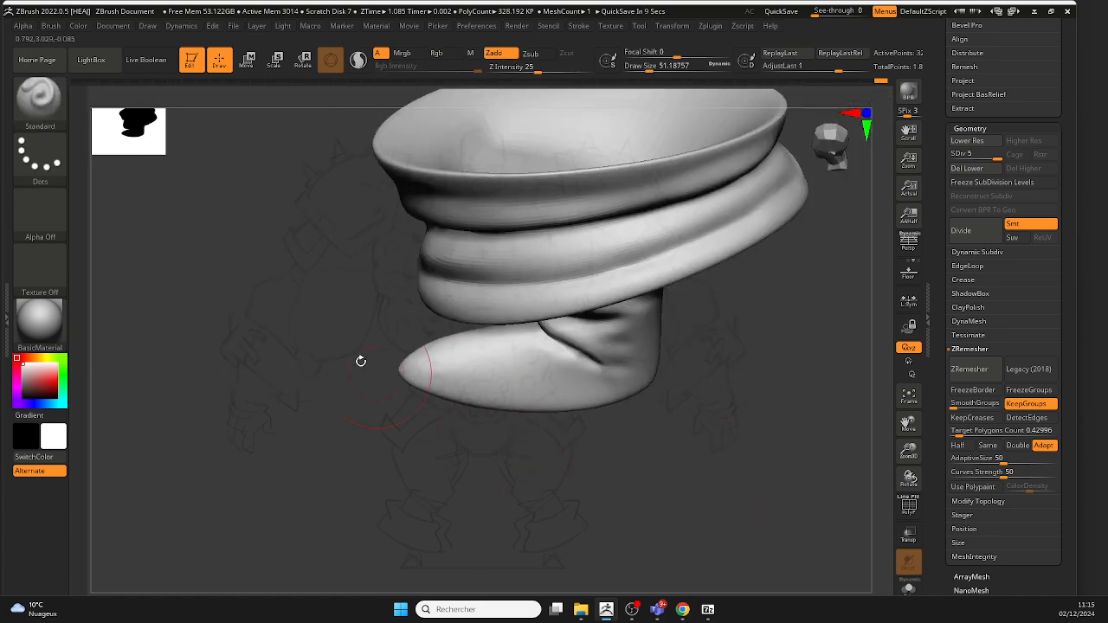
click(46, 108)
key(d)
click(551, 275)
right_drag(485, 472, 465, 416)
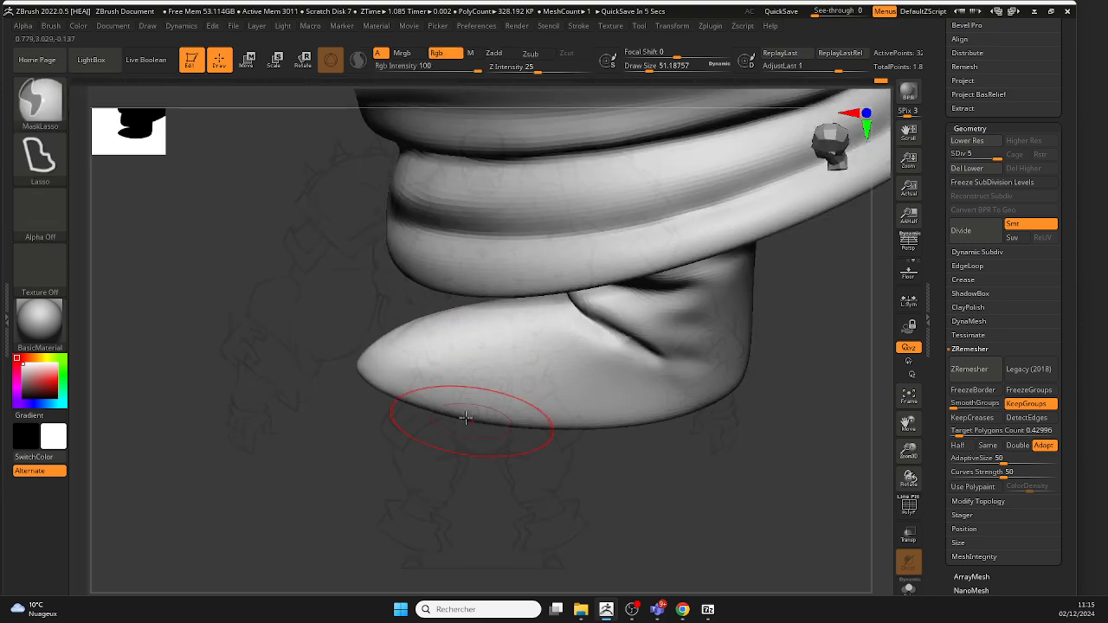
key(space)
Step: Try to carve a crease across the boot's toe
drag(464, 372, 450, 367)
right_drag(454, 403, 461, 475)
drag(449, 307, 462, 343)
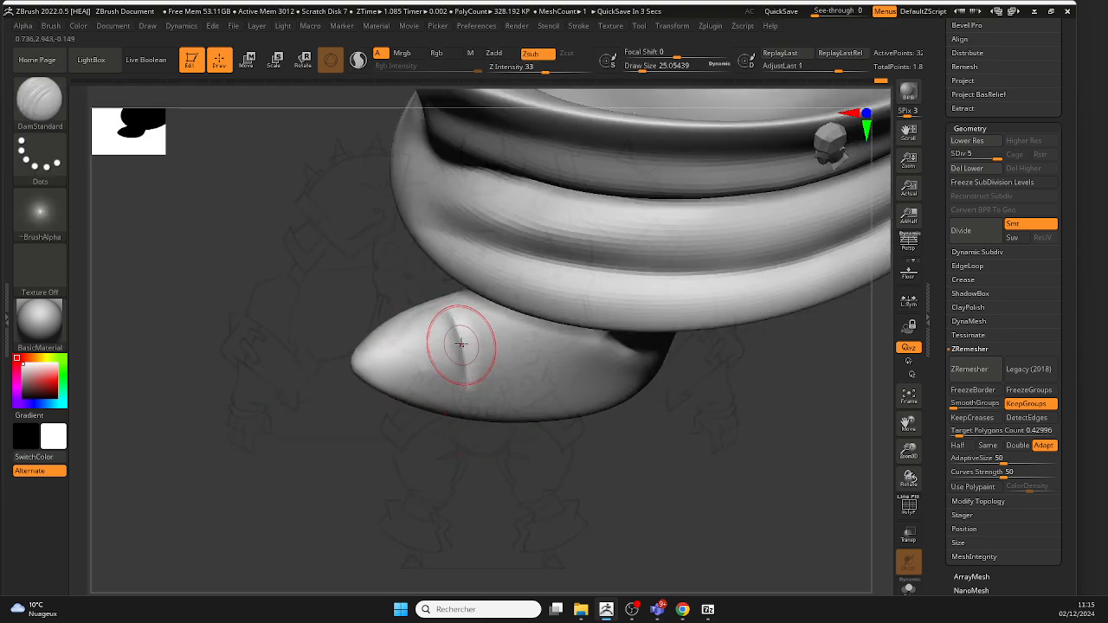
key(ctrl+z)
Step: Isolate the lower foot of the boot by hiding the cuff and ankle
mouse_move(460, 348)
right_down()
mouse_move(430, 305)
mouse_move(454, 352)
mouse_move(432, 317)
mouse_move(517, 353)
right_up()
right_drag(766, 316, 618, 364)
ctrl+shift+drag(674, 449, 424, 332)
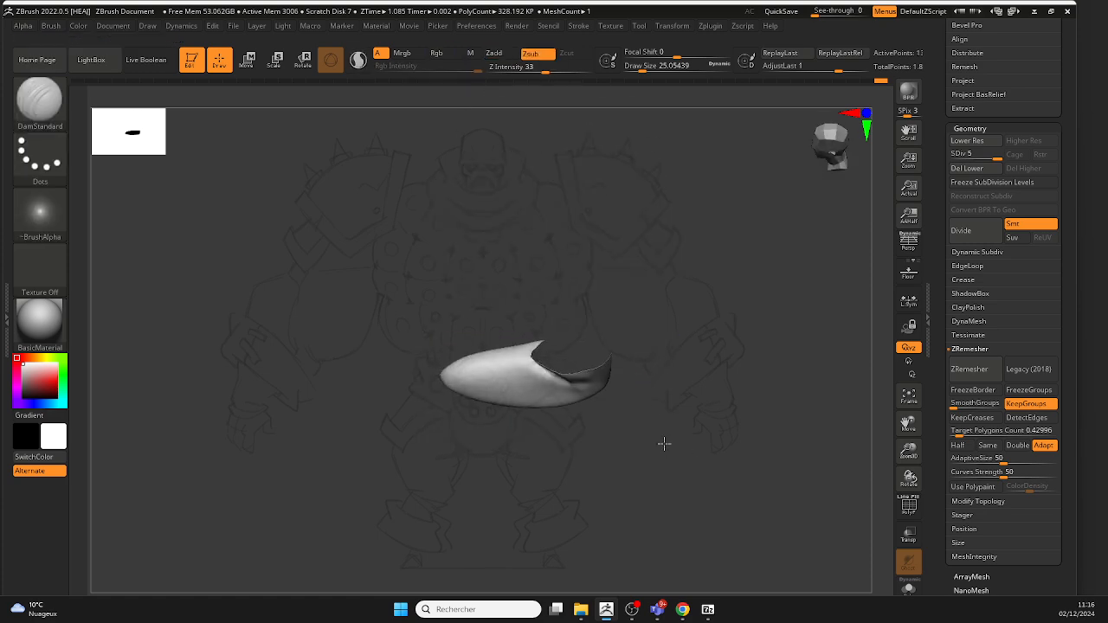
ctrl+shift+click(678, 395)
right_drag(710, 399, 702, 458)
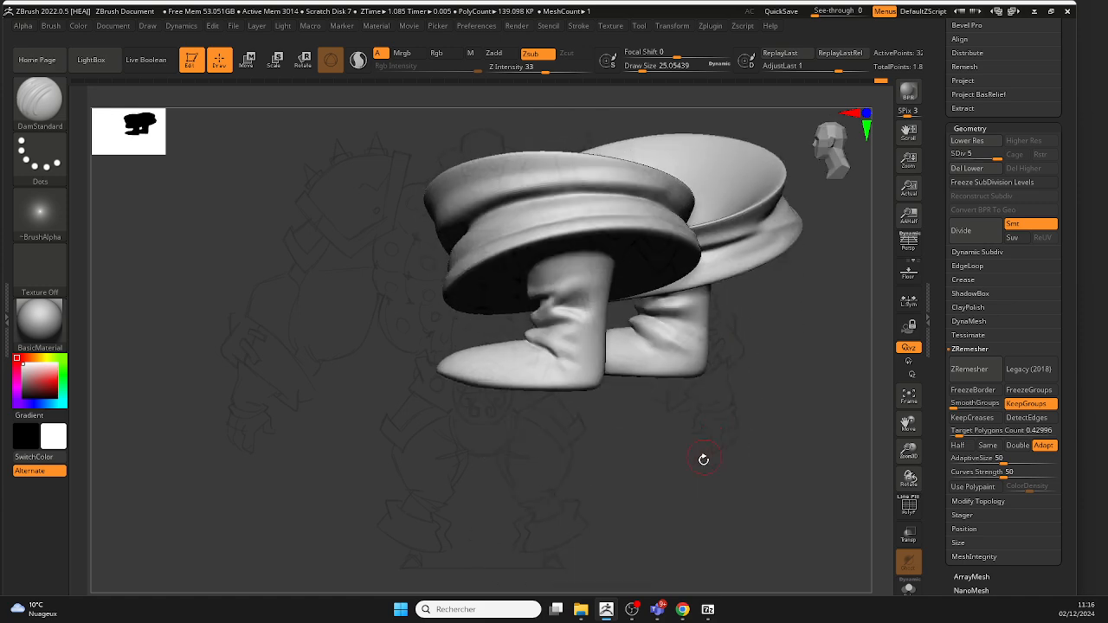
ctrl+shift+drag(713, 485, 418, 335)
shift+right_drag(490, 493, 597, 441)
ctrl+shift+click(637, 425)
ctrl+shift+drag(676, 460, 407, 329)
mouse_move(514, 346)
ctrl+right_down()
mouse_move(518, 429)
mouse_move(494, 450)
mouse_move(509, 446)
mouse_move(497, 353)
ctrl+right_up()
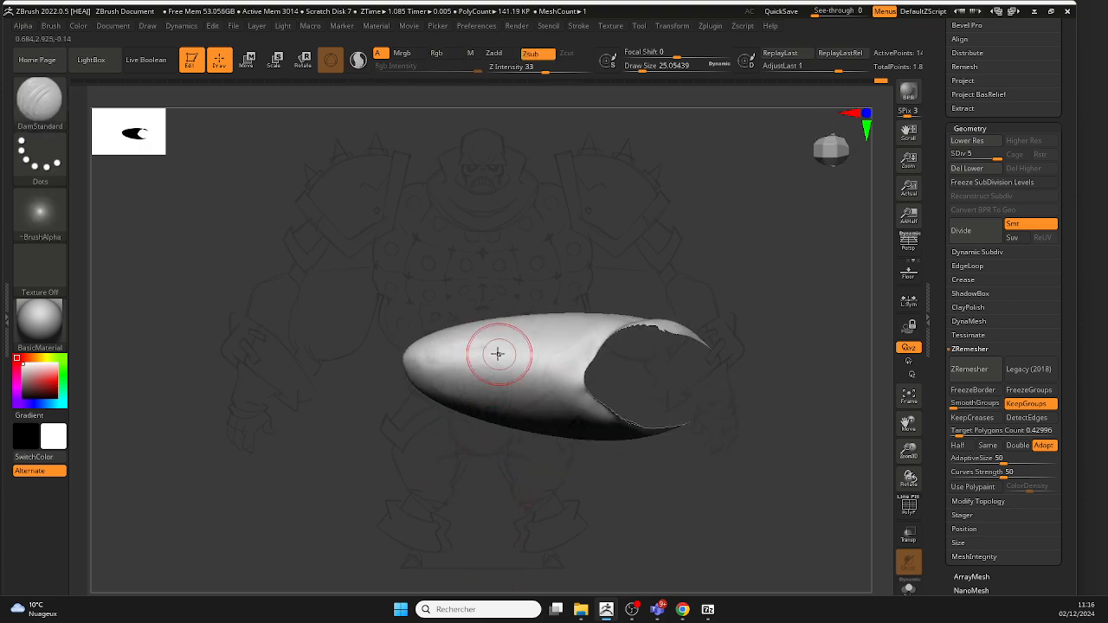
Step: Try to carve two parallel creases across the top of the toe with DamStandard and smooth them
right_drag(470, 437, 477, 355)
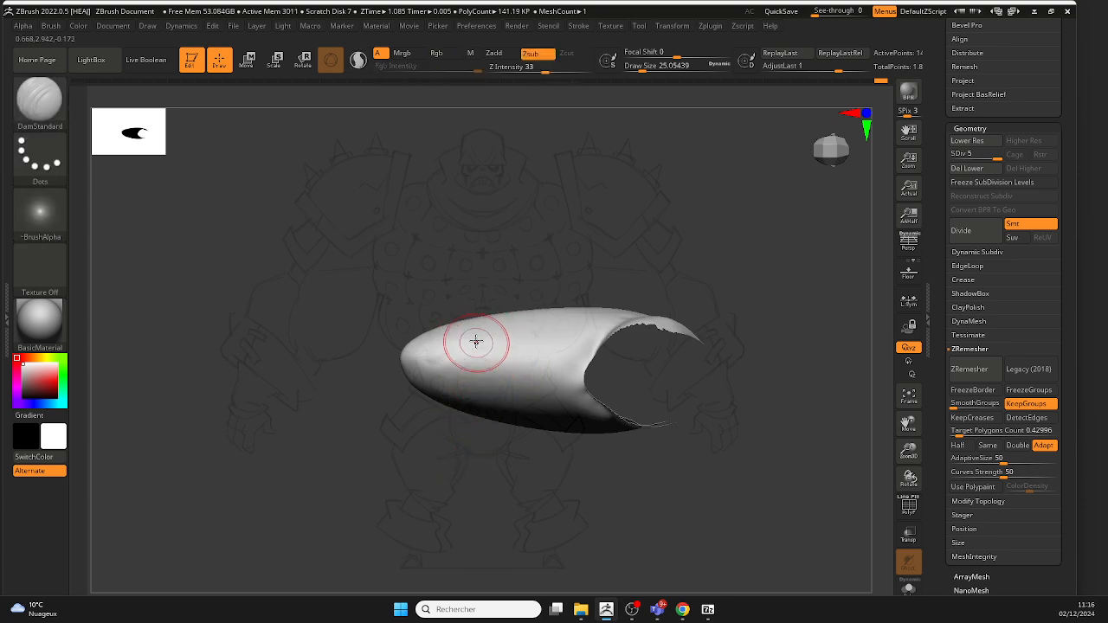
right_drag(514, 312, 489, 348)
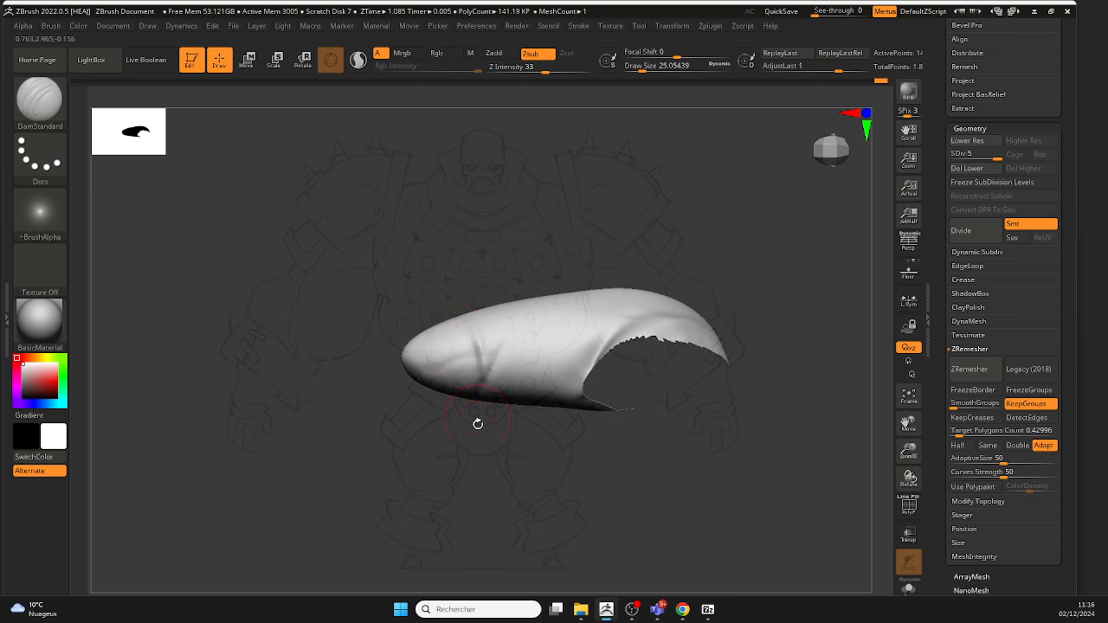
right_drag(478, 423, 494, 366)
key(ctrl)
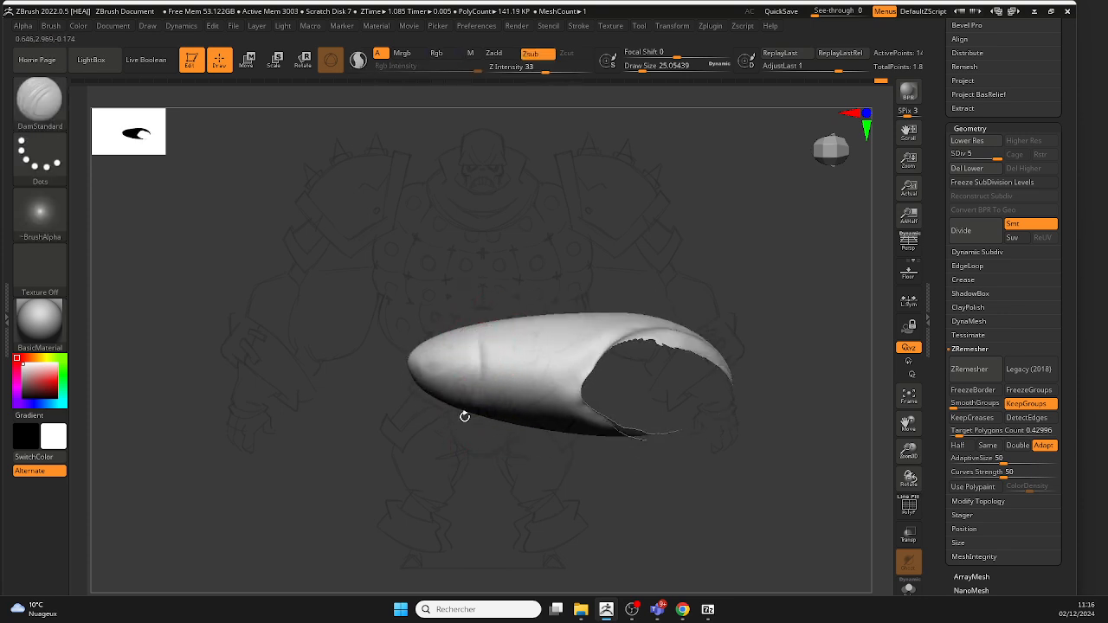
mouse_move(489, 426)
right_down()
mouse_move(470, 338)
mouse_move(479, 375)
mouse_move(486, 344)
right_up()
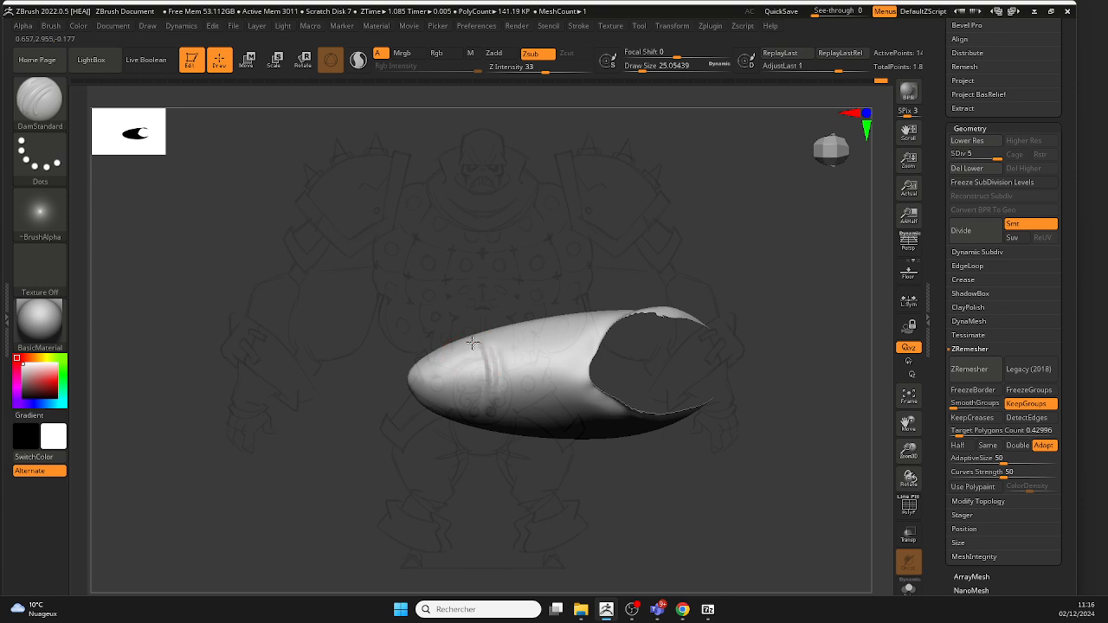
right_drag(500, 481, 486, 518)
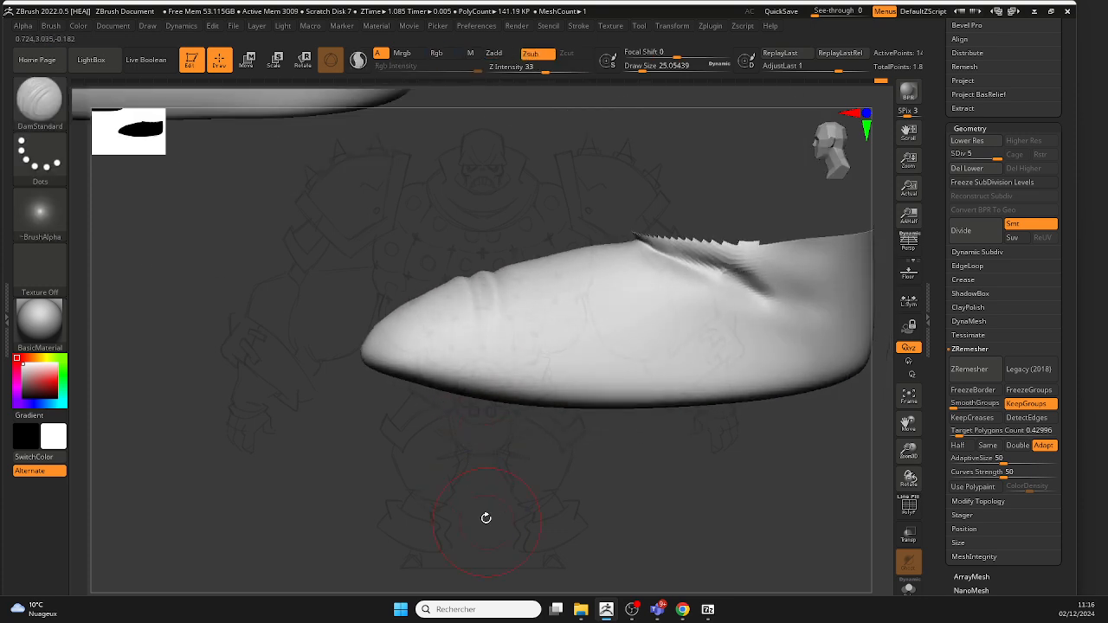
right_drag(474, 282, 490, 438)
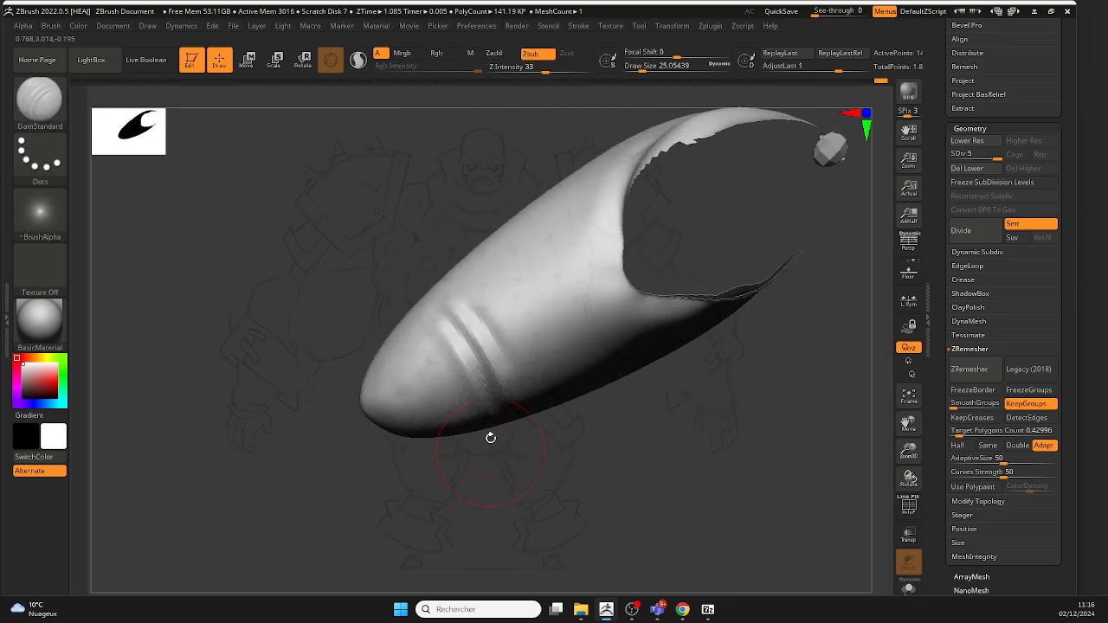
drag(465, 342, 453, 319)
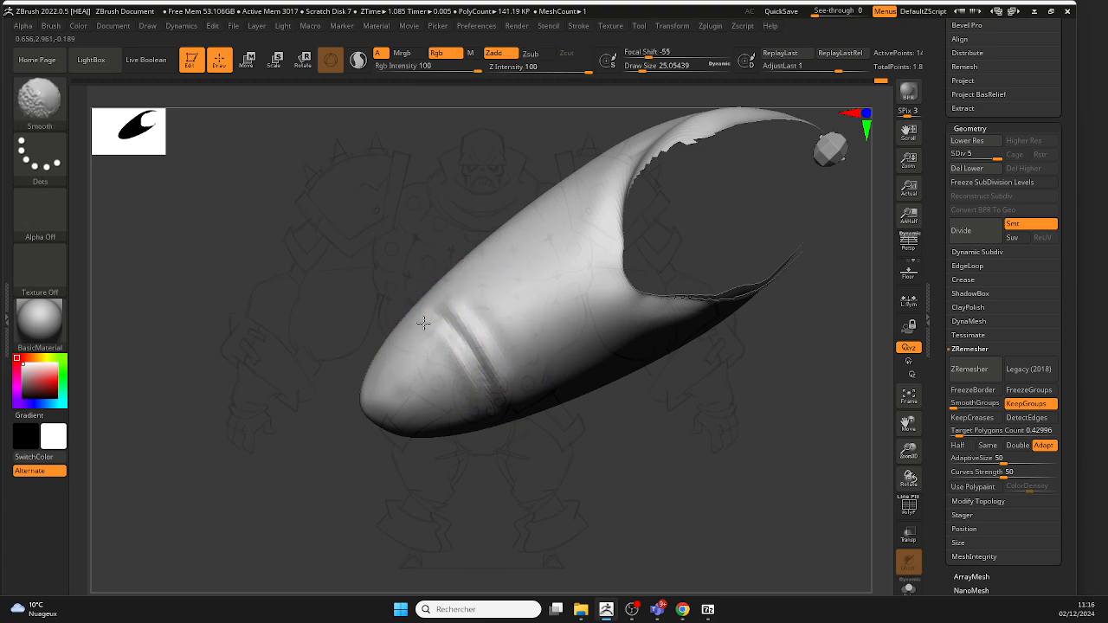
mouse_move(549, 504)
right_down()
mouse_move(494, 428)
mouse_move(532, 519)
mouse_move(561, 510)
mouse_move(586, 470)
mouse_move(517, 410)
right_up()
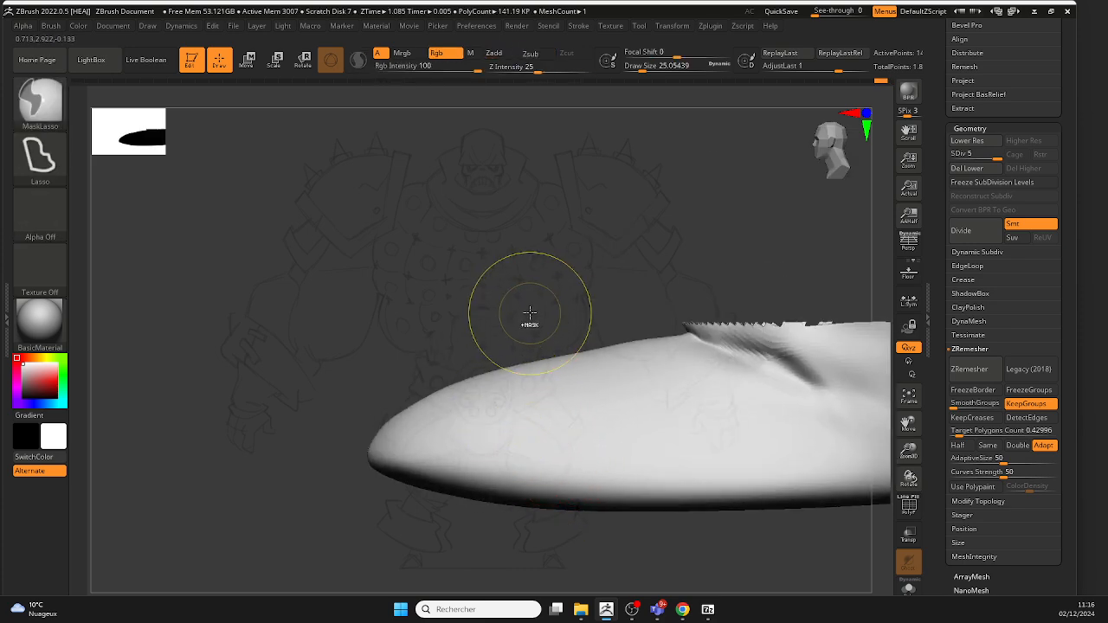
Step: Isolate the foot again, leaving a little more of the ankle visible
mouse_move(525, 321)
right_down()
mouse_move(522, 378)
mouse_move(569, 520)
mouse_move(490, 322)
right_up()
ctrl+shift+drag(739, 529, 465, 415)
ctrl+right_drag(502, 364, 526, 389)
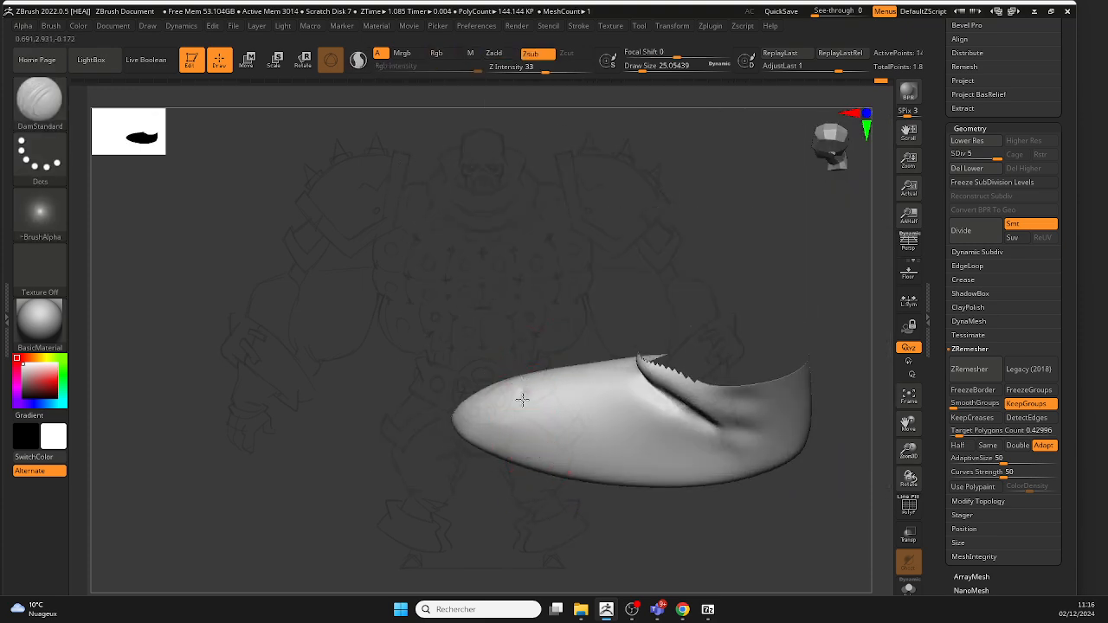
Step: Carve creases across the toe with DamStandard, undoing the stray first stroke, and lightly smooth them
right_drag(543, 450, 528, 387)
drag(535, 442, 545, 457)
key(ctrl+z)
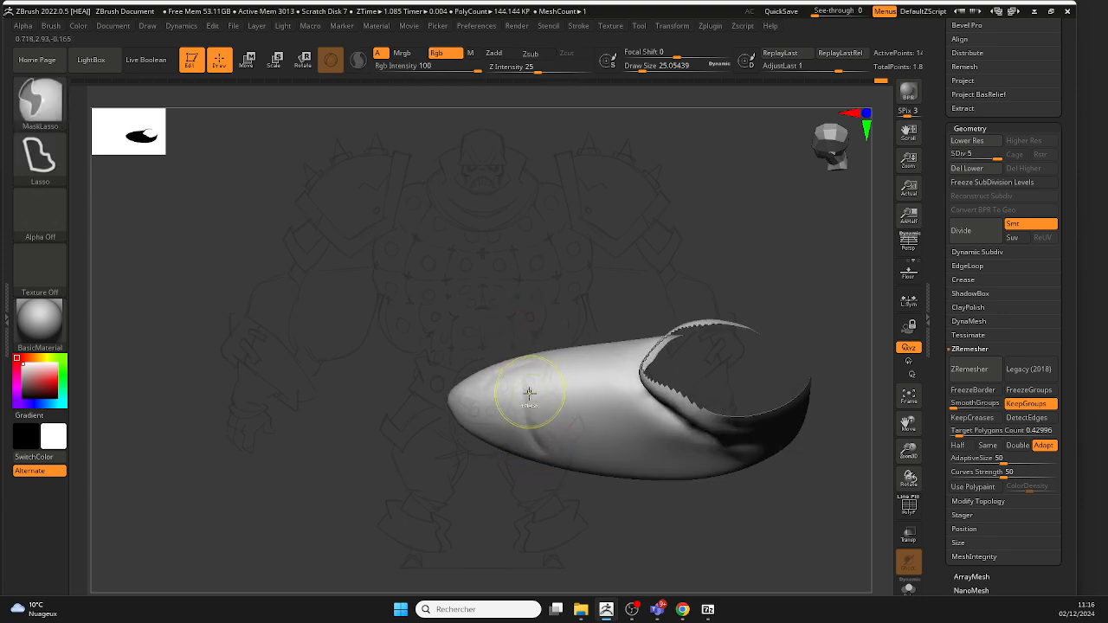
mouse_move(526, 398)
right_down()
mouse_move(532, 366)
mouse_move(527, 412)
right_up()
mouse_move(526, 362)
right_down()
mouse_move(532, 463)
mouse_move(515, 344)
right_up()
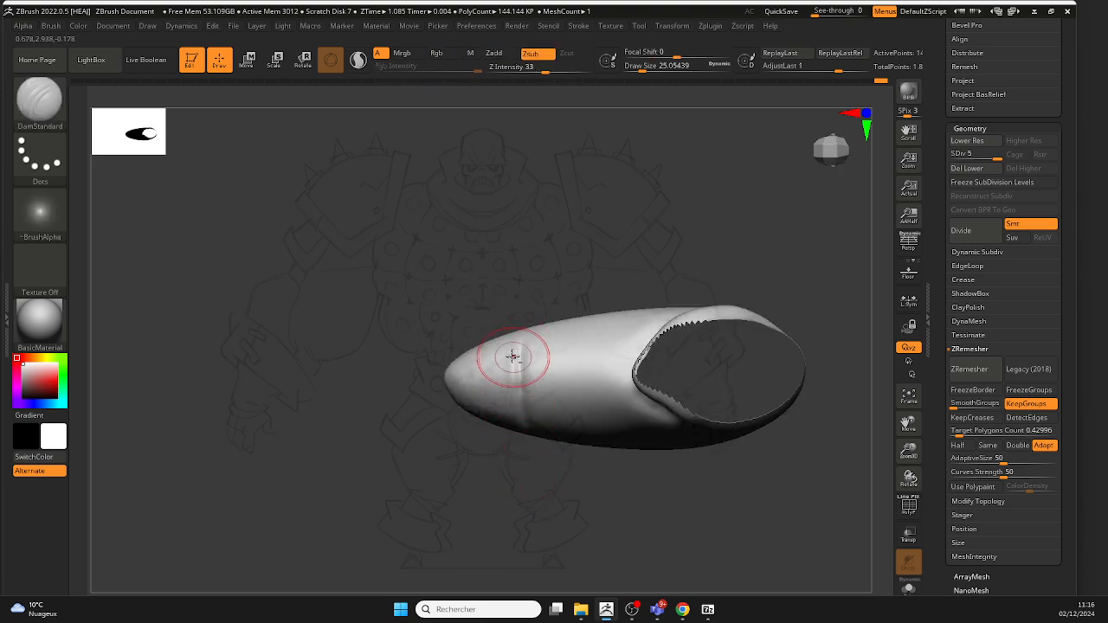
mouse_move(527, 469)
right_down()
mouse_move(511, 333)
mouse_move(514, 388)
right_up()
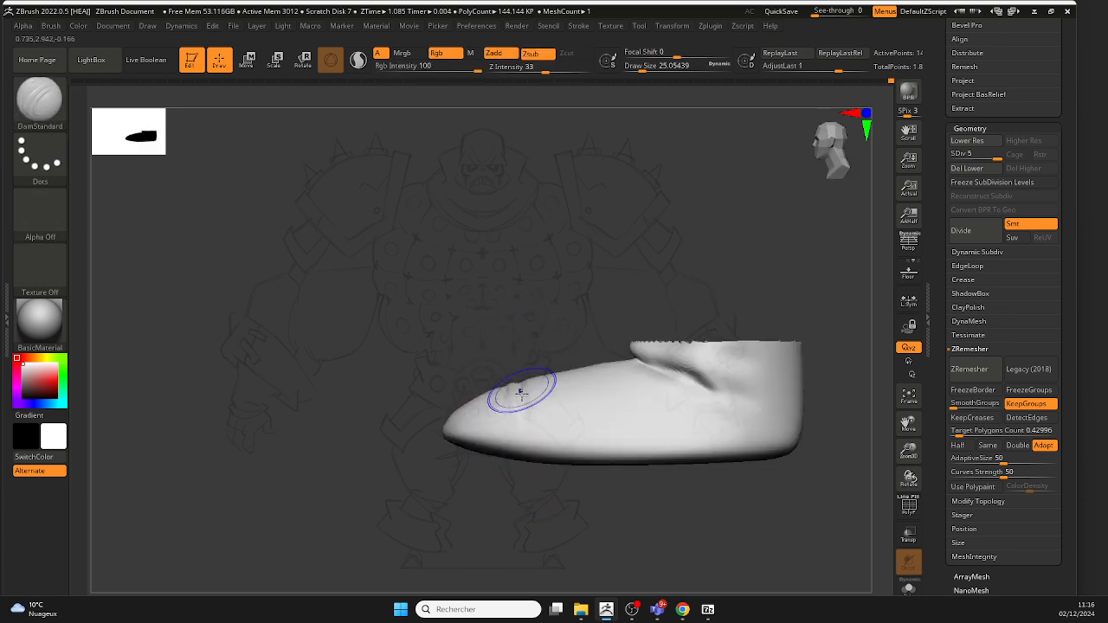
Step: Set the DamStandard draw size to about 8 and sharpen the parallel creases across the toe
ctrl+right_drag(519, 433, 502, 406)
key(s)
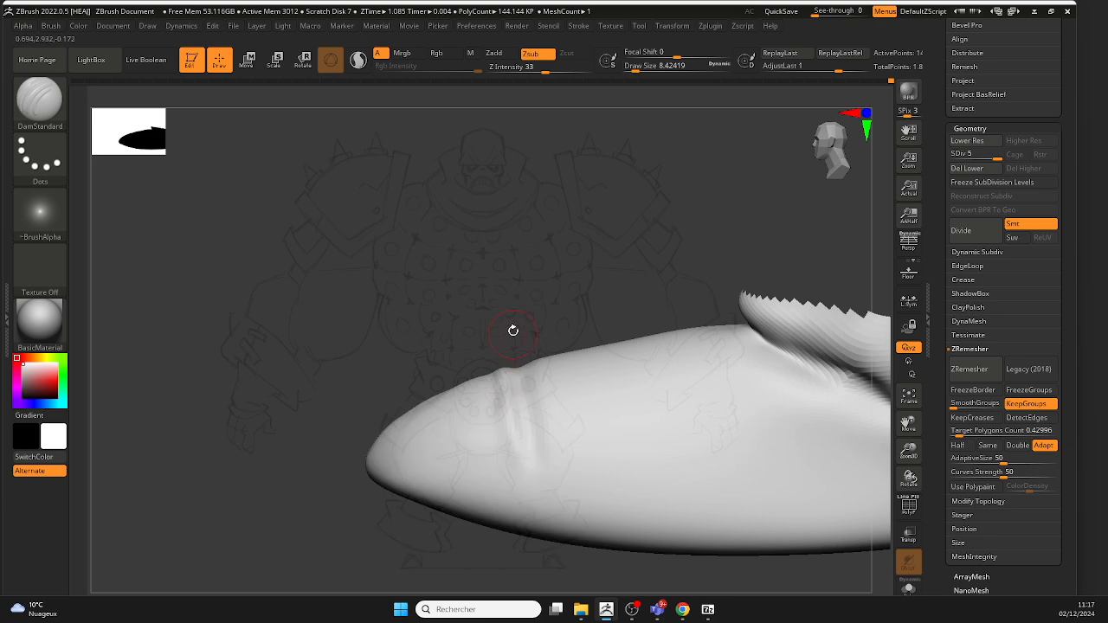
right_drag(512, 329, 525, 359)
drag(525, 321, 544, 474)
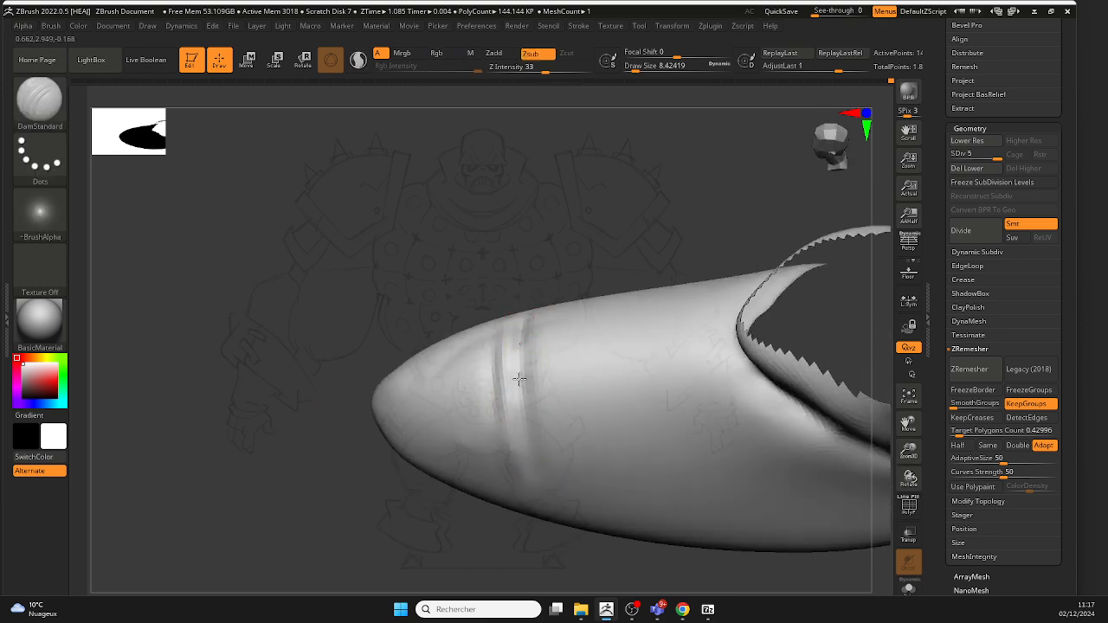
right_drag(487, 345, 482, 383)
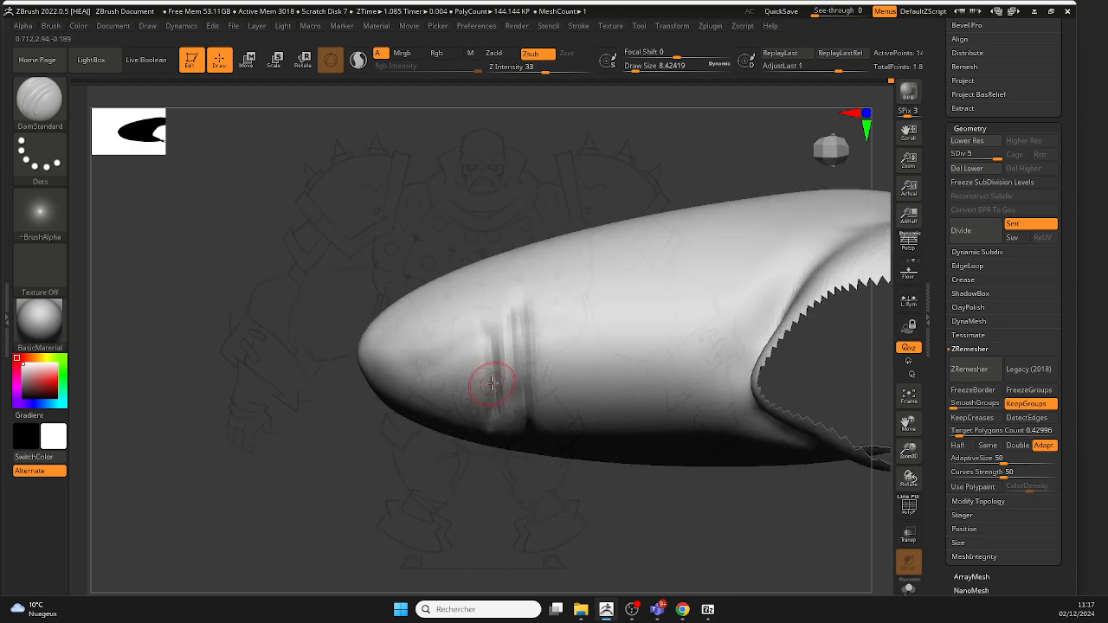
right_drag(482, 458, 497, 366)
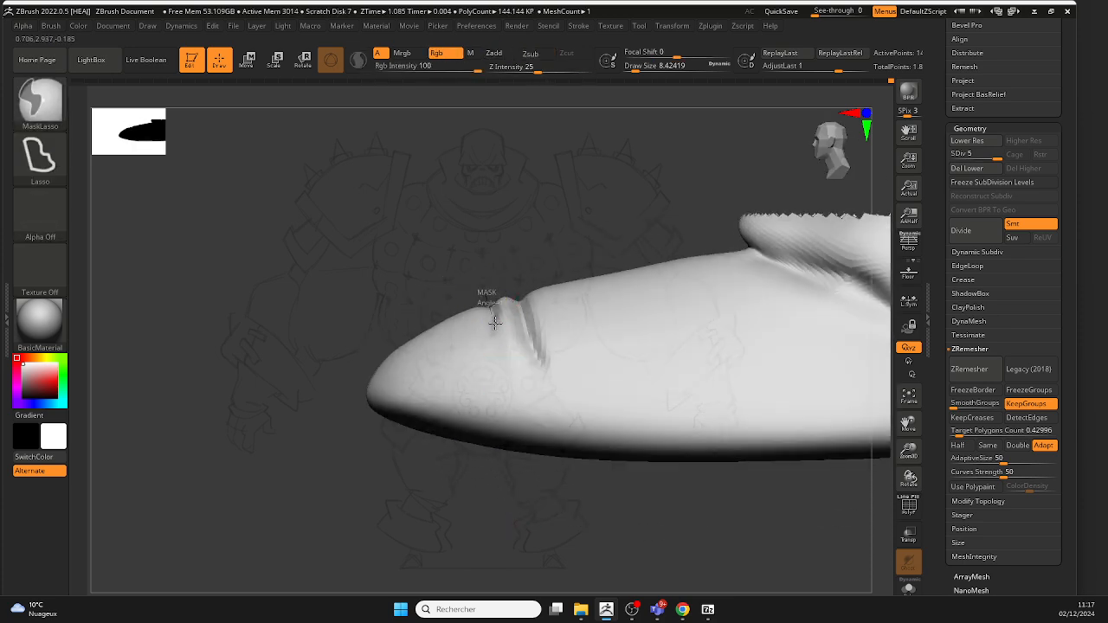
Step: Lasso-mask the narrow ridge between the parallel toe creases and invert the mask
ctrl+drag(489, 356, 543, 396)
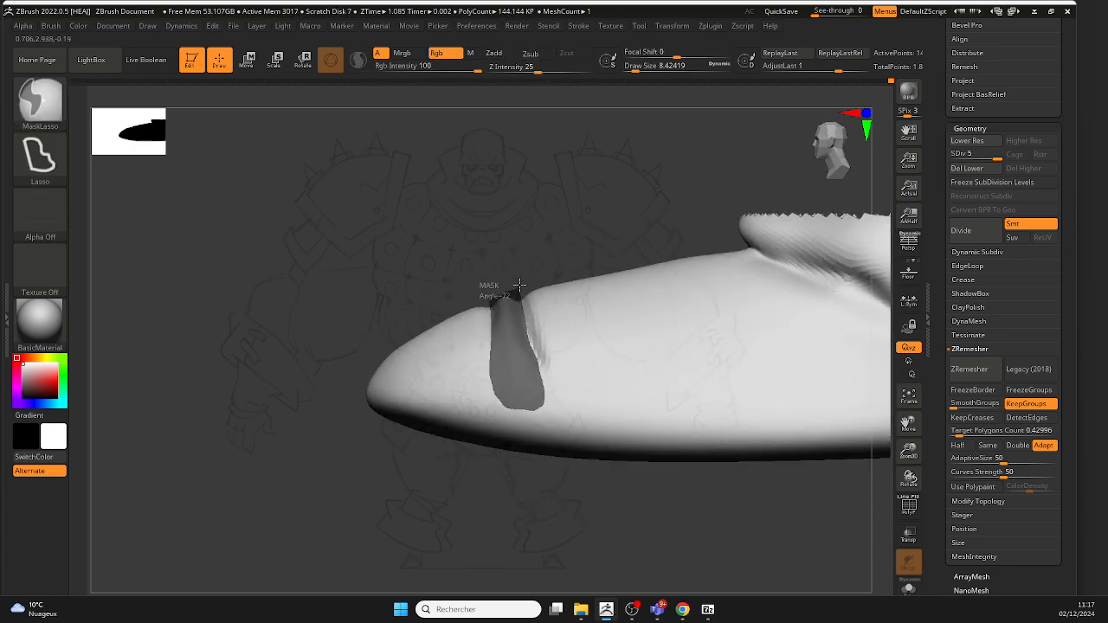
ctrl+drag(519, 284, 522, 283)
ctrl+click(318, 232)
Step: Try to pull the unmasked toe ridge upward with the Move brush at a draw size of about 62, then clear the mask
click(56, 119)
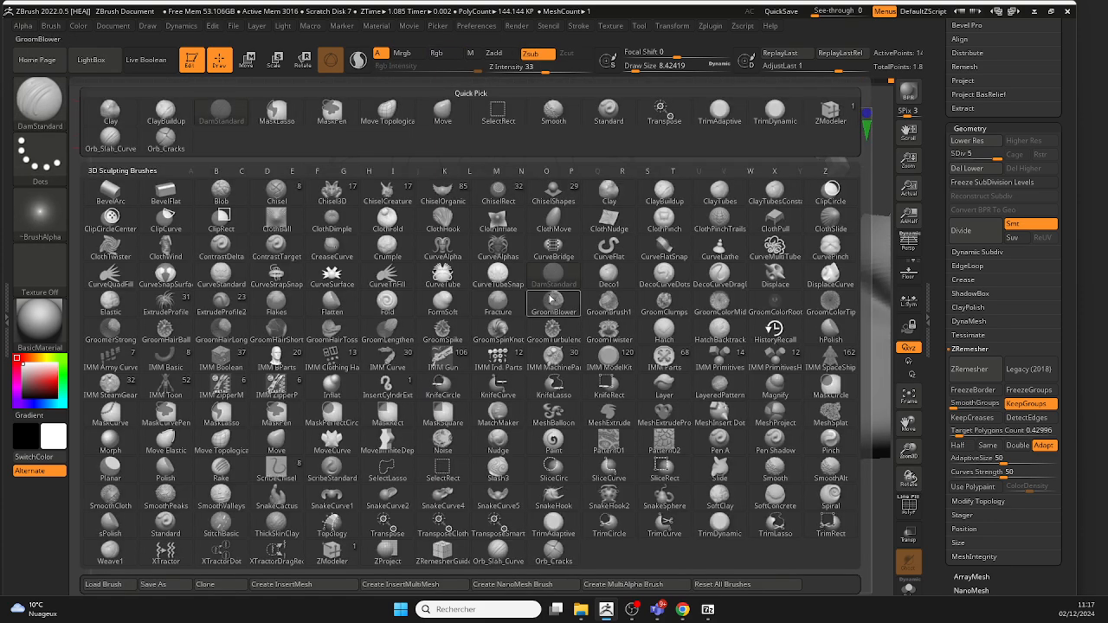
key(m)
click(283, 441)
key(space)
mouse_move(509, 314)
mouse_down()
mouse_move(523, 315)
mouse_move(508, 285)
mouse_up()
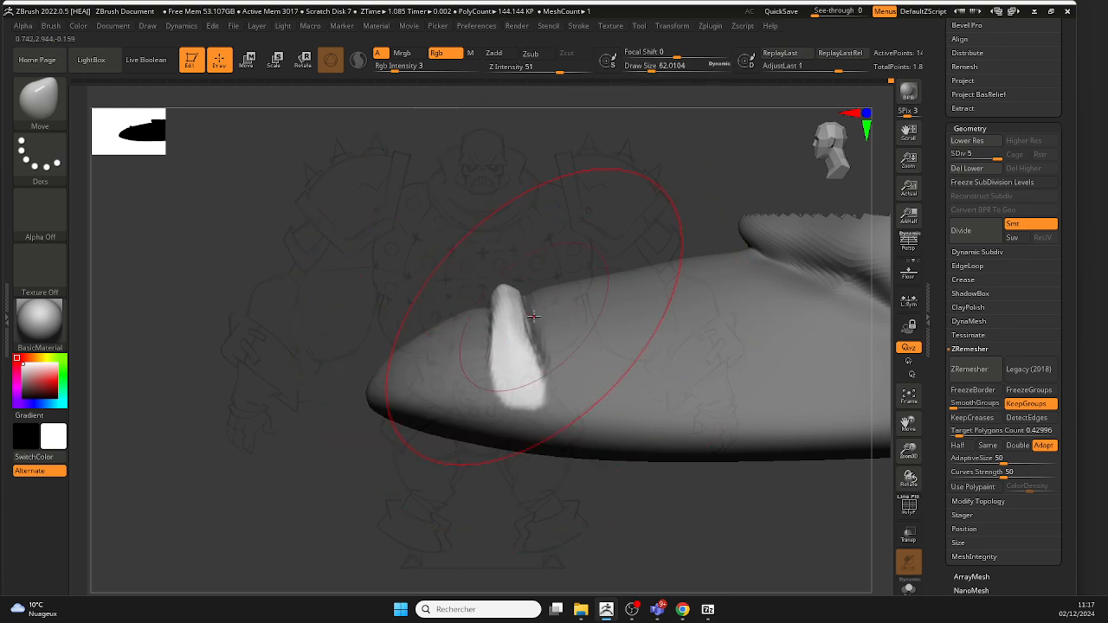
ctrl+drag(527, 243, 534, 262)
ctrl+right_drag(535, 262, 547, 286)
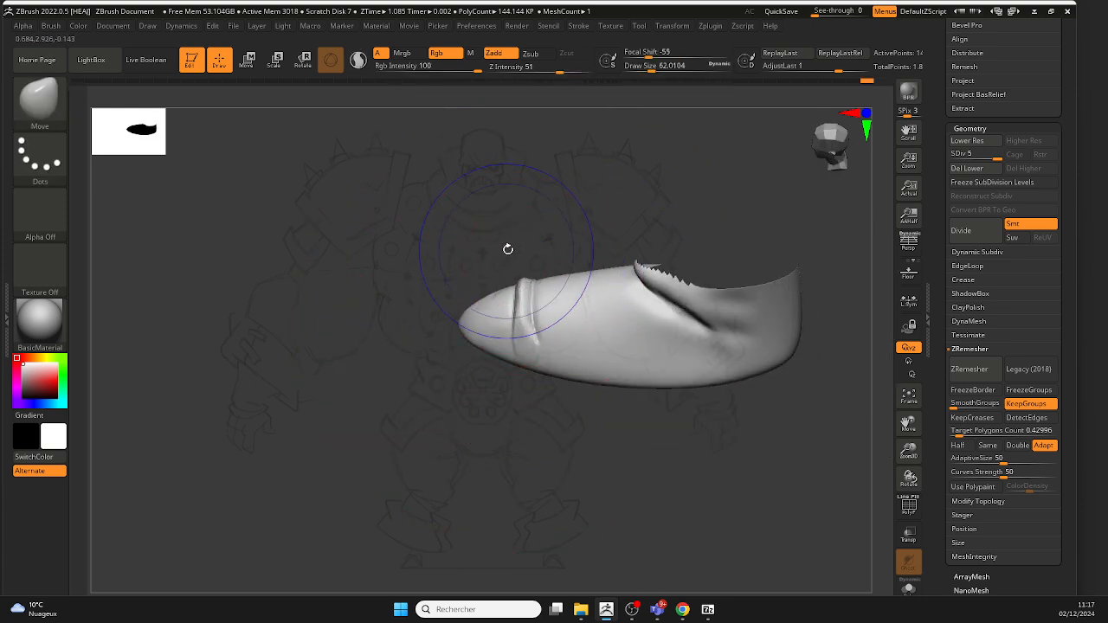
Step: Try to blend the raised toe fold into the surrounding surface with the Smooth brush
shift+right_drag(508, 250, 507, 268)
key(space)
mouse_move(542, 335)
mouse_down()
mouse_move(527, 334)
mouse_move(518, 308)
mouse_up()
right_drag(482, 269, 567, 279)
shift+drag(474, 322, 450, 320)
mouse_move(580, 322)
shift+right_down()
mouse_move(542, 361)
mouse_move(567, 392)
shift+right_up()
Step: Set the Move draw size to about 33, reshape the toe fold and soften its ends
ctrl+right_drag(614, 445, 425, 344)
key(s)
click(429, 344)
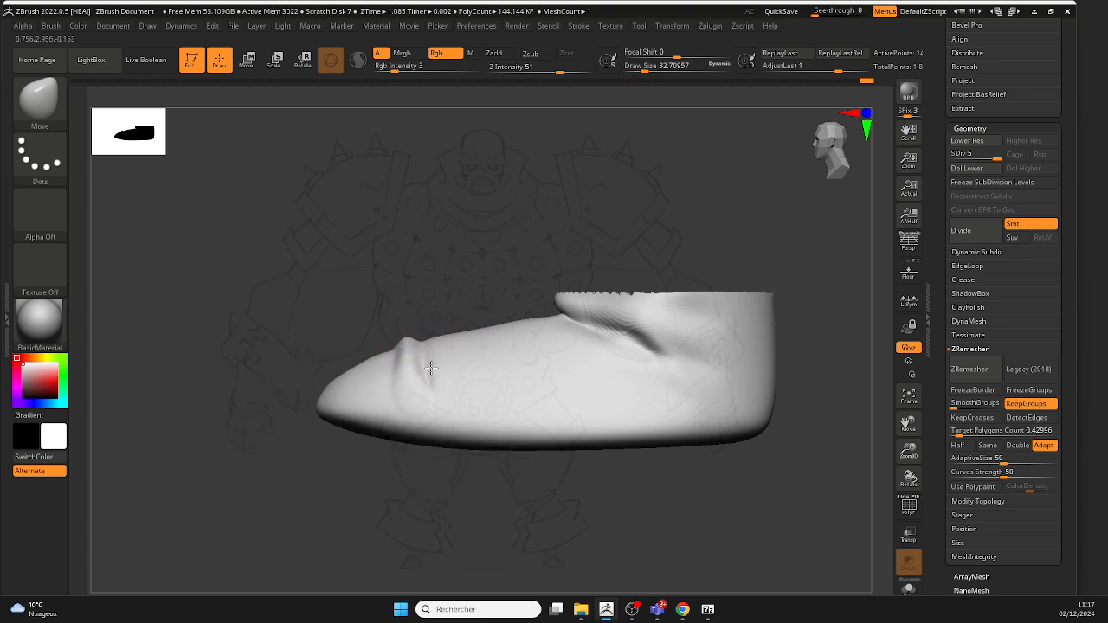
drag(431, 369, 429, 361)
right_drag(359, 323, 525, 323)
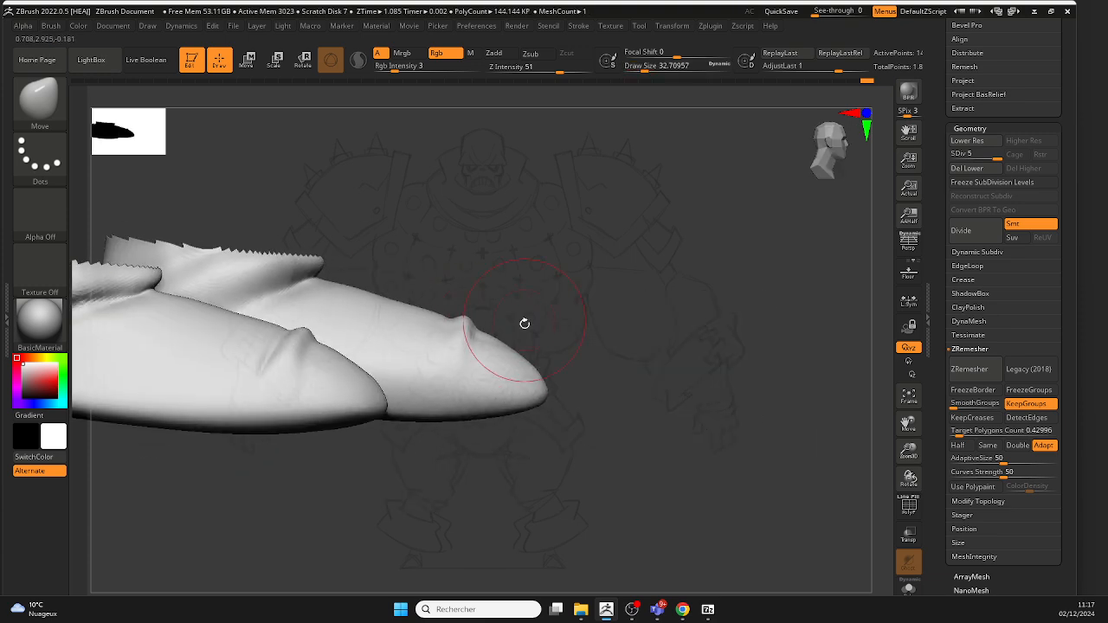
right_drag(563, 281, 425, 313)
shift+drag(545, 349, 518, 330)
right_drag(415, 289, 467, 350)
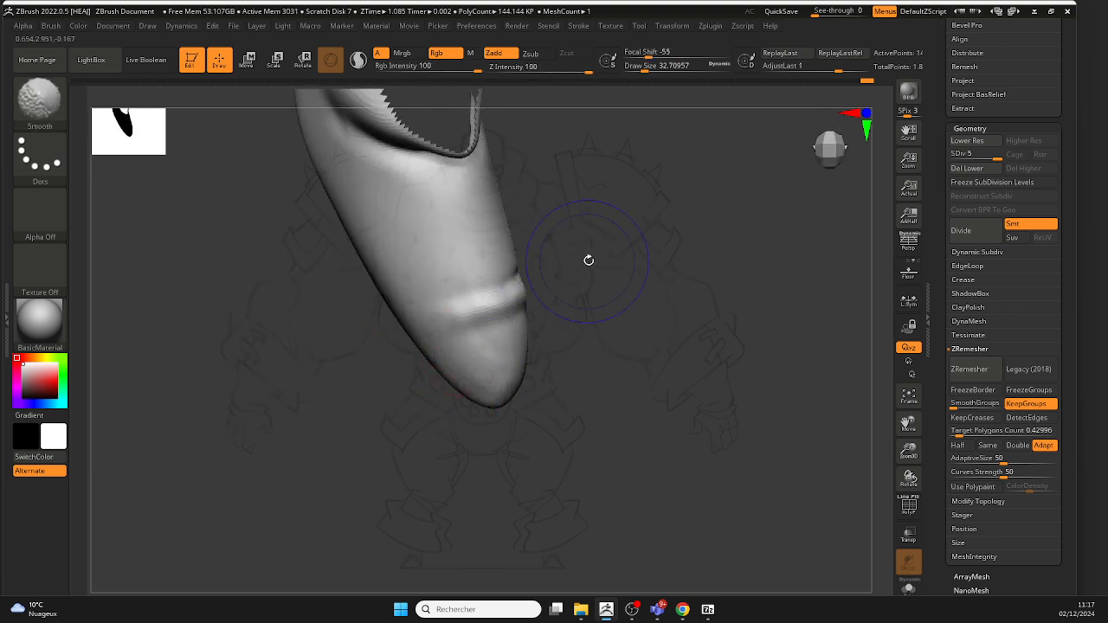
shift+right_drag(589, 260, 578, 201)
right_drag(686, 371, 560, 368)
Step: Isolate a narrow strip in front of the toe fold using lasso masks and mask inversion
mouse_move(431, 297)
ctrl+mouse_down()
mouse_move(440, 356)
mouse_move(475, 294)
ctrl+mouse_up()
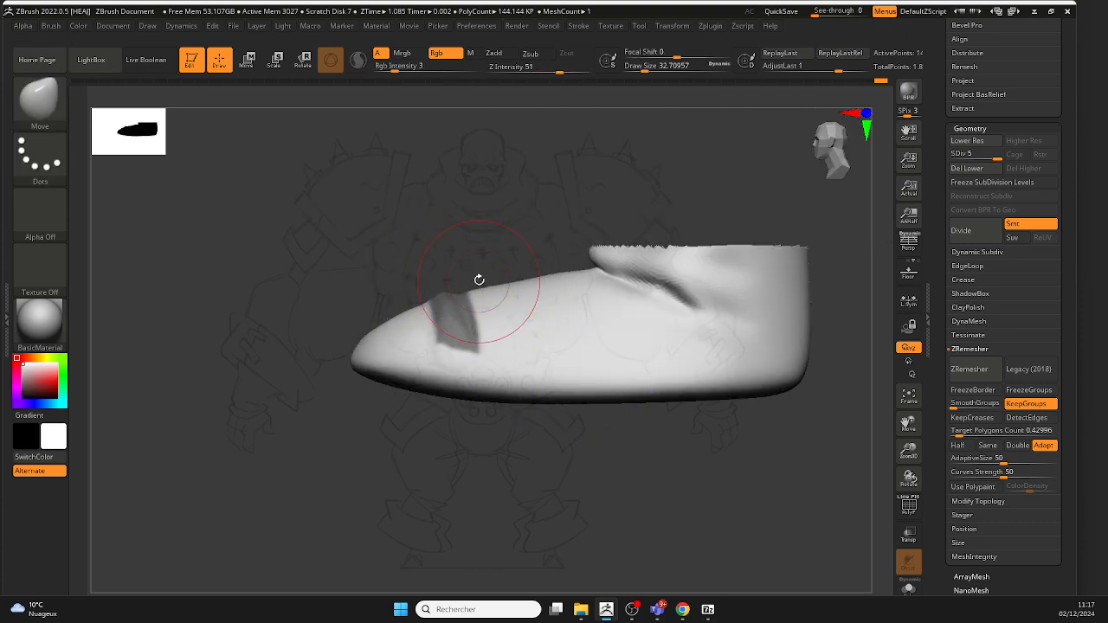
key(ctrl+i)
key(shift)
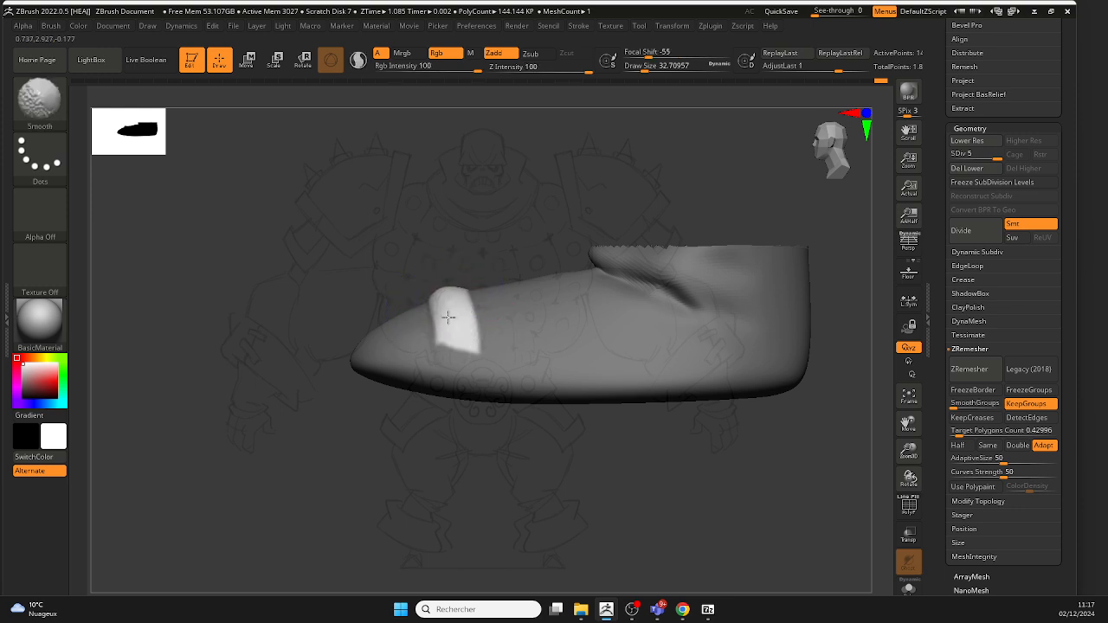
mouse_move(427, 286)
ctrl+mouse_down()
mouse_move(417, 291)
mouse_move(448, 336)
ctrl+mouse_up()
ctrl+click(442, 255)
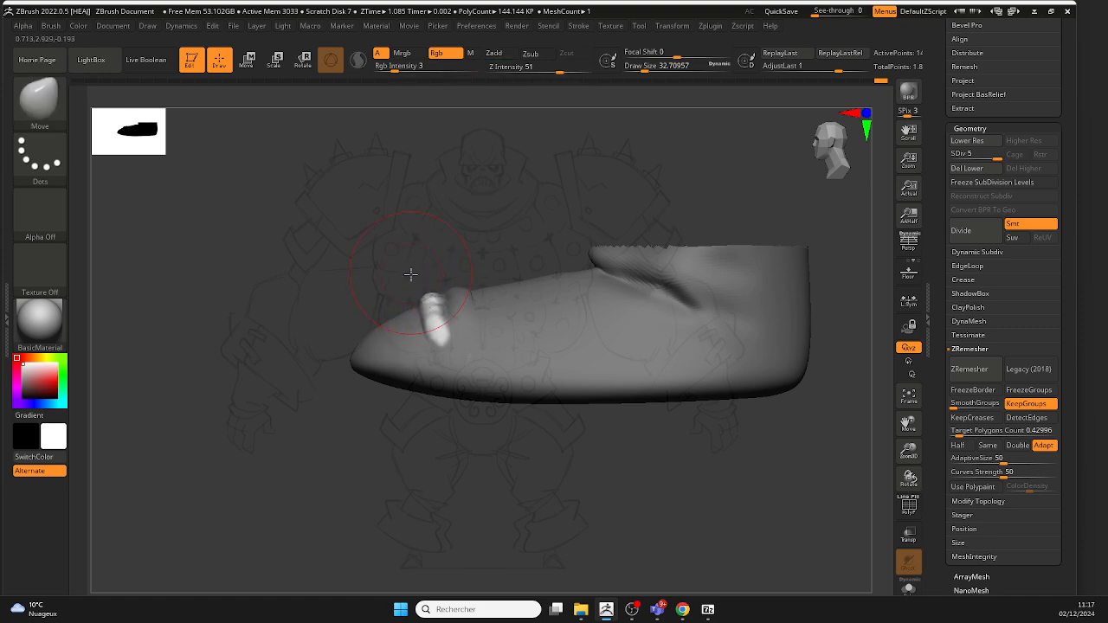
Step: Try to raise a second fold in front of the first with Move, clear the mask and smooth the result
shift+drag(413, 280, 376, 297)
drag(545, 416, 471, 431)
ctrl+drag(471, 431, 465, 435)
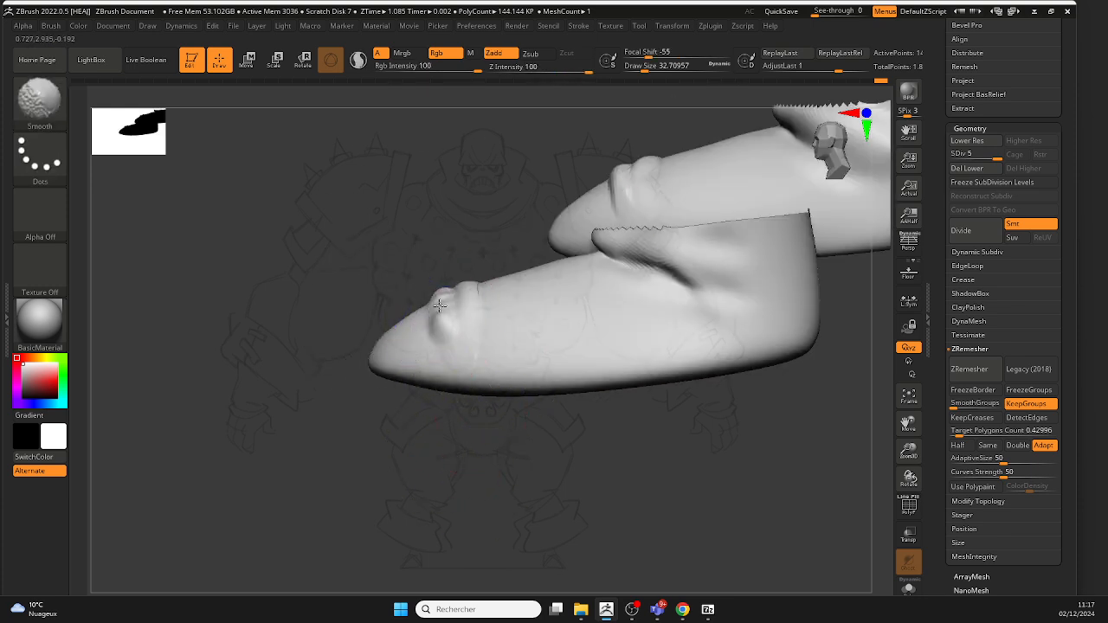
shift+drag(440, 306, 439, 296)
Step: Undo the toe fold work, stepping back through the undo history to before the parallel creases were carved
mouse_move(439, 305)
ctrl+right_down()
mouse_move(445, 341)
mouse_move(497, 414)
ctrl+right_up()
key(ctrl+z)
key(ctrl+z)
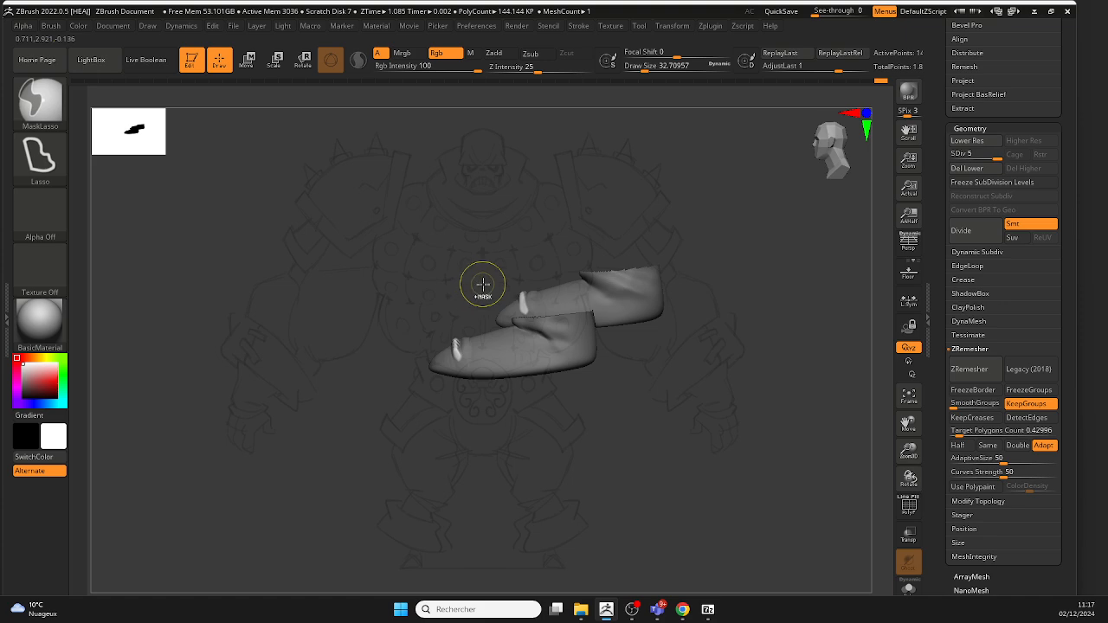
key(ctrl+z)
key(ctrl+z)
key(ctrl+z)
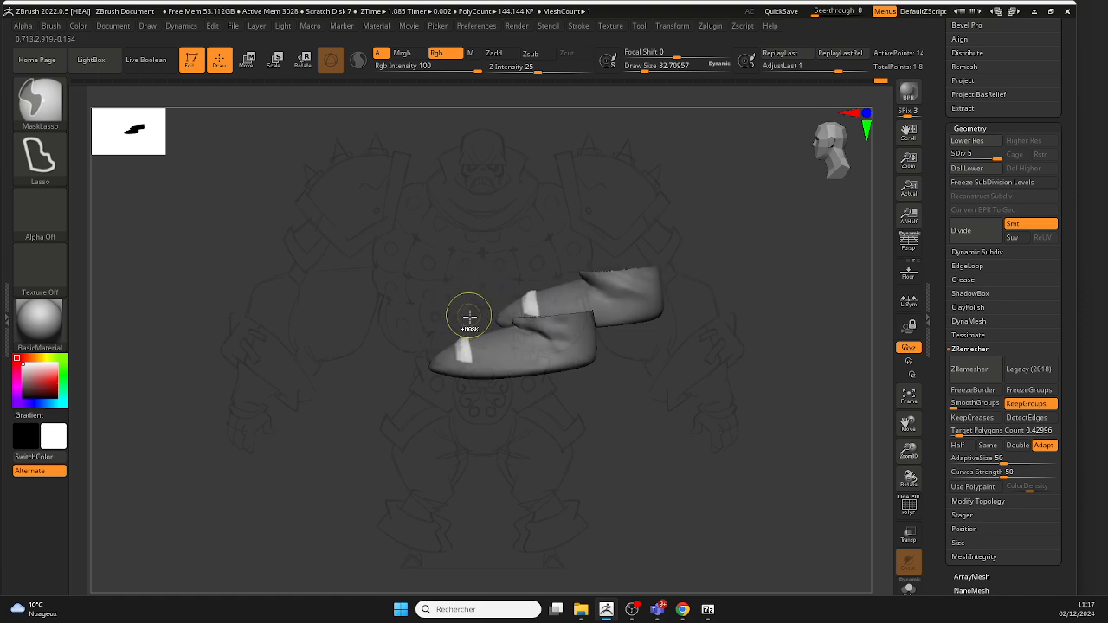
key(ctrl+z)
ctrl+right_drag(453, 336, 511, 413)
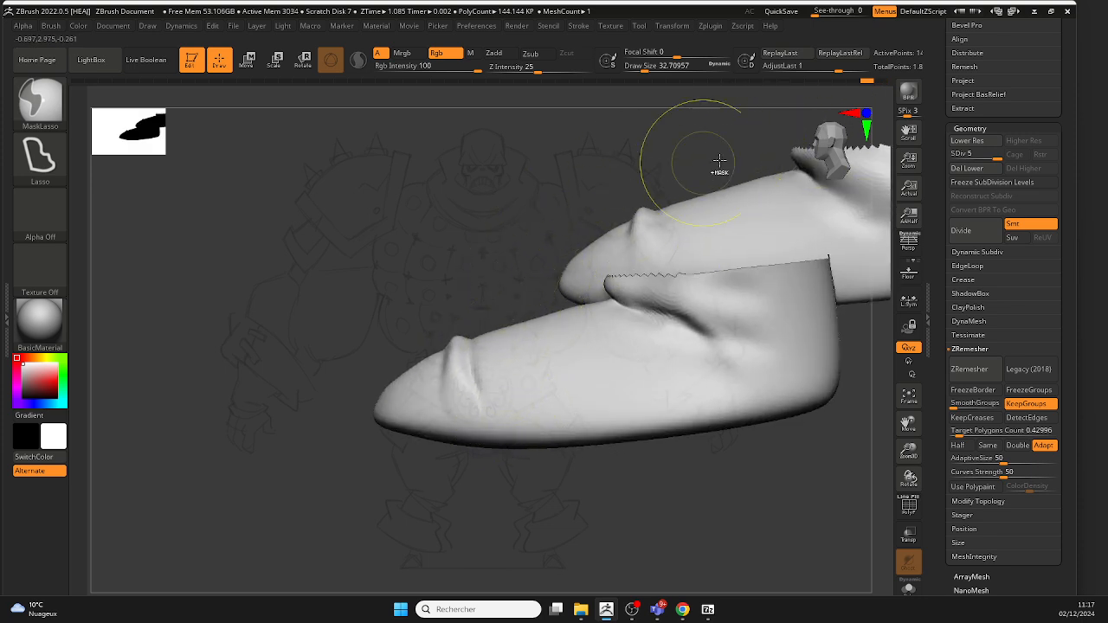
drag(866, 81, 853, 84)
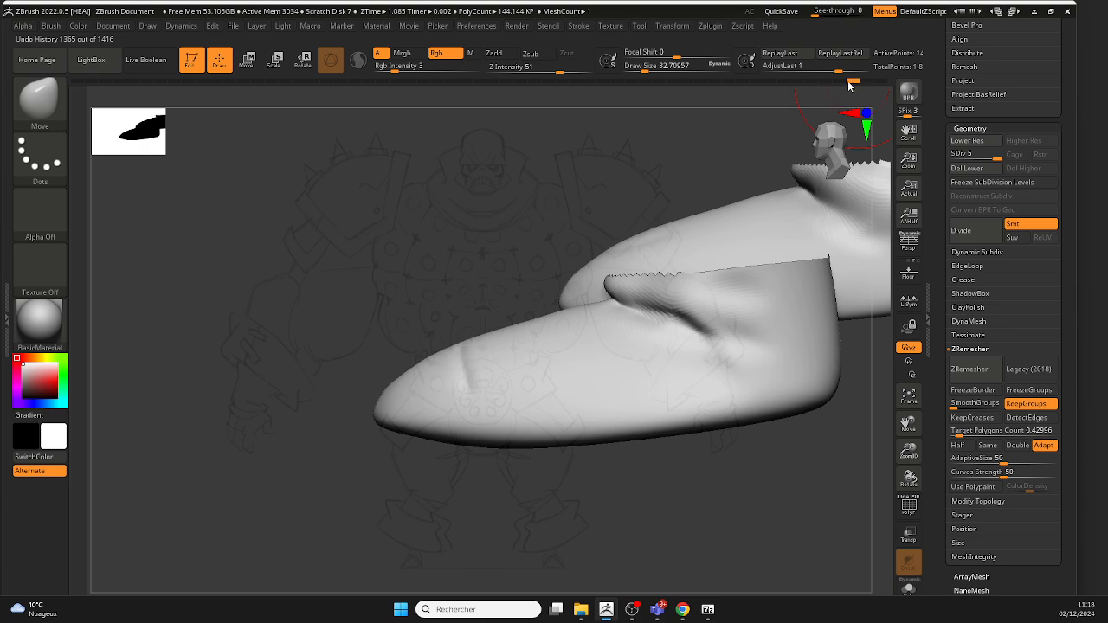
Step: Carve a crease across the toe with DamStandard at a draw size of about 23, accepting removal of the newer undo history
click(53, 116)
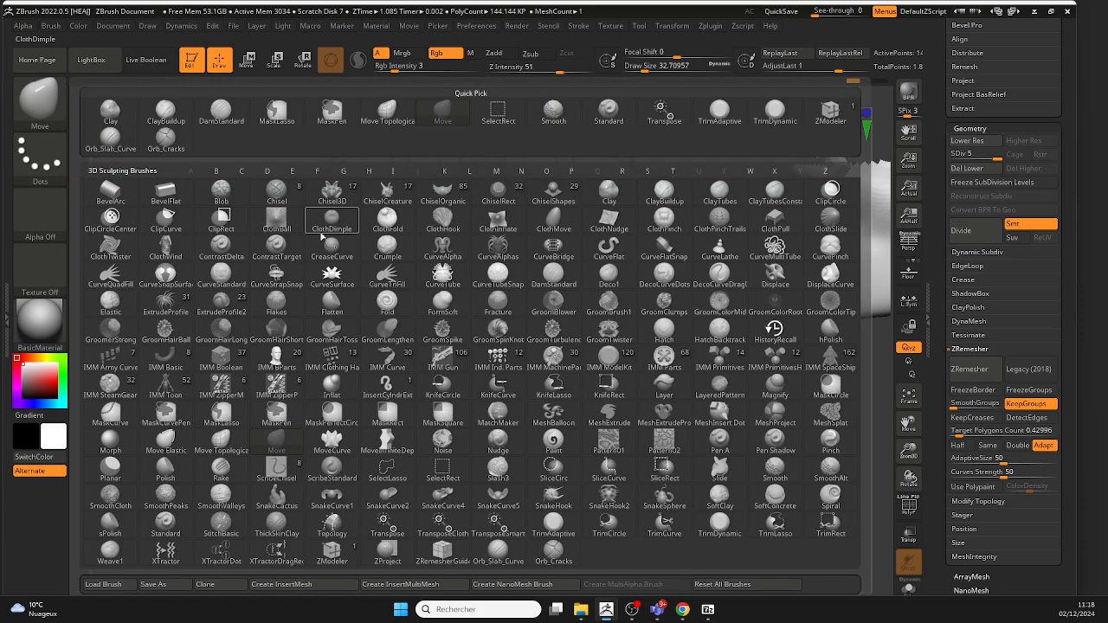
key(d)
click(552, 279)
right_drag(489, 368, 480, 384)
key(space)
drag(480, 368, 476, 367)
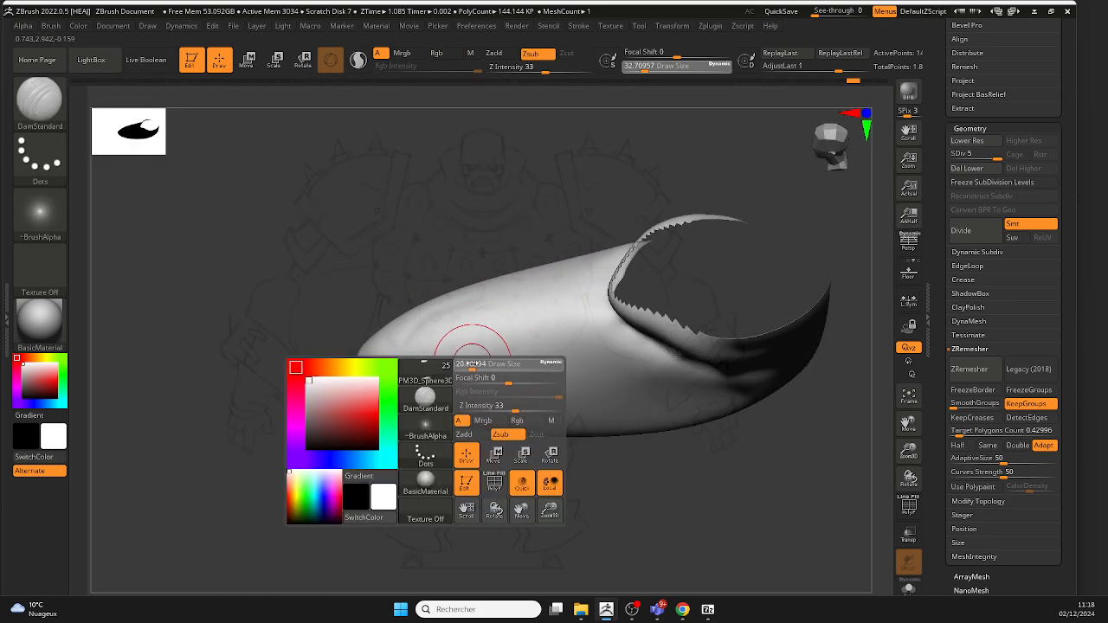
drag(476, 300, 502, 419)
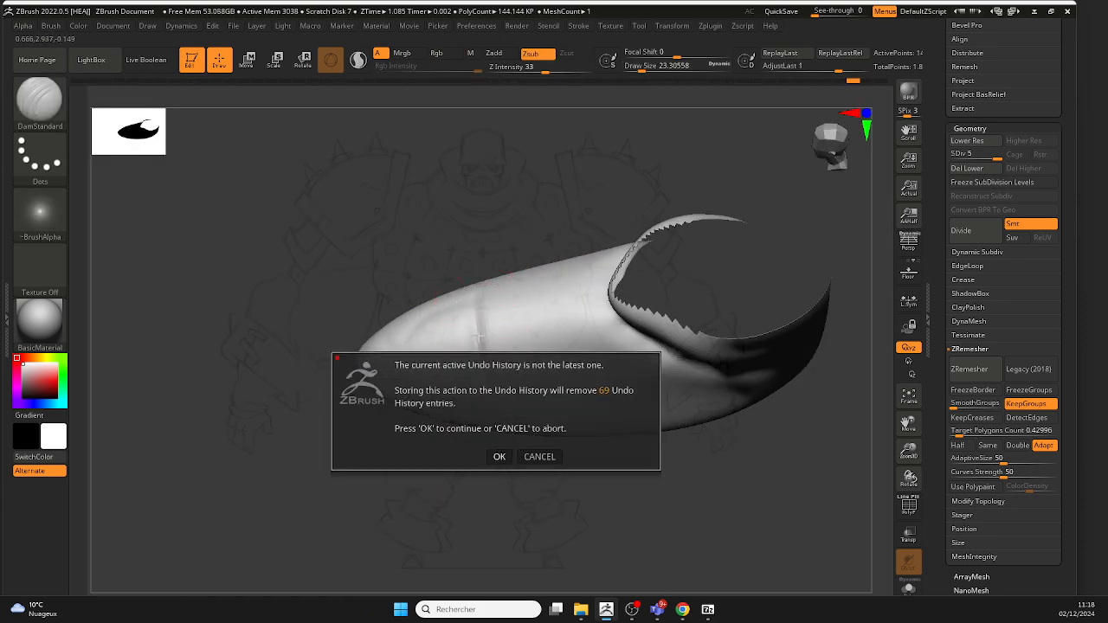
click(500, 456)
Step: Reduce the DamStandard draw size to about 18 and recarve a single crease across the top of the toe
key(z)
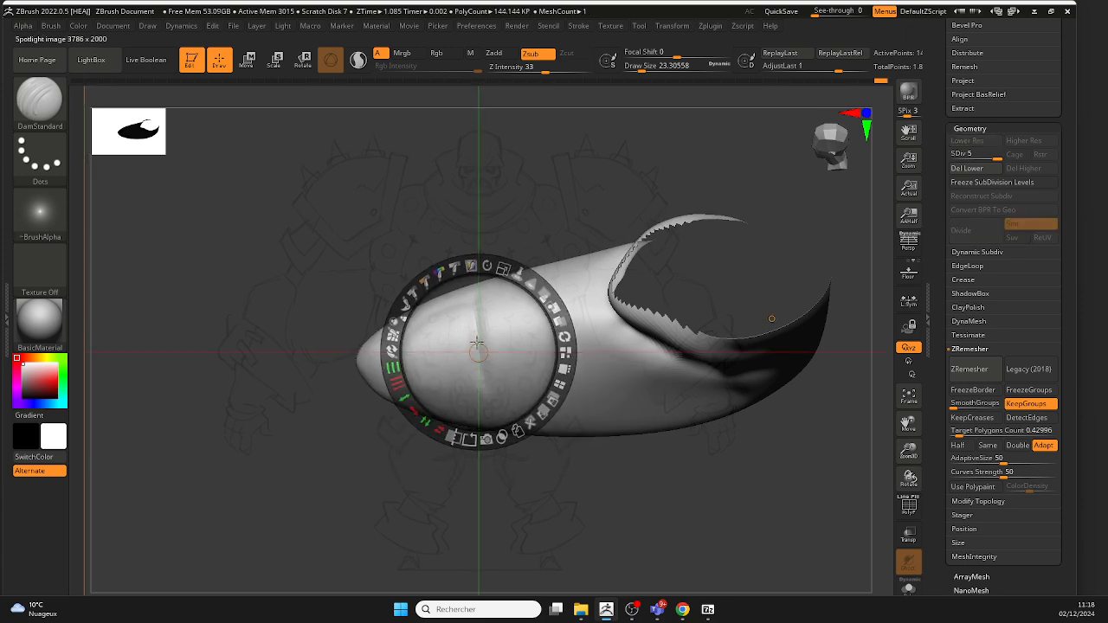
key(z)
key(space)
key(space)
drag(485, 325, 492, 398)
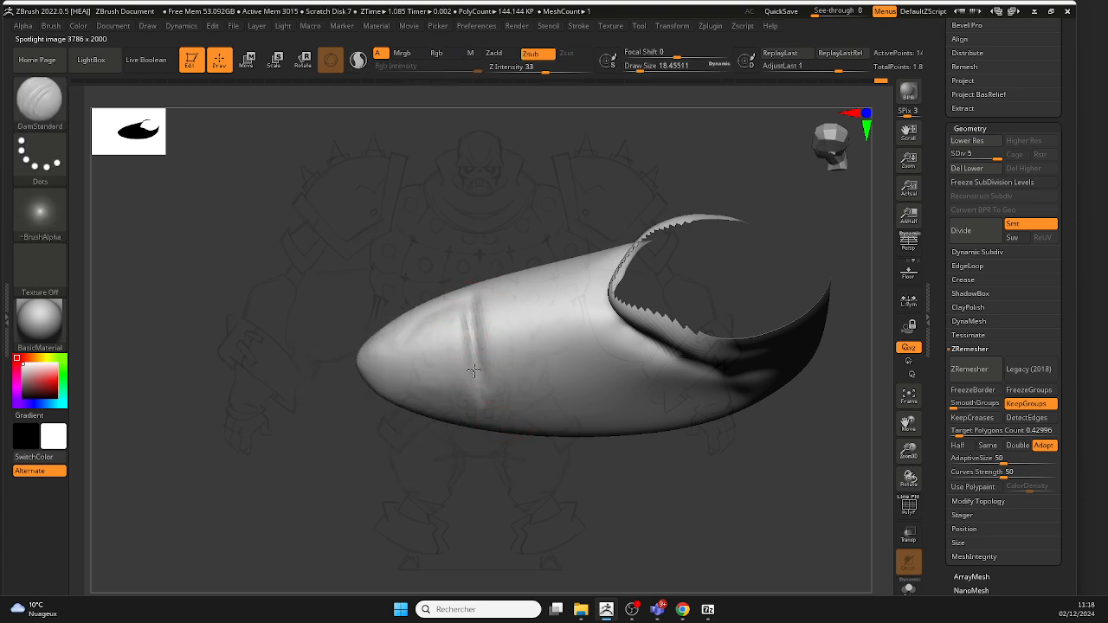
drag(448, 262, 484, 359)
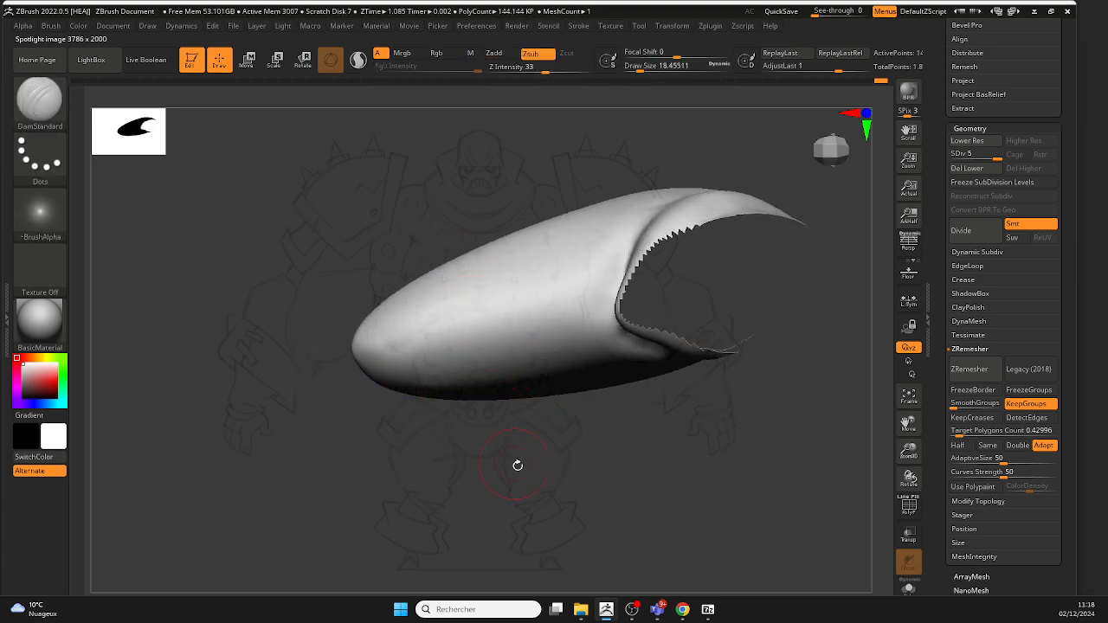
drag(517, 464, 493, 392)
shift+drag(467, 299, 490, 389)
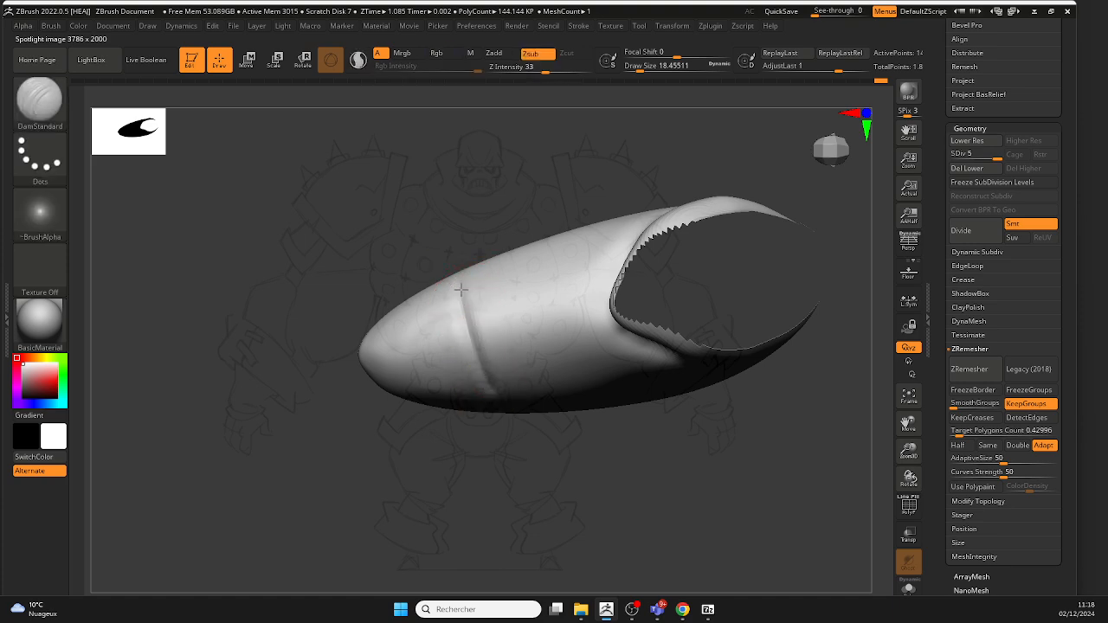
shift+drag(460, 290, 490, 394)
Step: Set the DamStandard draw size to about 33, then widen and deepen the toe crease, lightly smoothing it
mouse_move(501, 450)
mouse_down()
mouse_move(465, 289)
mouse_move(459, 344)
mouse_up()
key(s)
click(415, 346)
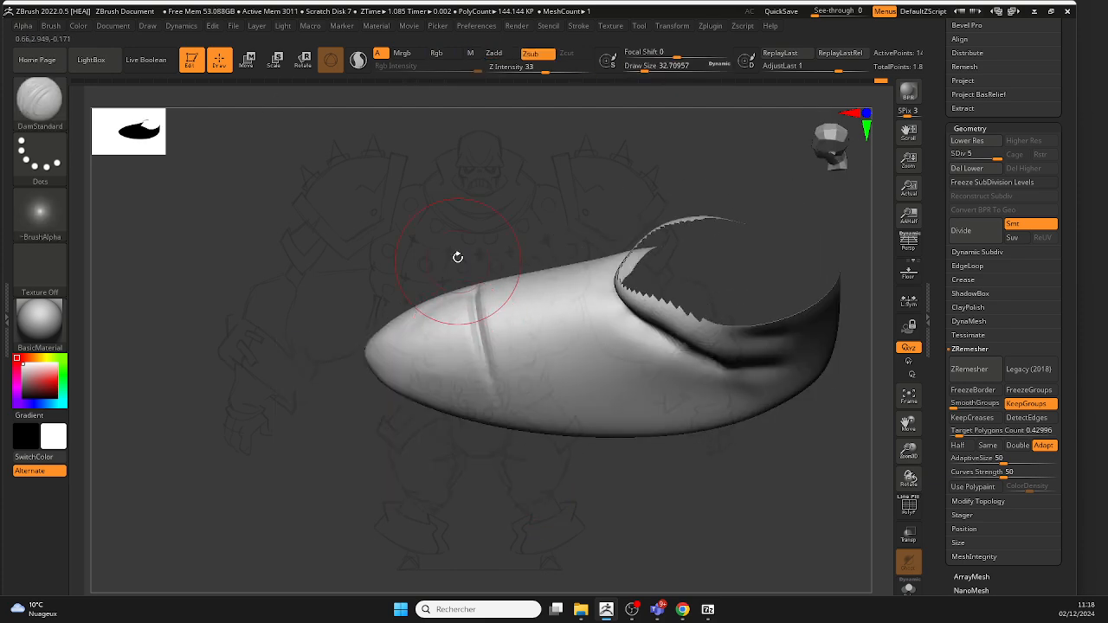
drag(458, 257, 468, 297)
drag(501, 467, 466, 322)
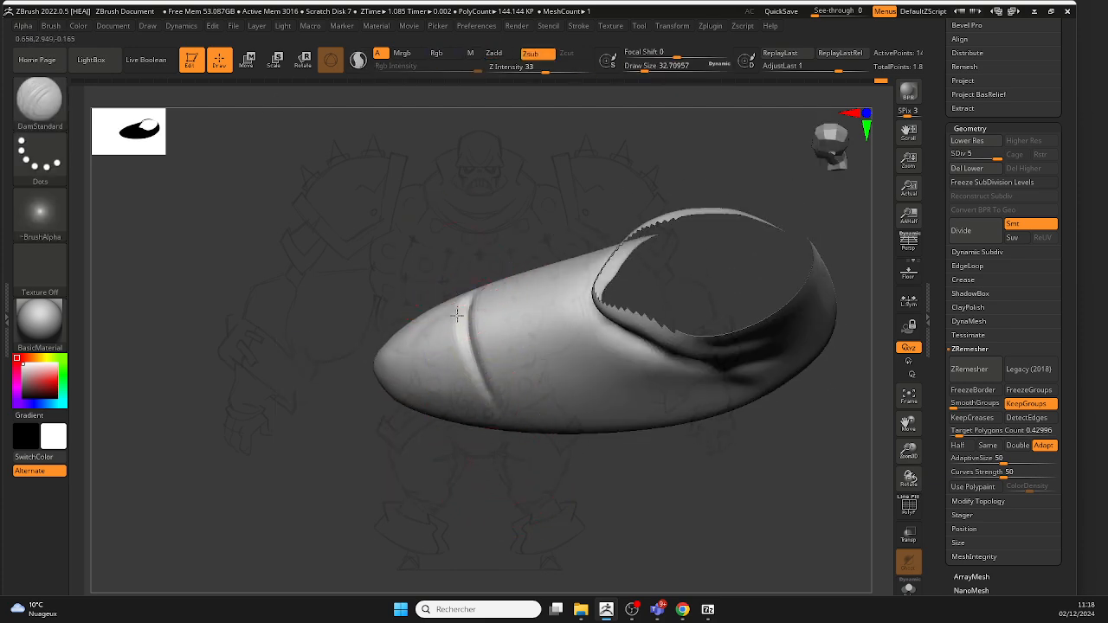
drag(503, 448, 492, 405)
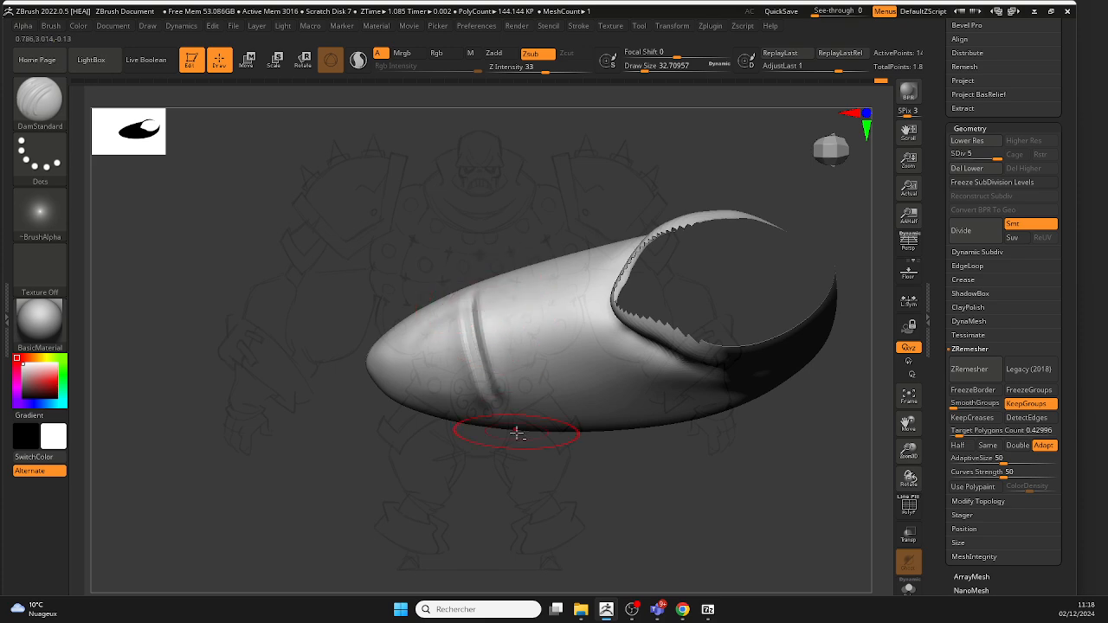
drag(508, 478, 497, 379)
shift+drag(479, 307, 485, 322)
Step: Set the DamStandard draw size to about 20 and sharpen the toe crease
key(space)
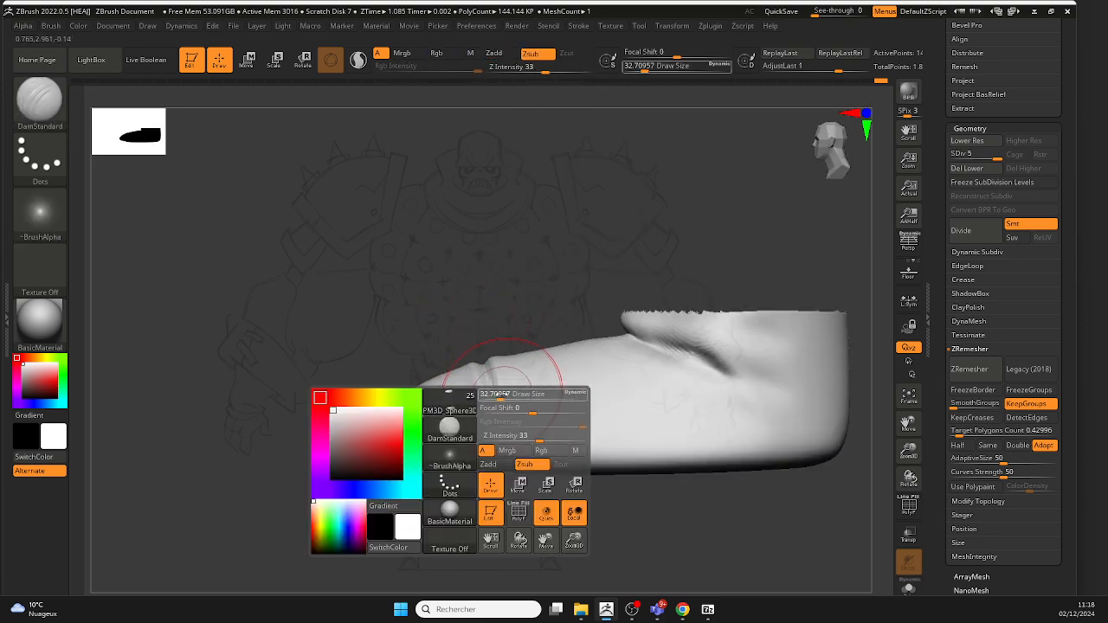
drag(509, 400, 502, 401)
drag(479, 331, 490, 392)
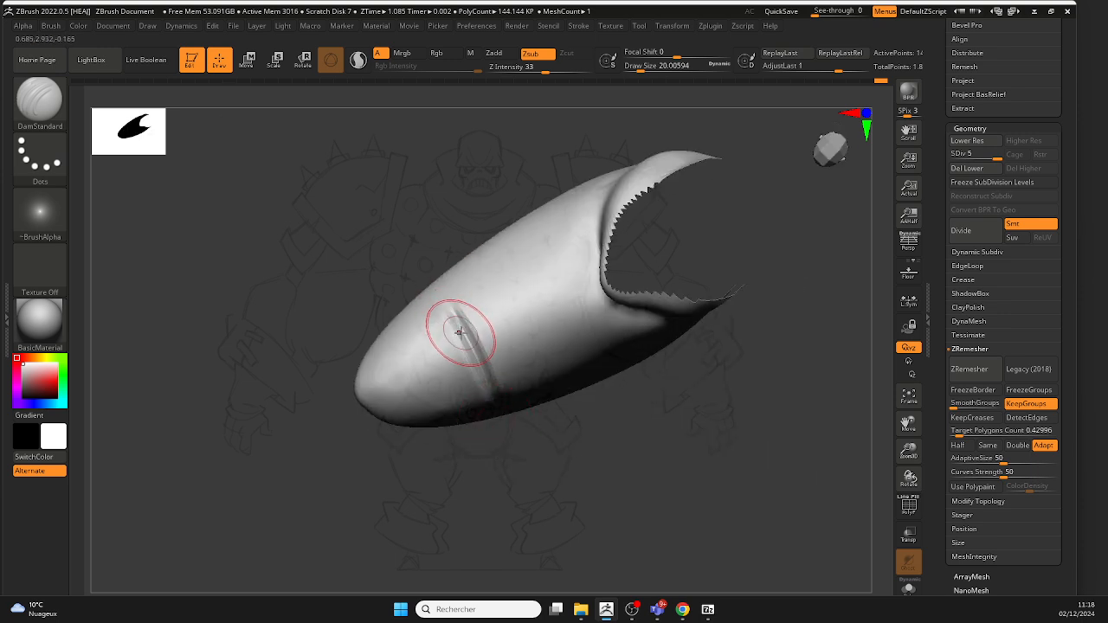
mouse_move(517, 460)
mouse_down()
mouse_move(439, 279)
mouse_move(464, 363)
mouse_up()
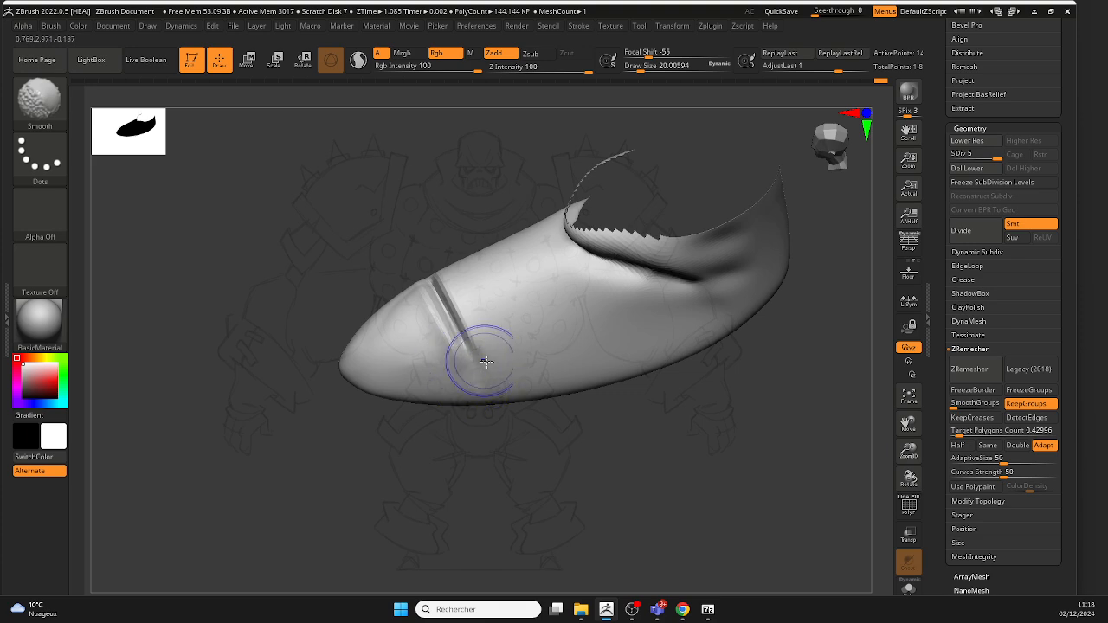
Step: Smooth the end of the toe crease and deepen it down the side with DamStandard at a draw size of about 31
right_drag(486, 361, 445, 321)
mouse_move(444, 321)
shift+mouse_down()
mouse_move(407, 217)
mouse_move(445, 245)
shift+mouse_up()
right_drag(445, 245, 423, 264)
key(space)
drag(423, 266, 443, 322)
right_drag(443, 324, 441, 290)
drag(439, 287, 398, 220)
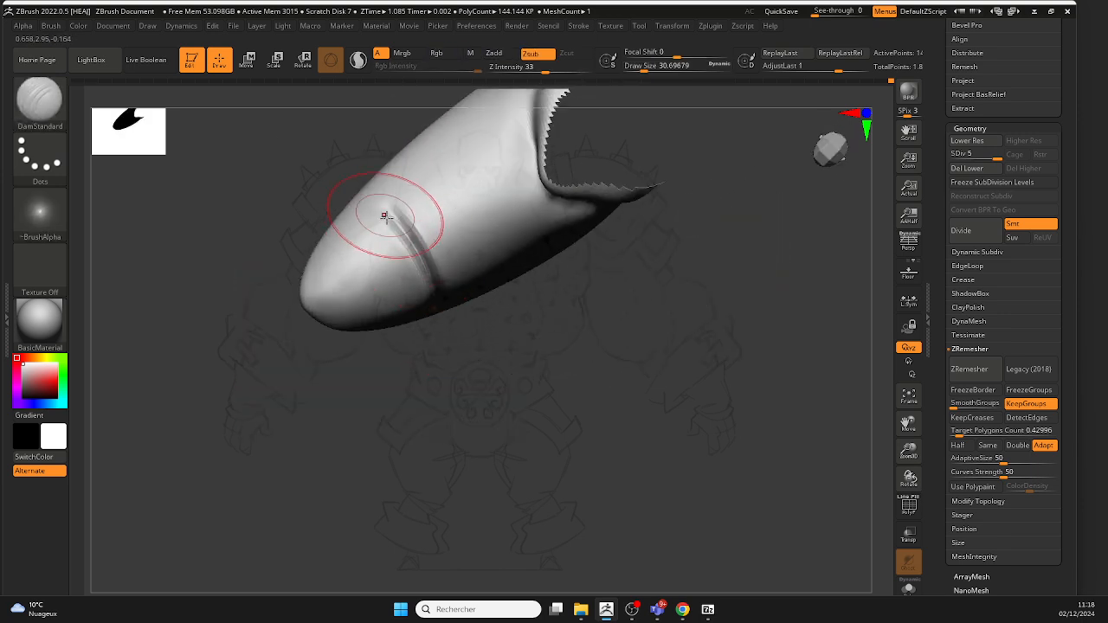
Step: Set the draw size to about 23 and reshape the edges of the toe crease with the Move brush
shift+right_drag(385, 218, 437, 292)
key(space)
drag(435, 287, 406, 272)
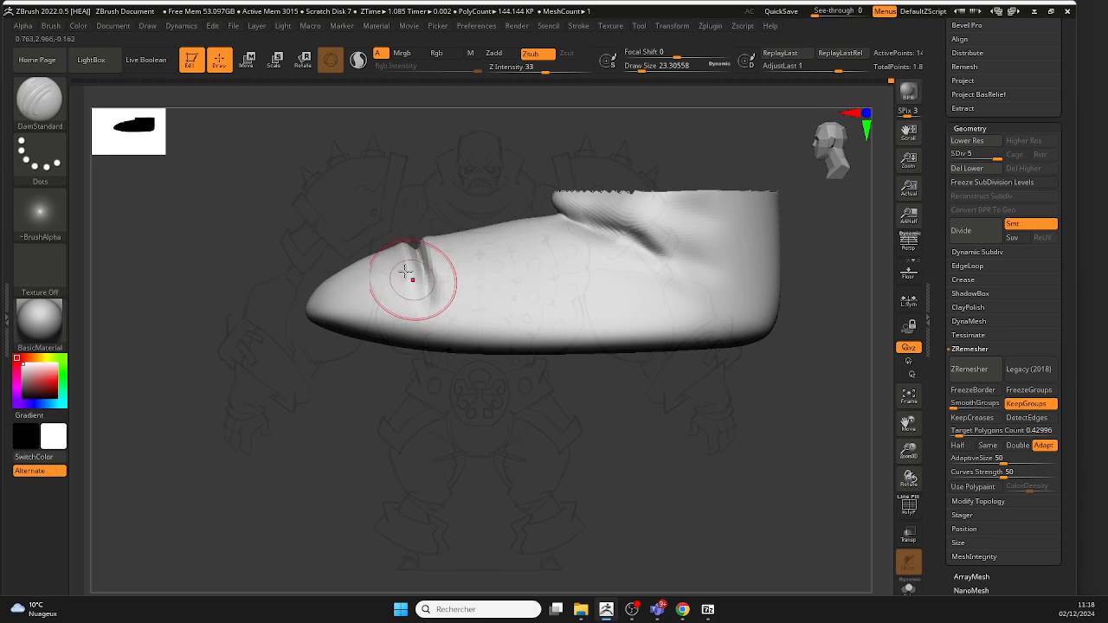
click(37, 102)
key(m)
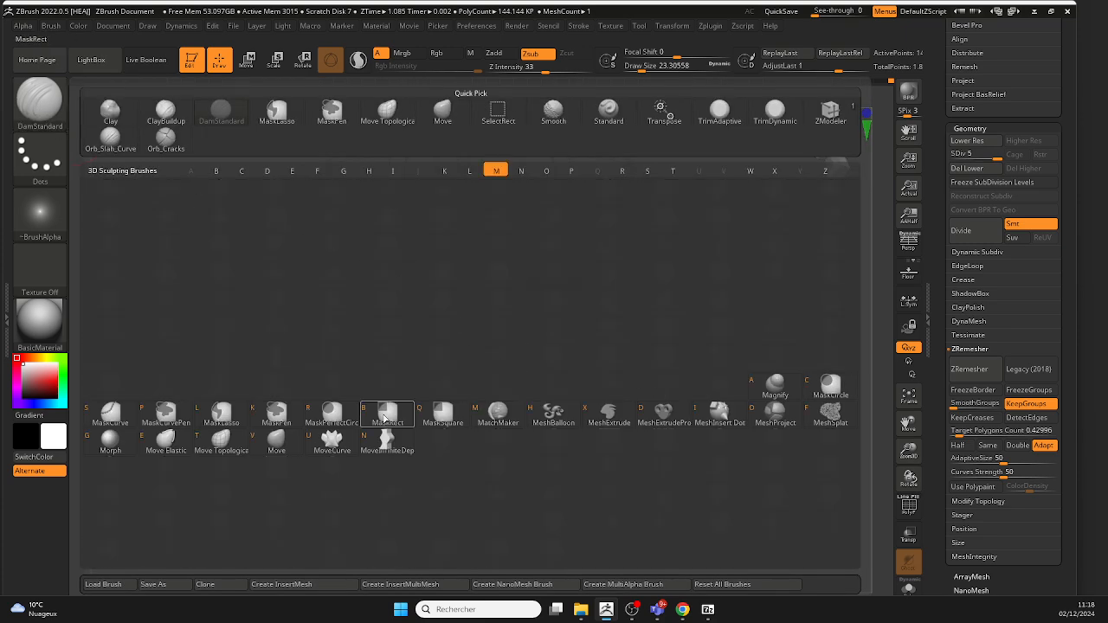
click(288, 444)
drag(429, 288, 406, 306)
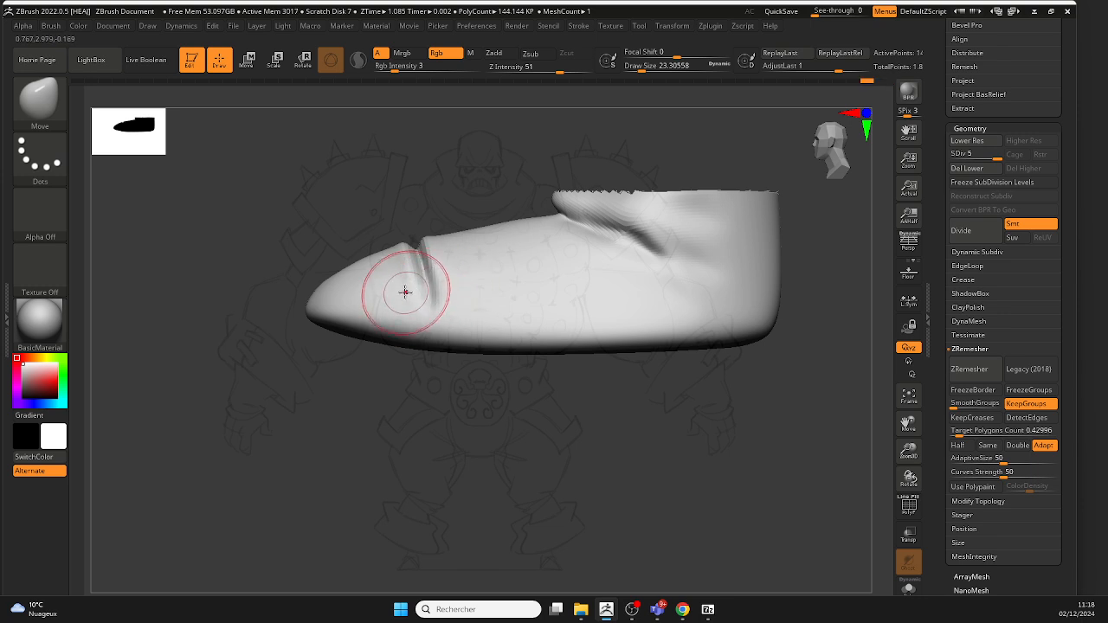
mouse_move(392, 225)
mouse_down()
mouse_move(456, 240)
mouse_move(420, 241)
mouse_move(372, 288)
mouse_up()
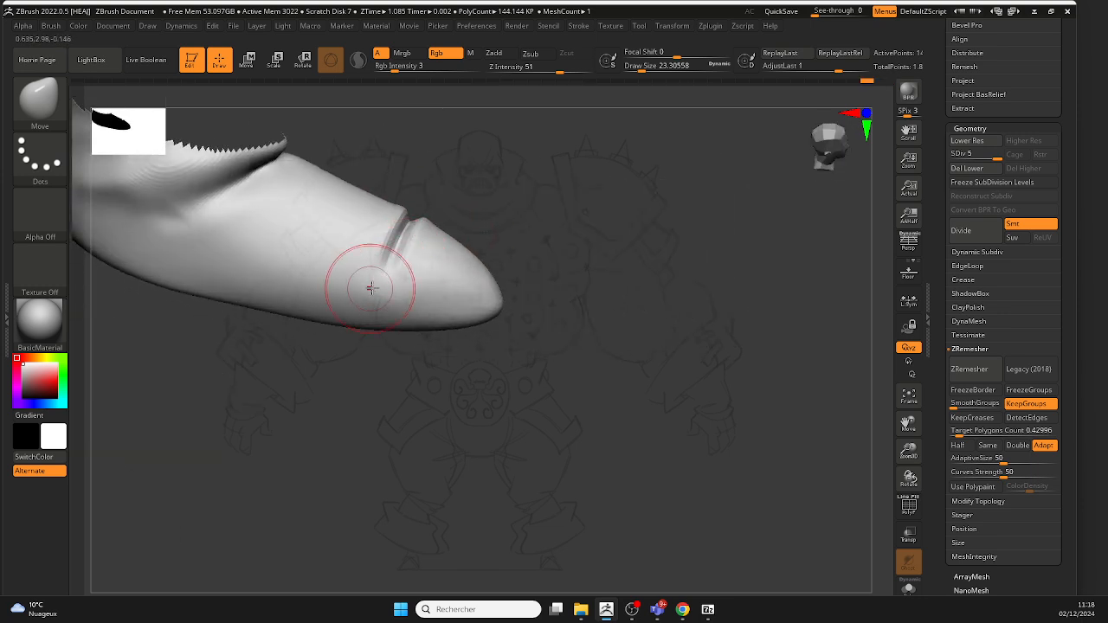
mouse_move(476, 205)
mouse_down()
mouse_move(459, 222)
mouse_move(486, 195)
mouse_up()
drag(493, 149, 468, 167)
Step: Lasso-mask a narrow patch just behind the toe crease, invert the mask and set the Move draw size to about 74
key(ctrl)
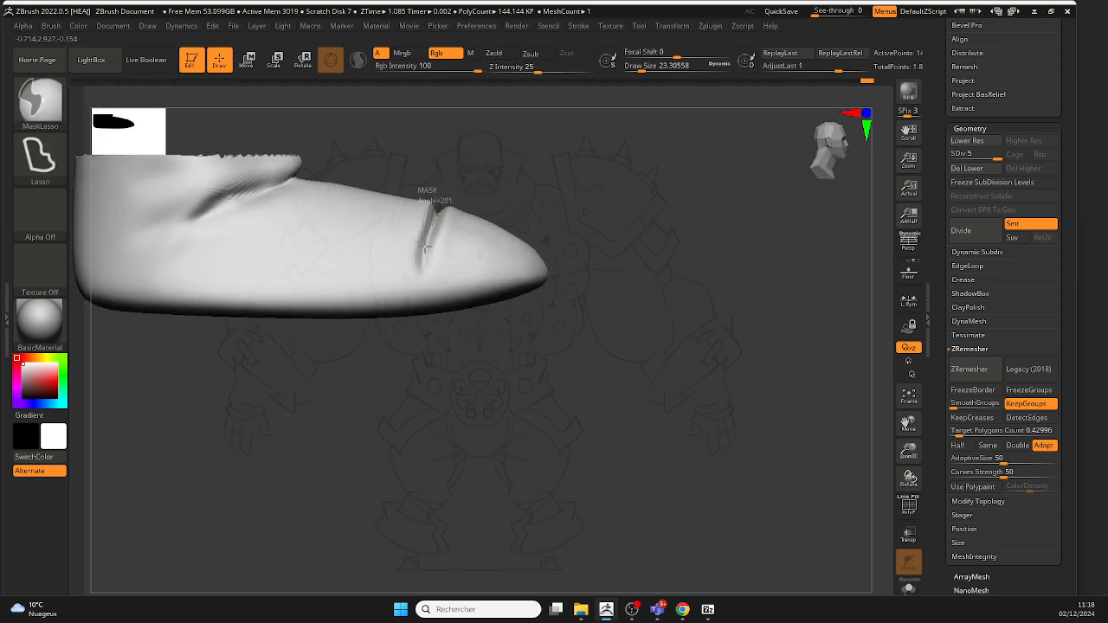
mouse_move(427, 248)
ctrl+mouse_down()
mouse_move(445, 194)
mouse_move(433, 216)
mouse_move(424, 199)
ctrl+mouse_up()
ctrl+click(466, 168)
key(space)
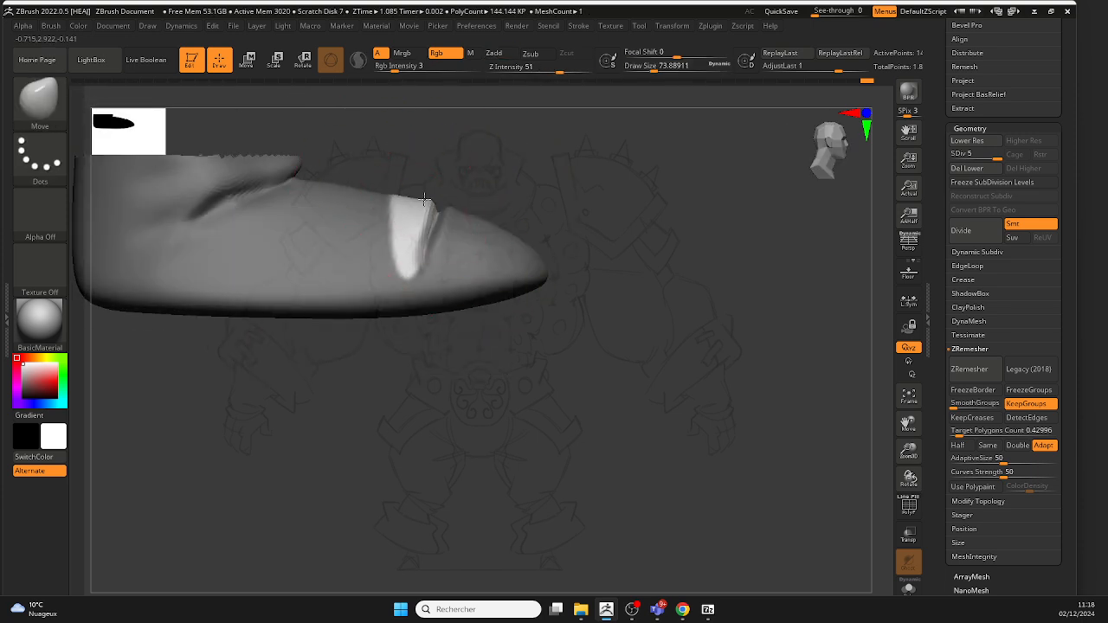
Step: Extend the unmasked area back across the instep and pull its front edge towards the toe crease with Move
key(ctrl)
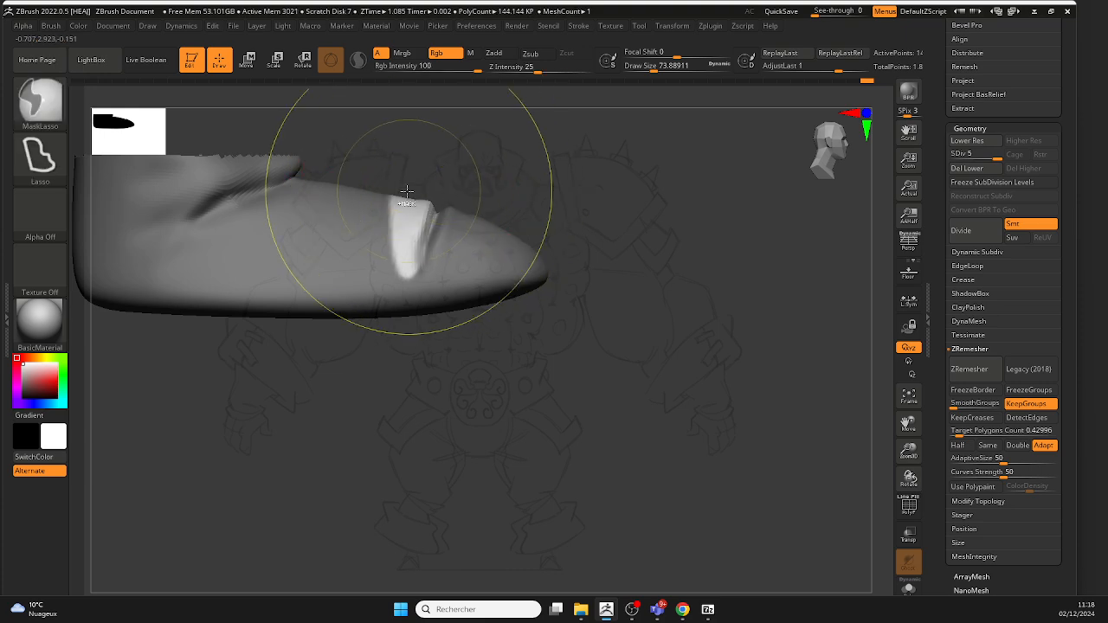
ctrl+drag(358, 277, 346, 189)
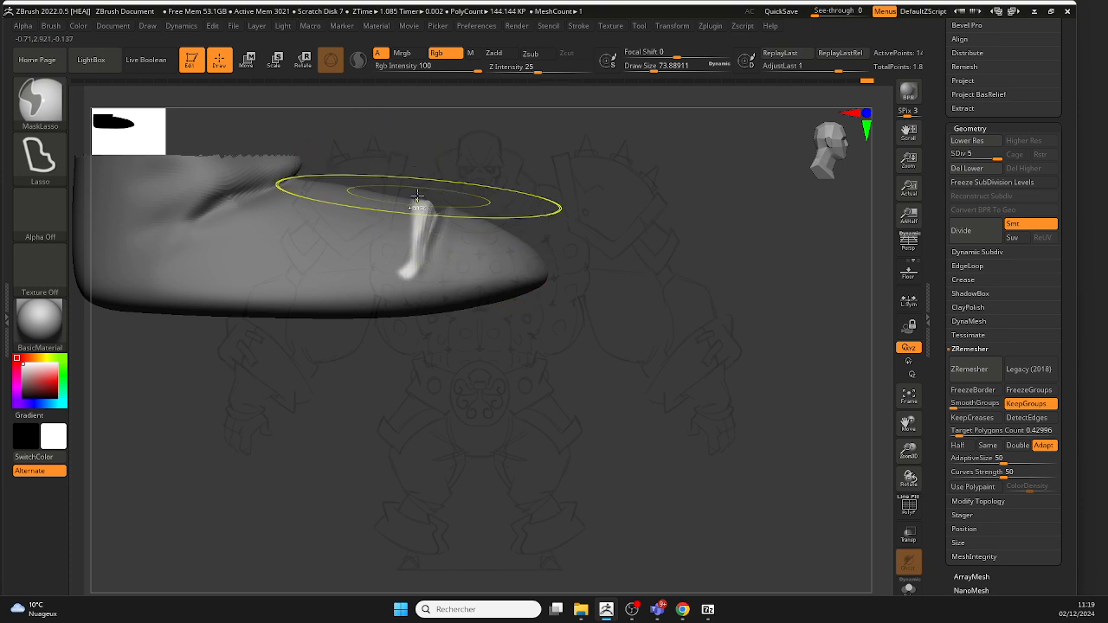
key(ctrl+z)
mouse_move(414, 180)
ctrl+mouse_down()
mouse_move(408, 228)
mouse_move(322, 245)
mouse_move(305, 184)
ctrl+mouse_up()
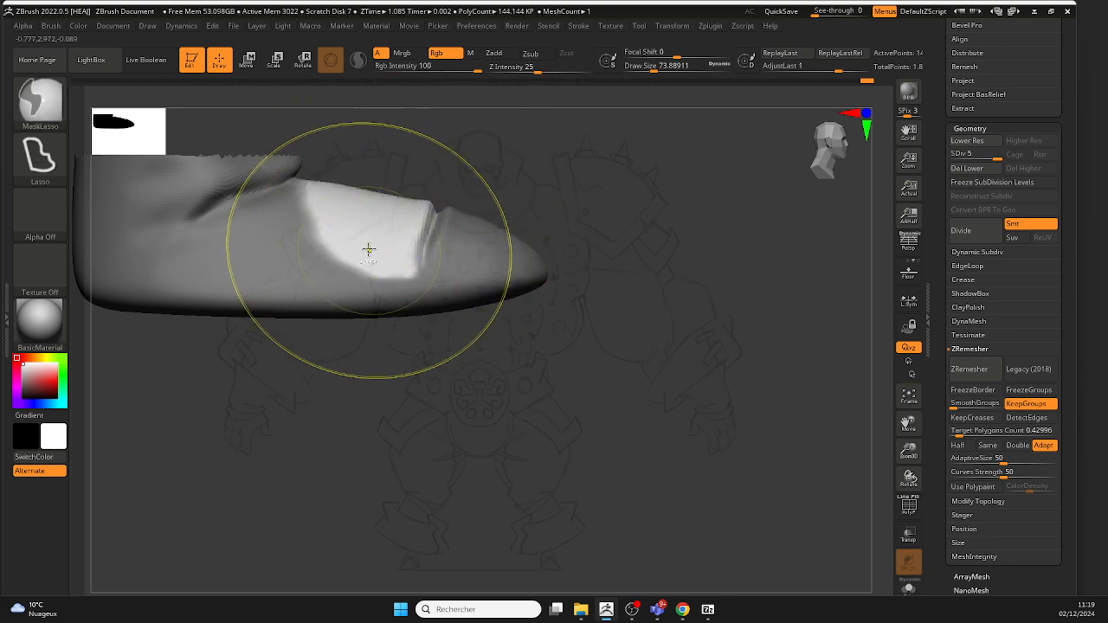
drag(367, 215, 419, 198)
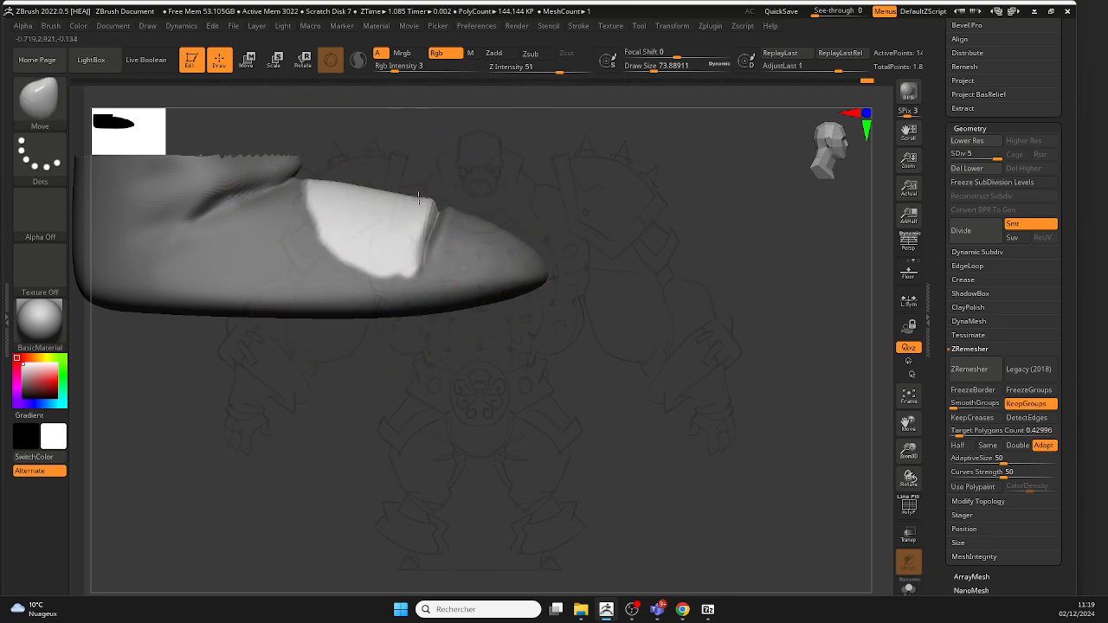
Step: Adjust the crease edge from the foot's opposite side, clear the mask and reduce the draw size to about 29
shift+drag(783, 134, 424, 186)
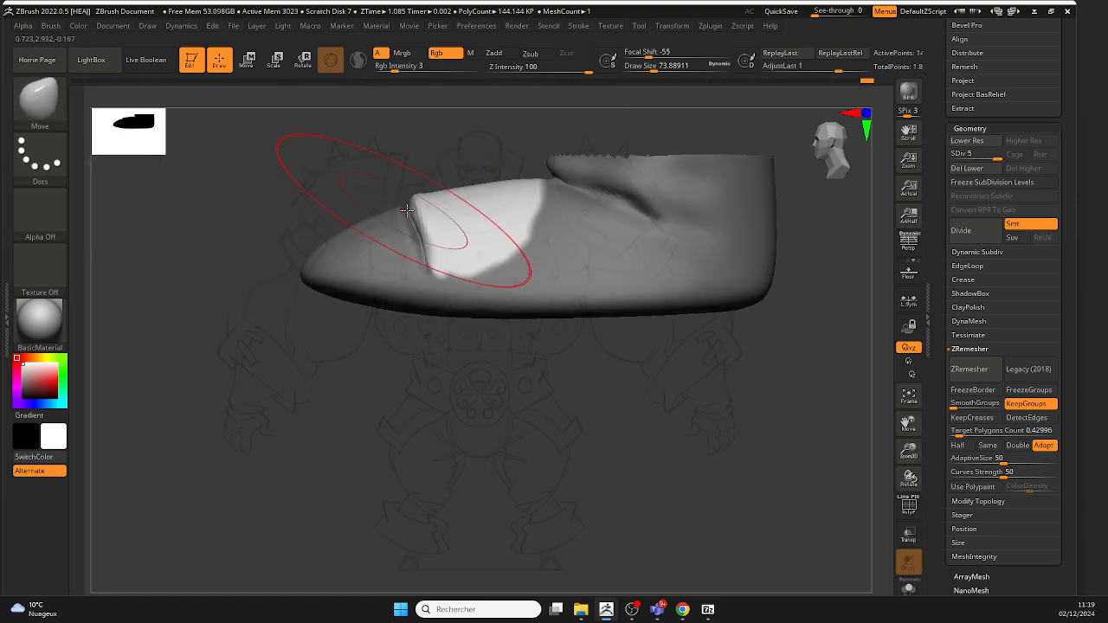
key(bracketleft)
key(bracketleft)
key(bracketleft)
key(bracketleft)
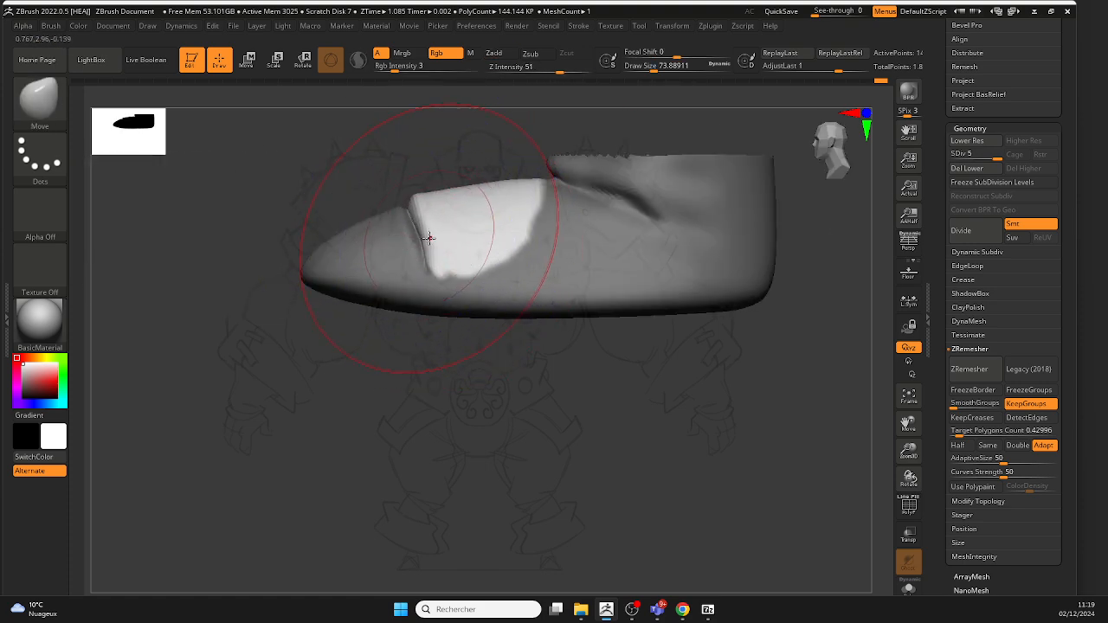
ctrl+drag(462, 162, 476, 148)
Step: Smooth the ends of the toe crease and the tip of the toe at a draw size of about 29
mouse_move(467, 226)
shift+mouse_down()
mouse_move(493, 247)
mouse_move(501, 186)
shift+mouse_up()
drag(418, 162, 560, 178)
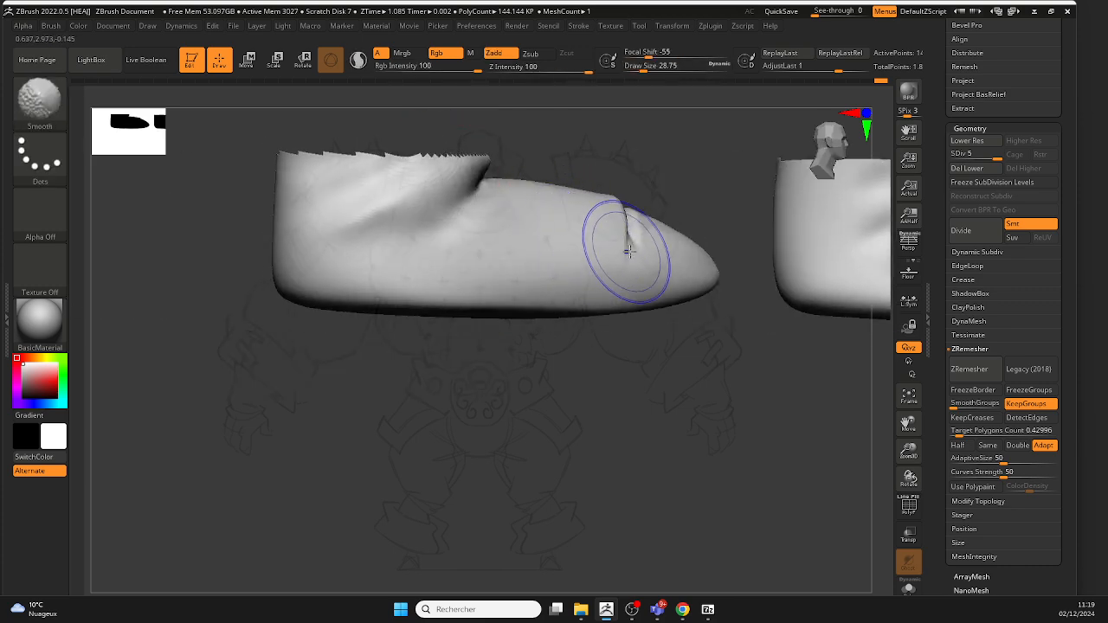
shift+drag(626, 248, 611, 249)
shift+drag(660, 200, 403, 236)
drag(630, 230, 639, 329)
drag(632, 243, 579, 251)
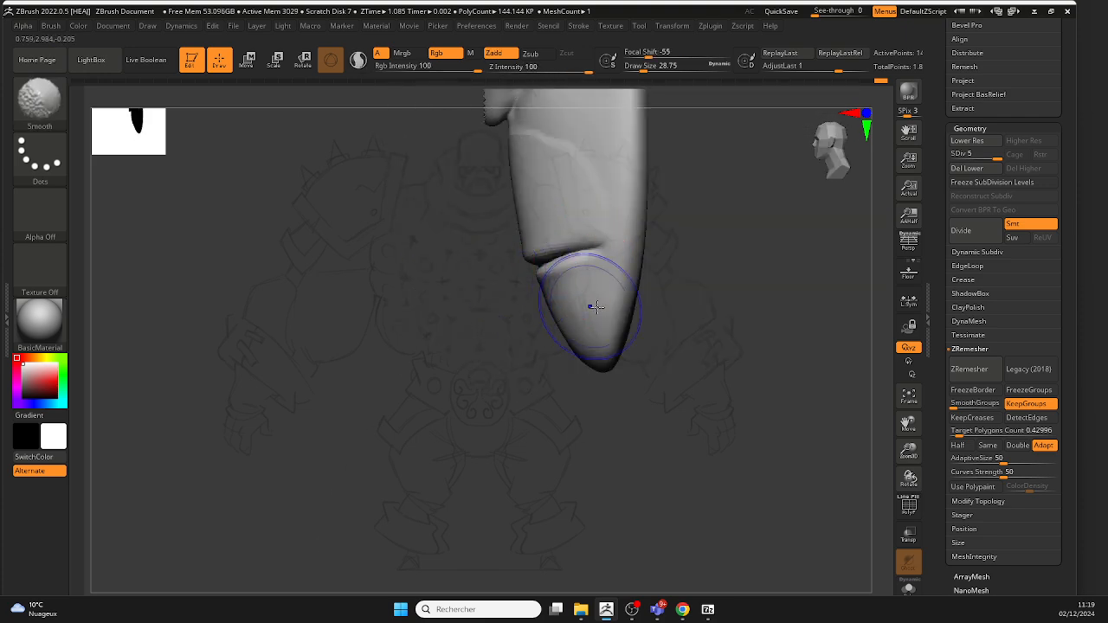
mouse_move(539, 343)
mouse_down()
mouse_move(572, 362)
mouse_move(531, 335)
mouse_up()
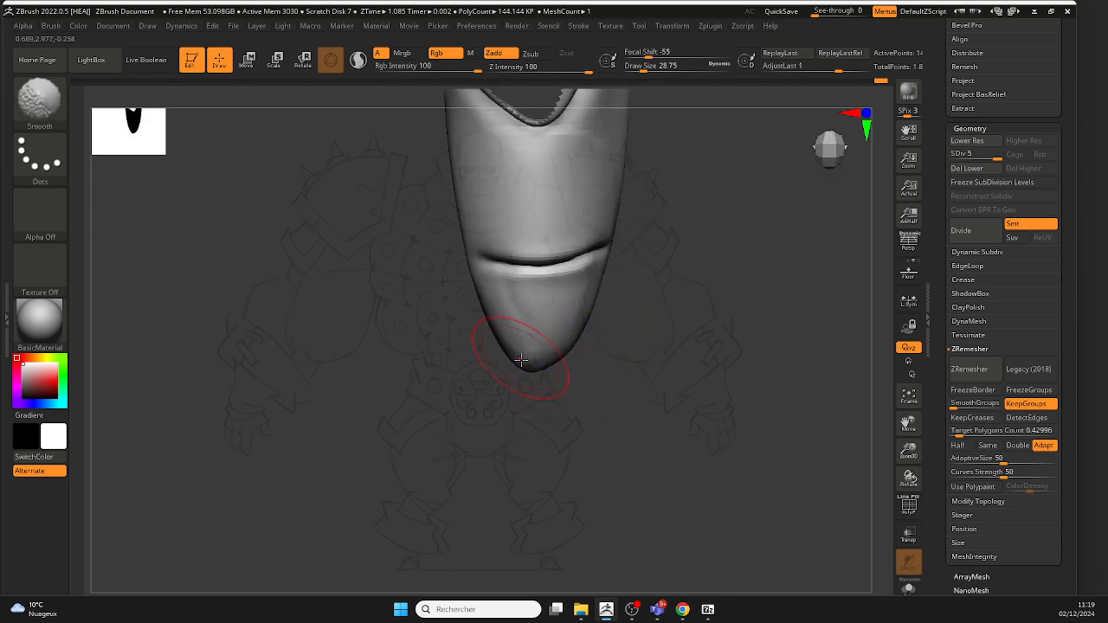
key(shift)
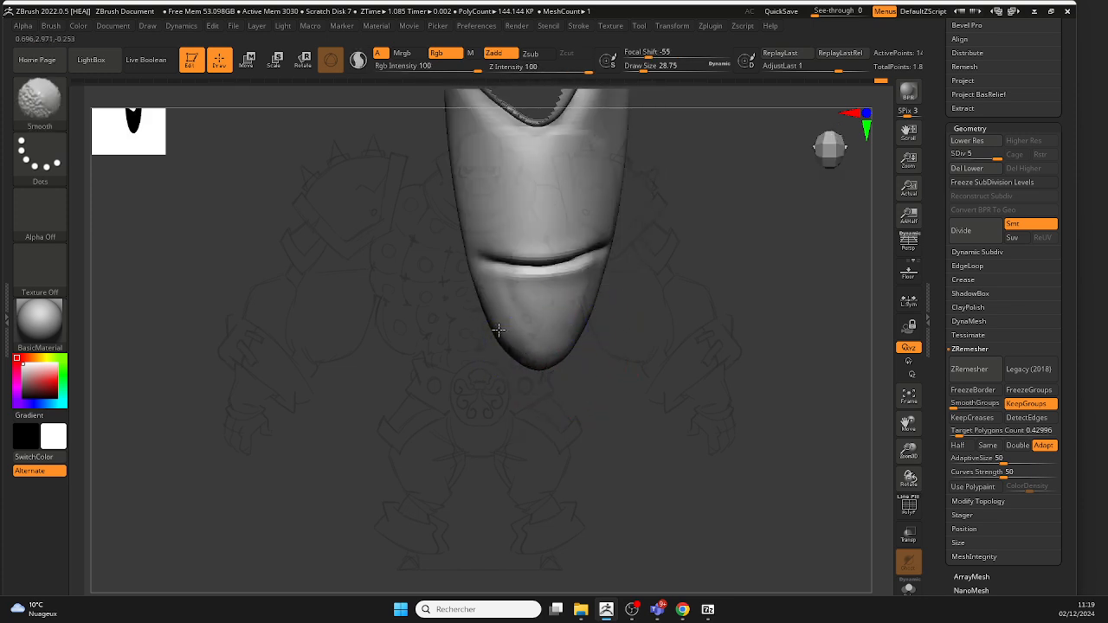
mouse_move(616, 373)
mouse_down()
mouse_move(606, 316)
mouse_move(545, 346)
mouse_up()
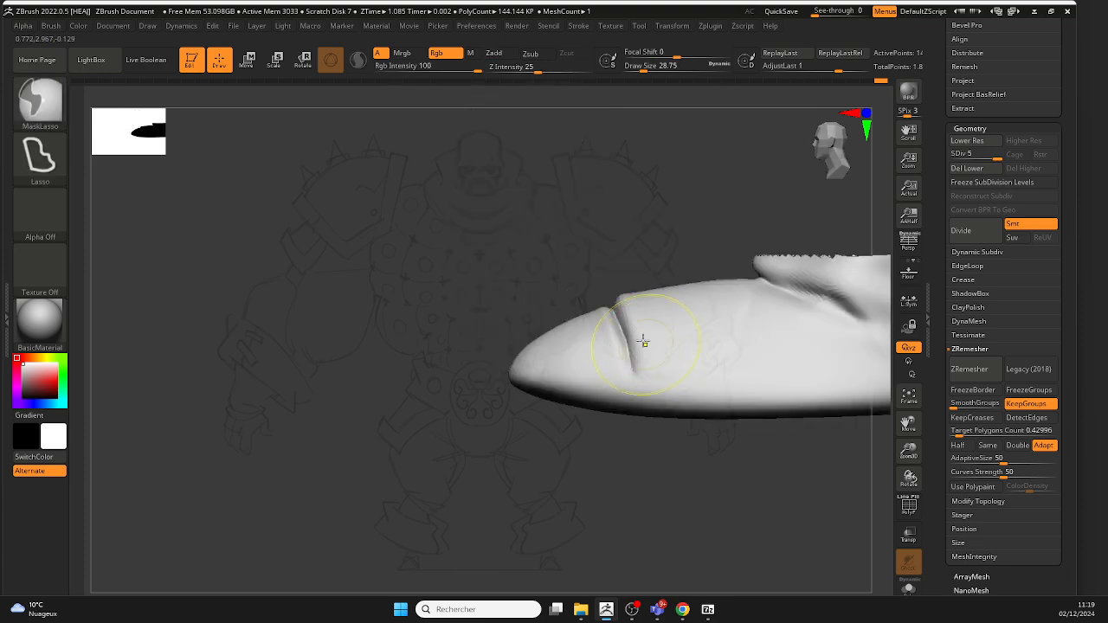
Step: Set the Move draw size to about 49 and reshape the top of the instep below the ankle fold
mouse_move(643, 341)
ctrl+right_down()
mouse_move(554, 282)
mouse_move(542, 311)
ctrl+right_up()
key(shift)
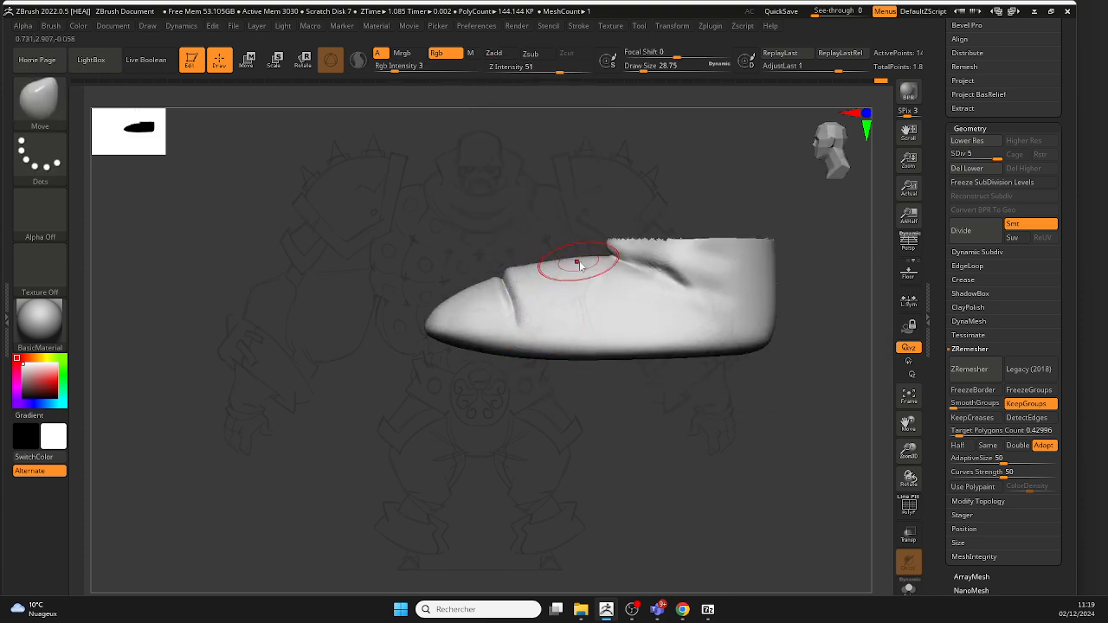
key(space)
drag(523, 280, 530, 281)
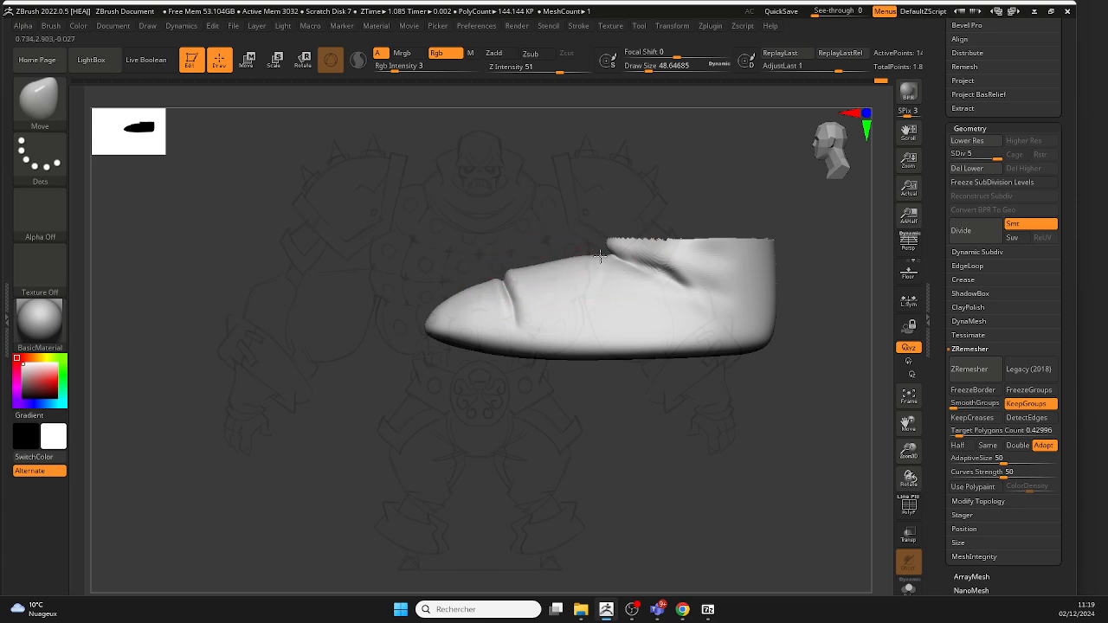
drag(565, 227, 636, 234)
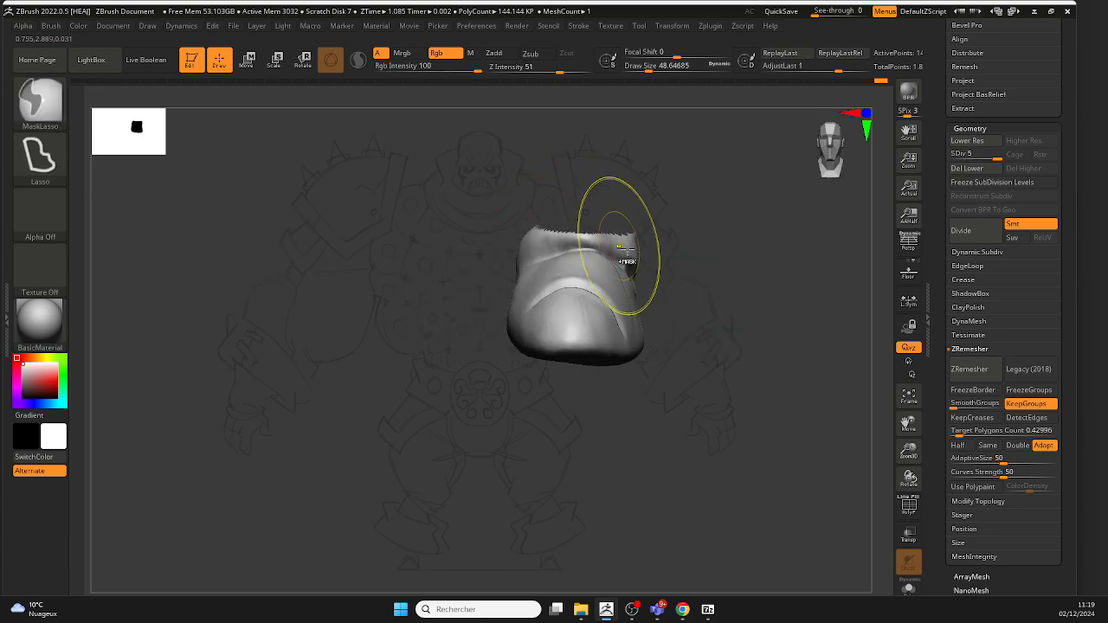
Step: Unhide the rest of the boots, set the draw size to about 22 and smooth the upper edge of the toe crease
ctrl+shift+click(729, 288)
mouse_move(690, 262)
mouse_down()
mouse_move(683, 299)
mouse_move(685, 267)
mouse_up()
key(space)
drag(582, 250, 572, 250)
mouse_move(734, 252)
mouse_down()
mouse_move(695, 251)
mouse_move(658, 286)
mouse_up()
key(shift)
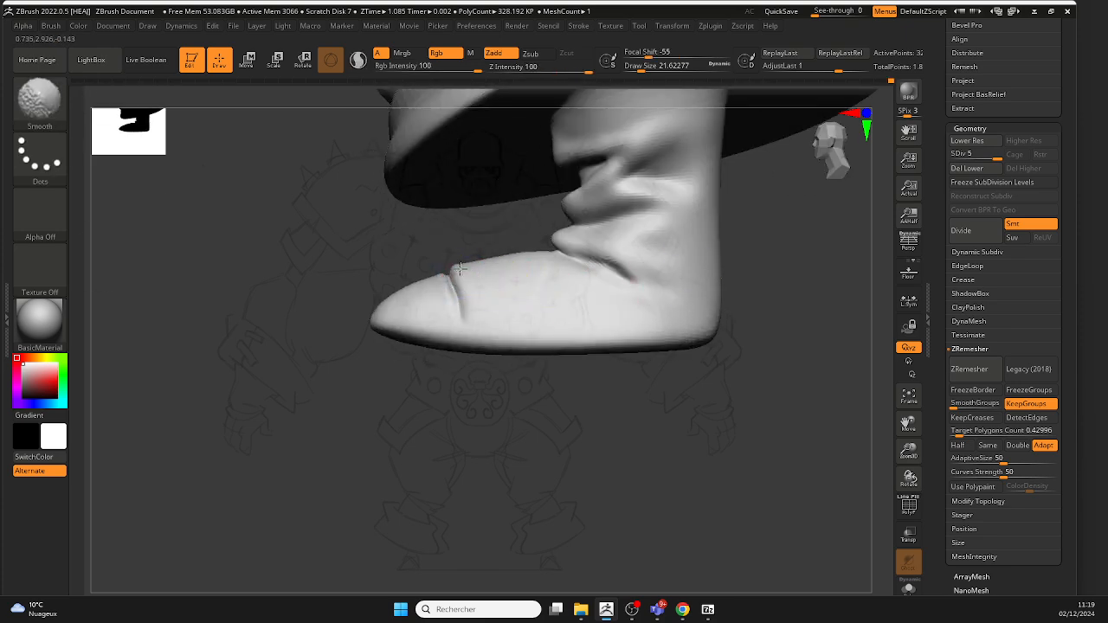
mouse_move(405, 240)
mouse_down()
mouse_move(470, 279)
mouse_move(571, 270)
mouse_up()
mouse_move(444, 279)
shift+mouse_down()
mouse_move(433, 289)
mouse_move(337, 232)
shift+mouse_up()
Step: Switch to the Standard brush and set its draw size to about 16
mouse_move(483, 355)
ctrl+right_down()
mouse_move(477, 320)
mouse_move(421, 341)
mouse_move(415, 374)
ctrl+right_up()
click(60, 118)
key(s)
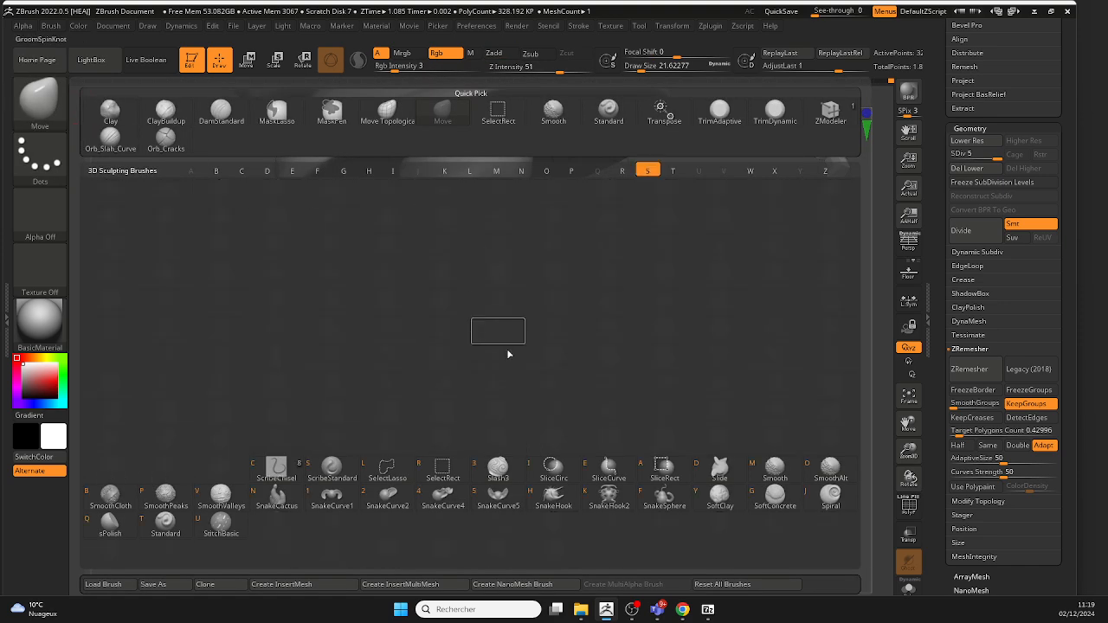
click(165, 524)
drag(407, 439, 406, 380)
key(space)
drag(405, 298, 397, 298)
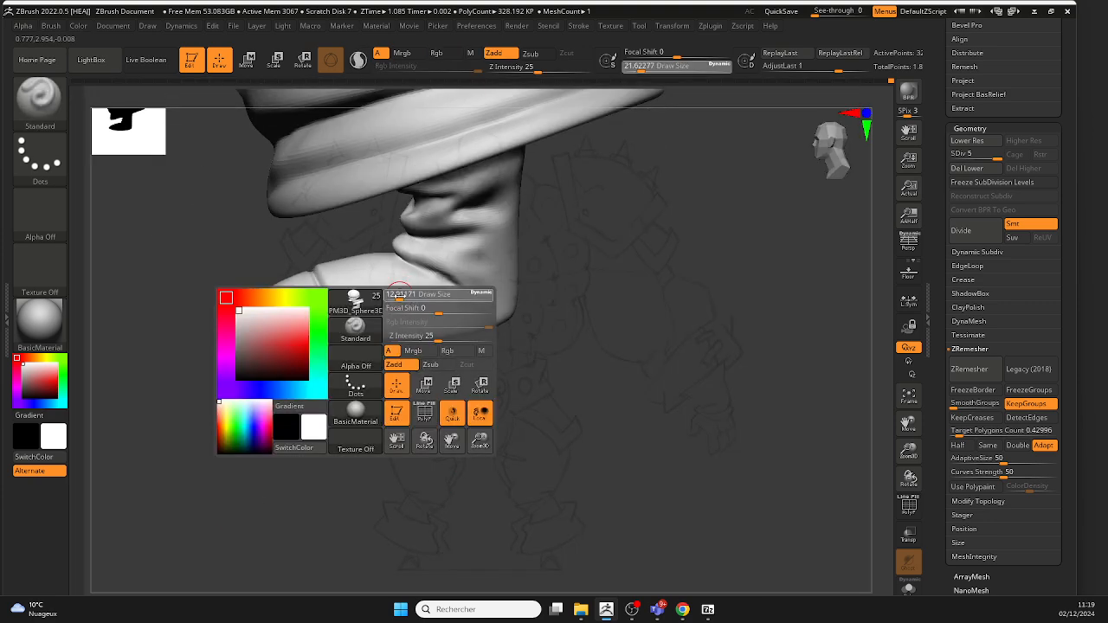
Step: Check the boots from several sides, then isolate the foot section by hiding the upper boot and cuffs
mouse_move(419, 421)
mouse_down()
mouse_move(483, 428)
mouse_move(432, 317)
mouse_up()
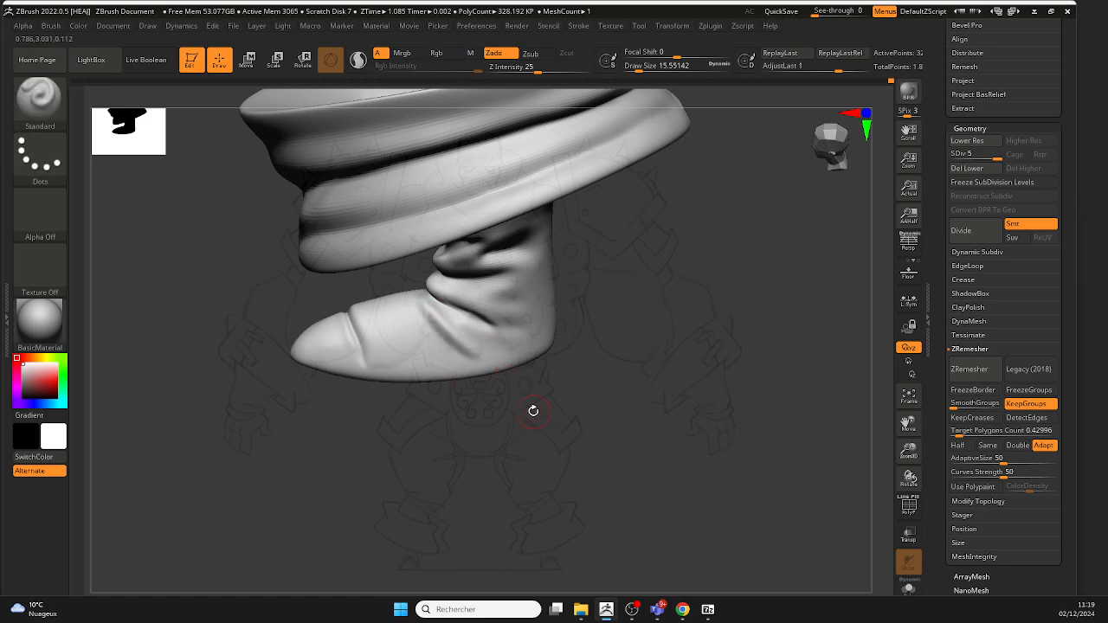
drag(533, 410, 420, 297)
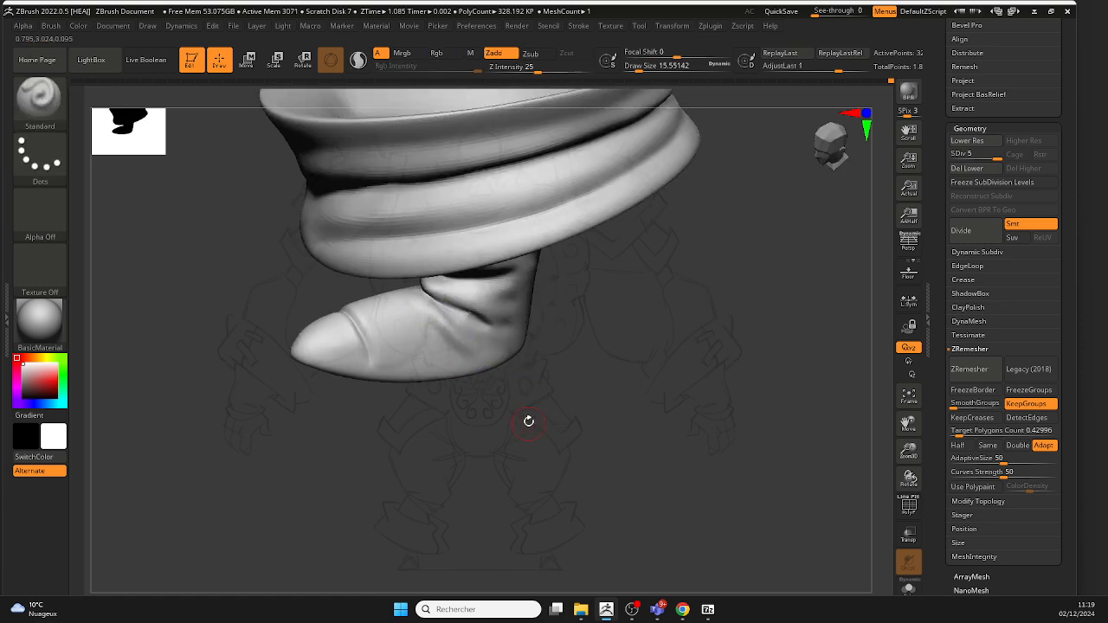
mouse_move(528, 420)
mouse_down()
mouse_move(649, 459)
mouse_move(667, 485)
mouse_move(693, 359)
mouse_move(549, 358)
mouse_move(574, 403)
mouse_up()
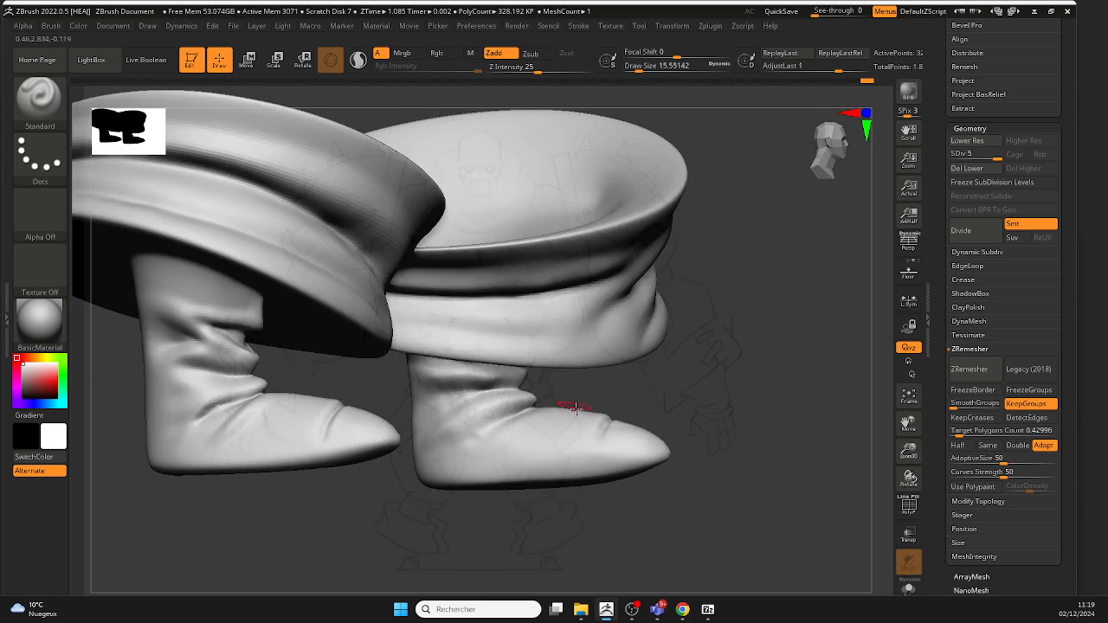
mouse_move(728, 388)
ctrl+shift+mouse_down()
mouse_move(400, 500)
mouse_move(405, 516)
ctrl+shift+mouse_up()
shift+right_drag(416, 521, 645, 274)
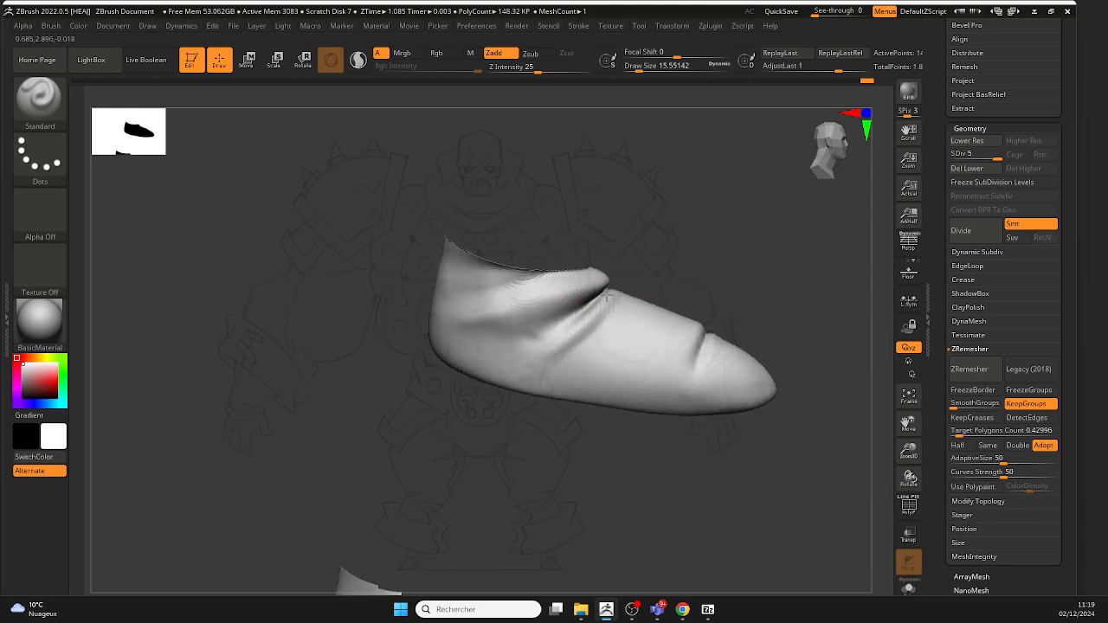
Step: Build up a raised fold in front of the ankle crease with the Standard brush and smooth its lower end
key(shift)
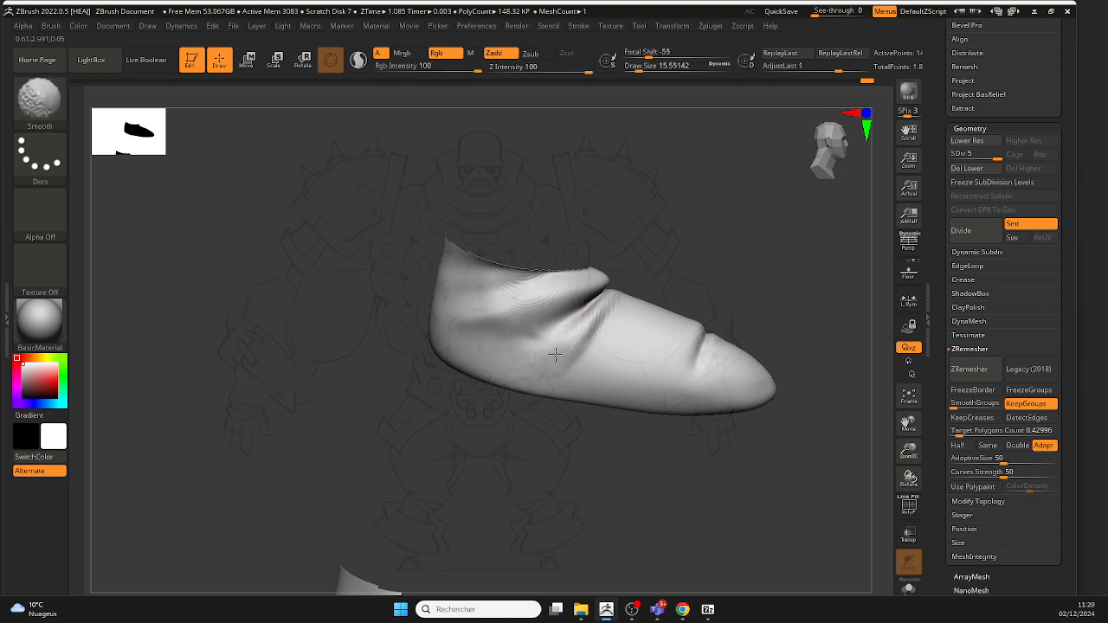
mouse_move(663, 259)
right_down()
mouse_move(589, 321)
mouse_move(630, 288)
right_up()
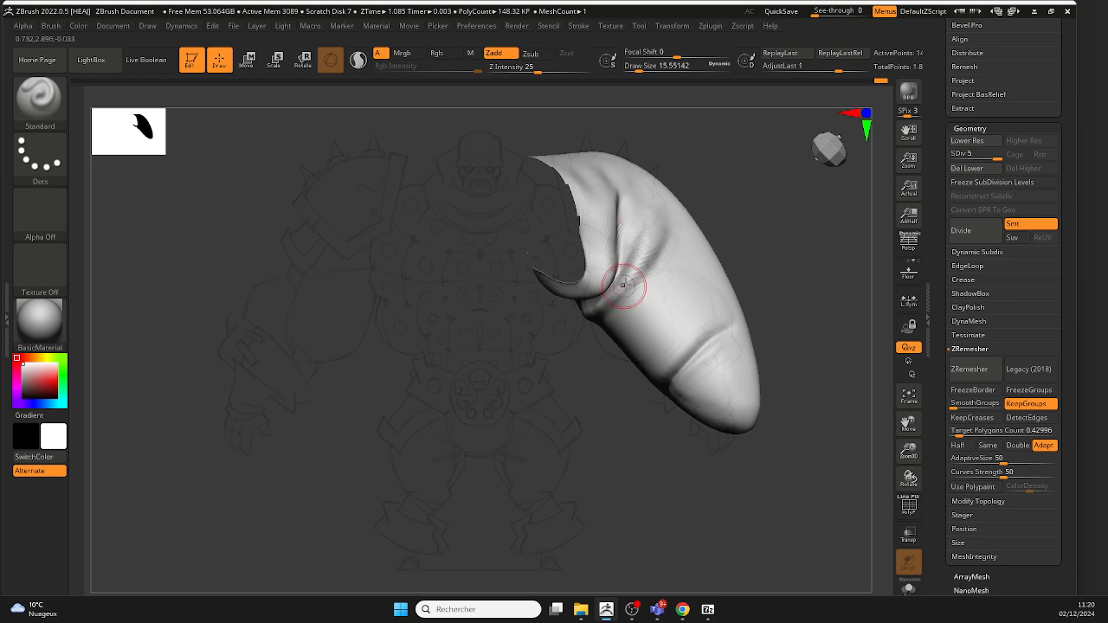
key(shift)
shift+drag(638, 253, 647, 264)
right_drag(755, 202, 679, 262)
Step: Set the Standard draw size to about 14, build up the fold across the top of the instep and smooth it
key(space)
drag(648, 275, 638, 280)
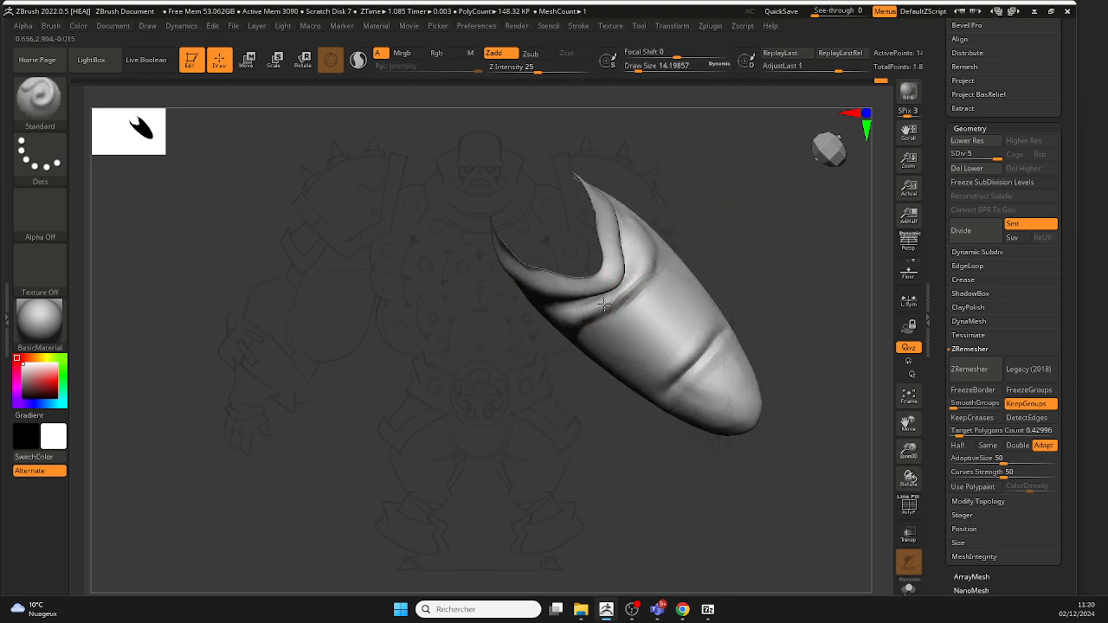
shift+drag(716, 234, 700, 248)
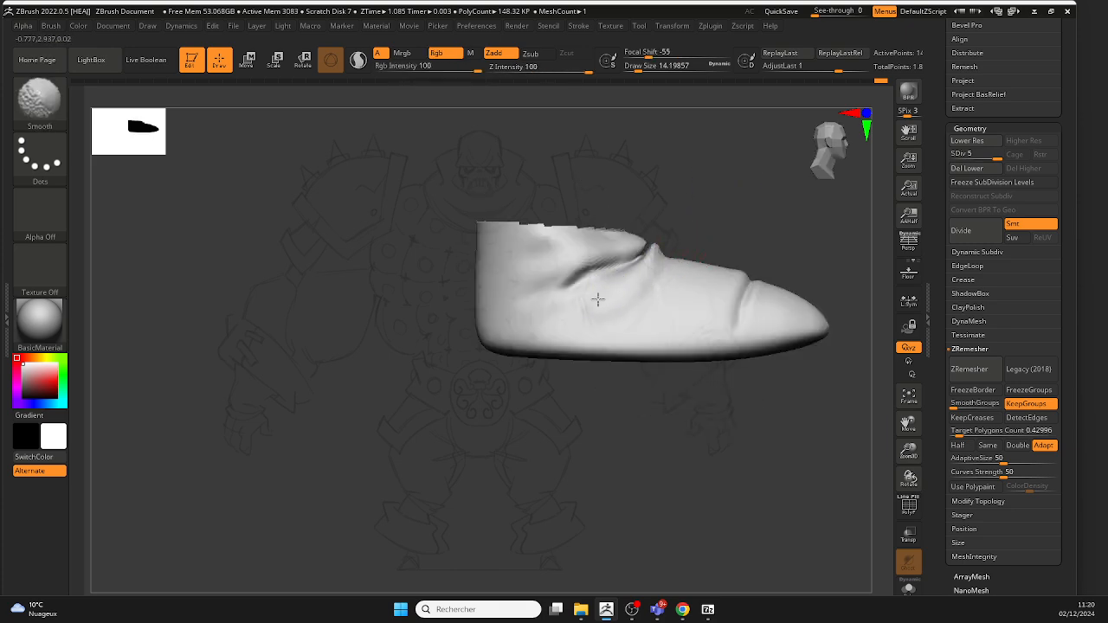
drag(697, 216, 653, 254)
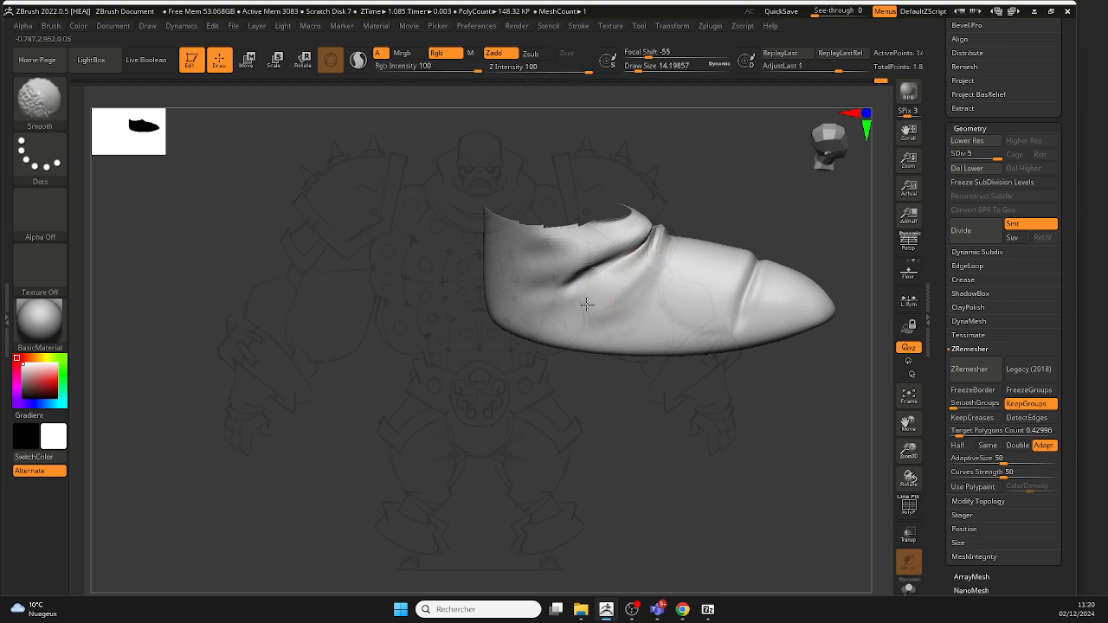
mouse_move(647, 247)
shift+mouse_down()
mouse_move(752, 217)
mouse_move(648, 264)
shift+mouse_up()
Step: Sculpt the fold down the other side of the foot with Standard and blend its lower end with Smooth
right_drag(565, 292, 560, 331)
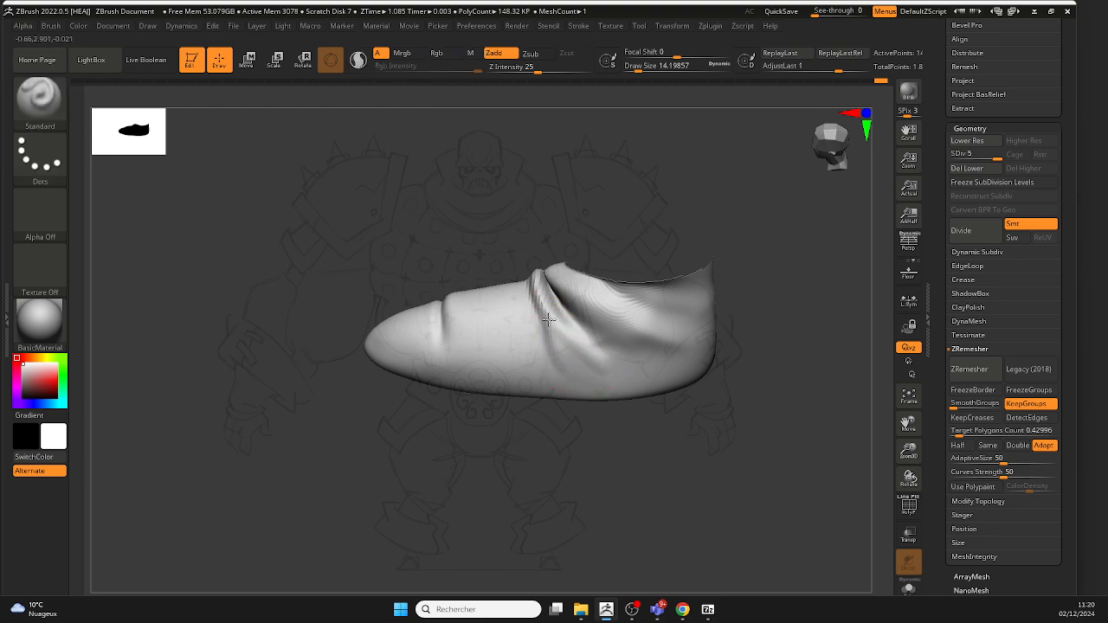
key(shift)
key(shift)
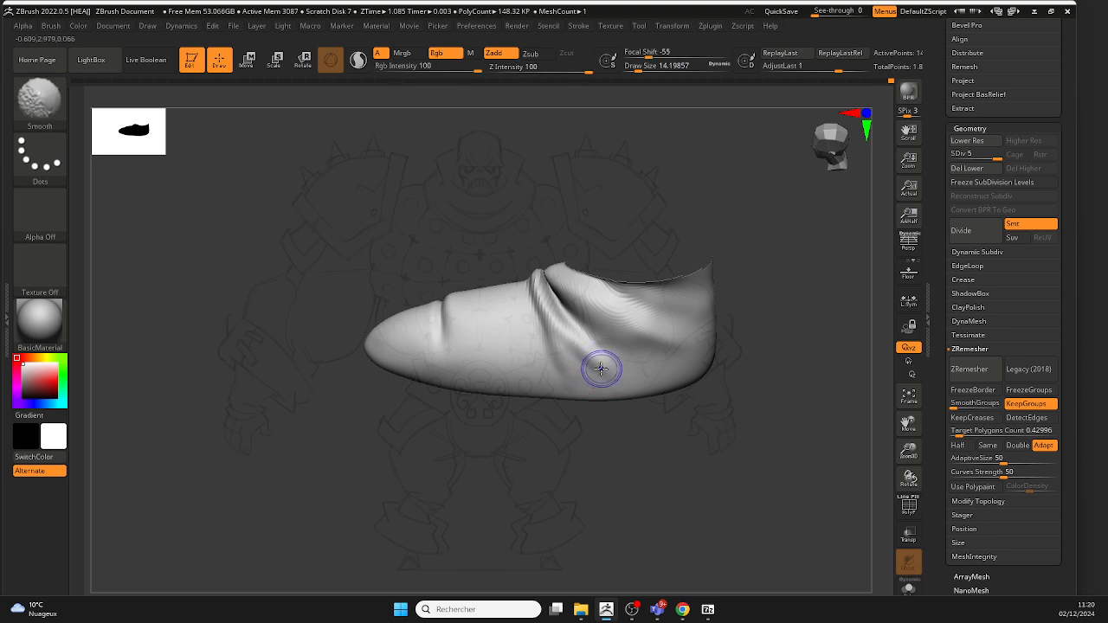
shift+drag(579, 375, 597, 374)
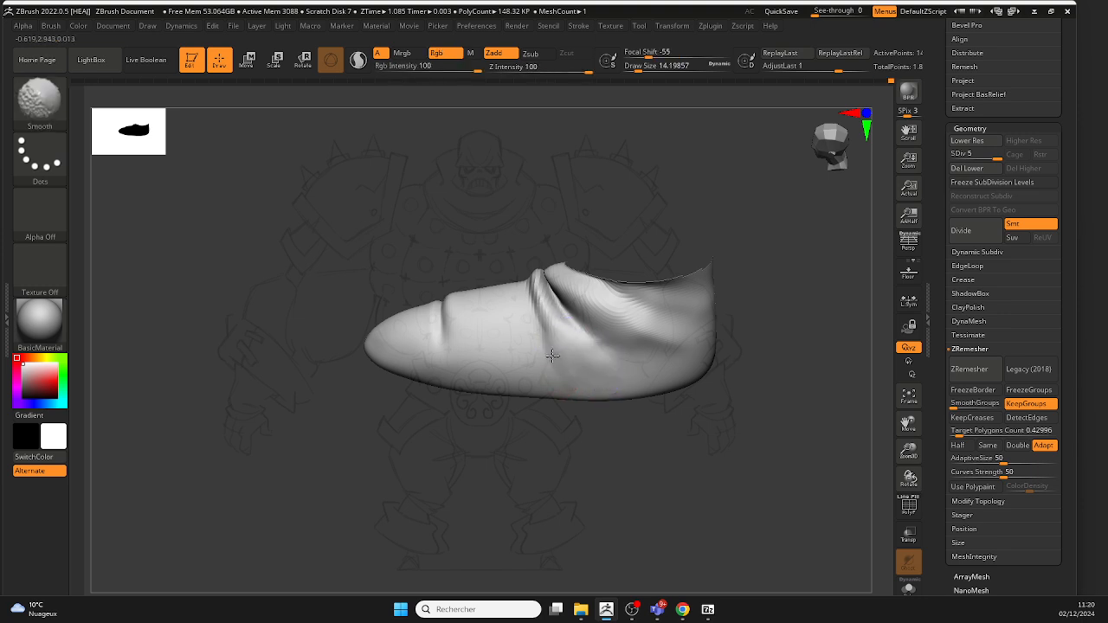
right_drag(525, 279, 554, 364)
Step: Switch to the Move brush with a draw size of about 18 and smooth the foot's side below the ankle fold
shift+right_drag(519, 292, 335, 223)
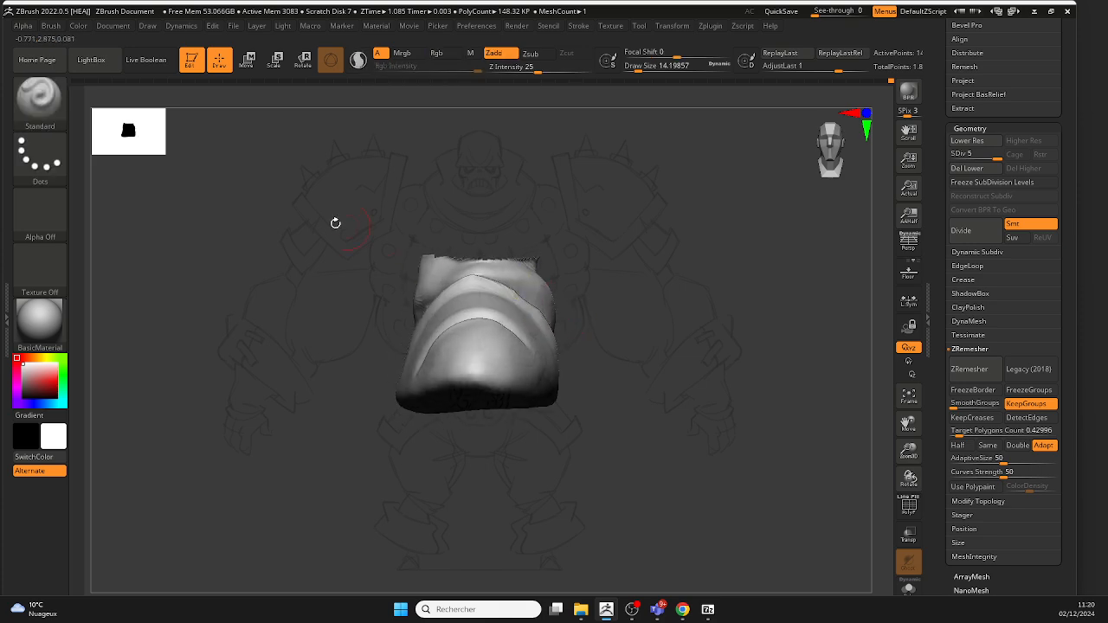
key(b)
key(m)
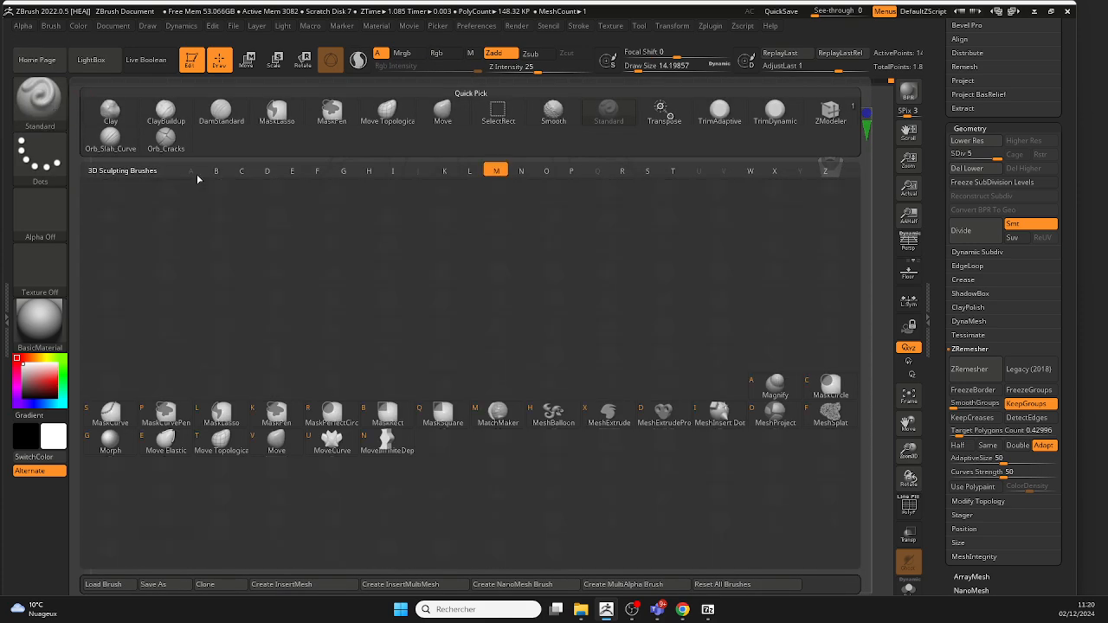
click(278, 443)
key(space)
drag(505, 301, 515, 302)
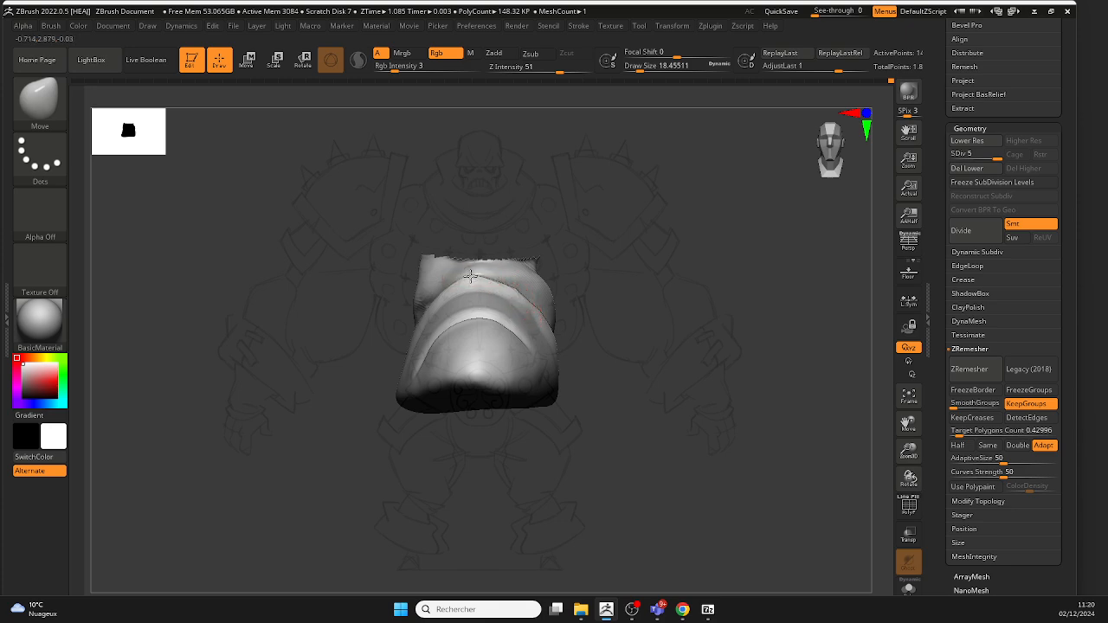
right_drag(562, 328, 528, 310)
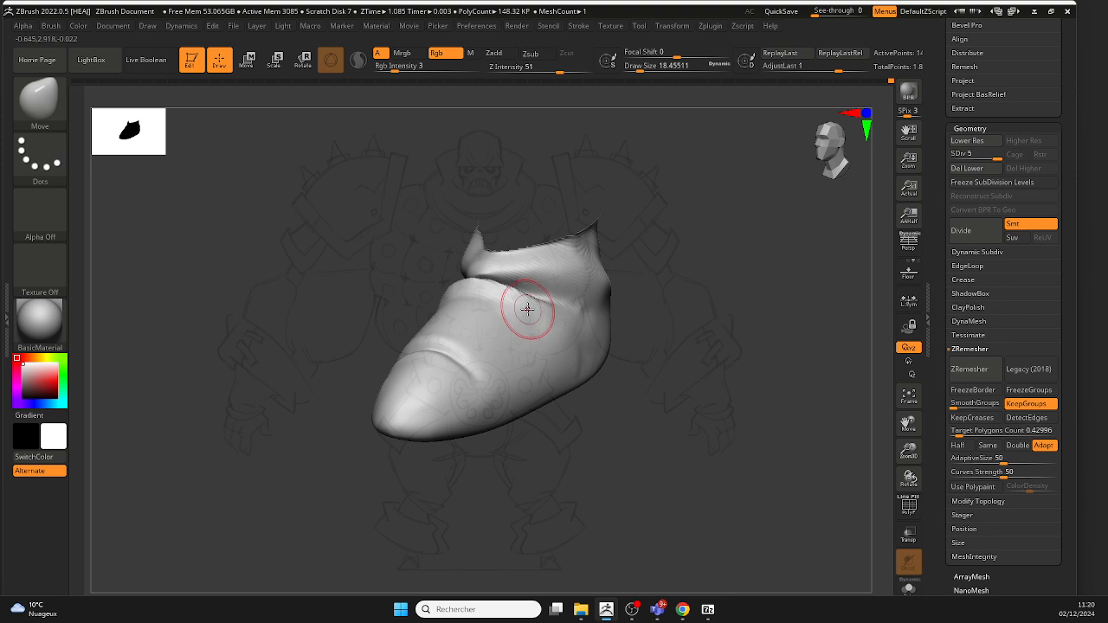
shift+drag(536, 320, 556, 351)
right_drag(557, 351, 597, 357)
shift+drag(601, 360, 552, 318)
Step: Blend the lower ends of the instep folds into both sides of the foot with Smooth
right_drag(440, 215, 472, 246)
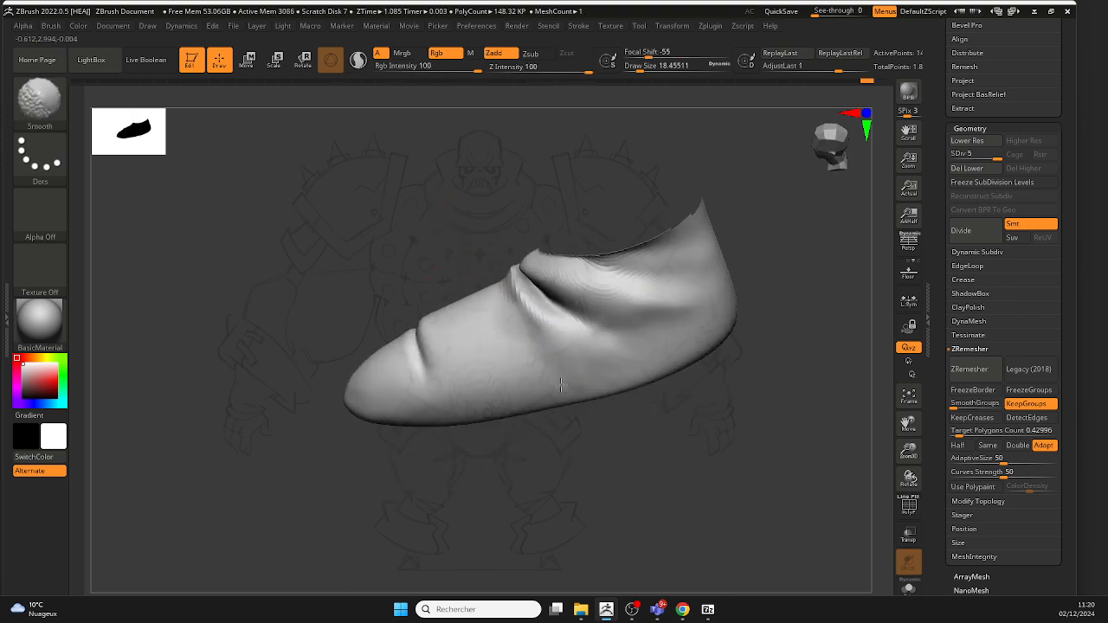
shift+drag(568, 370, 559, 381)
mouse_move(559, 381)
ctrl+right_down()
mouse_move(507, 297)
mouse_move(560, 312)
mouse_move(559, 437)
mouse_move(598, 341)
mouse_move(641, 363)
mouse_move(638, 348)
ctrl+right_up()
mouse_move(577, 343)
shift+mouse_down()
mouse_move(547, 359)
mouse_move(613, 368)
shift+mouse_up()
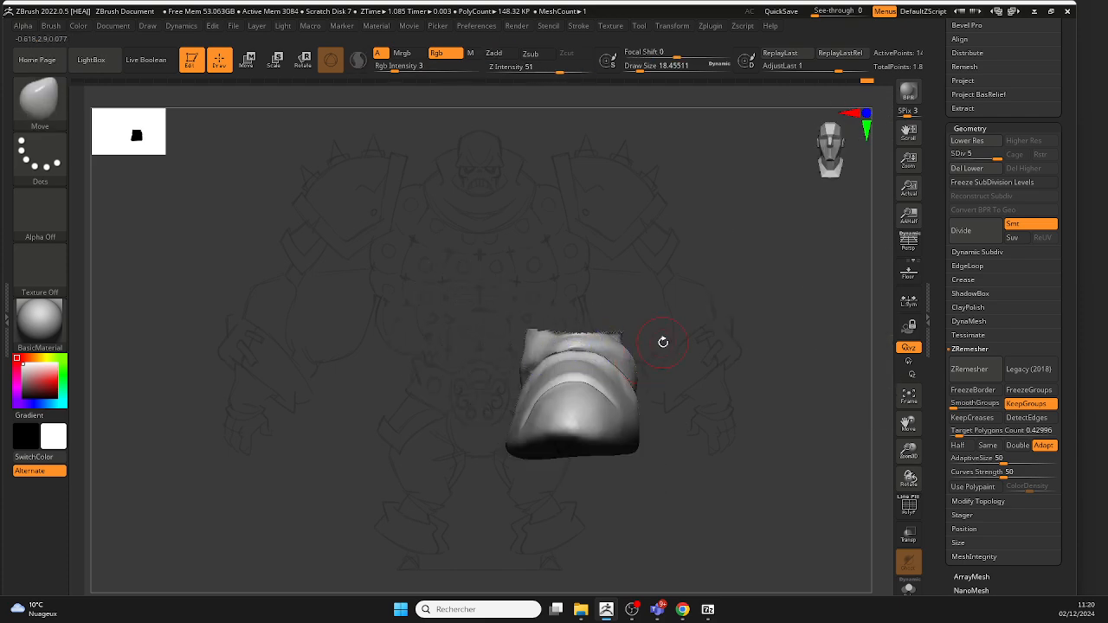
mouse_move(663, 342)
right_down()
mouse_move(654, 380)
mouse_move(631, 378)
right_up()
shift+drag(631, 379, 630, 408)
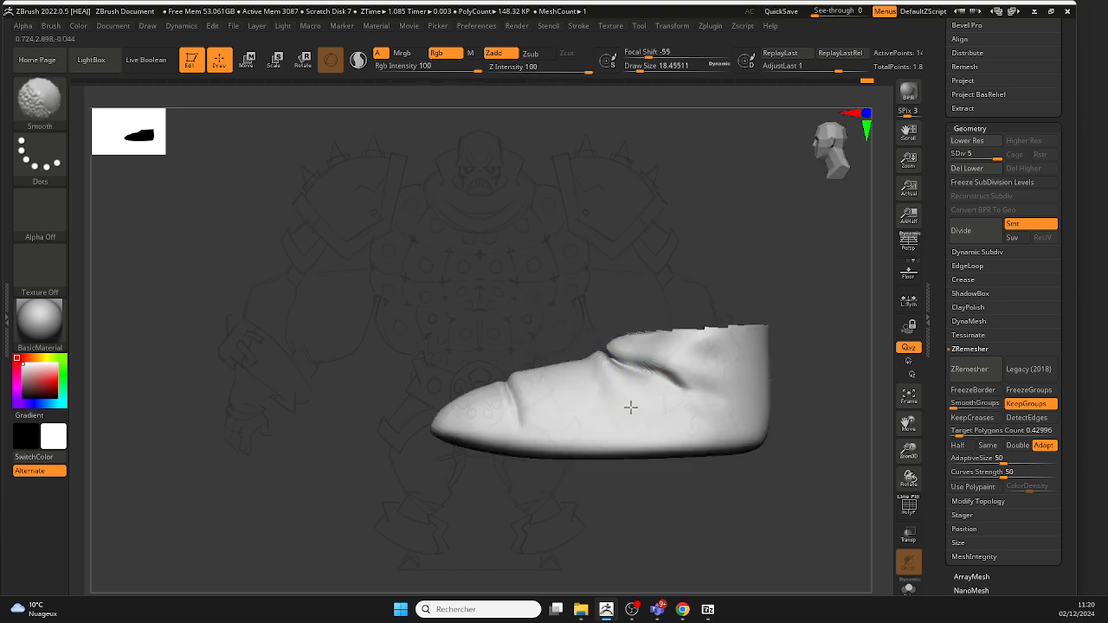
Step: Unhide the full boots and set the Move brush's draw size to about 29
ctrl+right_drag(631, 408, 707, 361)
ctrl+shift+click(774, 410)
mouse_move(774, 410)
right_down()
mouse_move(709, 425)
mouse_move(727, 440)
right_up()
right_drag(727, 439, 653, 397)
right_drag(700, 465, 688, 500)
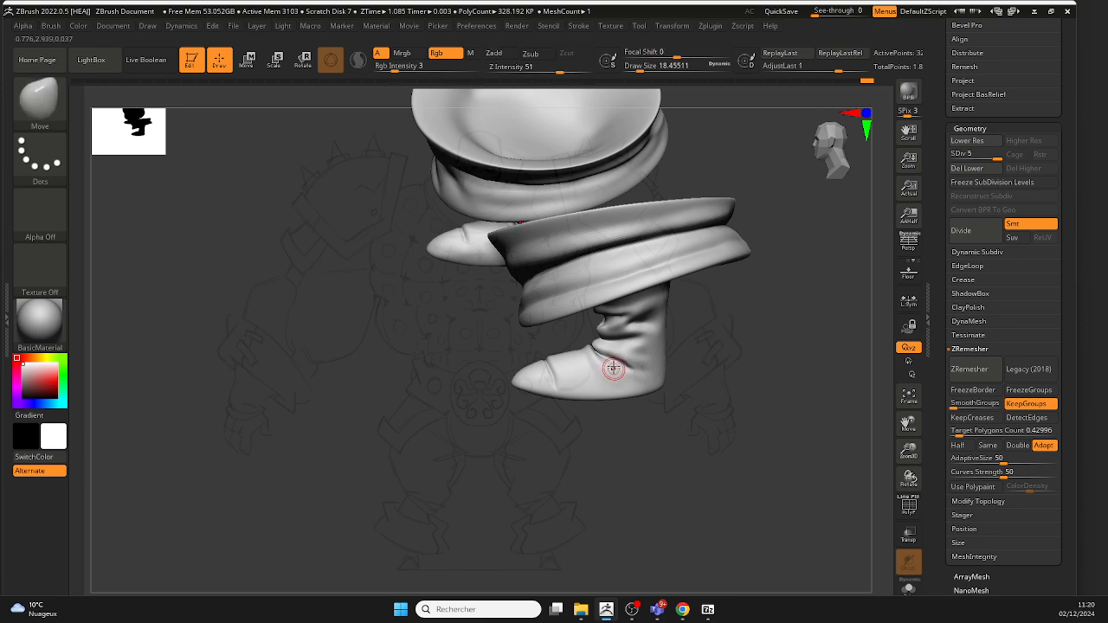
ctrl+right_drag(613, 368, 589, 437)
key(space)
drag(615, 368, 621, 369)
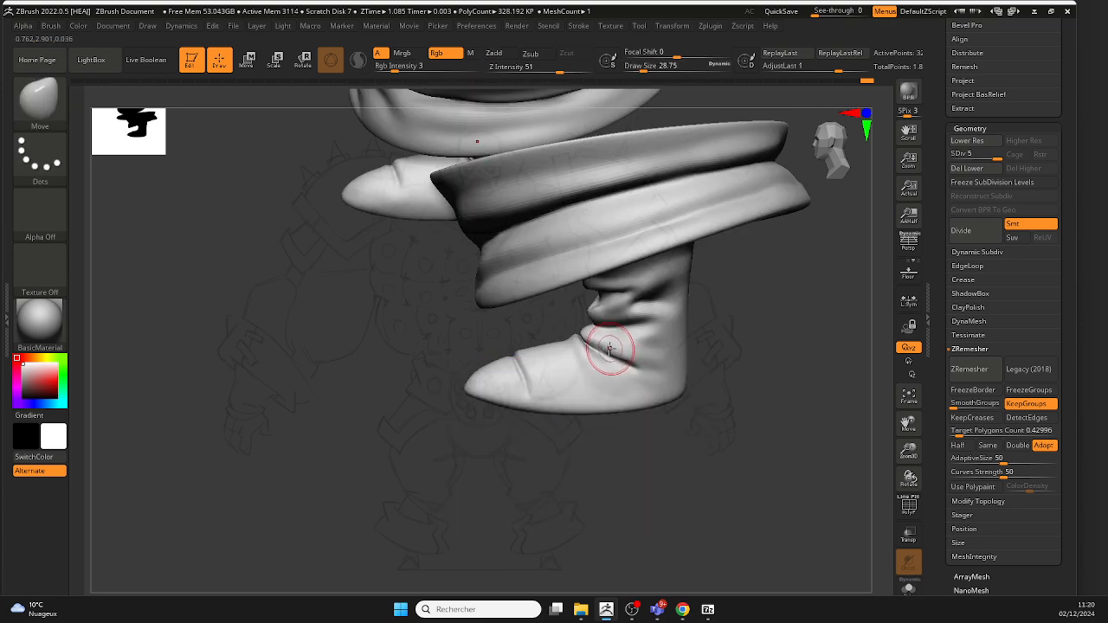
Step: Examine the boots' ankle folds and feet from both sides
right_drag(618, 366, 621, 417)
key(shift)
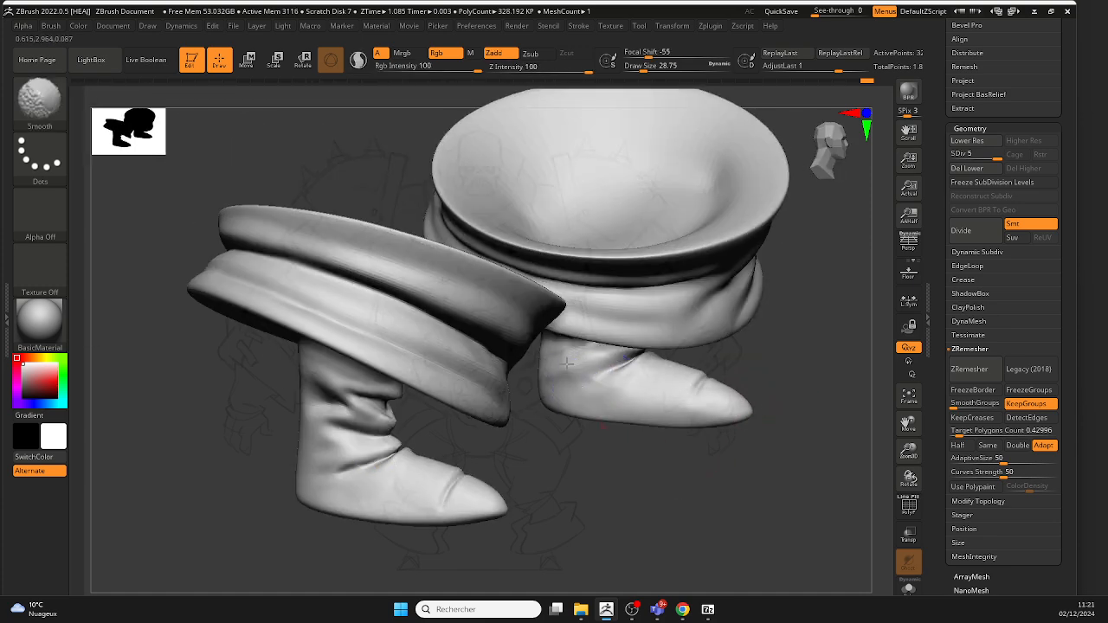
right_drag(739, 375, 746, 347)
ctrl+right_drag(746, 346, 683, 305)
key(shift)
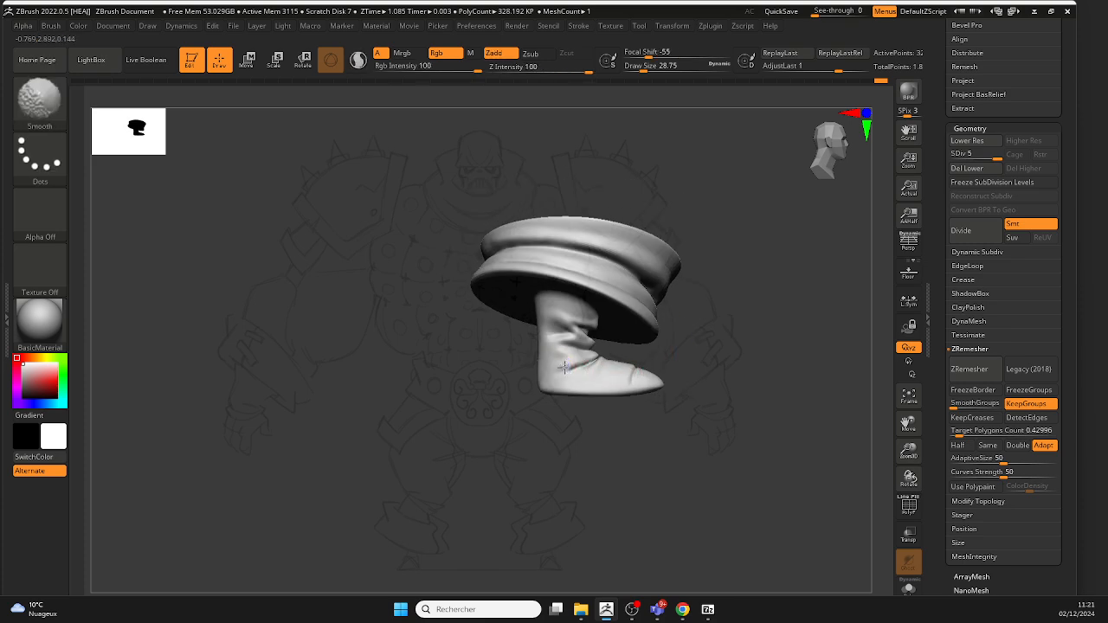
right_drag(606, 379, 737, 369)
ctrl+right_drag(586, 360, 653, 412)
right_drag(653, 412, 575, 414)
key(shift)
Step: Mask the back of the heel with MaskLasso, then invert the mask so only the heel patch stays editable
ctrl+shift+click(517, 414)
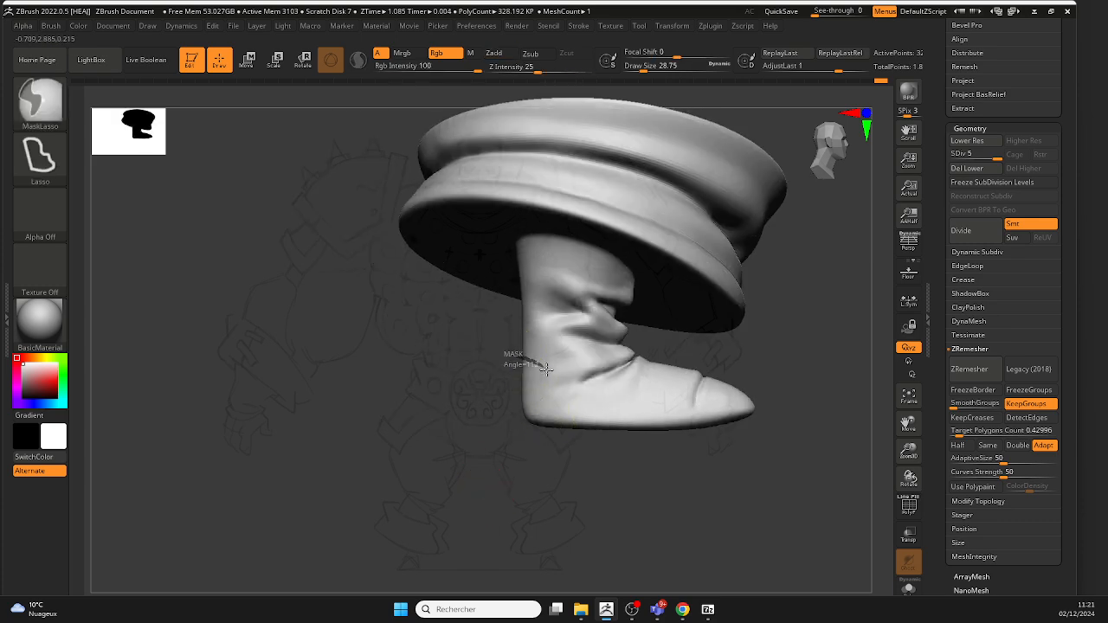
ctrl+drag(533, 422, 490, 418)
mouse_move(554, 461)
right_down()
mouse_move(598, 492)
mouse_move(638, 490)
mouse_move(581, 451)
right_up()
mouse_move(526, 395)
right_down()
mouse_move(554, 463)
mouse_move(531, 389)
right_up()
key(ctrl)
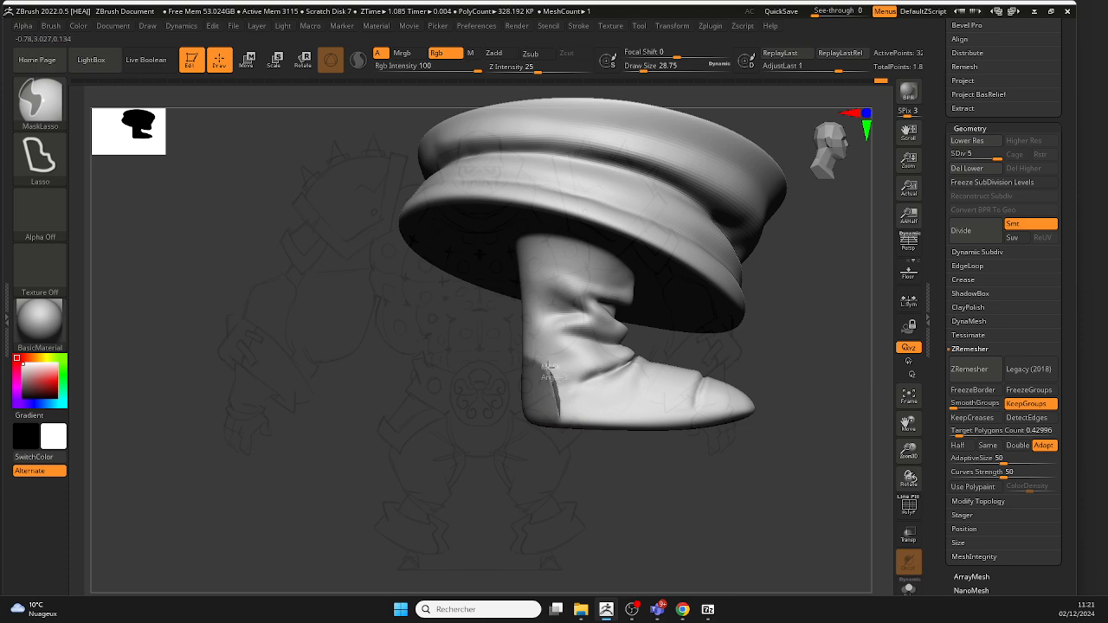
ctrl+drag(474, 452, 512, 461)
ctrl+click(574, 473)
ctrl+click(546, 398)
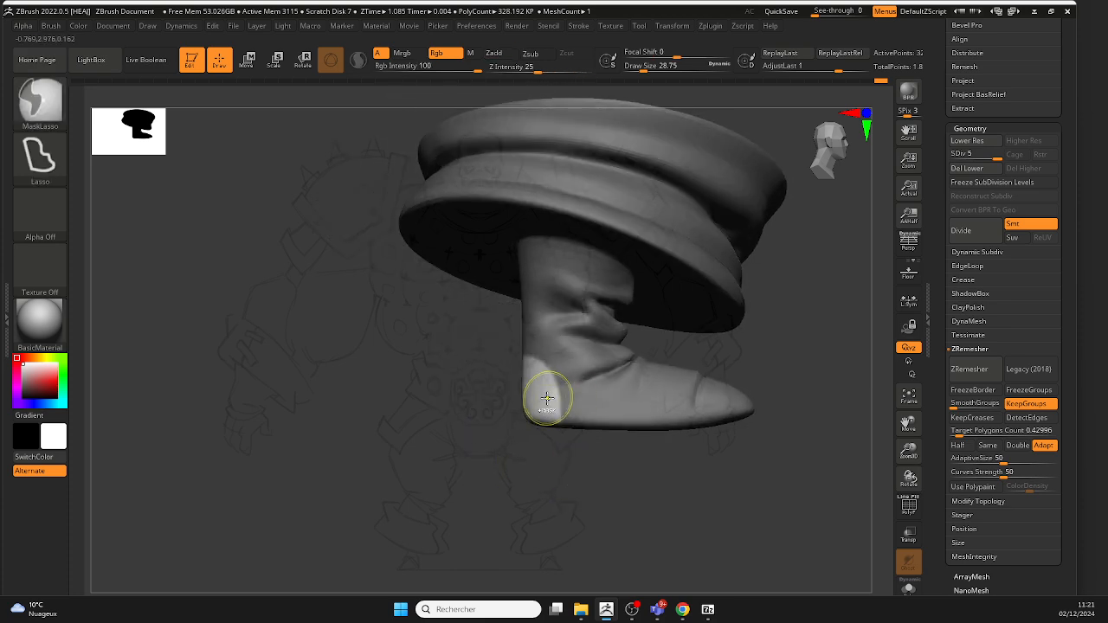
Step: Soften the heel mask, adjust the unmasked heel with Move at a draw size of about 149, and clear the mask
click(44, 97)
click(429, 304)
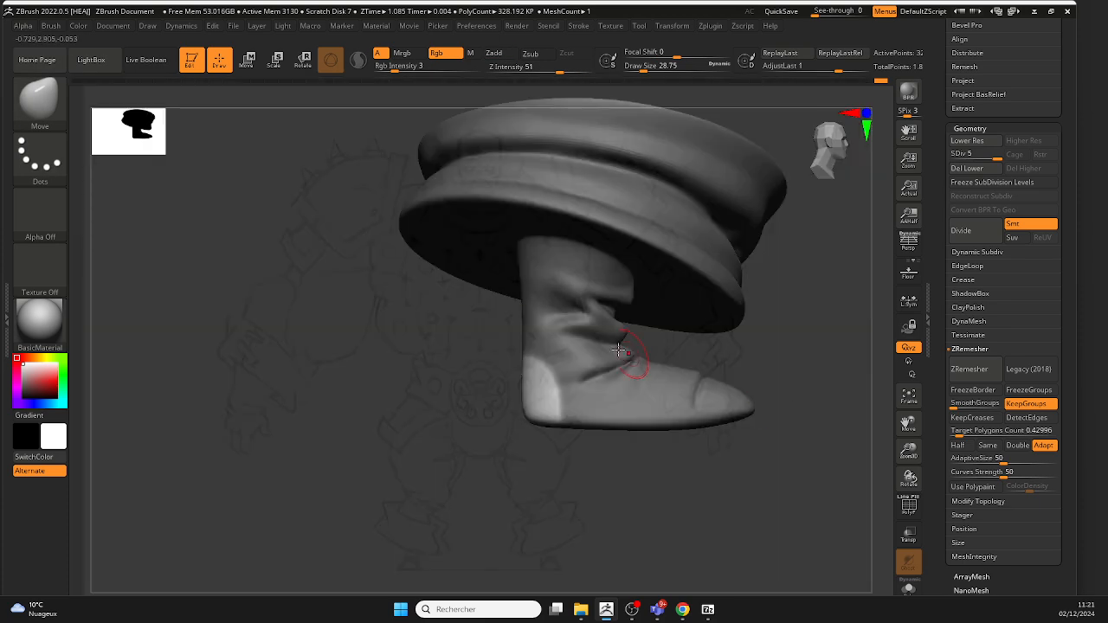
key(space)
drag(536, 380, 561, 385)
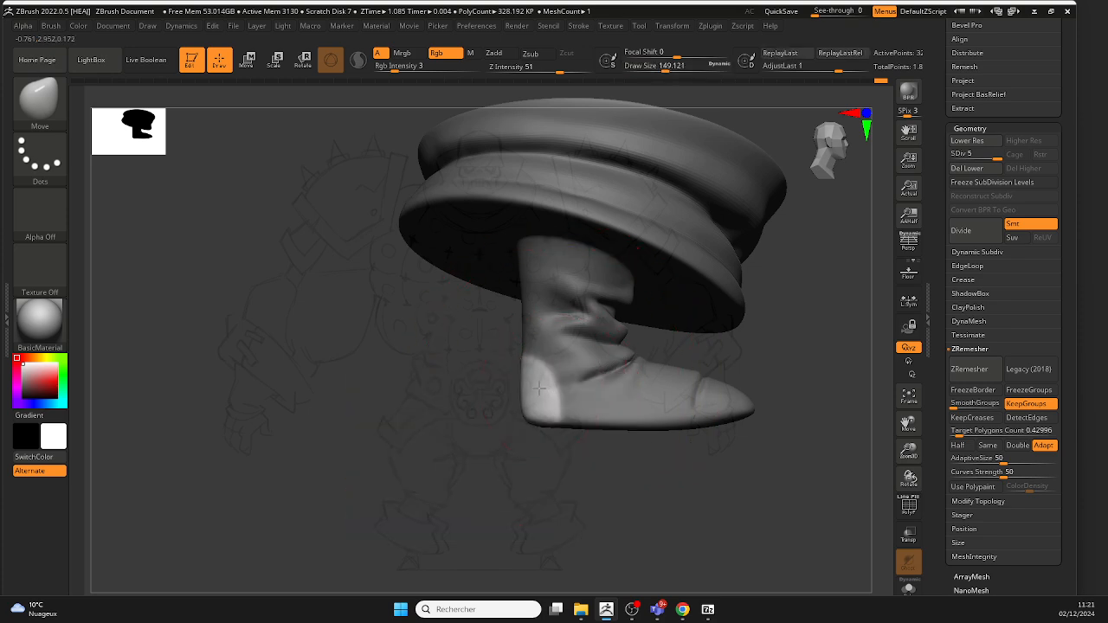
ctrl+drag(548, 477, 545, 450)
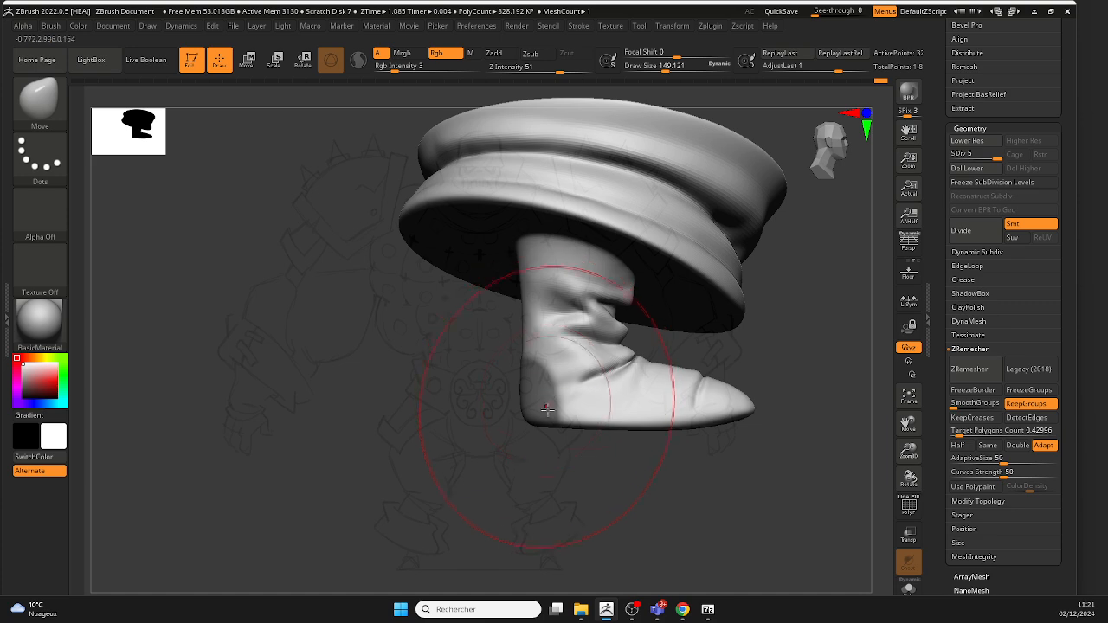
ctrl+click(551, 403)
ctrl+click(569, 475)
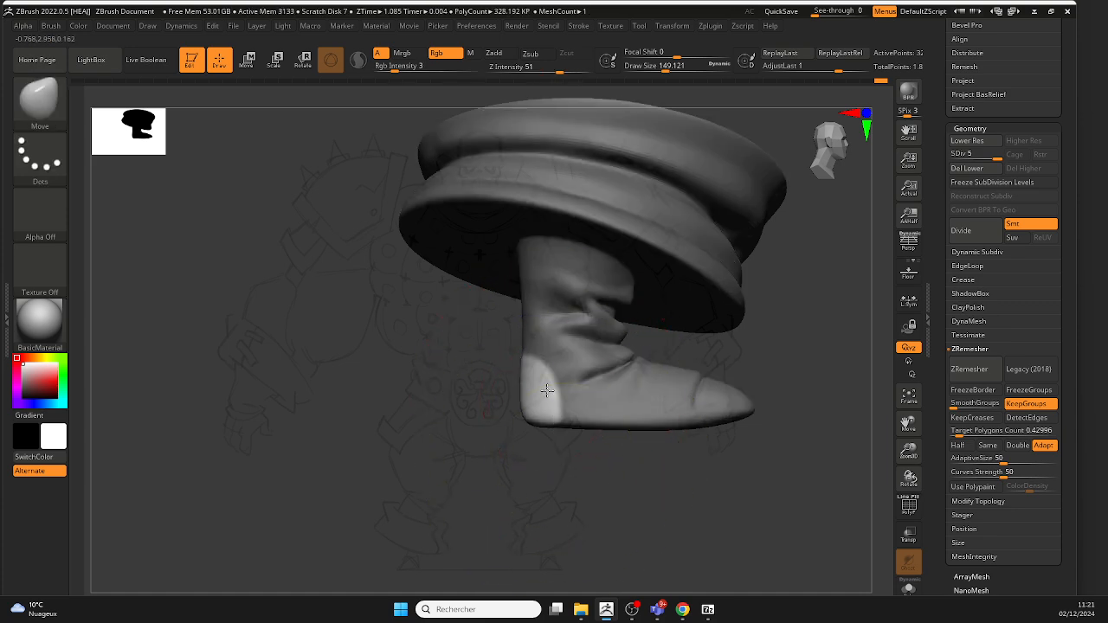
mouse_move(499, 451)
mouse_down()
mouse_move(566, 448)
mouse_move(534, 407)
mouse_move(546, 514)
mouse_up()
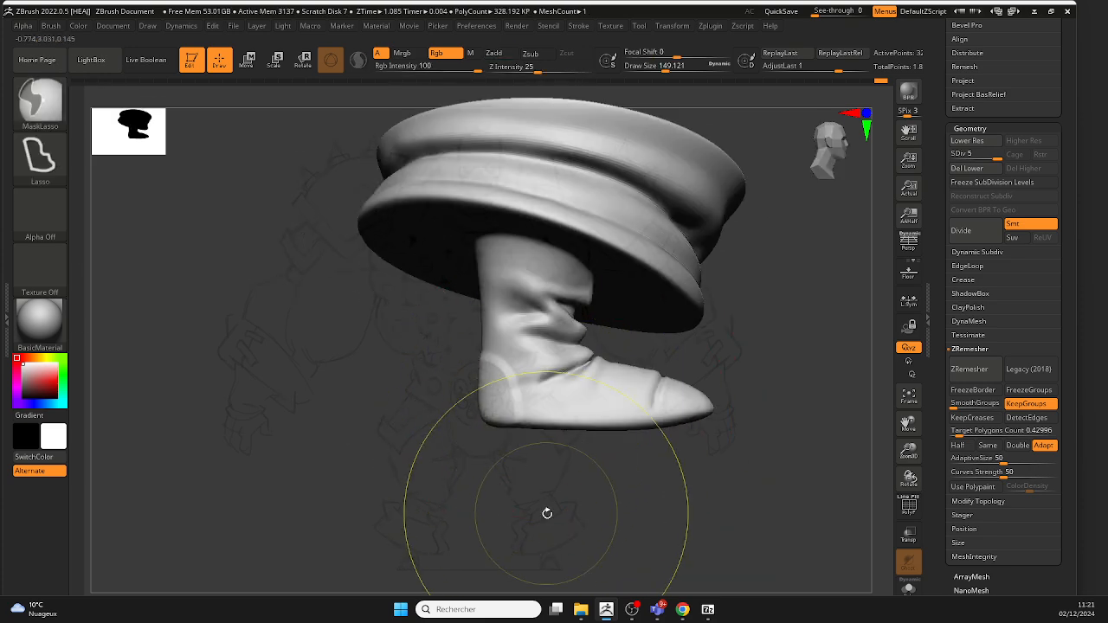
Step: Refine the back of the heel with the Move brush at a draw size of about 41
ctrl+right_drag(510, 442, 505, 413)
key(space)
drag(518, 402, 498, 400)
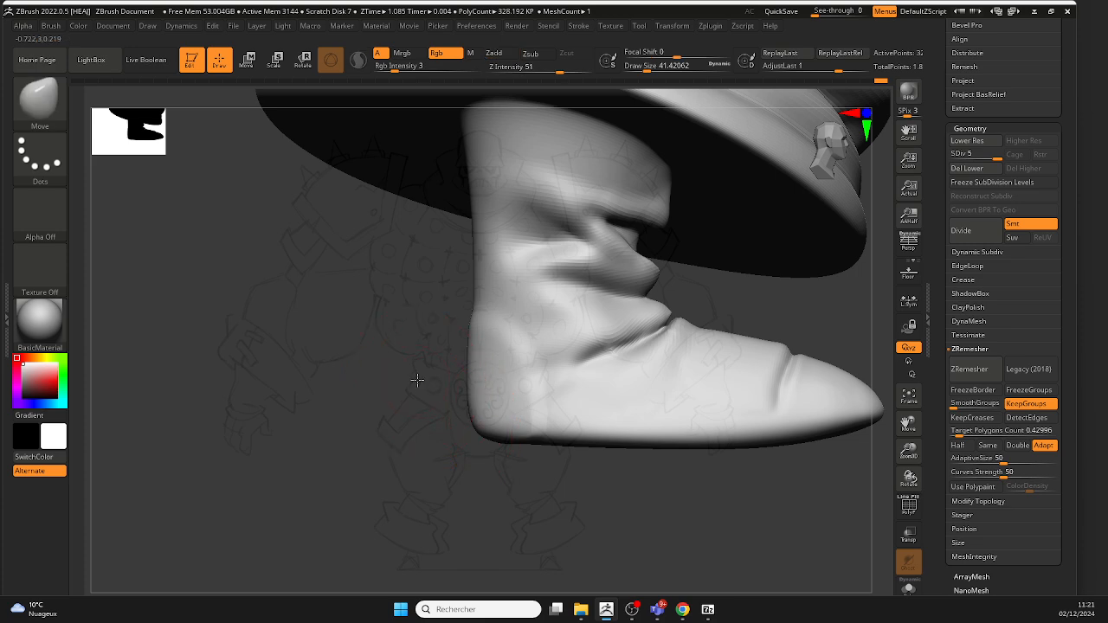
drag(416, 378, 504, 322)
ctrl+right_drag(478, 396, 484, 416)
right_drag(485, 415, 517, 408)
drag(534, 529, 559, 460)
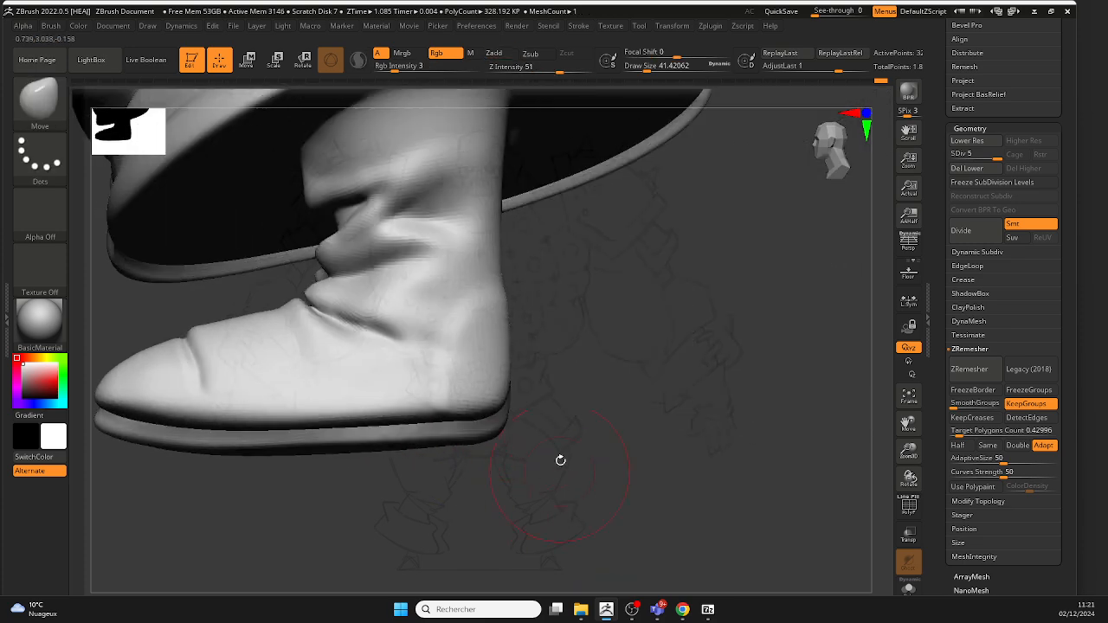
ctrl+right_drag(509, 450, 490, 350)
mouse_move(489, 350)
right_down()
mouse_move(485, 378)
mouse_move(440, 436)
mouse_move(476, 426)
mouse_move(518, 463)
right_up()
mouse_move(518, 463)
ctrl+right_down()
mouse_move(511, 389)
mouse_move(517, 420)
ctrl+right_up()
right_drag(516, 421, 545, 468)
ctrl+right_drag(545, 467, 528, 498)
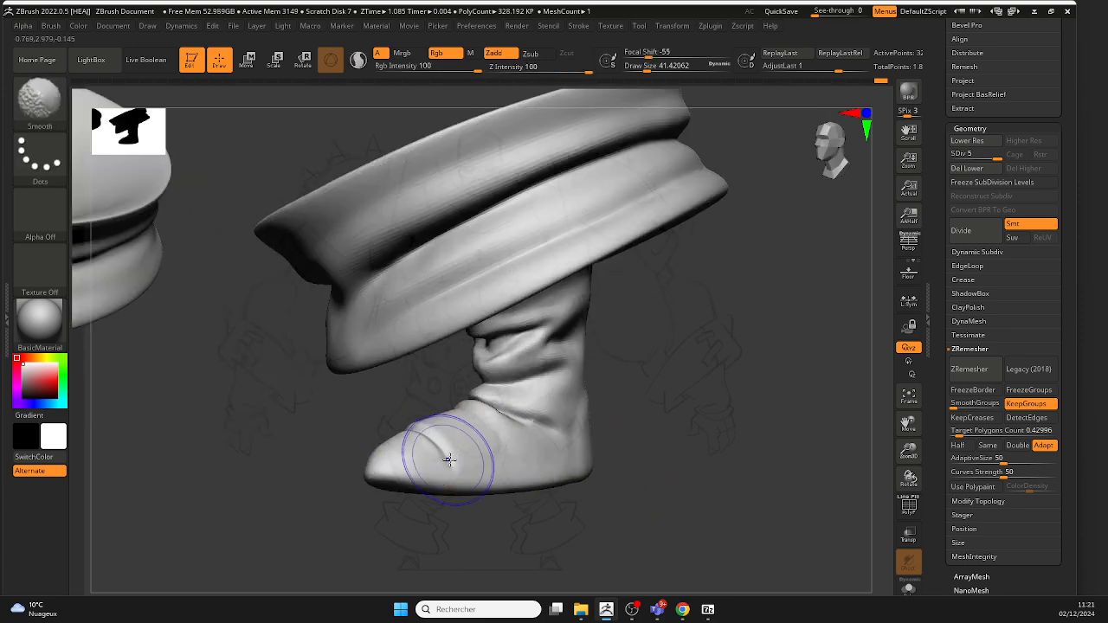
Step: Set the Move brush to Z Intensity 27 and draw size about 23, and smooth the ends of the toe crease on both sides
right_drag(447, 460, 512, 474)
key(space)
mouse_move(465, 463)
mouse_down()
mouse_move(455, 463)
mouse_move(499, 465)
mouse_up()
key(space)
drag(468, 423, 462, 422)
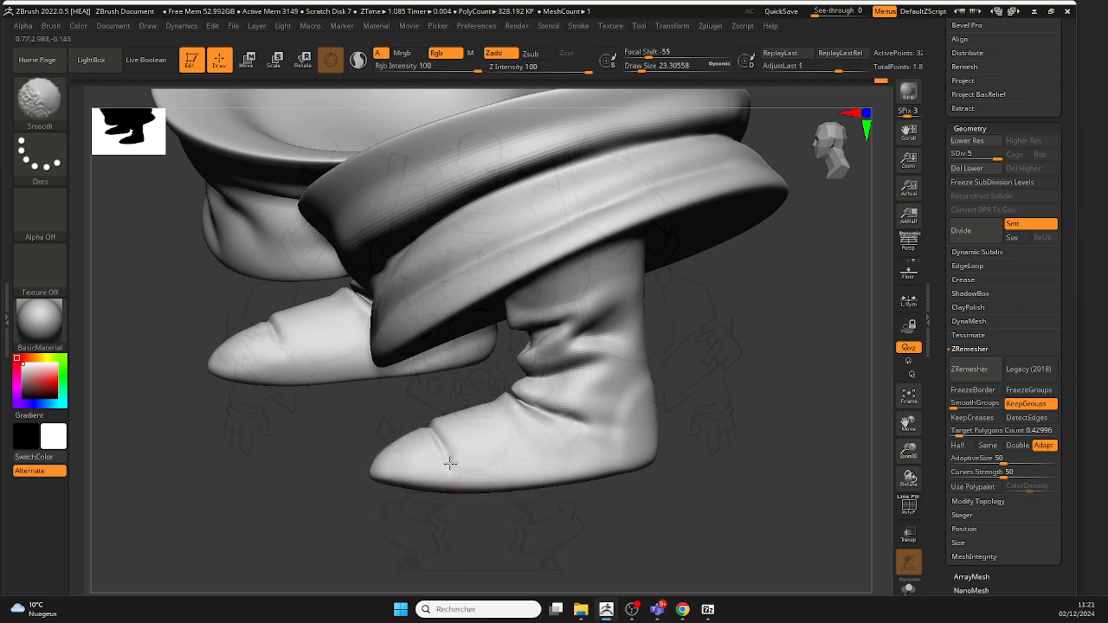
right_drag(432, 420, 433, 457)
shift+drag(433, 431, 450, 451)
right_drag(502, 539, 522, 539)
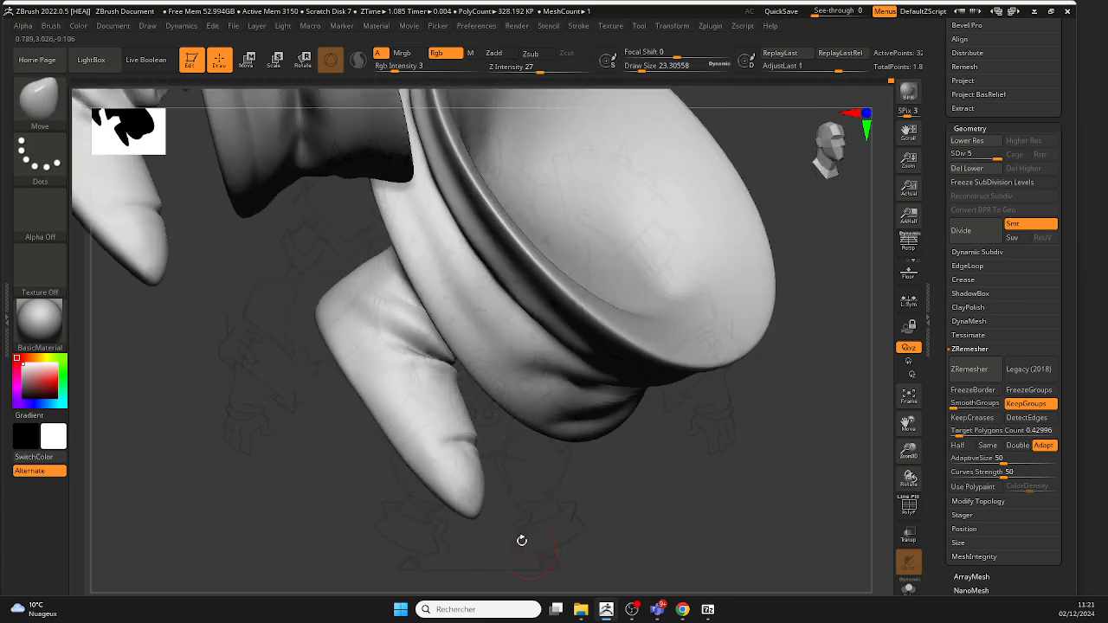
shift+drag(438, 440, 440, 452)
Step: Append a Plane3D as a new subtool alongside the boots
right_drag(521, 507, 554, 433)
mouse_move(554, 433)
shift+right_down()
mouse_move(579, 514)
mouse_move(607, 480)
shift+right_up()
right_drag(681, 419, 882, 326)
drag(1064, 228, 1072, 333)
click(1024, 278)
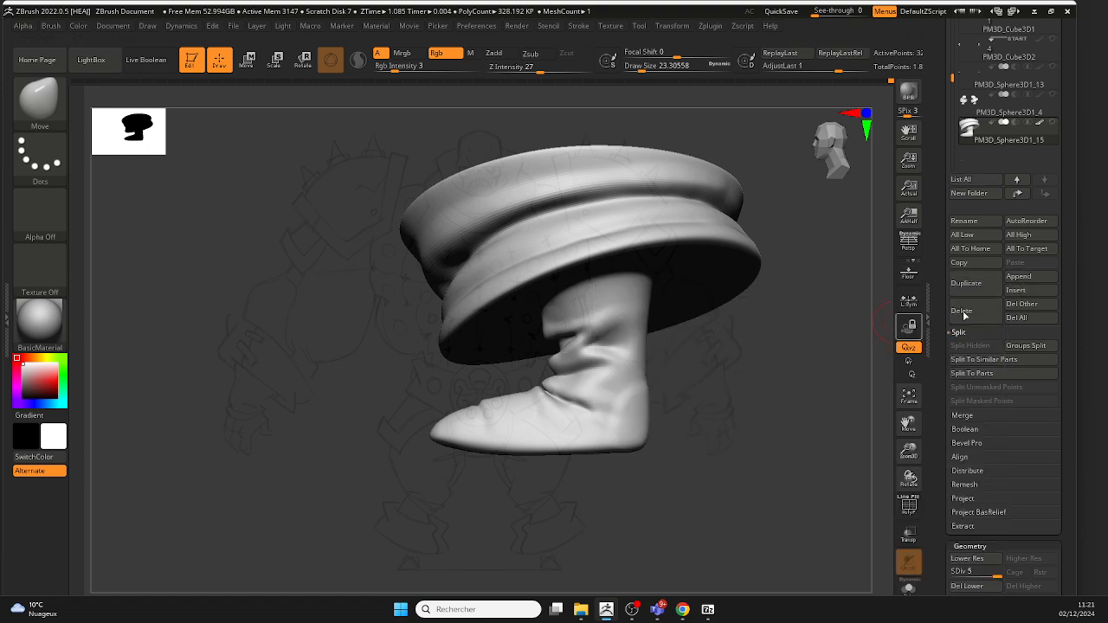
click(1044, 278)
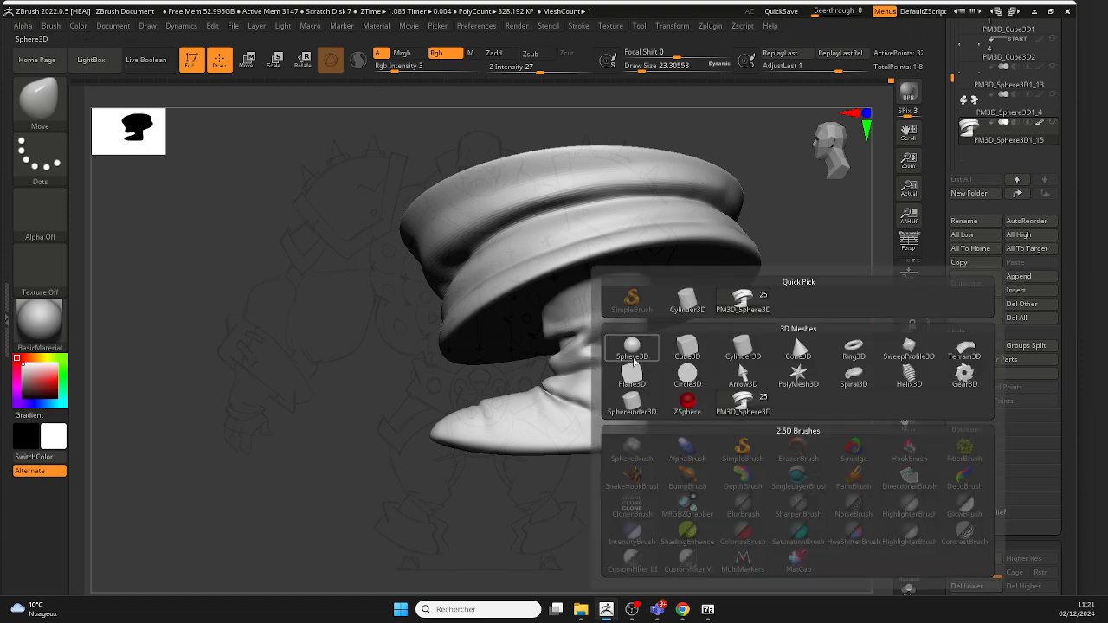
mouse_move(648, 351)
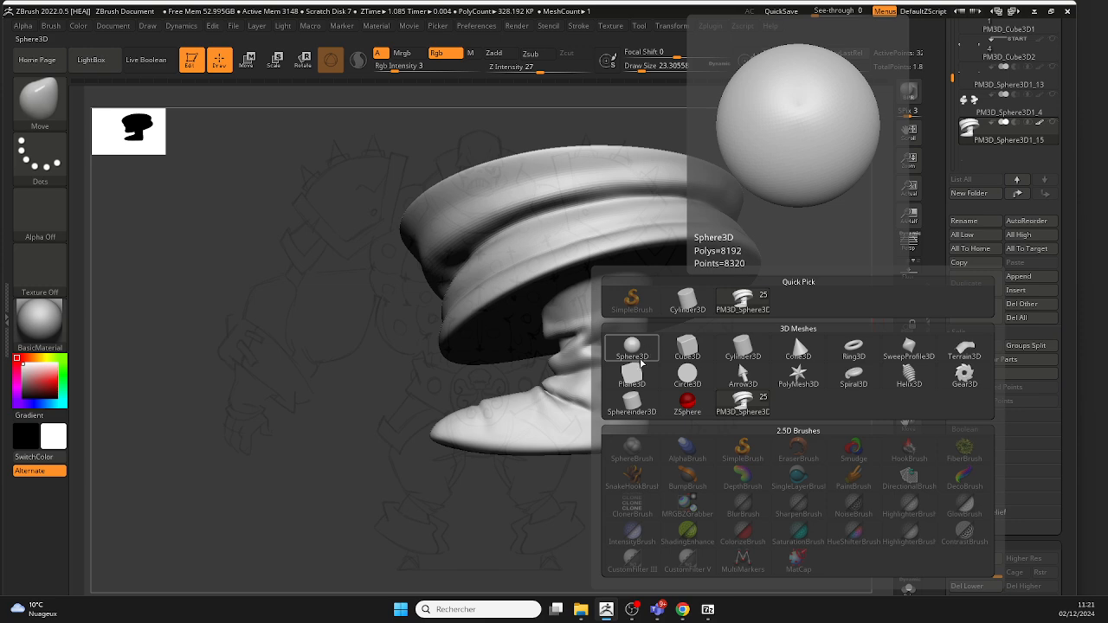
click(634, 376)
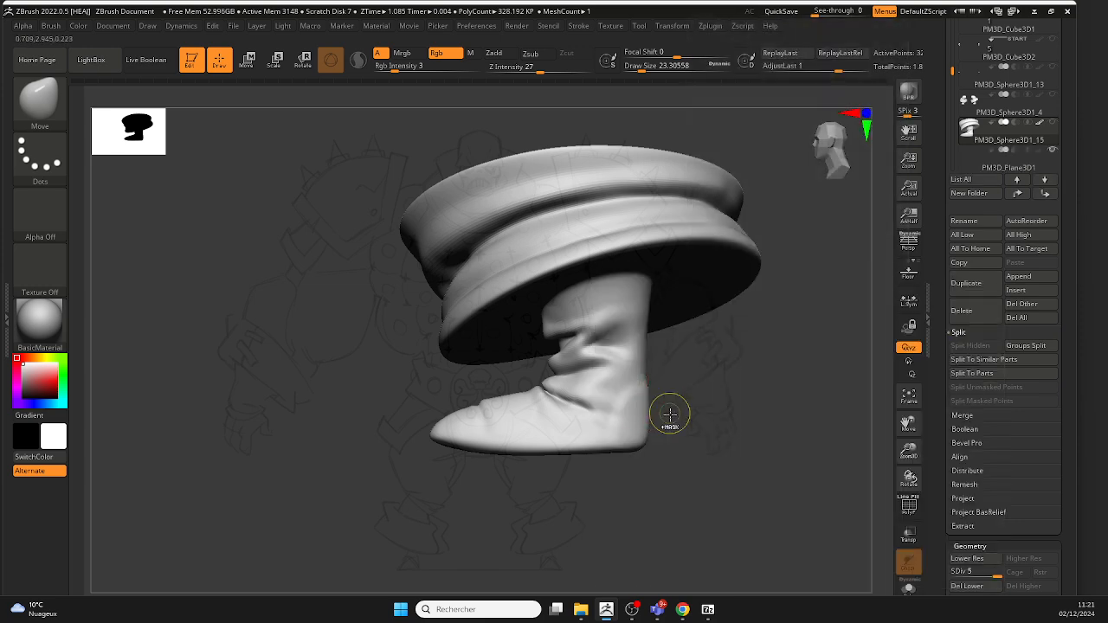
Step: Select the plane and move, rotate and enlarge it until it lies horizontally against the soles of the boots
ctrl+right_drag(642, 339, 594, 251)
alt+click(607, 249)
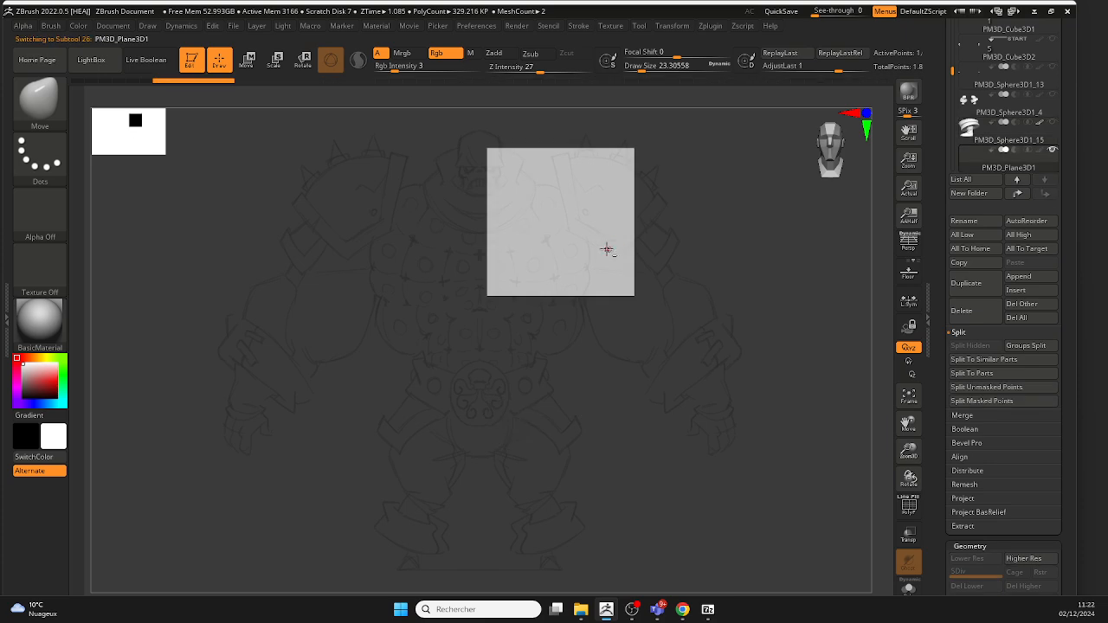
click(248, 61)
drag(559, 154, 559, 360)
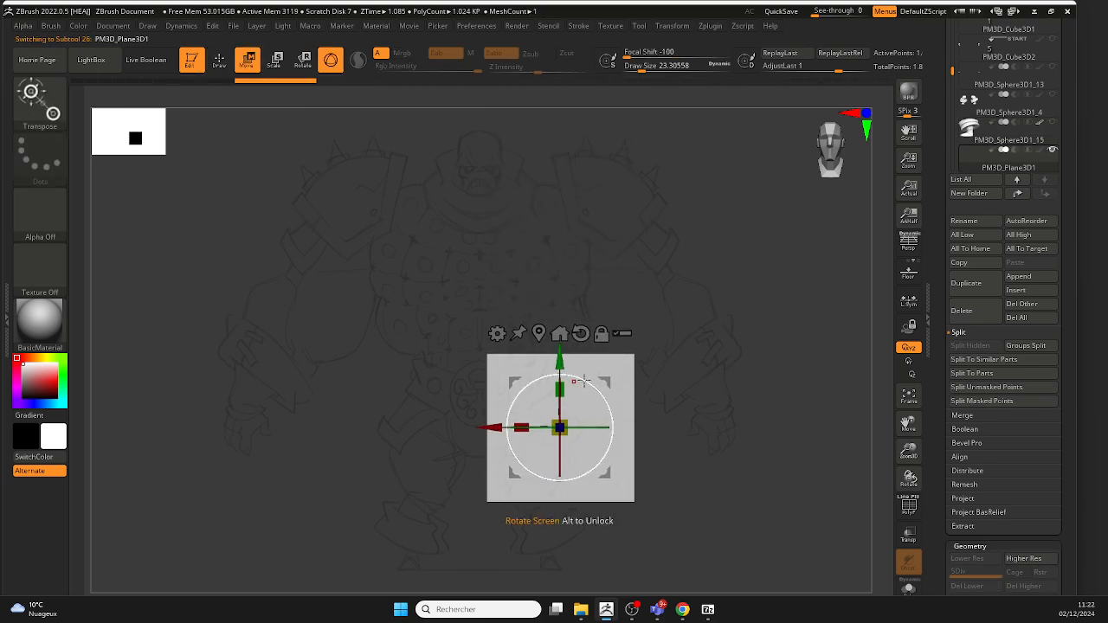
drag(730, 396, 721, 289)
drag(578, 392, 550, 491)
shift+drag(711, 401, 660, 416)
drag(486, 447, 451, 447)
drag(708, 391, 763, 394)
alt+drag(763, 395, 675, 370)
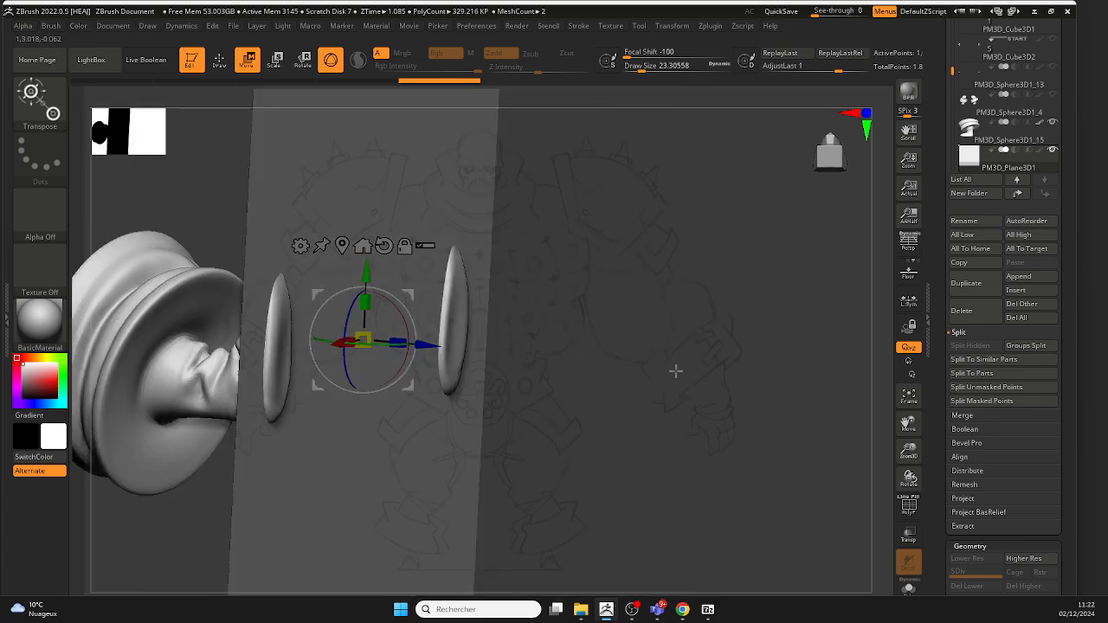
drag(419, 344, 422, 344)
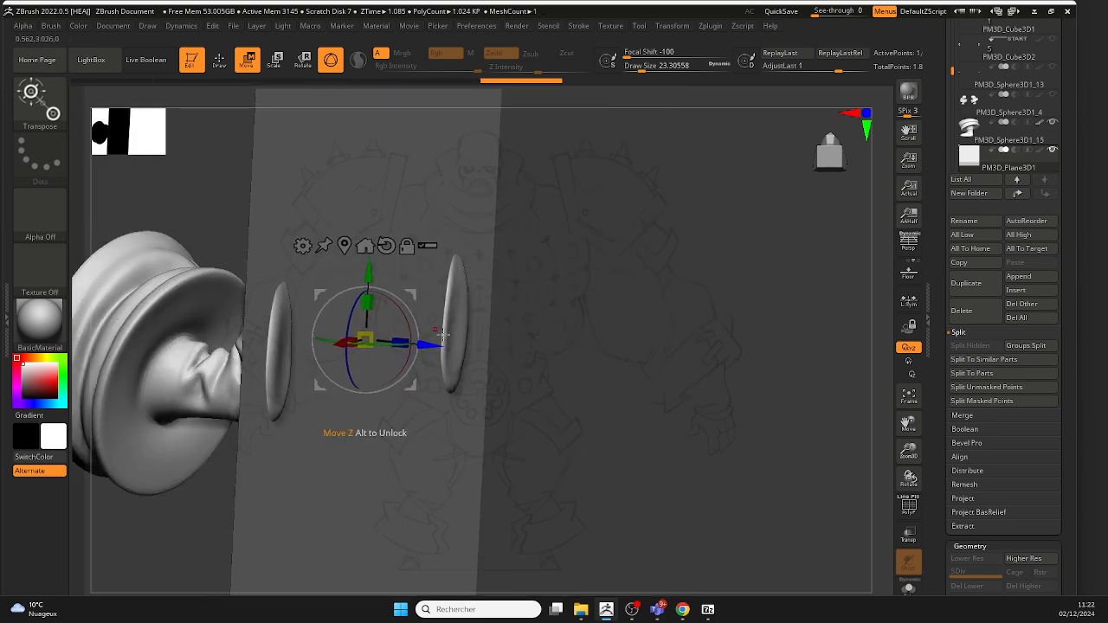
Step: Check the plane's wireframe from below, subdivide it to level 7 and delete its lower subdivision levels
shift+drag(571, 346, 639, 357)
click(909, 506)
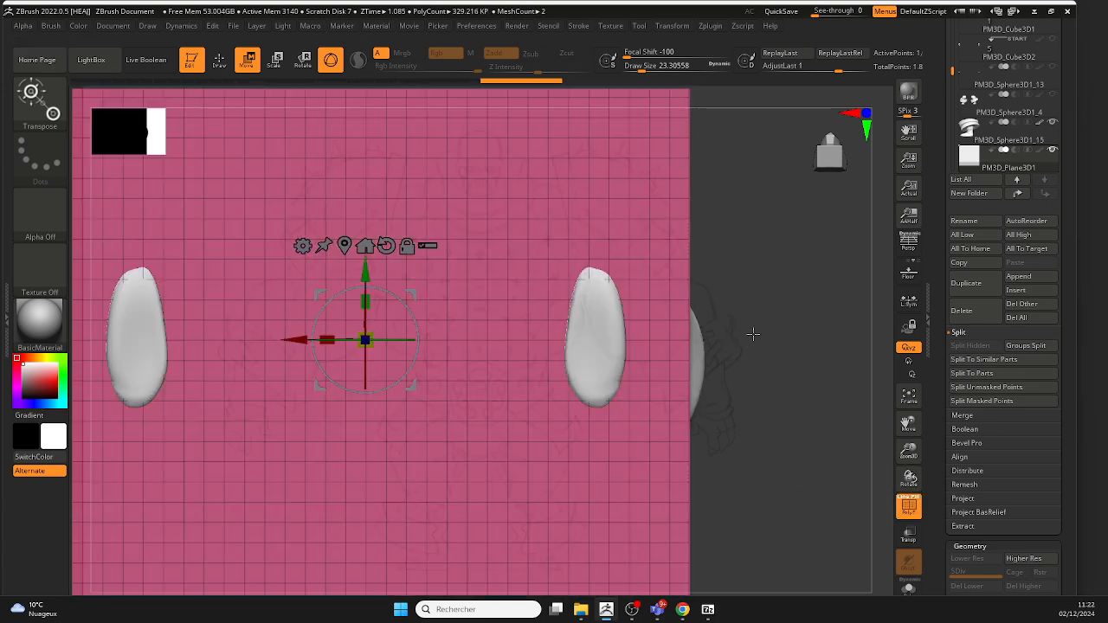
key(ctrl)
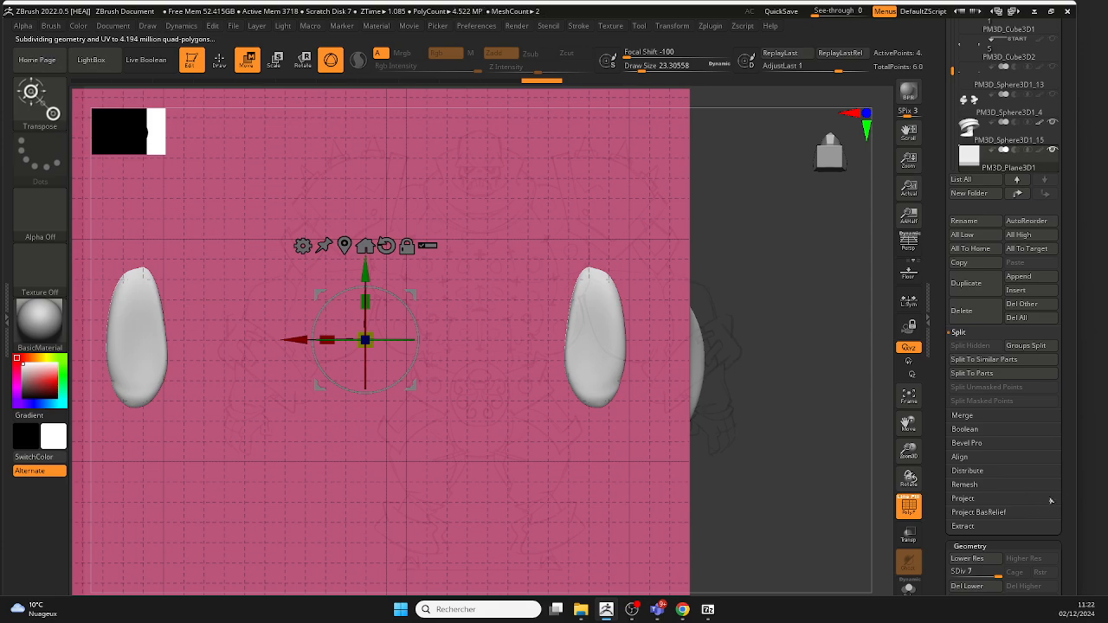
drag(1072, 474, 1072, 304)
click(991, 414)
ctrl+right_drag(626, 292, 790, 390)
click(909, 507)
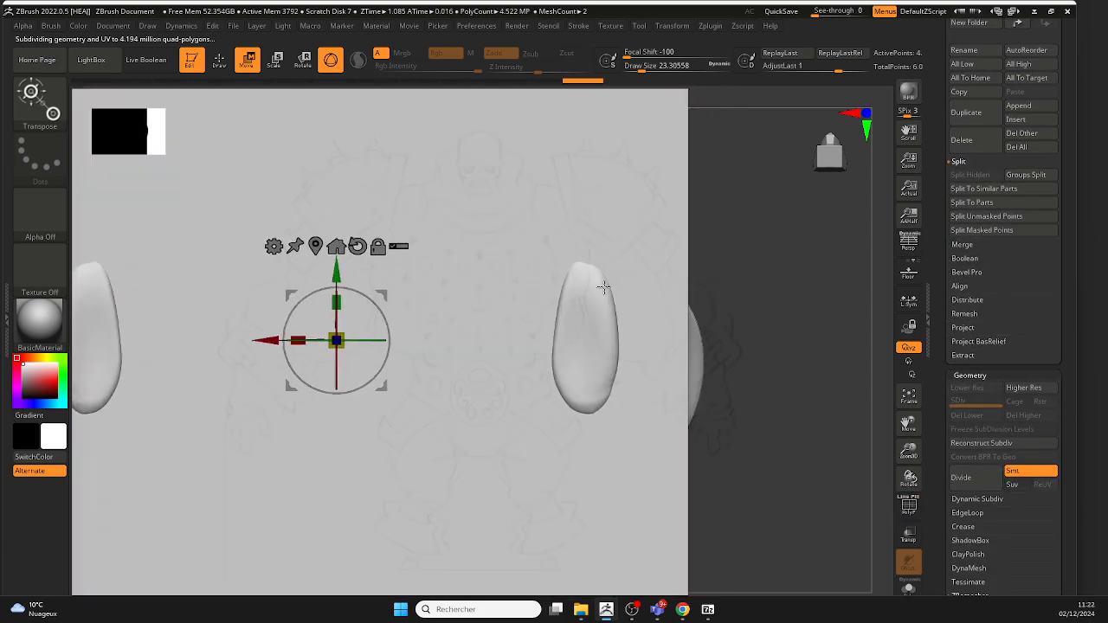
Step: Turn on transparency and trace a MaskLasso mask on the plane around one boot's sole at a draw size of about 17
click(909, 536)
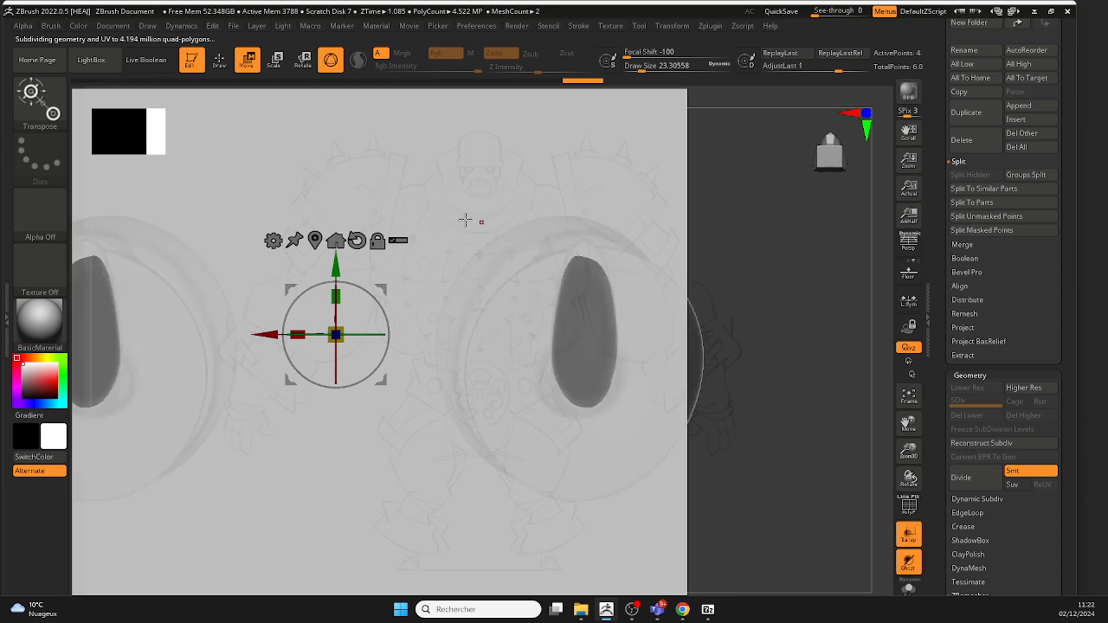
key(q)
key(space)
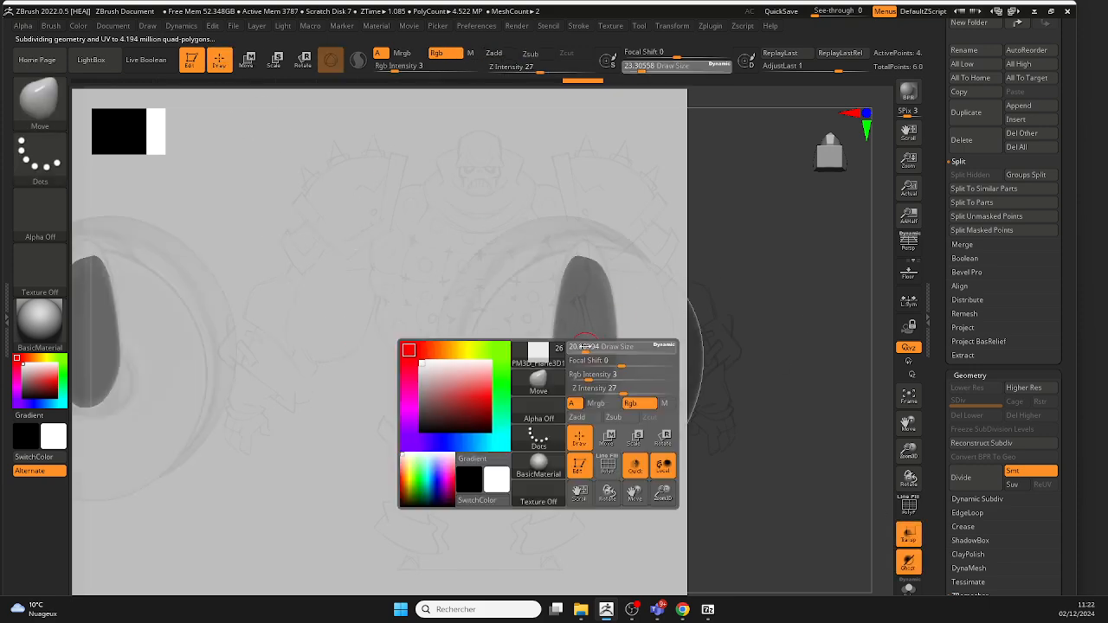
key(ctrl)
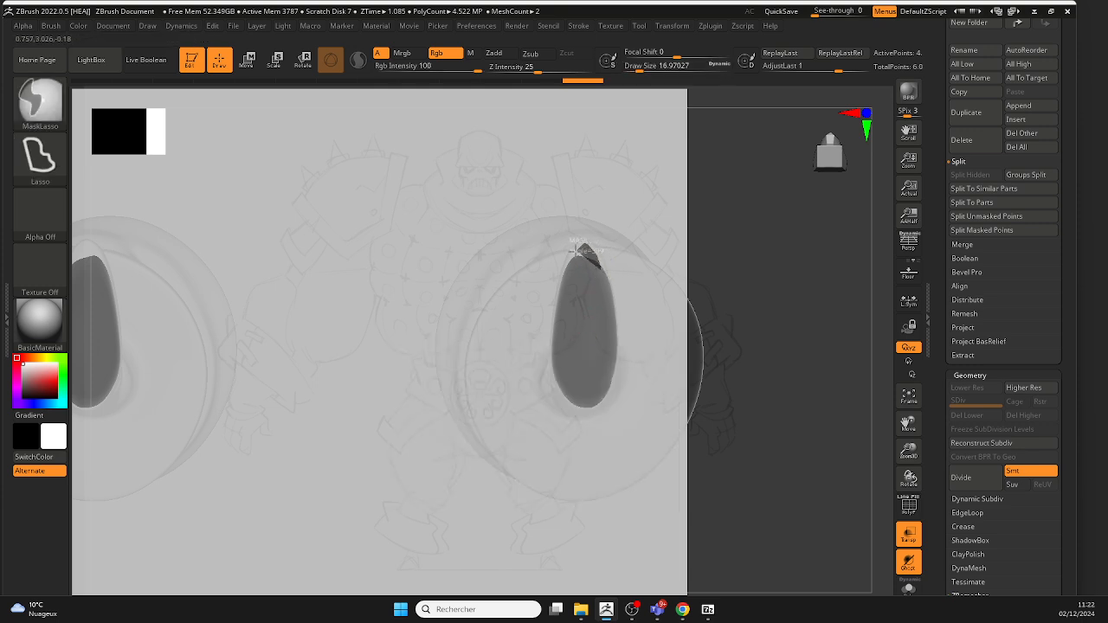
mouse_move(544, 335)
ctrl+mouse_down()
mouse_move(567, 398)
mouse_move(605, 398)
ctrl+mouse_up()
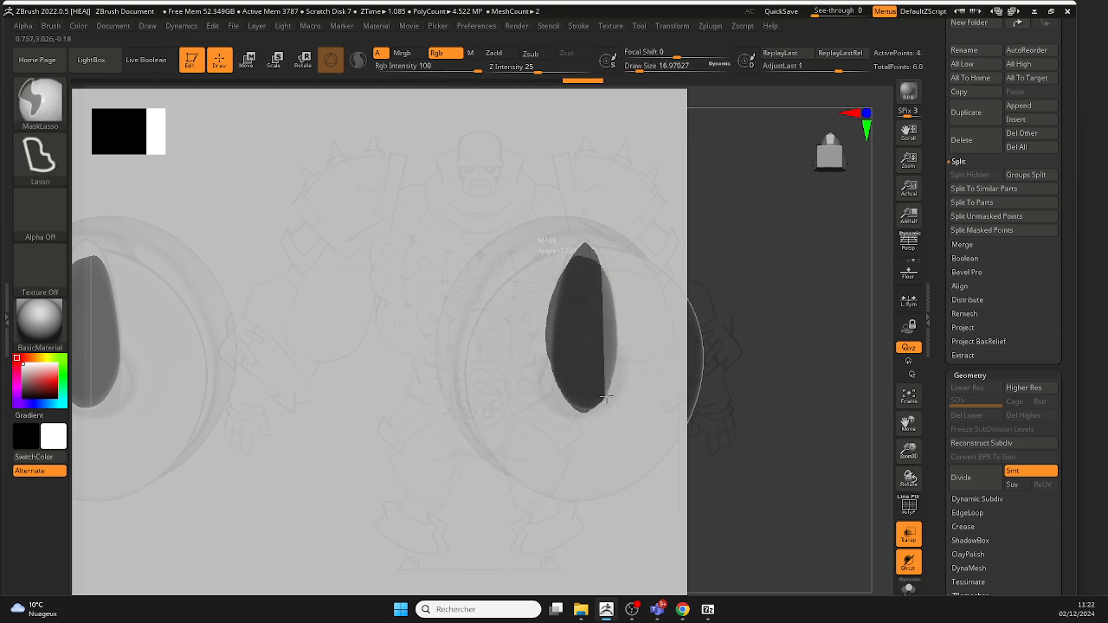
Step: Undo the stray mask stroke and mask the boot sole's outline on the plane with the MaskLasso brush
mouse_move(604, 269)
ctrl+mouse_down()
mouse_move(589, 250)
mouse_move(553, 372)
mouse_move(584, 406)
mouse_move(606, 399)
ctrl+mouse_up()
key(ctrl+z)
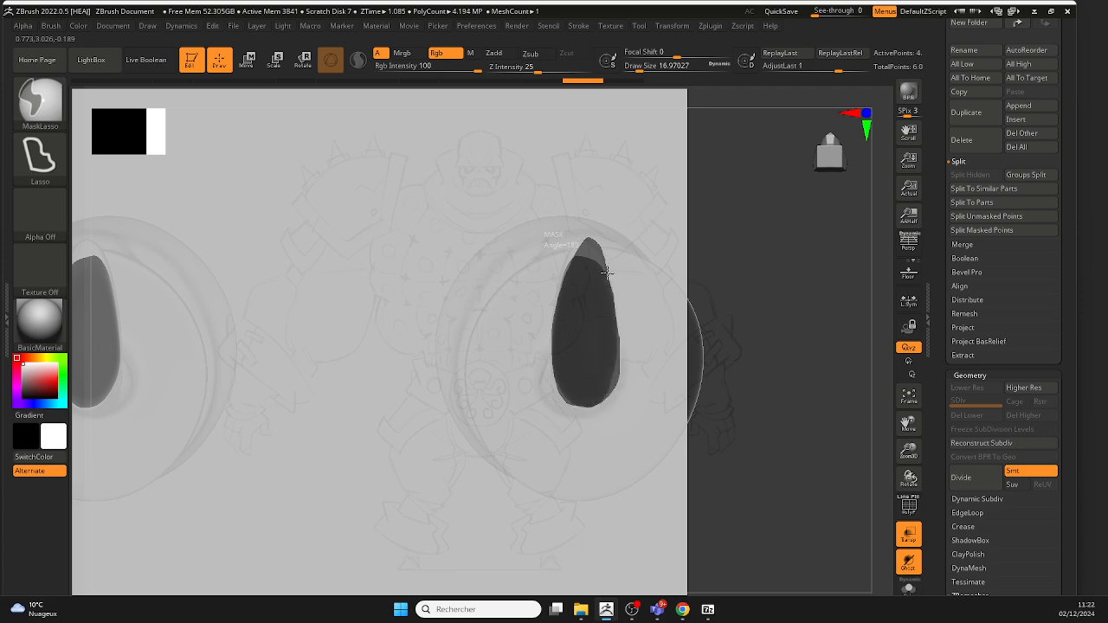
ctrl+drag(607, 273, 599, 249)
mouse_move(756, 233)
right_down()
mouse_move(644, 246)
mouse_move(791, 268)
right_up()
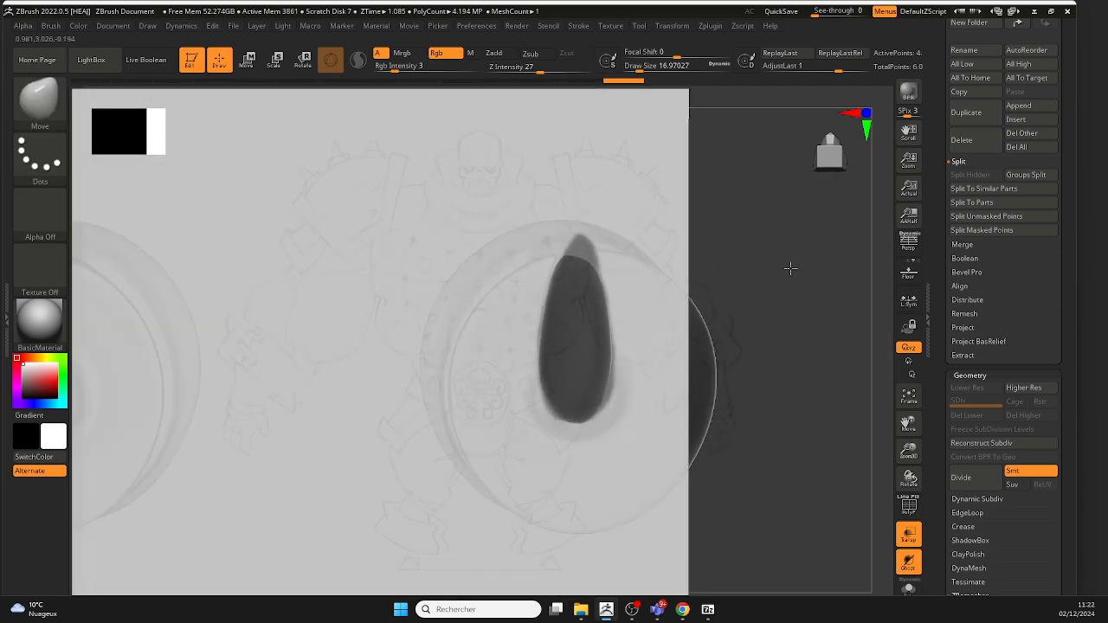
Step: Split the unmasked points into their own subtool and delete the leftover plane around the sole shape
click(1051, 213)
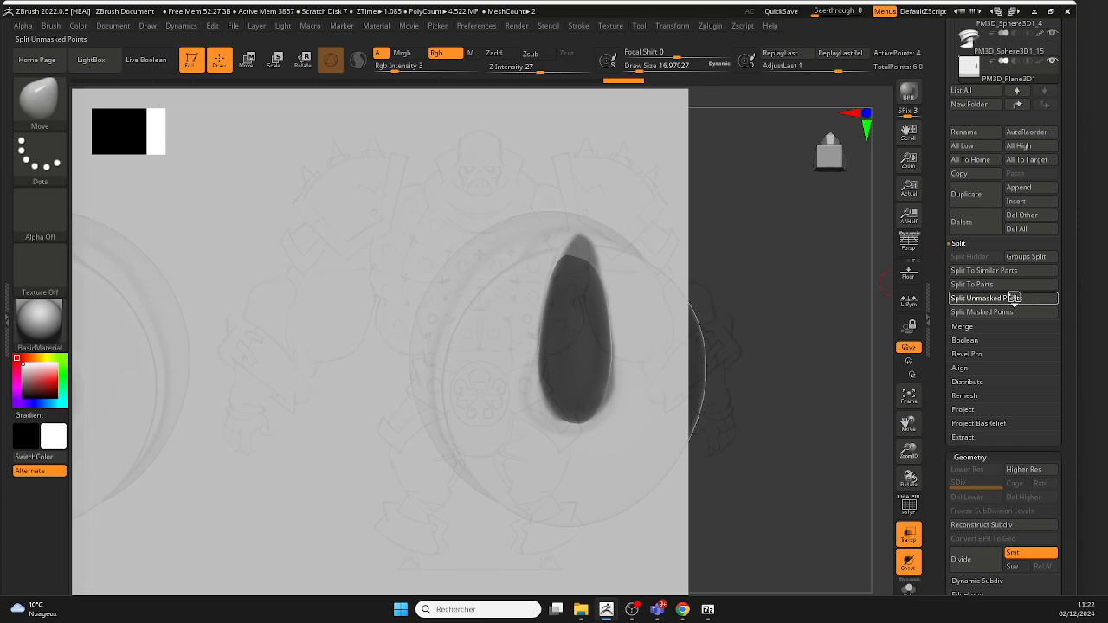
click(1013, 297)
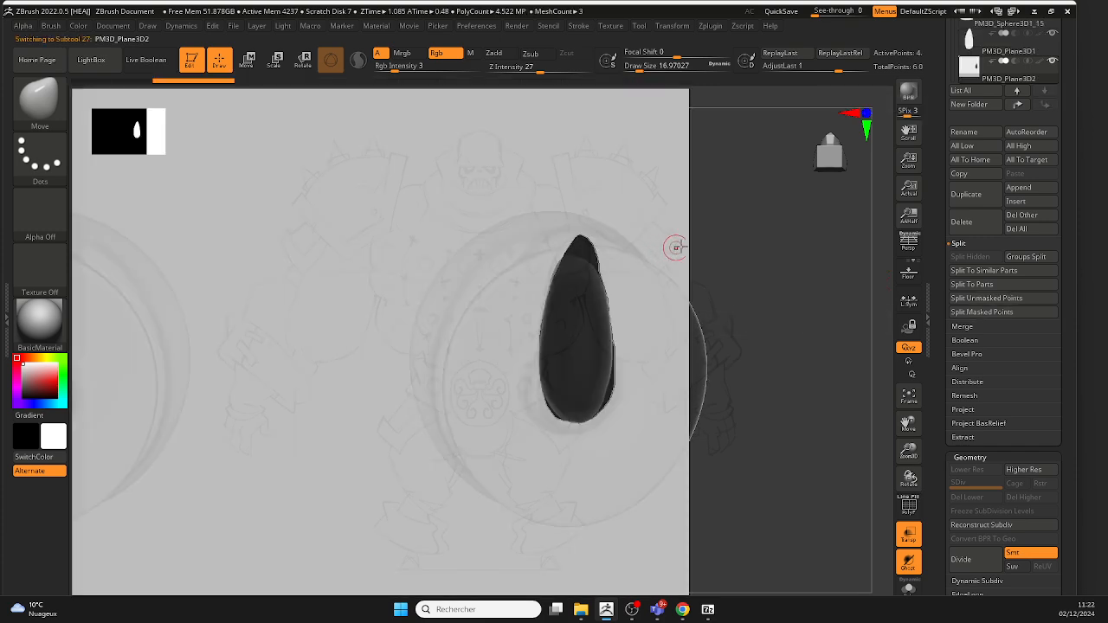
click(964, 227)
click(868, 252)
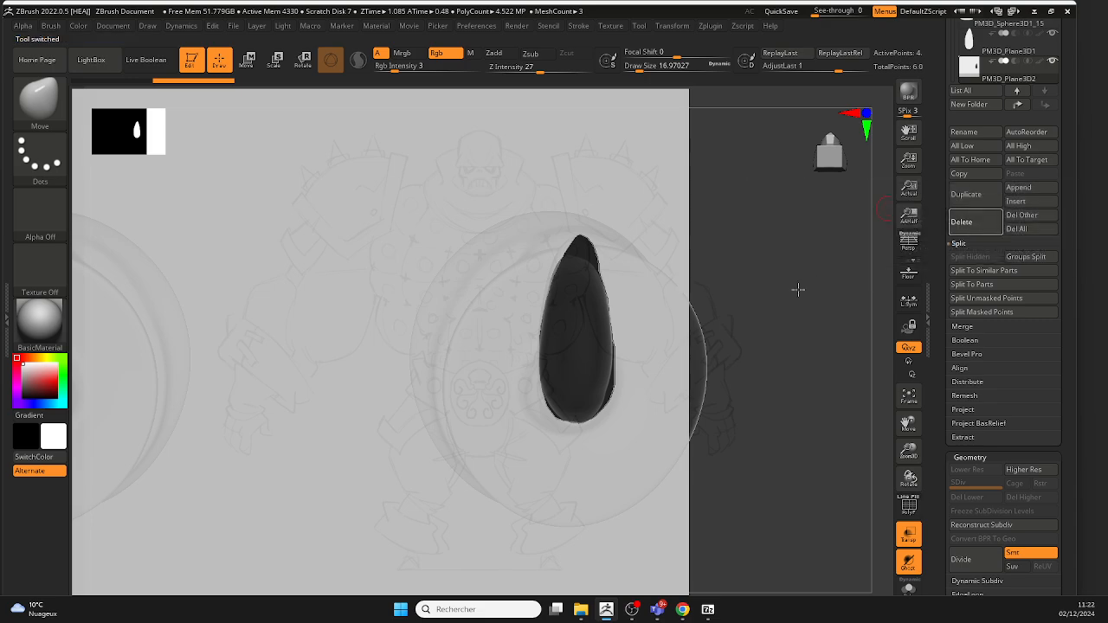
Step: Show the polyframe and smooth the stepped border of the sole piece with Polish By Groups
ctrl+right_drag(588, 258, 578, 355)
mouse_move(578, 355)
right_down()
mouse_move(484, 321)
mouse_move(458, 259)
mouse_move(746, 179)
mouse_move(870, 260)
mouse_move(816, 279)
right_up()
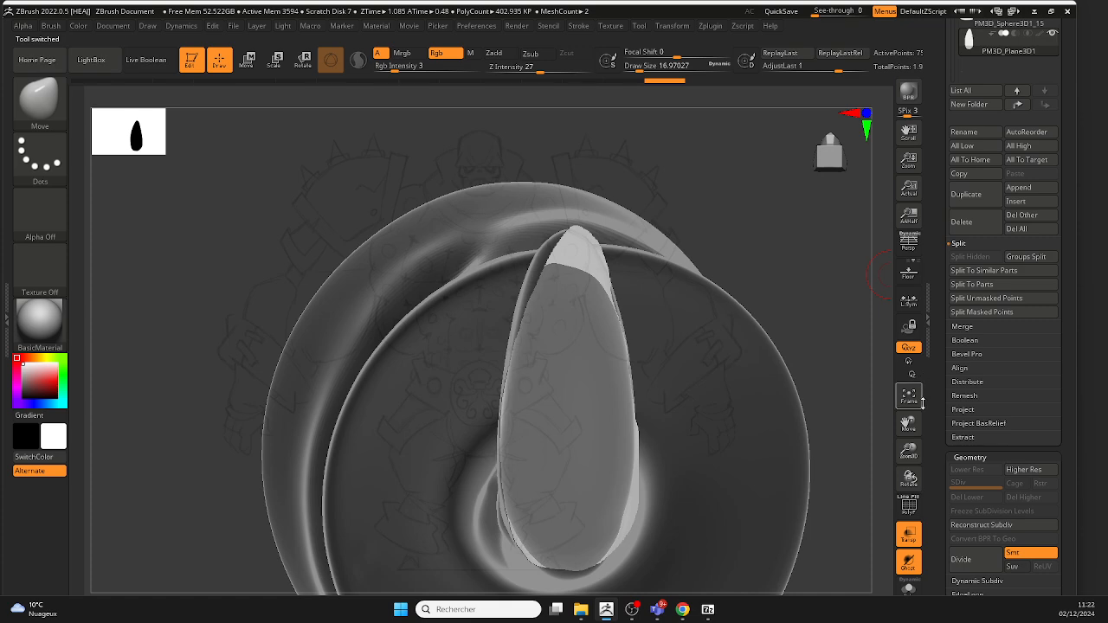
click(917, 513)
ctrl+right_drag(600, 303, 625, 319)
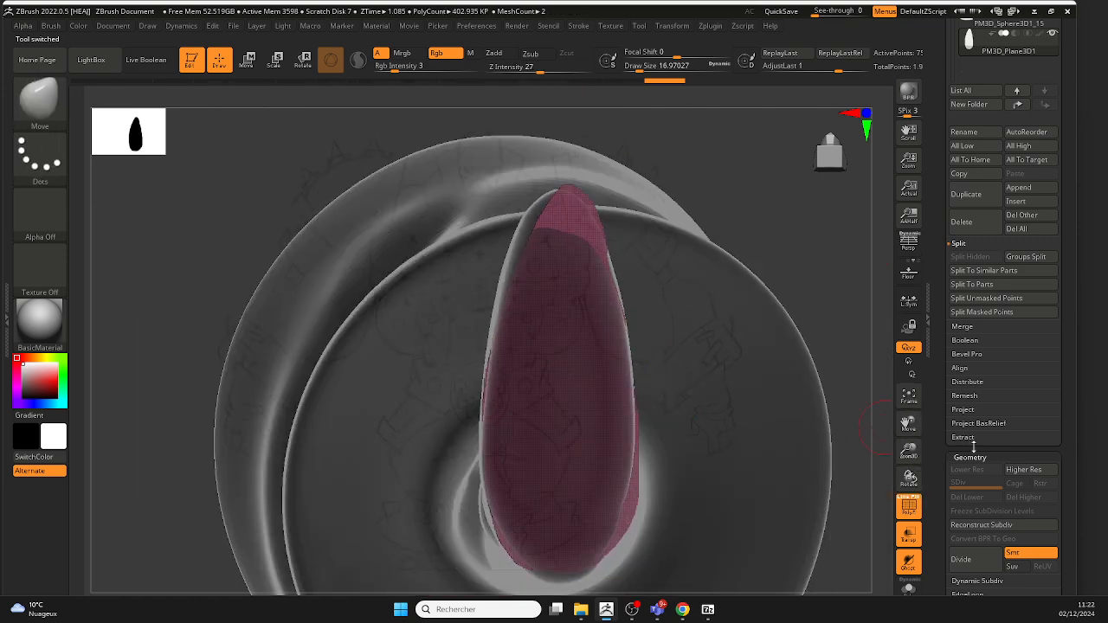
scroll(1066, 473, down, 10)
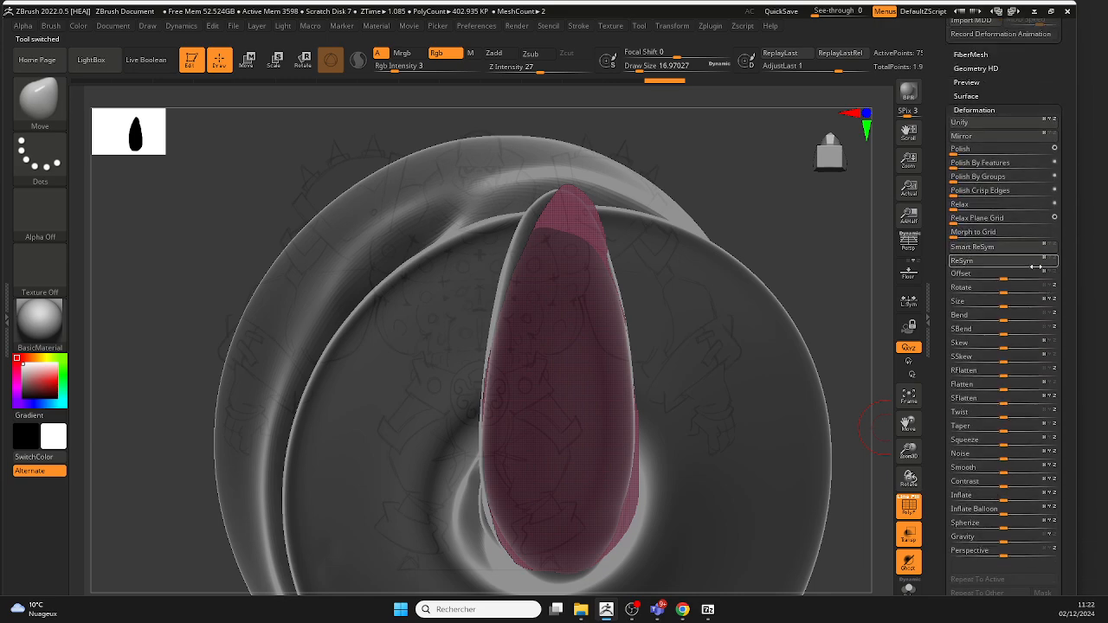
drag(991, 181, 1028, 180)
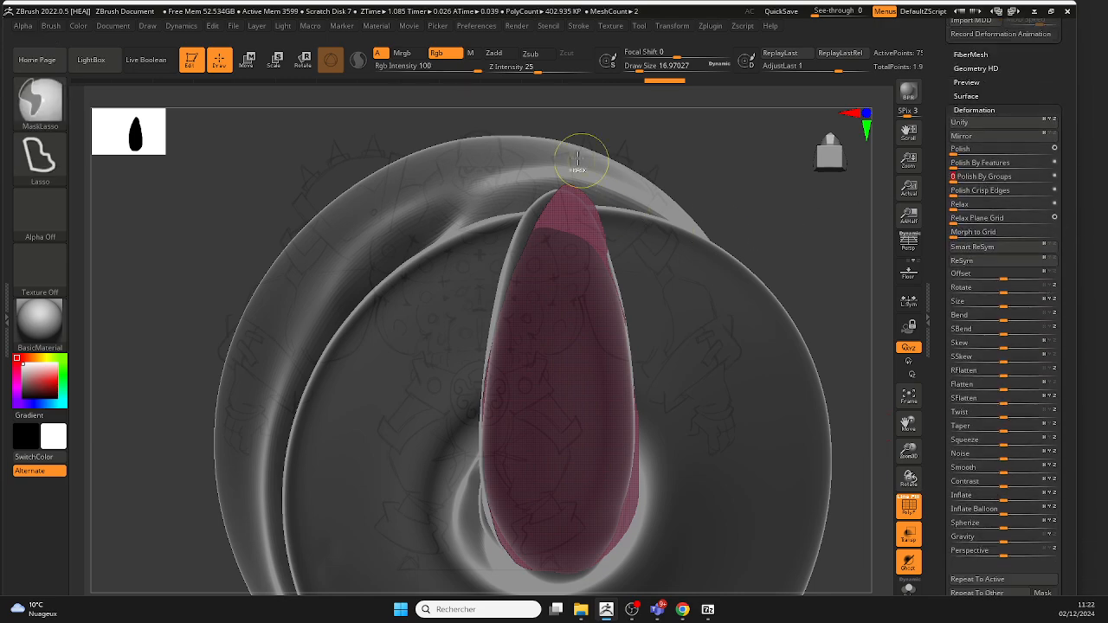
ctrl+right_drag(581, 156, 616, 320)
alt+right_drag(592, 189, 616, 589)
ctrl+right_drag(492, 332, 529, 143)
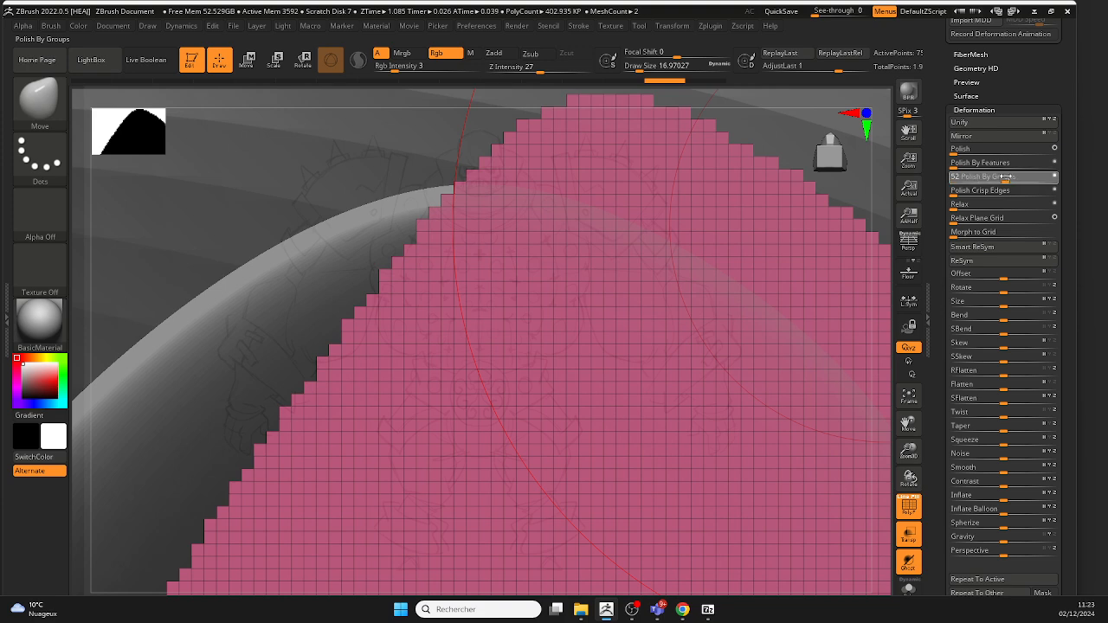
mouse_move(1037, 180)
mouse_down()
mouse_move(1007, 179)
mouse_move(1023, 180)
mouse_up()
mouse_move(670, 269)
ctrl+right_down()
mouse_move(604, 159)
mouse_move(599, 104)
ctrl+right_up()
alt+right_drag(801, 321, 841, 227)
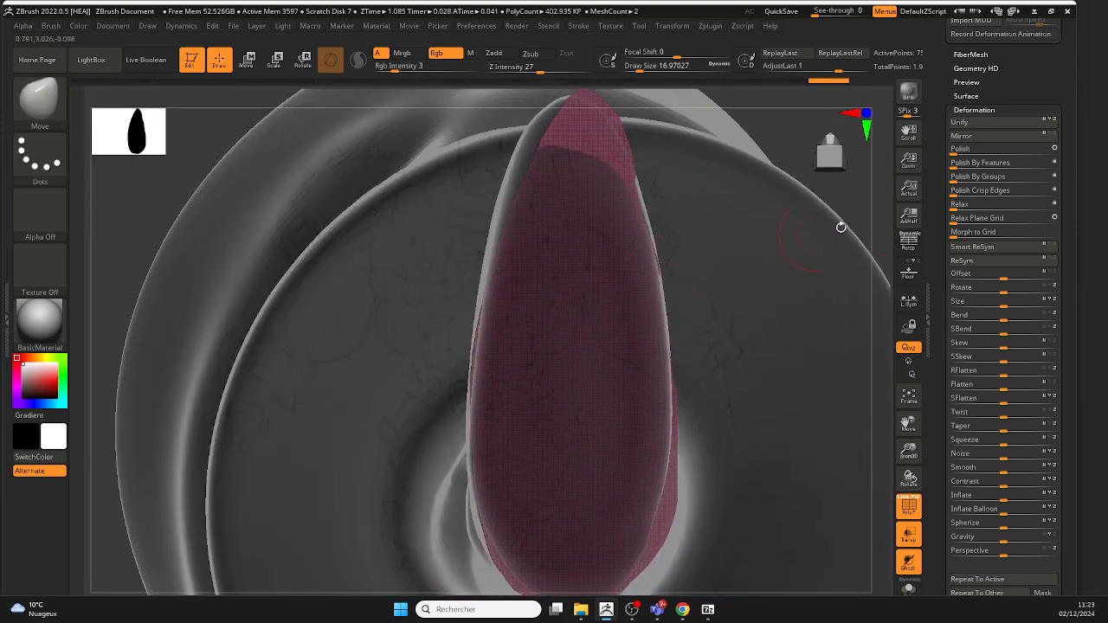
Step: Remesh the sole piece with ZRemesher repeatedly, lowering the target polygons count to 0.1
mouse_move(1049, 72)
mouse_down()
mouse_move(1032, 226)
mouse_move(1029, 181)
mouse_up()
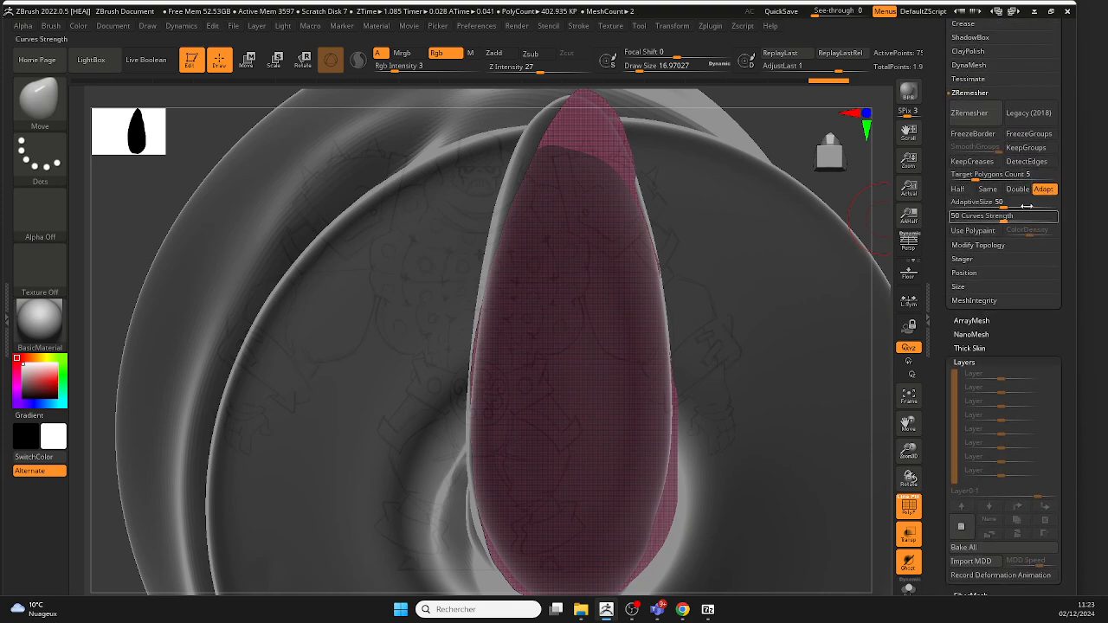
click(968, 114)
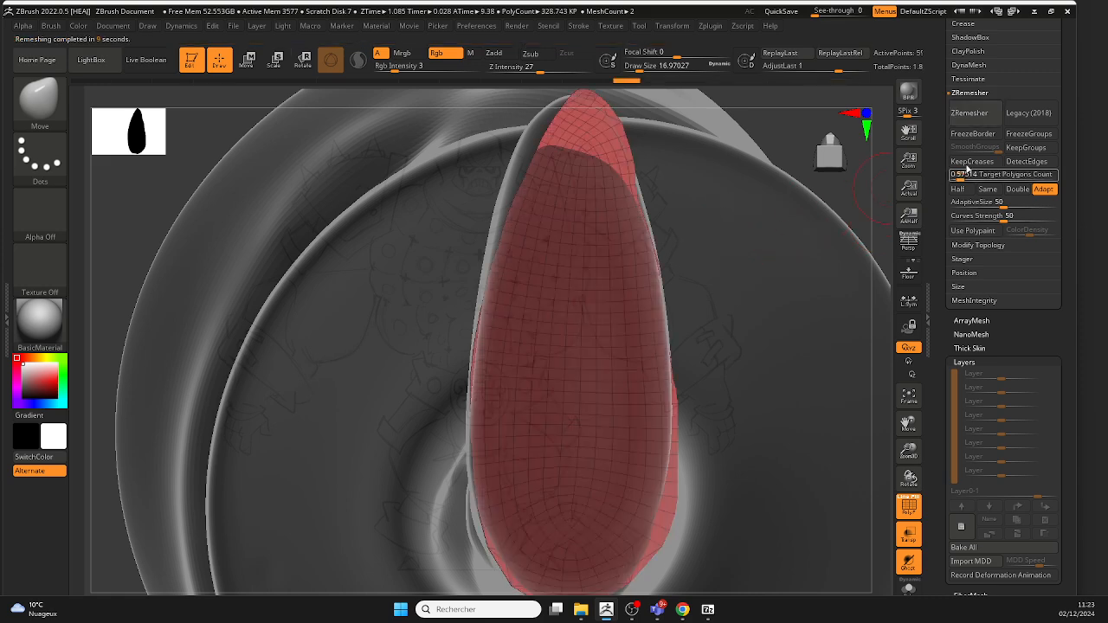
drag(962, 179, 952, 179)
click(980, 113)
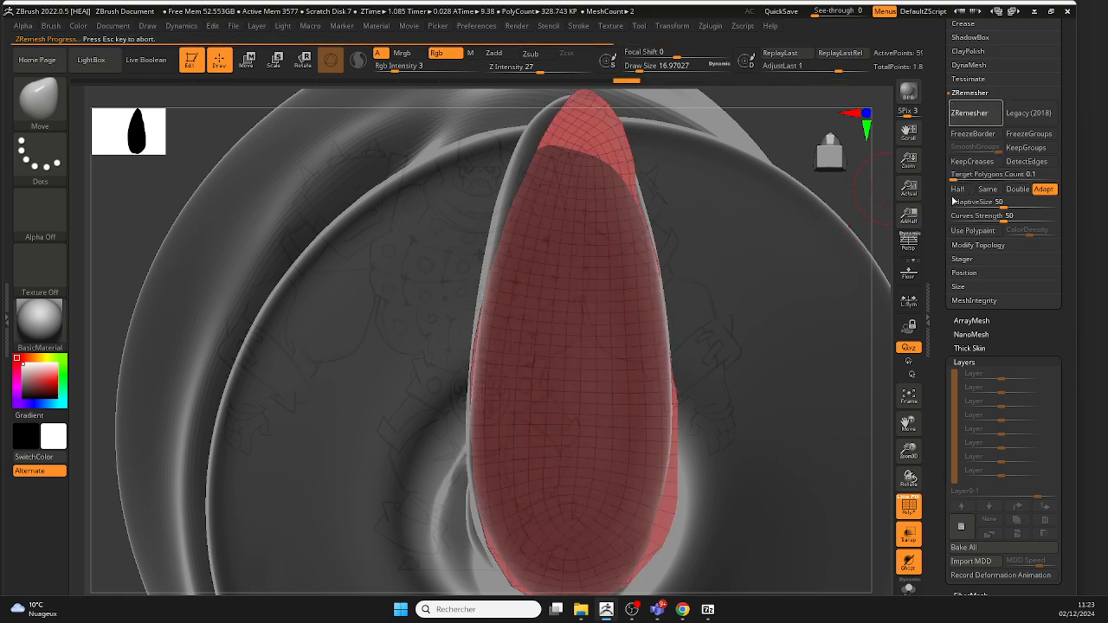
alt+drag(746, 254, 668, 308)
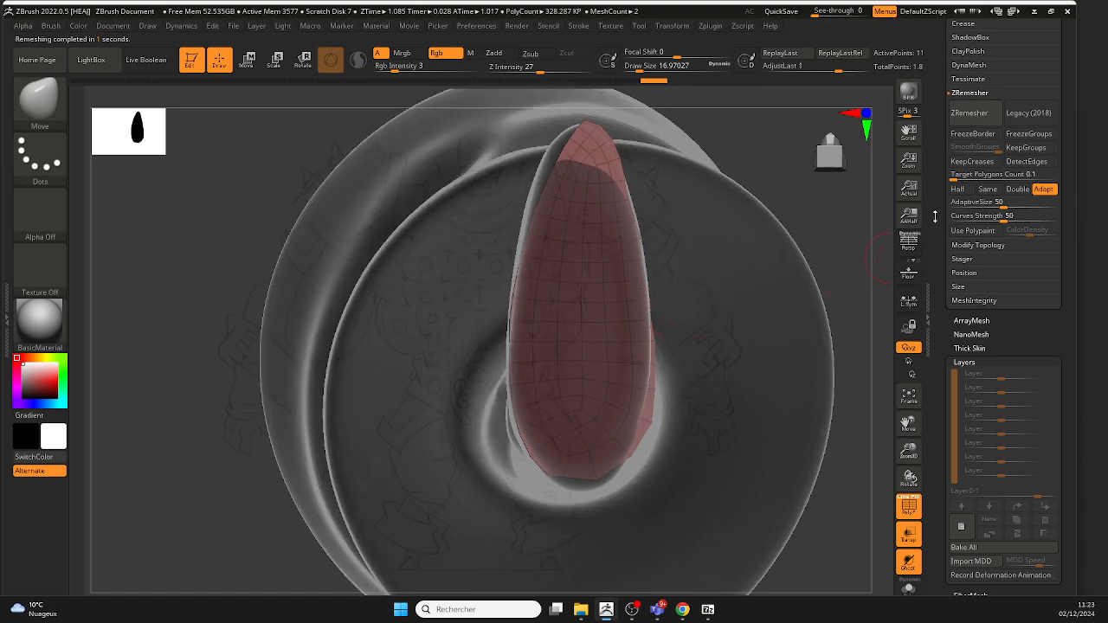
click(969, 114)
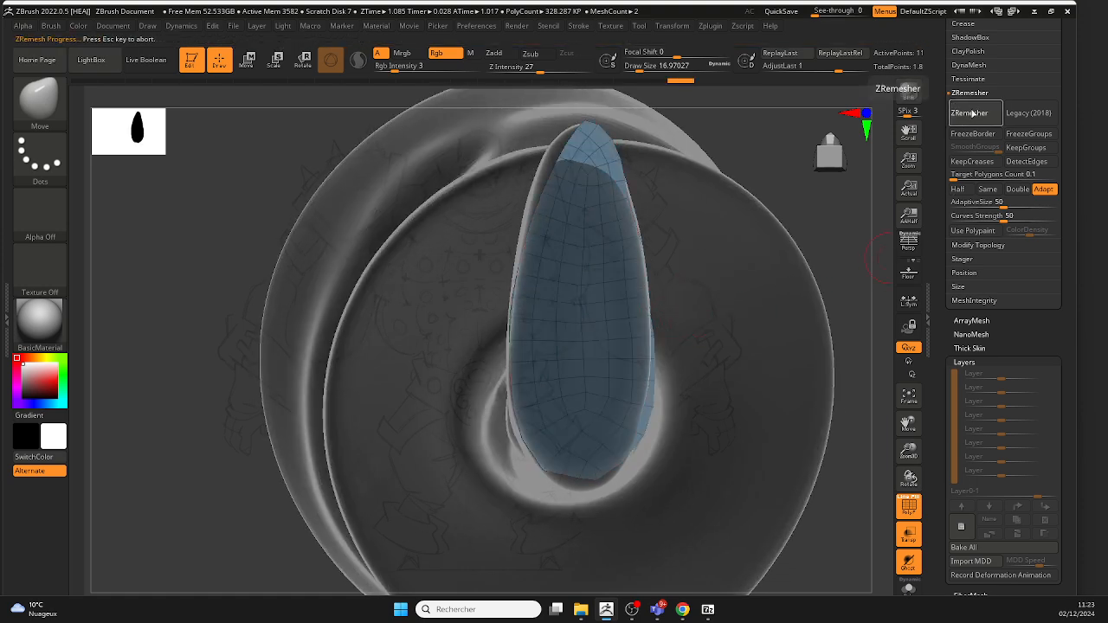
Step: Assign the remeshed sole a single new polygroup, using the undo history to return to the low-poly mesh
key(ctrl+d)
ctrl+right_drag(597, 377, 594, 270)
ctrl+right_drag(626, 354, 625, 391)
key(ctrl+w)
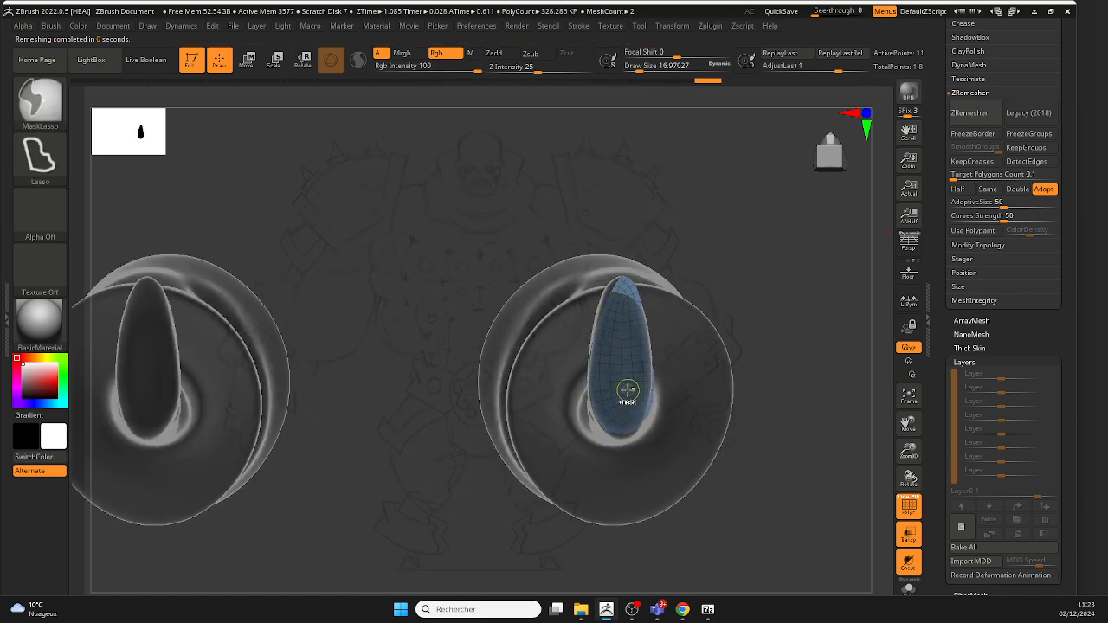
key(ctrl+w)
key(ctrl+d)
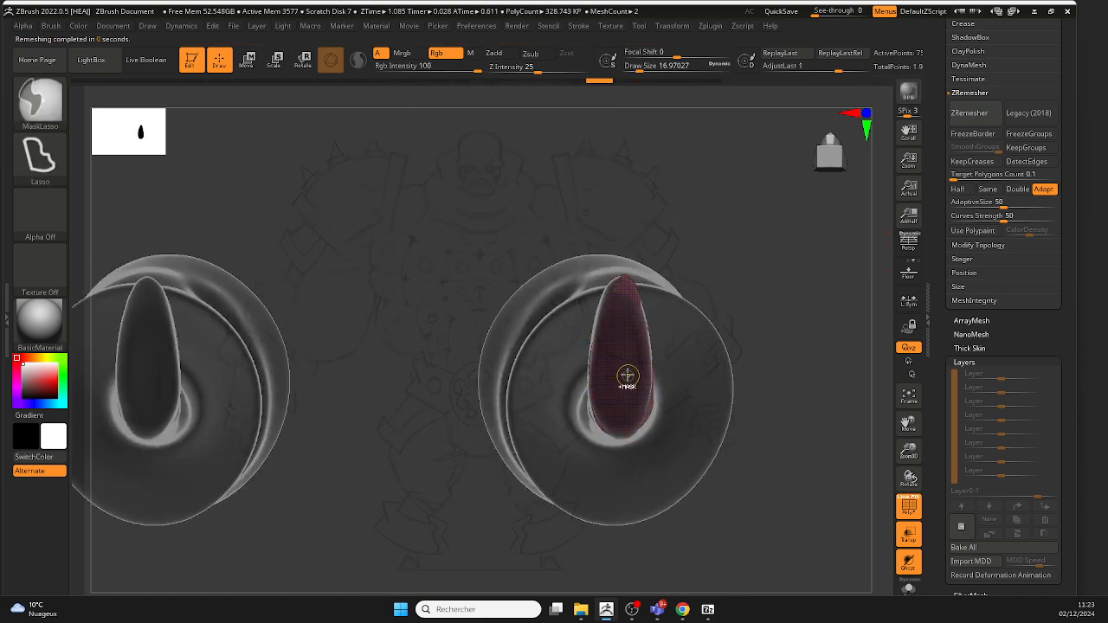
click(637, 82)
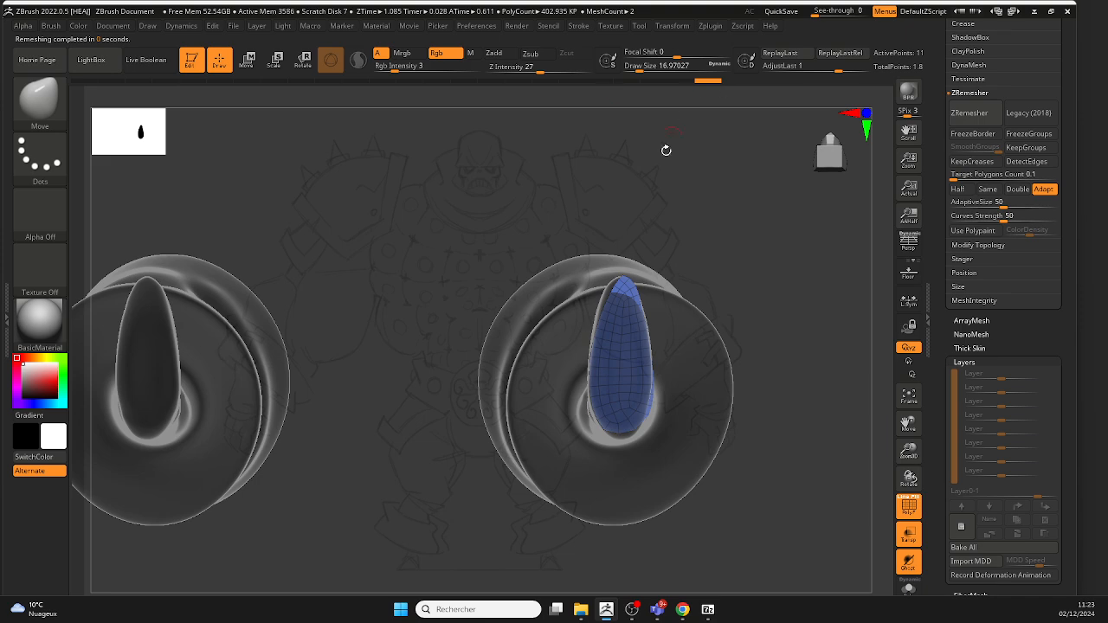
Step: Set the draw size to about 59 and shape the sole's outline around the boot with the Move brush
mouse_move(665, 150)
ctrl+right_down()
mouse_move(722, 416)
mouse_move(588, 396)
ctrl+right_up()
key(space)
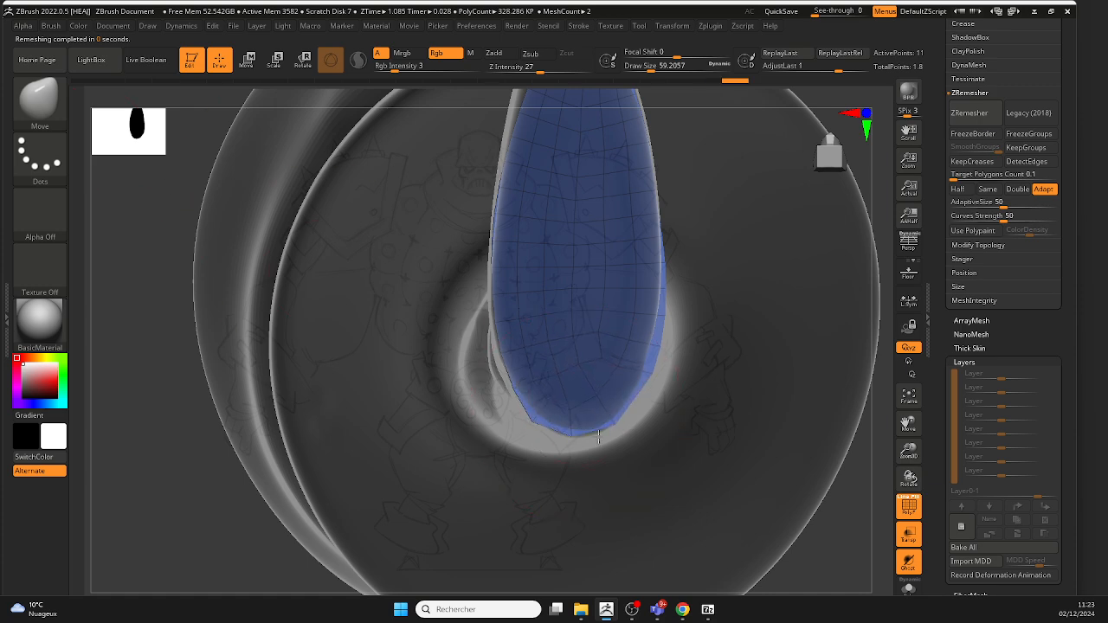
right_drag(532, 190, 486, 240)
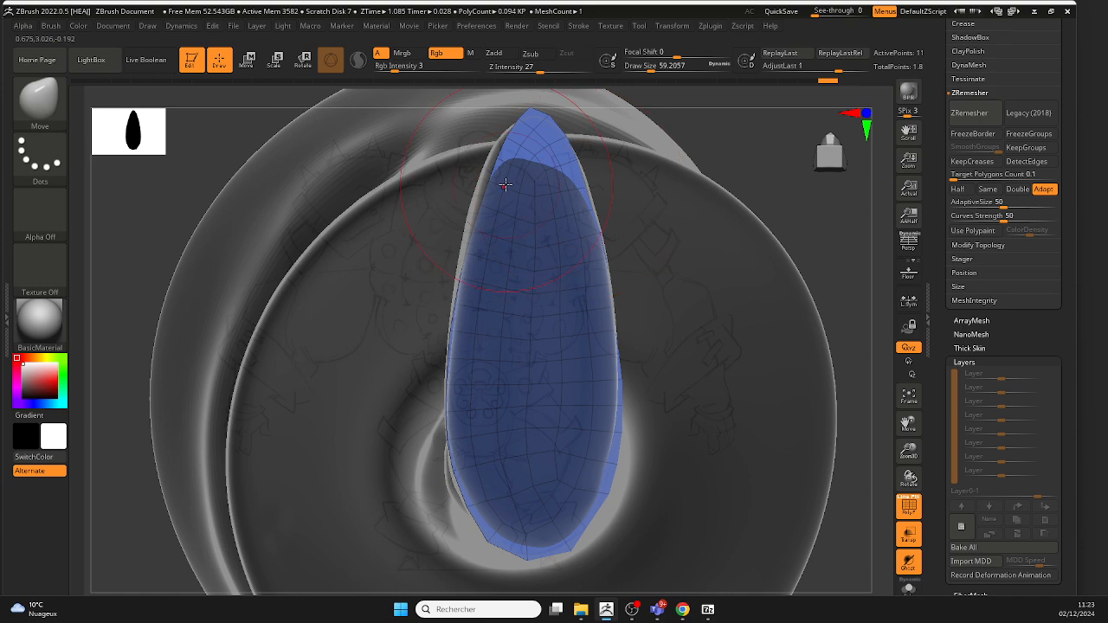
alt+right_drag(525, 361, 533, 257)
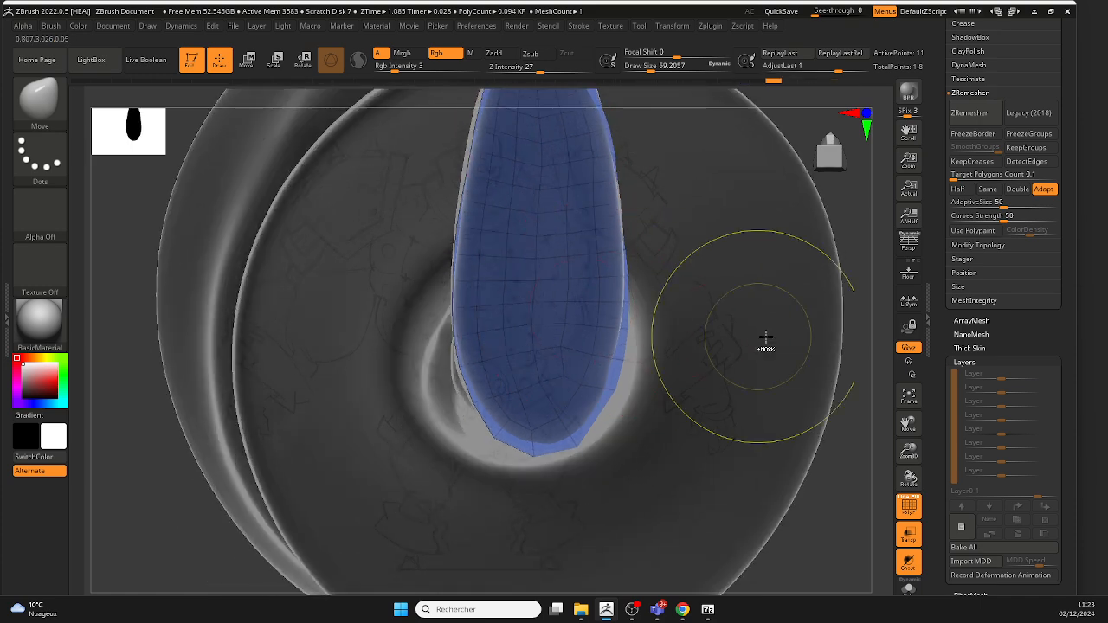
ctrl+drag(844, 330, 761, 320)
mouse_move(529, 299)
ctrl+mouse_down()
mouse_move(396, 299)
mouse_move(714, 407)
ctrl+mouse_up()
mouse_move(717, 413)
ctrl+right_down()
mouse_move(793, 361)
mouse_move(658, 391)
mouse_move(648, 297)
mouse_move(618, 203)
mouse_move(722, 154)
mouse_move(636, 181)
ctrl+right_up()
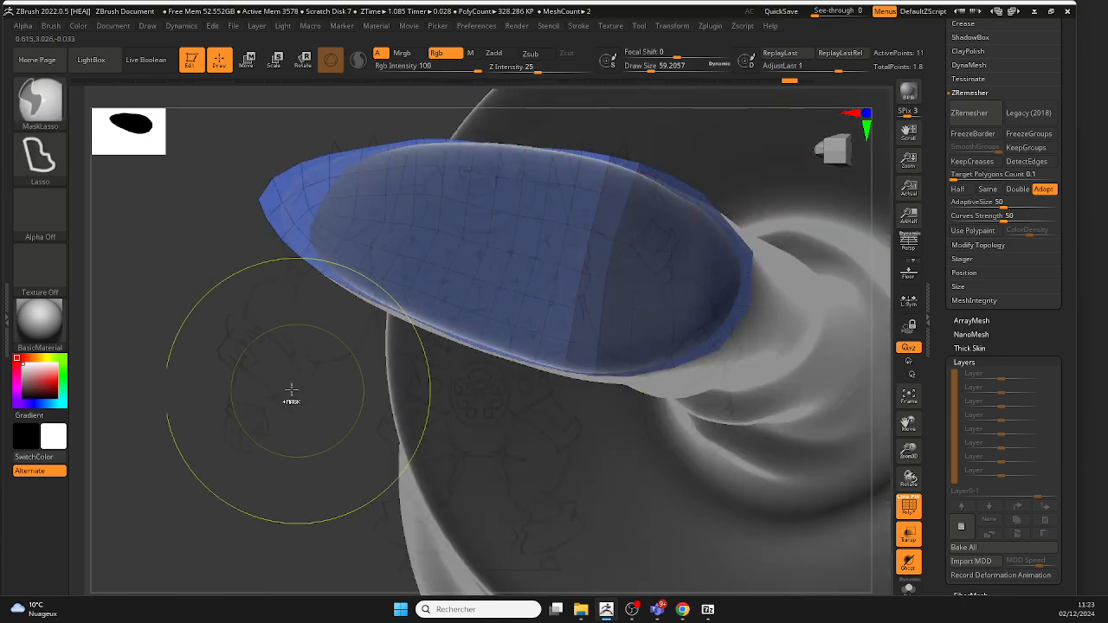
ctrl+drag(290, 391, 308, 410)
Step: Adjust the sole's edges with the Move brush and run ZRemesher on it again at target polygons count 0.1
right_drag(313, 417, 598, 445)
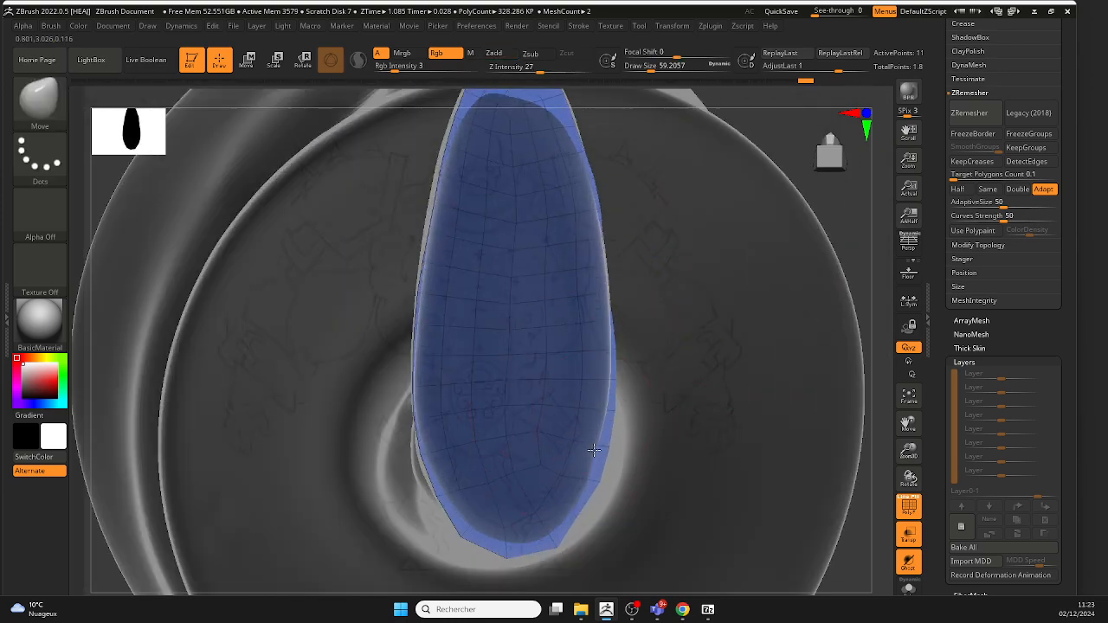
right_drag(432, 304, 459, 351)
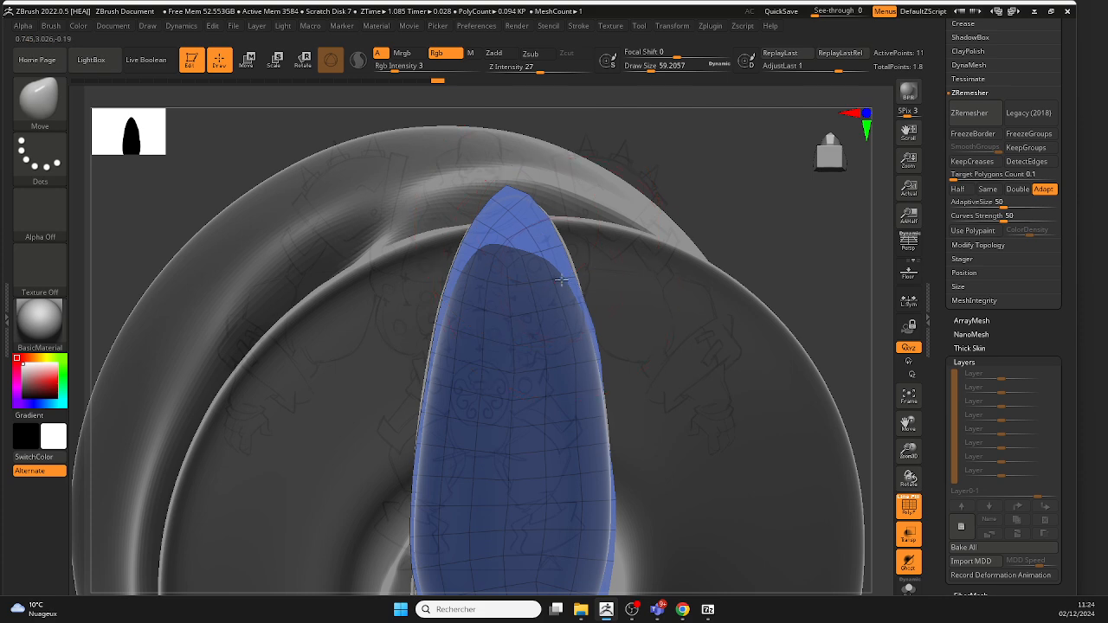
click(981, 116)
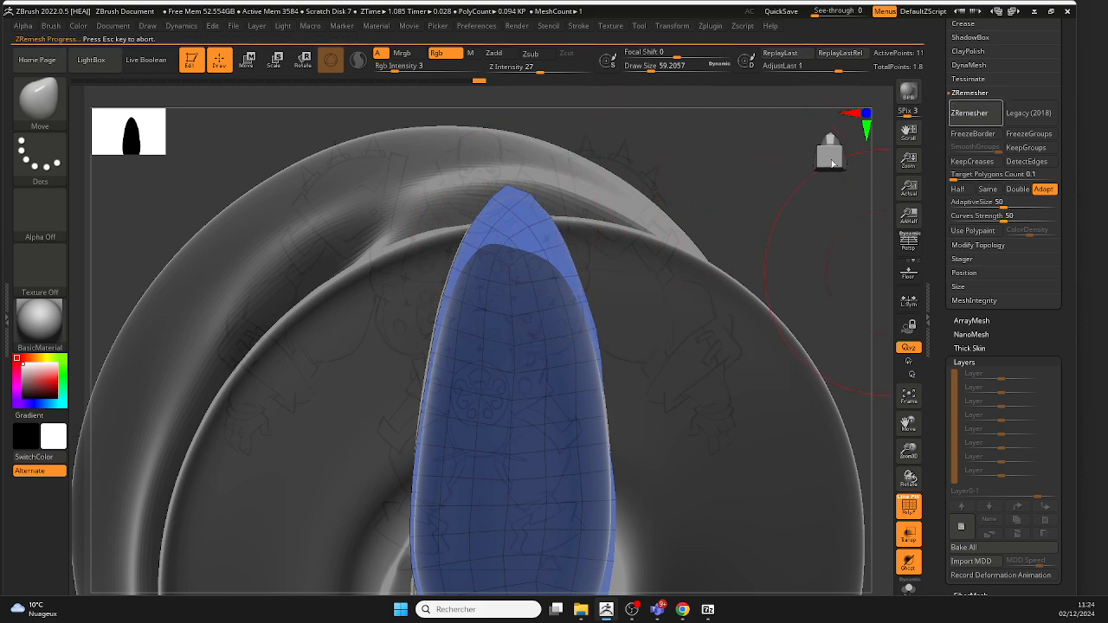
Step: Set the draw size to about 104 and refine the sole's heel and toe outline with the Move brush
ctrl+right_drag(547, 317, 524, 254)
key(space)
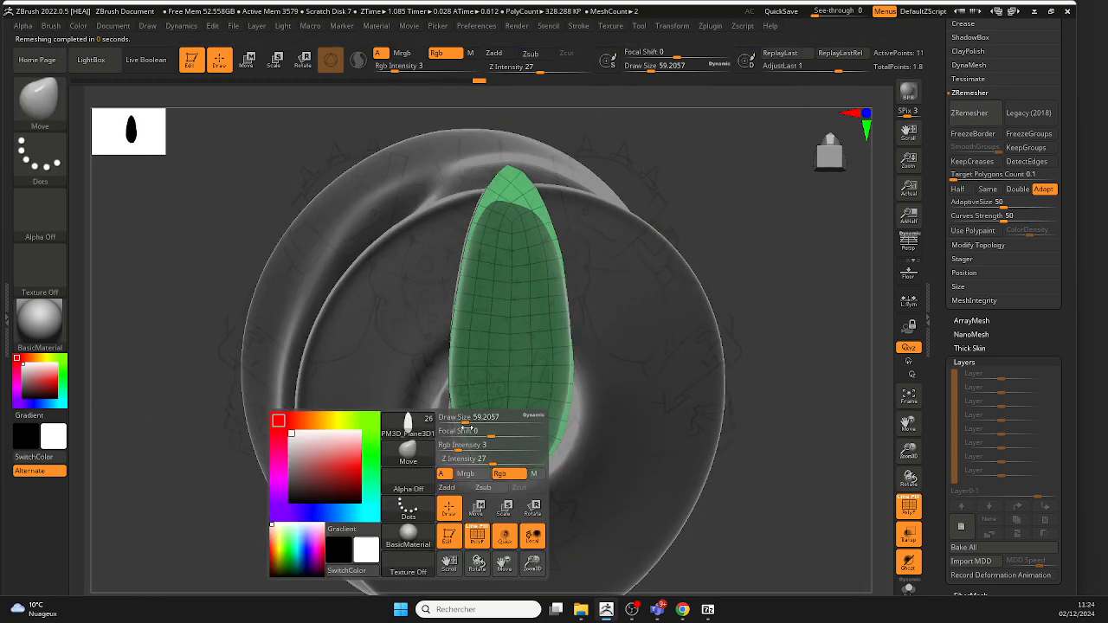
key(space)
drag(466, 419, 474, 422)
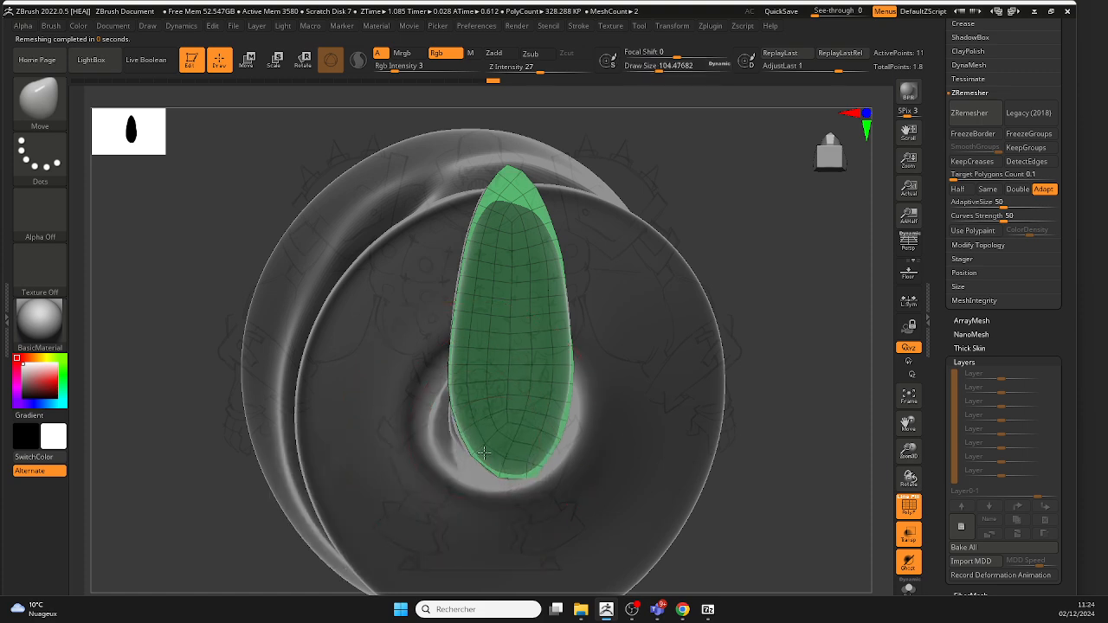
right_drag(523, 463, 504, 227)
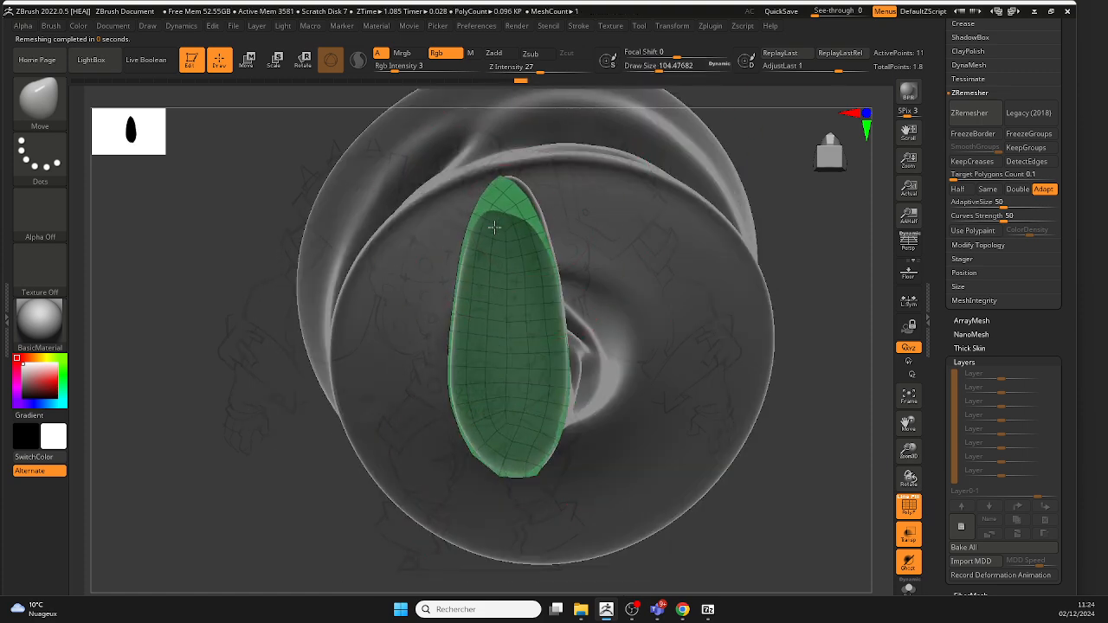
right_drag(505, 189, 669, 440)
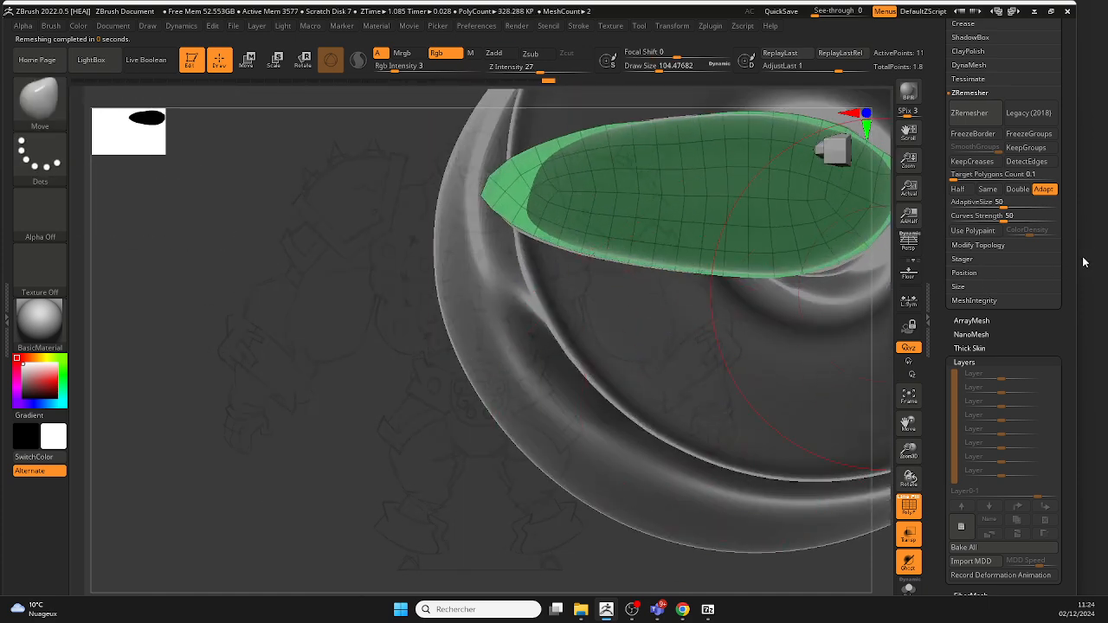
Step: Thicken the flat sole with Panel Loops using 1 loop, thickness 0.01, polish 0, bevel 0 and elevation 100, undoing the first attempt
scroll(1024, 334, up, 5)
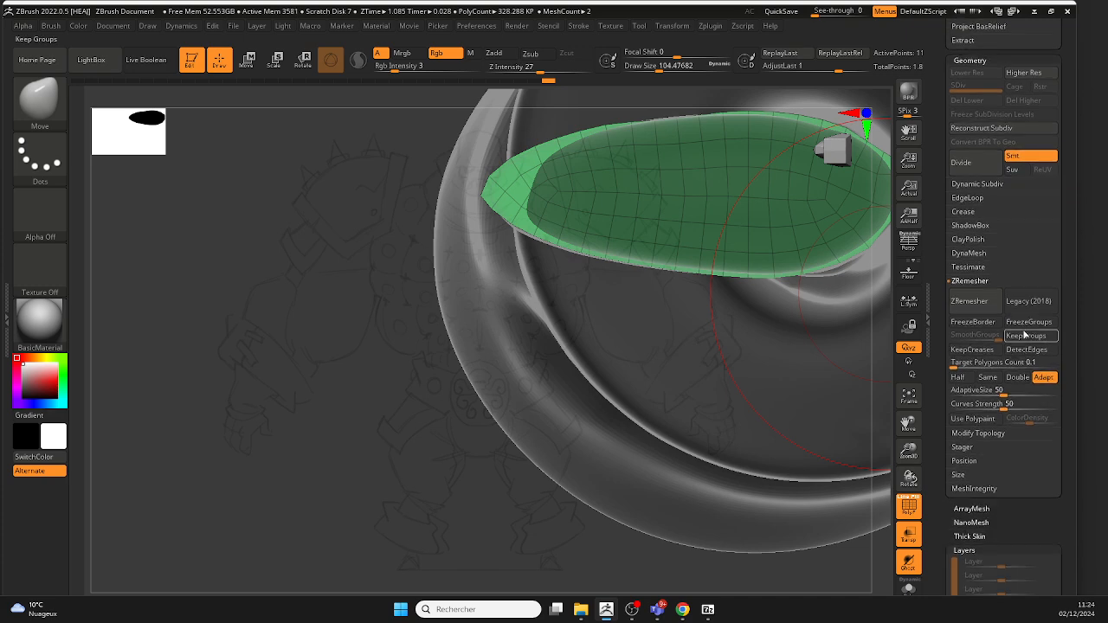
click(969, 198)
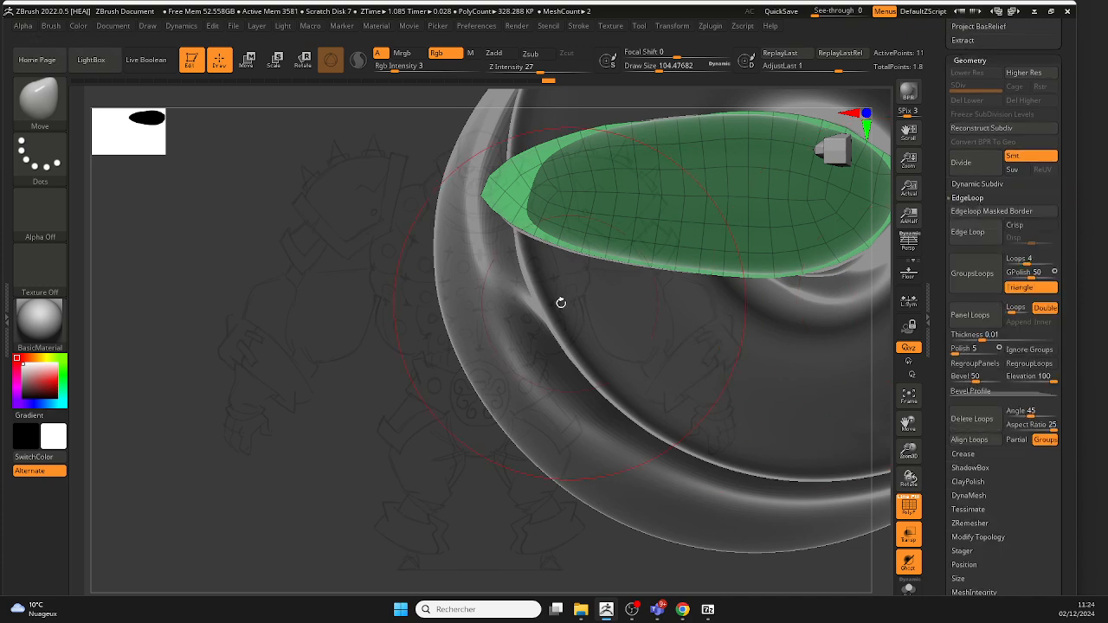
right_drag(561, 302, 822, 314)
mouse_move(831, 552)
right_down()
mouse_move(781, 524)
mouse_move(794, 412)
mouse_move(920, 341)
mouse_move(737, 378)
mouse_move(736, 350)
right_up()
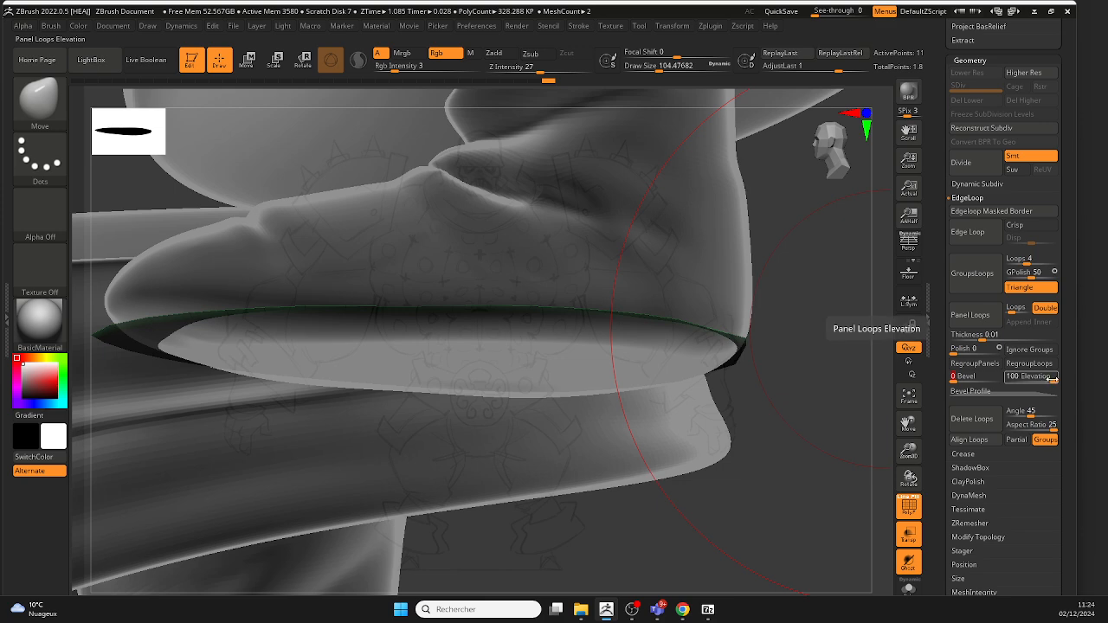
click(992, 319)
key(ctrl+z)
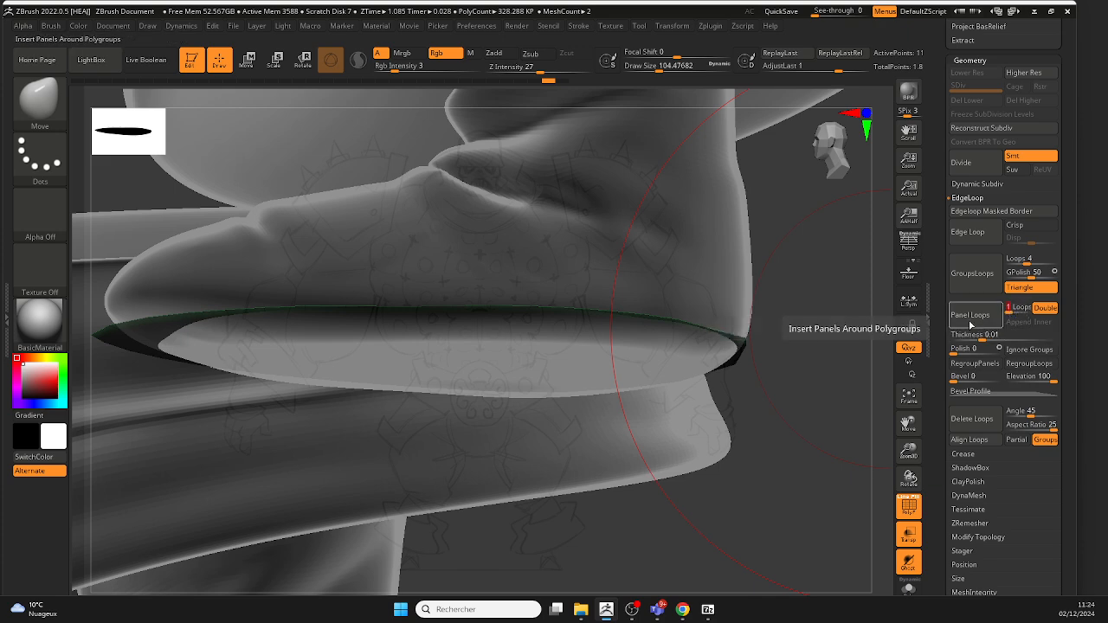
click(973, 317)
mouse_move(892, 330)
shift+right_down()
mouse_move(781, 359)
mouse_move(650, 321)
mouse_move(670, 321)
mouse_move(541, 419)
mouse_move(541, 459)
shift+right_up()
alt+right_drag(883, 337, 741, 297)
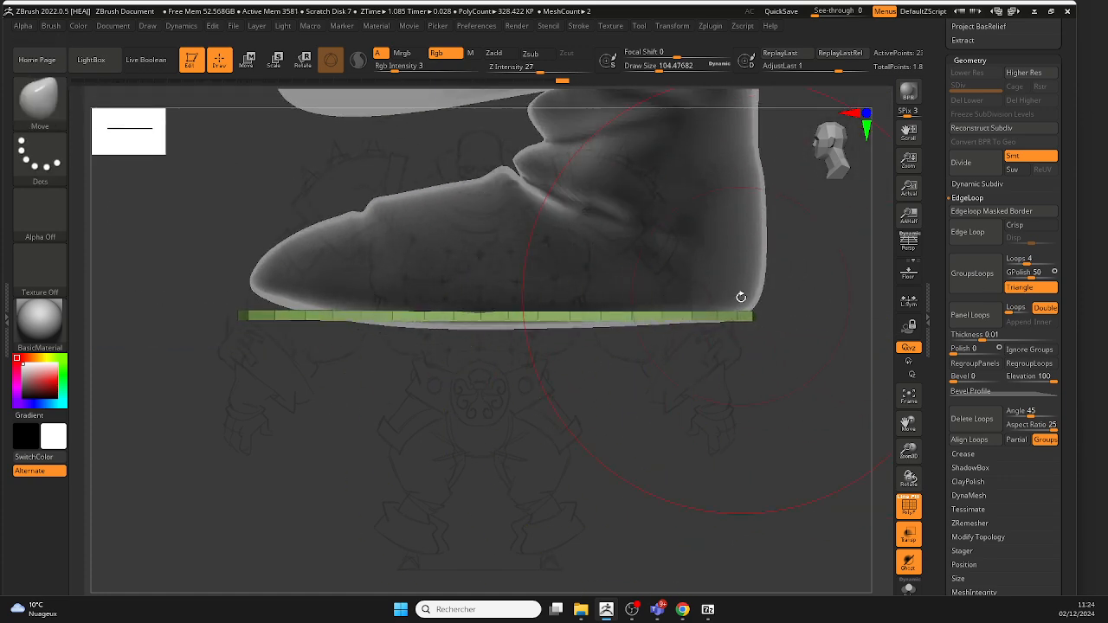
Step: Mask part of the thickened sole, turn the masked area into its own polygroup and isolate the sole's bottom surface
key(ctrl)
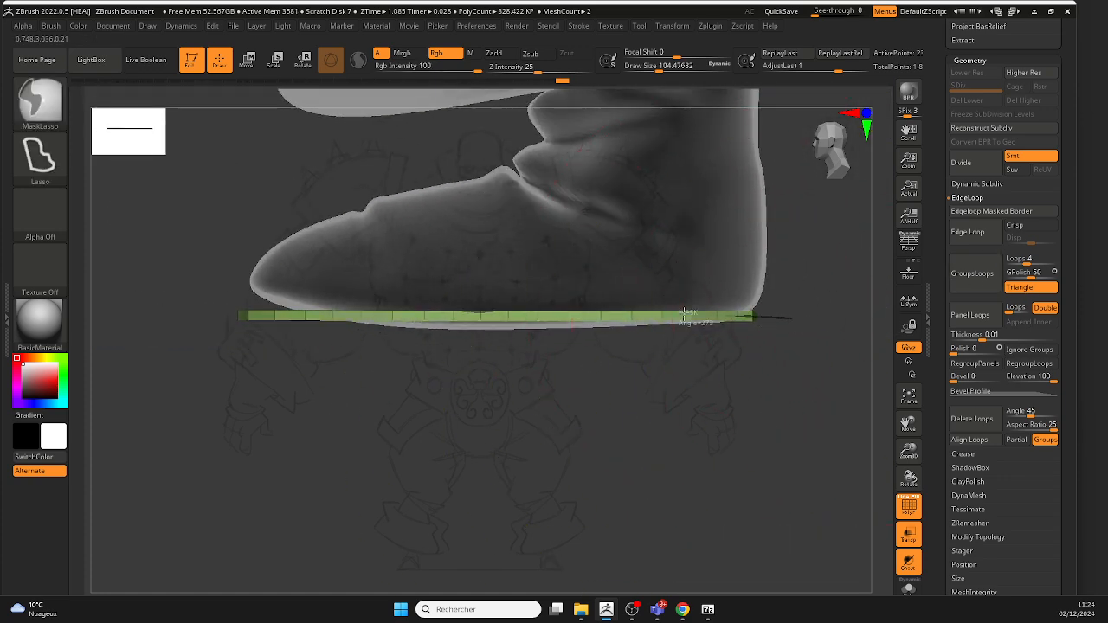
ctrl+drag(346, 322, 302, 323)
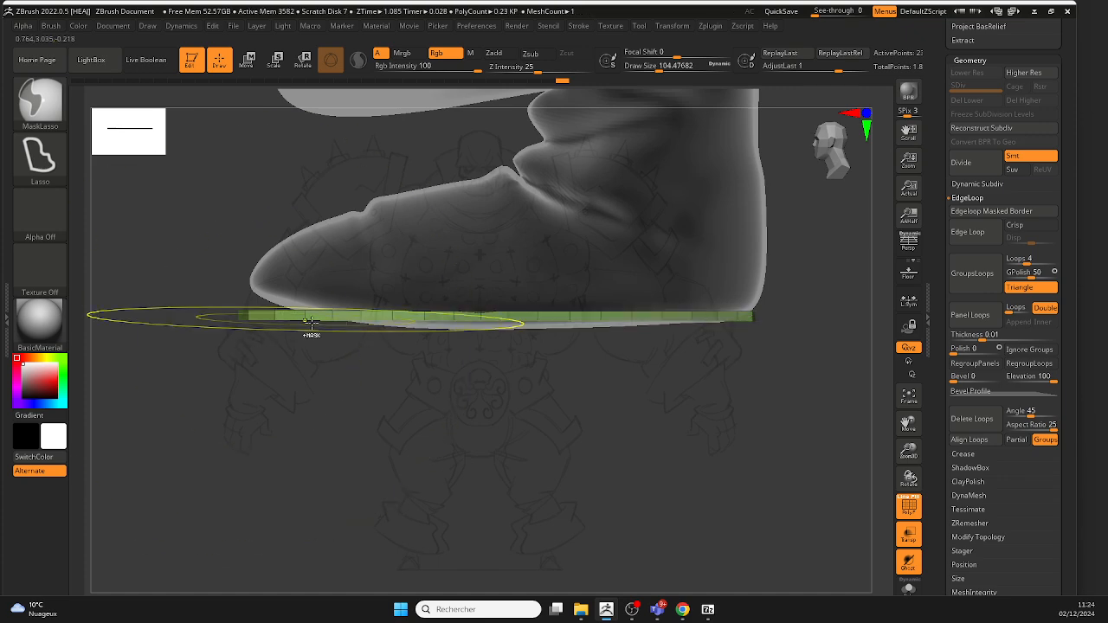
key(ctrl+w)
right_drag(473, 427, 486, 346)
ctrl+shift+click(491, 333)
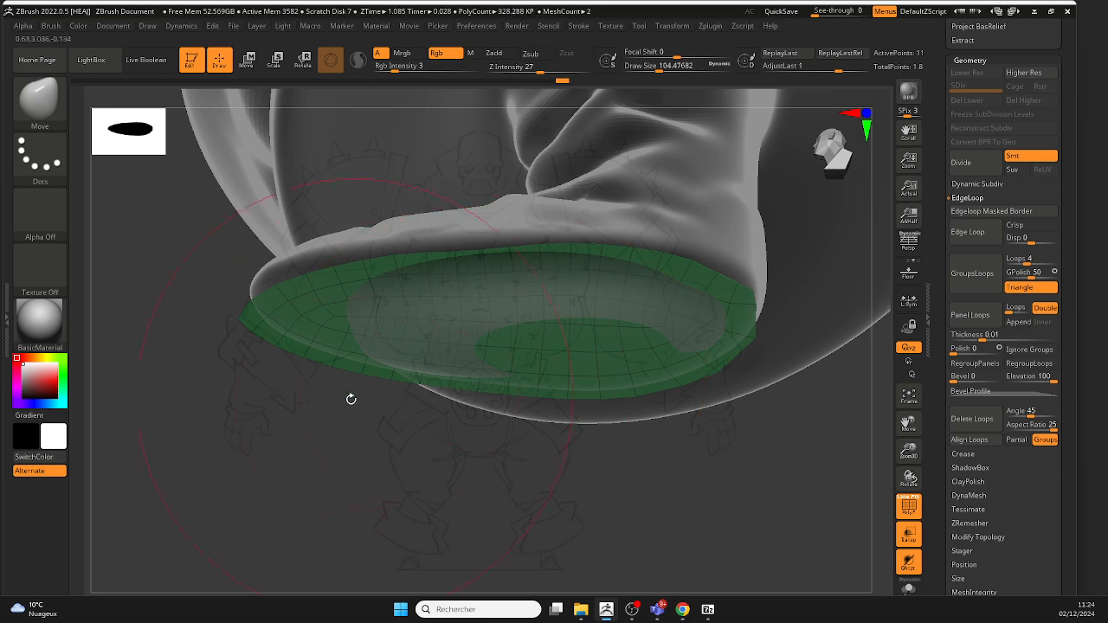
shift+right_drag(350, 399, 348, 418)
Step: Move the isolated sole bottom about 0.25 units downward to make the sole thicker, and show the whole sole again
click(250, 63)
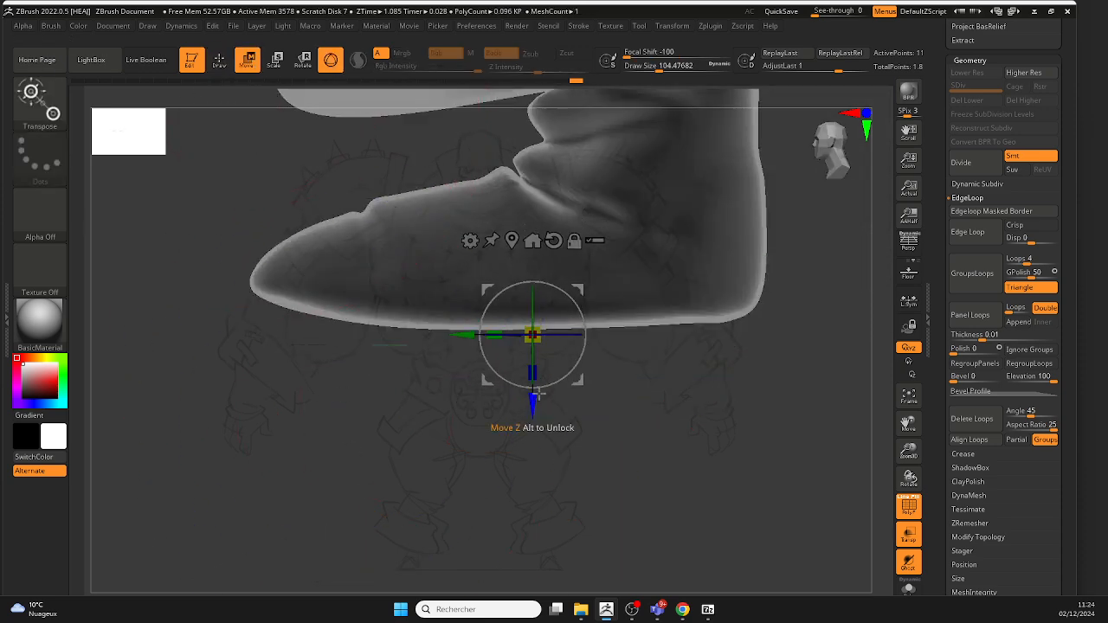
ctrl+shift+click(742, 455)
right_drag(742, 455, 665, 437)
click(504, 248)
right_drag(618, 401, 542, 400)
ctrl+shift+click(377, 306)
alt+right_drag(401, 344, 580, 393)
drag(403, 422, 403, 416)
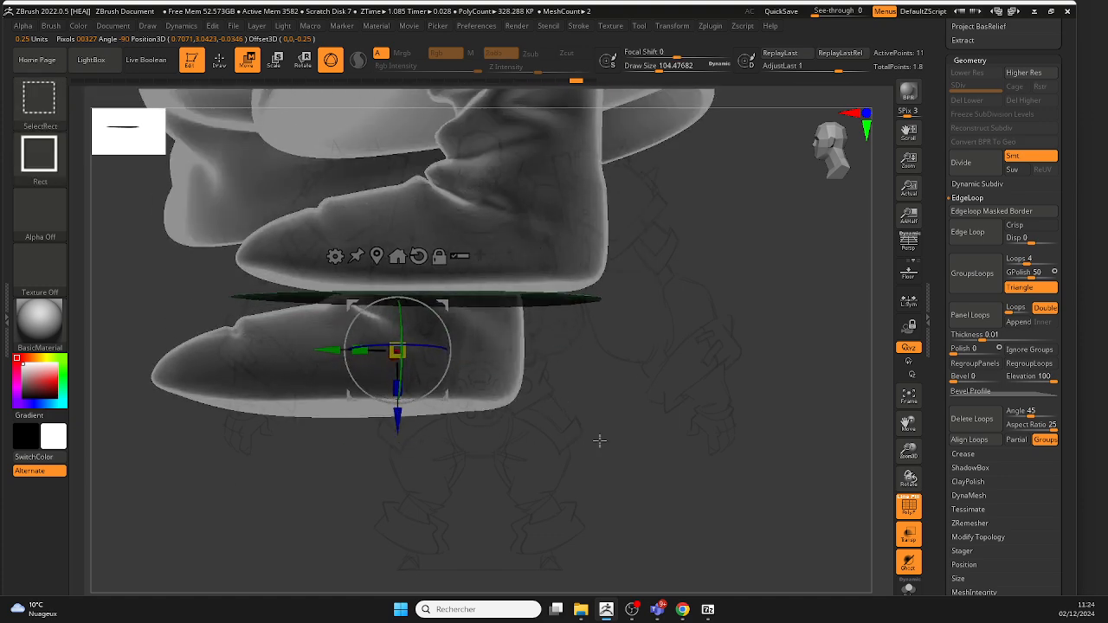
ctrl+shift+click(598, 440)
mouse_move(586, 387)
shift+right_down()
mouse_move(550, 386)
mouse_move(689, 372)
shift+right_up()
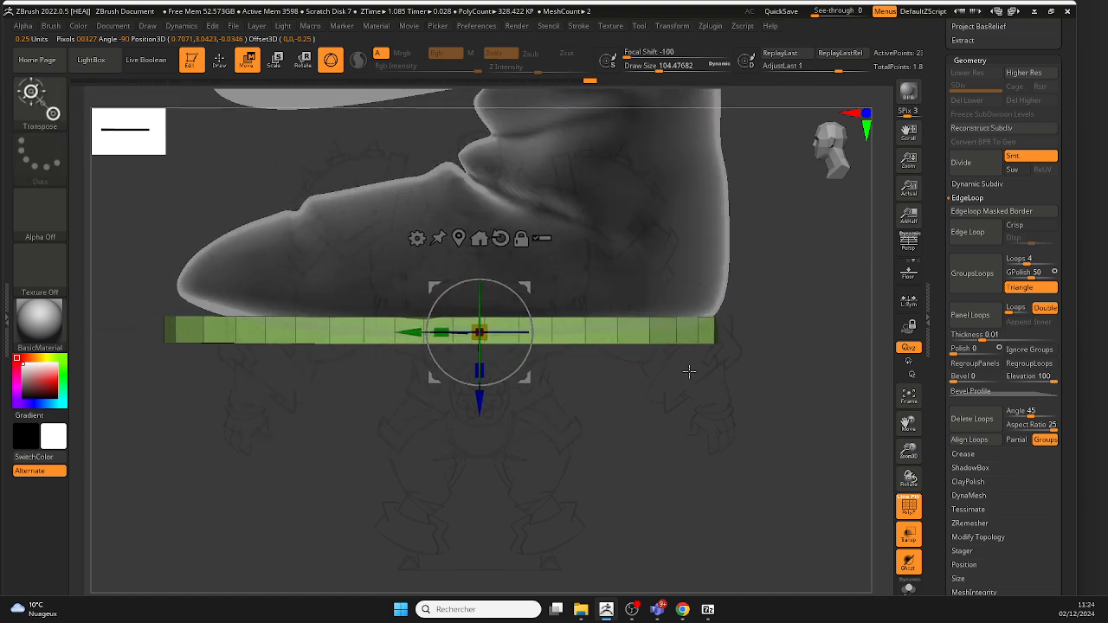
Step: Return to Draw mode and make all of the character's subtools visible again
alt+right_drag(619, 455, 517, 396)
drag(523, 414, 621, 430)
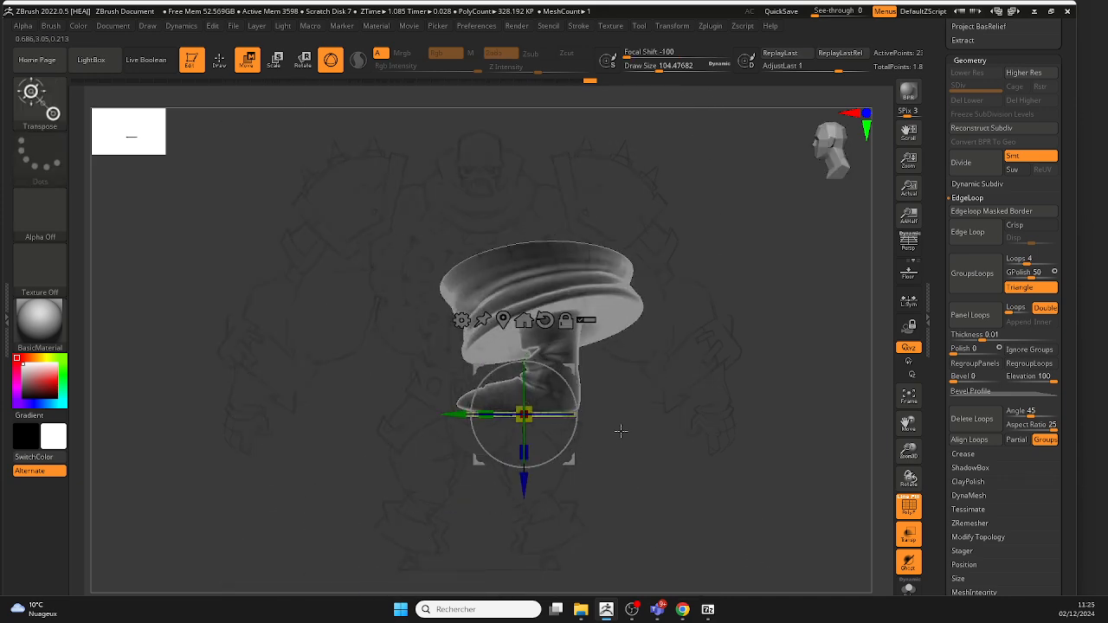
click(222, 66)
right_drag(655, 447, 743, 467)
ctrl+right_drag(743, 467, 684, 437)
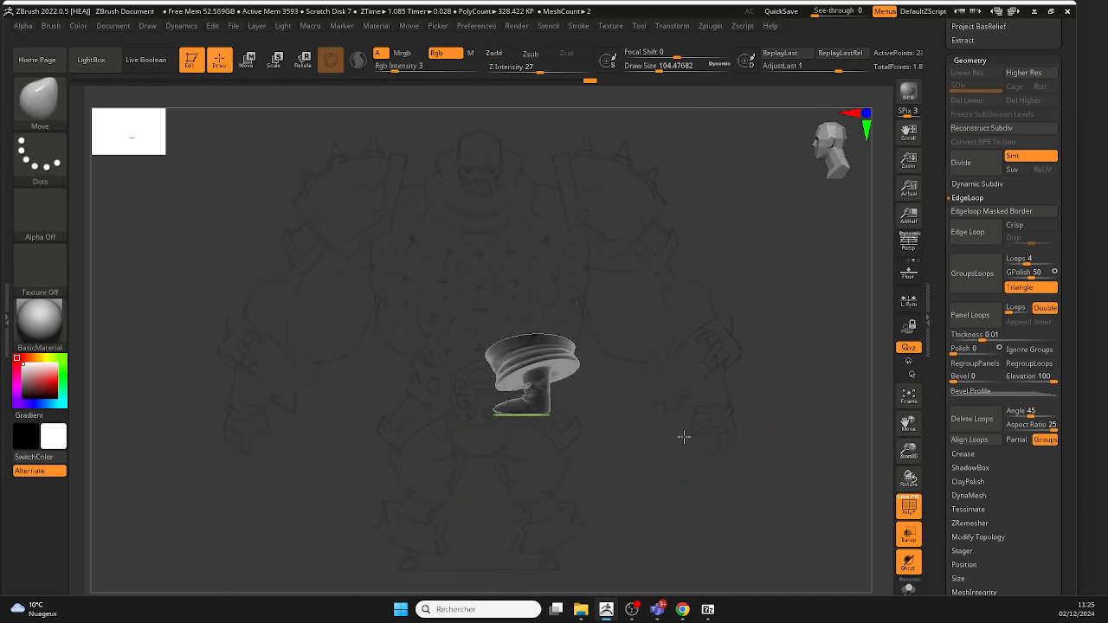
scroll(1047, 208, up, 5)
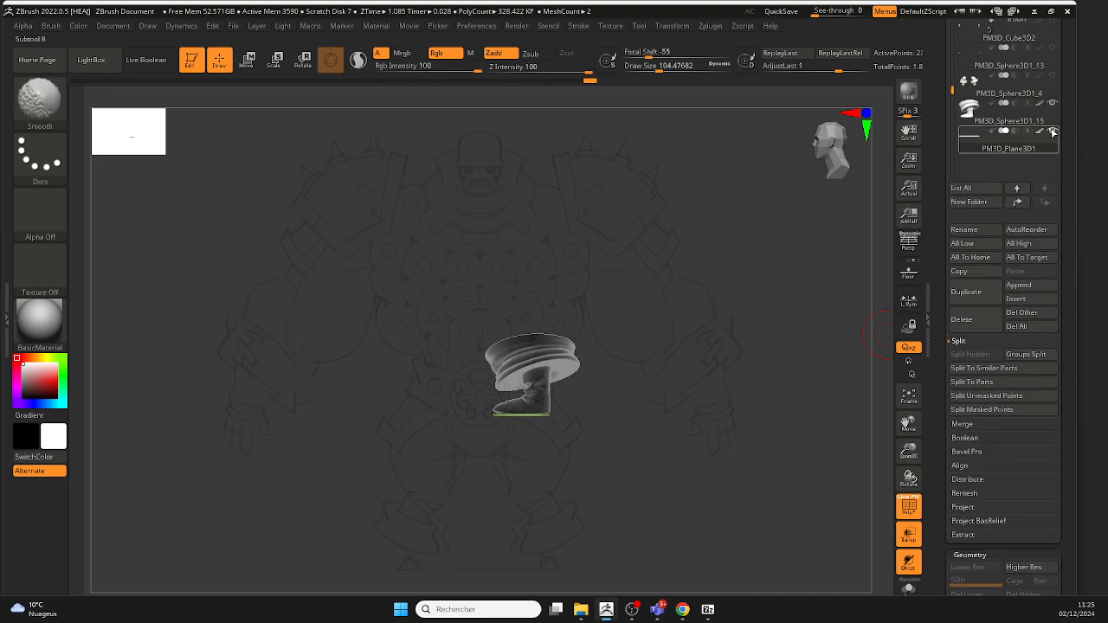
shift+click(1049, 131)
Step: Adjust the sole's outline to the boot from beneath with the Move brush, raising the draw size from about 68 to 182
right_drag(637, 375, 648, 448)
right_drag(648, 448, 567, 442)
mouse_move(567, 441)
ctrl+right_down()
mouse_move(568, 491)
mouse_move(562, 459)
ctrl+right_up()
right_click(571, 432)
right_drag(597, 391, 559, 425)
right_drag(459, 350, 476, 336)
right_click(513, 381)
mouse_move(518, 464)
alt+right_down()
mouse_move(511, 380)
mouse_move(547, 348)
alt+right_up()
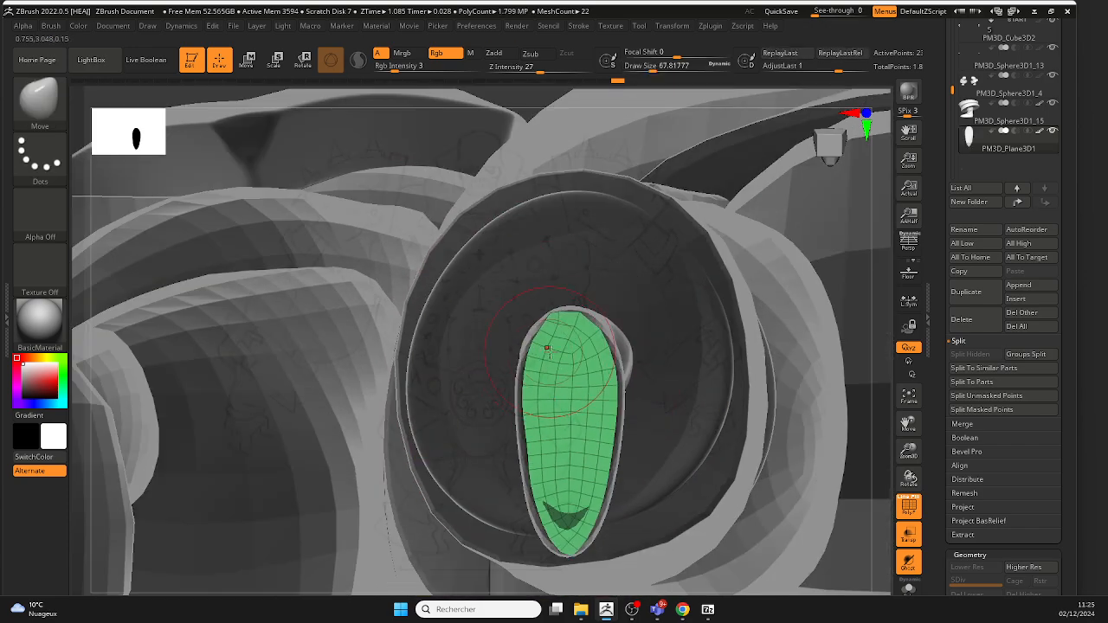
mouse_move(571, 283)
ctrl+mouse_down()
mouse_move(622, 578)
mouse_move(625, 285)
ctrl+mouse_up()
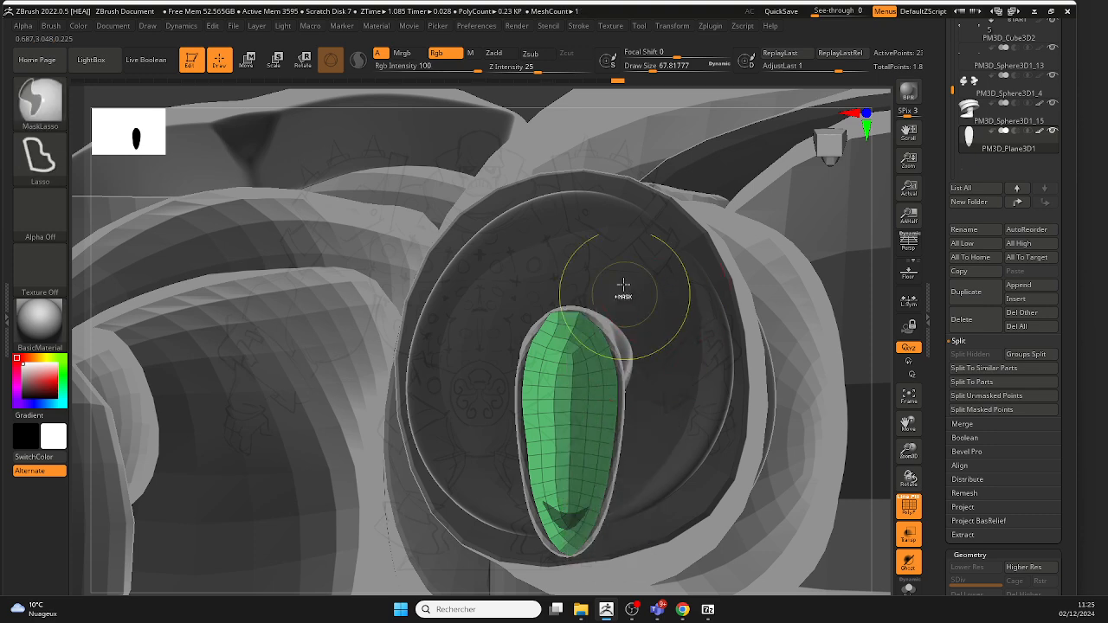
ctrl+click(526, 120)
key(space)
drag(603, 386, 612, 388)
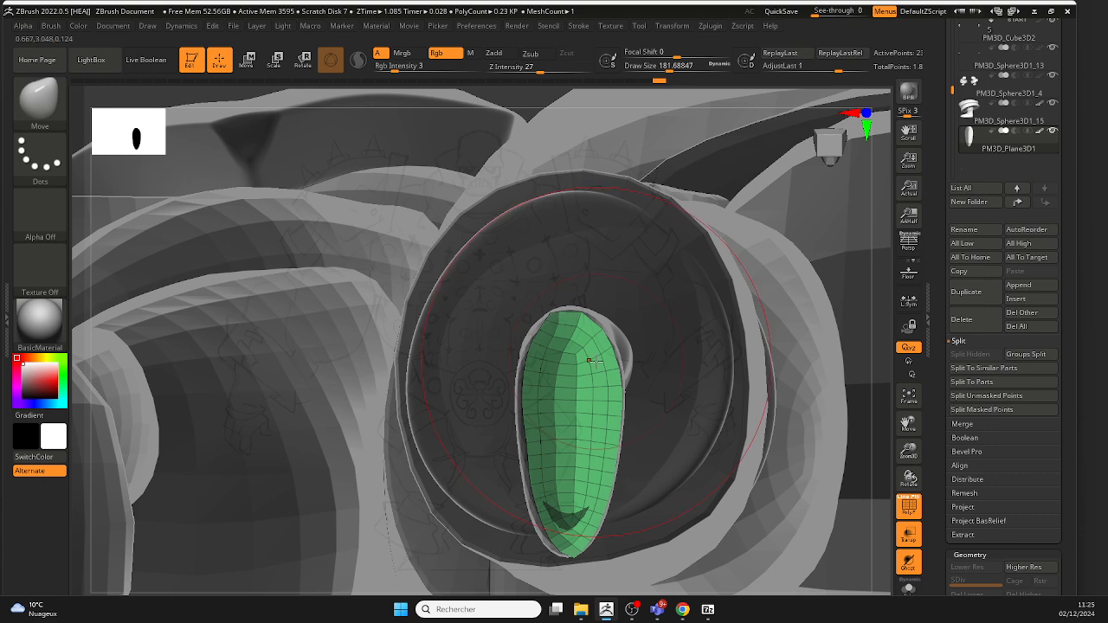
ctrl+right_drag(590, 354, 561, 359)
ctrl+click(586, 232)
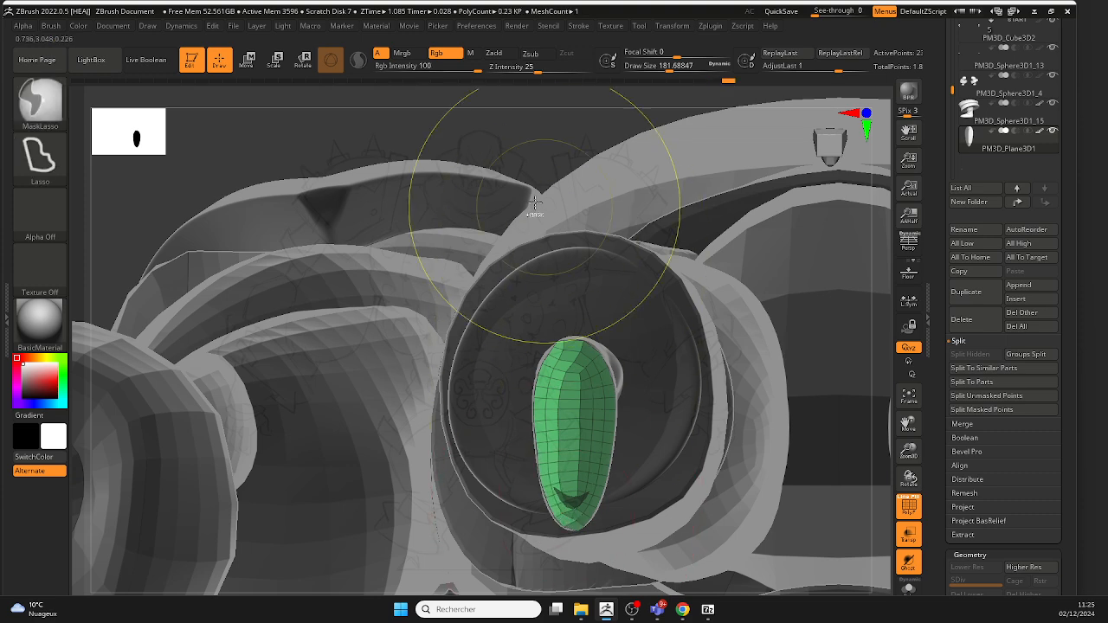
Step: Turn off transparency, set the draw size to about 311, hide the low-poly subtool PM3D_Sphere3D1_4 and reselect the sole
ctrl+right_drag(539, 213, 489, 173)
right_drag(619, 195, 670, 325)
ctrl+right_drag(671, 325, 646, 430)
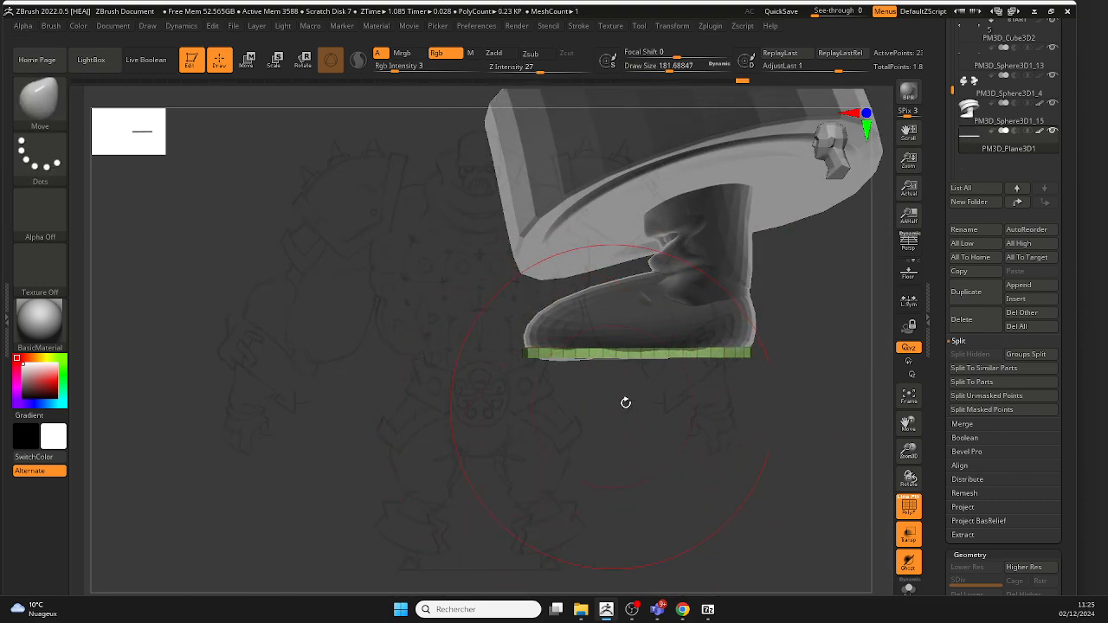
click(906, 535)
alt+right_drag(654, 354, 563, 402)
key(space)
drag(520, 396, 531, 396)
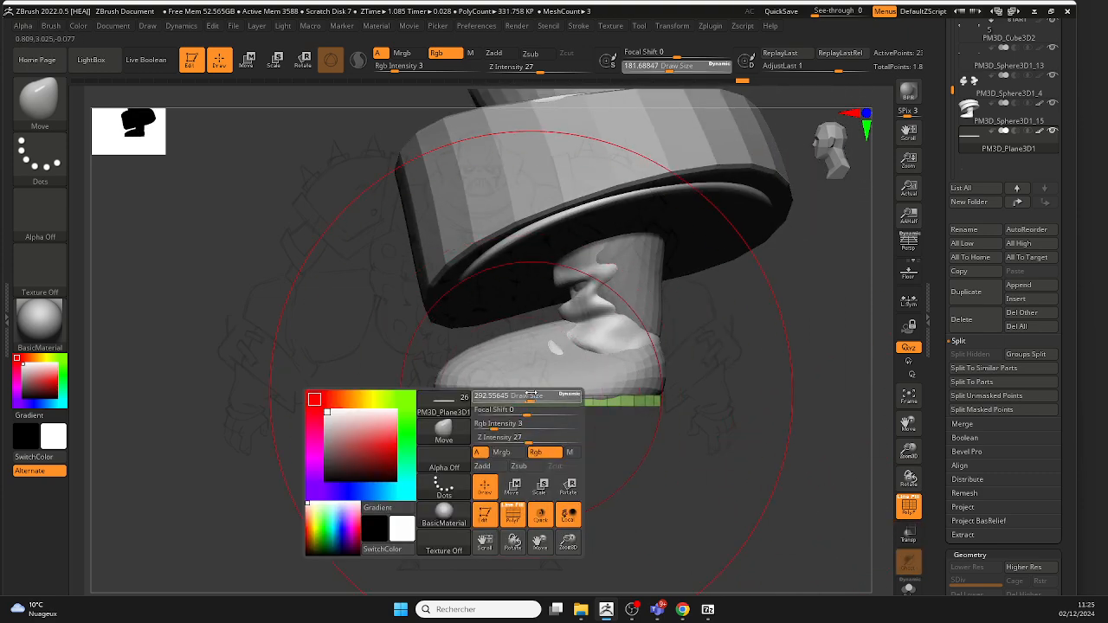
alt+click(585, 378)
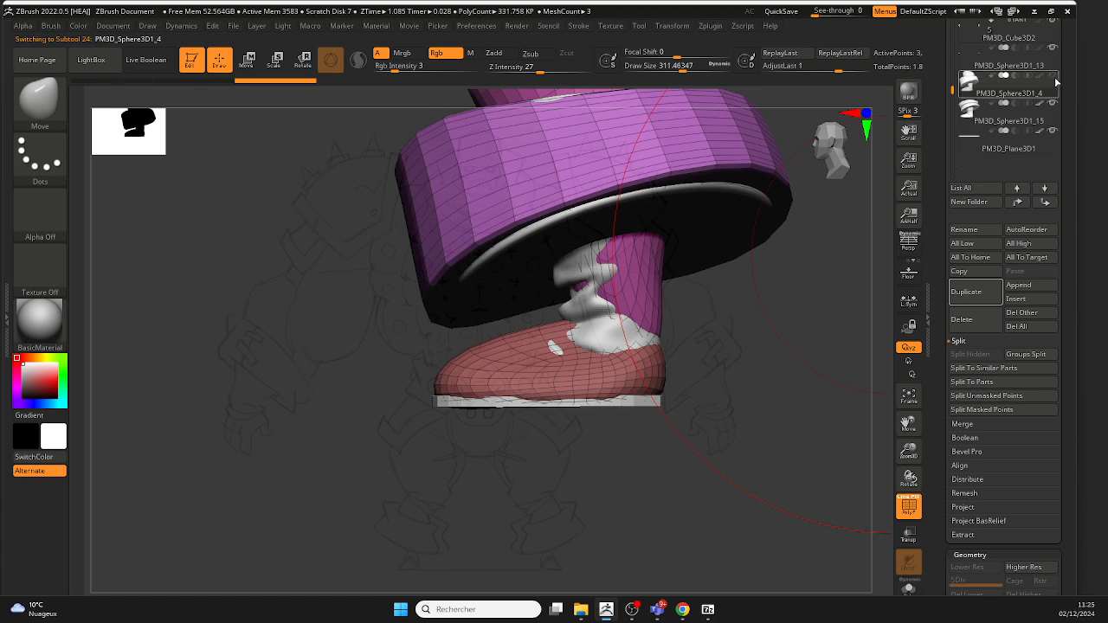
alt+click(585, 394)
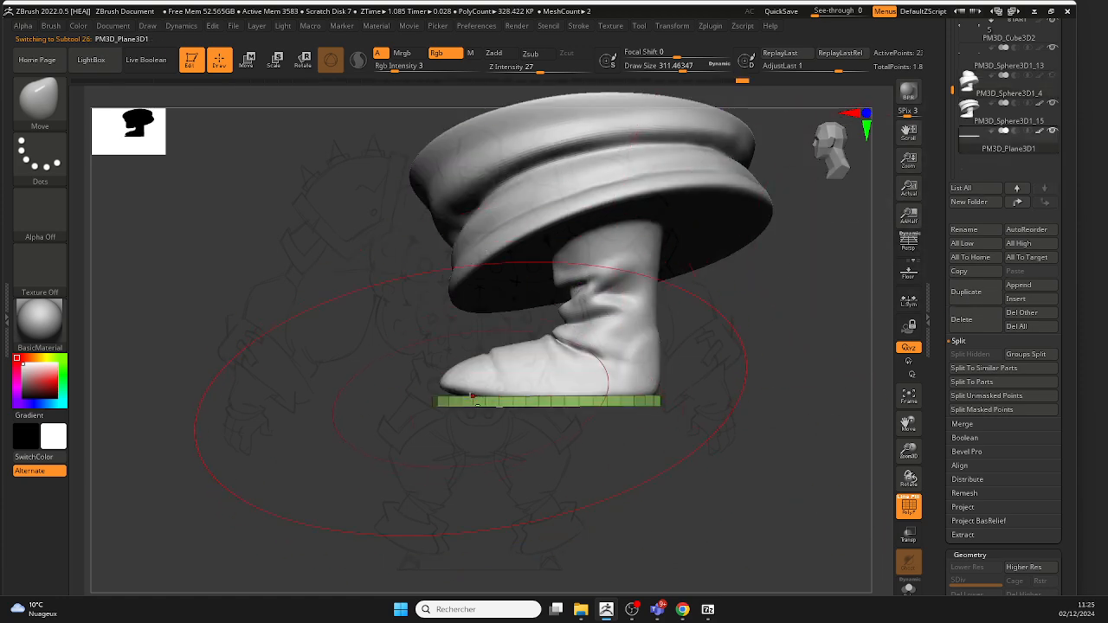
Step: Mask the sole except for its toe, place the pivot at the toe bend and rotate the toe about 11 degrees upward
key(ctrl)
ctrl+drag(490, 397, 416, 440)
ctrl+click(481, 471)
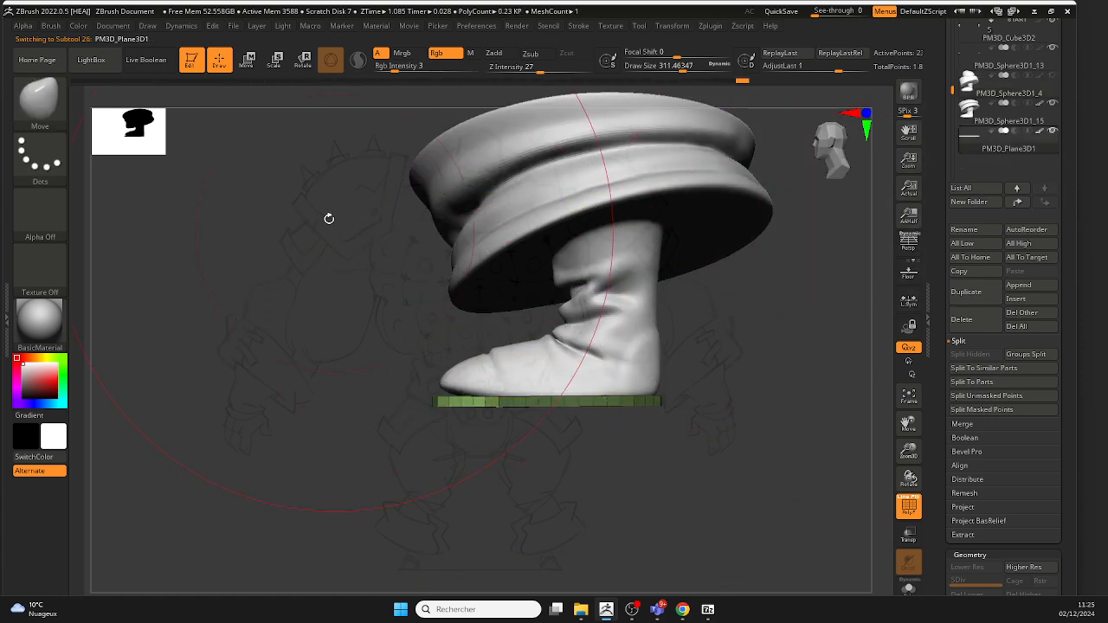
click(300, 60)
ctrl+right_drag(561, 467, 564, 515)
alt+drag(608, 355, 489, 353)
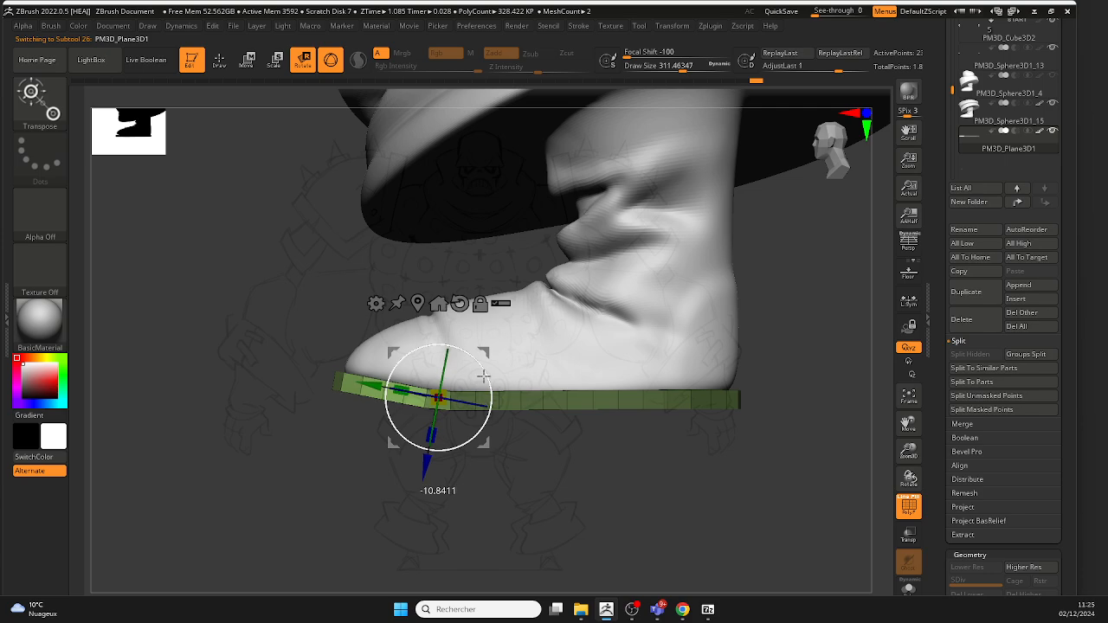
mouse_move(484, 379)
right_down()
mouse_move(524, 348)
mouse_move(491, 407)
mouse_move(517, 408)
mouse_move(539, 383)
mouse_move(549, 386)
right_up()
key(q)
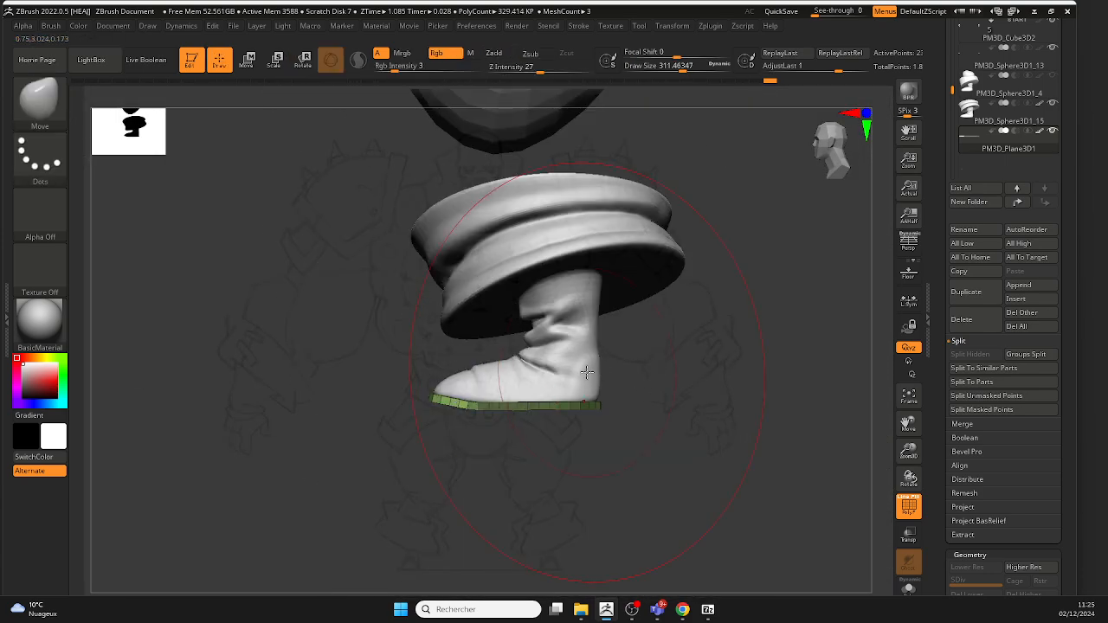
Step: Clear the mask, set the draw size to about 59 and adjust the sole's heel edge with the Move brush
right_drag(722, 397, 585, 407)
ctrl+right_drag(586, 407, 614, 435)
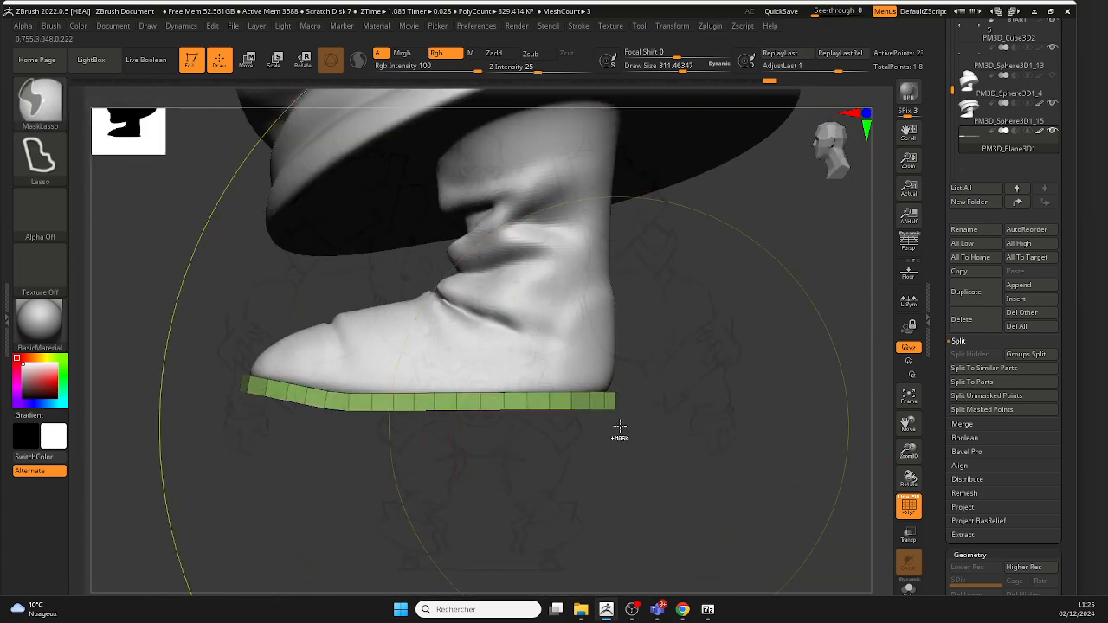
key(space)
drag(614, 407, 593, 406)
right_drag(605, 404, 642, 438)
right_drag(613, 398, 658, 377)
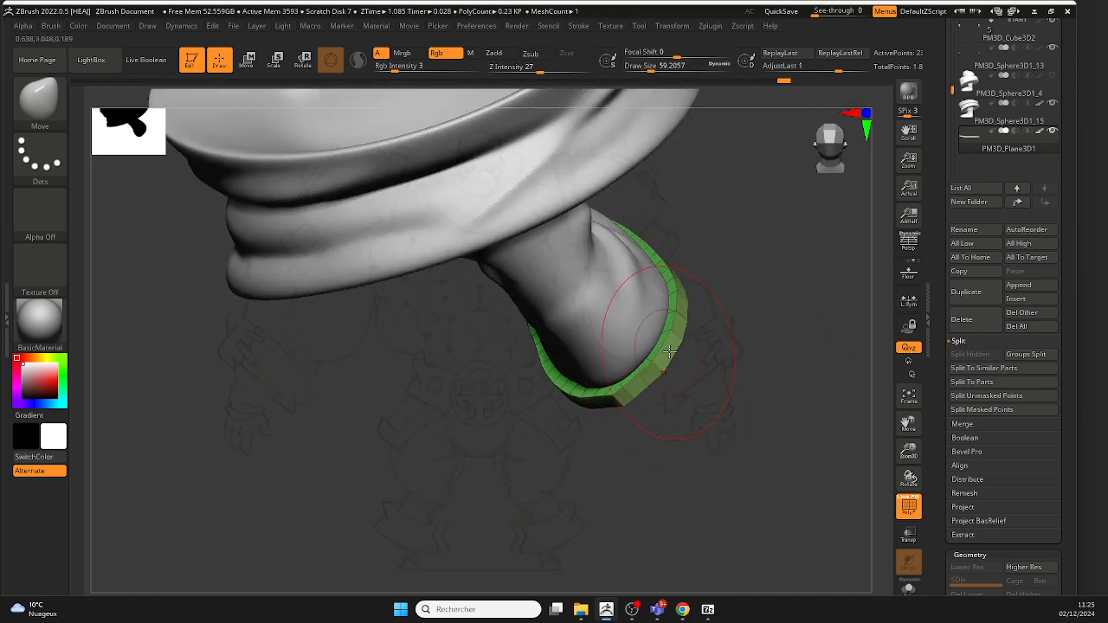
Step: Set the focal shift to -20 and fit the sole's sides to the boot with the Move brush at draw sizes of about 140 and 74
right_drag(581, 448, 617, 430)
right_click(616, 430)
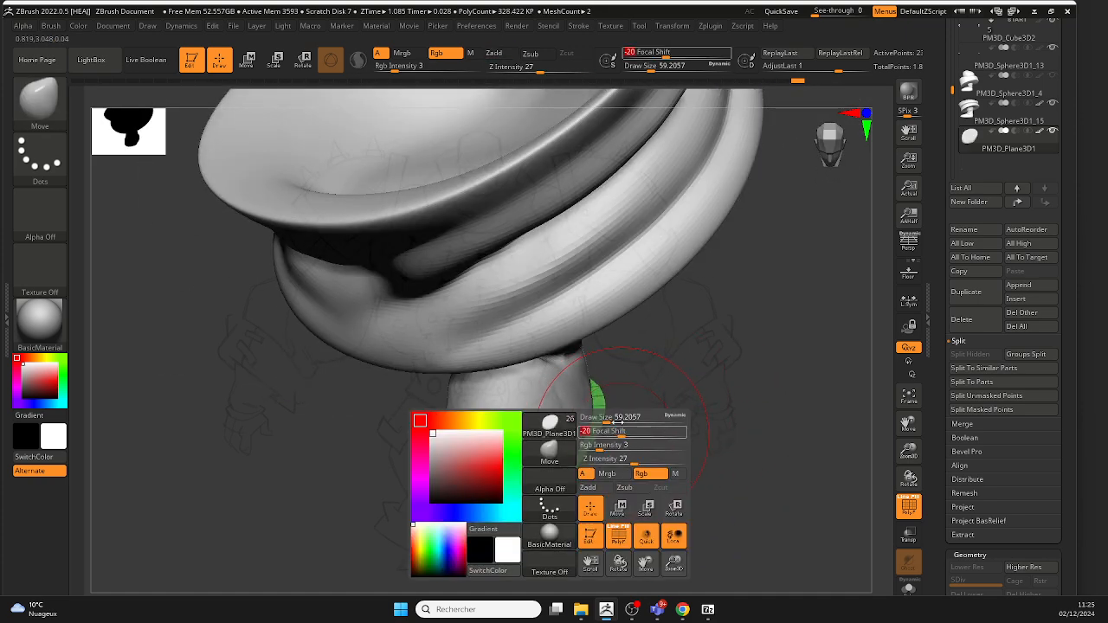
click(619, 420)
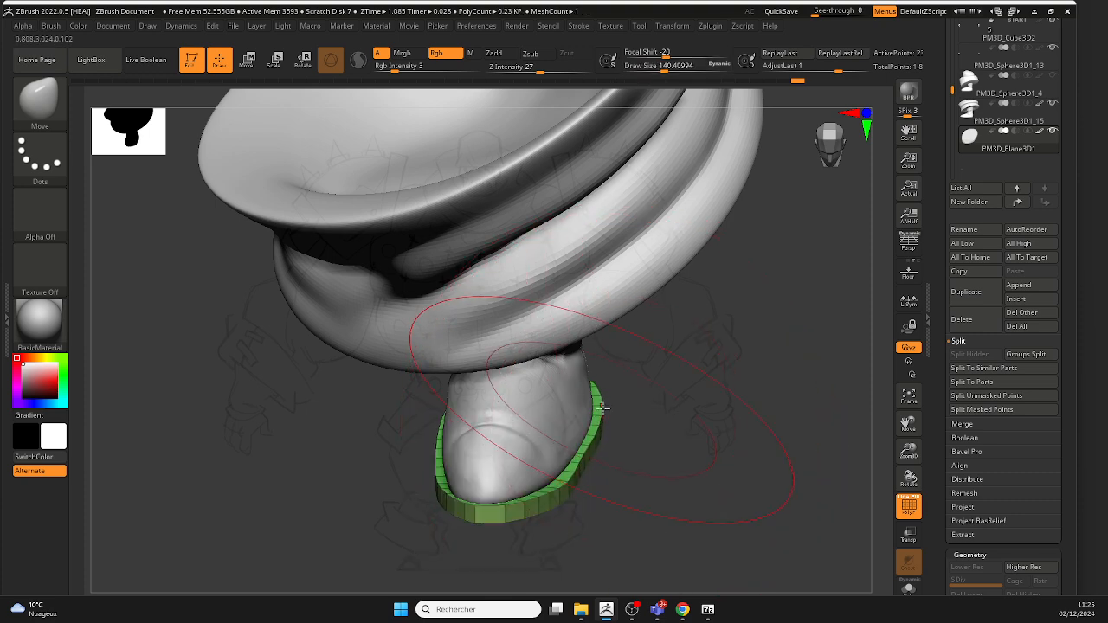
right_drag(603, 408, 603, 497)
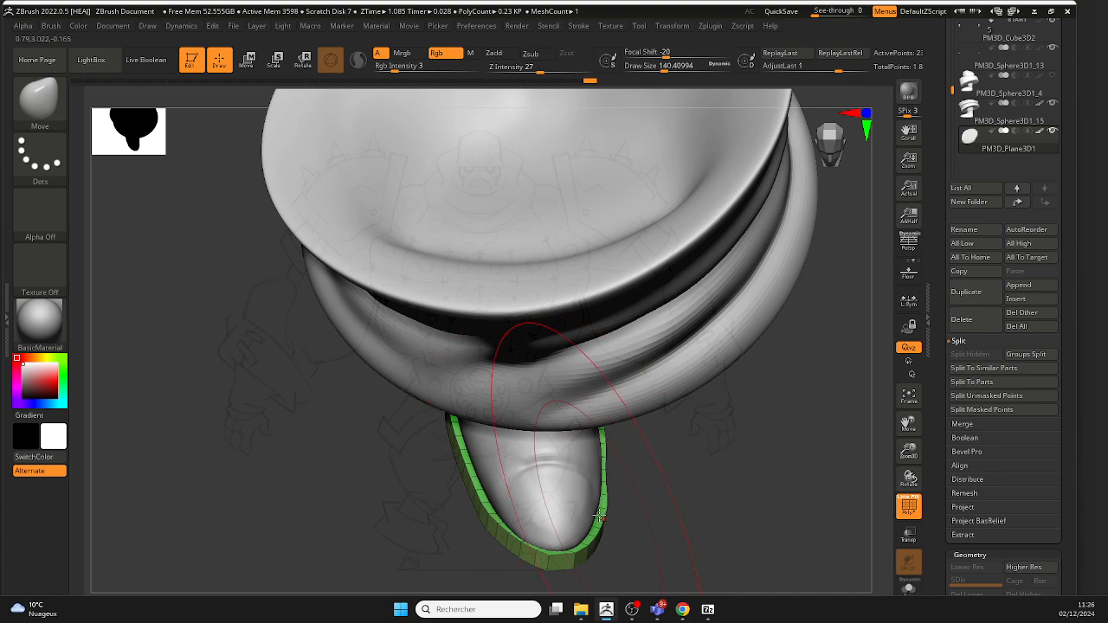
right_drag(599, 517, 635, 502)
right_click(635, 502)
click(625, 420)
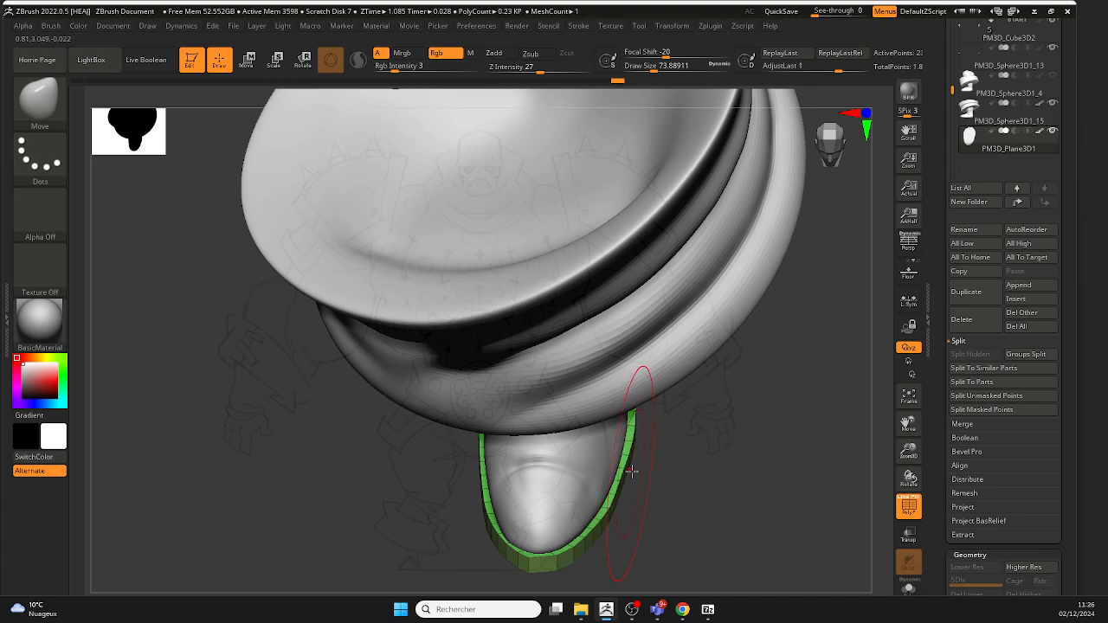
right_drag(638, 435, 520, 390)
alt+right_drag(638, 415, 556, 336)
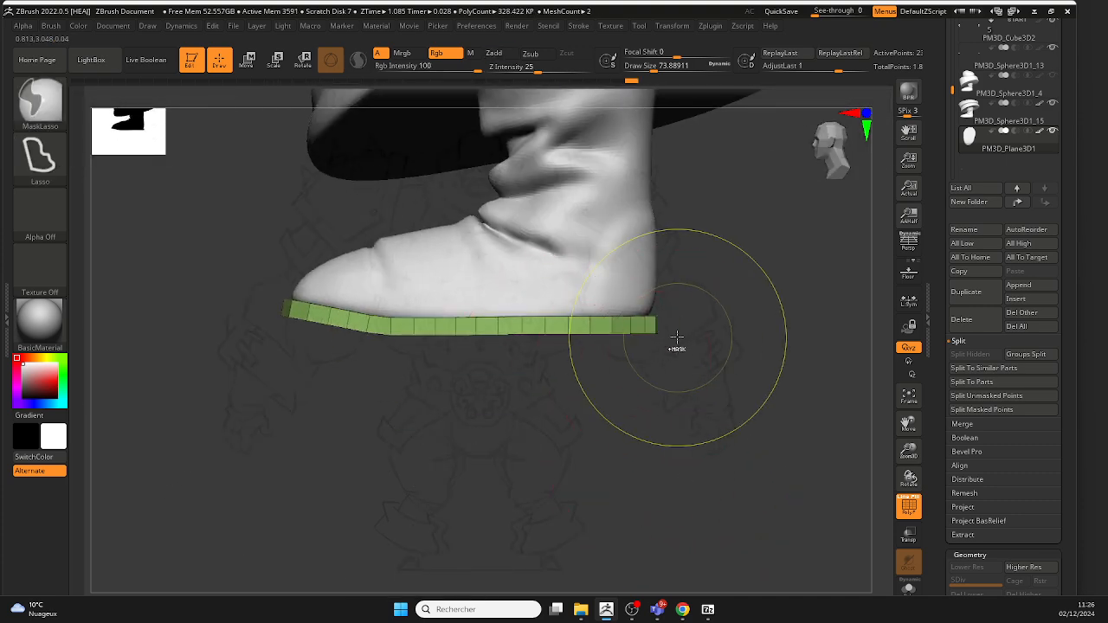
Step: Set the draw size to about 35 and refine the sole's toe tip with the Move brush
mouse_move(629, 413)
right_down()
mouse_move(618, 396)
mouse_move(635, 404)
mouse_move(653, 354)
mouse_move(663, 381)
mouse_move(591, 287)
mouse_move(653, 358)
mouse_move(619, 338)
mouse_move(638, 321)
mouse_move(589, 425)
mouse_move(616, 332)
mouse_move(657, 368)
mouse_move(561, 237)
right_up()
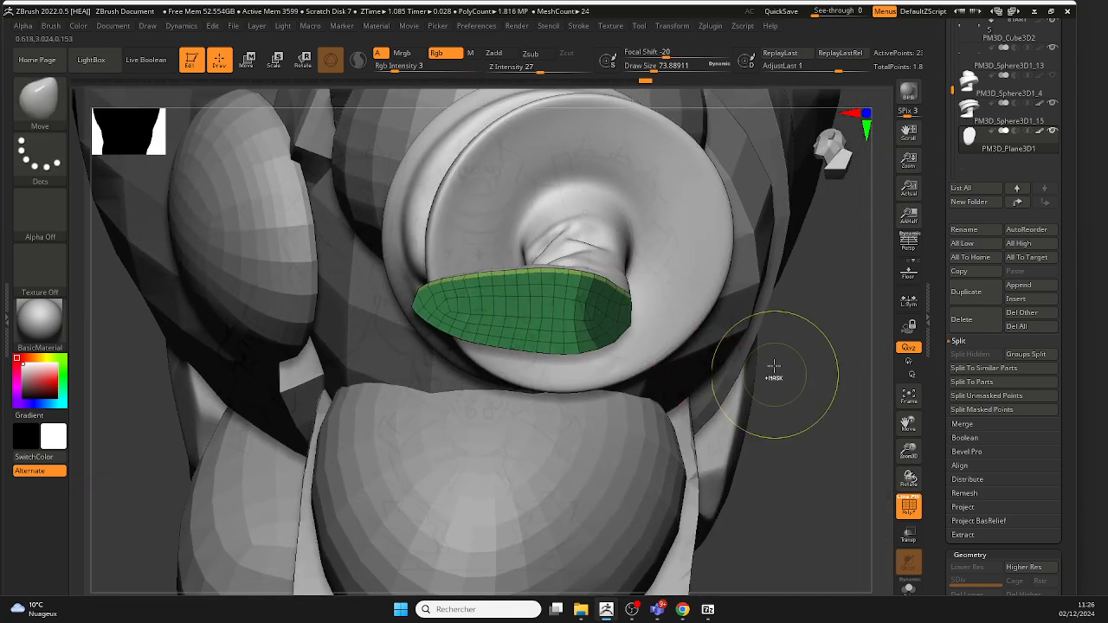
ctrl+right_drag(774, 372, 861, 431)
ctrl+drag(861, 431, 871, 445)
alt+right_drag(803, 426, 694, 385)
mouse_move(694, 385)
right_down()
mouse_move(745, 418)
mouse_move(810, 394)
right_up()
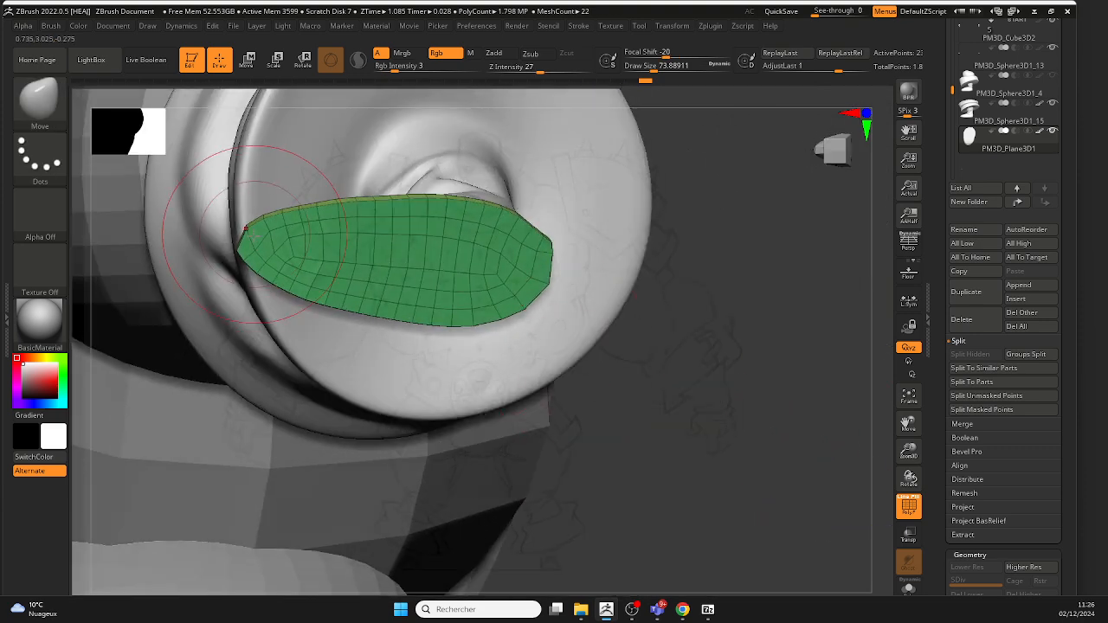
key(space)
drag(254, 240, 238, 245)
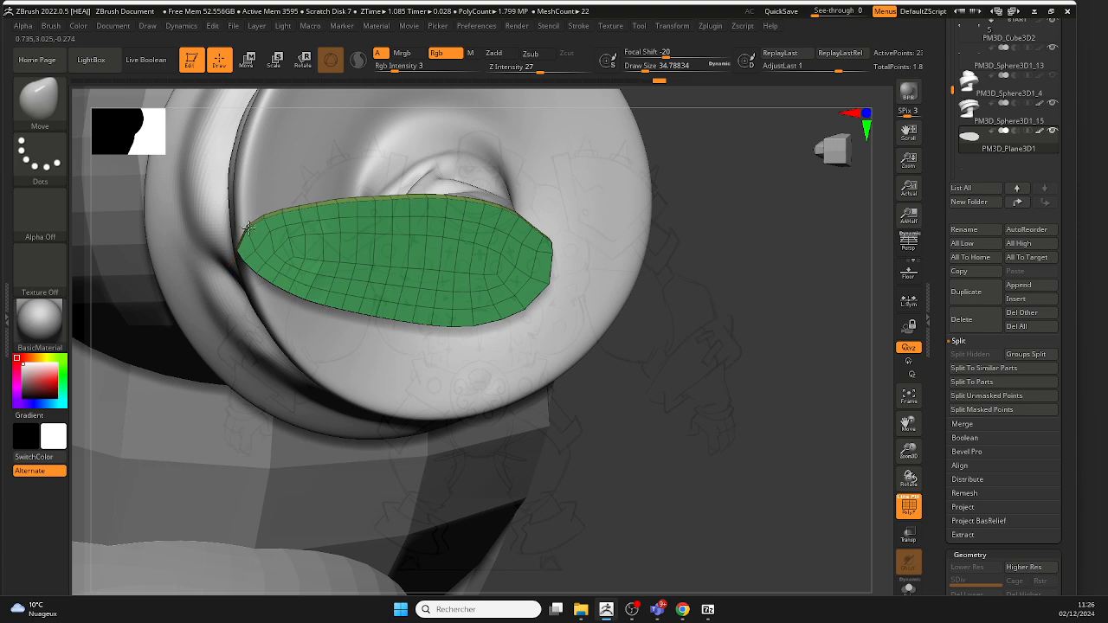
right_drag(636, 334, 708, 328)
right_drag(344, 185, 245, 238)
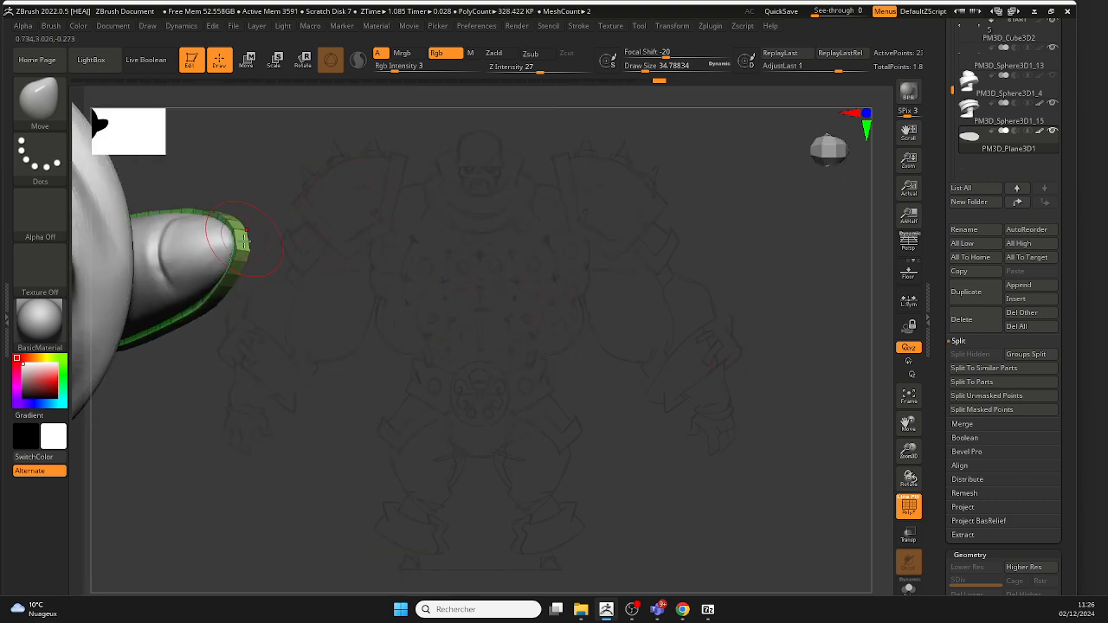
mouse_move(355, 234)
right_down()
mouse_move(424, 244)
mouse_move(498, 286)
right_up()
mouse_move(498, 286)
ctrl+right_down()
mouse_move(482, 265)
mouse_move(510, 311)
ctrl+right_up()
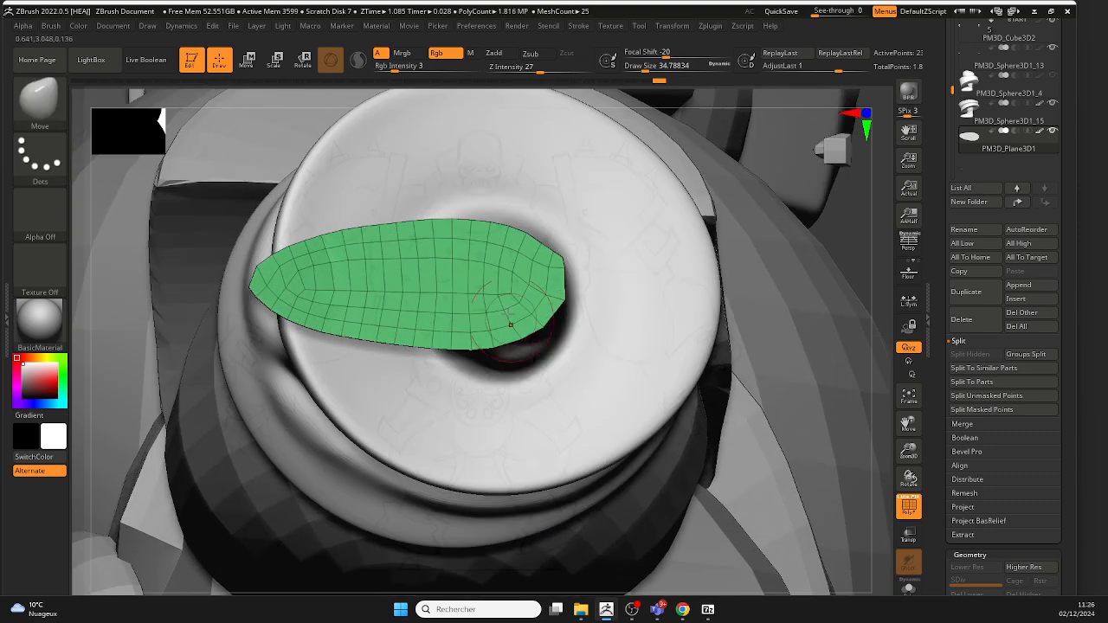
Step: Remesh the sole with ZRemesher, settling on a target polygon count of about 0.84
click(56, 110)
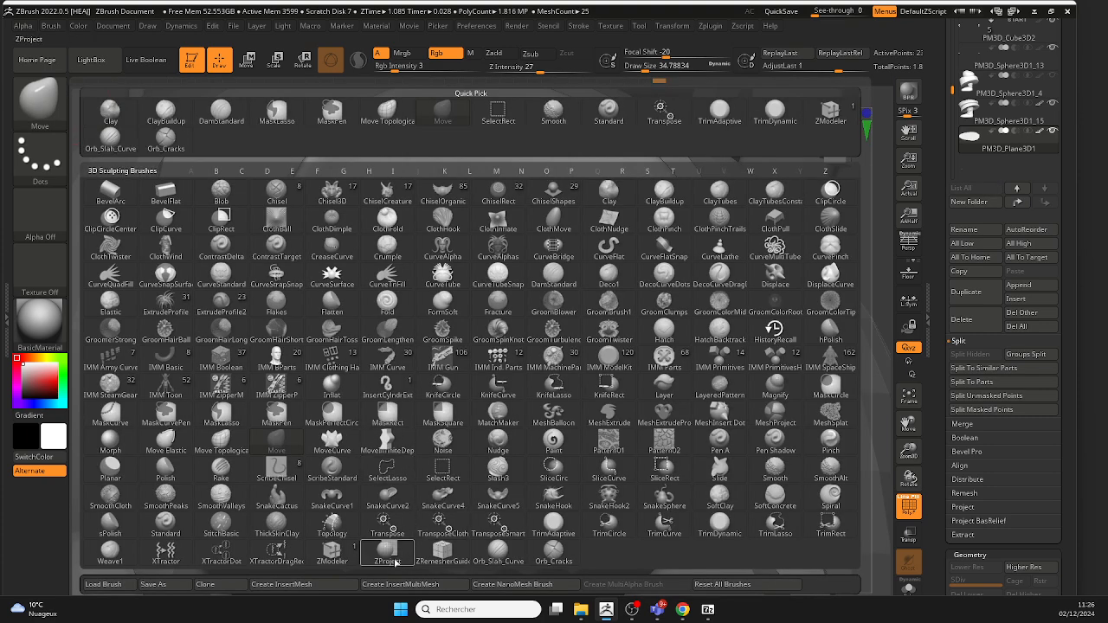
click(336, 554)
ctrl+right_drag(445, 462, 601, 341)
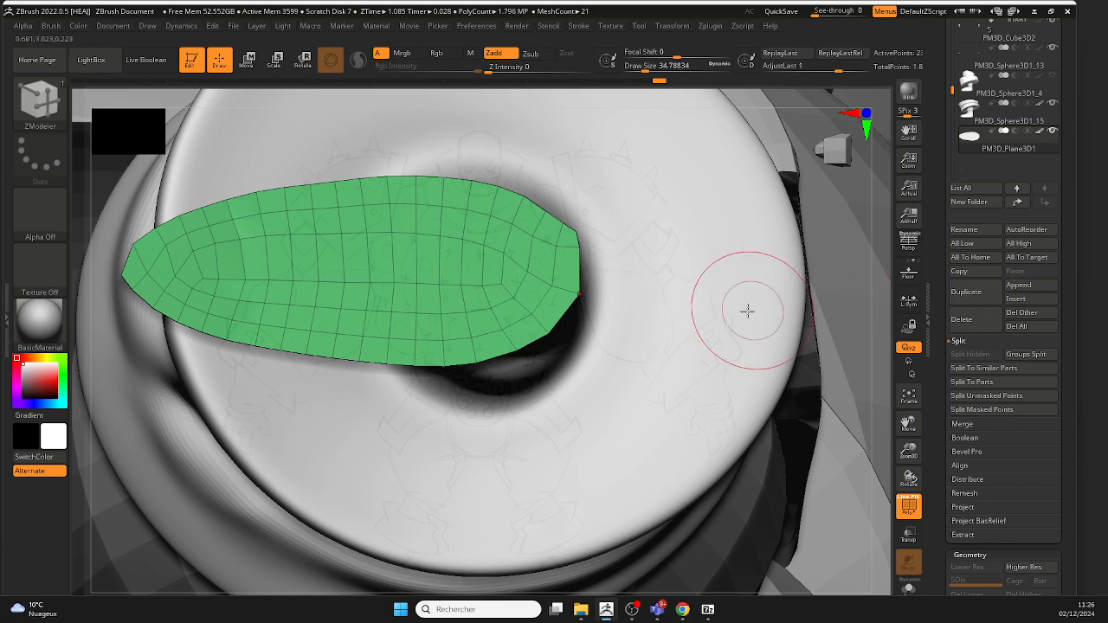
mouse_move(747, 311)
ctrl+right_down()
mouse_move(537, 268)
mouse_move(558, 327)
mouse_move(597, 270)
mouse_move(767, 389)
mouse_move(660, 423)
mouse_move(601, 270)
mouse_move(609, 304)
ctrl+right_up()
scroll(995, 286, down, 10)
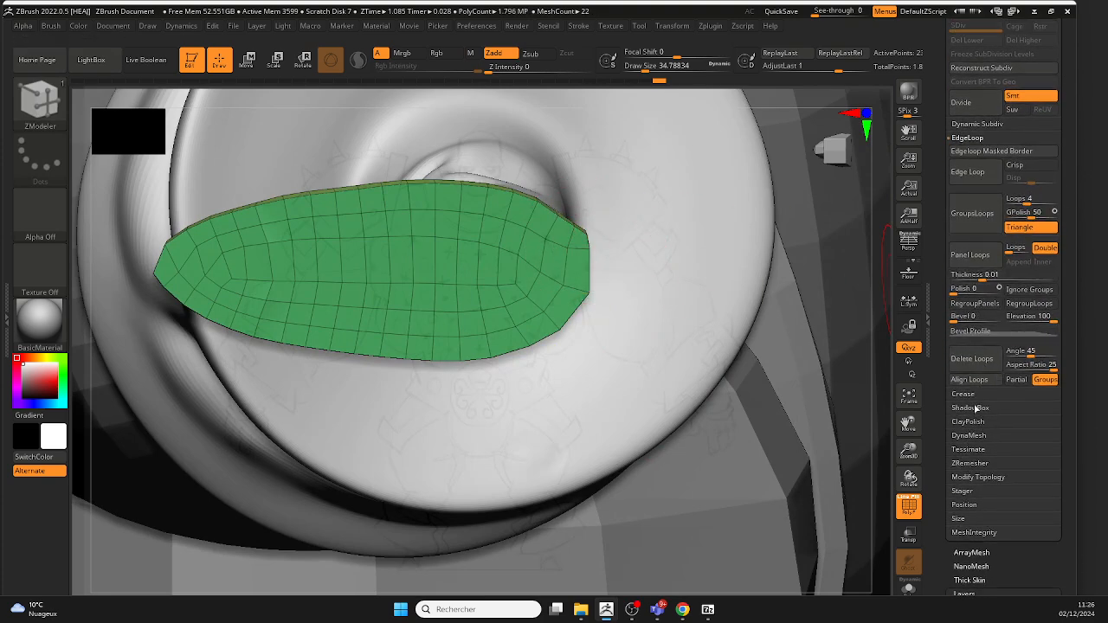
click(971, 463)
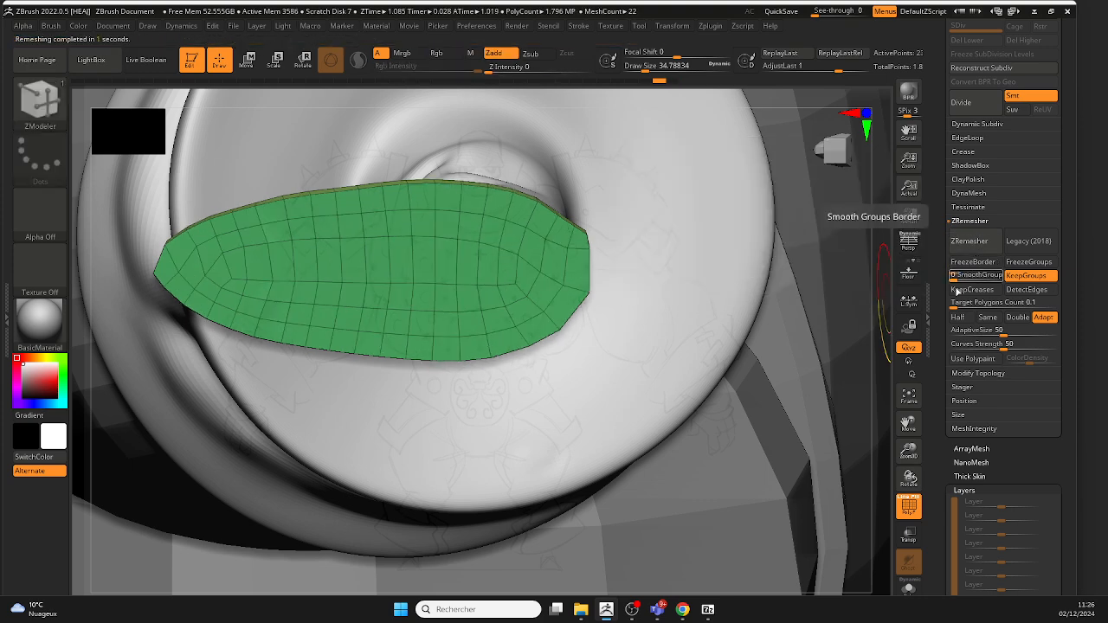
click(954, 303)
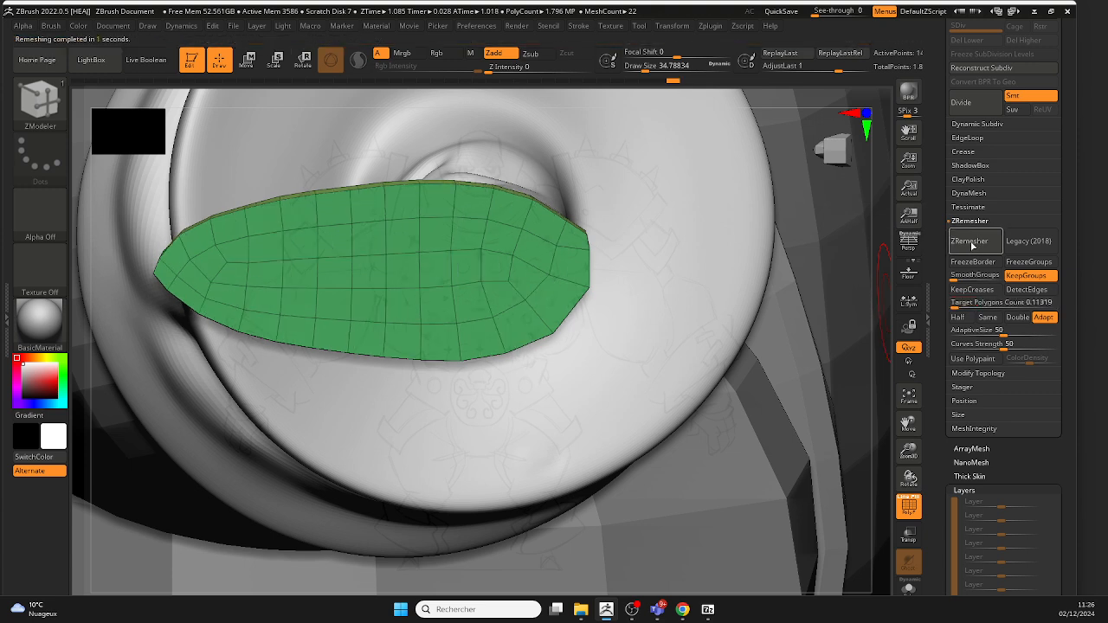
click(961, 302)
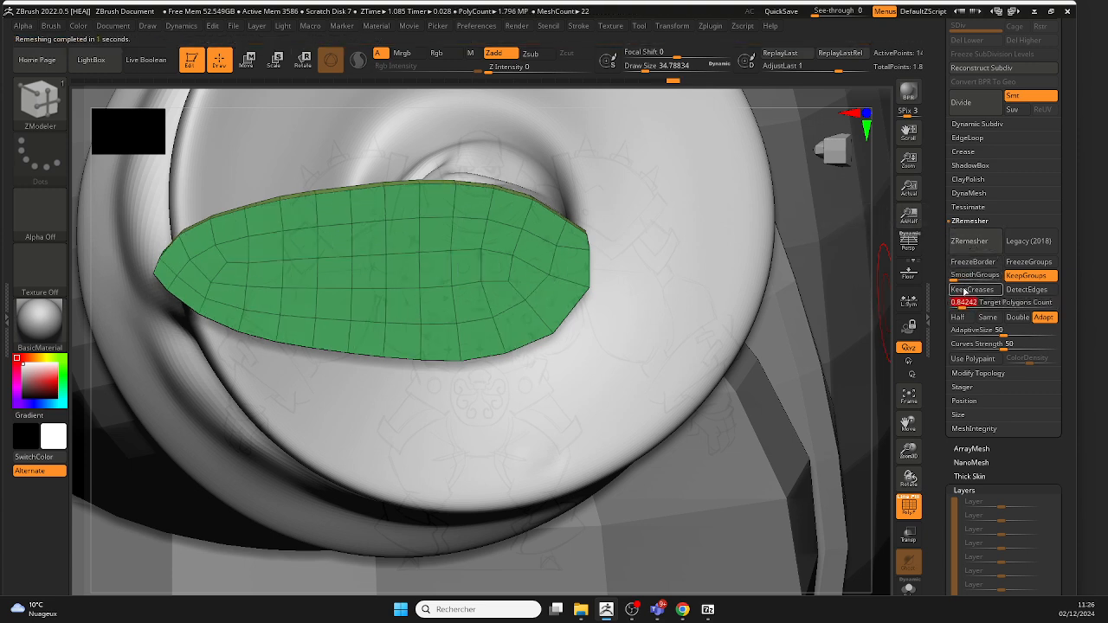
mouse_move(915, 283)
mouse_down()
mouse_move(816, 436)
mouse_move(687, 396)
mouse_move(654, 417)
mouse_up()
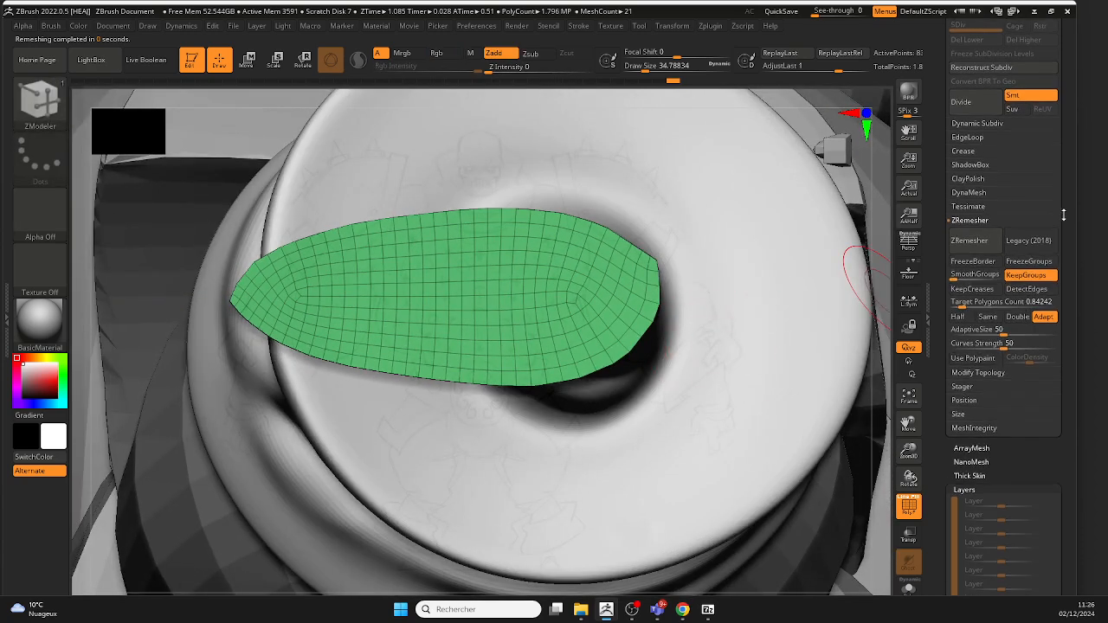
Step: Smooth the sole's outline with Polish By Groups and adjust its heel edge using the Move brush at a draw size of about 56
scroll(963, 275, down, 10)
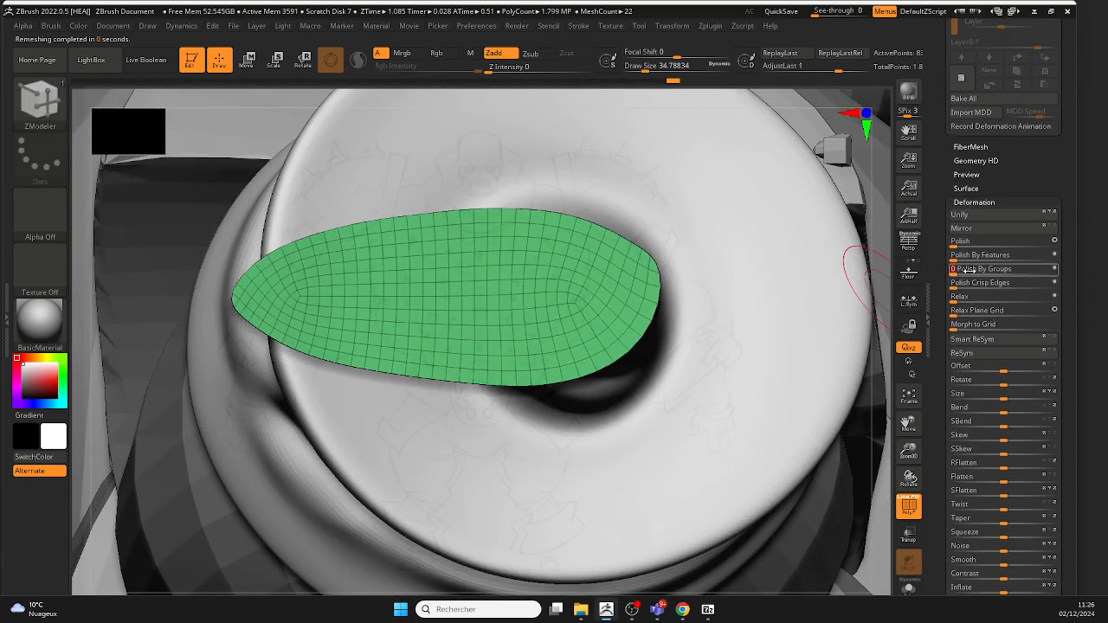
click(966, 270)
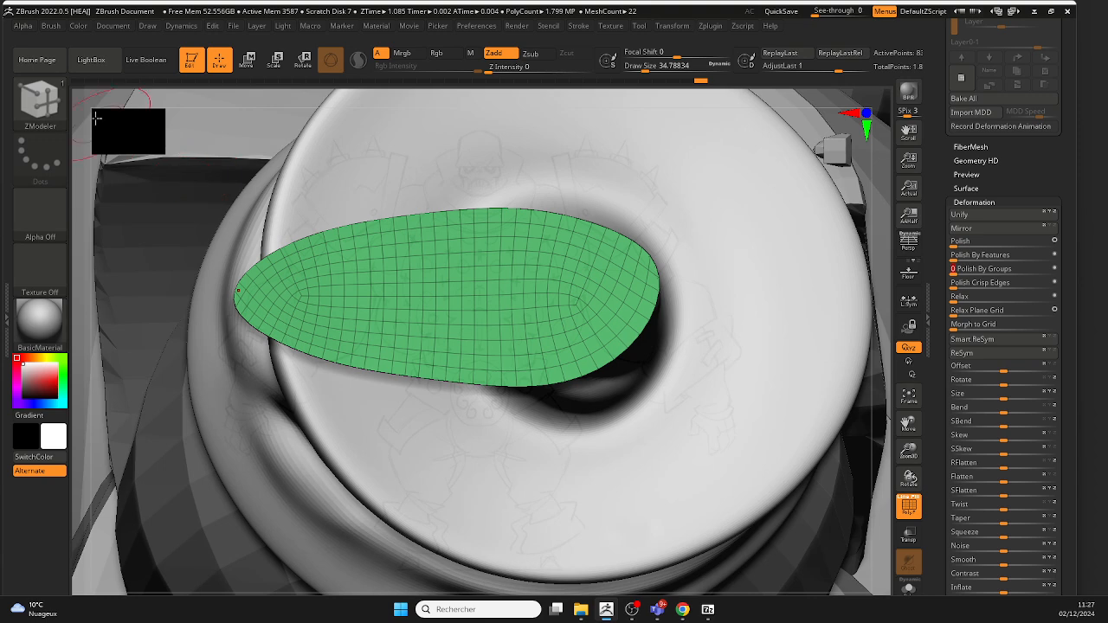
click(43, 100)
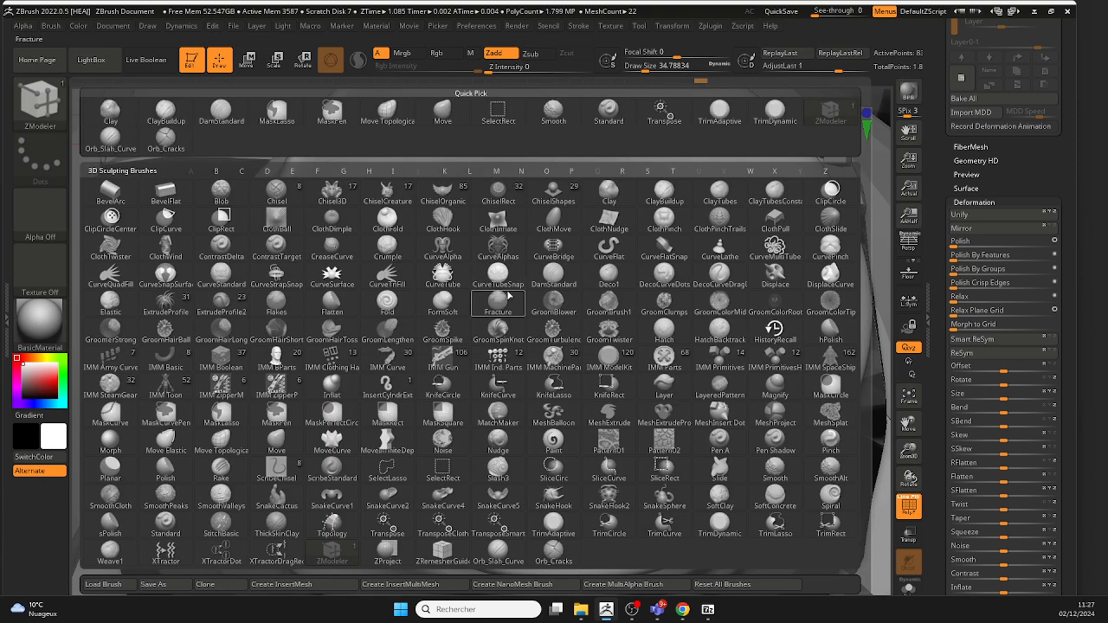
key(m)
click(288, 445)
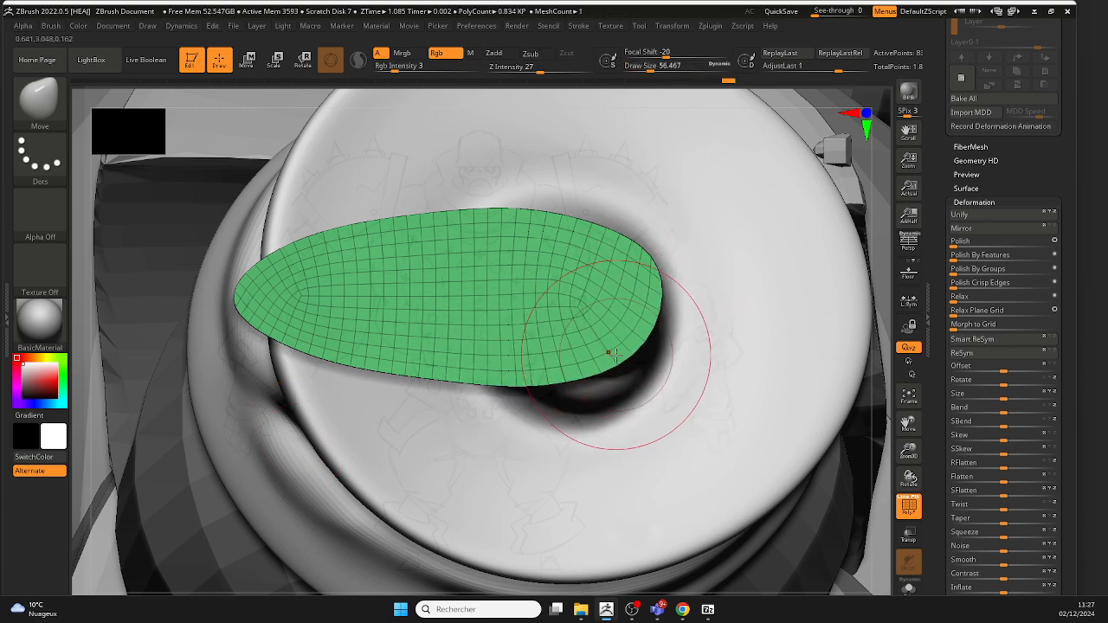
Step: Remesh the smoothed sole at the current density, then reduce it with ZRemesher at a target polygon count of about 0.37
scroll(1010, 251, up, 10)
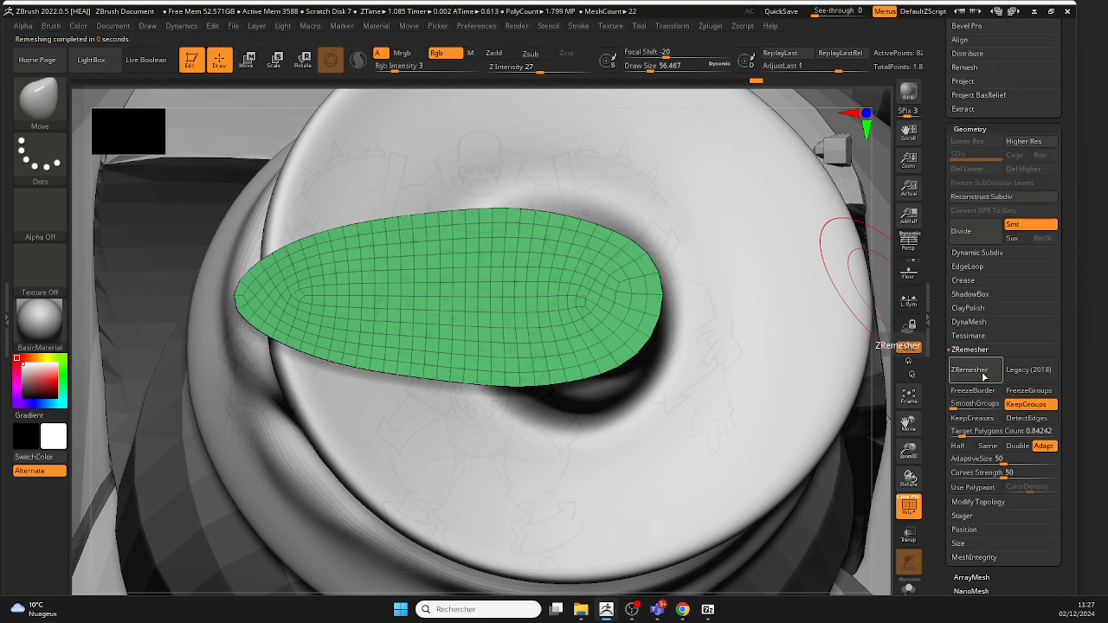
click(983, 376)
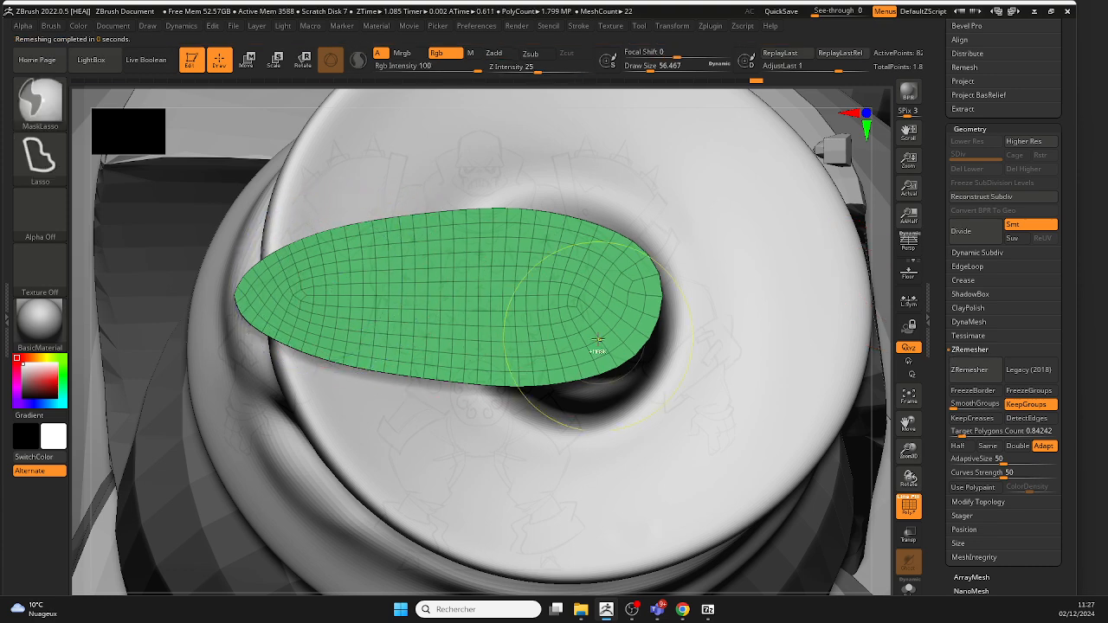
ctrl+right_drag(600, 348, 831, 428)
key(f)
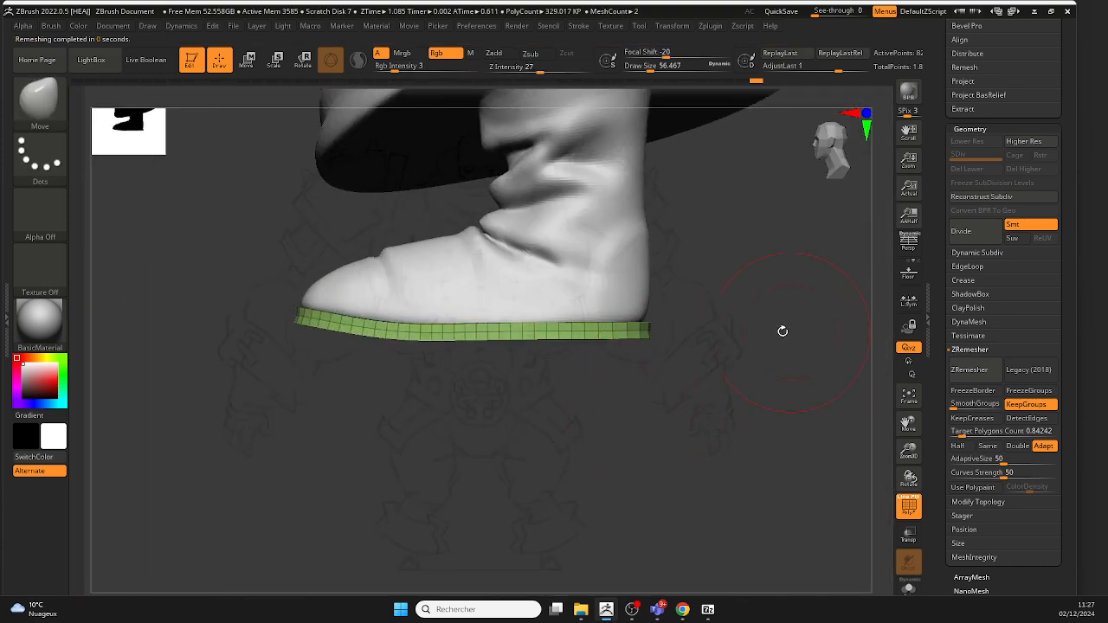
right_drag(782, 329, 859, 362)
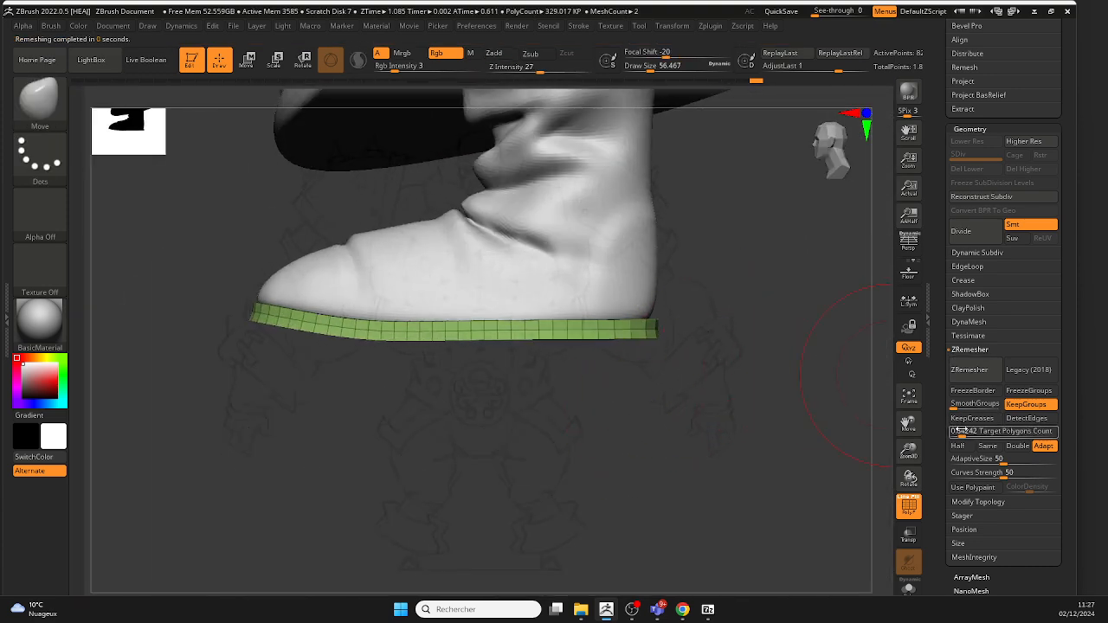
click(969, 369)
mouse_move(673, 389)
right_down()
mouse_move(672, 268)
mouse_move(736, 280)
mouse_move(673, 303)
mouse_move(650, 238)
mouse_move(652, 425)
mouse_move(558, 347)
right_up()
Step: Set ZModeler's polygon action to Extrude with A Single Poly as target and mark the heel faces on the sole's underside
click(43, 105)
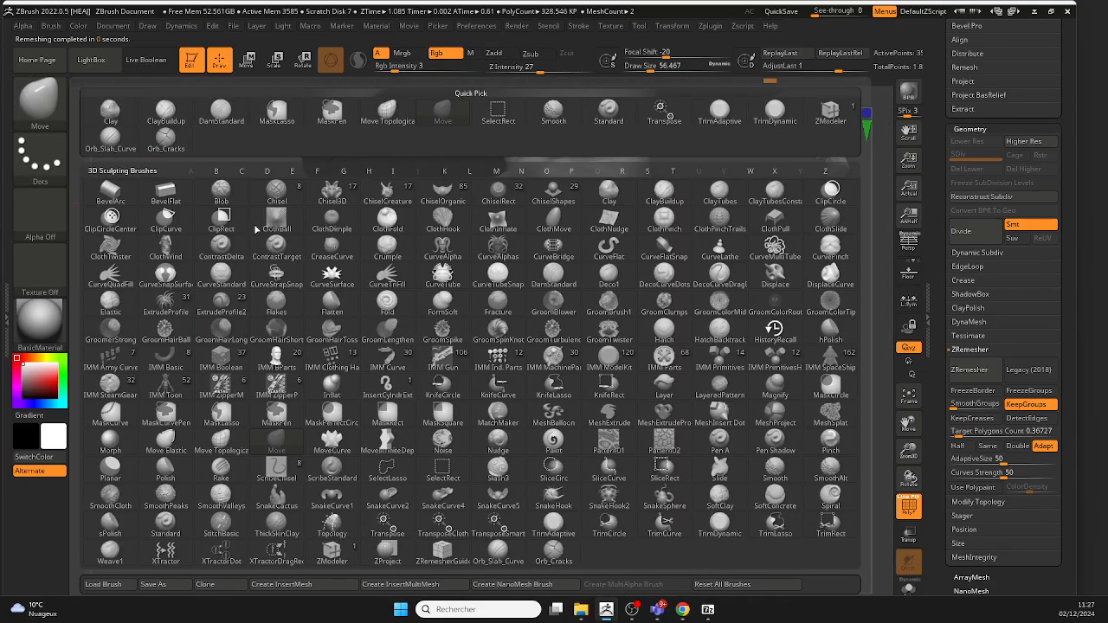
click(343, 556)
mouse_move(643, 436)
right_down()
mouse_move(625, 299)
mouse_move(611, 281)
mouse_move(776, 268)
mouse_move(649, 227)
right_up()
right_drag(754, 292, 866, 389)
mouse_move(431, 234)
ctrl+right_down()
mouse_move(462, 230)
mouse_move(466, 258)
mouse_move(464, 238)
ctrl+right_up()
key(space)
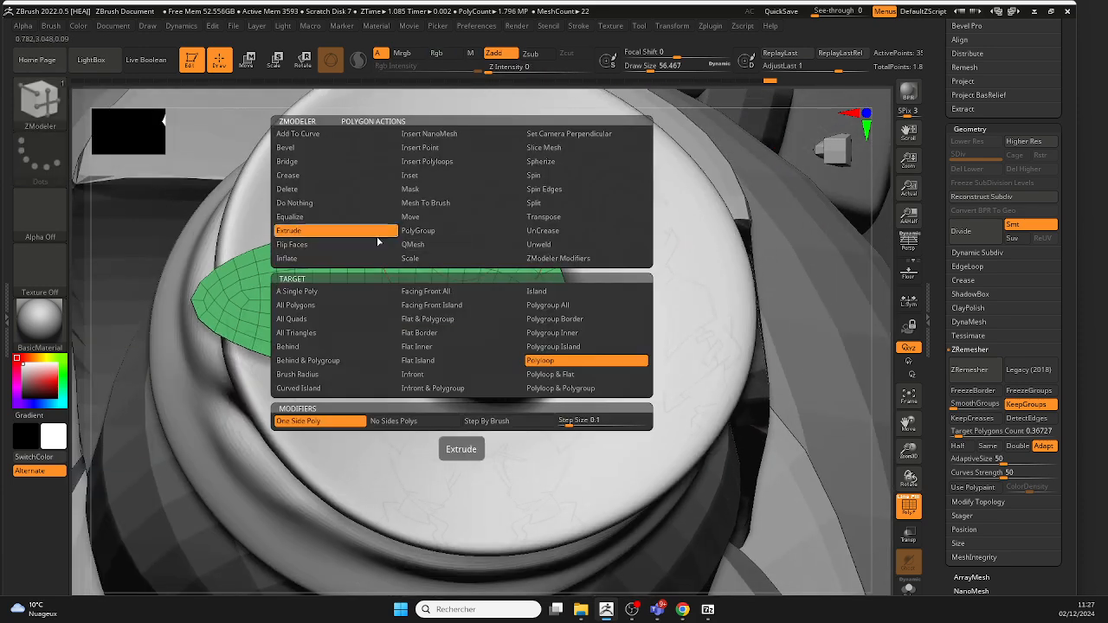
click(329, 294)
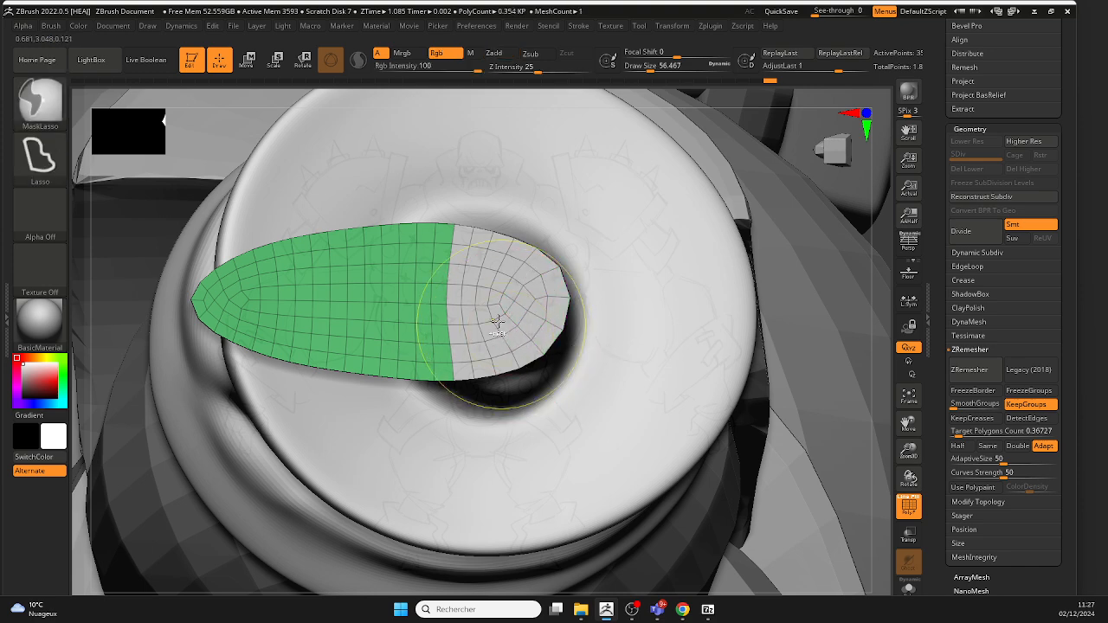
alt+drag(446, 232, 444, 288)
alt+drag(444, 362, 444, 373)
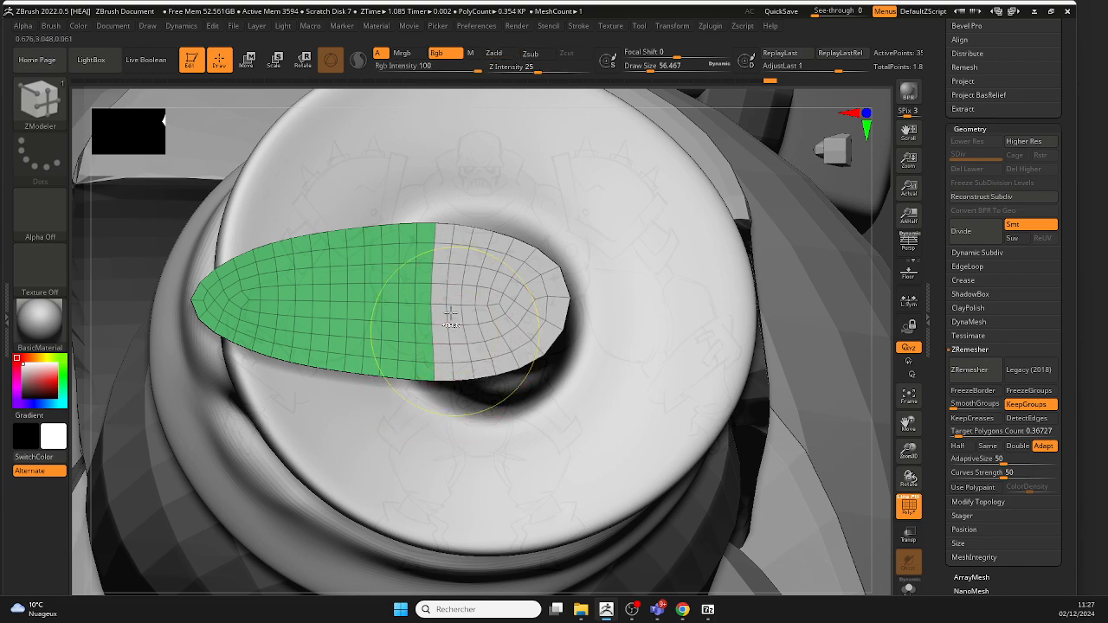
Step: Extrude the marked heel faces downward to form a raised heel block under the sole
ctrl+right_drag(452, 314, 472, 442)
right_drag(471, 442, 490, 394)
ctrl+right_drag(645, 398, 619, 298)
right_drag(848, 456, 826, 381)
ctrl+right_drag(827, 381, 818, 467)
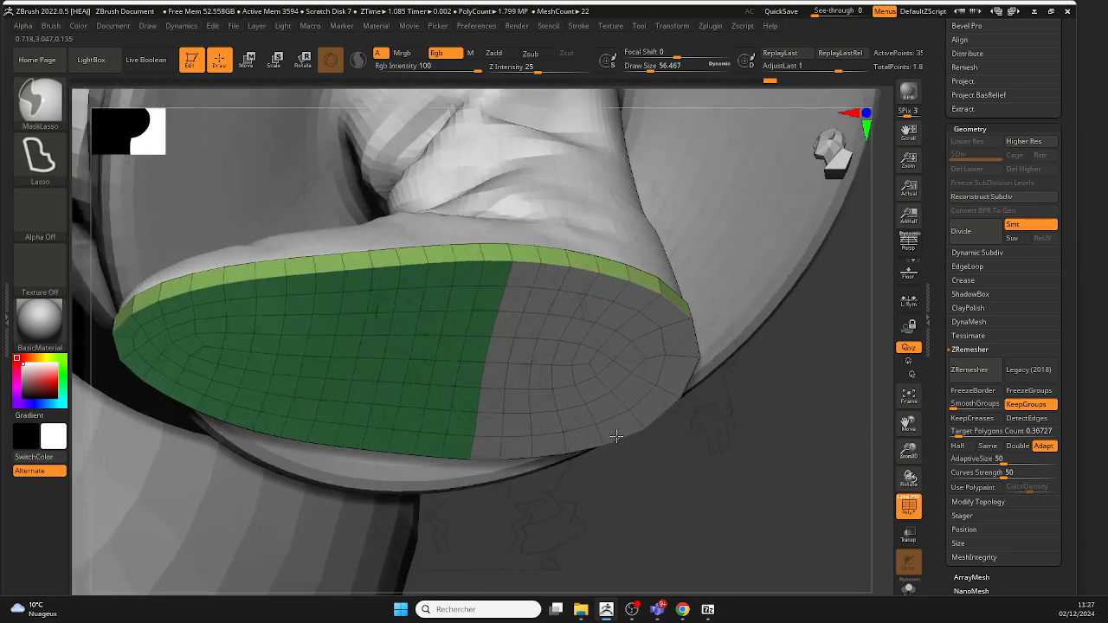
drag(636, 390, 644, 441)
right_drag(779, 463, 751, 346)
shift+right_drag(751, 347, 713, 435)
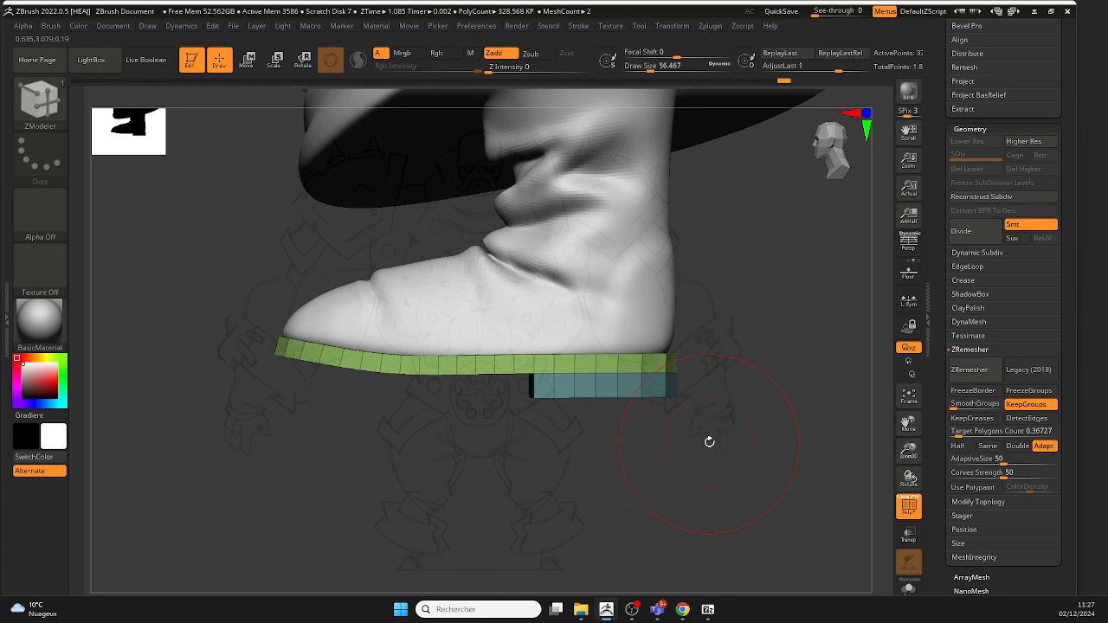
Step: Mask the sole's heel portion, place the pivot just in front of the heel block and rotate the front of the sole downward
right_drag(703, 390, 783, 412)
mouse_move(783, 412)
ctrl+right_down()
mouse_move(715, 302)
mouse_move(699, 380)
mouse_move(665, 384)
mouse_move(666, 457)
ctrl+right_up()
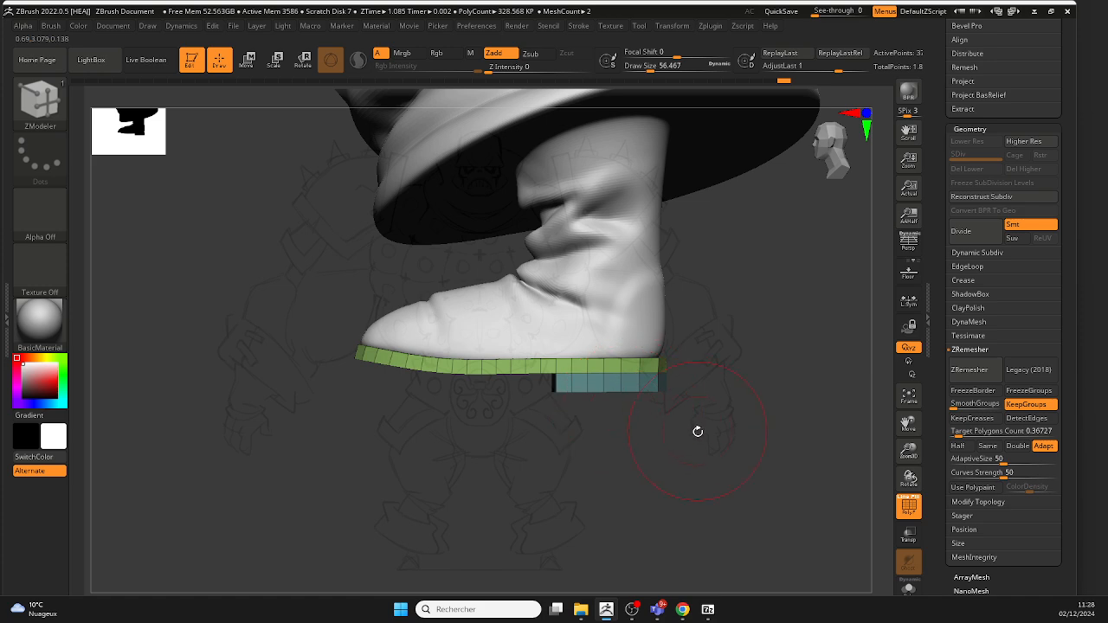
ctrl+right_drag(673, 459, 642, 485)
mouse_move(576, 448)
alt+right_down()
mouse_move(547, 377)
mouse_move(538, 408)
alt+right_up()
mouse_move(286, 228)
ctrl+mouse_down()
mouse_move(315, 223)
mouse_move(515, 272)
mouse_move(263, 346)
mouse_move(285, 260)
ctrl+mouse_up()
key(r)
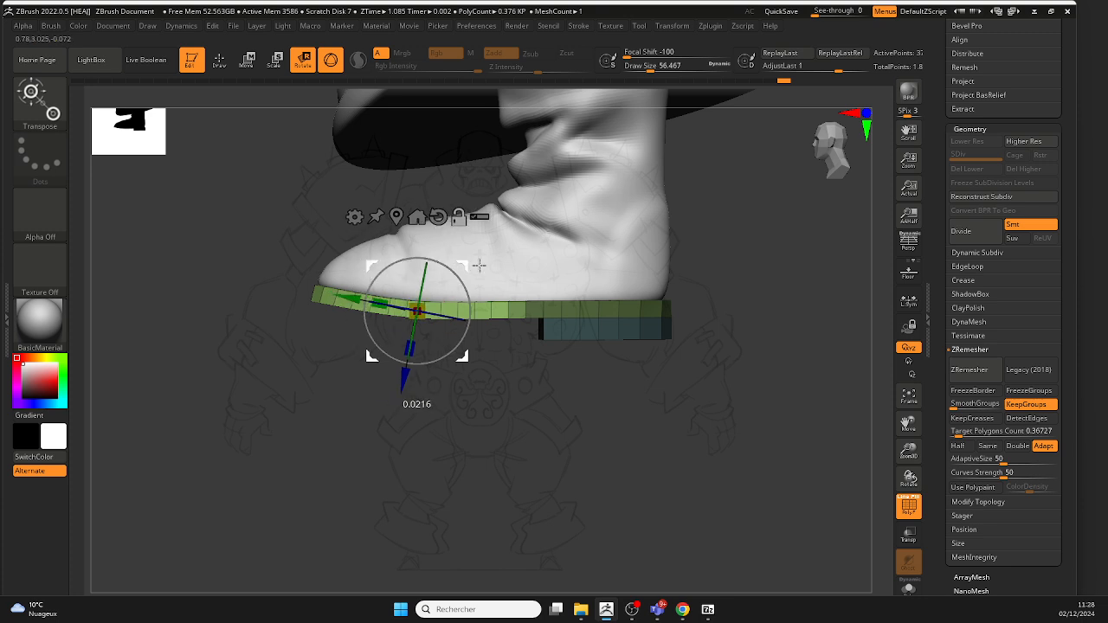
alt+drag(478, 265, 580, 275)
key(ctrl+z)
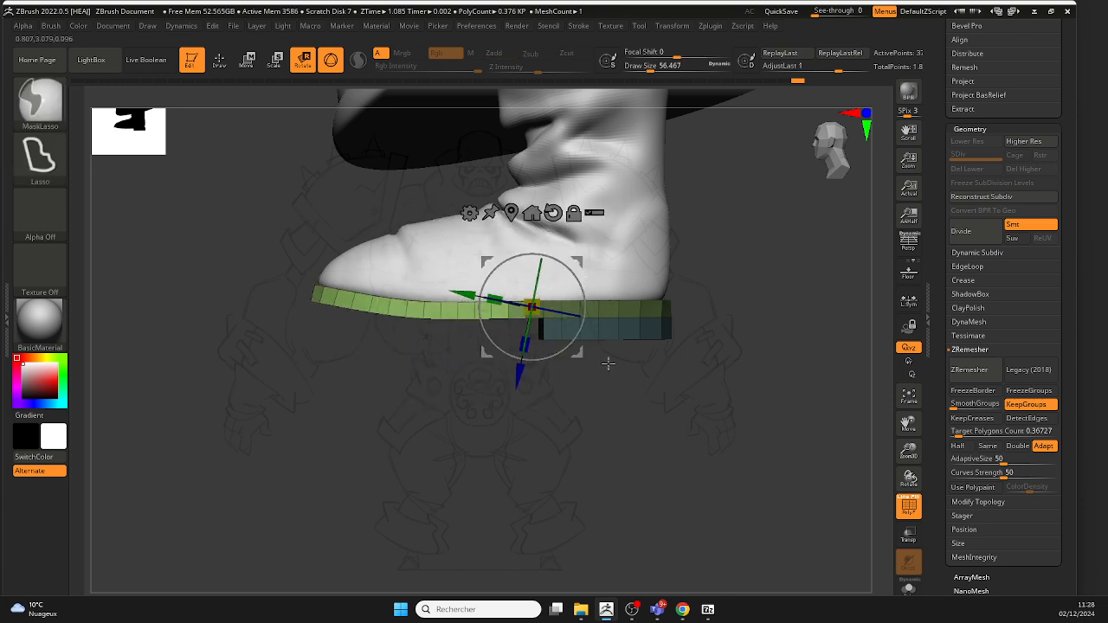
alt+click(418, 320)
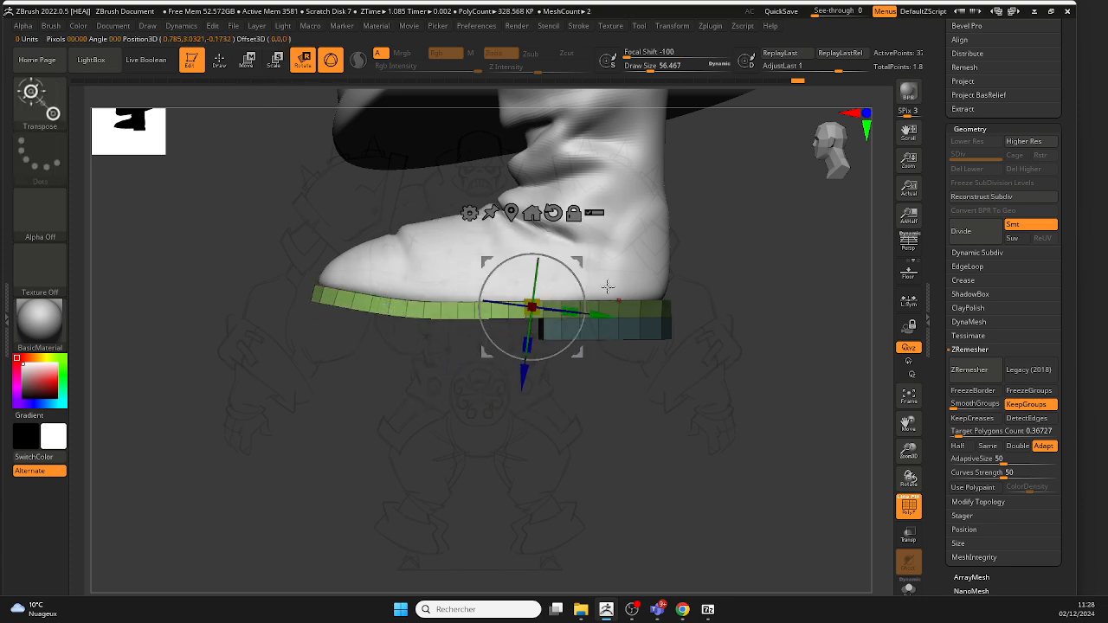
drag(608, 287, 583, 277)
Step: Mask the sole except for its toe, place the pivot at the toe bend and rotate the toe upward before clearing the mask
ctrl+drag(622, 414, 642, 438)
mouse_move(251, 273)
ctrl+mouse_down()
mouse_move(383, 354)
mouse_move(222, 392)
ctrl+mouse_up()
ctrl+click(427, 421)
alt+drag(580, 263, 440, 316)
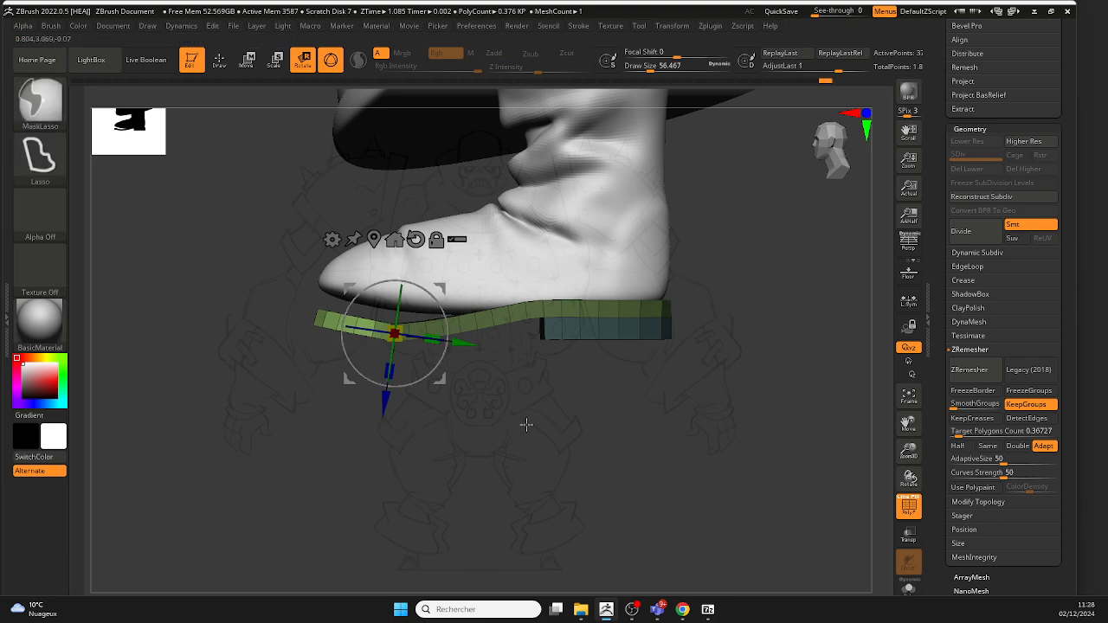
ctrl+drag(525, 425, 547, 447)
drag(554, 450, 635, 438)
ctrl+right_drag(634, 432, 597, 346)
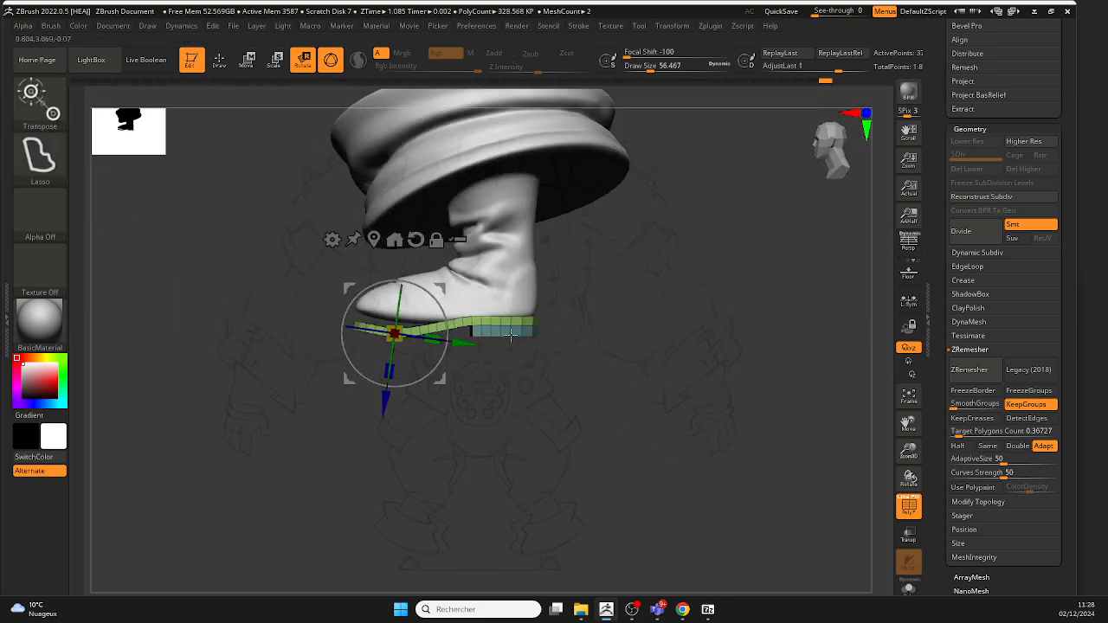
ctrl+right_drag(503, 234, 497, 277)
mouse_move(545, 392)
mouse_down()
mouse_move(507, 408)
mouse_move(545, 409)
mouse_up()
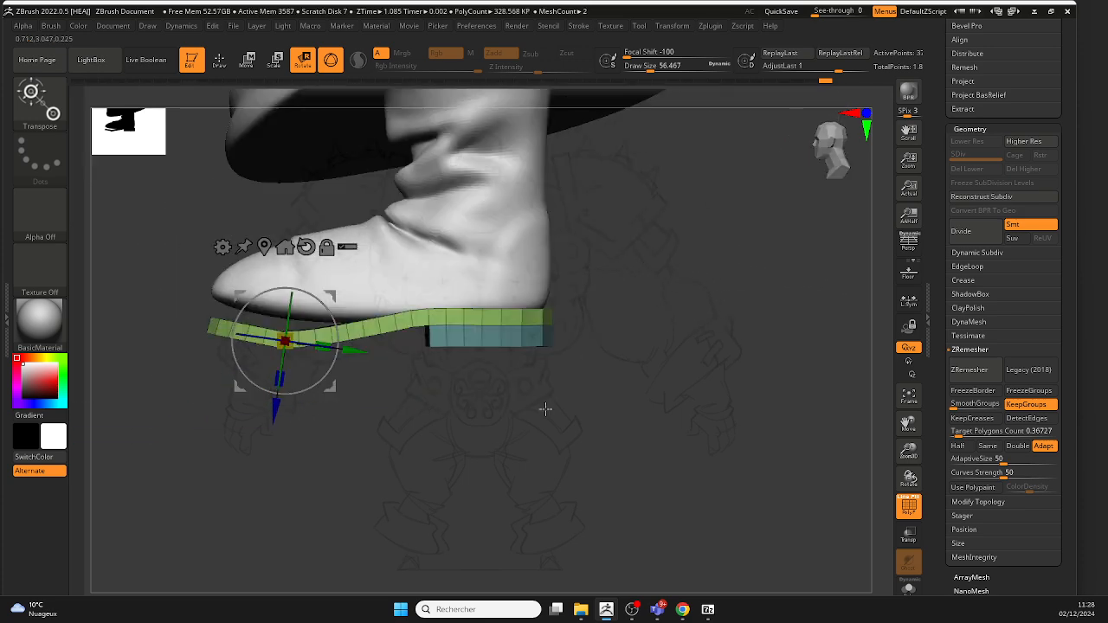
key(q)
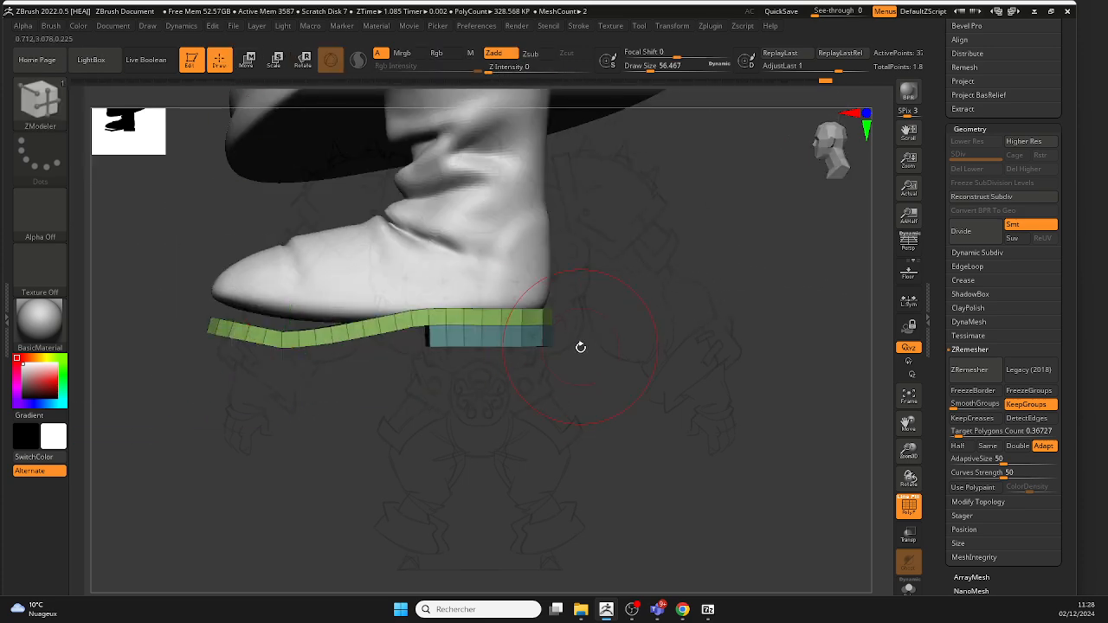
Step: Make the boot the active subtool and choose the Move brush with a draw size of about 145
shift+drag(581, 347, 591, 369)
alt+drag(343, 355, 495, 351)
alt+click(427, 285)
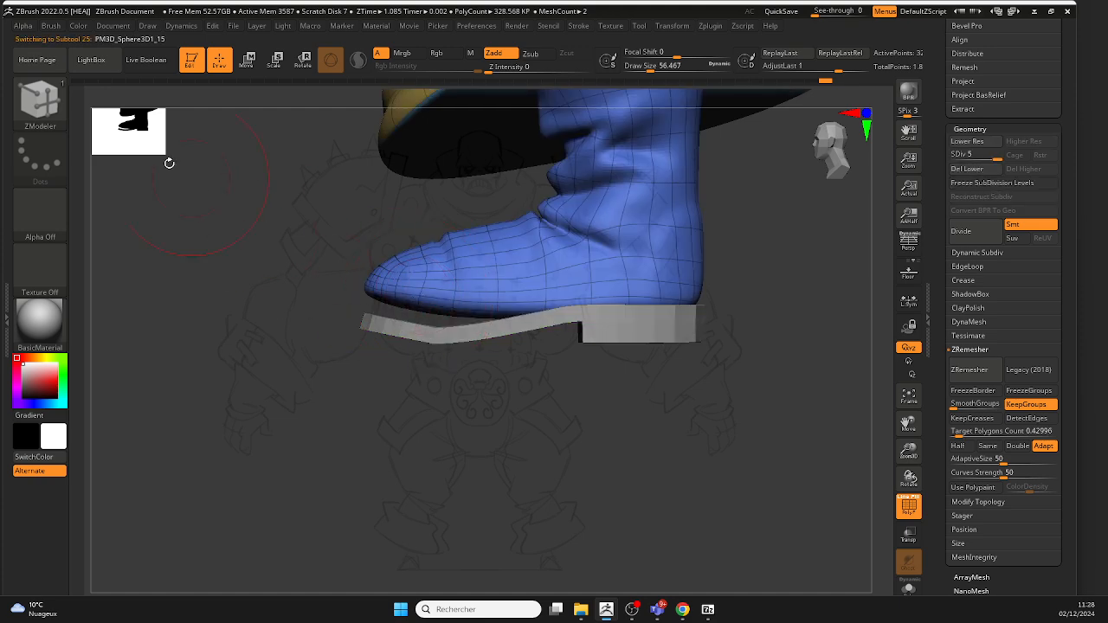
click(43, 103)
key(m)
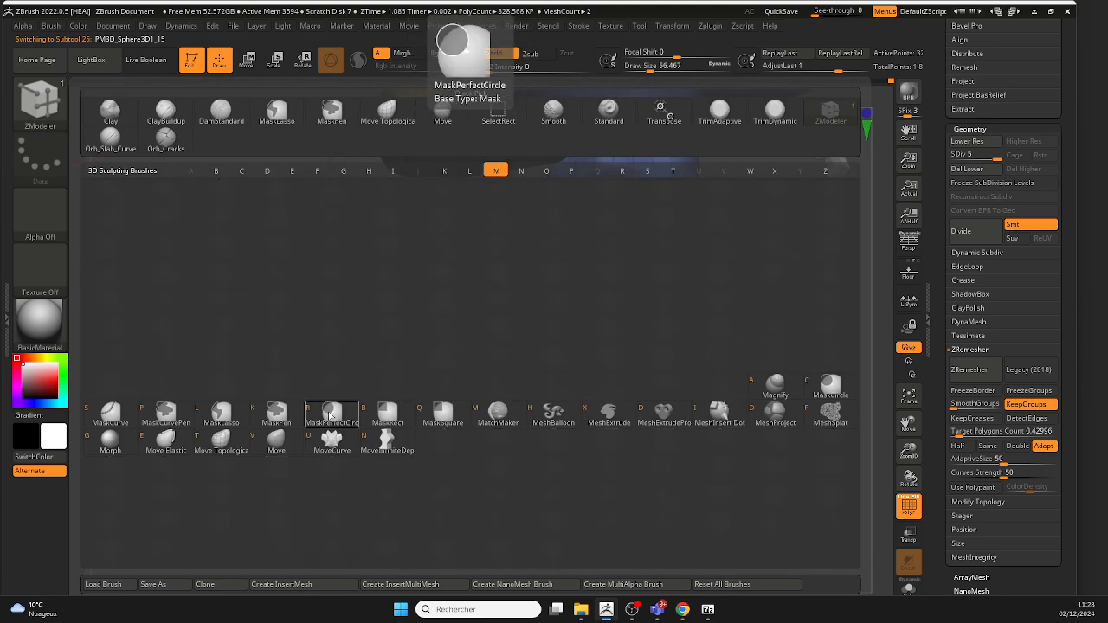
key(v)
key(space)
drag(432, 299, 437, 298)
Step: Mask the boot's shaft and ankle with MaskLasso, leaving the front of the foot unmasked
mouse_move(443, 227)
ctrl+mouse_down()
mouse_move(450, 275)
mouse_move(357, 214)
mouse_move(374, 213)
ctrl+mouse_up()
ctrl+drag(519, 420, 514, 364)
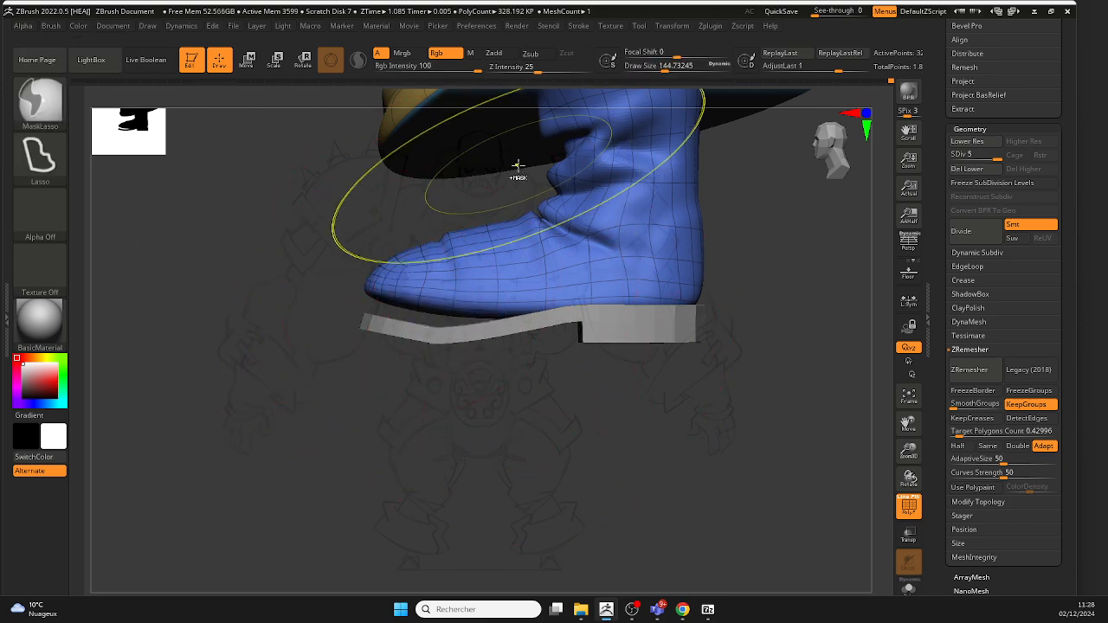
mouse_move(518, 166)
ctrl+mouse_down()
mouse_move(531, 203)
mouse_move(762, 259)
mouse_move(736, 192)
mouse_move(741, 147)
ctrl+mouse_up()
mouse_move(740, 147)
ctrl+right_down()
mouse_move(709, 156)
mouse_move(729, 200)
ctrl+right_up()
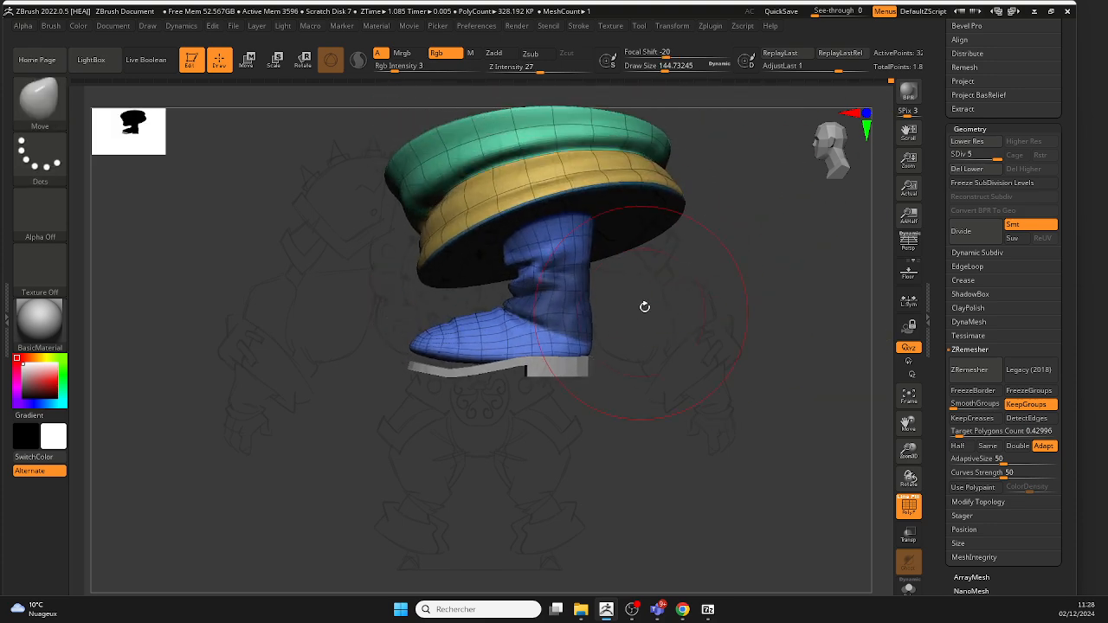
mouse_move(521, 292)
ctrl+mouse_down()
mouse_move(439, 84)
mouse_move(719, 277)
ctrl+mouse_up()
ctrl+right_drag(586, 326, 520, 356)
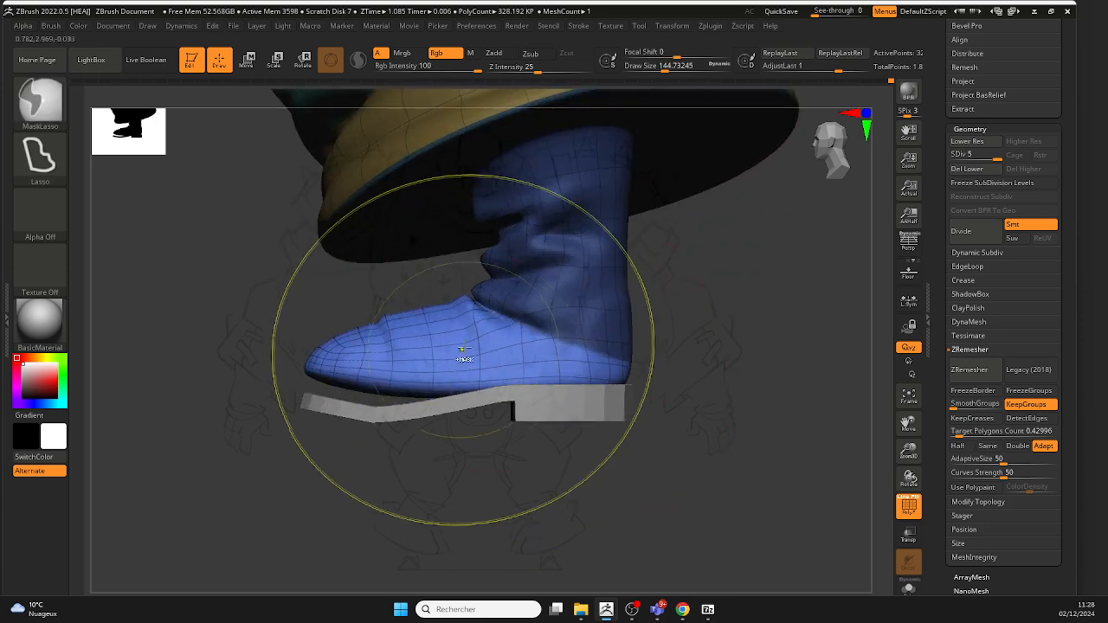
Step: Lower the boot to subdivision level 2 and use the Move brush at draw size about 128 to fit the foot's underside onto the sole
click(963, 157)
alt+right_drag(554, 295, 660, 221)
key(s)
drag(442, 295, 445, 294)
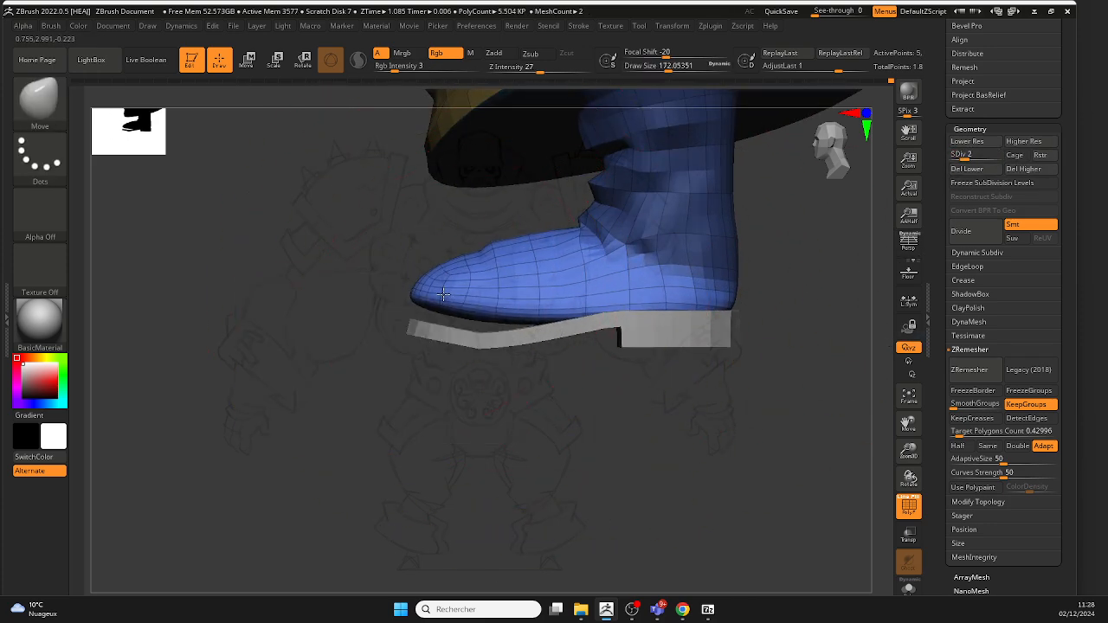
key(space)
click(483, 297)
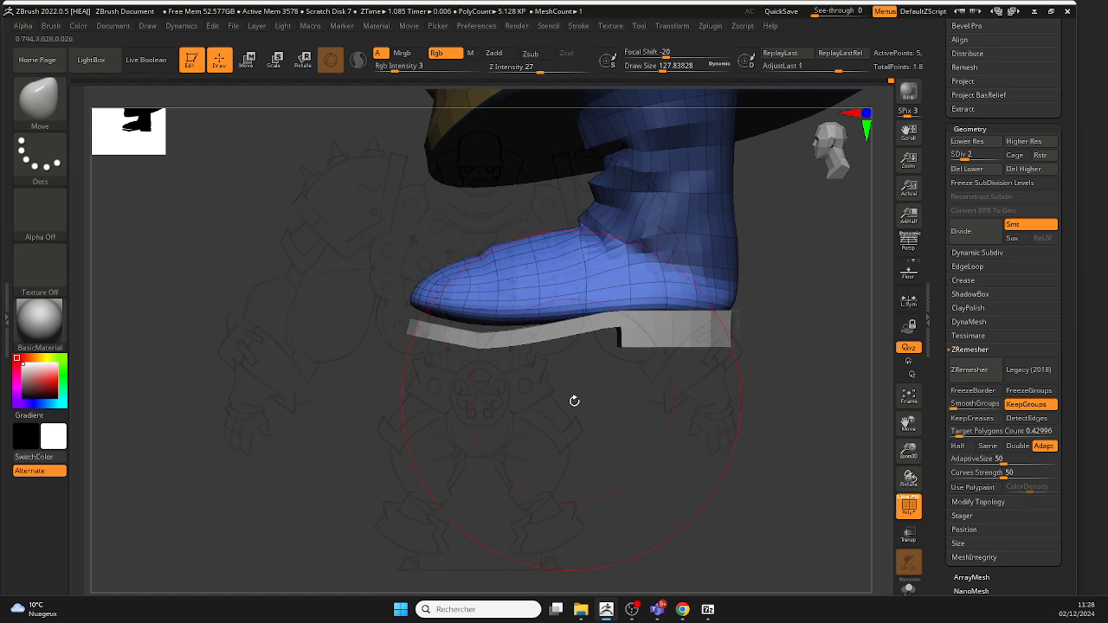
right_drag(574, 401, 566, 300)
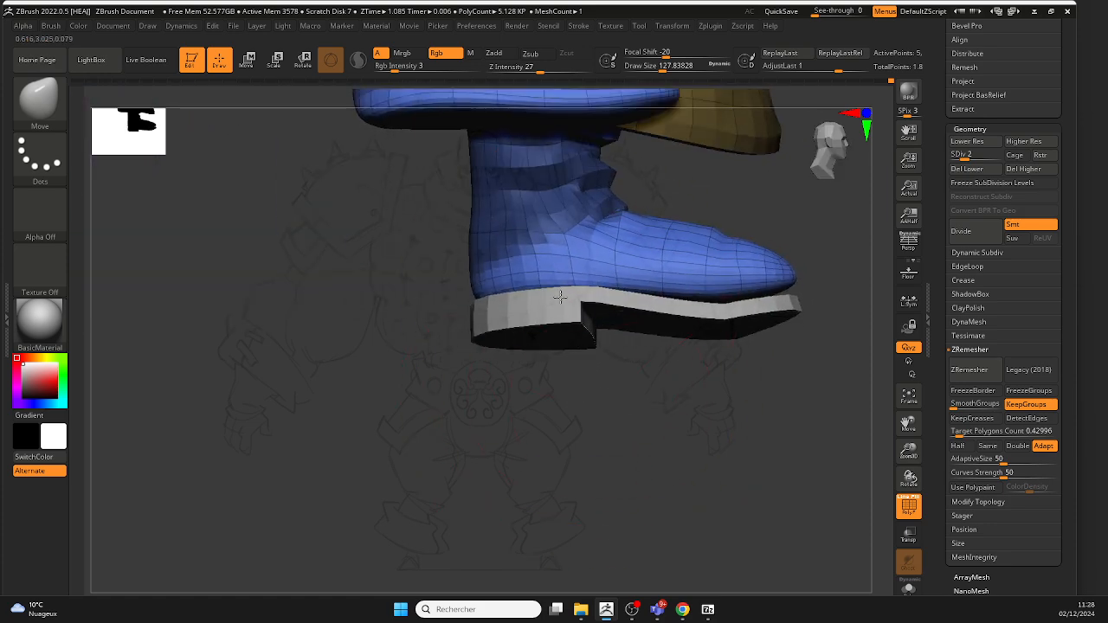
right_drag(630, 394, 516, 410)
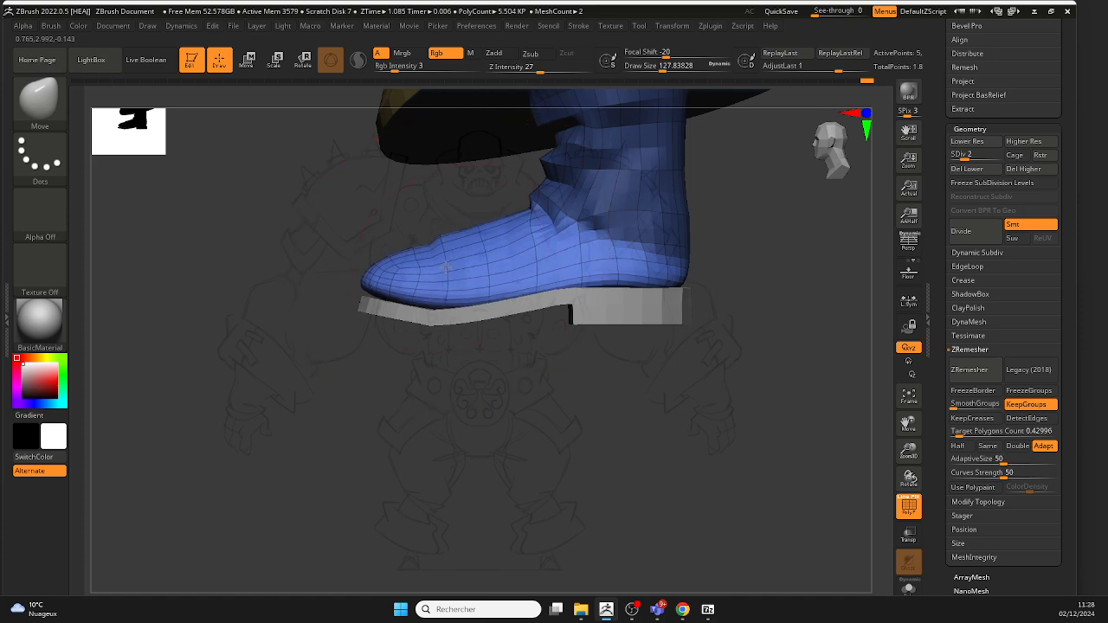
Step: Reshape the boot's toe and instep with the Move brush, reducing the draw size to about 90 and then 80
key(space)
drag(390, 283, 367, 273)
mouse_move(305, 274)
right_down()
mouse_move(376, 277)
mouse_move(528, 319)
mouse_move(406, 277)
right_up()
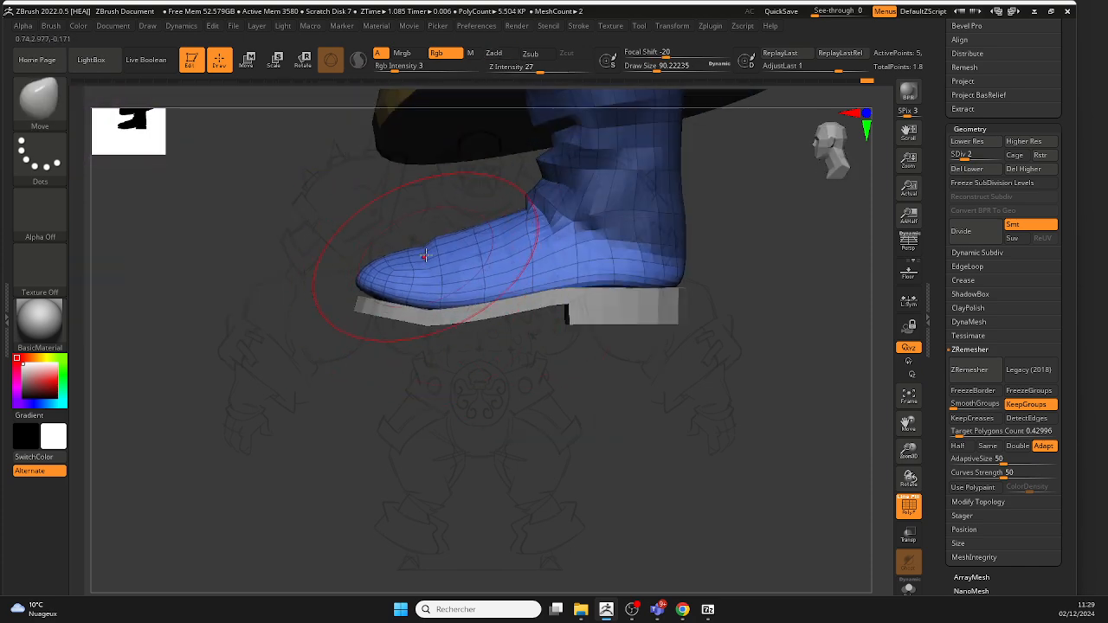
key(space)
mouse_move(493, 228)
mouse_down()
mouse_move(482, 227)
mouse_move(515, 210)
mouse_up()
mouse_move(514, 210)
right_down()
mouse_move(498, 196)
mouse_move(517, 199)
mouse_move(514, 225)
mouse_move(592, 235)
mouse_move(633, 267)
mouse_move(570, 287)
mouse_move(631, 322)
mouse_move(456, 322)
mouse_move(601, 338)
mouse_move(631, 297)
mouse_move(468, 286)
mouse_move(520, 312)
right_up()
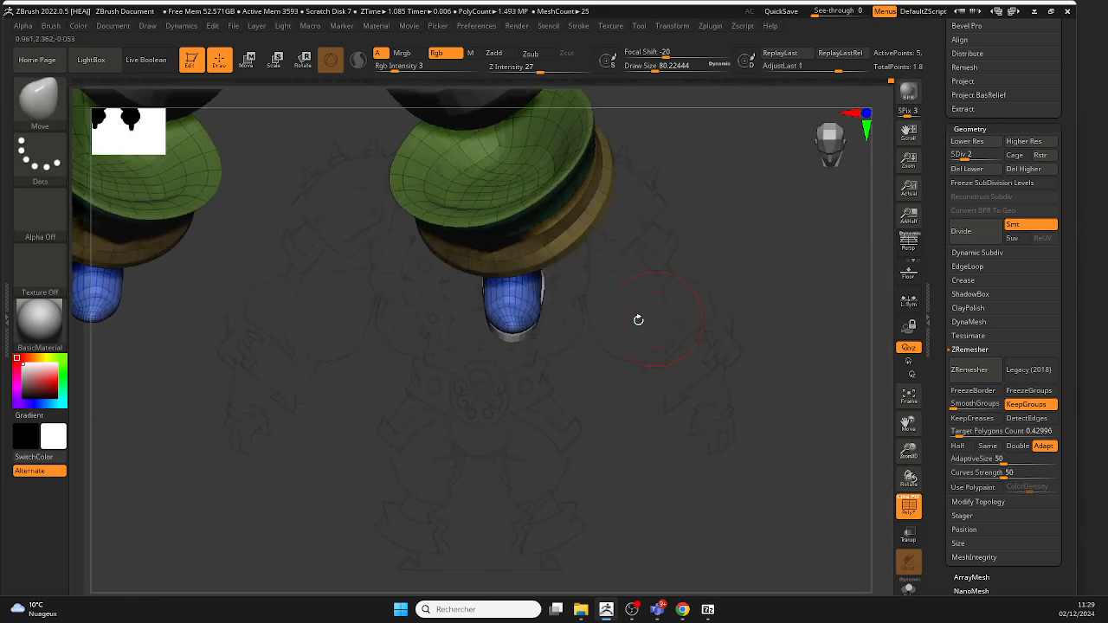
Step: Make the sole the active subtool and push its sides inward at the arch with the Move brush at draw sizes of about 55 to 80
ctrl+right_drag(638, 316, 574, 334)
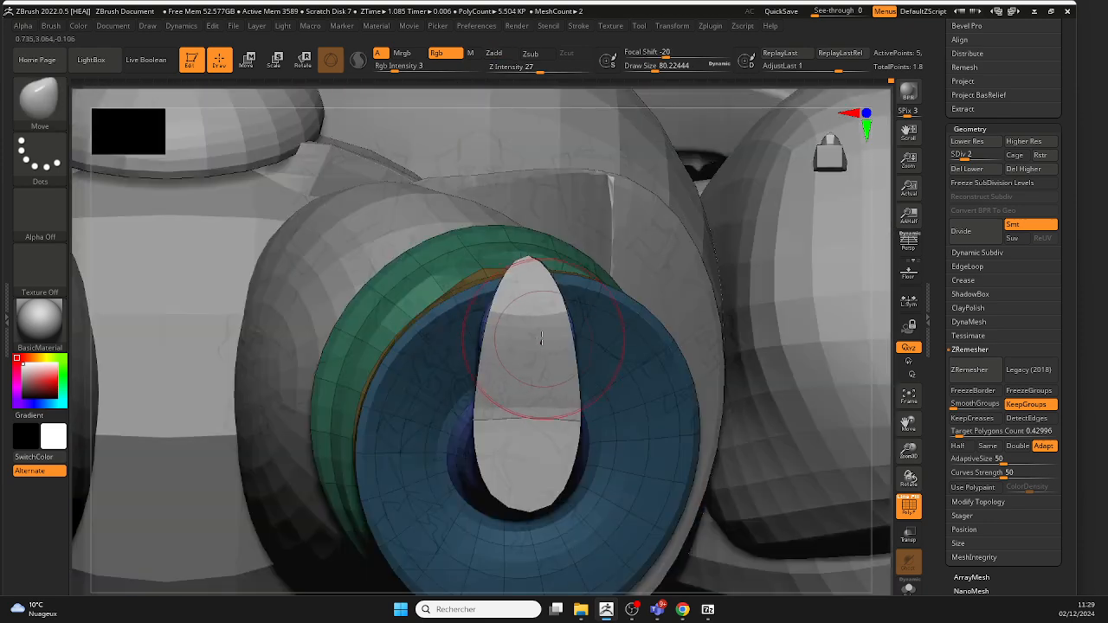
alt+click(486, 334)
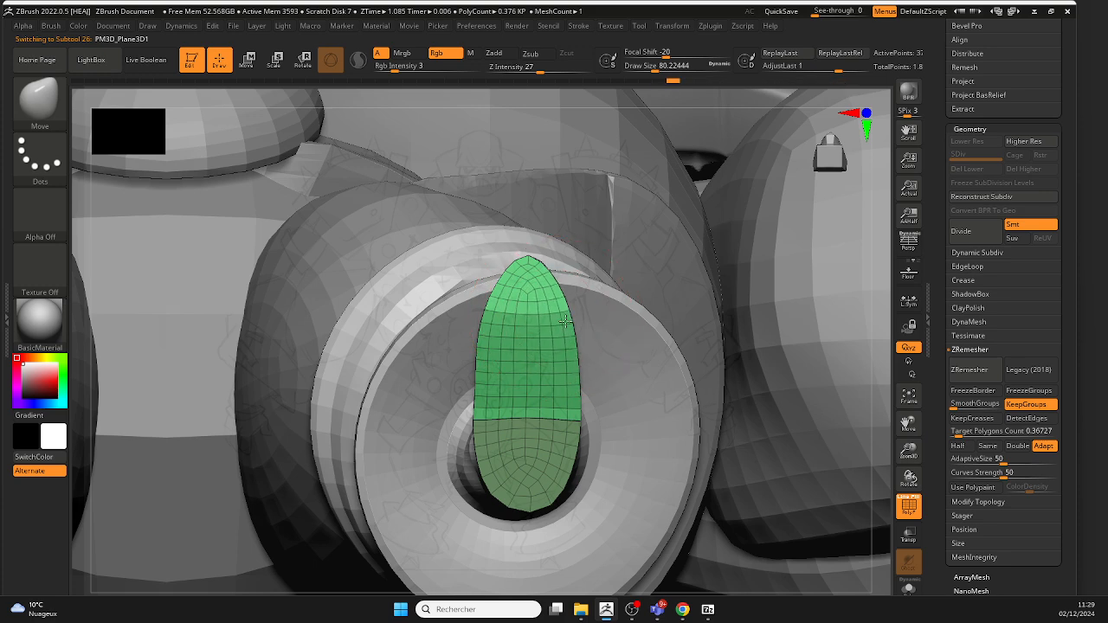
key(space)
drag(530, 315, 516, 314)
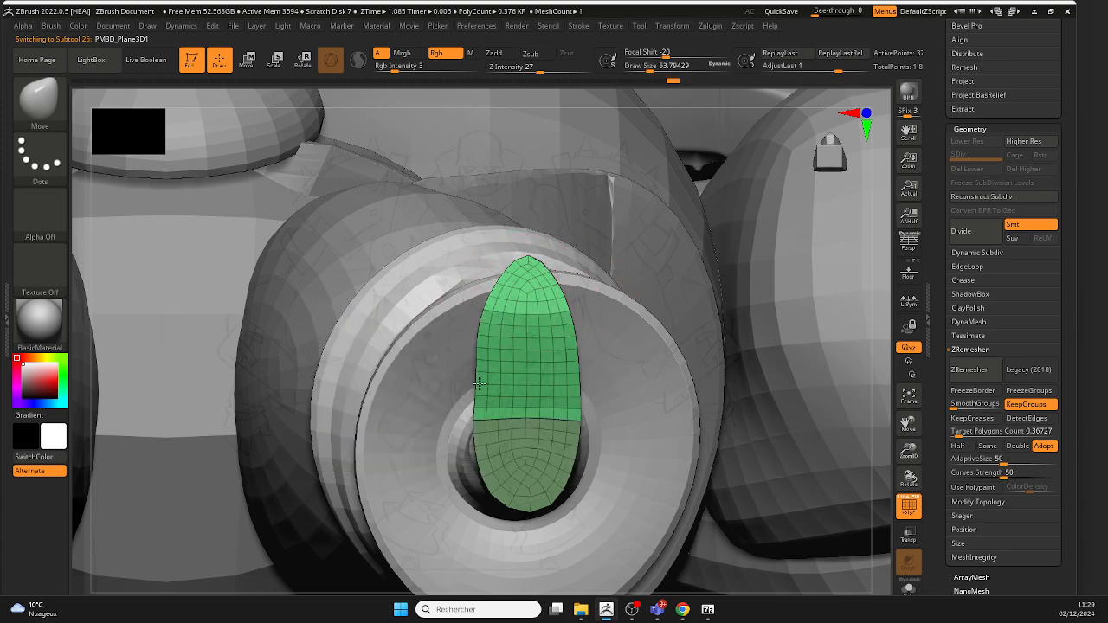
key(space)
drag(563, 383, 573, 385)
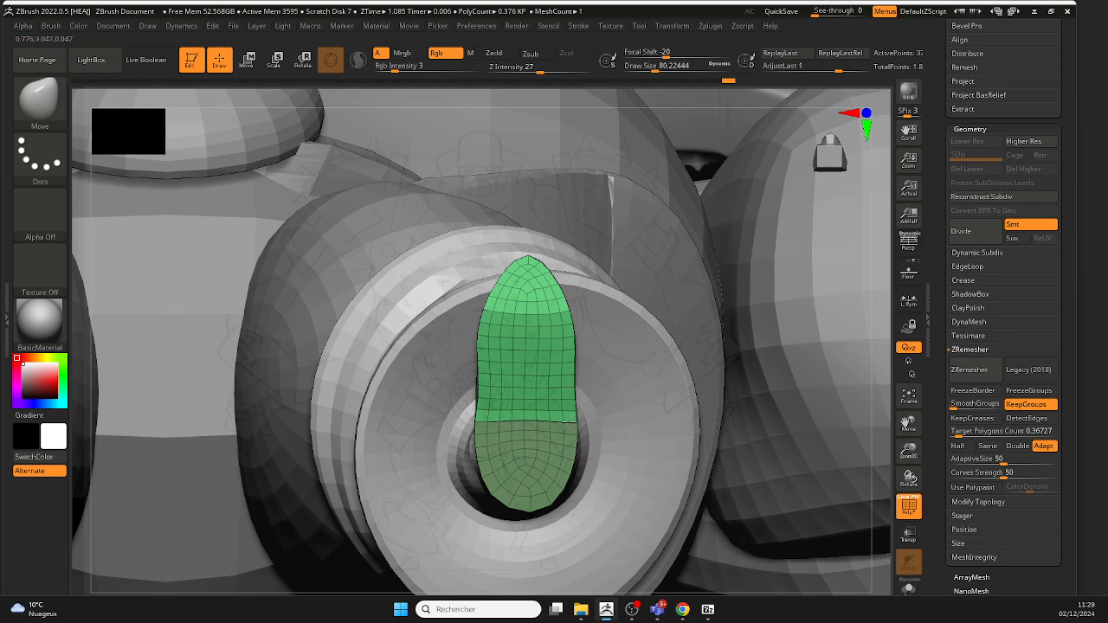
mouse_move(537, 383)
ctrl+right_down()
mouse_move(648, 463)
mouse_move(659, 557)
mouse_move(598, 474)
mouse_move(688, 416)
mouse_move(606, 352)
mouse_move(597, 374)
ctrl+right_up()
key(space)
drag(509, 310, 498, 310)
right_drag(644, 310, 494, 316)
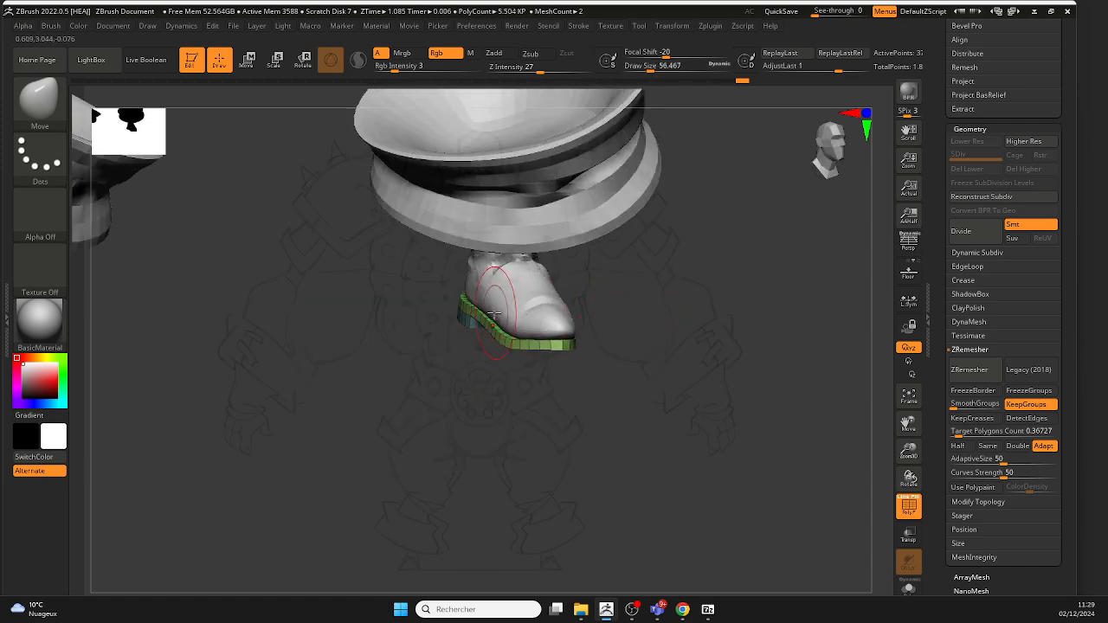
Step: Make the boot the active subtool, turn off its polyframe display and adjust its toe toward the sole's outline with the Move brush
alt+click(490, 311)
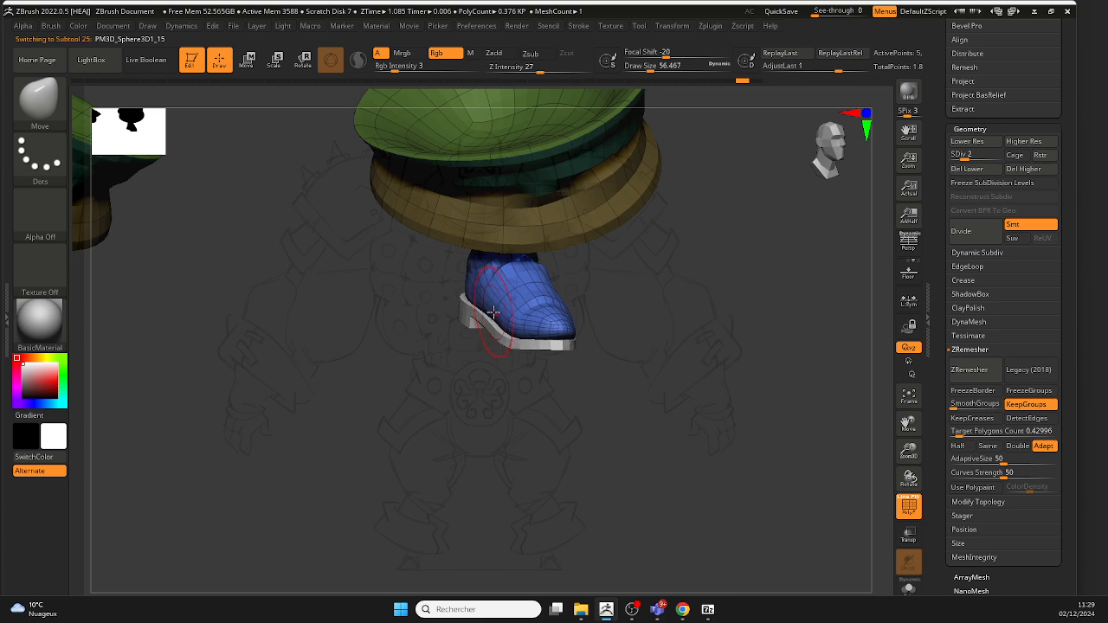
right_drag(492, 312, 507, 334)
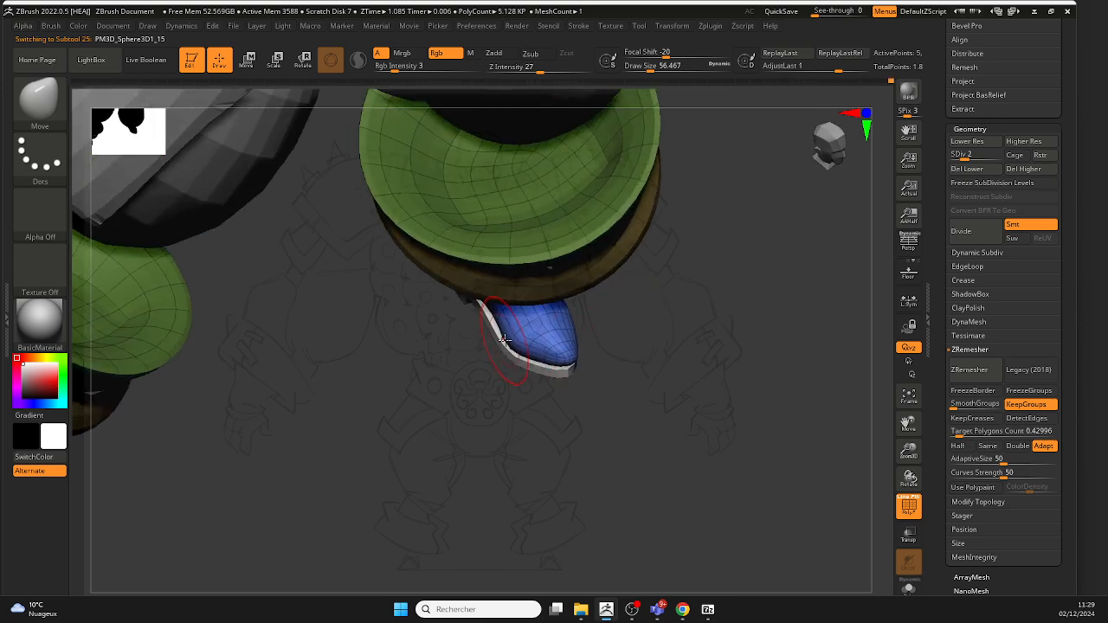
right_drag(621, 342, 558, 316)
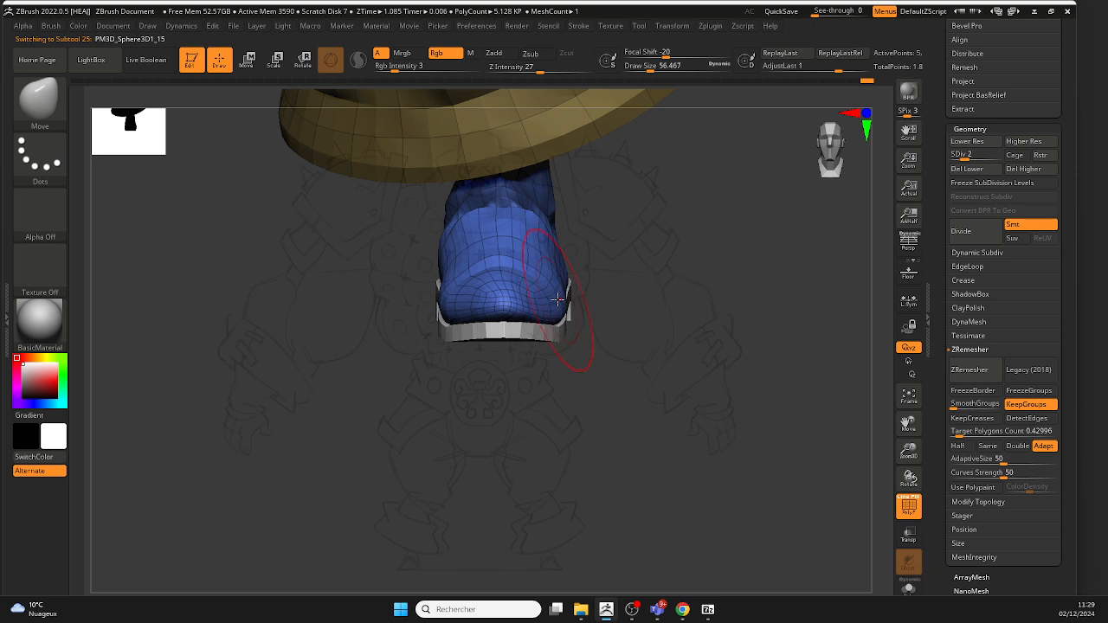
right_drag(619, 273, 634, 349)
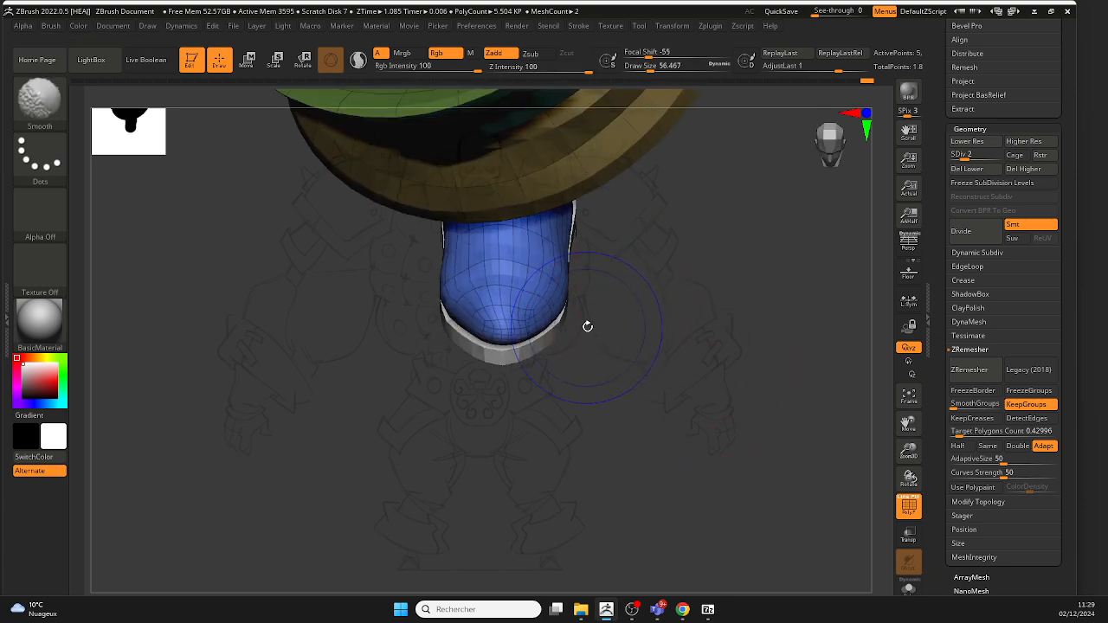
key(shift+f)
ctrl+right_drag(574, 297, 607, 393)
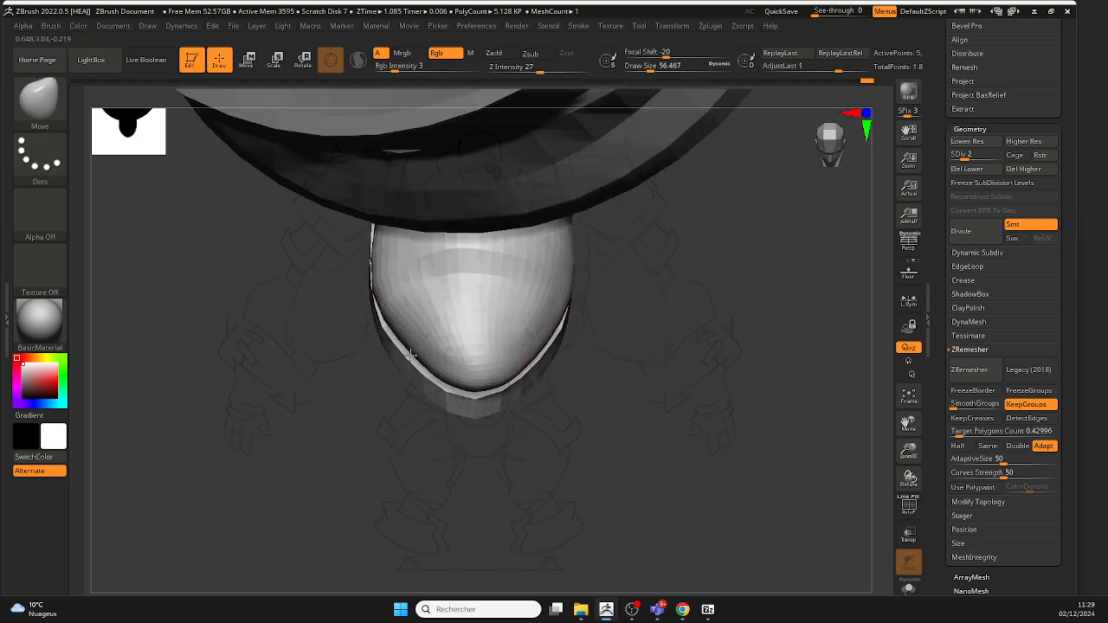
drag(474, 371, 484, 374)
Step: Turn off the Spotlight reference drawing shown behind the model
click(711, 25)
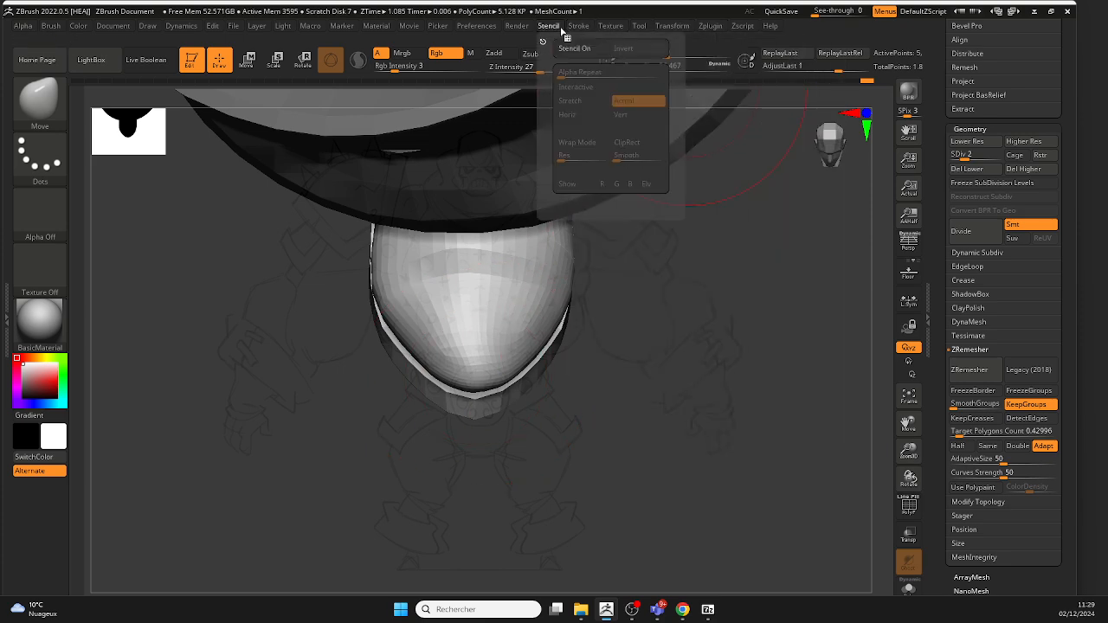
mouse_move(605, 34)
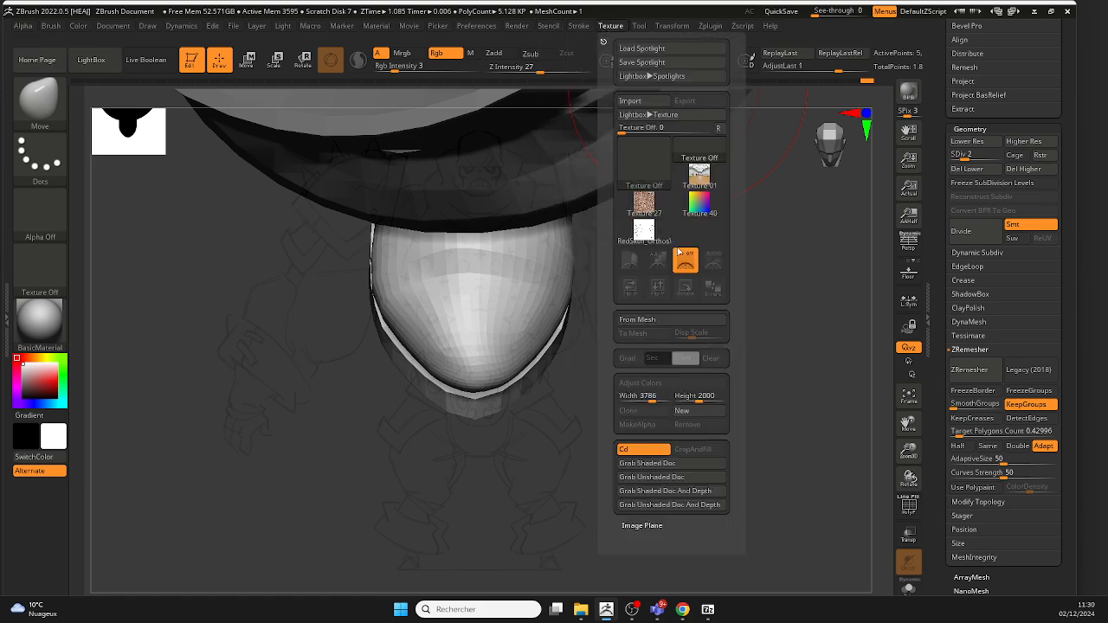
click(680, 253)
Step: Refine the boot's toe tip against the sole with the Move brush at a draw size of about 94
drag(572, 455, 539, 433)
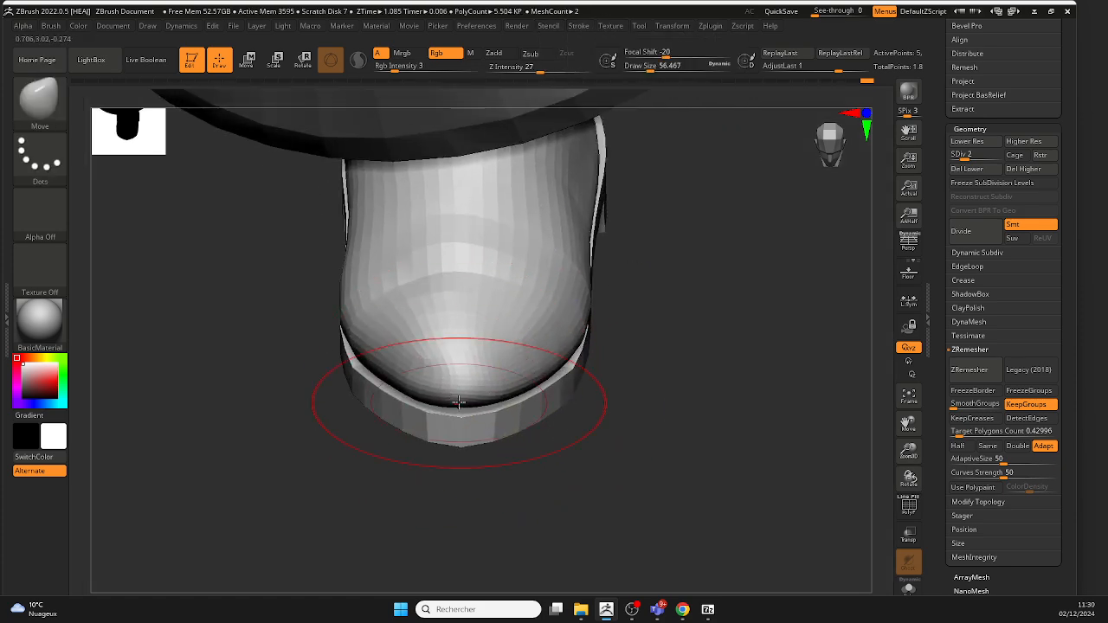
drag(611, 447, 558, 443)
key(space)
click(472, 397)
drag(471, 396, 476, 397)
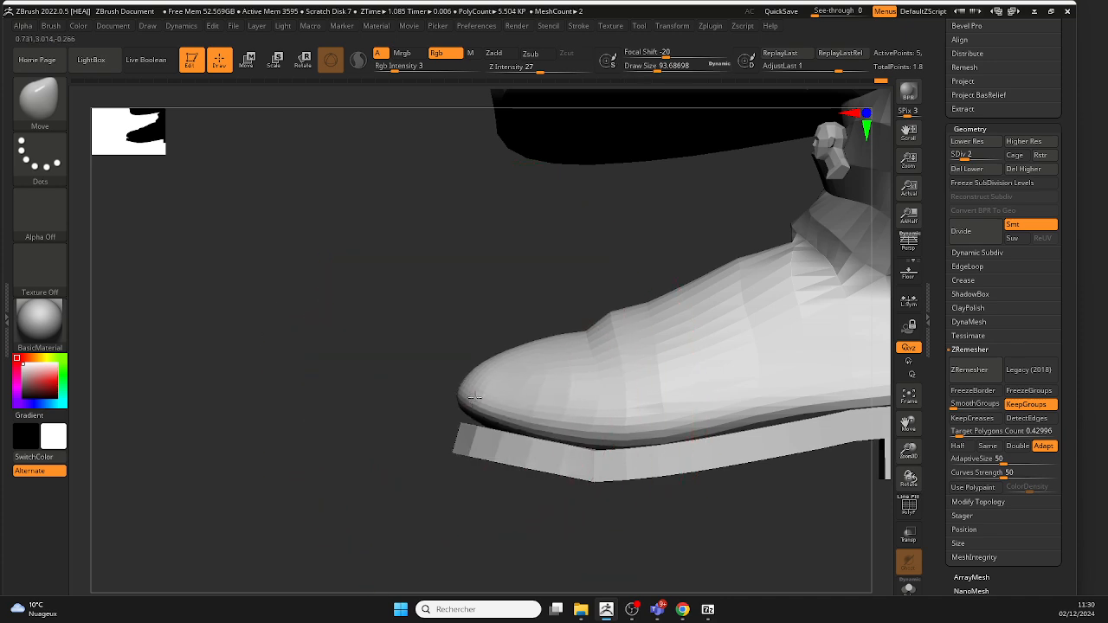
Step: Make the sole the active subtool and move its toe tip closer to the boot's toe
alt+click(471, 444)
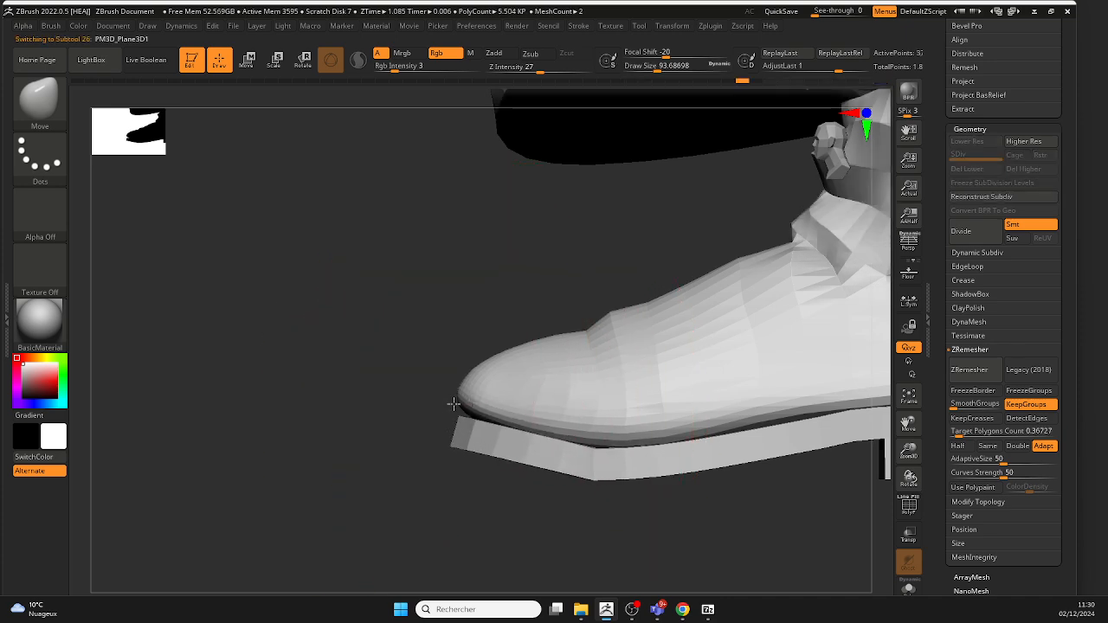
drag(420, 421, 466, 406)
mouse_move(420, 445)
mouse_down()
mouse_move(487, 425)
mouse_move(452, 426)
mouse_up()
drag(612, 425, 517, 359)
Step: Make the boot the active subtool and pull the back of its heel outward to line up with the sole, smoothing the area
alt+click(544, 381)
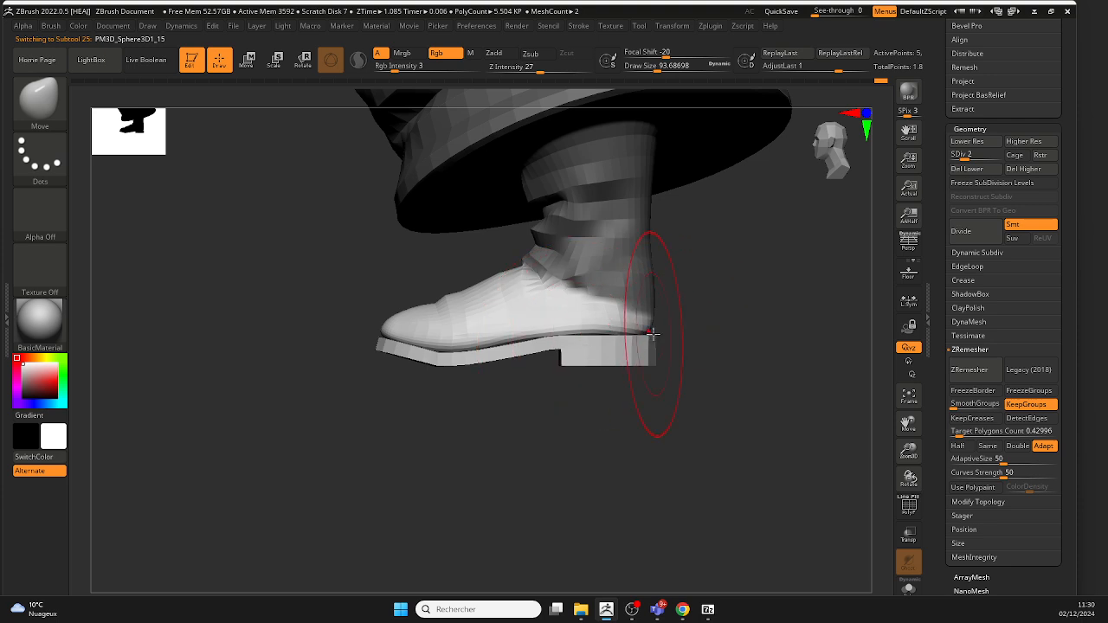
drag(667, 329, 734, 334)
key(shift)
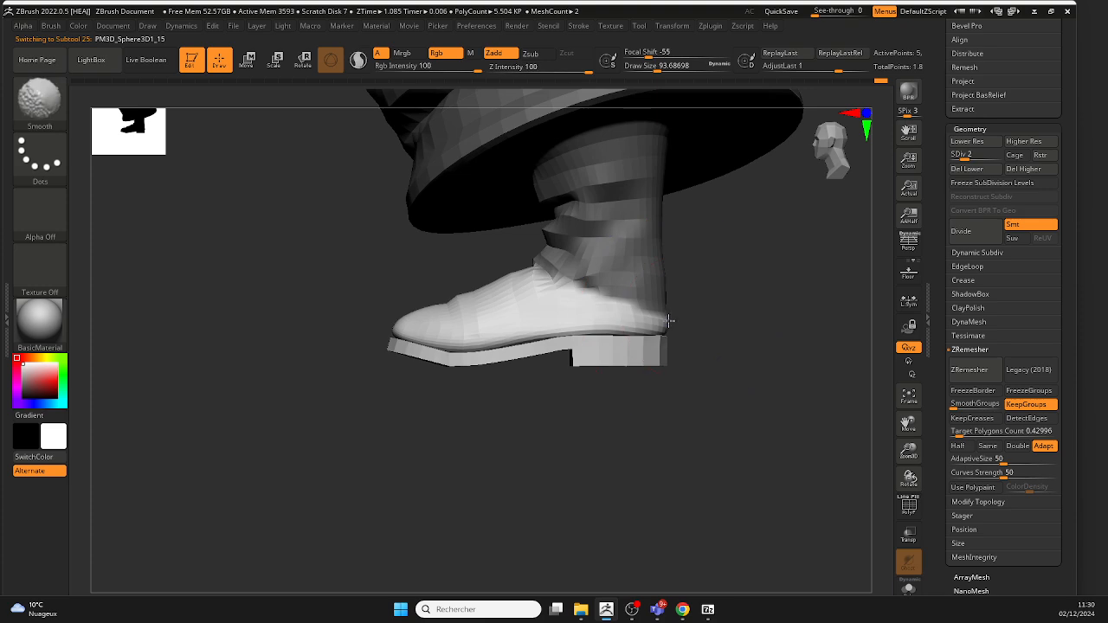
drag(668, 322, 585, 309)
mouse_move(644, 353)
mouse_down()
mouse_move(687, 334)
mouse_move(603, 315)
mouse_up()
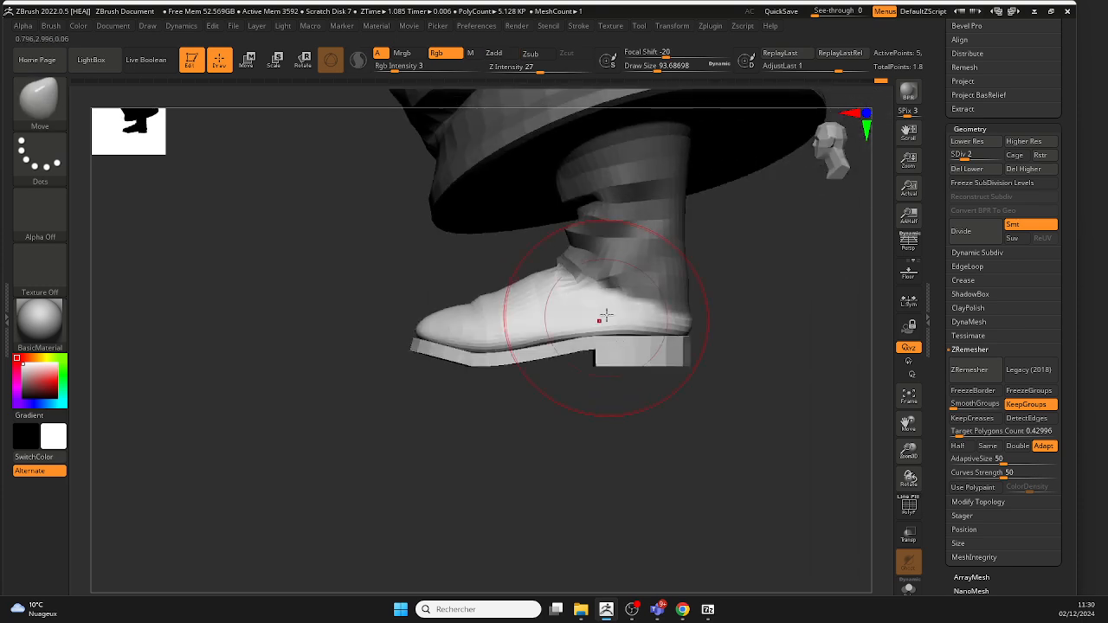
Step: Make the sole the active subtool and reshape its front half with the Move brush at draw sizes of about 49 and 68
mouse_move(554, 424)
alt+right_down()
mouse_move(617, 314)
mouse_move(576, 365)
mouse_move(594, 394)
alt+right_up()
alt+click(671, 279)
alt+click(551, 329)
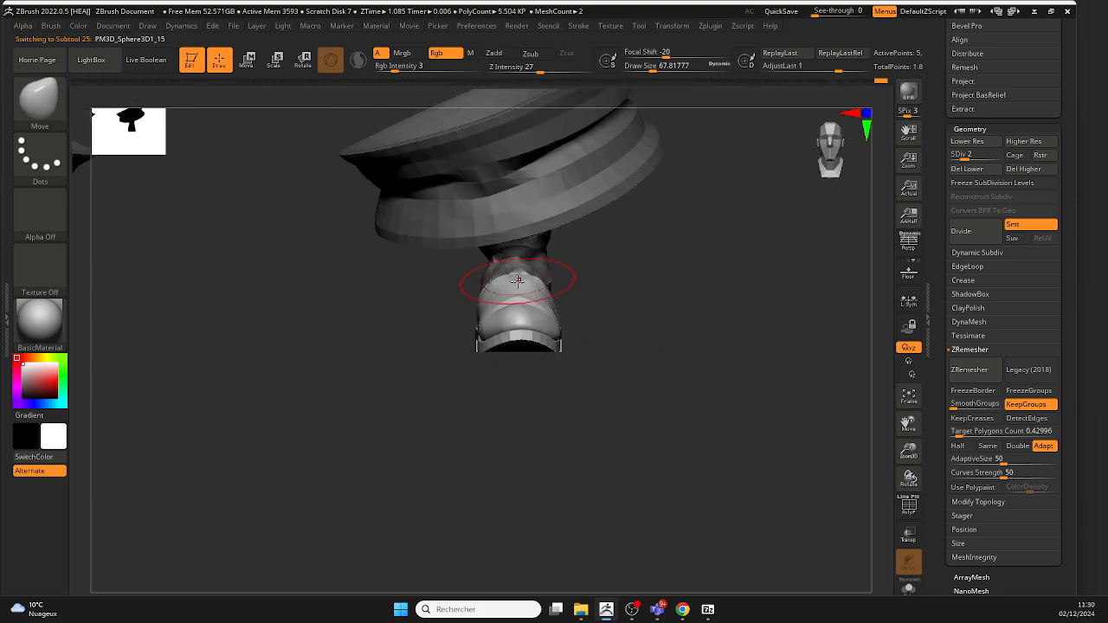
mouse_move(517, 280)
right_down()
mouse_move(606, 296)
mouse_move(548, 265)
mouse_move(600, 284)
mouse_move(576, 323)
mouse_move(621, 326)
mouse_move(463, 314)
right_up()
right_drag(435, 367, 478, 340)
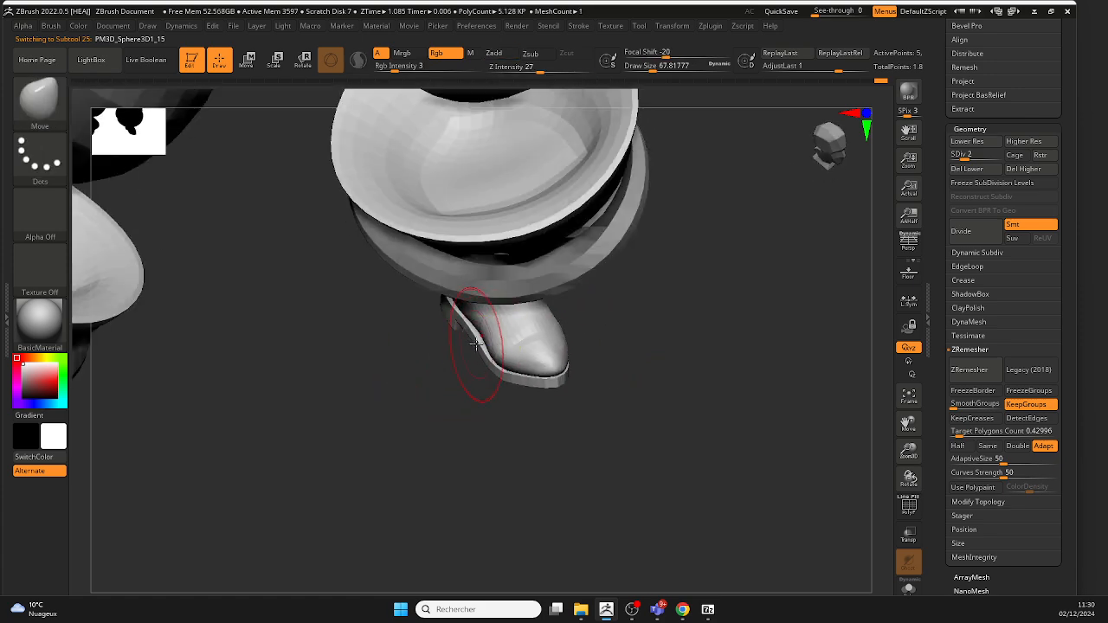
alt+click(476, 343)
key(space)
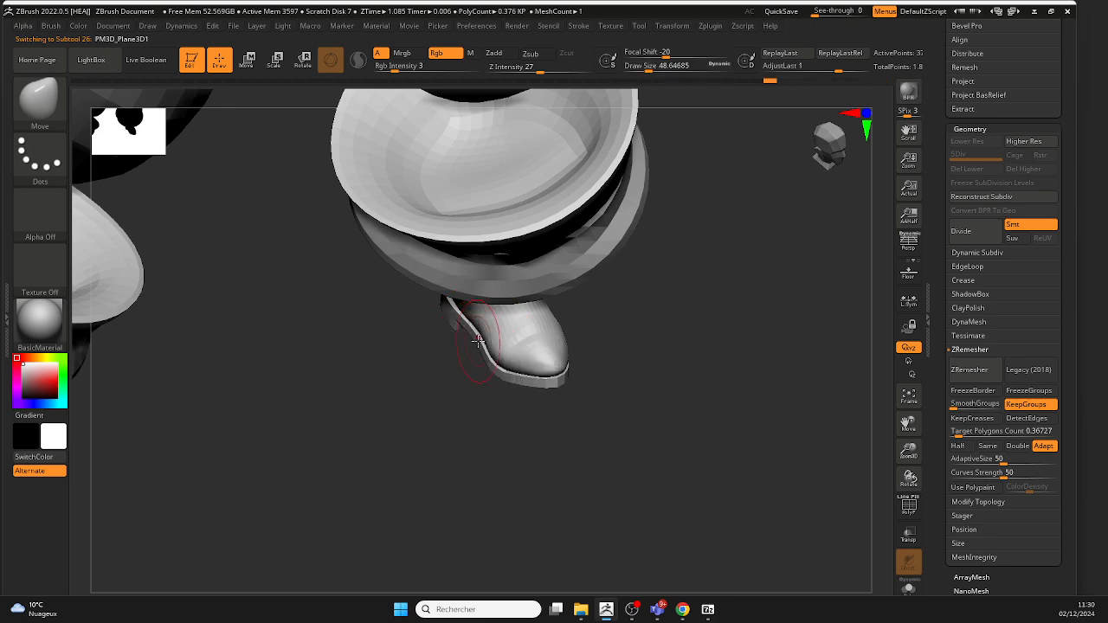
right_drag(478, 342, 506, 419)
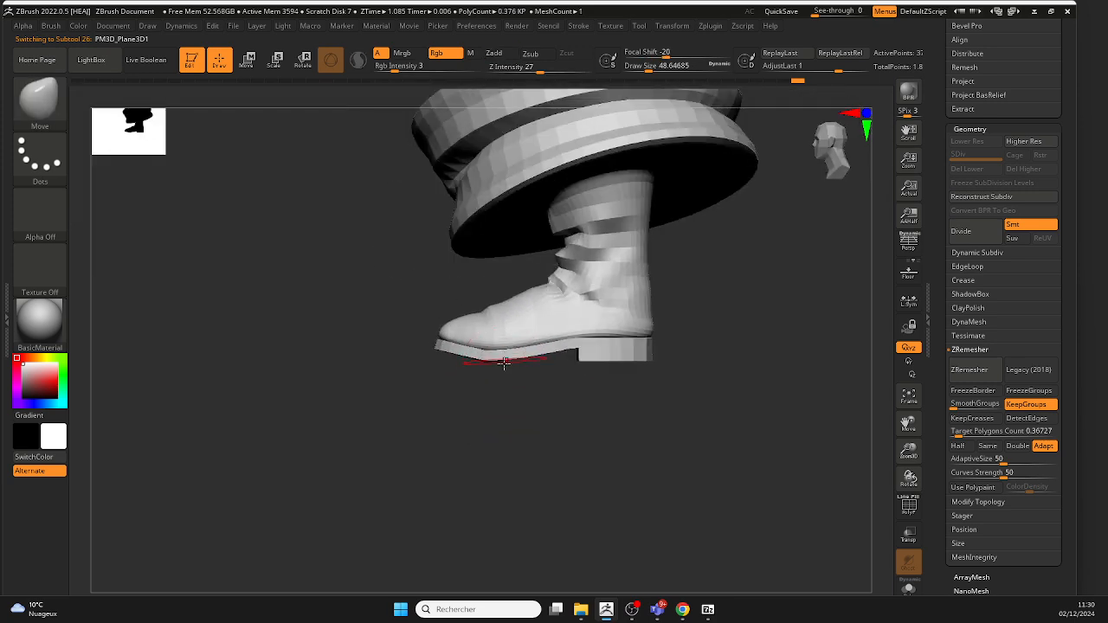
mouse_move(504, 361)
right_down()
mouse_move(549, 393)
mouse_move(536, 393)
mouse_move(518, 362)
mouse_move(546, 367)
mouse_move(524, 400)
right_up()
key(space)
drag(512, 366, 518, 367)
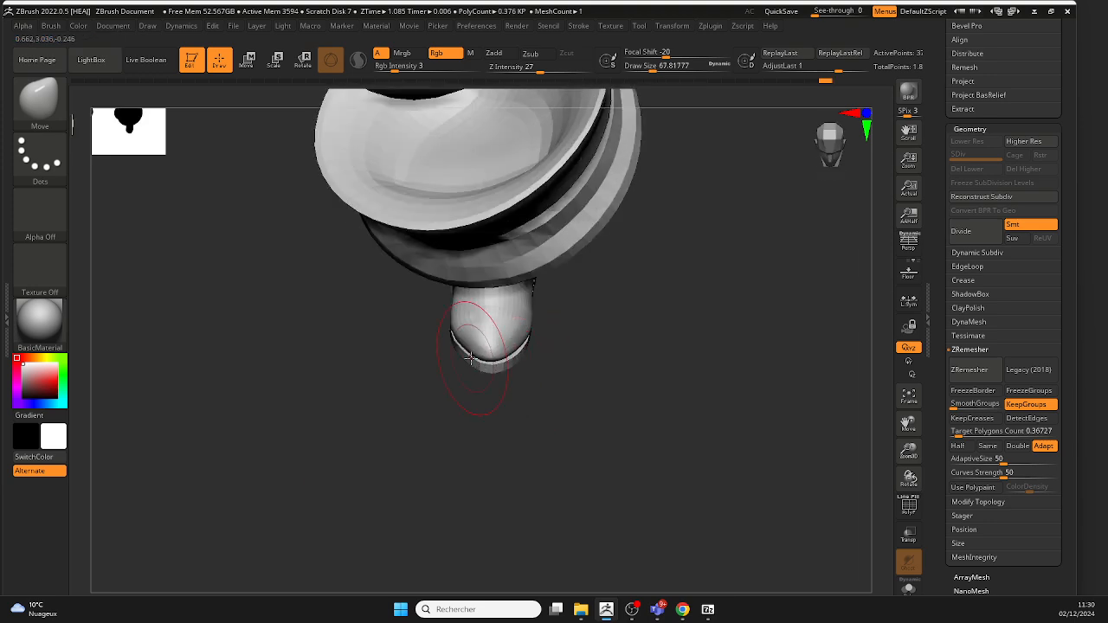
right_drag(460, 354, 556, 428)
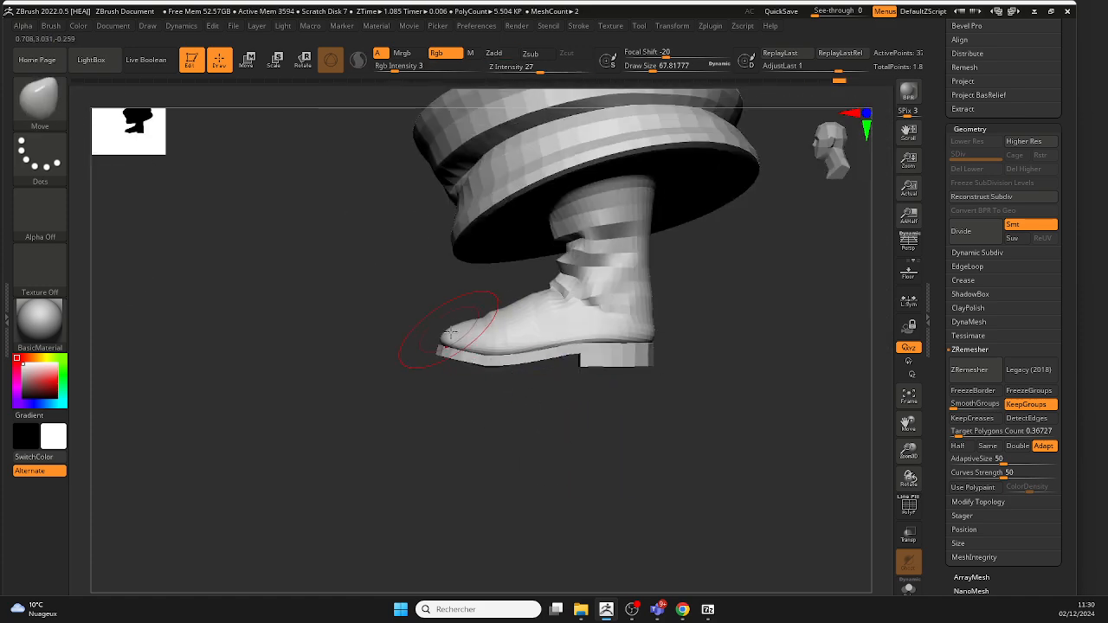
Step: Mask the sole's lower part with MaskLasso, invert the mask and move the unmasked bottom slightly downward with the gizmo before returning to Draw mode
ctrl+right_drag(473, 378, 549, 386)
mouse_move(549, 386)
ctrl+right_down()
mouse_move(527, 362)
mouse_move(476, 381)
ctrl+right_up()
ctrl+right_drag(476, 380, 485, 485)
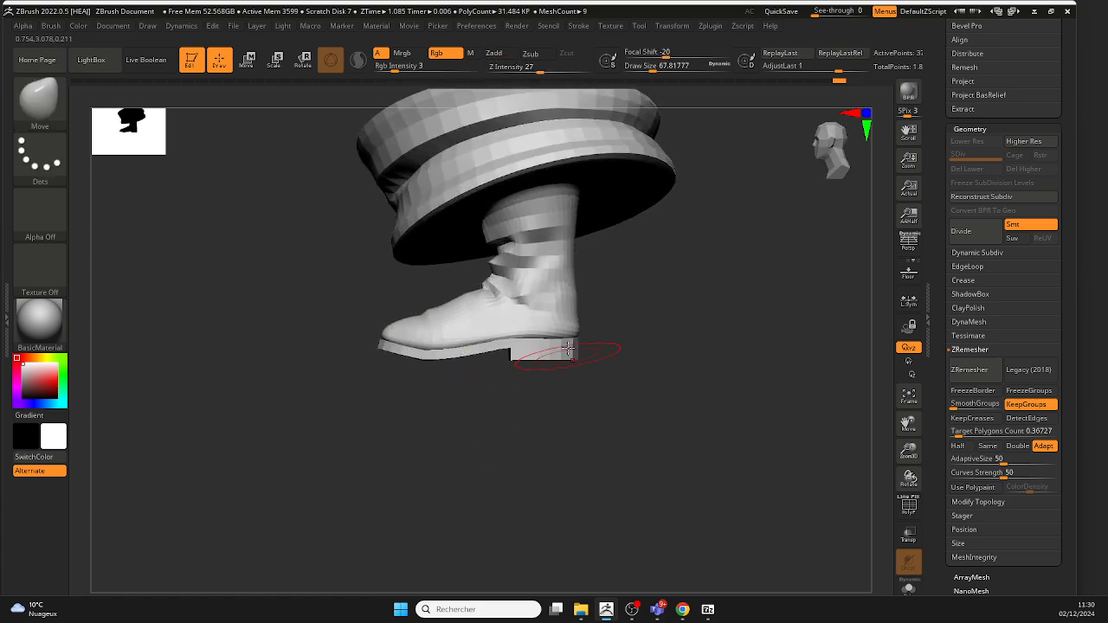
key(w)
ctrl+right_drag(520, 374, 400, 305)
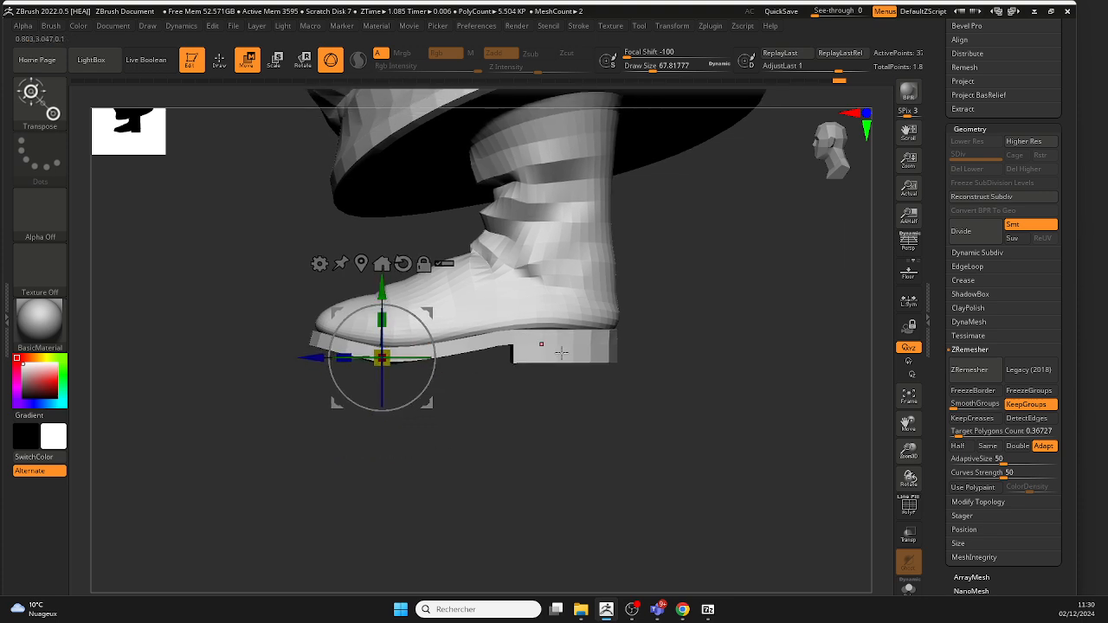
key(ctrl)
key(ctrl)
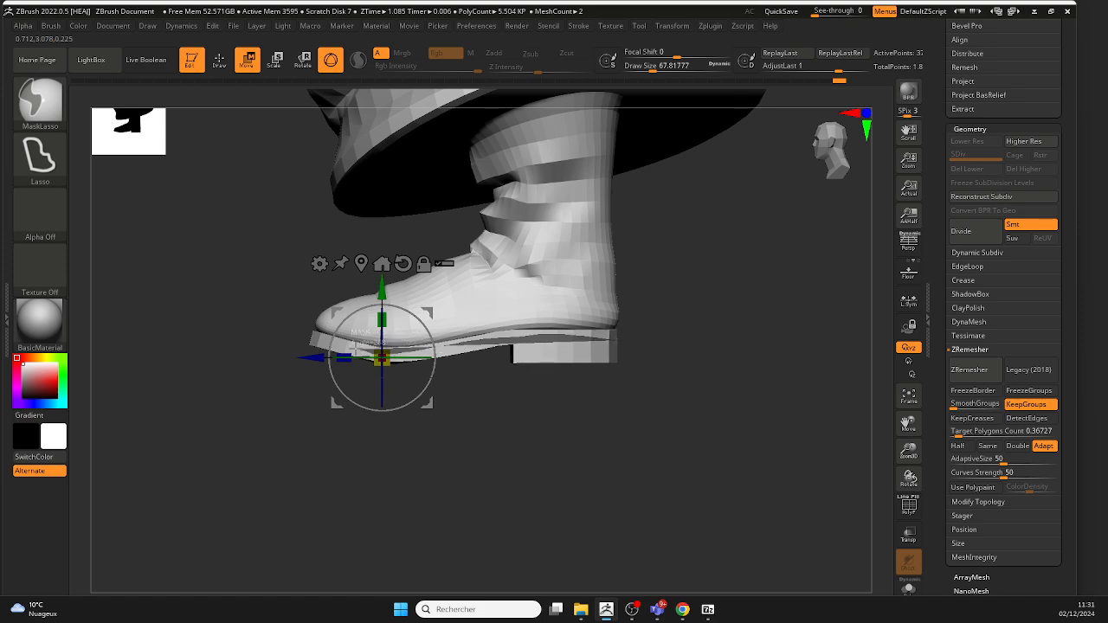
mouse_move(354, 347)
ctrl+mouse_down()
mouse_move(307, 438)
mouse_move(766, 382)
ctrl+mouse_up()
ctrl+click(705, 364)
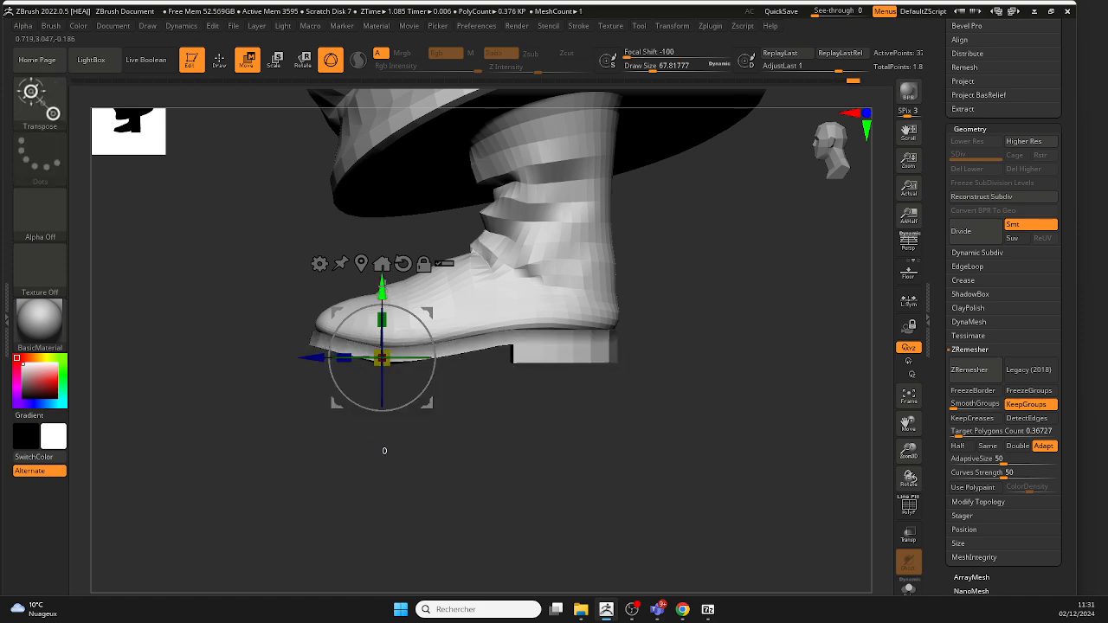
drag(383, 286, 385, 292)
ctrl+right_drag(419, 328, 411, 291)
mouse_move(536, 407)
shift+right_down()
mouse_move(591, 398)
mouse_move(633, 418)
mouse_move(543, 409)
mouse_move(484, 374)
shift+right_up()
mouse_move(485, 373)
right_down()
mouse_move(442, 369)
mouse_move(546, 397)
right_up()
click(225, 71)
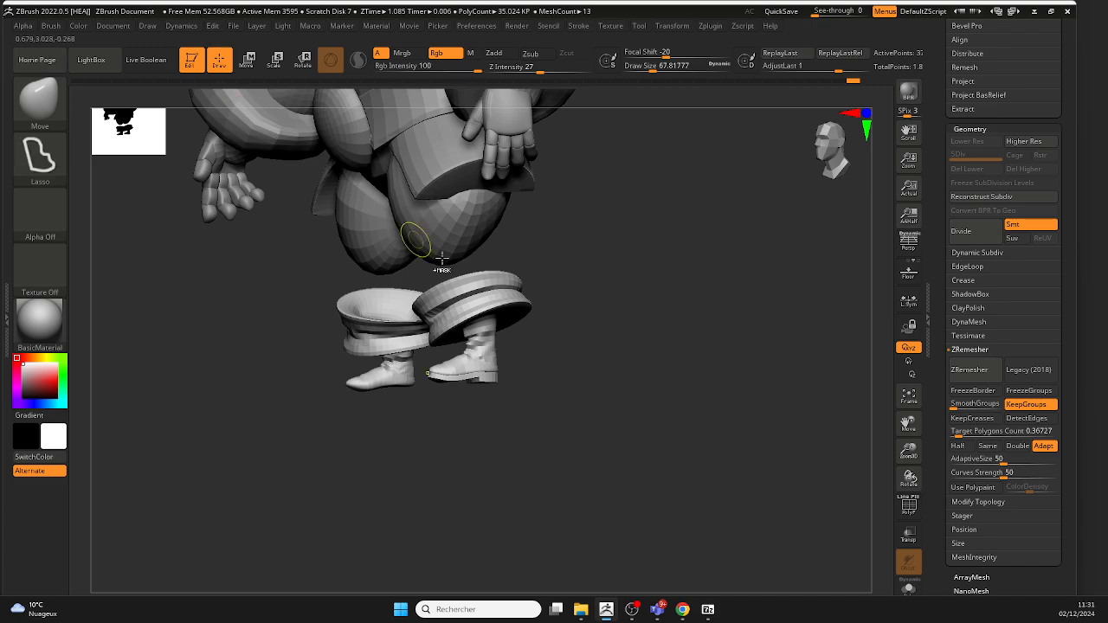
Step: Make the boot the active subtool, raise it to subdivision level 5 and set the draw size to about 41
ctrl+right_drag(441, 258, 485, 347)
right_drag(485, 347, 539, 390)
ctrl+right_drag(538, 389, 812, 294)
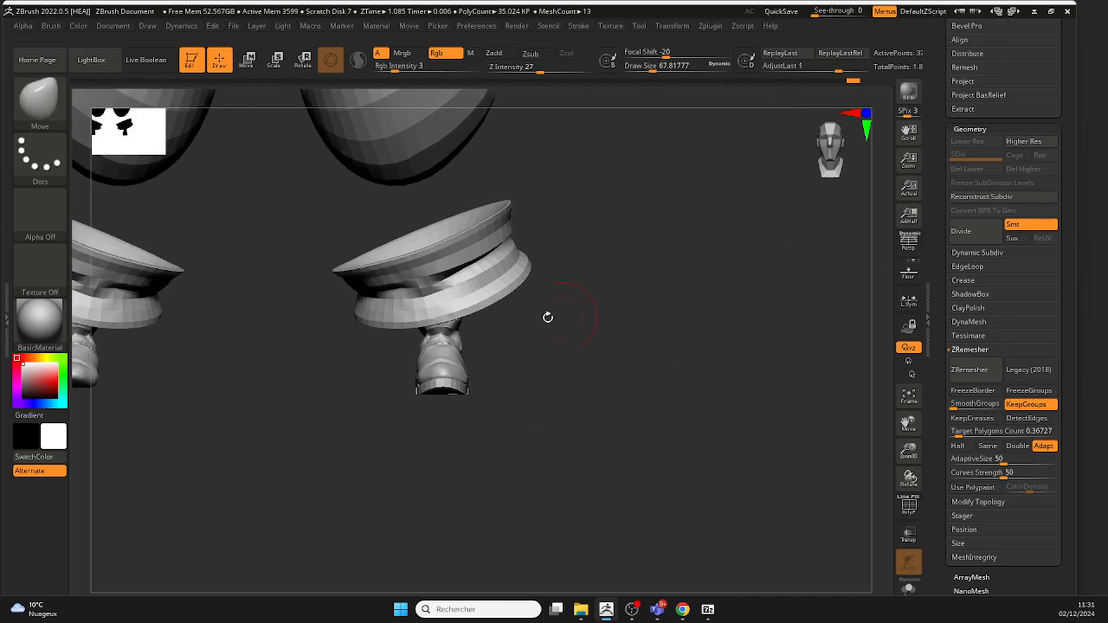
mouse_move(548, 318)
ctrl+right_down()
mouse_move(564, 368)
mouse_move(478, 346)
ctrl+right_up()
alt+click(467, 319)
click(997, 159)
key(space)
drag(494, 364, 483, 363)
right_drag(394, 378, 507, 318)
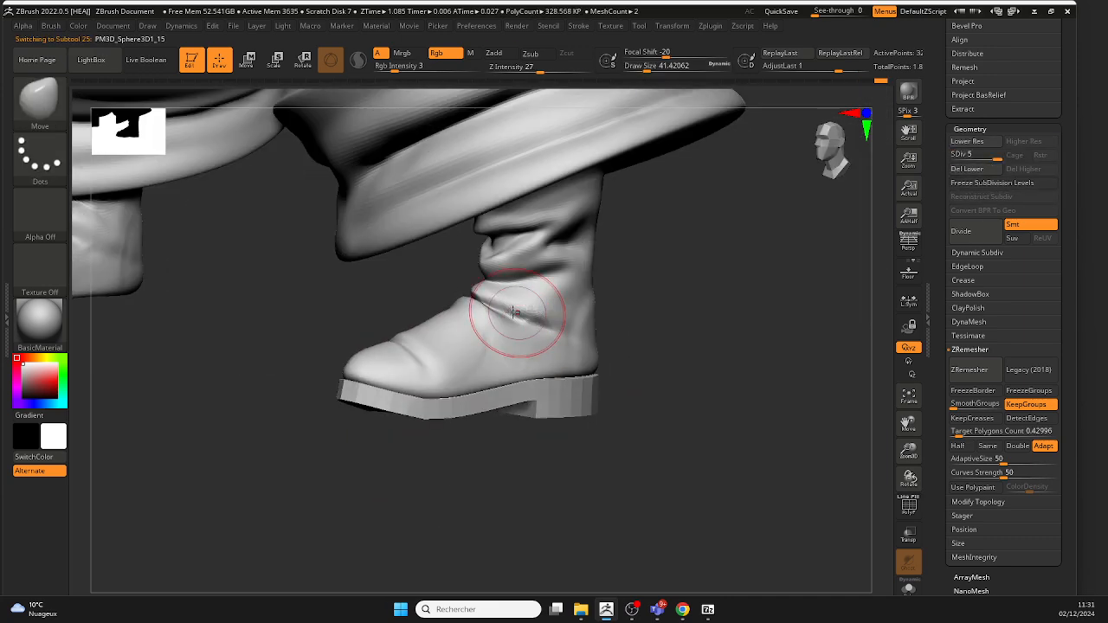
Step: Touch up the boot's surface around the ankle and heel with the Move and Smooth brushes, reducing the draw size to about 31
key(shift)
right_drag(457, 384, 608, 464)
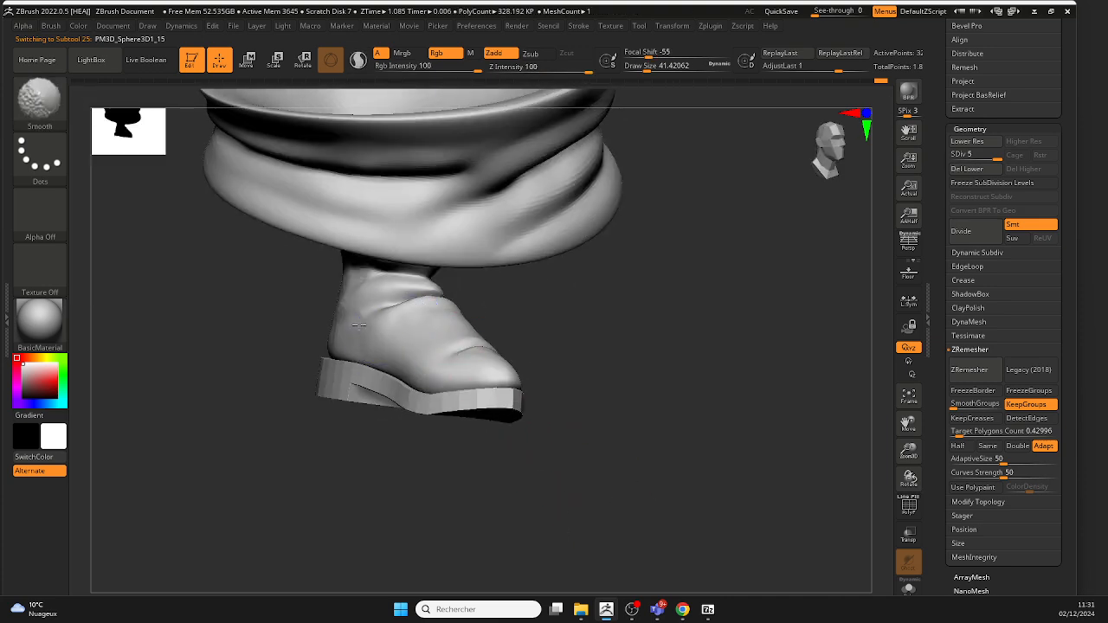
key(shift)
mouse_move(528, 345)
right_down()
mouse_move(318, 323)
mouse_move(235, 396)
mouse_move(299, 361)
right_up()
key(shift)
mouse_move(224, 355)
right_down()
mouse_move(299, 398)
mouse_move(393, 358)
right_up()
mouse_move(358, 315)
ctrl+right_down()
mouse_move(407, 334)
mouse_move(460, 408)
mouse_move(404, 403)
mouse_move(393, 416)
mouse_move(444, 418)
mouse_move(425, 354)
ctrl+right_up()
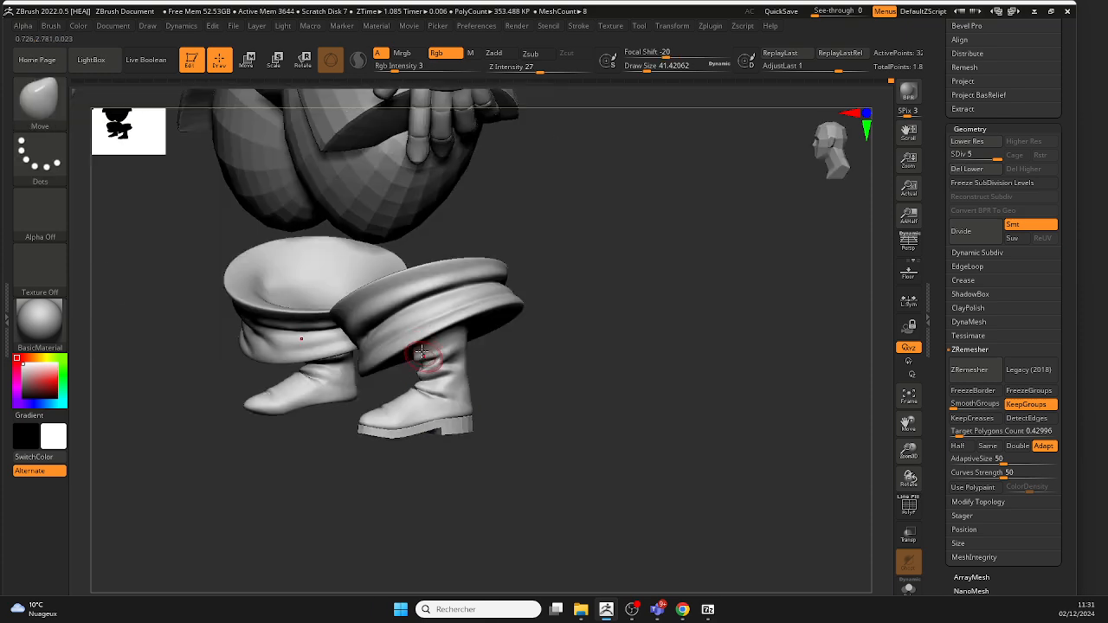
key(space)
drag(422, 350, 417, 350)
mouse_move(419, 355)
ctrl+right_down()
mouse_move(438, 418)
mouse_move(559, 381)
mouse_move(549, 395)
mouse_move(424, 402)
ctrl+right_up()
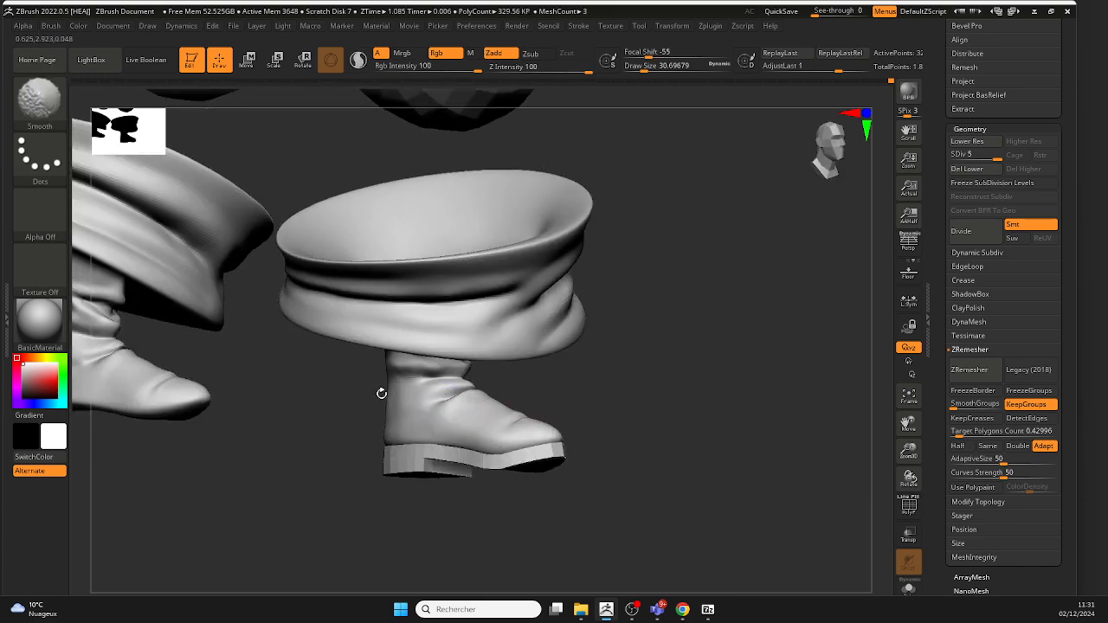
right_drag(541, 376, 424, 395)
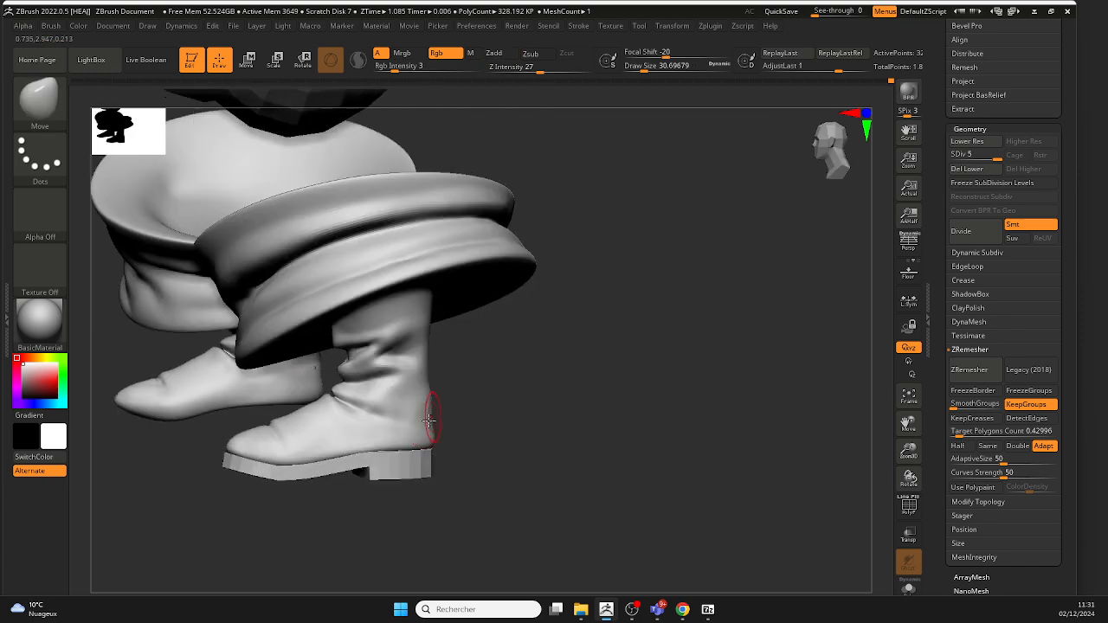
alt+right_drag(482, 470, 525, 400)
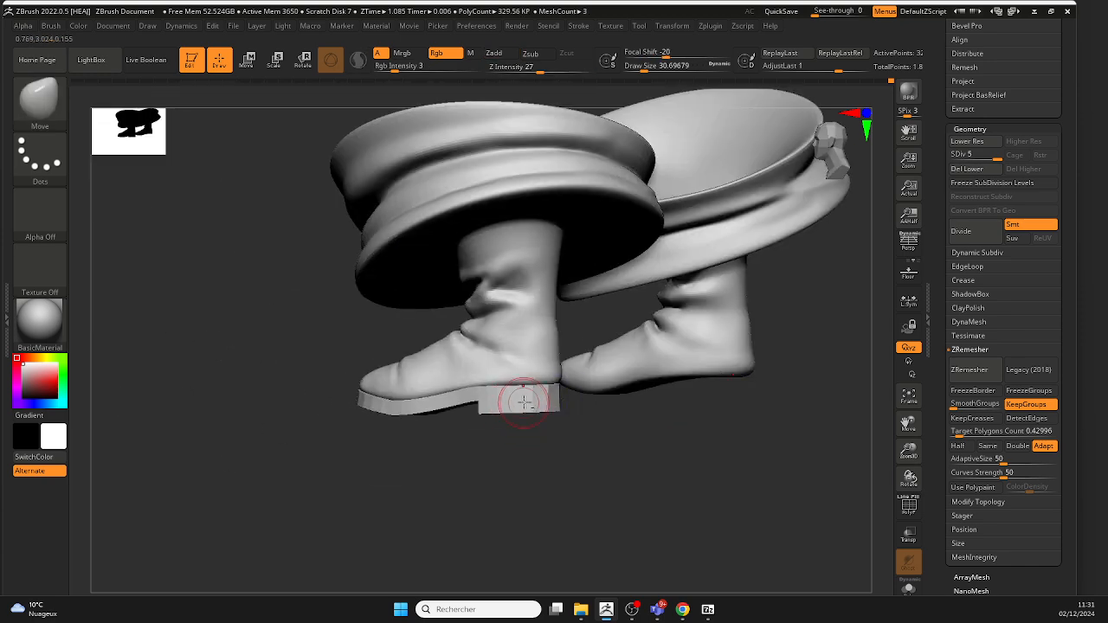
Step: Make the sole the active subtool and adjust its front and edges with the Move brush at a draw size of about 77
alt+click(522, 401)
mouse_move(482, 455)
right_down()
mouse_move(520, 441)
mouse_move(511, 413)
mouse_move(479, 469)
right_up()
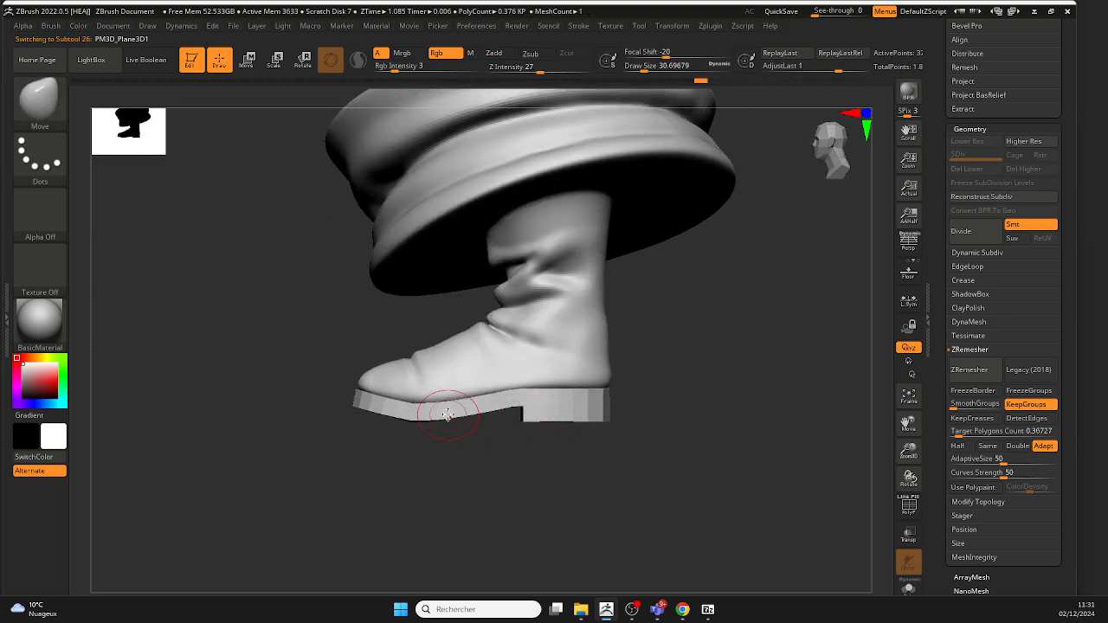
key(space)
drag(448, 415, 504, 414)
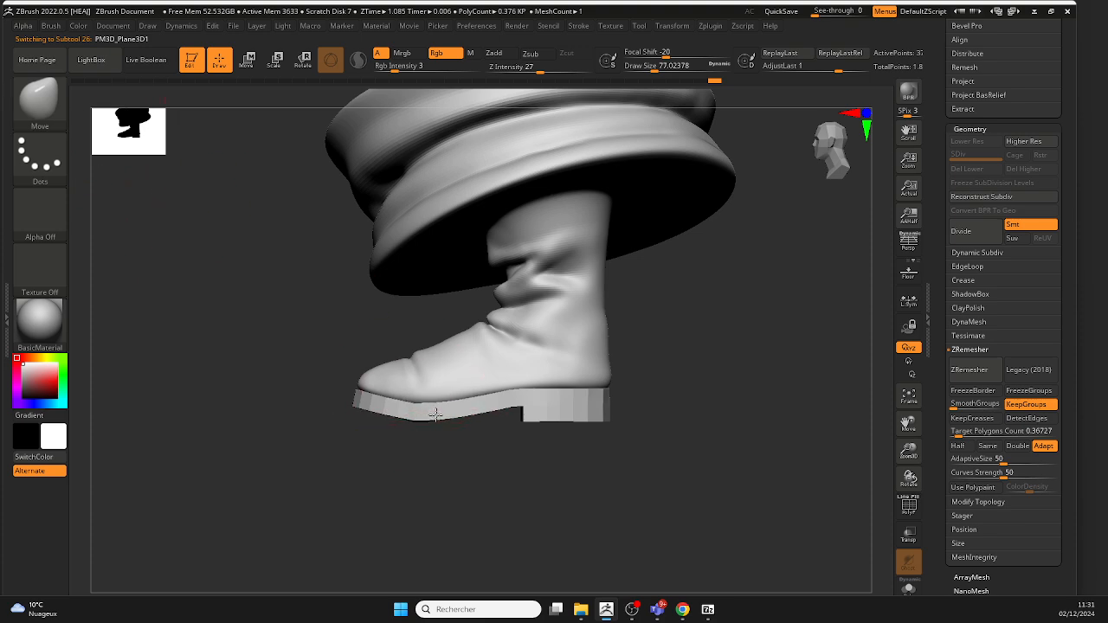
right_drag(435, 415, 413, 422)
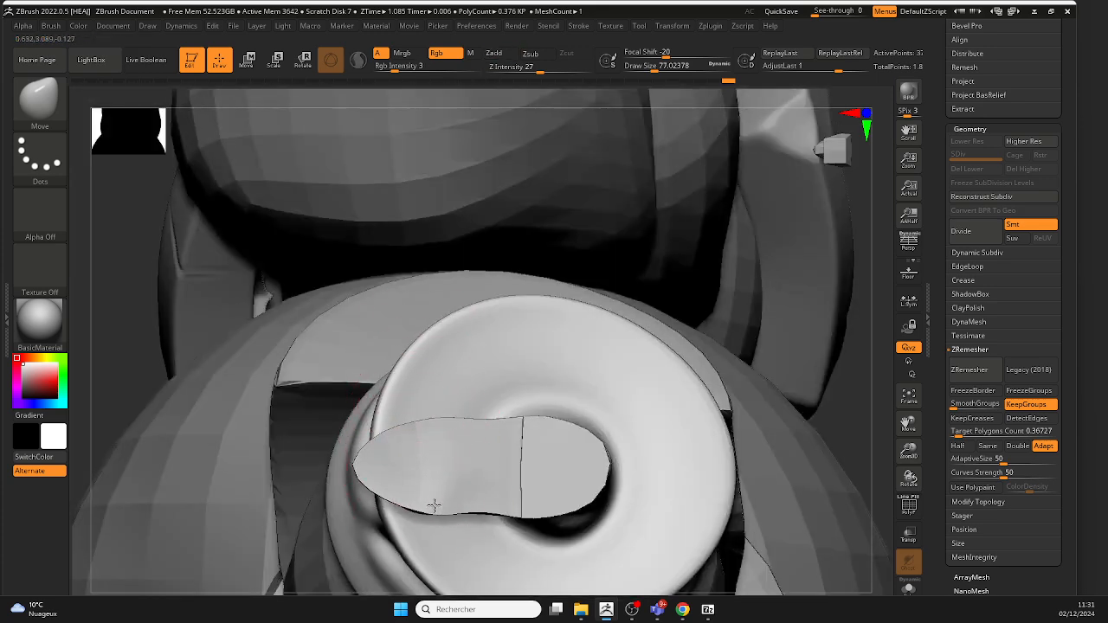
ctrl+right_drag(421, 468, 487, 399)
ctrl+right_drag(486, 398, 444, 438)
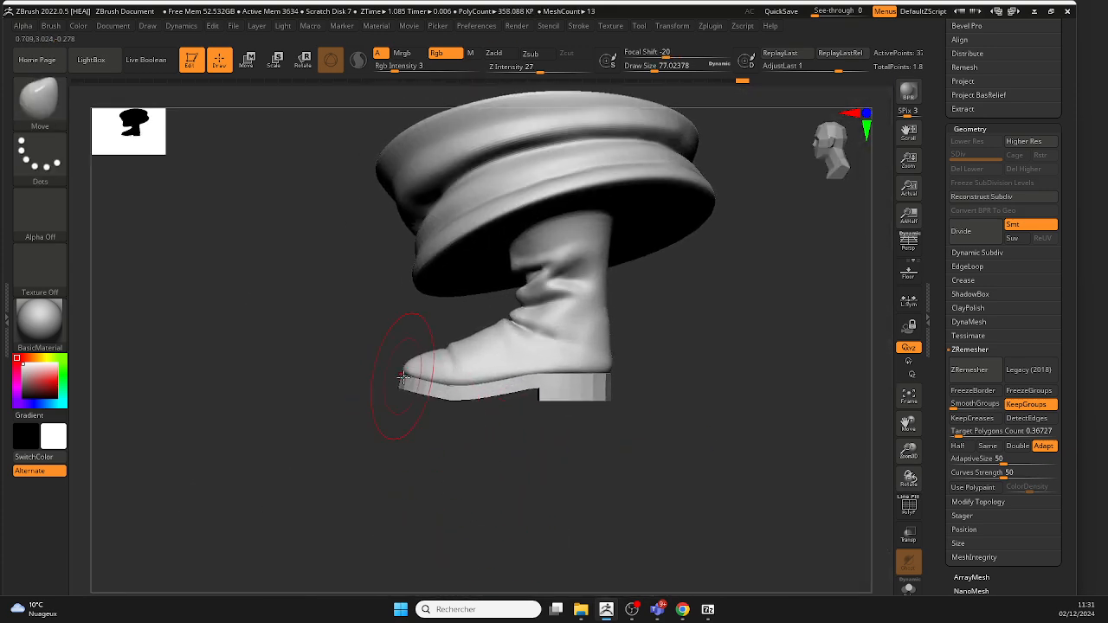
right_drag(480, 403, 474, 400)
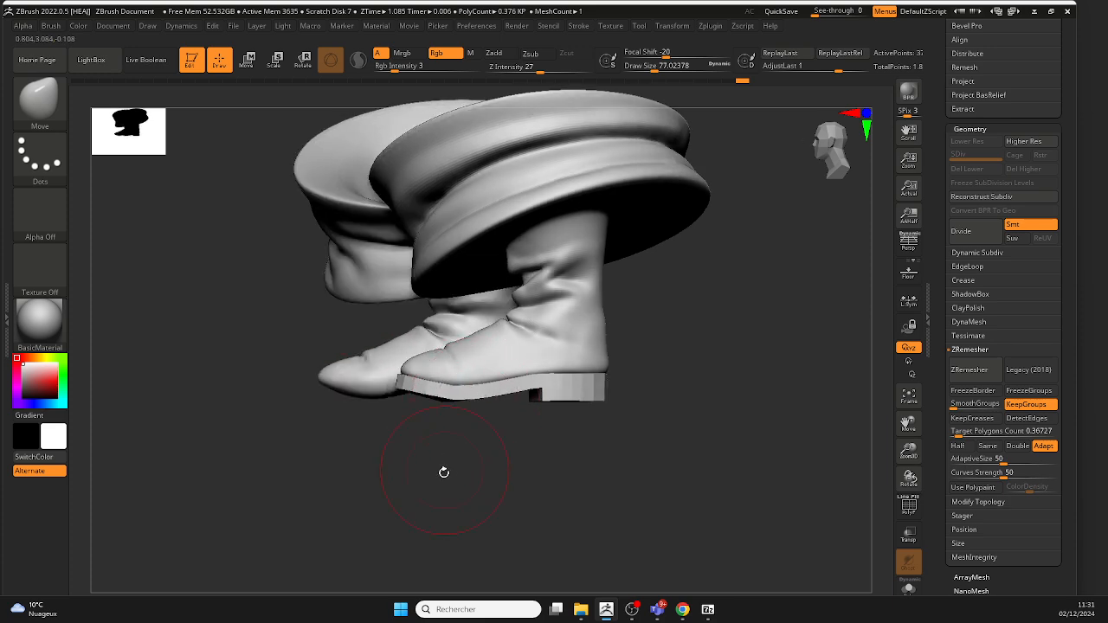
right_drag(443, 472, 438, 357)
right_drag(763, 345, 662, 510)
Step: Display the polyframe to show the sole's polygroups, keeping perspective off
click(907, 244)
right_drag(788, 324, 825, 302)
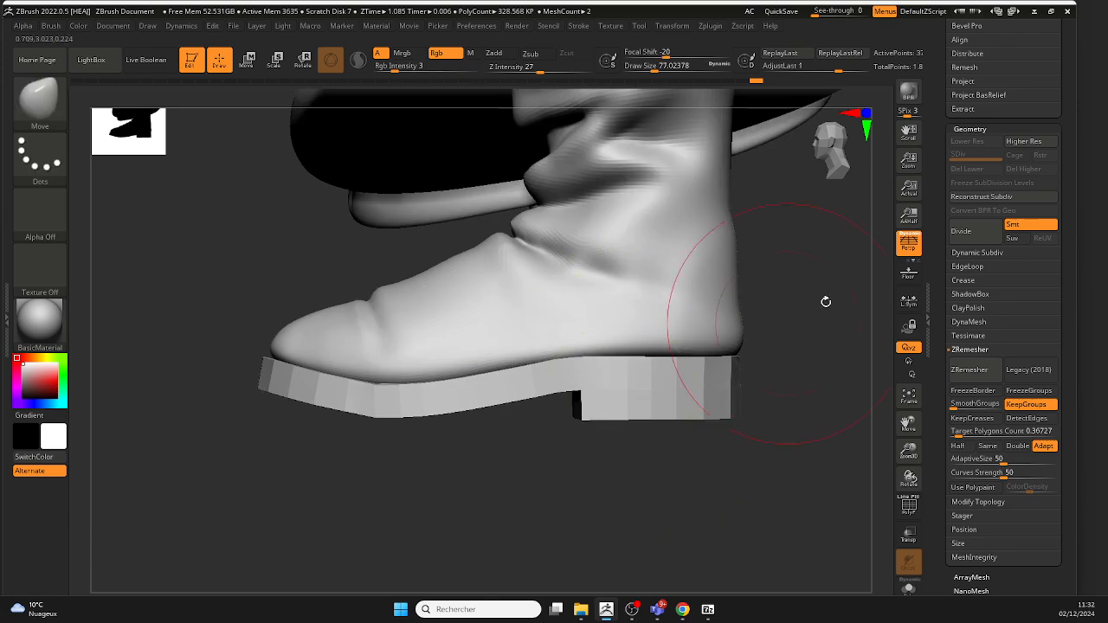
click(907, 505)
right_drag(588, 372, 736, 443)
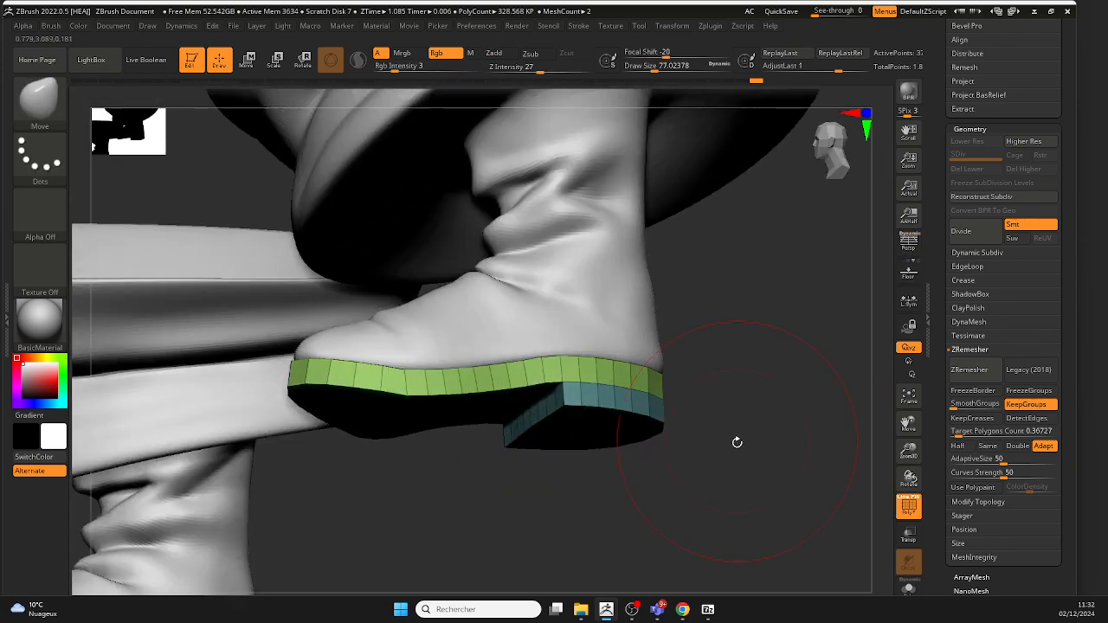
Step: Regroup the sole's polygons by normals and isolate individual polygroups to check them
scroll(1057, 414, down, 10)
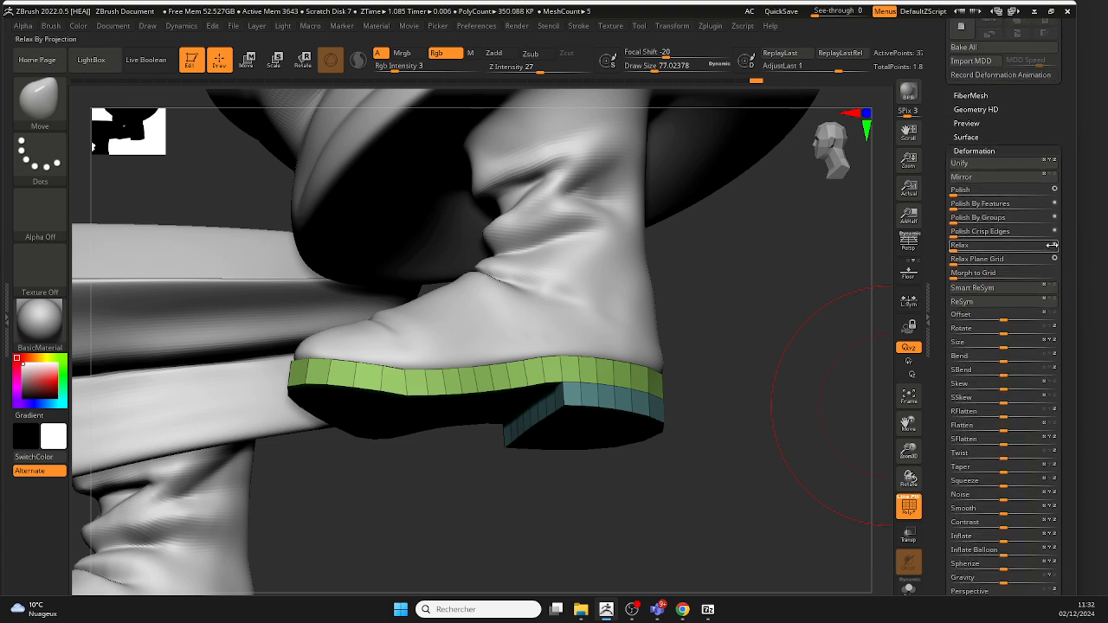
scroll(1056, 303, down, 8)
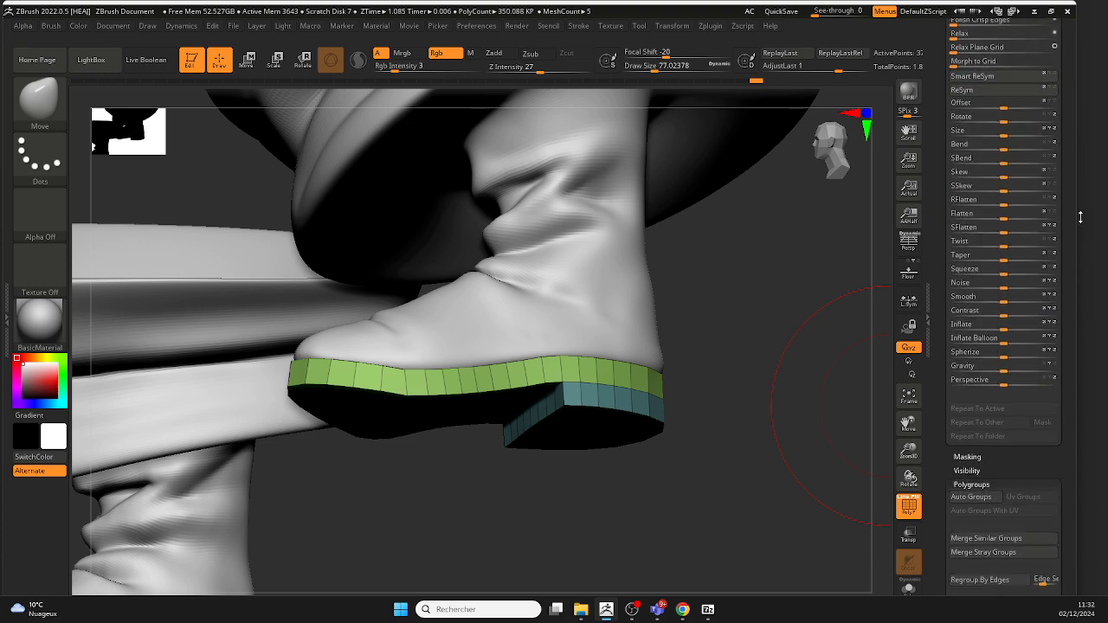
click(981, 237)
right_drag(840, 330, 746, 331)
ctrl+shift+click(538, 401)
ctrl+shift+click(531, 401)
ctrl+shift+click(662, 370)
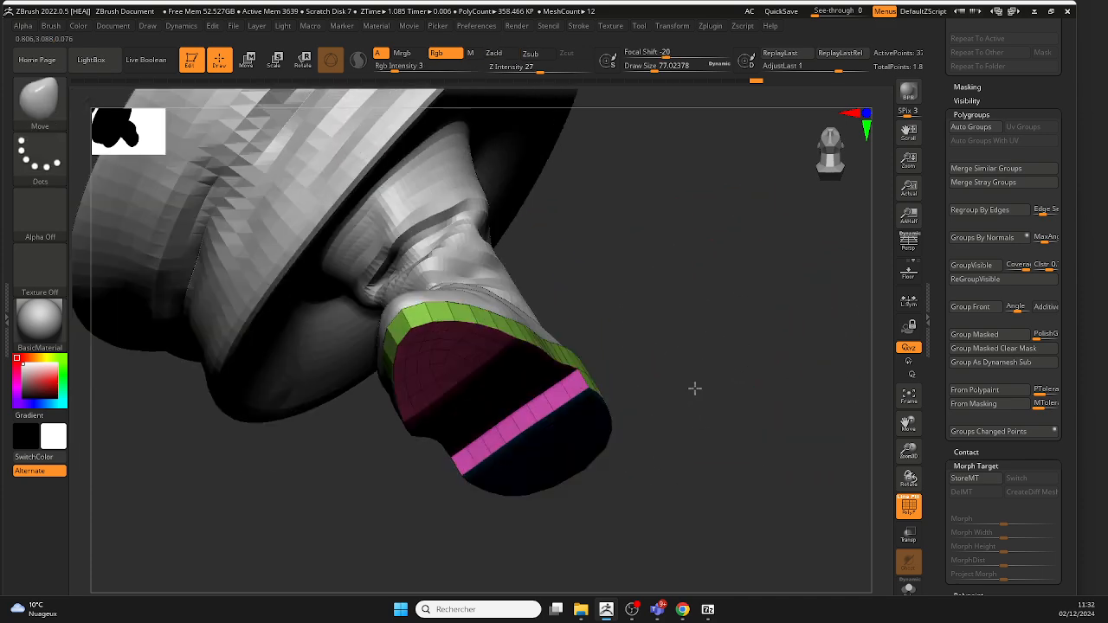
mouse_move(695, 389)
right_down()
mouse_move(680, 351)
mouse_move(670, 433)
mouse_move(648, 458)
mouse_move(800, 464)
right_up()
Step: Smooth the sole's outline with Polish By Groups at about 36, comparing it with the unpolished shape
drag(1067, 461, 1082, 338)
drag(1060, 277, 1015, 411)
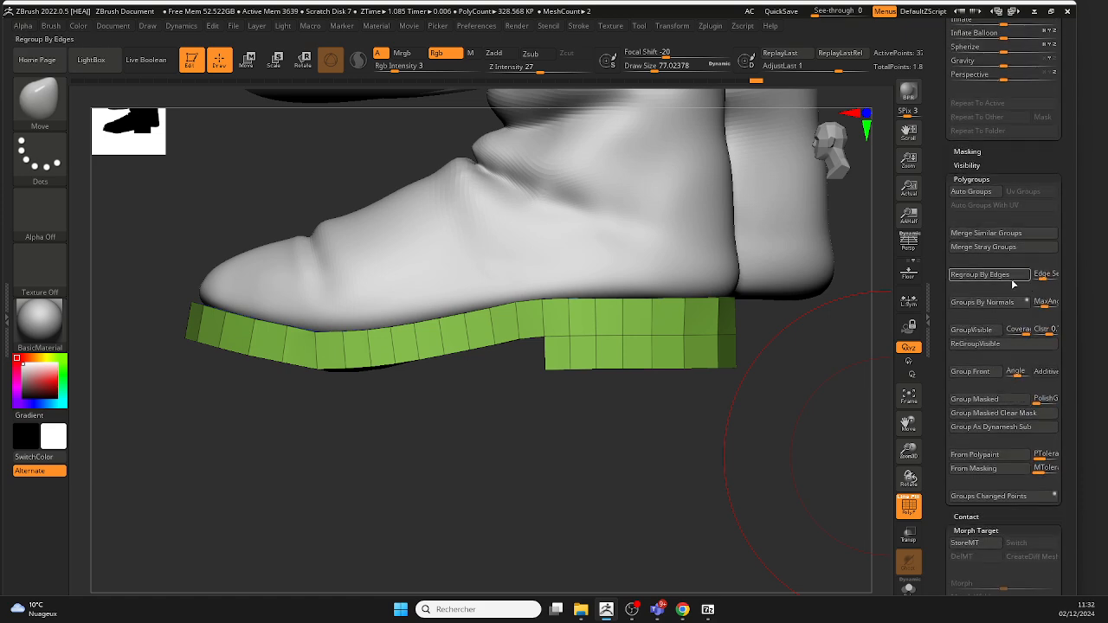
right_drag(686, 444, 724, 444)
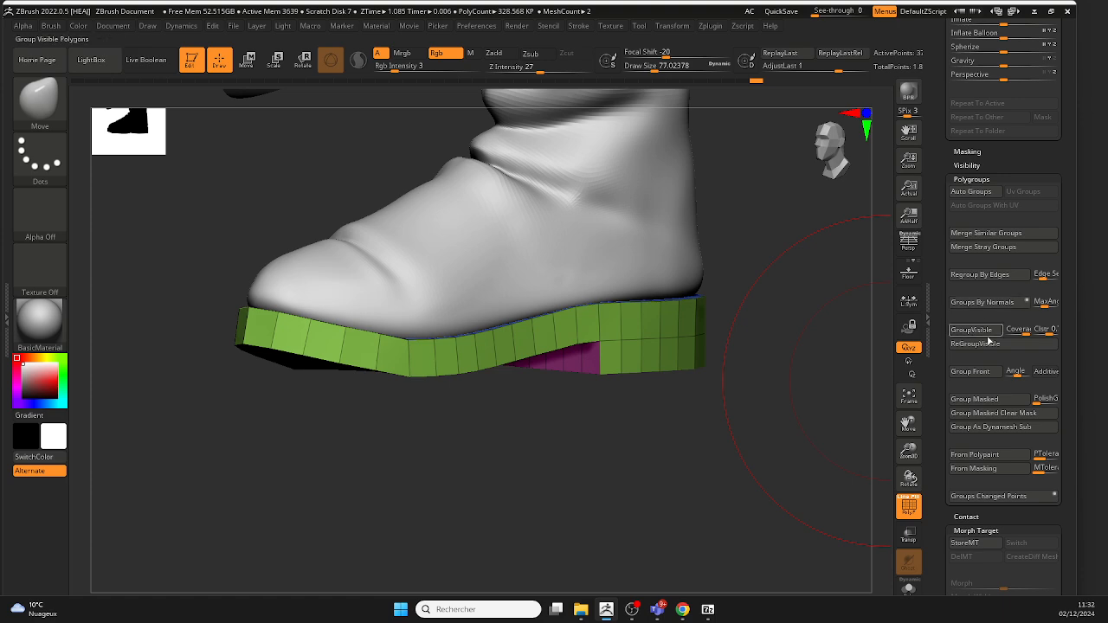
scroll(1038, 246, up, 10)
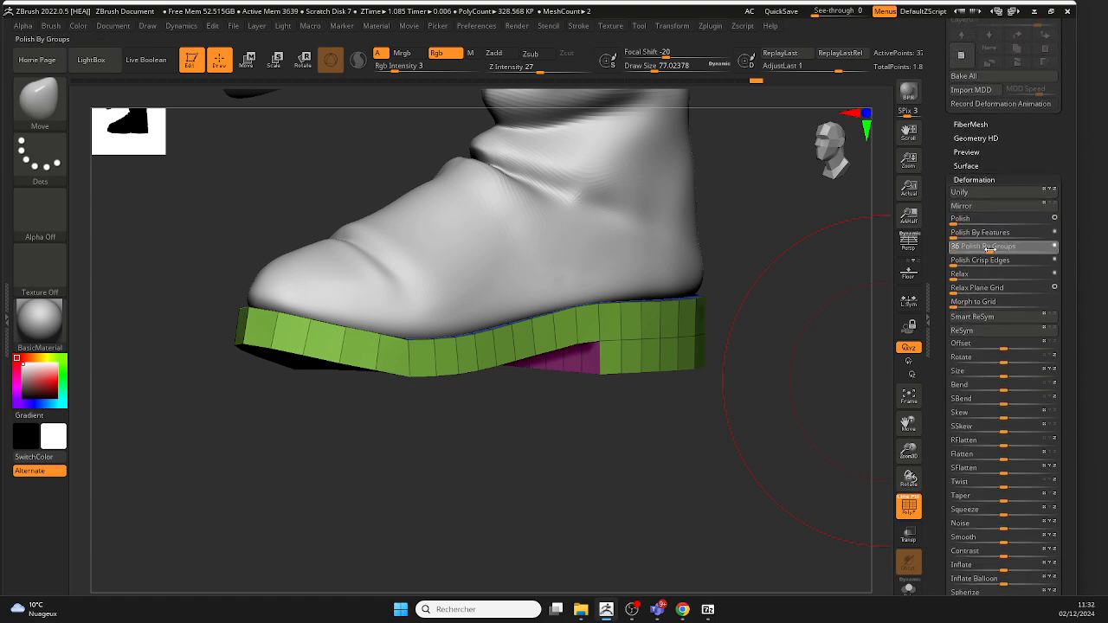
drag(990, 249, 991, 250)
key(ctrl+z)
key(ctrl+shift+z)
right_drag(781, 344, 735, 364)
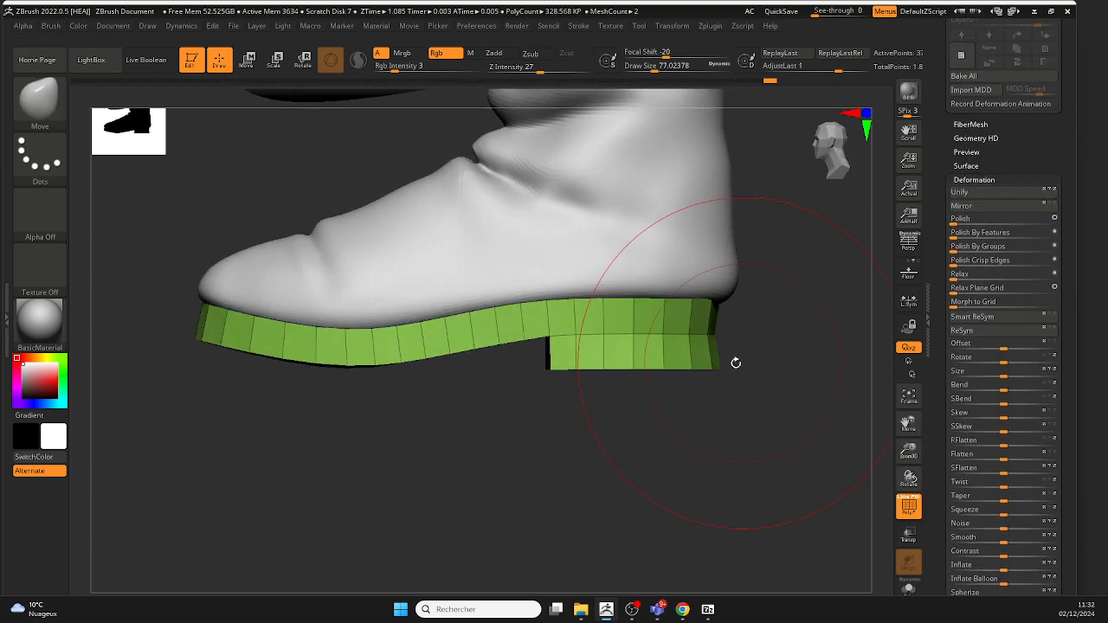
Step: Pull the back of the sole's heel outward to the boot's heel with the Move brush at a draw size of about 132
key(space)
click(717, 327)
drag(725, 329, 757, 335)
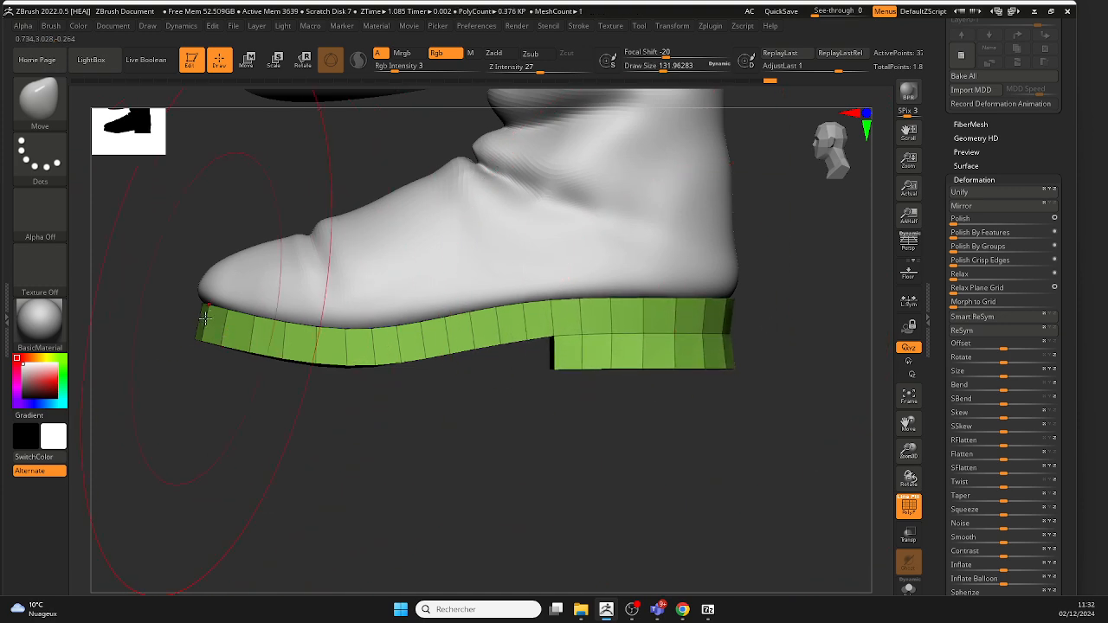
mouse_move(221, 414)
right_down()
mouse_move(276, 496)
mouse_move(277, 386)
mouse_move(299, 329)
mouse_move(298, 351)
mouse_move(347, 366)
mouse_move(320, 380)
mouse_move(333, 309)
mouse_move(367, 262)
right_up()
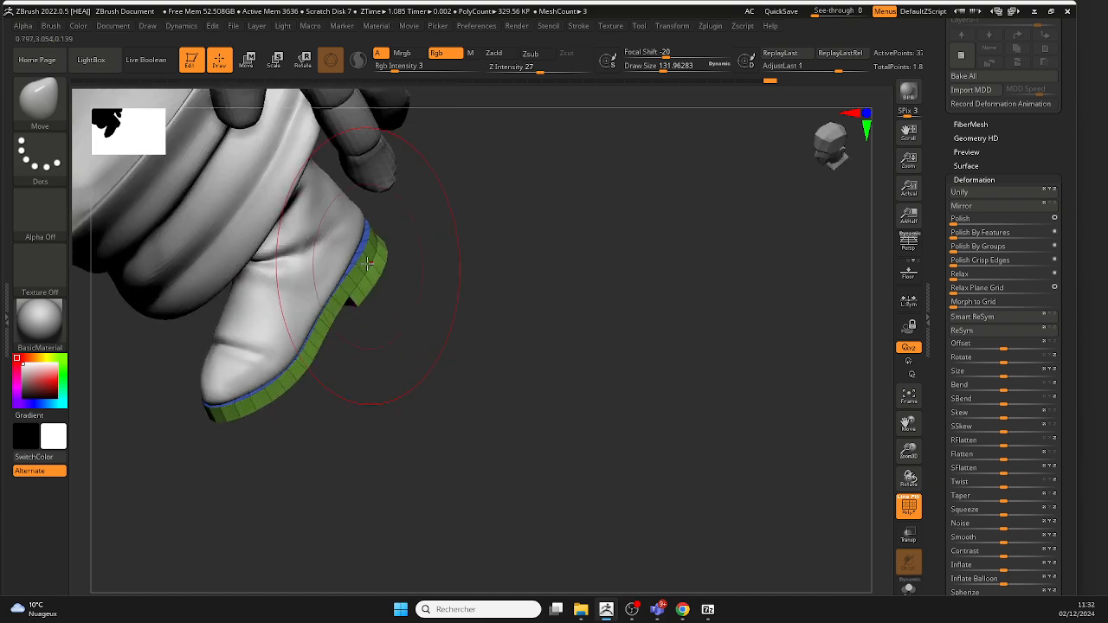
Step: Refine the sole's edge around the boot's heel with the Move brush at a draw size of about 77
key(space)
drag(374, 256, 364, 256)
mouse_move(367, 223)
right_down()
mouse_move(378, 219)
mouse_move(398, 269)
mouse_move(390, 316)
mouse_move(363, 248)
mouse_move(432, 265)
mouse_move(350, 295)
right_up()
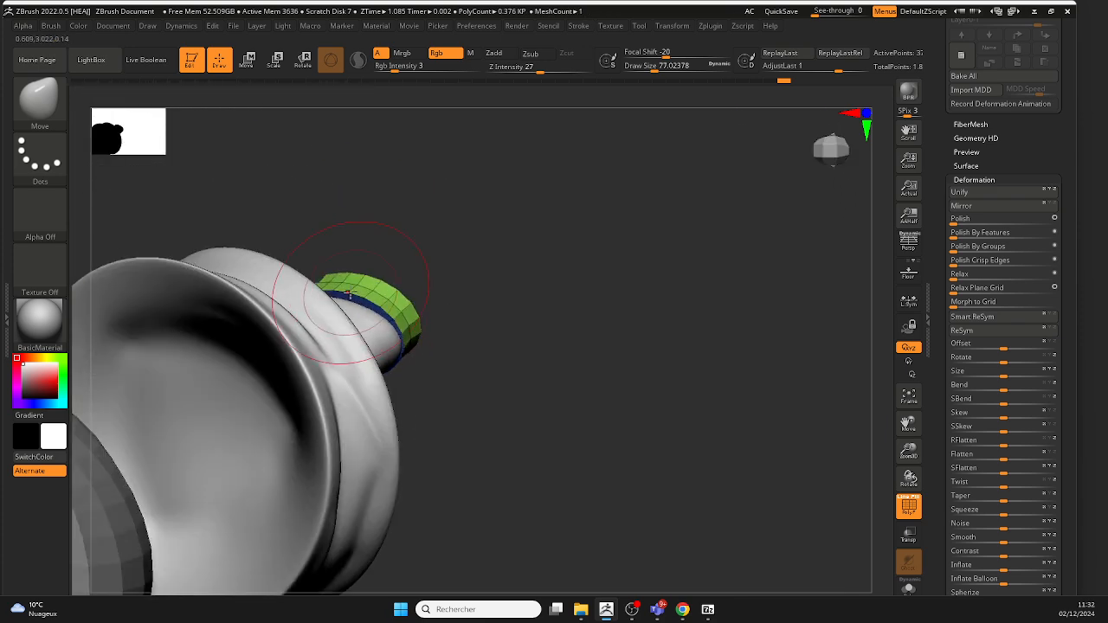
right_drag(398, 263, 715, 372)
Step: Set the sole's crease level to 2 and crease its polygroup borders
scroll(1038, 260, up, 10)
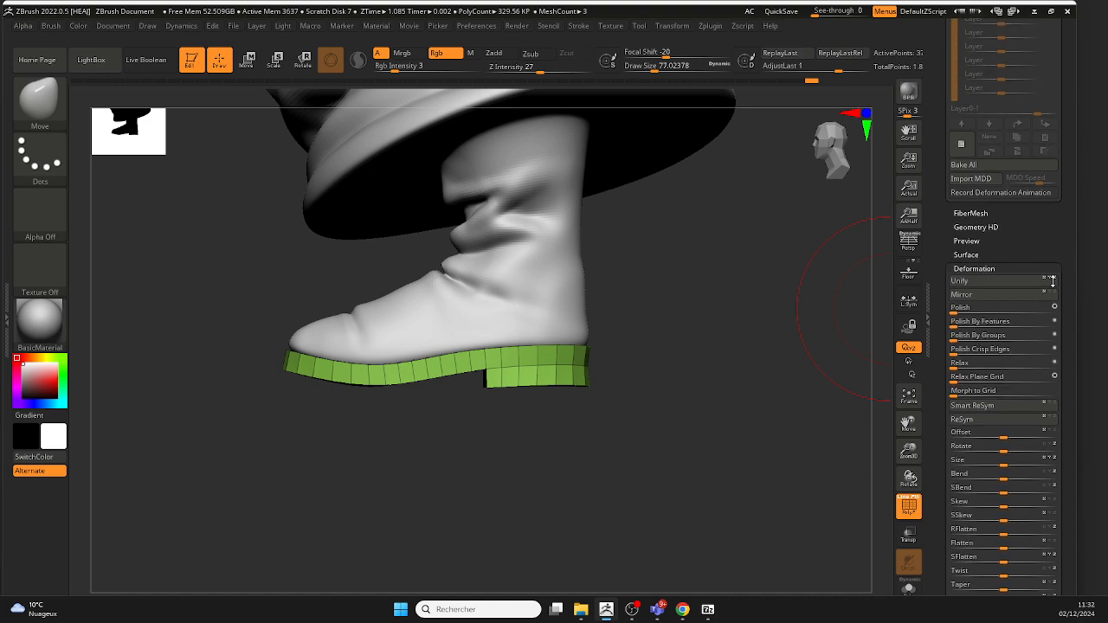
click(1030, 322)
click(964, 199)
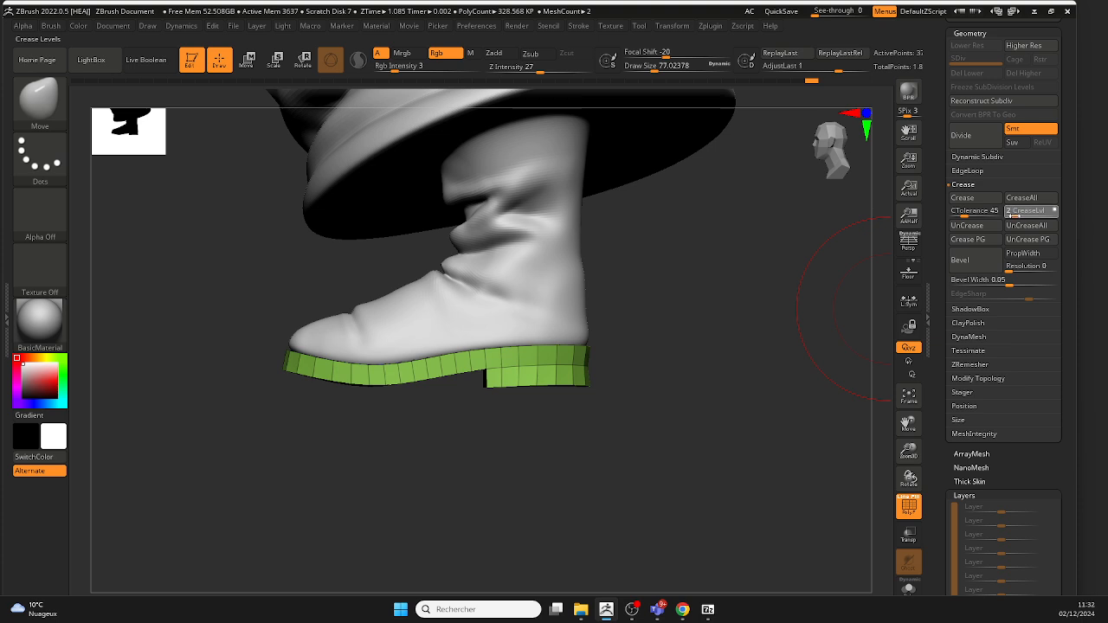
mouse_move(542, 310)
ctrl+right_down()
mouse_move(522, 415)
mouse_move(697, 361)
mouse_move(623, 316)
ctrl+right_up()
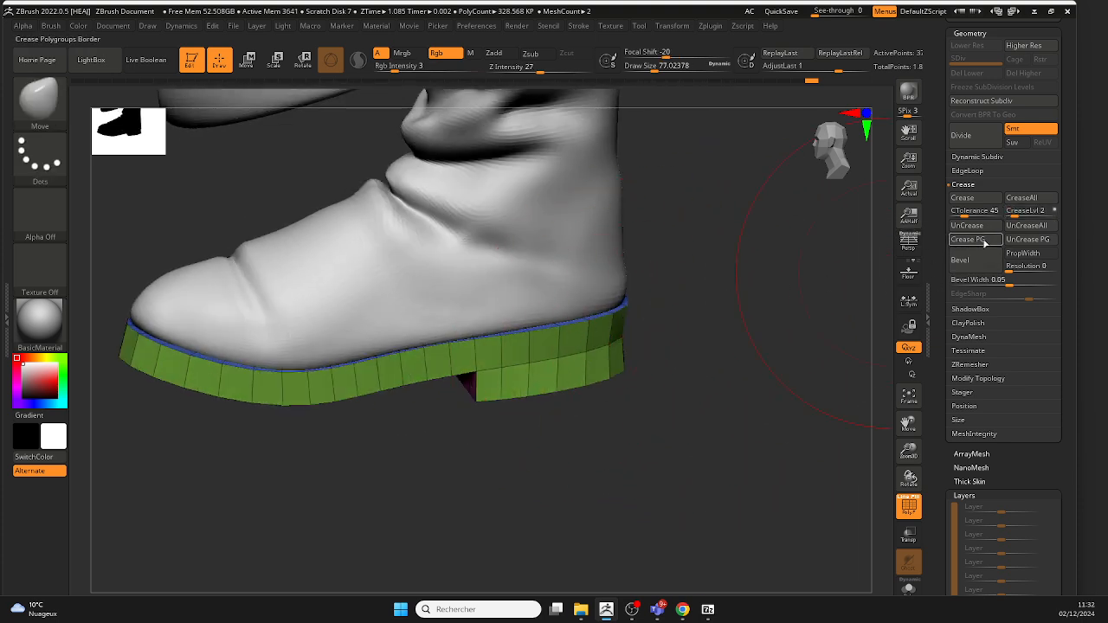
Step: Divide the sole up to subdivision level 6 and hide the polyframe
key(ctrl)
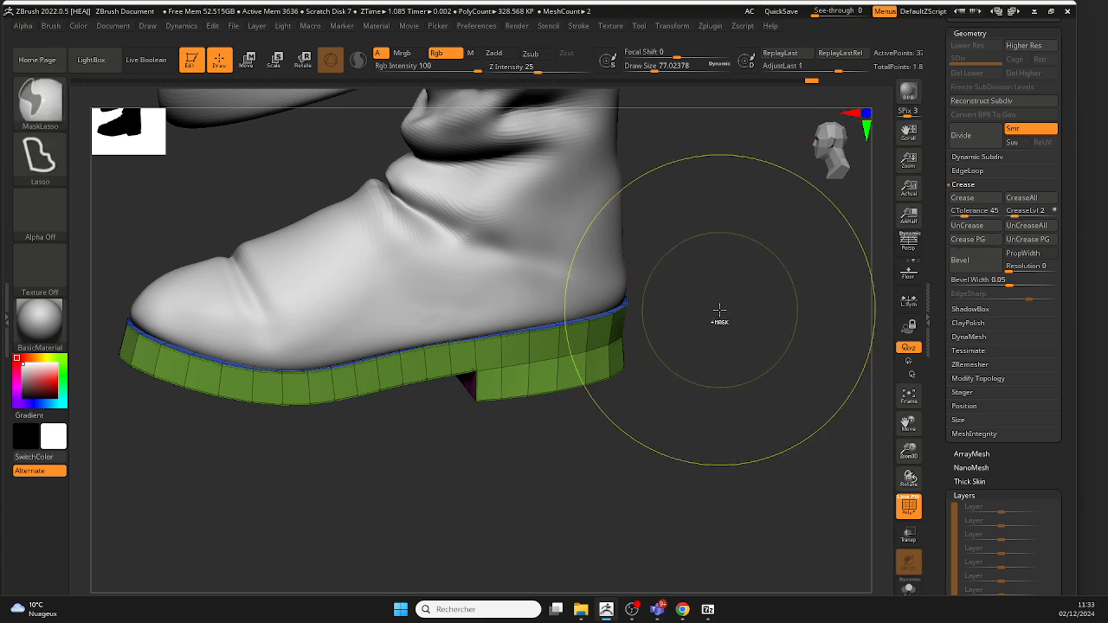
key(ctrl+d)
key(ctrl+d)
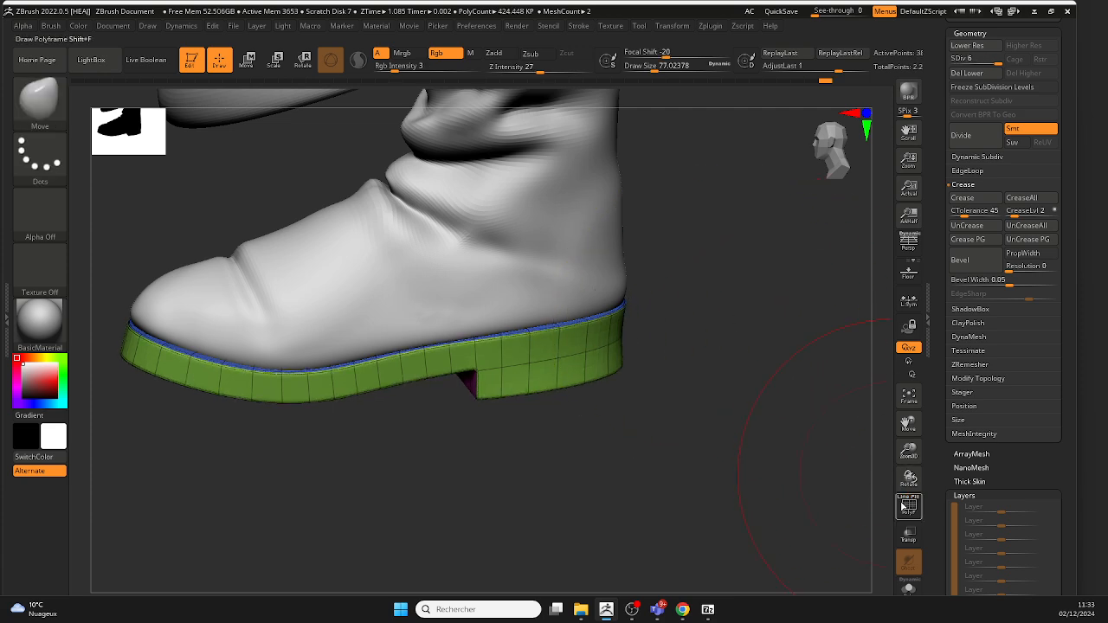
click(902, 506)
Step: Examine the smoothed sole against the boot from several angles, making the boot the active subtool
ctrl+right_drag(679, 484, 619, 415)
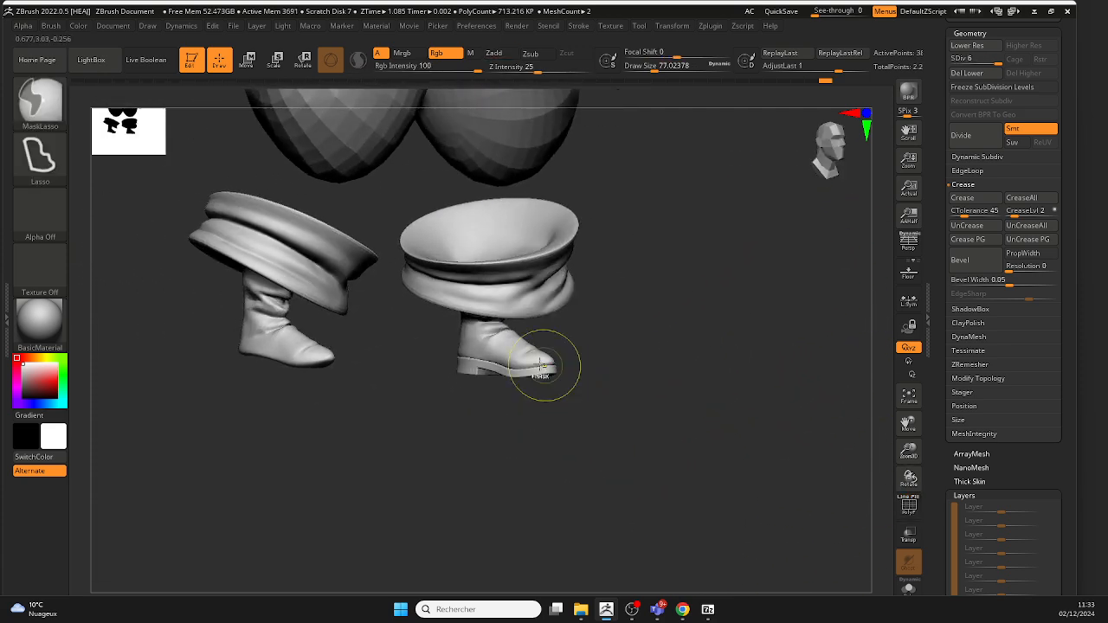
ctrl+right_drag(544, 365, 559, 425)
mouse_move(559, 425)
right_down()
mouse_move(586, 424)
mouse_move(499, 425)
mouse_move(718, 397)
mouse_move(554, 393)
right_up()
ctrl+right_drag(554, 393, 554, 347)
mouse_move(769, 387)
alt+right_down()
mouse_move(600, 381)
mouse_move(597, 424)
alt+right_up()
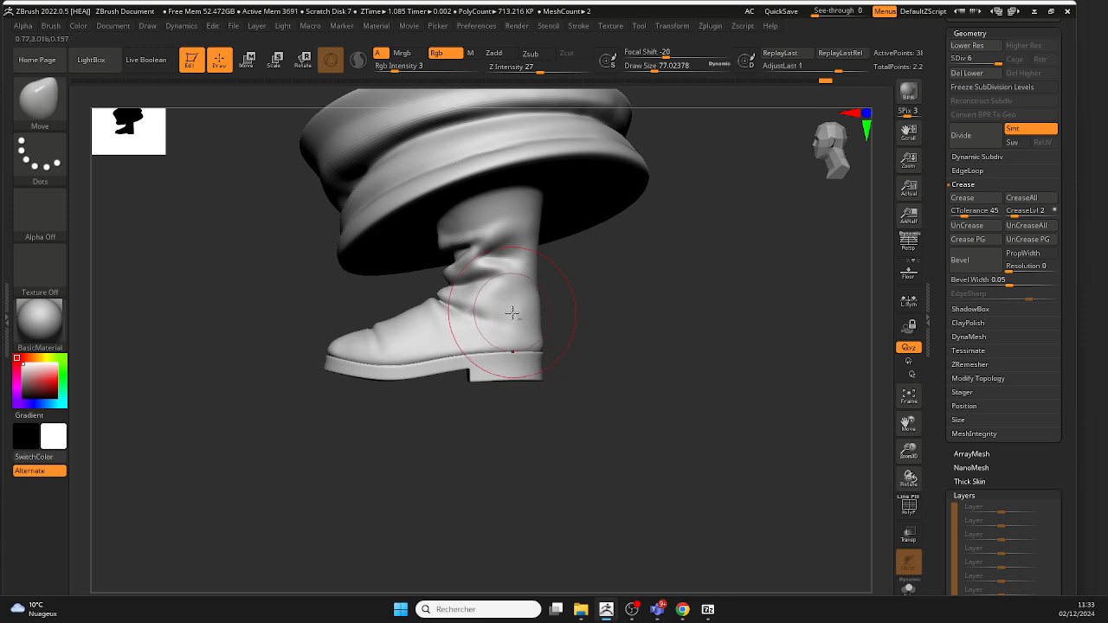
alt+click(513, 313)
alt+right_drag(601, 323, 613, 388)
mouse_move(613, 388)
ctrl+right_down()
mouse_move(621, 354)
mouse_move(670, 383)
mouse_move(713, 447)
mouse_move(631, 473)
mouse_move(667, 390)
ctrl+right_up()
right_drag(666, 390, 634, 377)
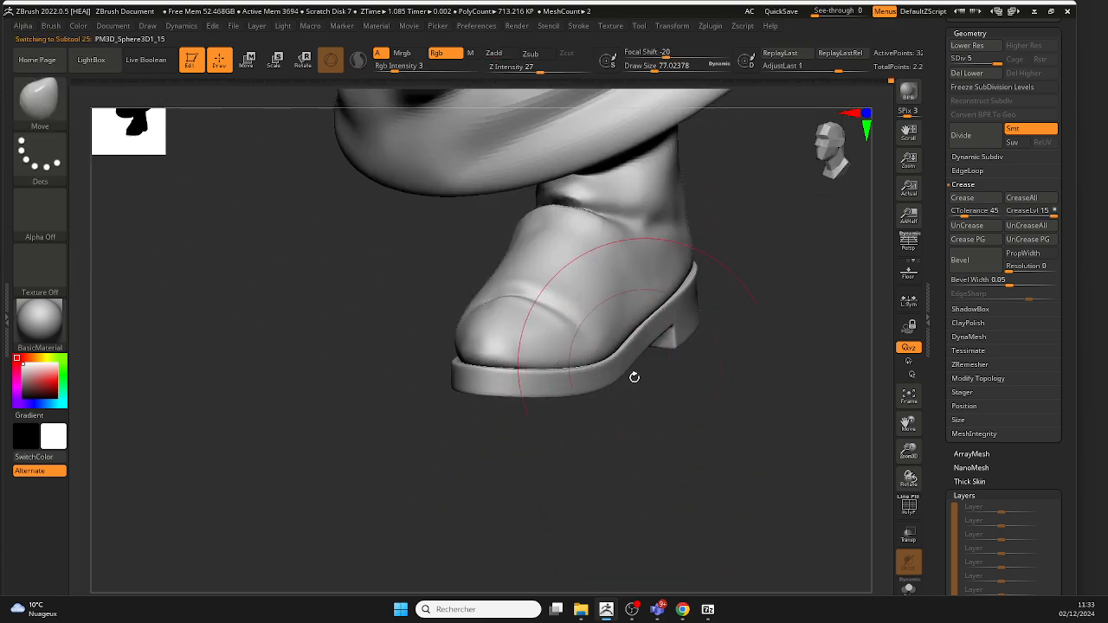
right_drag(714, 381, 675, 383)
ctrl+right_drag(675, 383, 677, 353)
Step: Check the sole at its lowest subdivision level against the boot, and make the boot the active subtool
alt+right_drag(762, 368, 562, 440)
right_drag(669, 320, 623, 517)
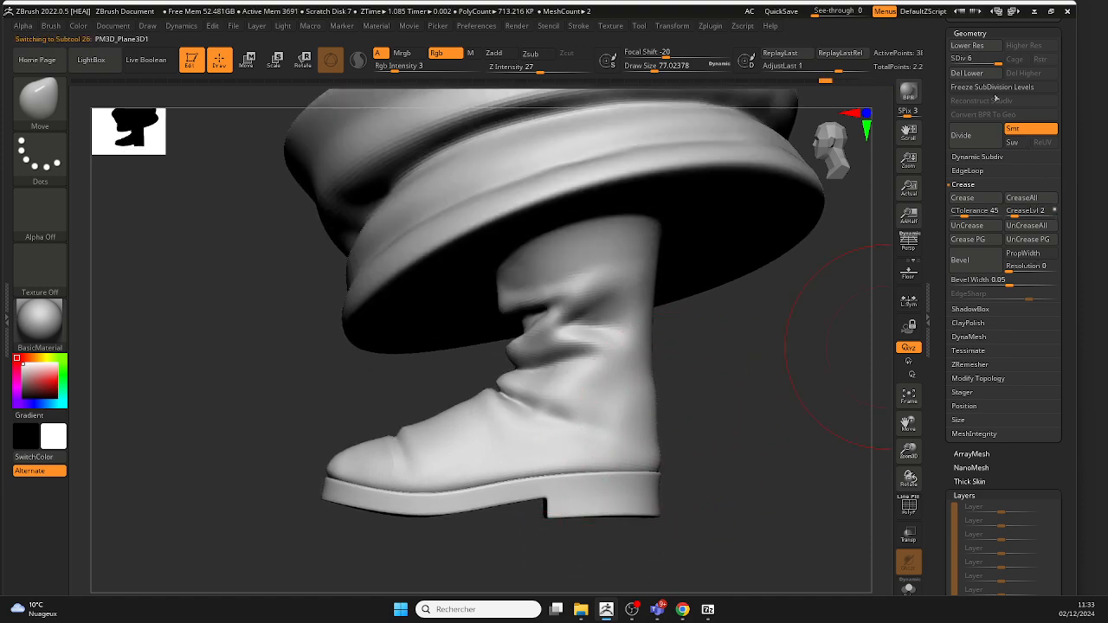
click(949, 60)
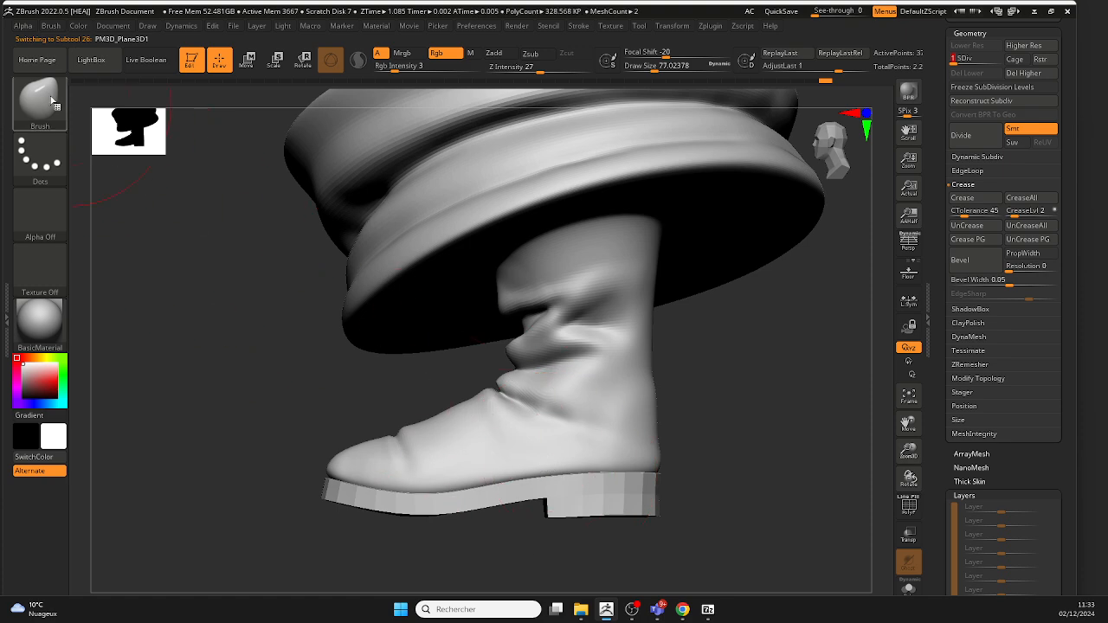
click(248, 57)
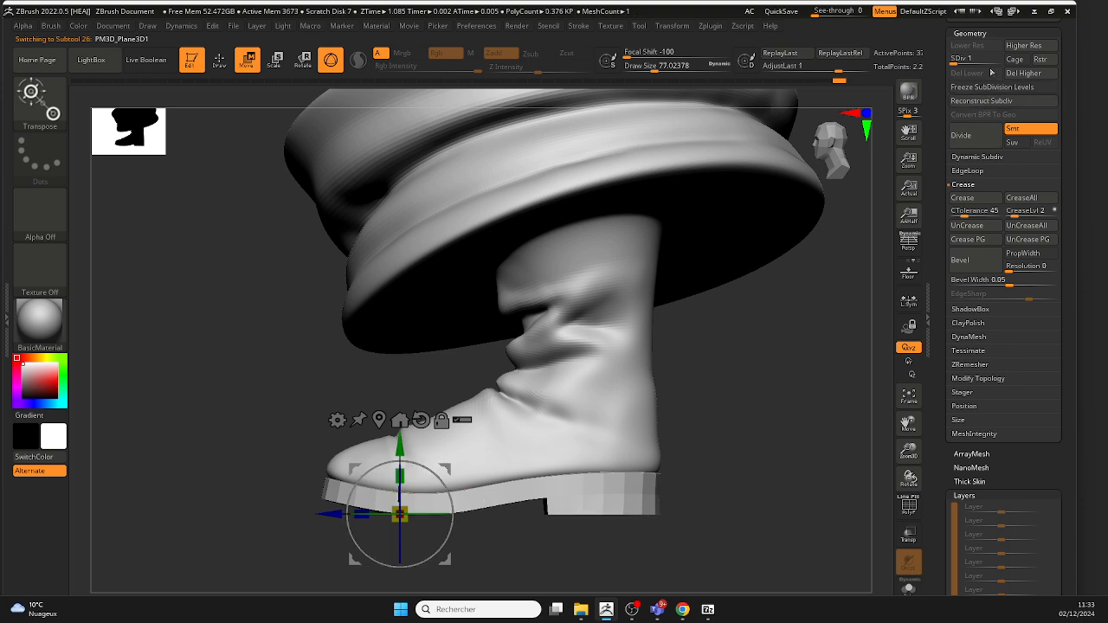
drag(691, 412, 361, 381)
alt+click(614, 534)
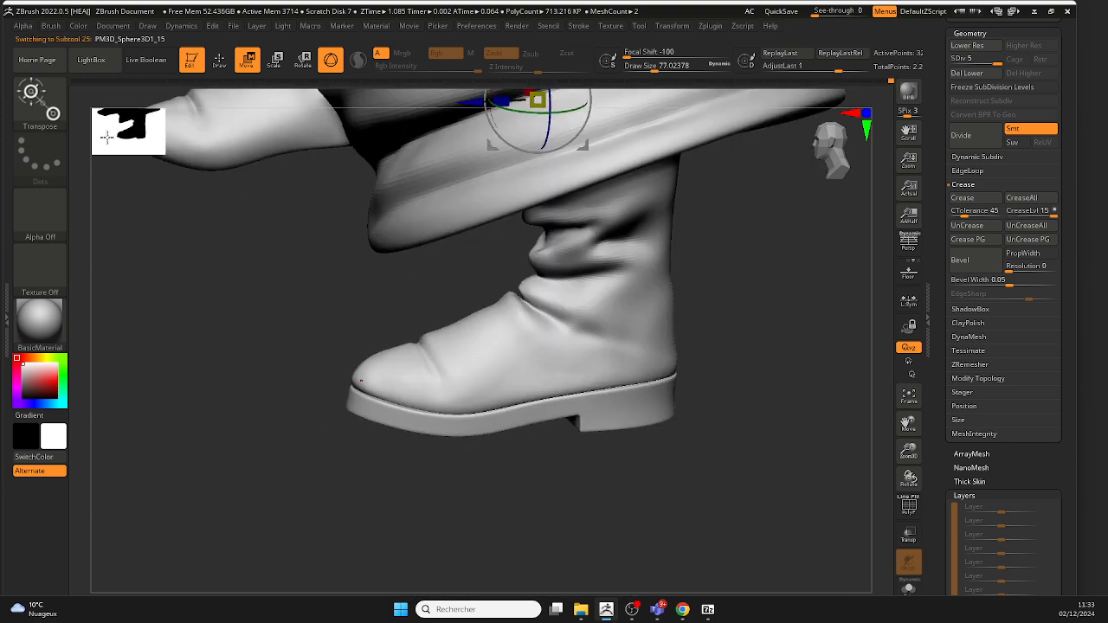
Step: Choose the Standard brush at a draw size of about 22 and build up the boot's lower edge along the sole
click(48, 110)
key(s)
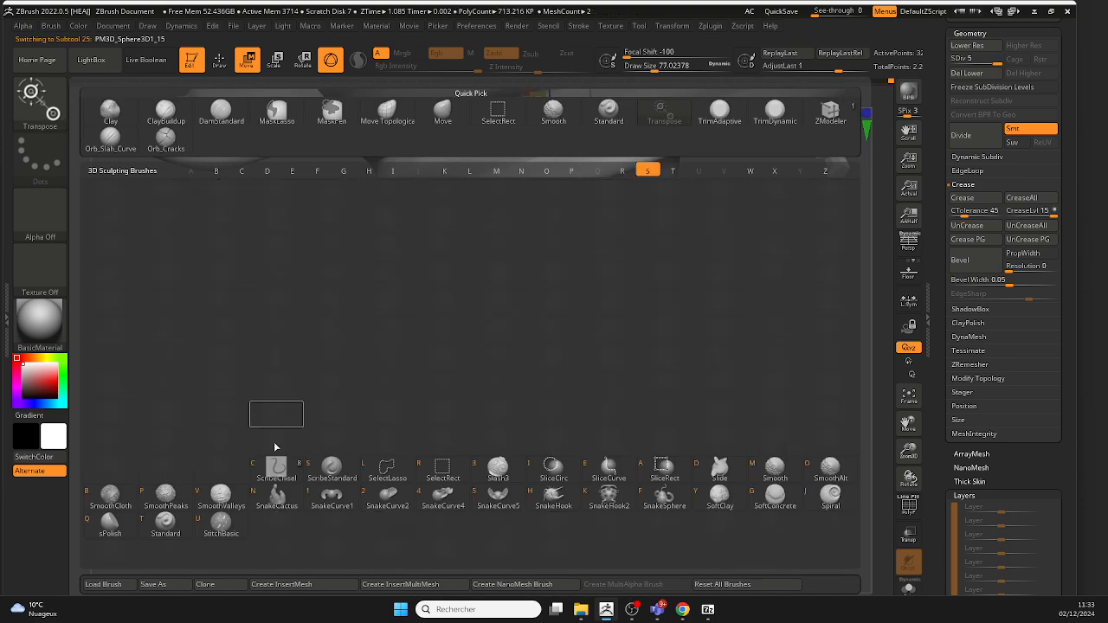
click(181, 530)
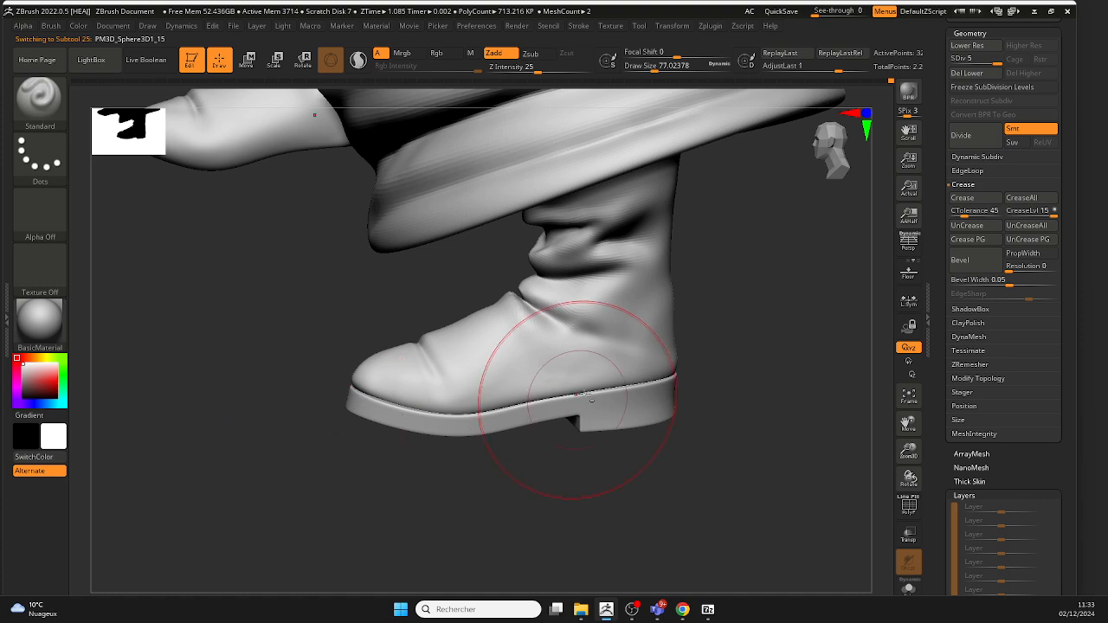
alt+drag(531, 359, 544, 329)
key(space)
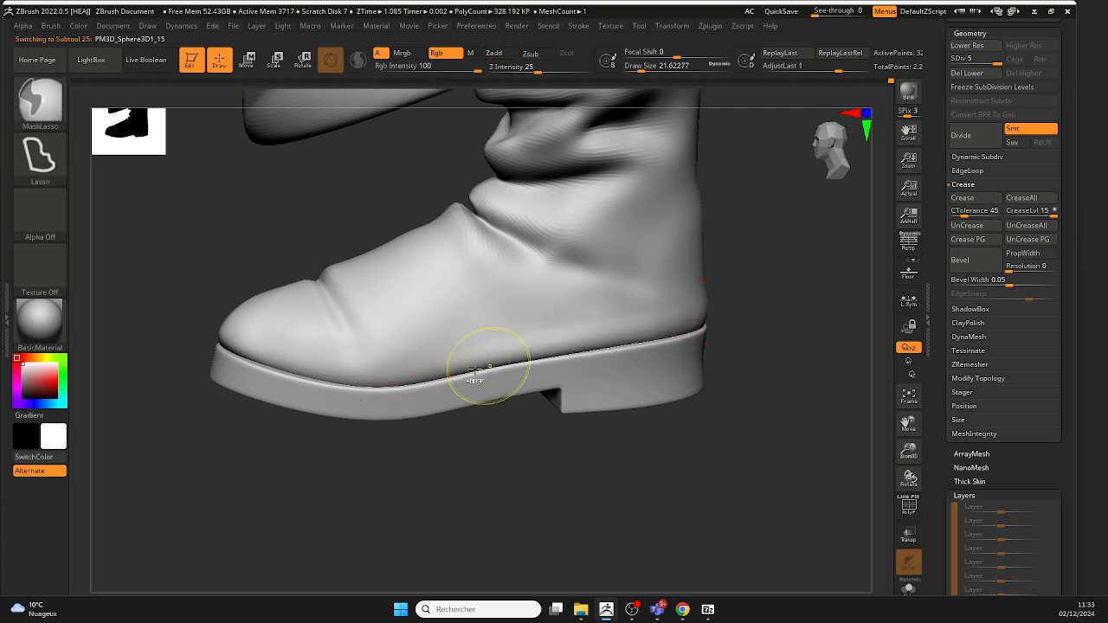
right_drag(485, 364, 524, 356)
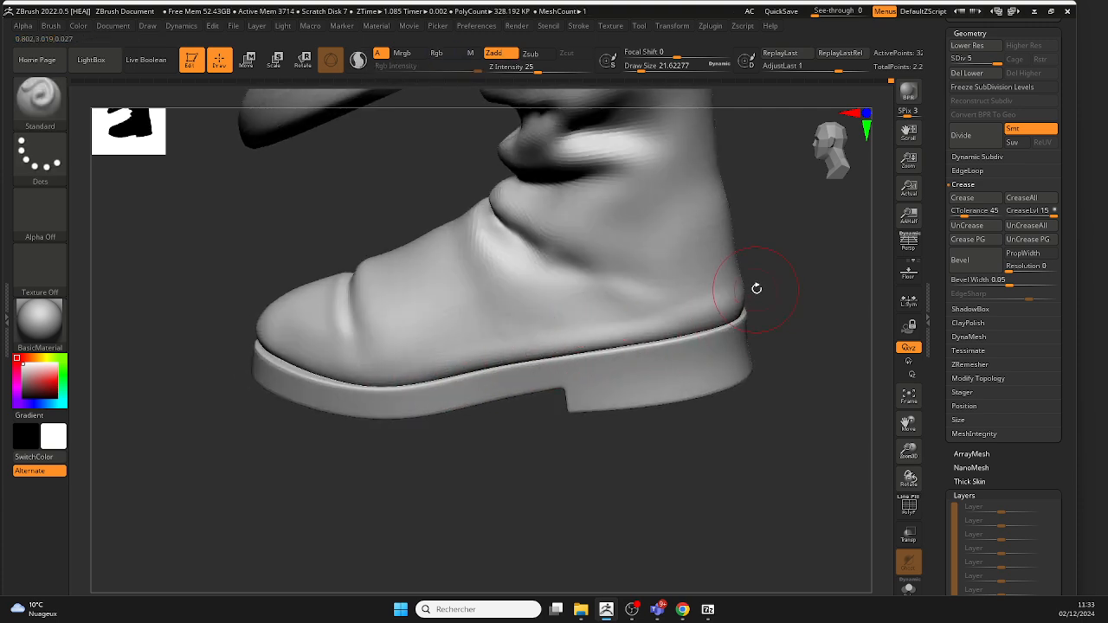
right_drag(754, 287, 524, 440)
right_drag(771, 420, 721, 410)
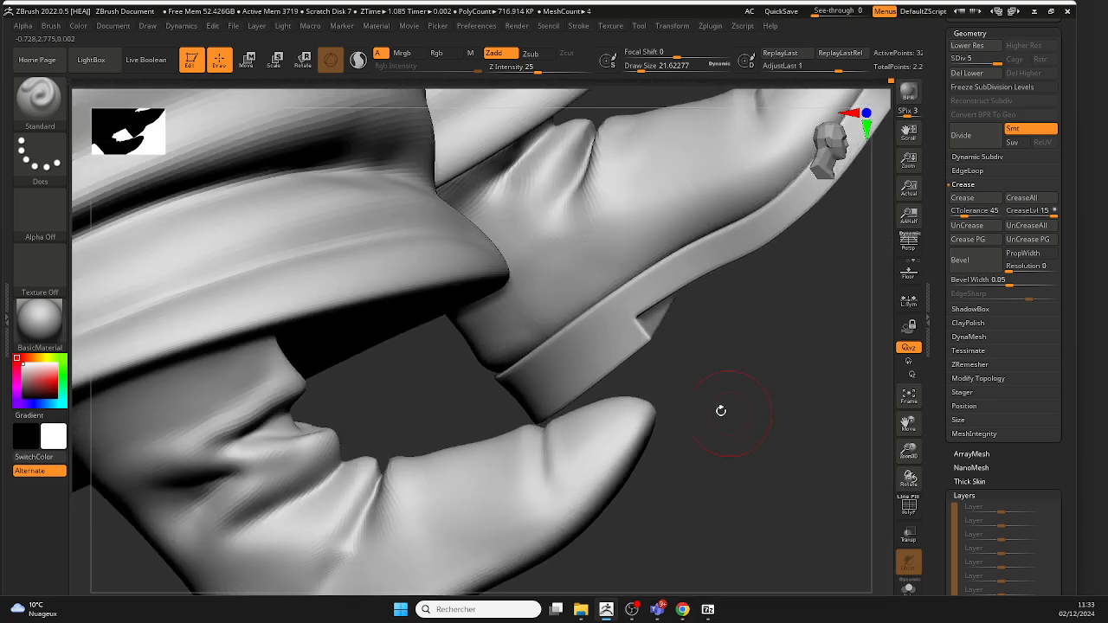
Step: Undo the last strokes and rework the boot's lower edge above the heel with the Standard brush
key(ctrl+z)
mouse_move(509, 355)
mouse_down()
mouse_move(685, 227)
mouse_move(593, 294)
mouse_up()
key(ctrl+z)
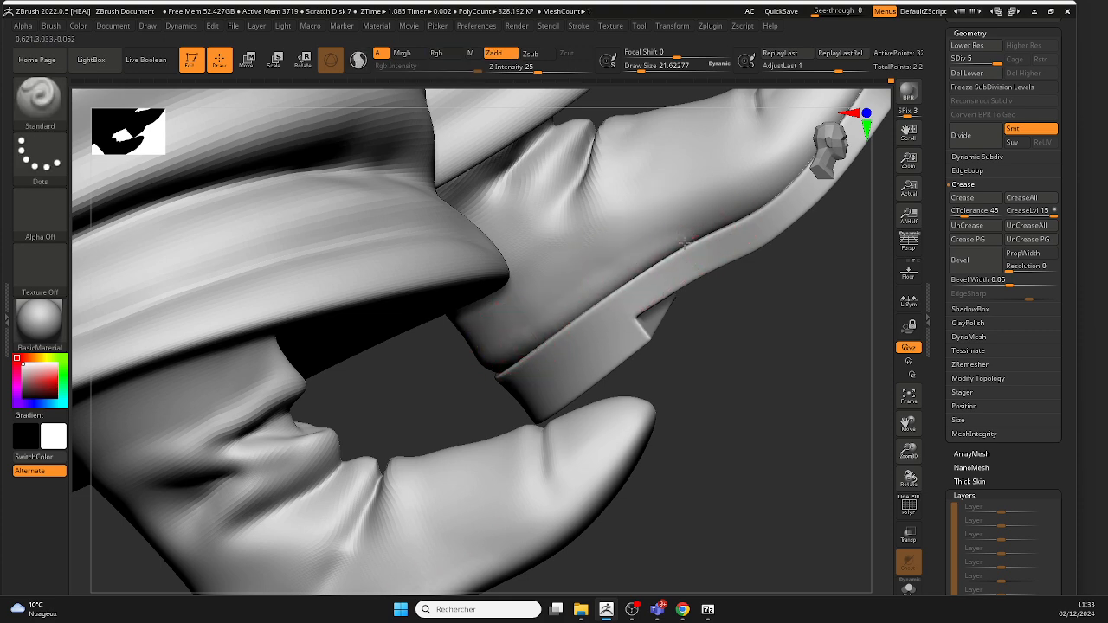
right_drag(455, 408, 544, 420)
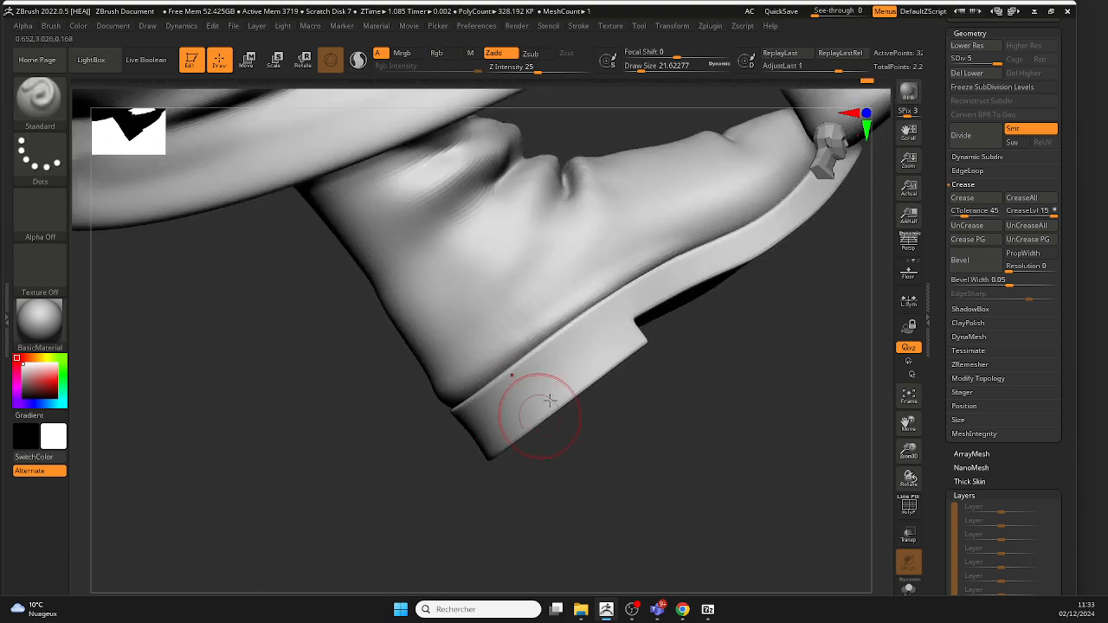
right_drag(705, 357, 660, 258)
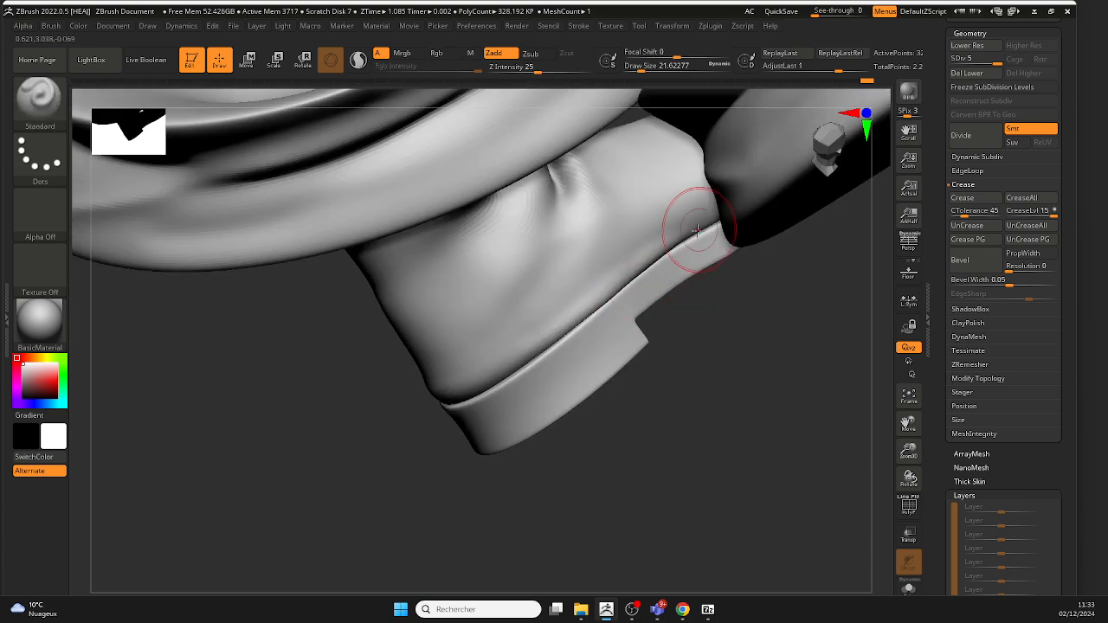
mouse_move(391, 410)
right_down()
mouse_move(424, 387)
mouse_move(577, 347)
right_up()
Step: Build up and smooth the boot's edge around the heel and along both sides at a draw size of about 37
key(shift)
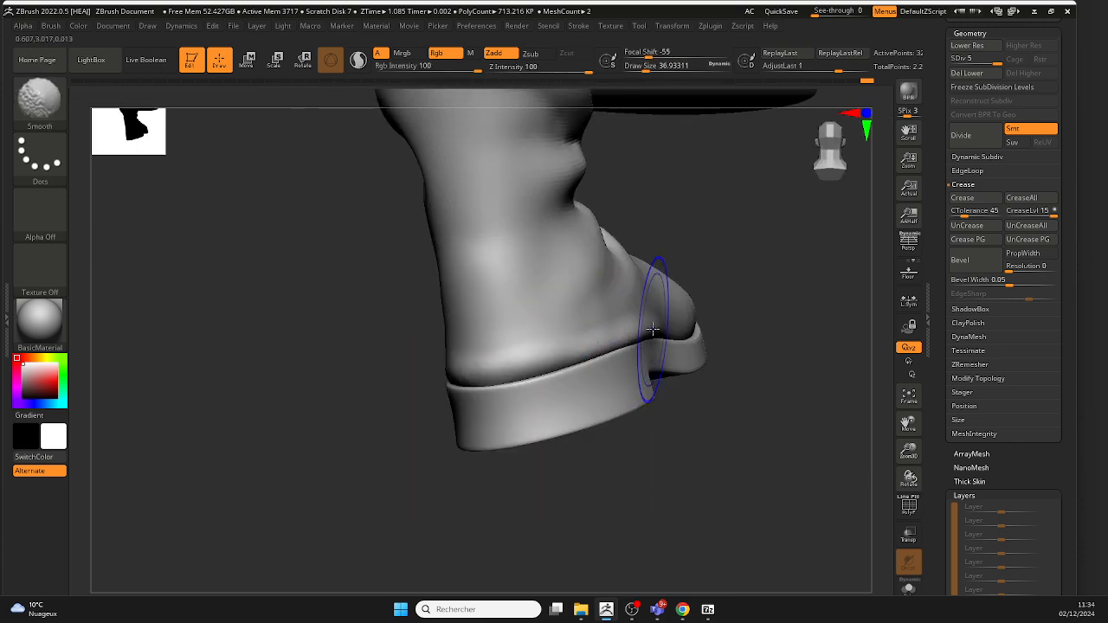
mouse_move(442, 392)
right_down()
mouse_move(608, 371)
mouse_move(485, 381)
mouse_move(558, 377)
mouse_move(655, 484)
mouse_move(521, 406)
mouse_move(672, 371)
mouse_move(673, 342)
right_up()
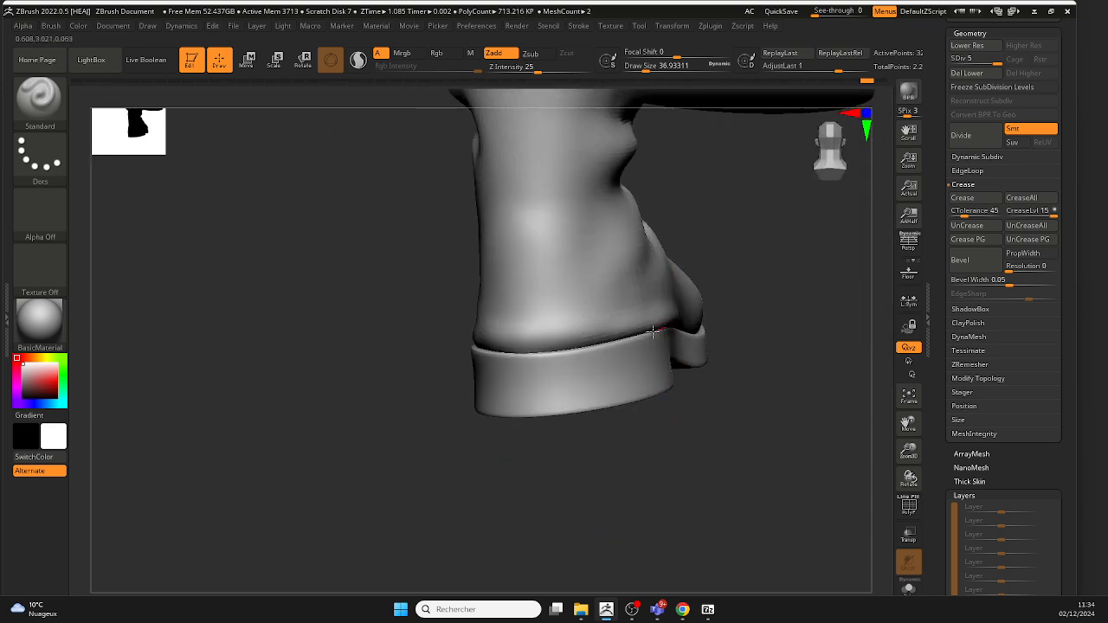
right_drag(488, 363, 731, 320)
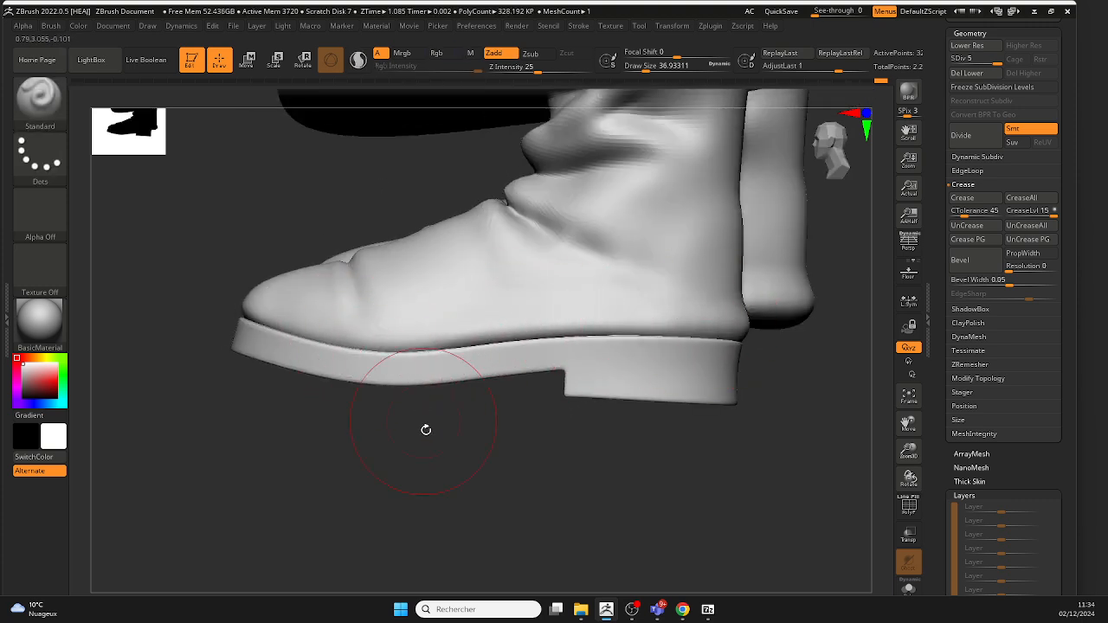
right_drag(425, 425, 438, 347)
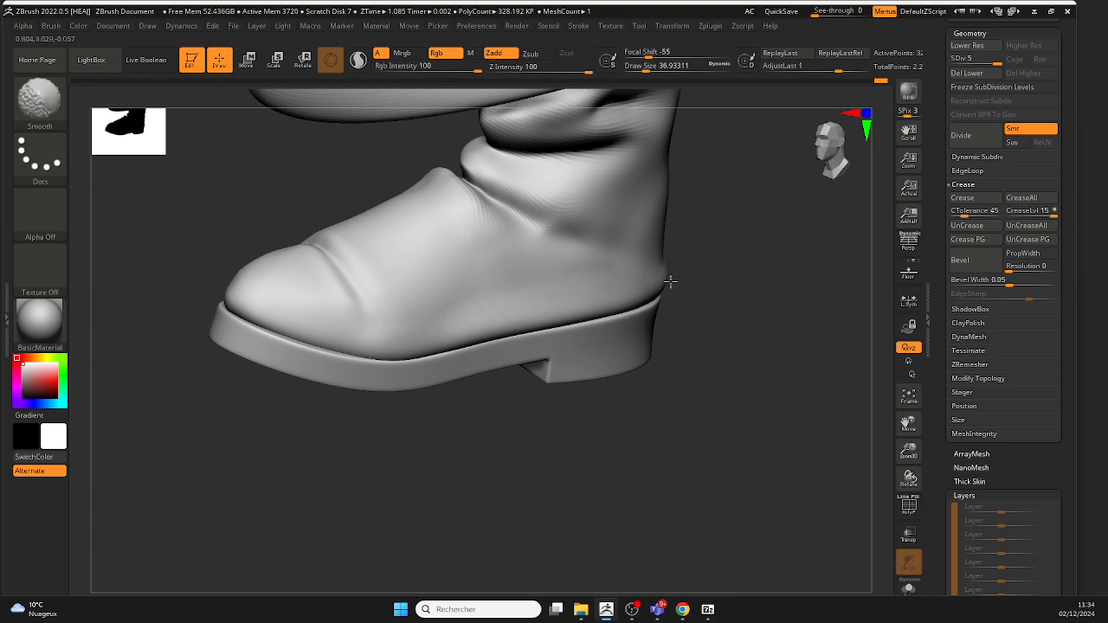
mouse_move(648, 288)
right_down()
mouse_move(734, 289)
mouse_move(586, 339)
right_up()
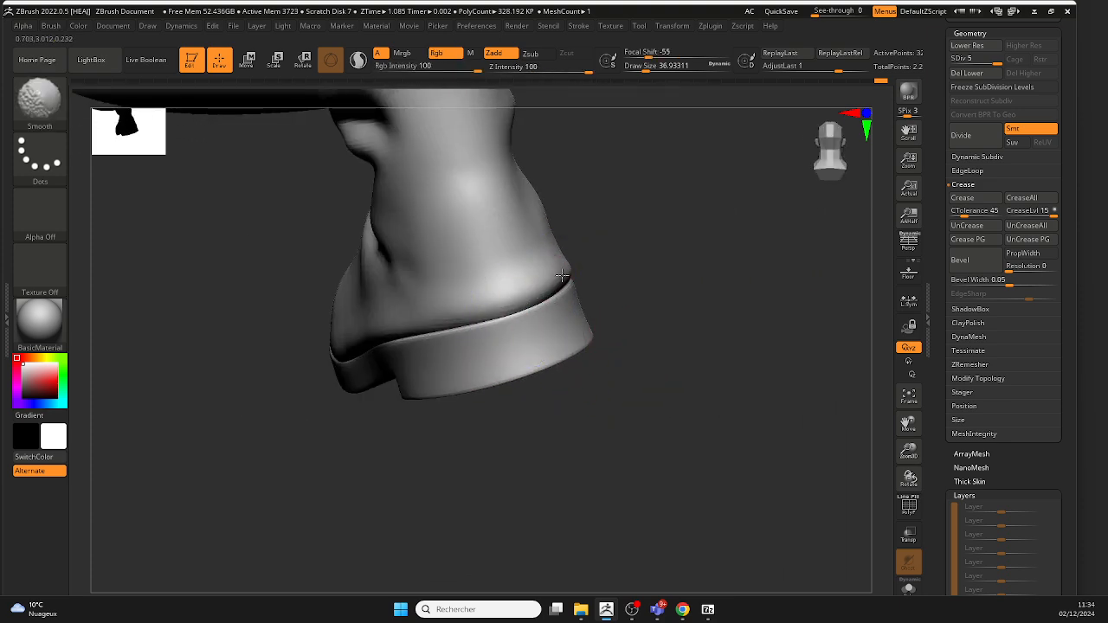
mouse_move(562, 273)
right_down()
mouse_move(598, 262)
mouse_move(491, 366)
mouse_move(531, 418)
mouse_move(471, 402)
right_up()
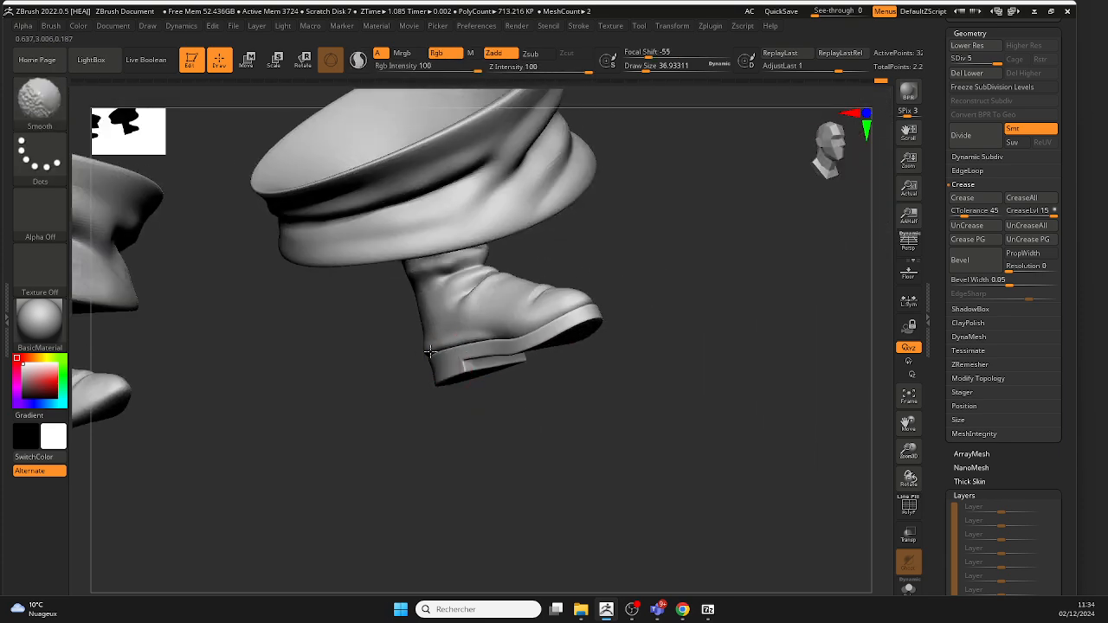
mouse_move(430, 346)
right_down()
mouse_move(522, 400)
mouse_move(549, 376)
mouse_move(440, 406)
mouse_move(423, 362)
mouse_move(560, 383)
mouse_move(516, 347)
mouse_move(574, 367)
mouse_move(598, 317)
mouse_move(486, 322)
mouse_move(431, 292)
right_up()
mouse_move(592, 308)
right_down()
mouse_move(425, 302)
mouse_move(566, 321)
mouse_move(505, 388)
mouse_move(487, 320)
mouse_move(539, 384)
mouse_move(507, 415)
mouse_move(473, 425)
mouse_move(450, 463)
mouse_move(511, 413)
mouse_move(562, 425)
mouse_move(564, 389)
right_up()
right_drag(489, 360, 532, 404)
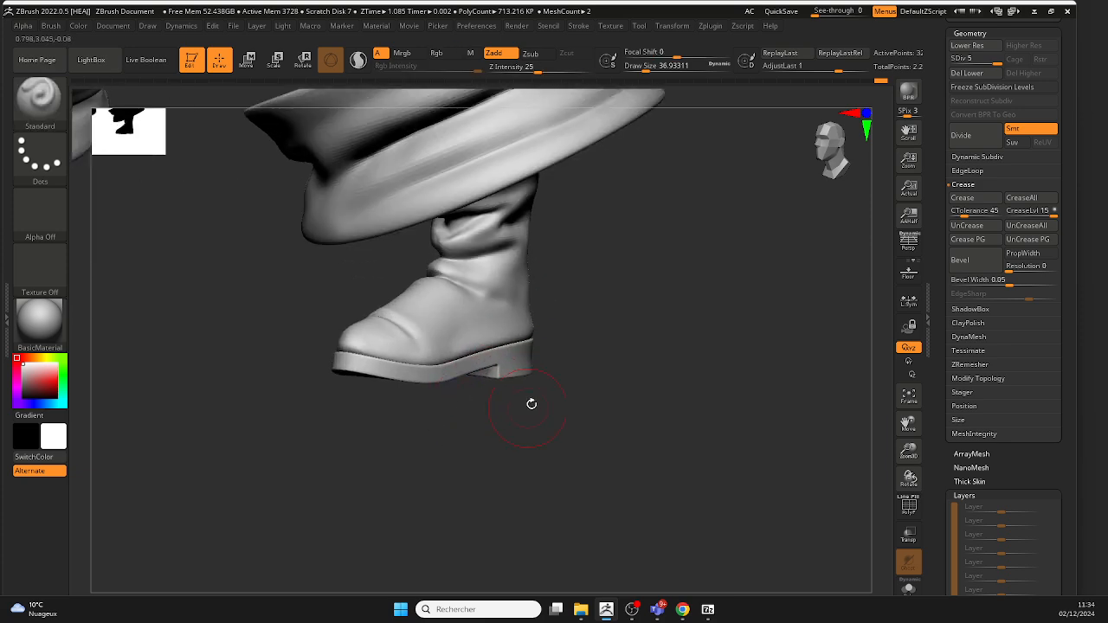
Step: Build up and smooth the boot's edge around the toe where it meets the sole
right_drag(504, 338, 582, 372)
alt+right_drag(498, 382, 500, 330)
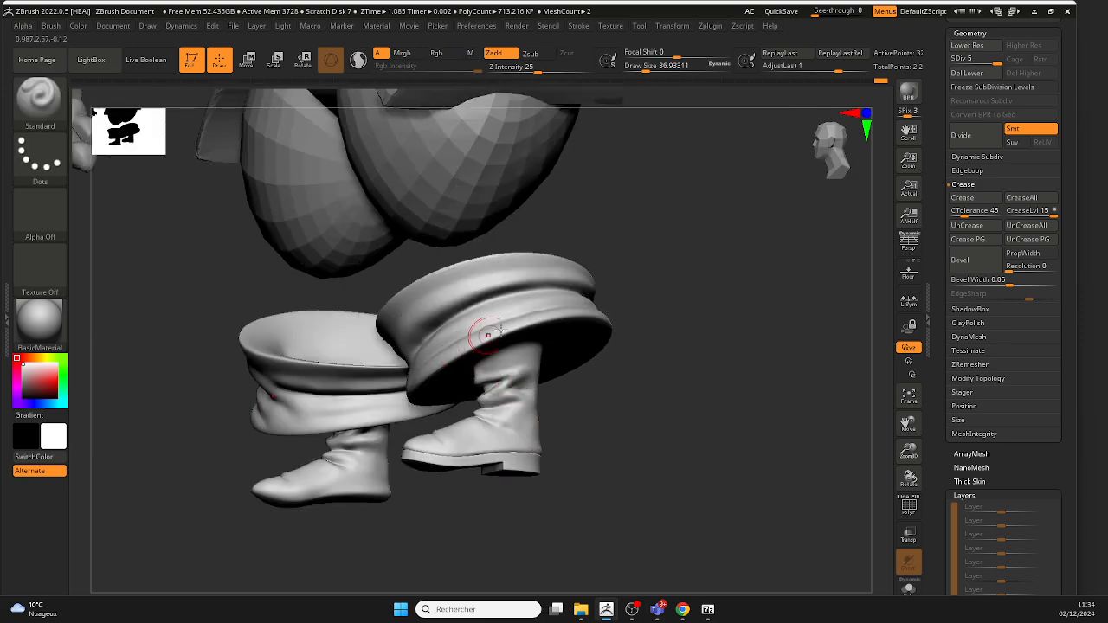
right_drag(596, 403, 617, 386)
mouse_move(616, 385)
right_down()
mouse_move(563, 417)
mouse_move(476, 413)
mouse_move(552, 420)
mouse_move(606, 445)
mouse_move(482, 364)
mouse_move(508, 377)
right_up()
key(shift)
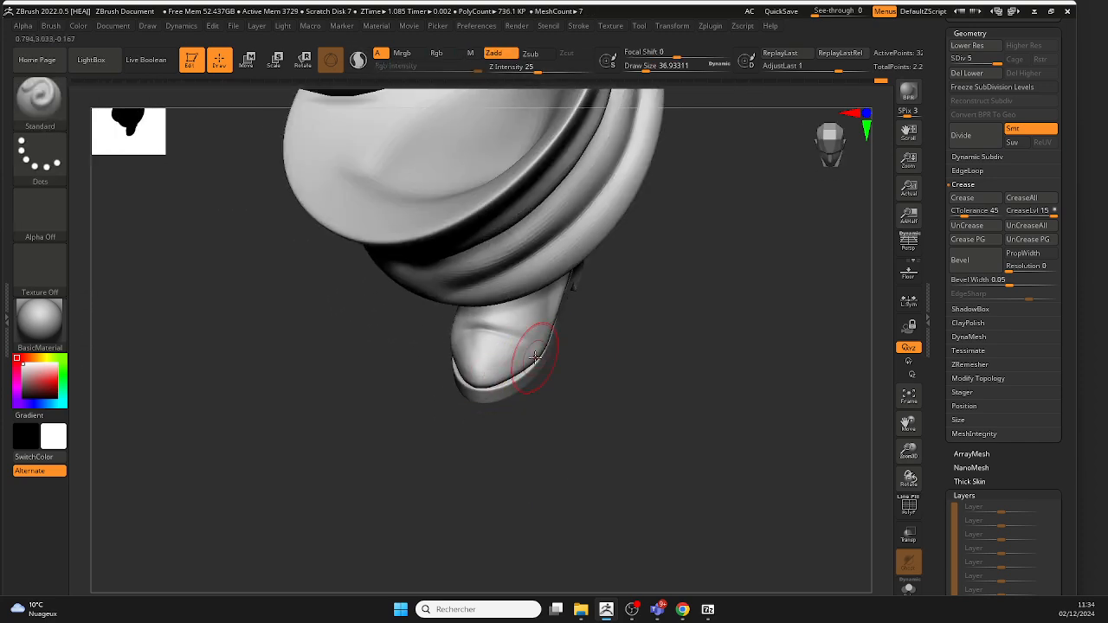
key(shift)
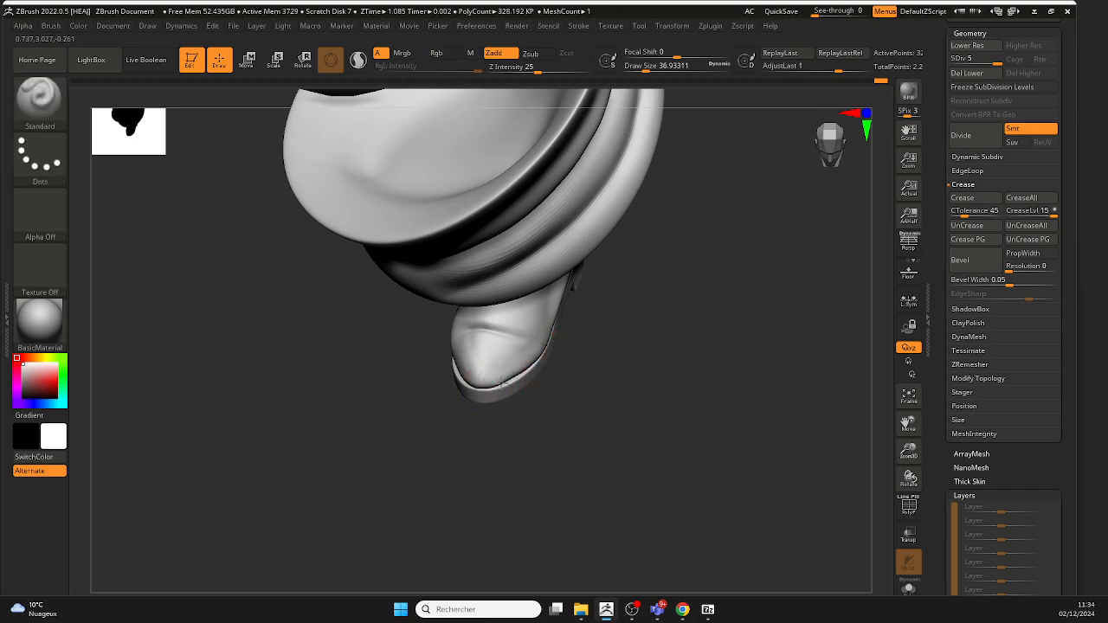
key(shift)
right_drag(566, 395, 489, 370)
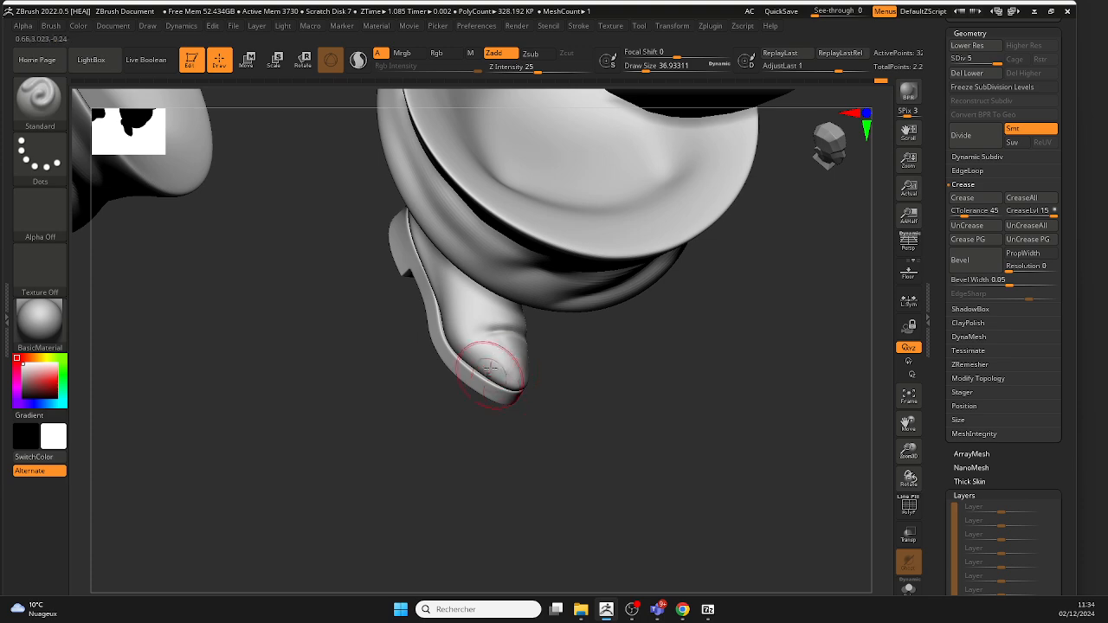
drag(494, 378, 443, 328)
Step: Lower the boot to subdivision level 4
right_drag(547, 406, 609, 447)
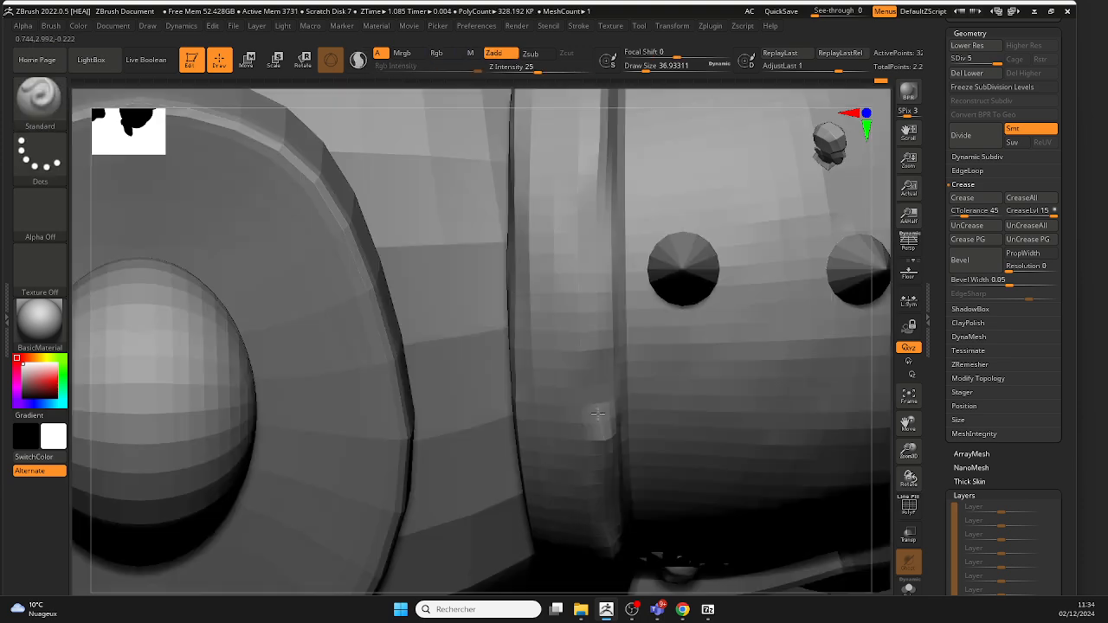
mouse_move(597, 511)
ctrl+right_down()
mouse_move(589, 470)
mouse_move(620, 416)
mouse_move(580, 500)
mouse_move(549, 453)
mouse_move(614, 455)
mouse_move(640, 329)
ctrl+right_up()
shift+drag(540, 428, 466, 400)
mouse_move(466, 400)
right_down()
mouse_move(549, 392)
mouse_move(482, 433)
mouse_move(695, 454)
right_up()
shift+drag(695, 454, 729, 439)
right_drag(625, 443, 529, 407)
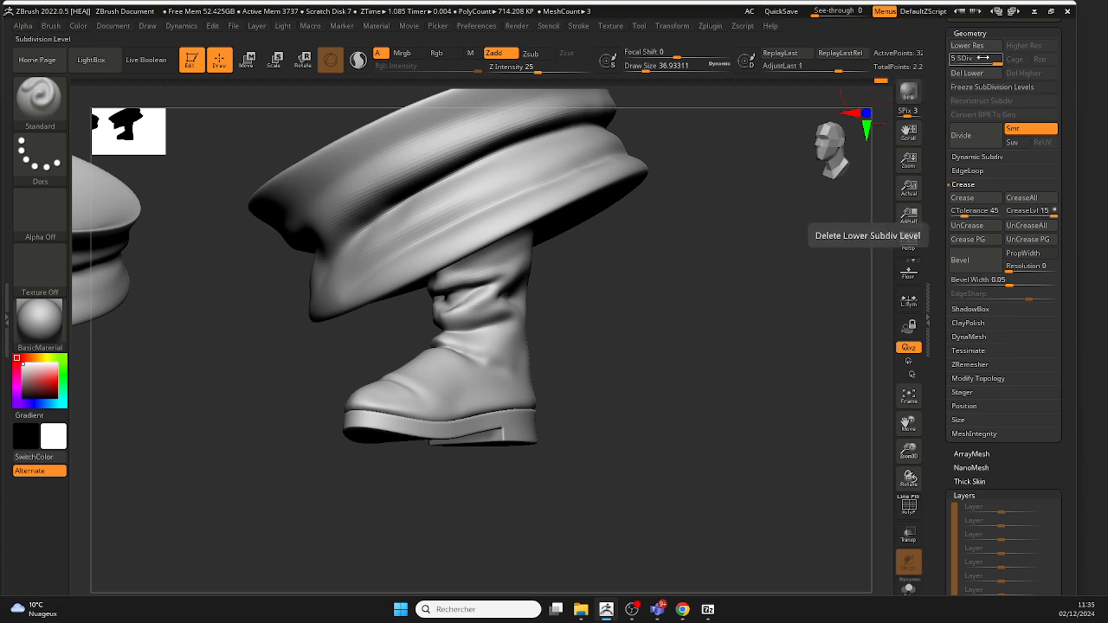
drag(990, 60, 979, 62)
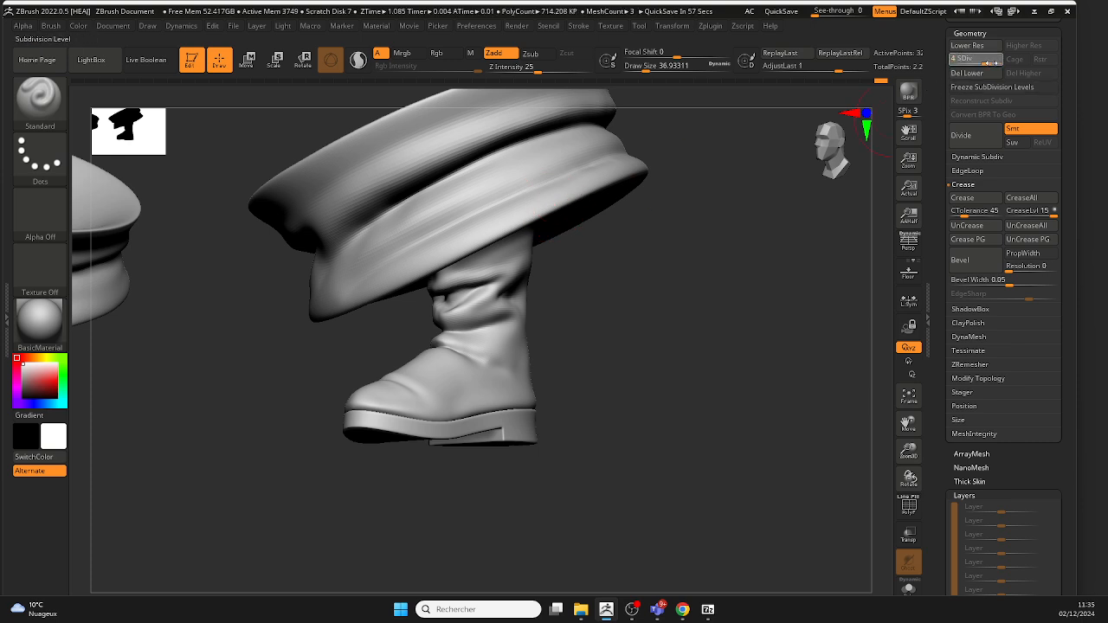
drag(991, 62, 998, 60)
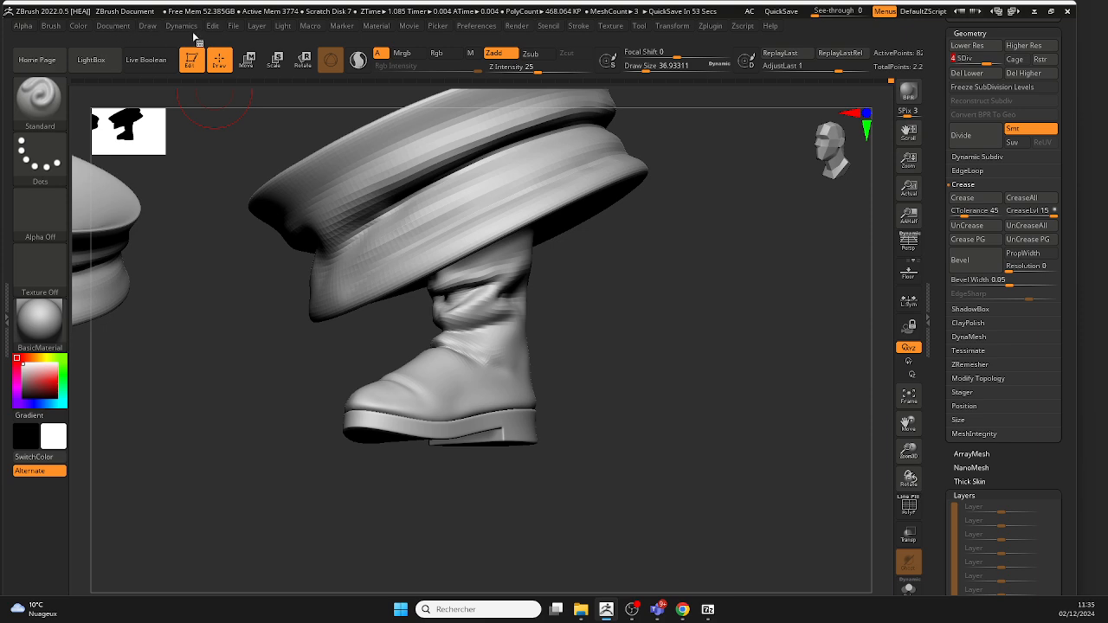
Step: Look over the dynamics settings, choose the ClothNudge brush and set its draw size to about 65
click(181, 26)
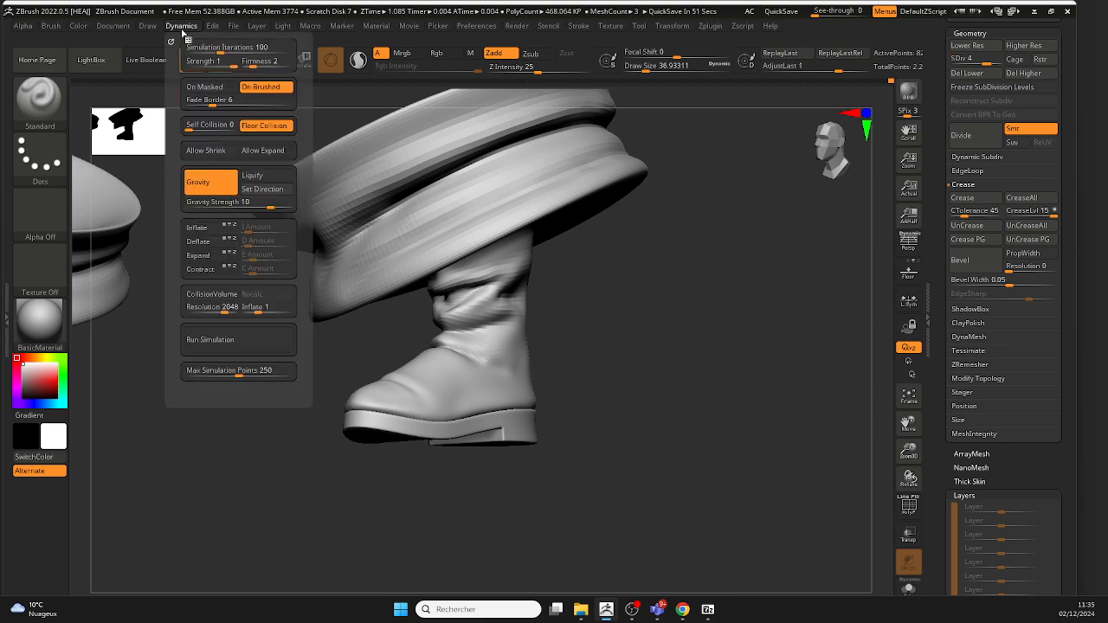
click(41, 100)
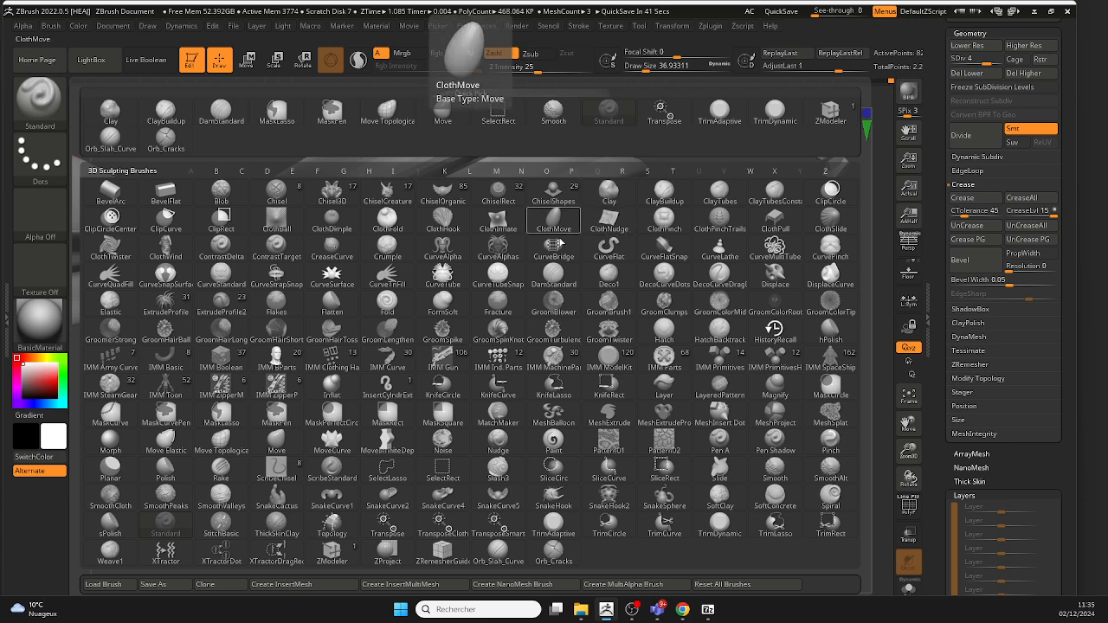
click(610, 223)
key(space)
drag(464, 344, 470, 345)
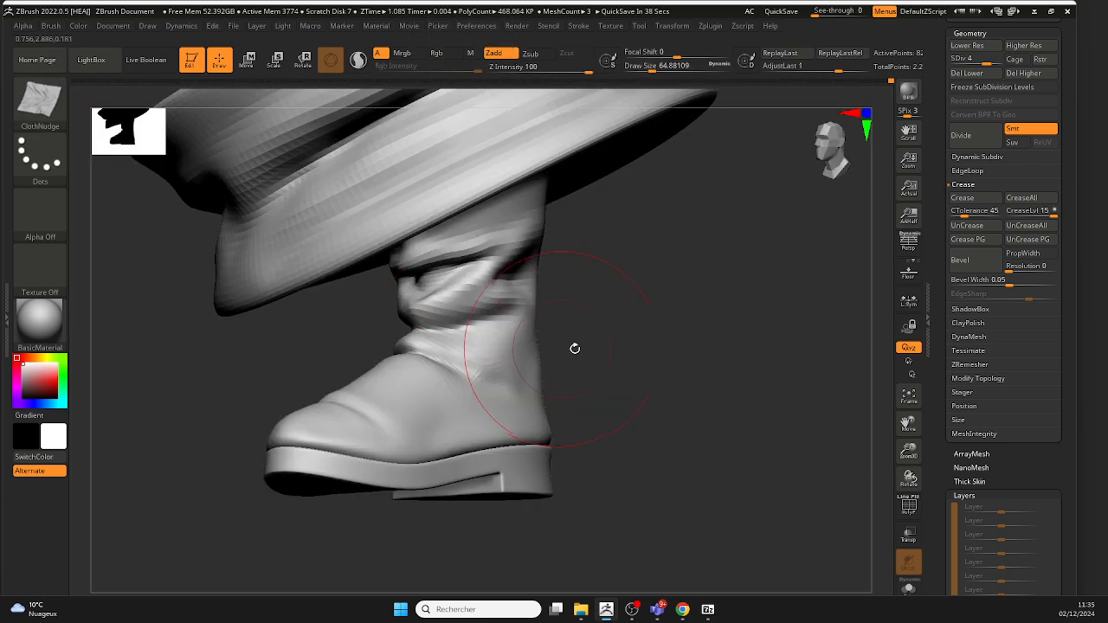
Step: Try nudging the boot's ankle folds with the ClothNudge brush at a draw size of about 83
drag(574, 347, 580, 227)
key(space)
mouse_move(489, 259)
mouse_down()
mouse_move(492, 237)
mouse_move(491, 290)
mouse_up()
key(ctrl+z)
drag(487, 341, 462, 377)
key(ctrl+z)
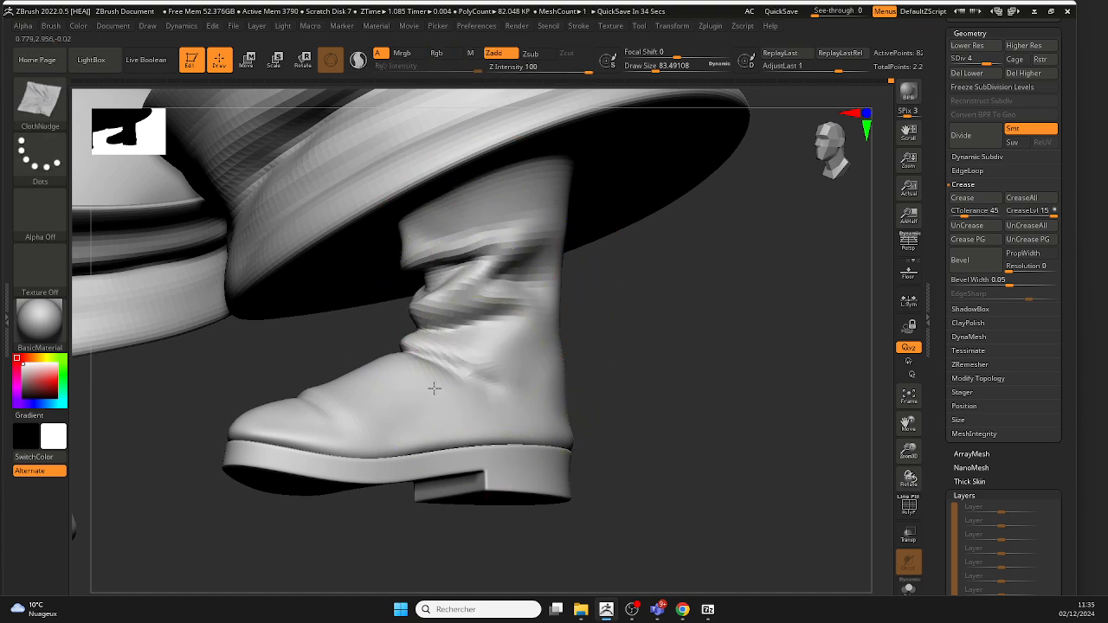
mouse_move(598, 355)
mouse_down()
mouse_move(648, 341)
mouse_move(564, 361)
mouse_move(511, 358)
mouse_up()
key(ctrl+z)
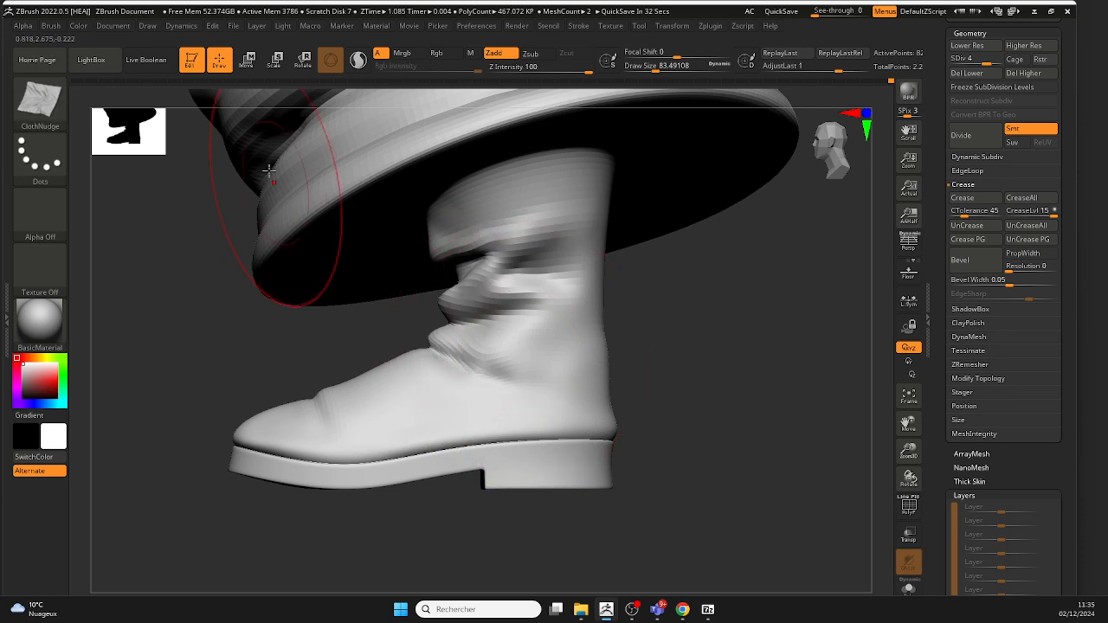
Step: Enlarge the ClothNudge brush to a draw size of about 116 and reshape the folds around the boot's ankle
click(183, 30)
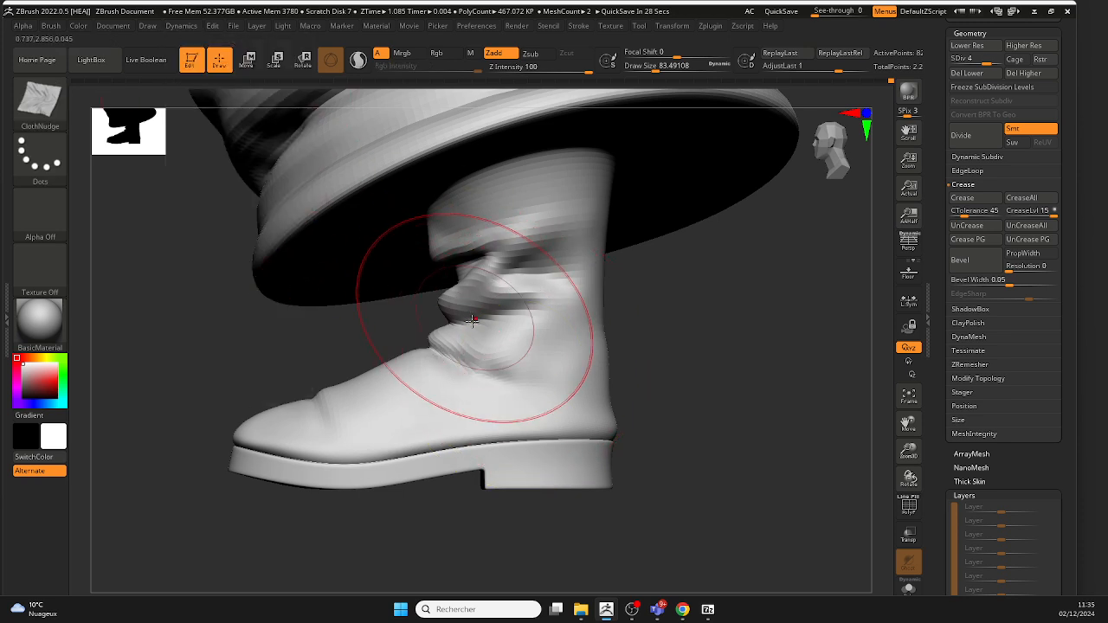
key(space)
drag(450, 338, 490, 257)
drag(646, 294, 502, 338)
drag(491, 286, 463, 218)
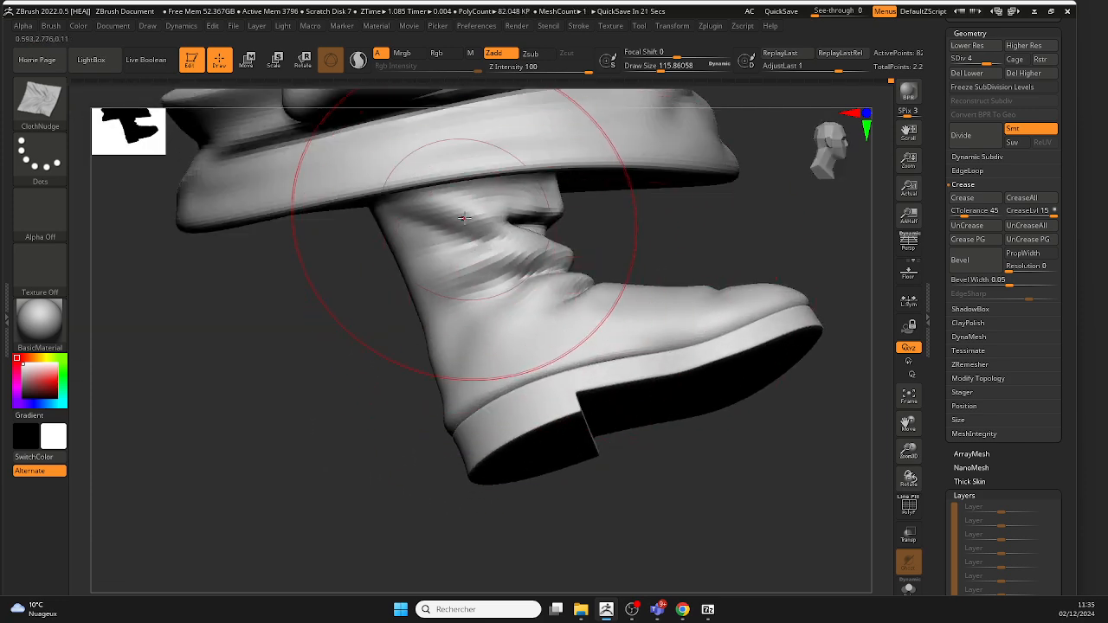
mouse_move(770, 275)
mouse_down()
mouse_move(722, 293)
mouse_move(571, 304)
mouse_up()
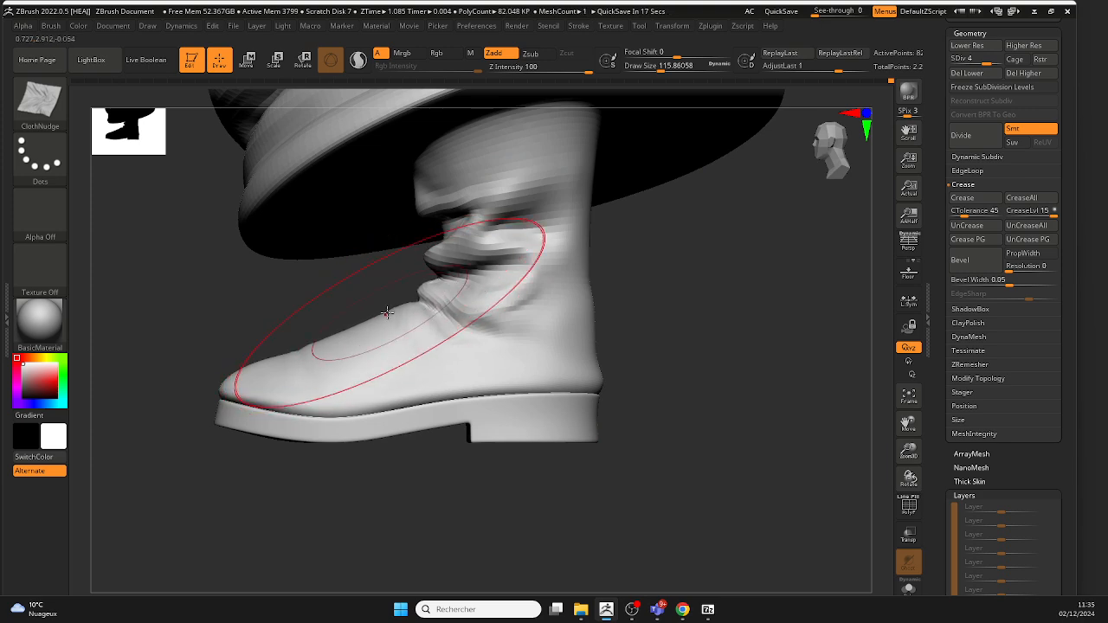
Step: Reduce the ClothNudge draw size to about 62 and soften the folds and instep of the boot
mouse_move(353, 291)
mouse_down()
mouse_move(395, 323)
mouse_move(363, 329)
mouse_up()
key(space)
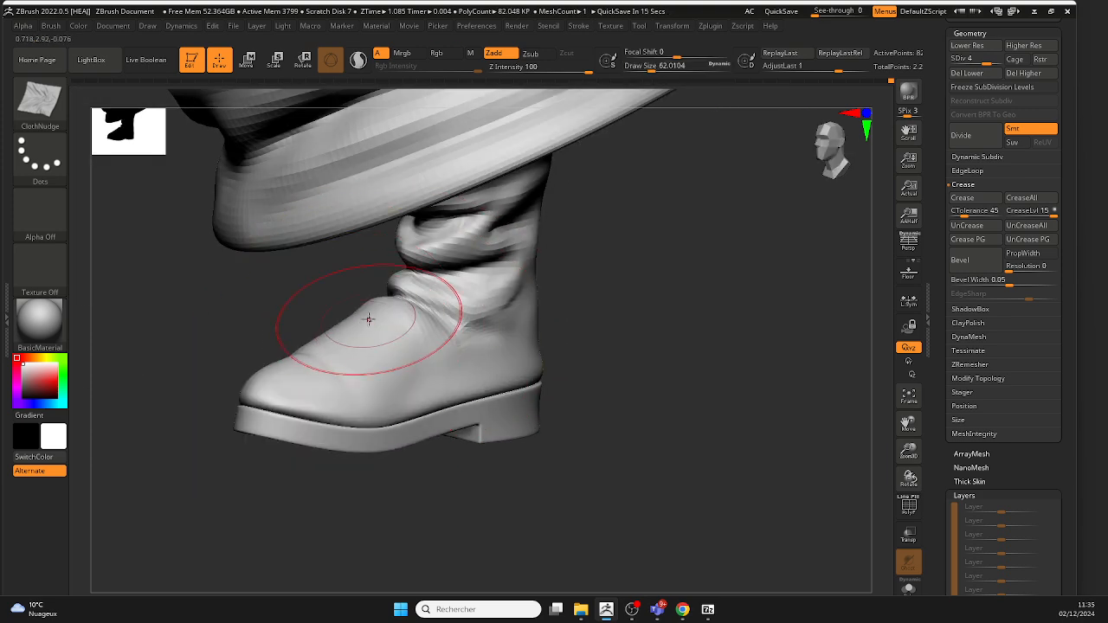
drag(562, 295, 491, 328)
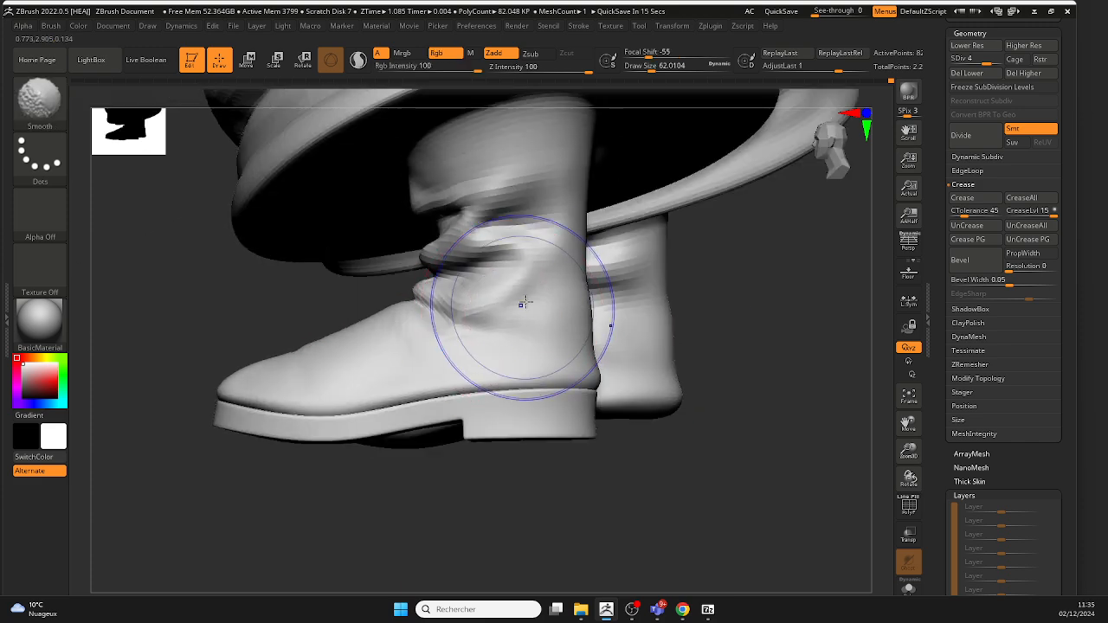
mouse_move(749, 275)
mouse_down()
mouse_move(637, 286)
mouse_move(432, 253)
mouse_move(698, 215)
mouse_move(754, 245)
mouse_move(595, 226)
mouse_up()
drag(735, 208, 576, 277)
drag(519, 238, 532, 291)
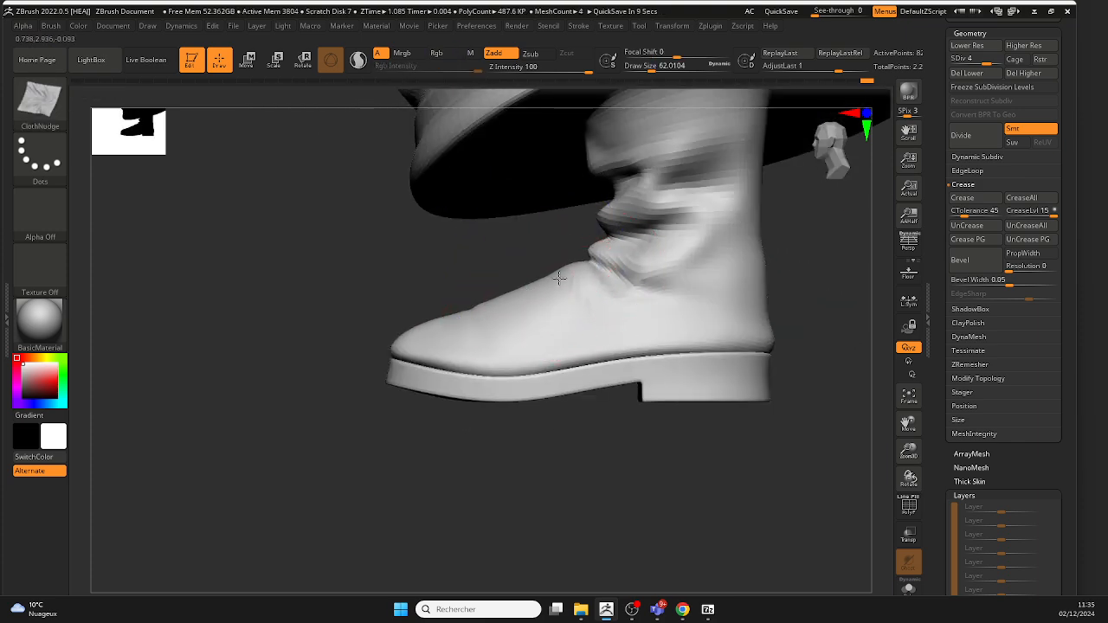
drag(500, 258, 550, 291)
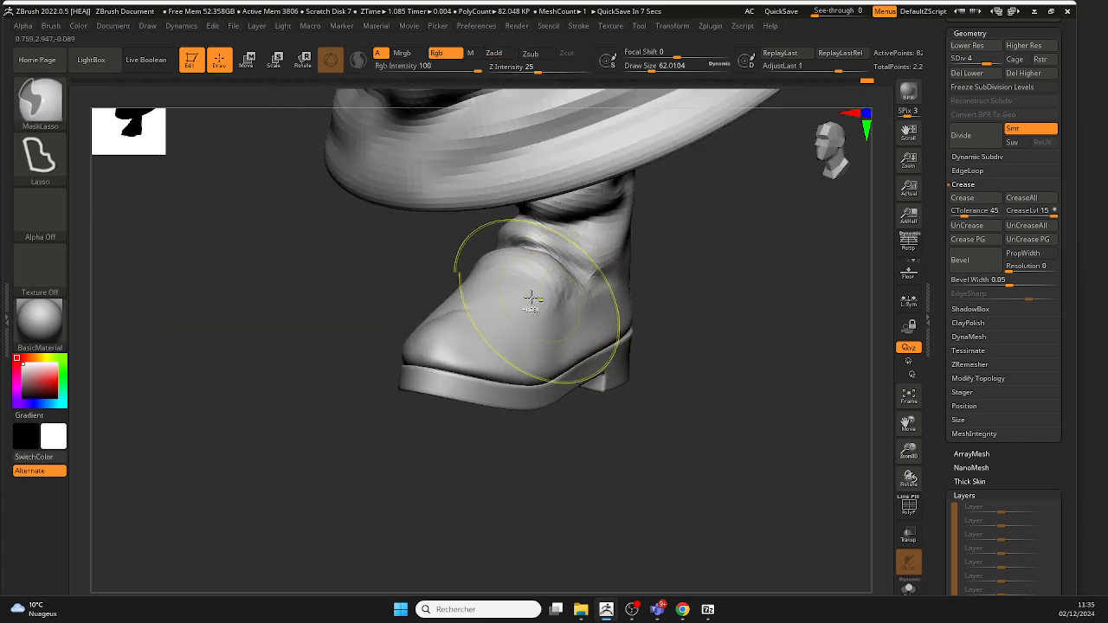
drag(733, 325, 606, 319)
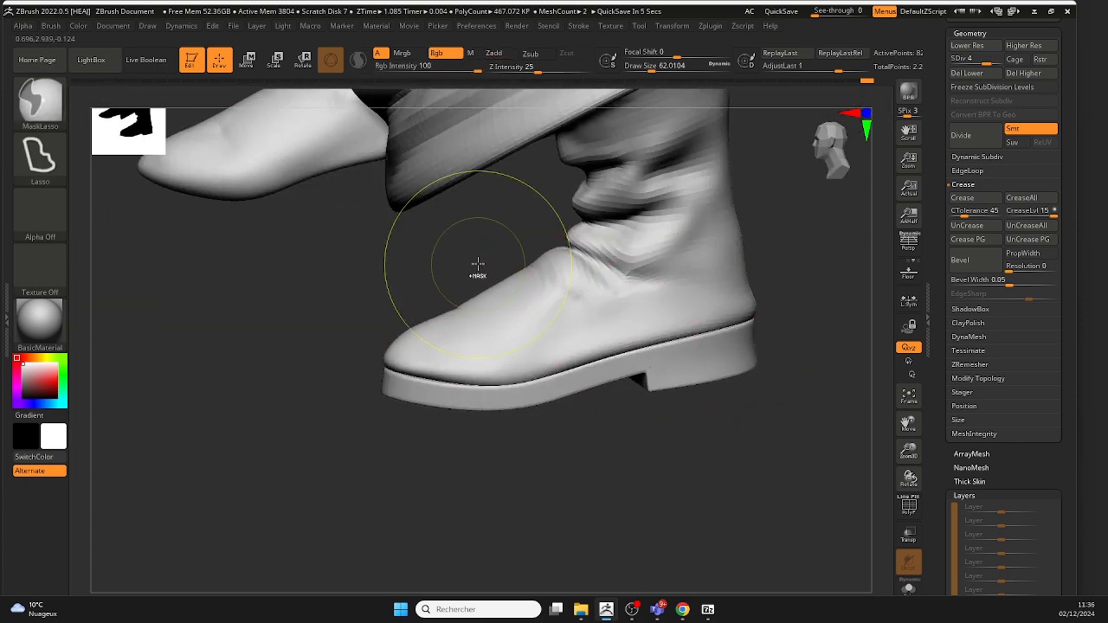
drag(477, 270, 415, 282)
mouse_move(487, 246)
shift+mouse_down()
mouse_move(448, 299)
mouse_move(442, 284)
shift+mouse_up()
Step: Choose the Move brush, set its draw size to about 101 and adjust the boot's instep
click(59, 118)
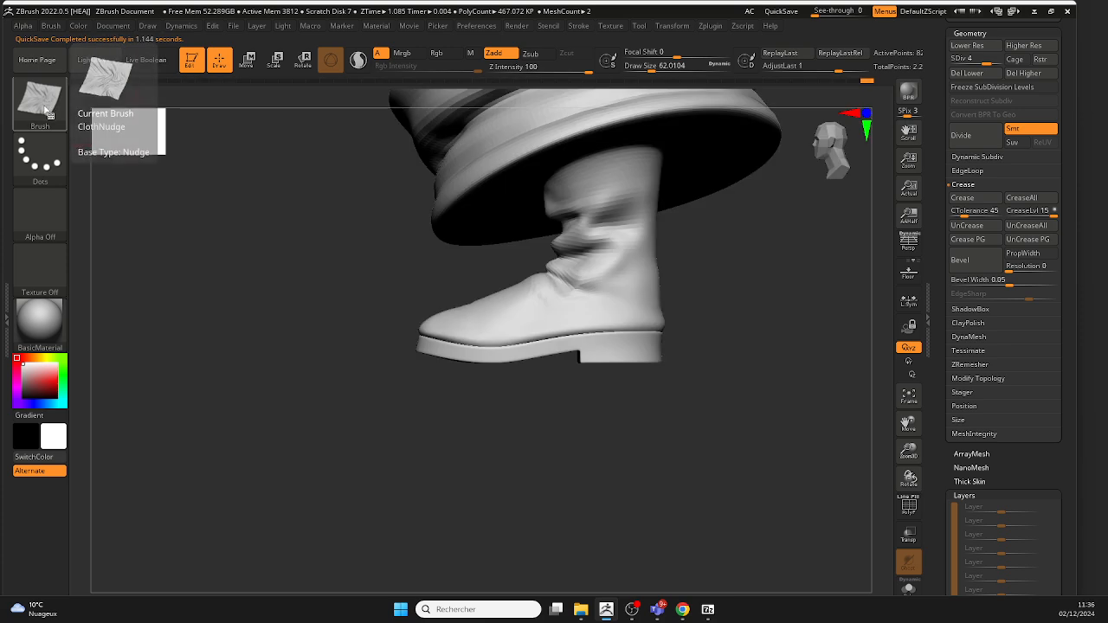
click(45, 108)
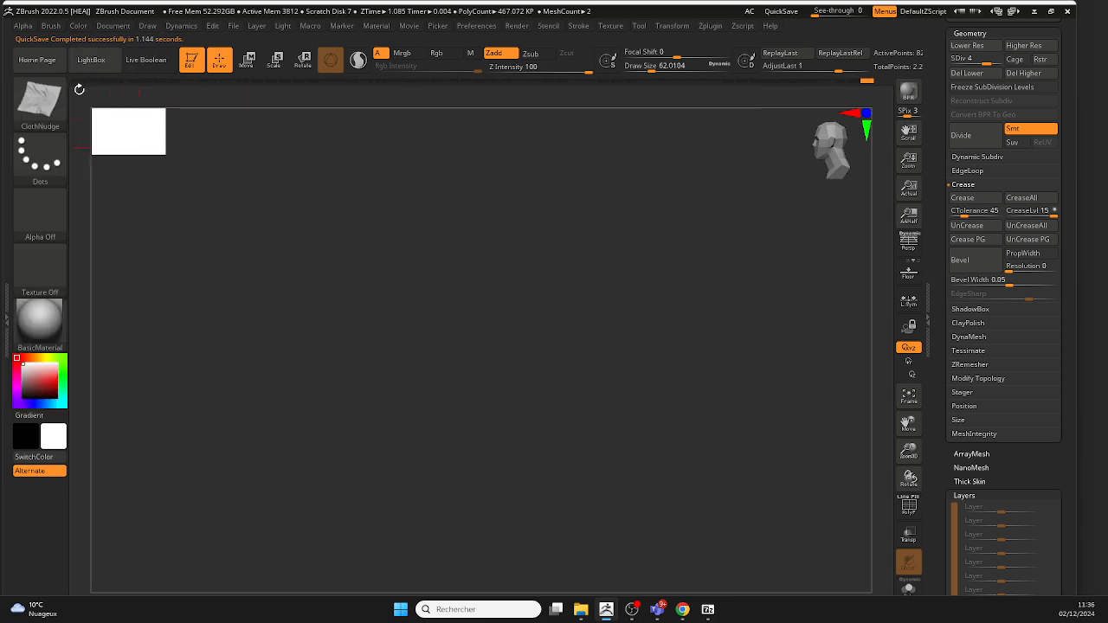
click(46, 104)
key(m)
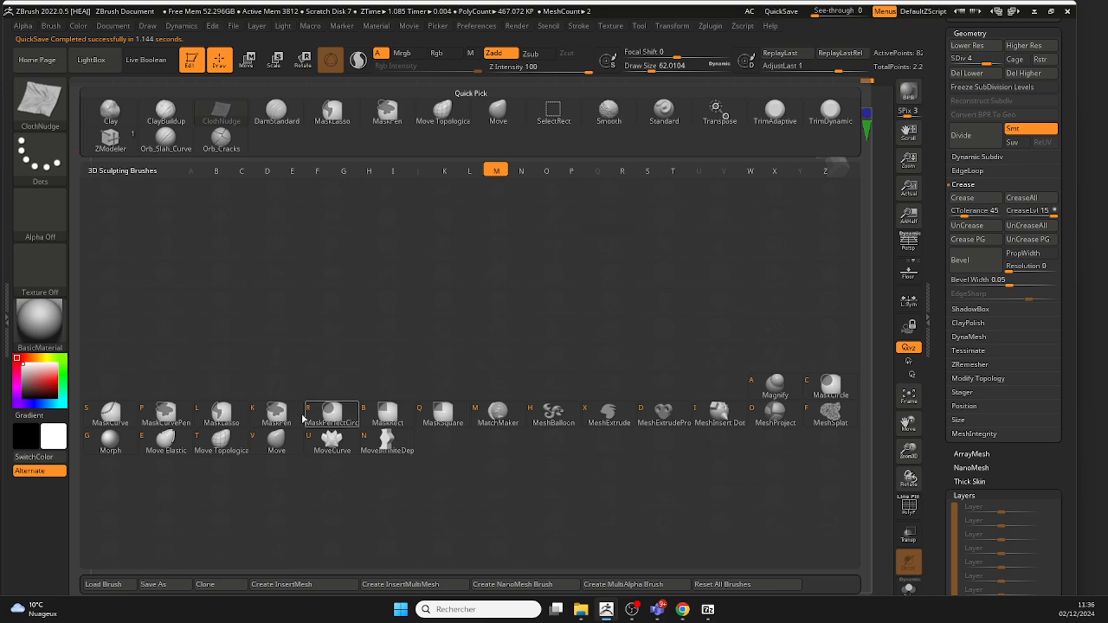
key(v)
drag(395, 270, 416, 292)
key(space)
drag(495, 299, 506, 300)
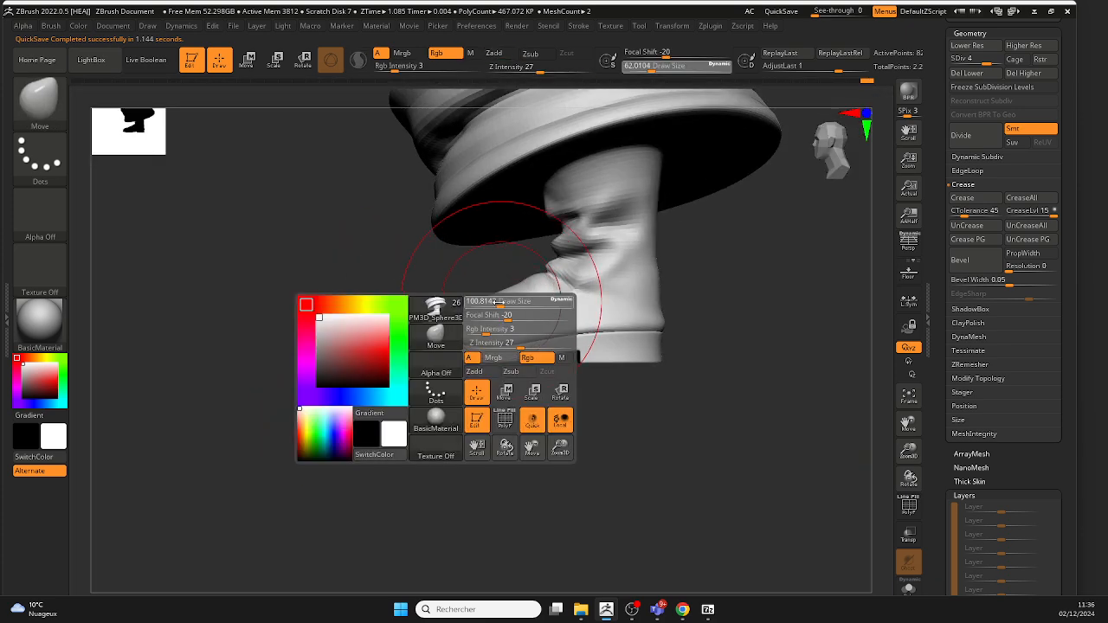
mouse_move(433, 290)
mouse_down()
mouse_move(476, 296)
mouse_move(435, 294)
mouse_up()
mouse_move(512, 447)
shift+mouse_down()
mouse_move(594, 448)
mouse_move(306, 295)
mouse_move(698, 343)
mouse_move(428, 307)
mouse_move(555, 324)
shift+mouse_up()
Step: Reduce the Move brush to a draw size of about 71 and lift the boot's toe off the sole
key(space)
mouse_move(404, 328)
mouse_down()
mouse_move(356, 320)
mouse_move(366, 336)
mouse_up()
mouse_move(463, 339)
mouse_down()
mouse_move(356, 338)
mouse_move(381, 338)
mouse_up()
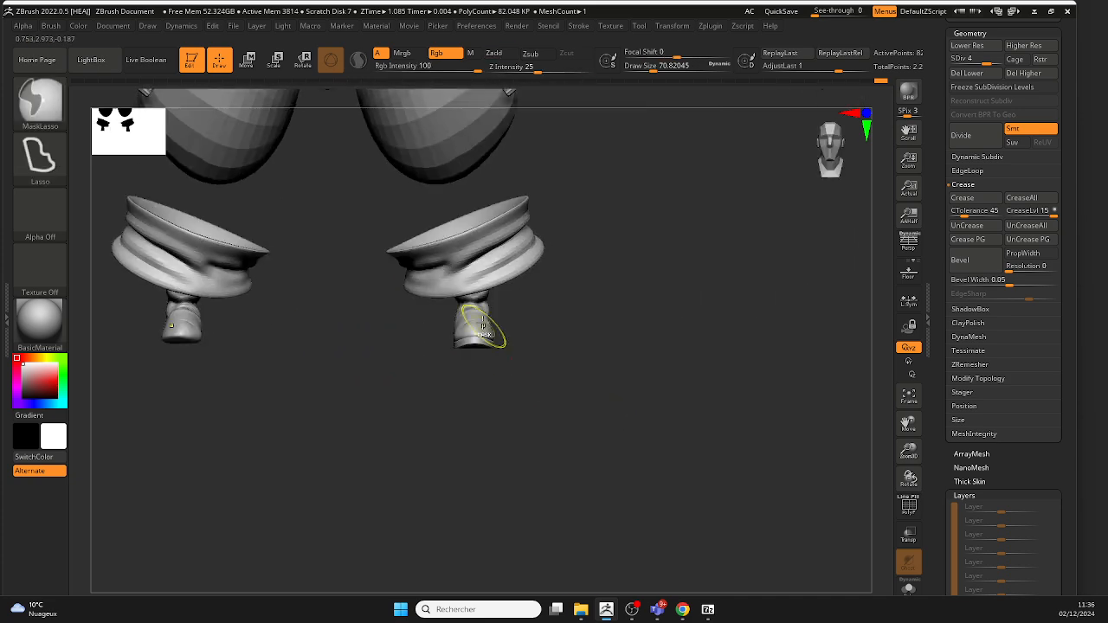
shift+drag(463, 317, 465, 328)
drag(551, 354, 476, 356)
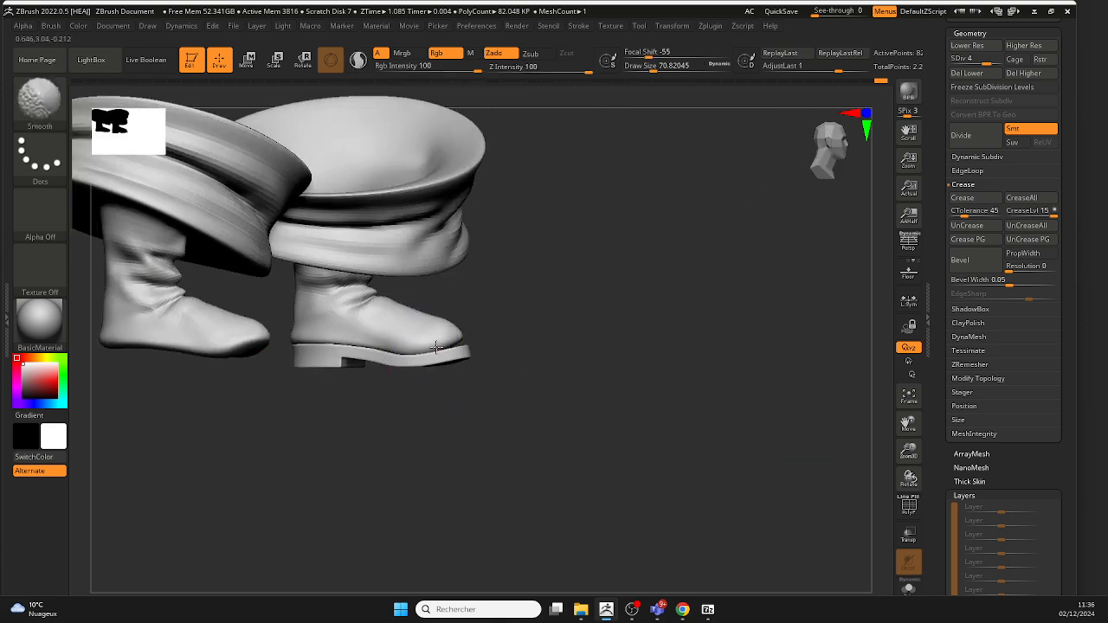
shift+drag(436, 347, 441, 343)
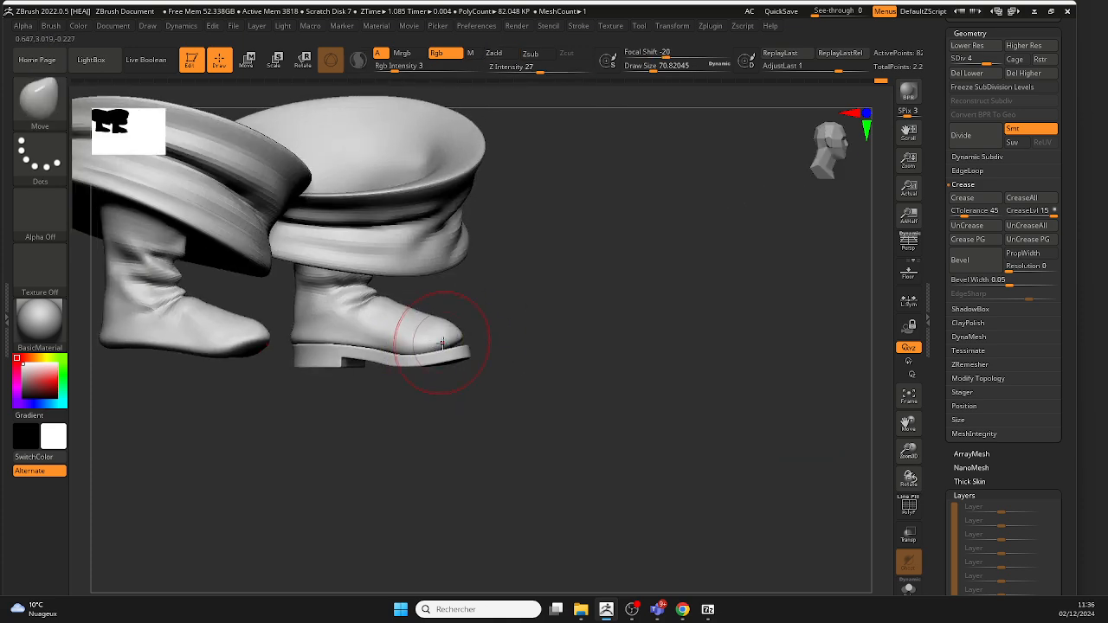
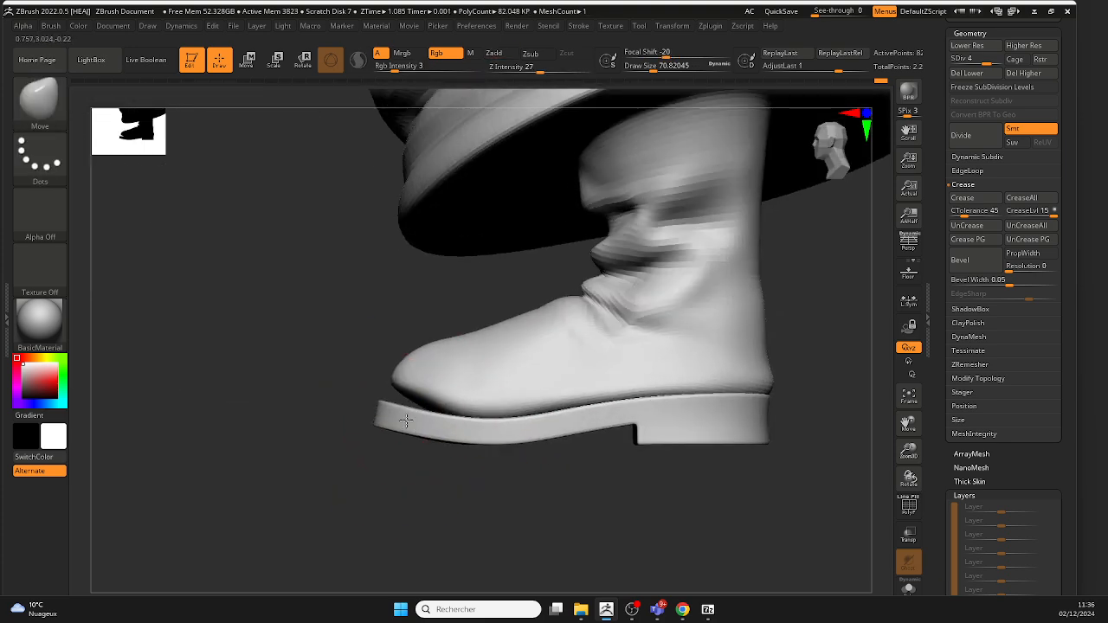
Step: Select the sole, lower it to subdivision level 1 and bend its toe upward using the Move brush at a draw size of about 132
alt+click(405, 419)
drag(985, 64, 953, 63)
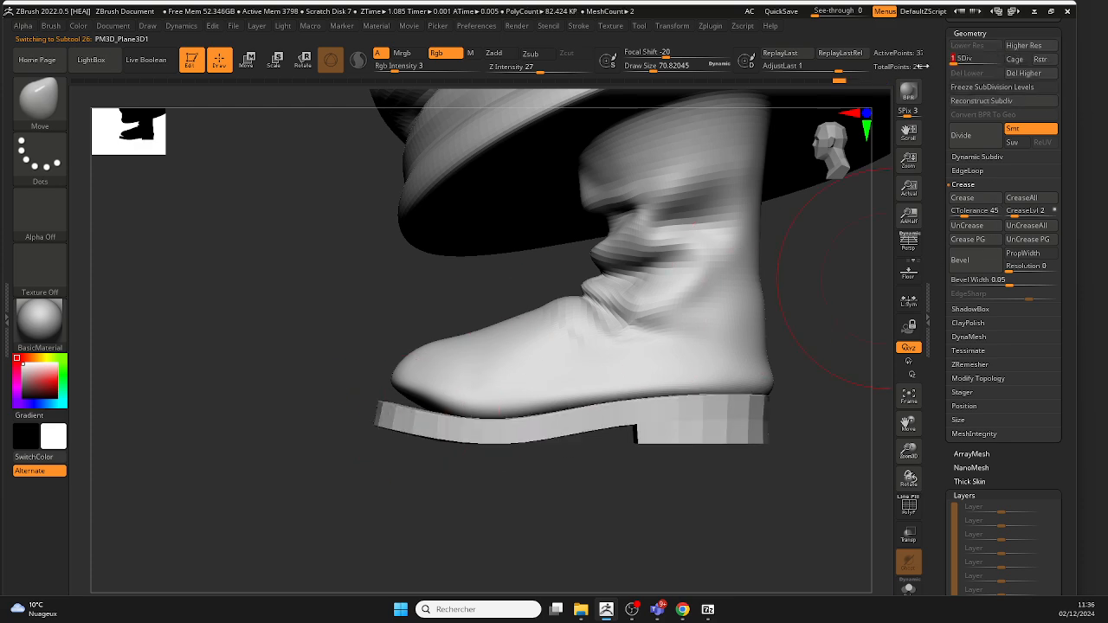
drag(349, 352, 348, 372)
key(space)
drag(348, 372, 385, 396)
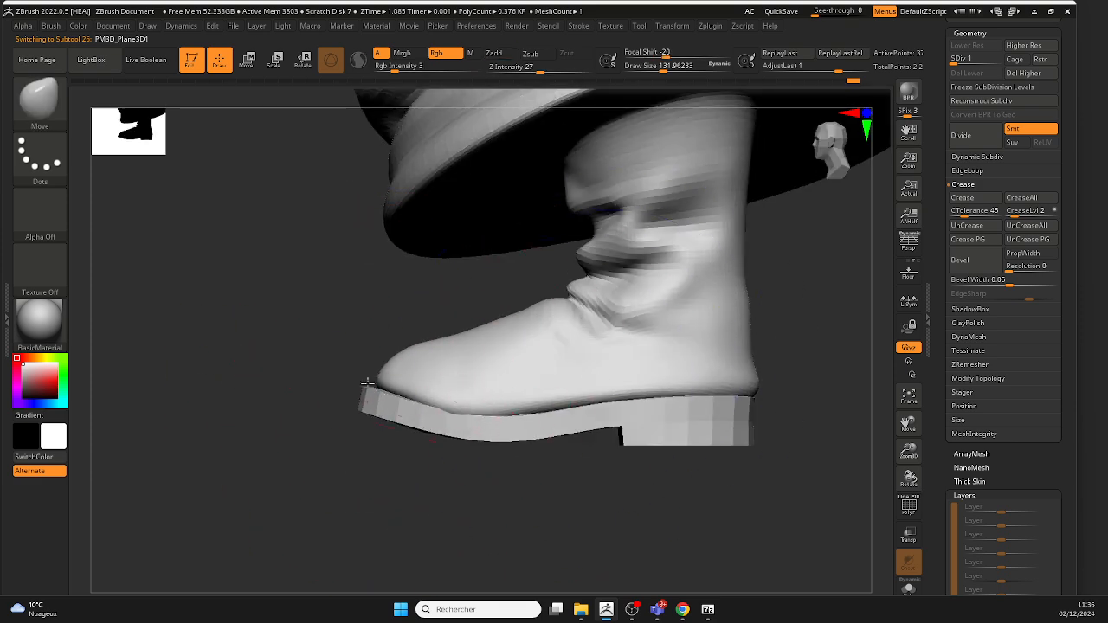
drag(450, 425, 456, 435)
mouse_move(316, 427)
mouse_down()
mouse_move(374, 423)
mouse_move(432, 445)
mouse_up()
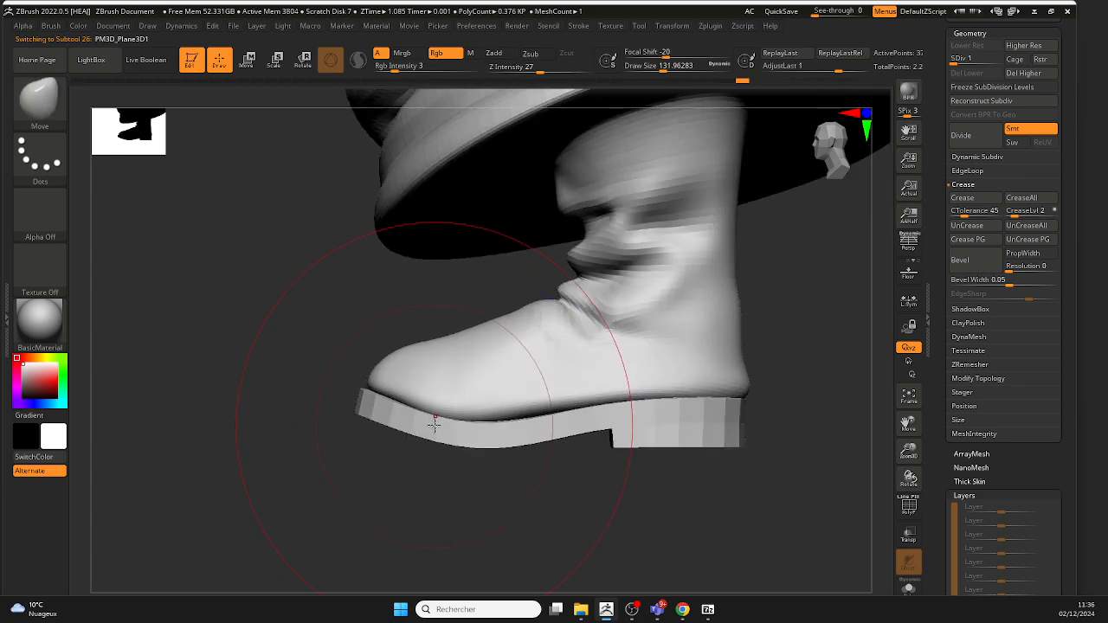
mouse_move(352, 386)
mouse_down()
mouse_move(413, 390)
mouse_move(329, 419)
mouse_up()
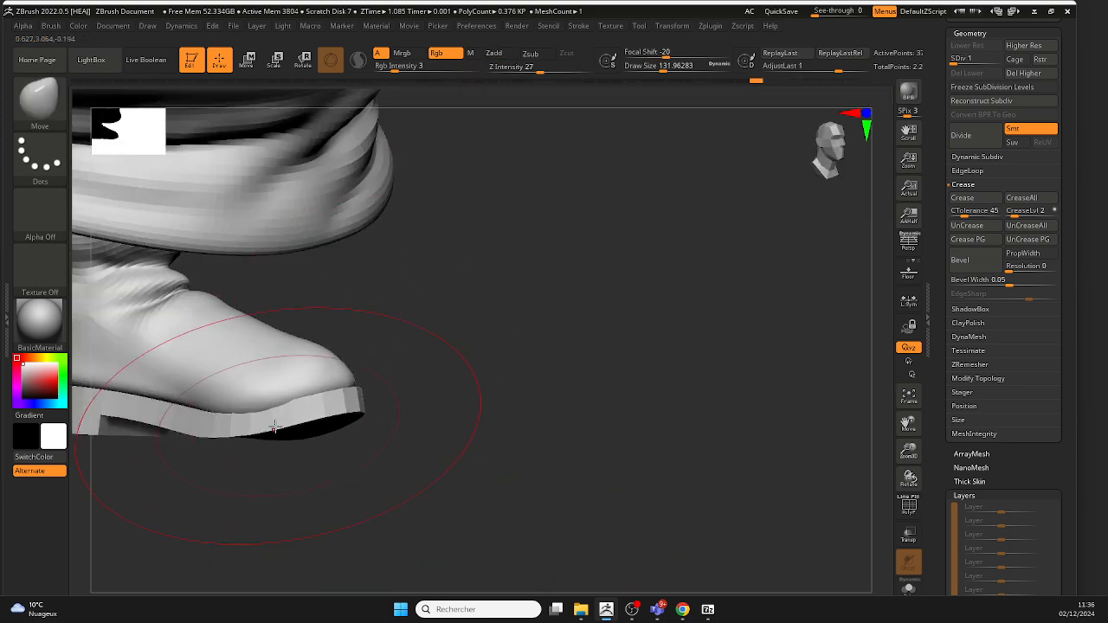
Step: Refine the front curve of the sole around the boot's toe, reducing the Move brush's draw size to about 90
right_drag(352, 387, 321, 390)
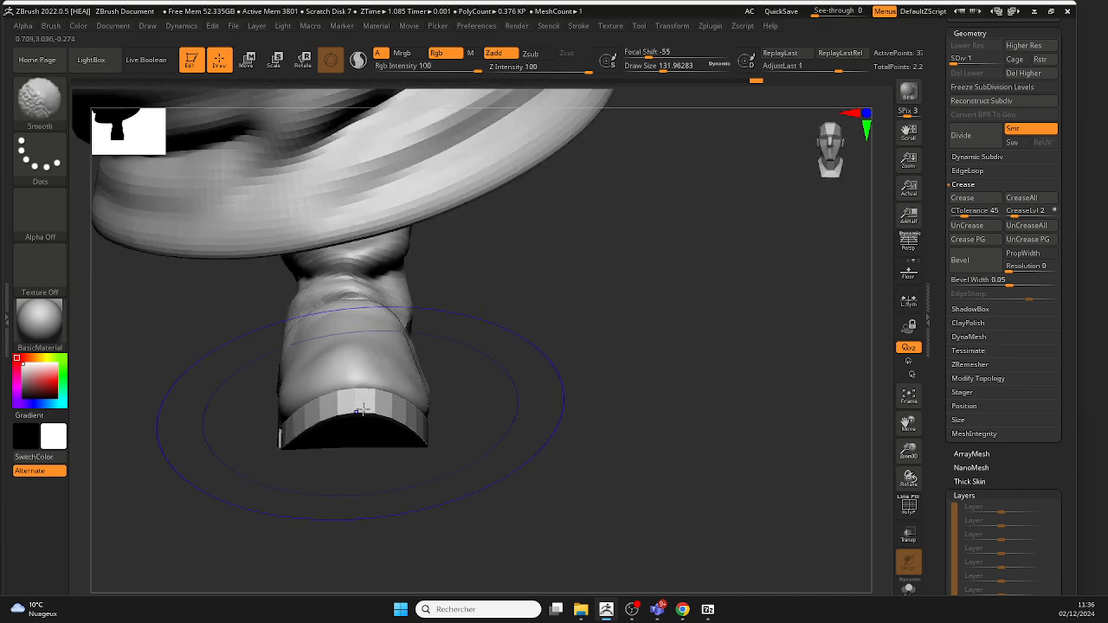
right_drag(482, 396, 411, 433)
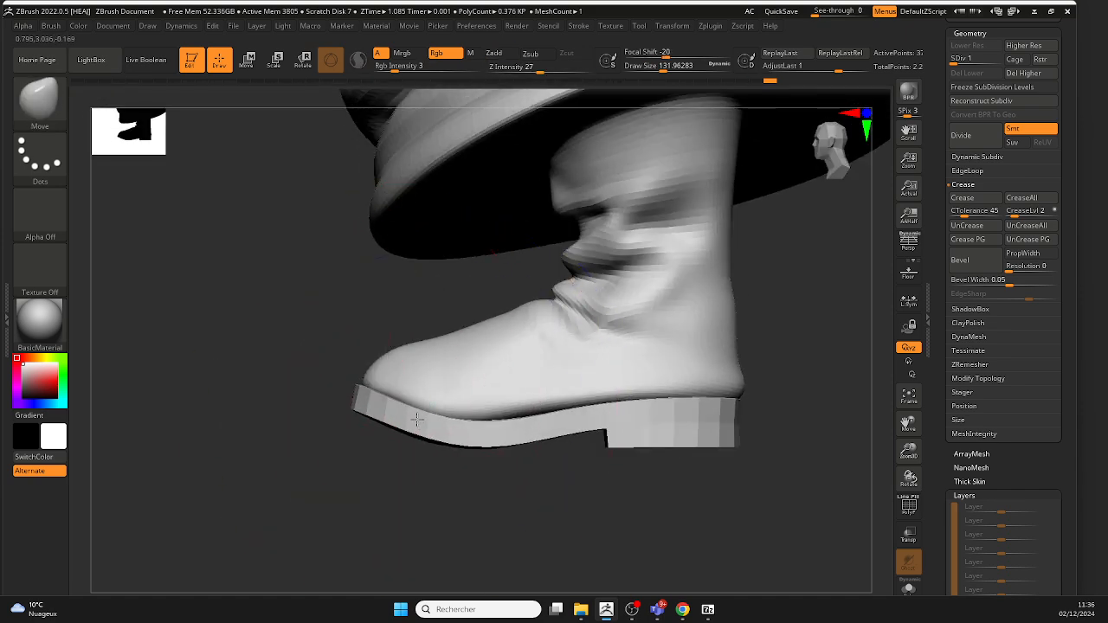
right_drag(370, 393, 414, 434)
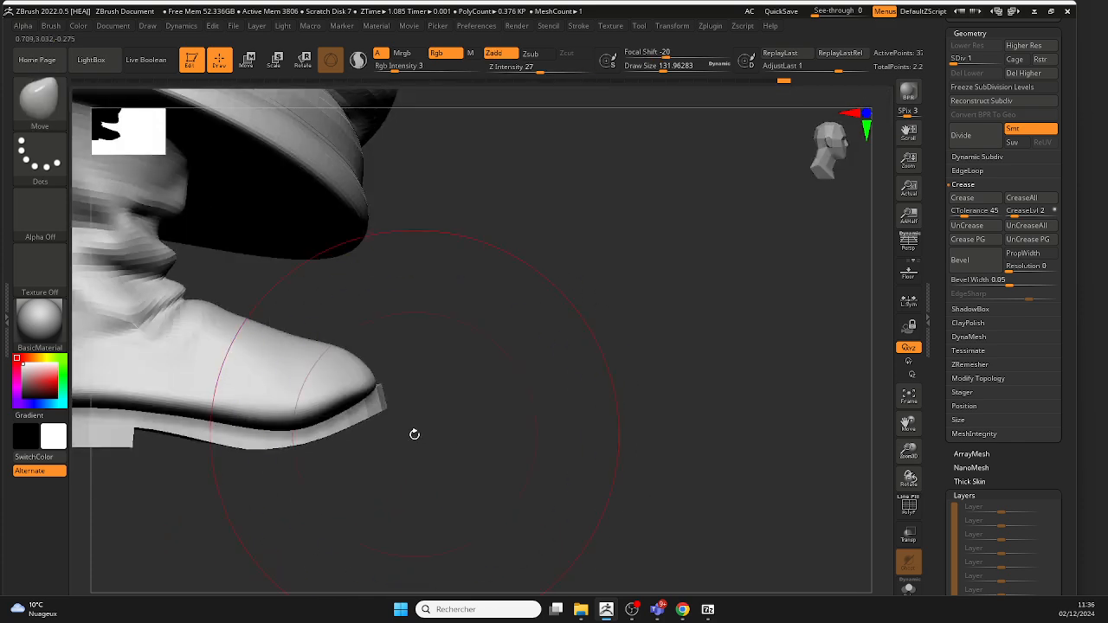
right_drag(346, 421, 371, 482)
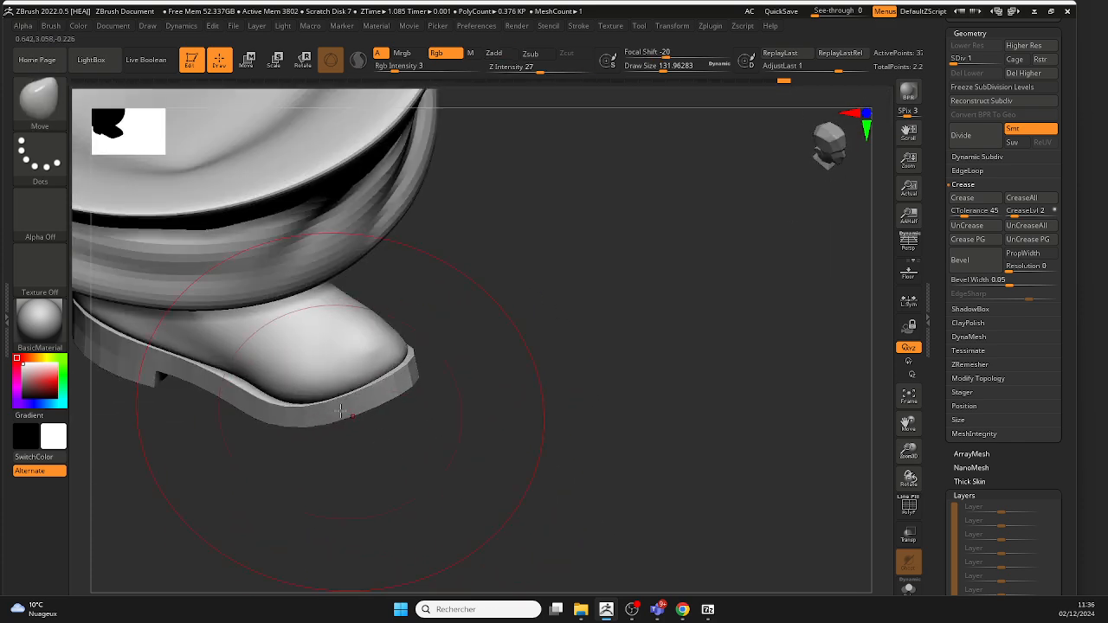
key(space)
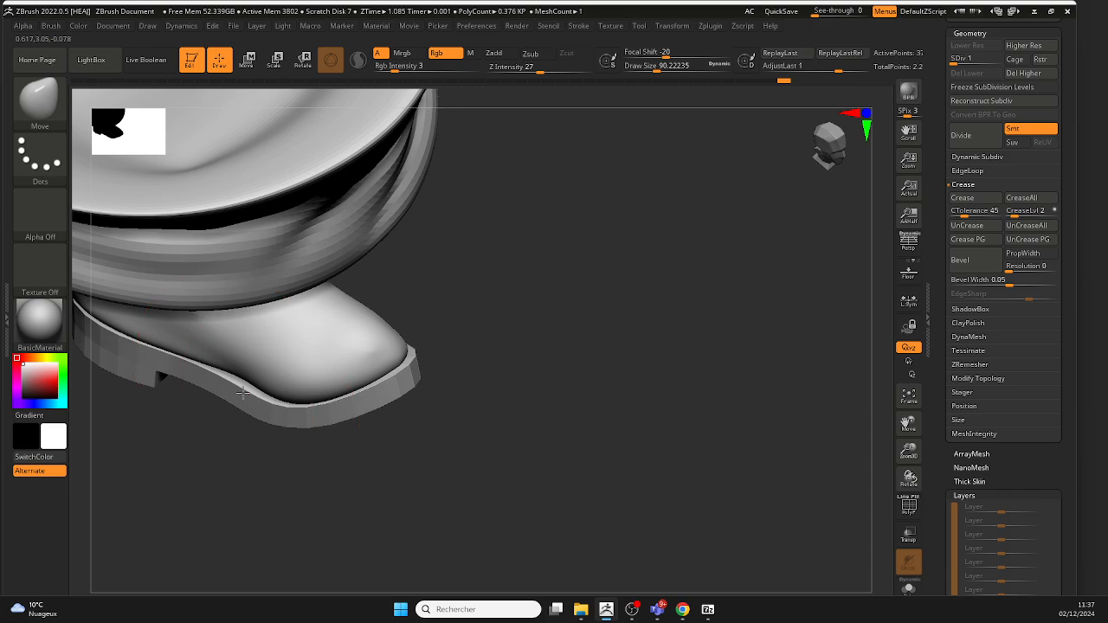
ctrl+right_drag(251, 389, 280, 400)
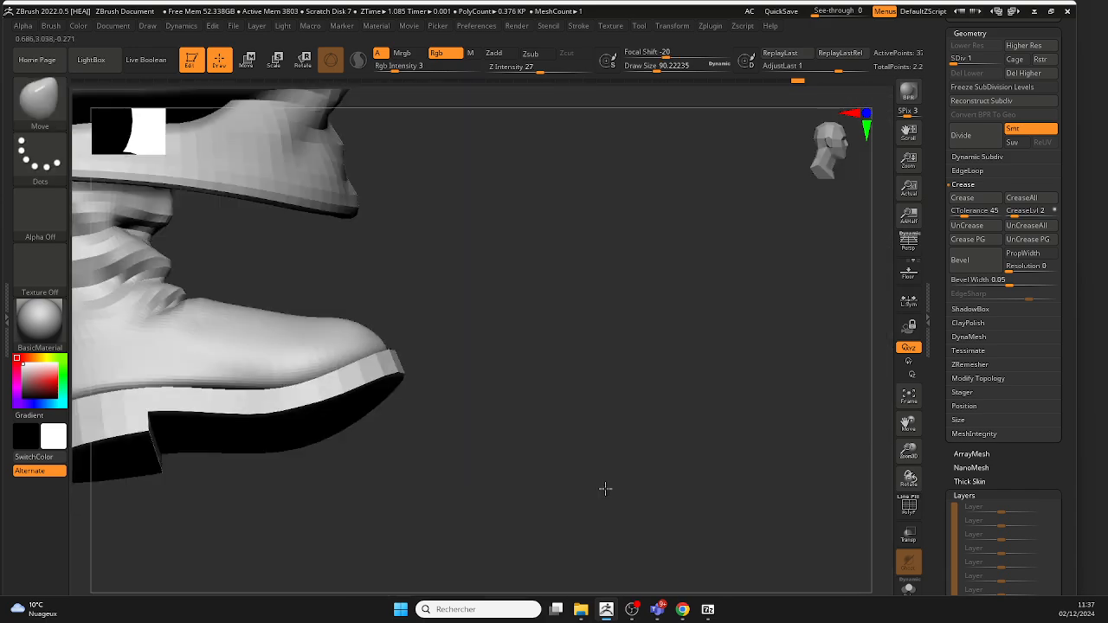
mouse_move(603, 484)
ctrl+right_down()
mouse_move(435, 413)
mouse_move(346, 435)
mouse_move(435, 445)
mouse_move(376, 445)
ctrl+right_up()
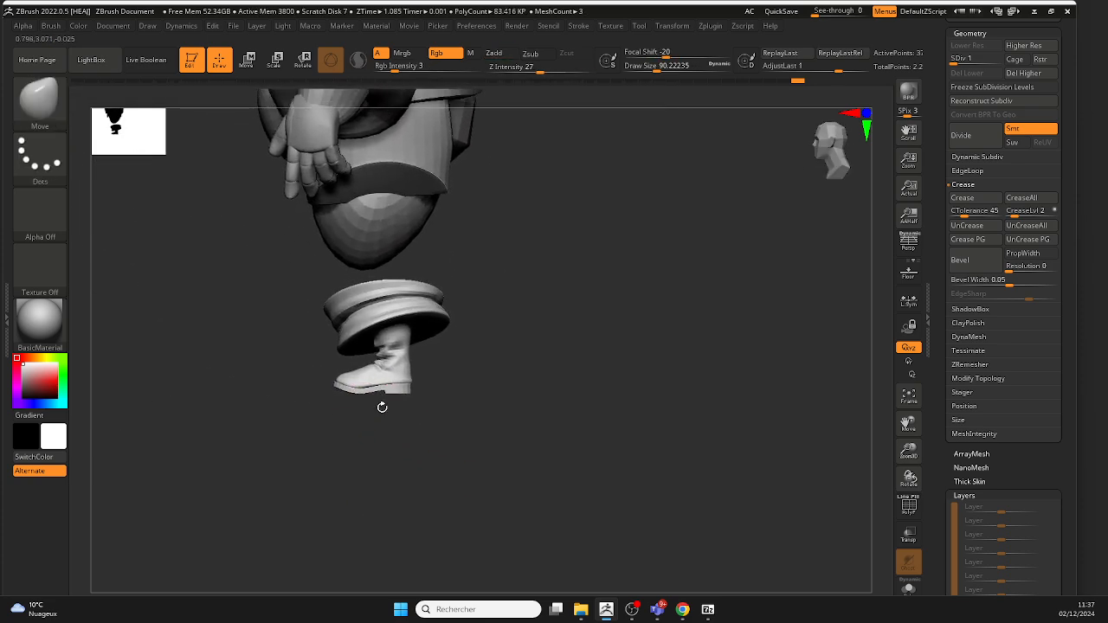
Step: Select the boot and fit its toe to the raised sole with the Move brush at a draw size of about 101
ctrl+right_drag(380, 405, 346, 403)
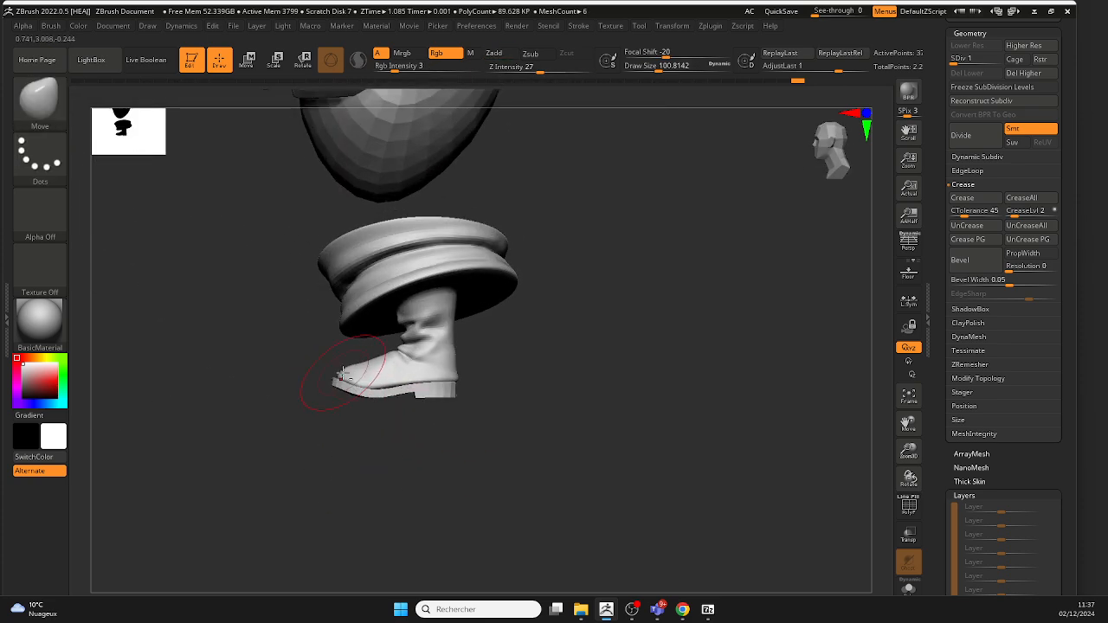
alt+click(342, 372)
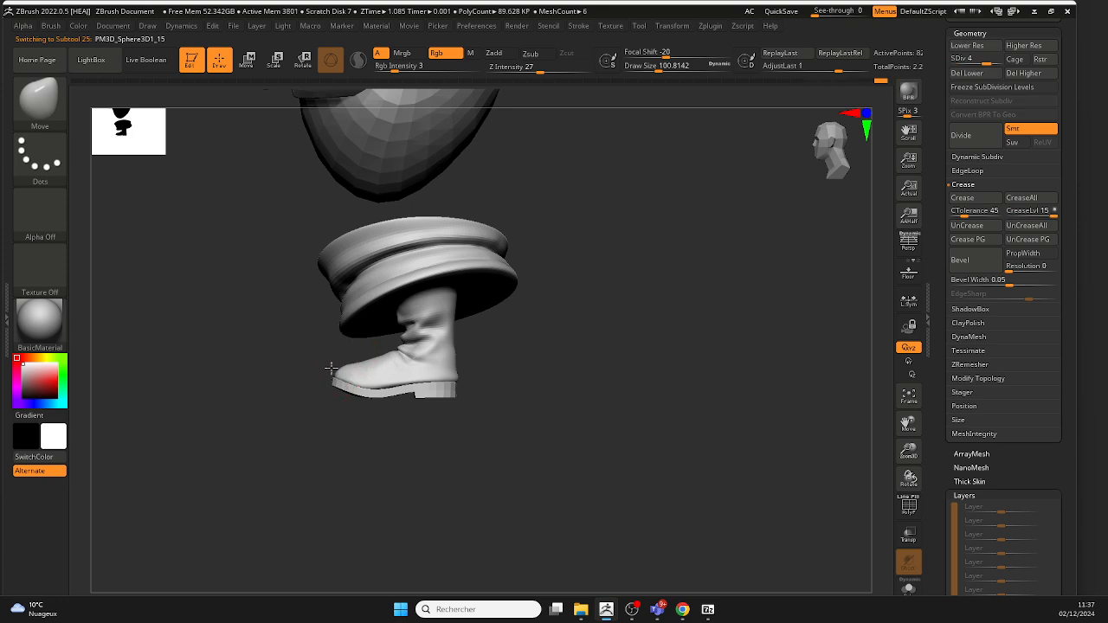
ctrl+shift+click(303, 309)
right_drag(302, 309, 452, 426)
key(f)
ctrl+right_drag(451, 426, 498, 407)
ctrl+right_drag(497, 407, 533, 454)
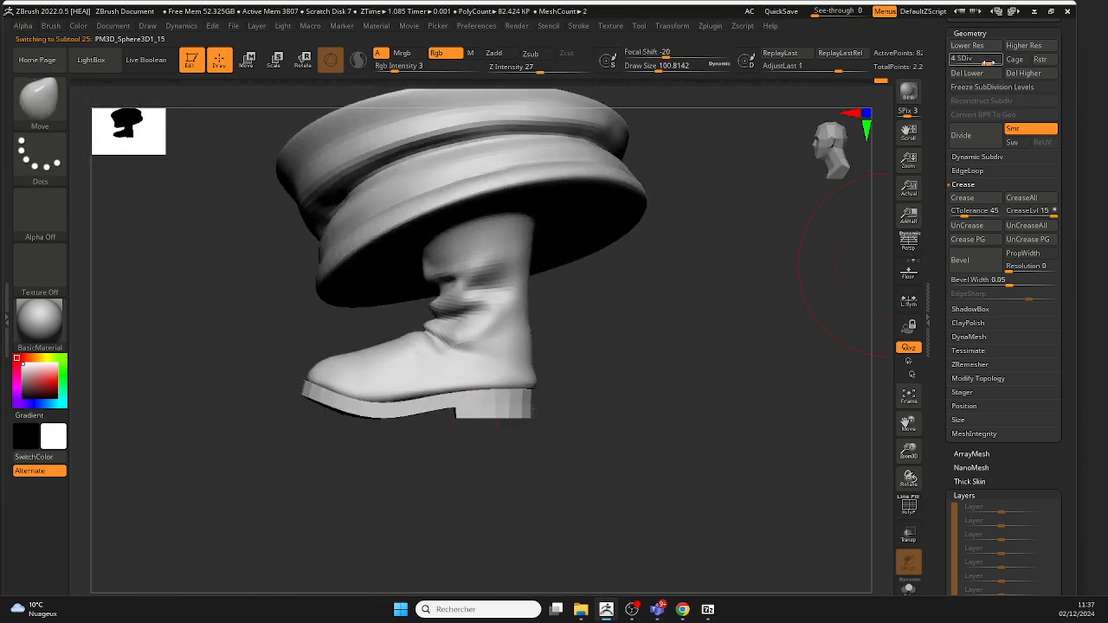
Step: Raise the sole to subdivision level 6 and mirror it onto the other boot with SubTool Master
alt+click(530, 405)
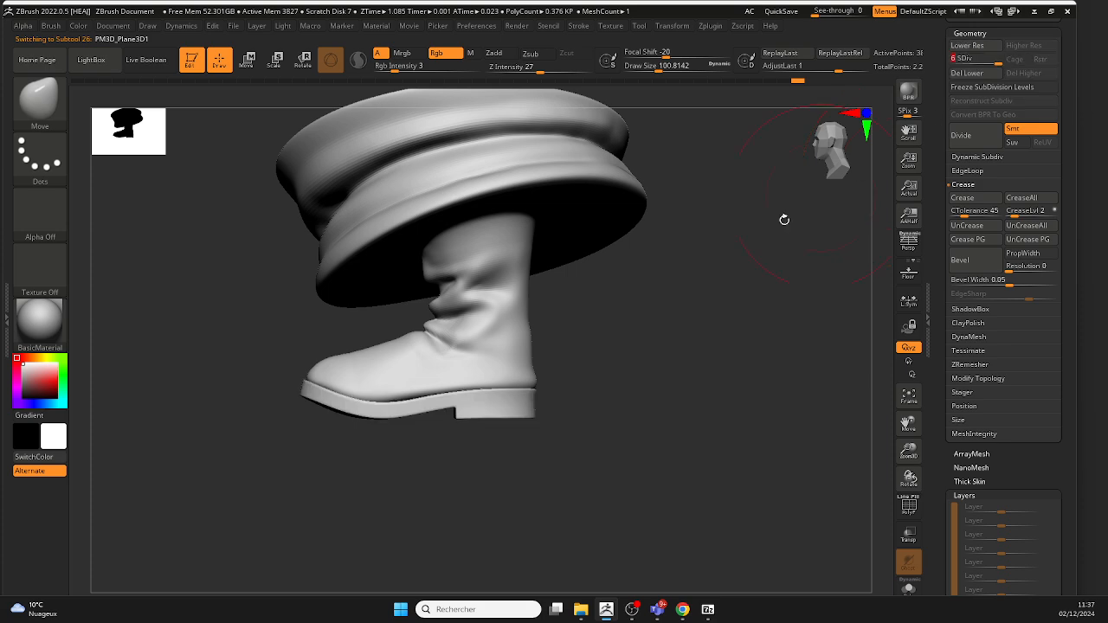
right_drag(784, 217, 603, 375)
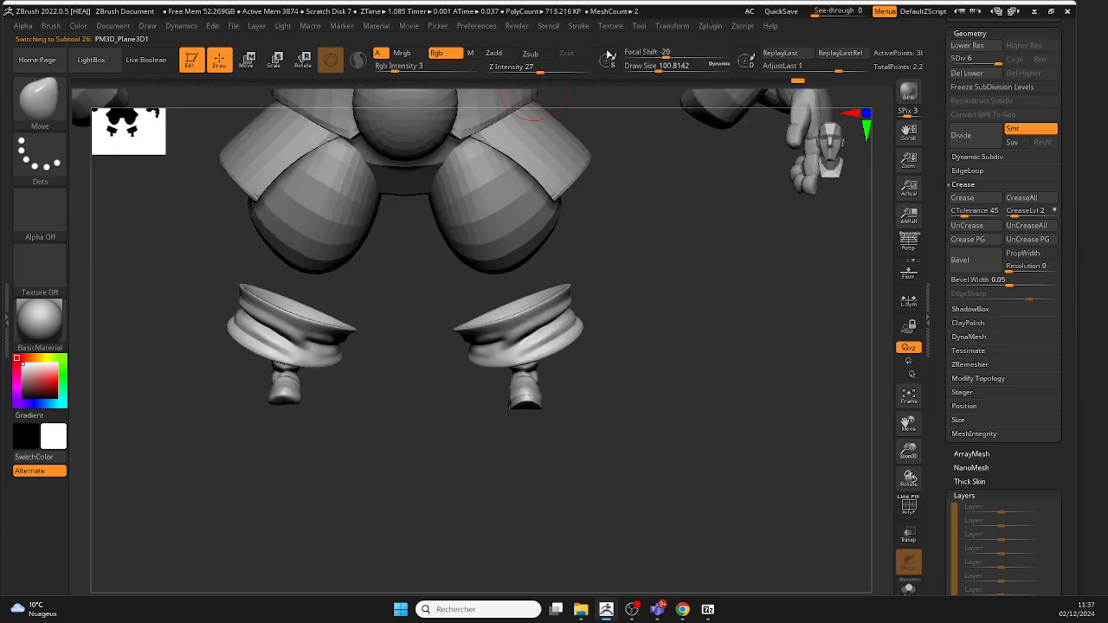
click(712, 26)
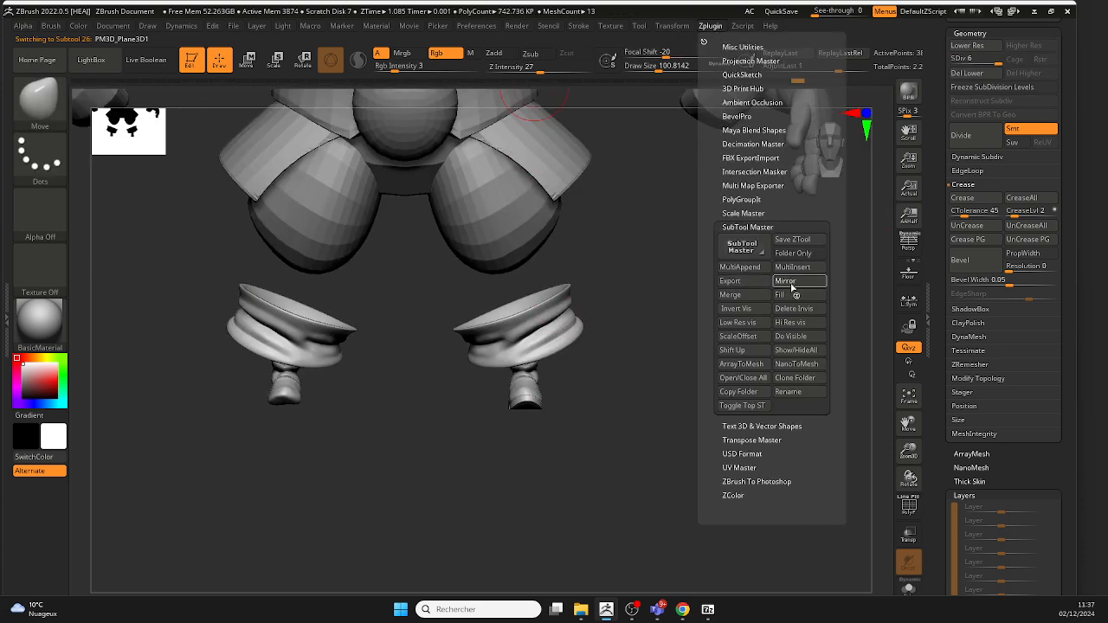
click(791, 283)
click(478, 297)
click(522, 197)
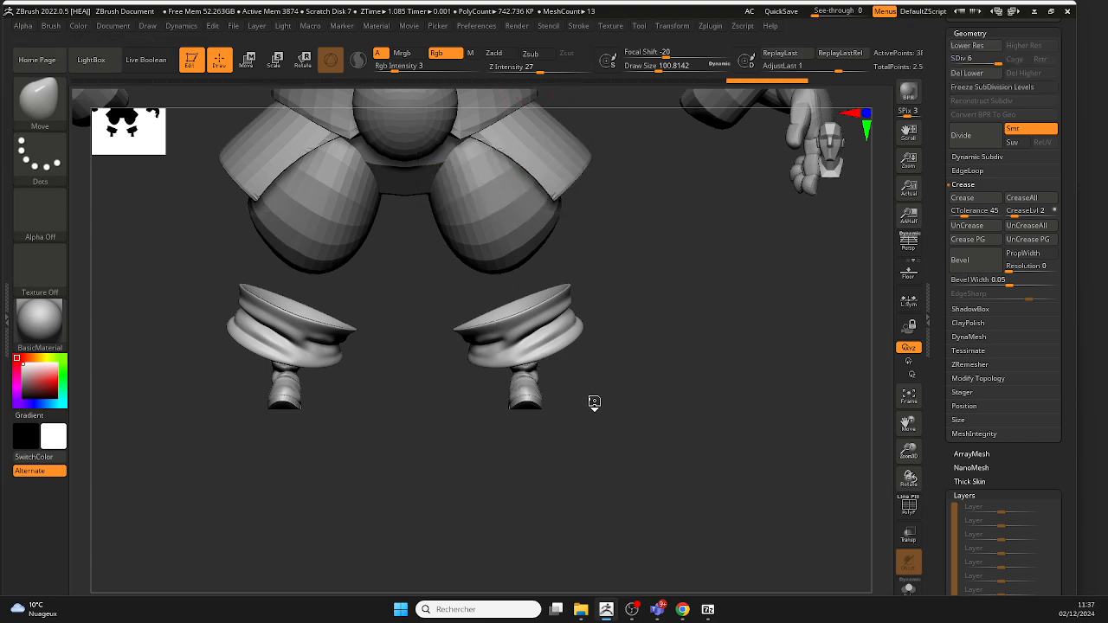
Step: Select the boot and start carving its side ankle folds with the DamStandard brush at a draw size of about 27
mouse_move(611, 418)
mouse_down()
mouse_move(462, 416)
mouse_move(579, 411)
mouse_up()
key(ctrl)
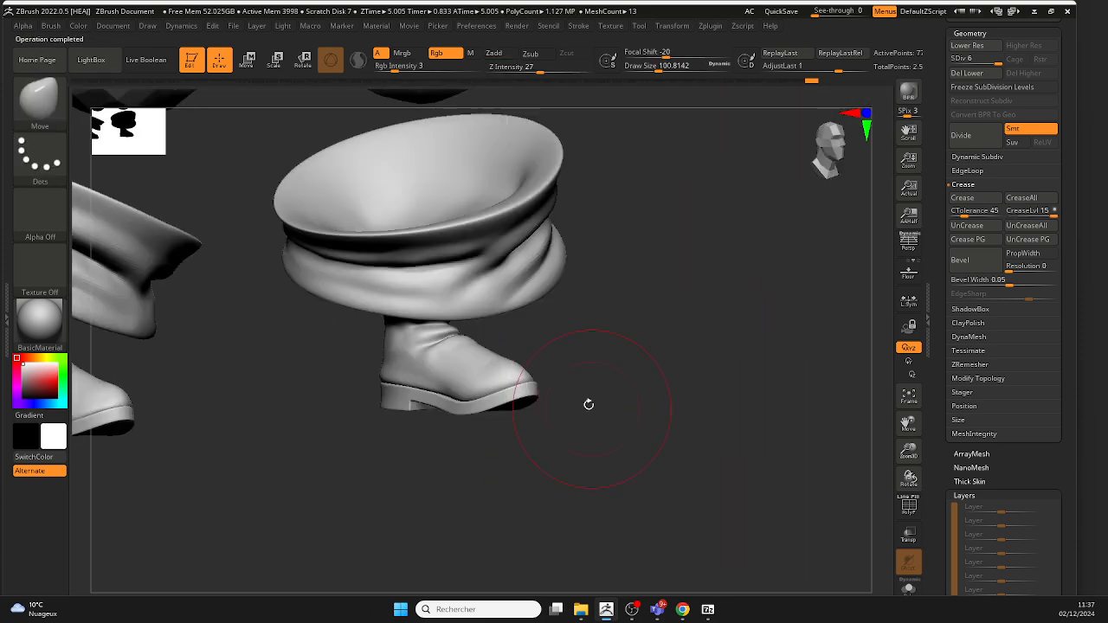
shift+drag(407, 322, 395, 354)
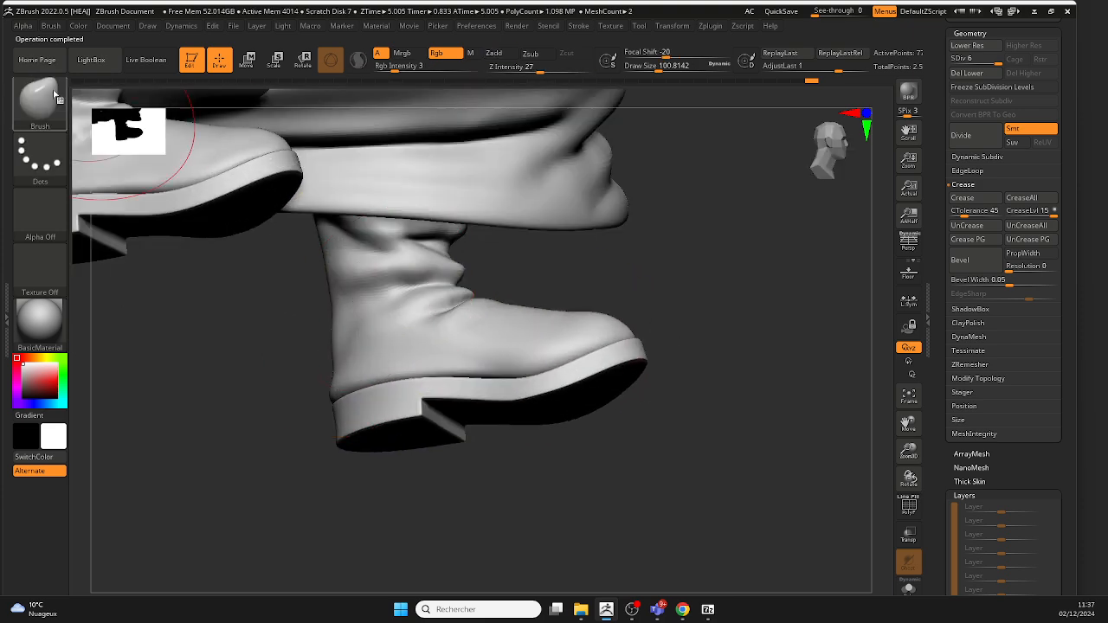
click(41, 99)
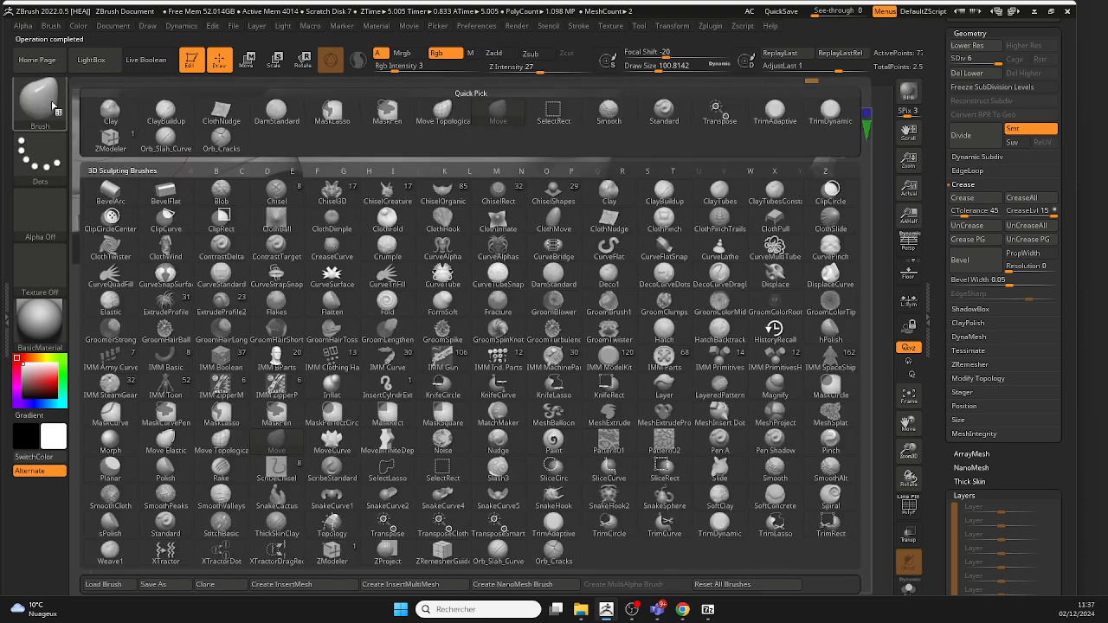
key(d)
click(552, 277)
key(space)
drag(385, 312, 368, 309)
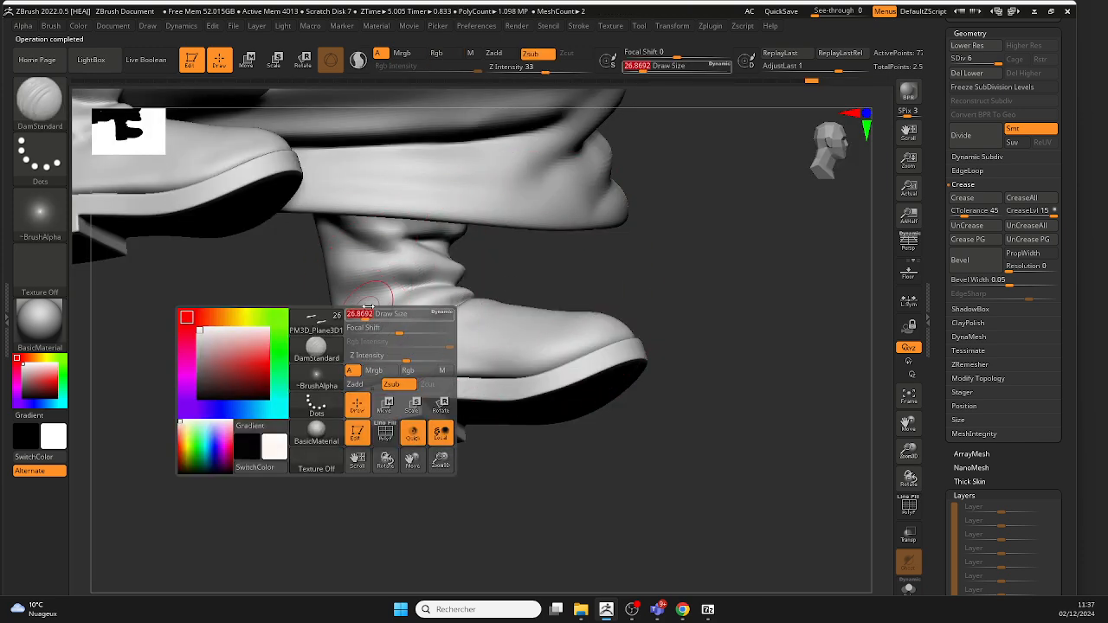
drag(489, 277, 589, 282)
alt+click(395, 295)
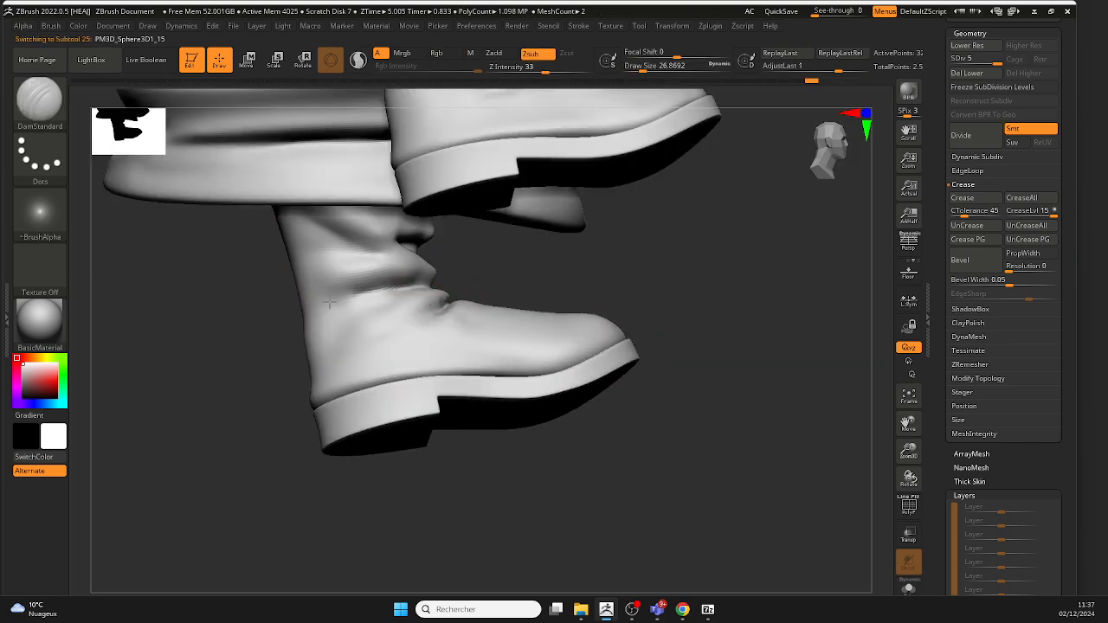
shift+drag(327, 304, 406, 293)
mouse_move(519, 260)
mouse_down()
mouse_move(541, 281)
mouse_move(520, 303)
mouse_up()
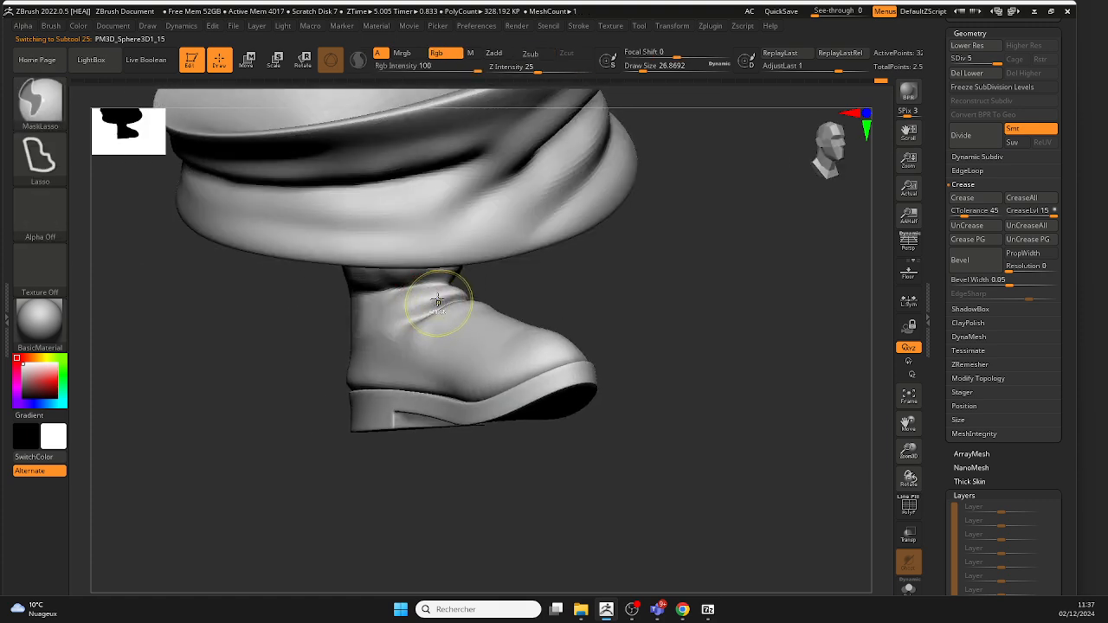
Step: Sharpen the creases running from the boot's instep toward the heel on both sides and smooth their ends
drag(433, 302, 367, 289)
mouse_move(528, 292)
mouse_down()
mouse_move(552, 282)
mouse_move(449, 307)
mouse_up()
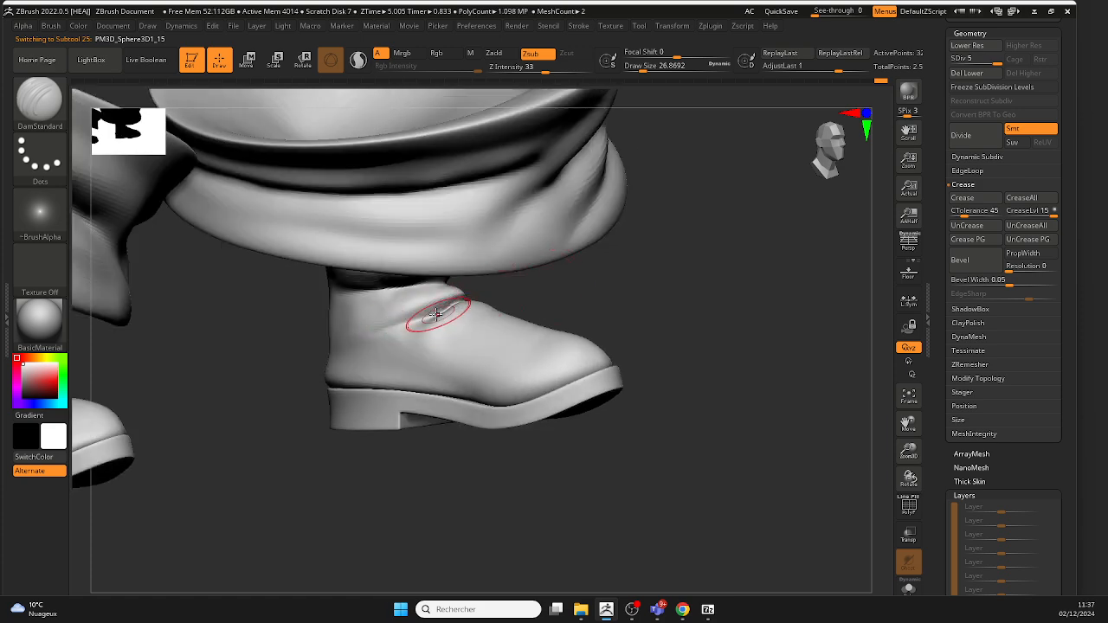
drag(534, 298, 567, 303)
drag(459, 298, 356, 351)
mouse_move(607, 348)
mouse_down()
mouse_move(517, 317)
mouse_move(497, 285)
mouse_move(563, 402)
mouse_up()
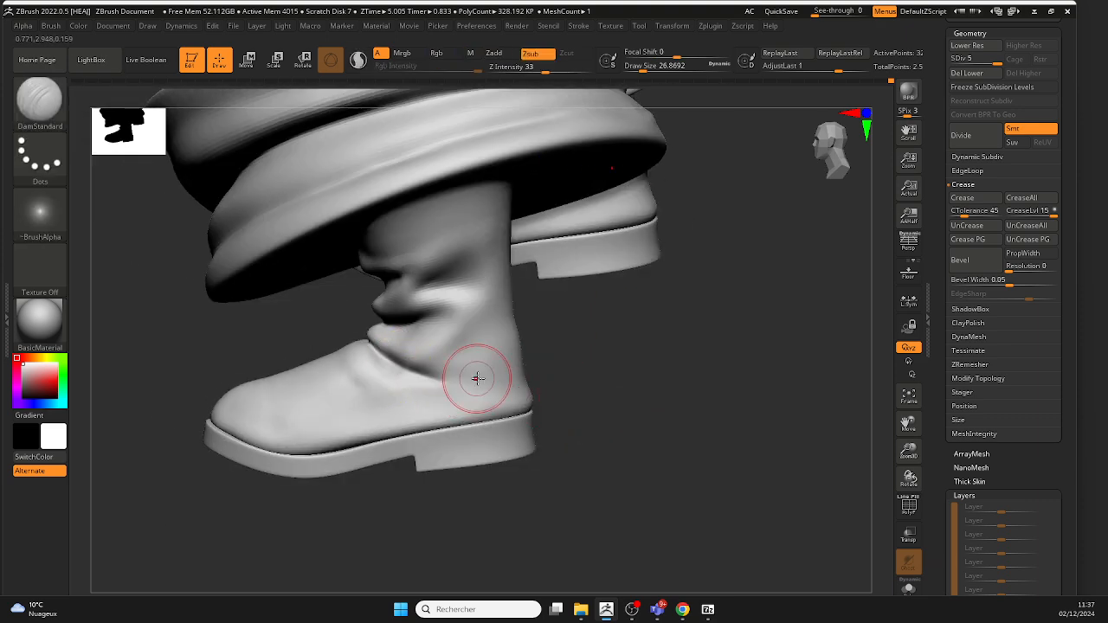
shift+drag(411, 389, 427, 393)
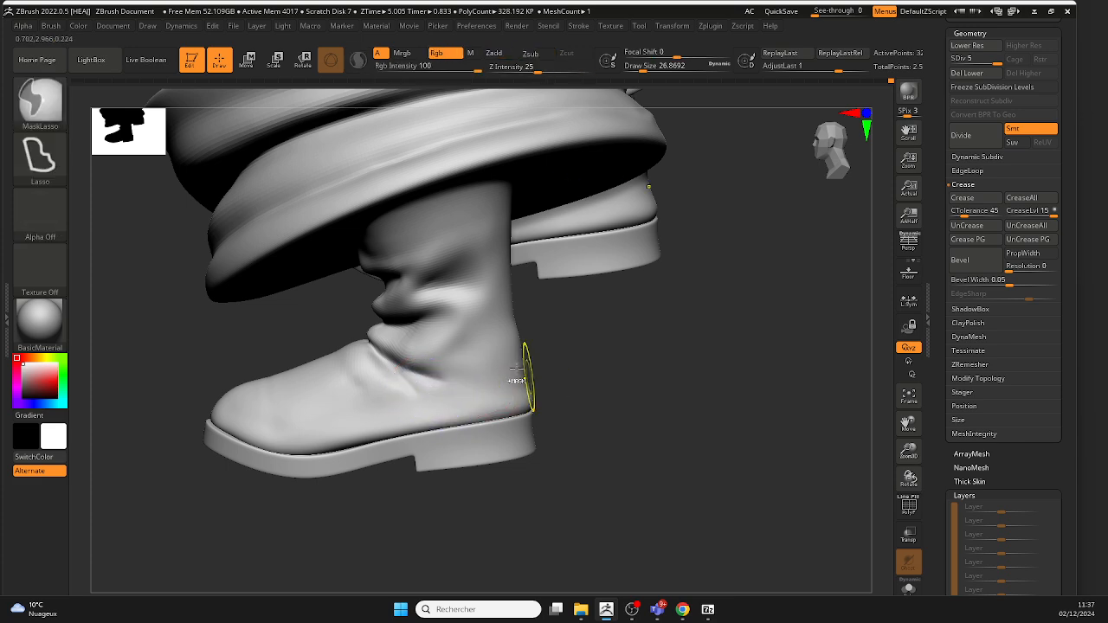
mouse_move(526, 379)
ctrl+right_down()
mouse_move(569, 413)
mouse_move(598, 401)
mouse_move(566, 380)
mouse_move(560, 356)
ctrl+right_up()
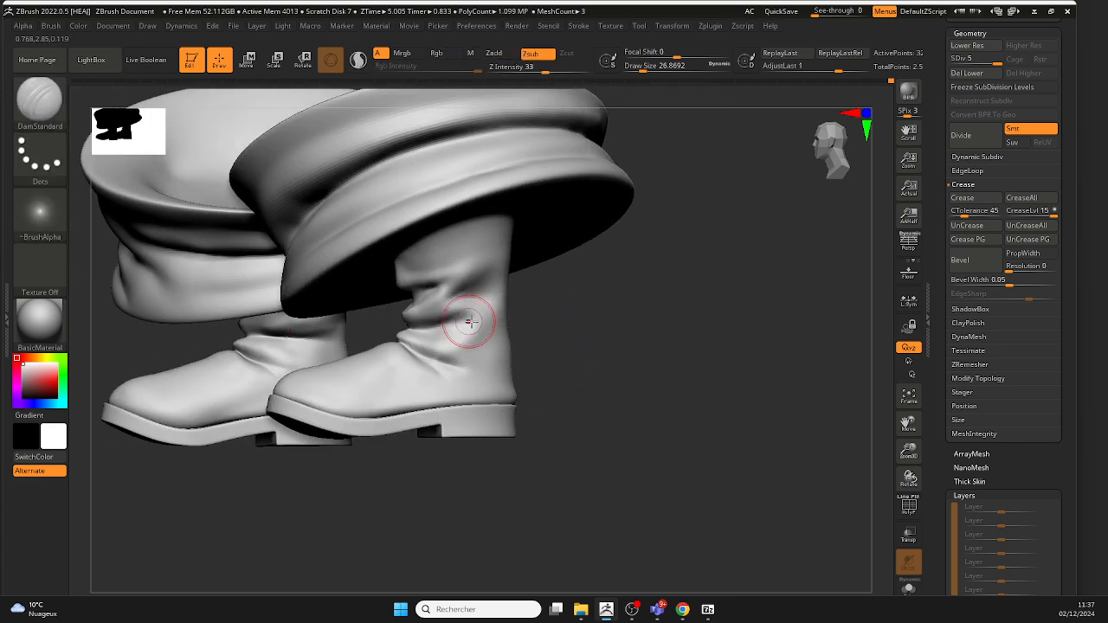
Step: Undo the last smoothing stroke and deepen the upper ankle folds with DamStandard at a draw size of about 59
right_drag(556, 272, 529, 280)
mouse_move(480, 285)
shift+mouse_down()
mouse_move(458, 295)
mouse_move(473, 290)
shift+mouse_up()
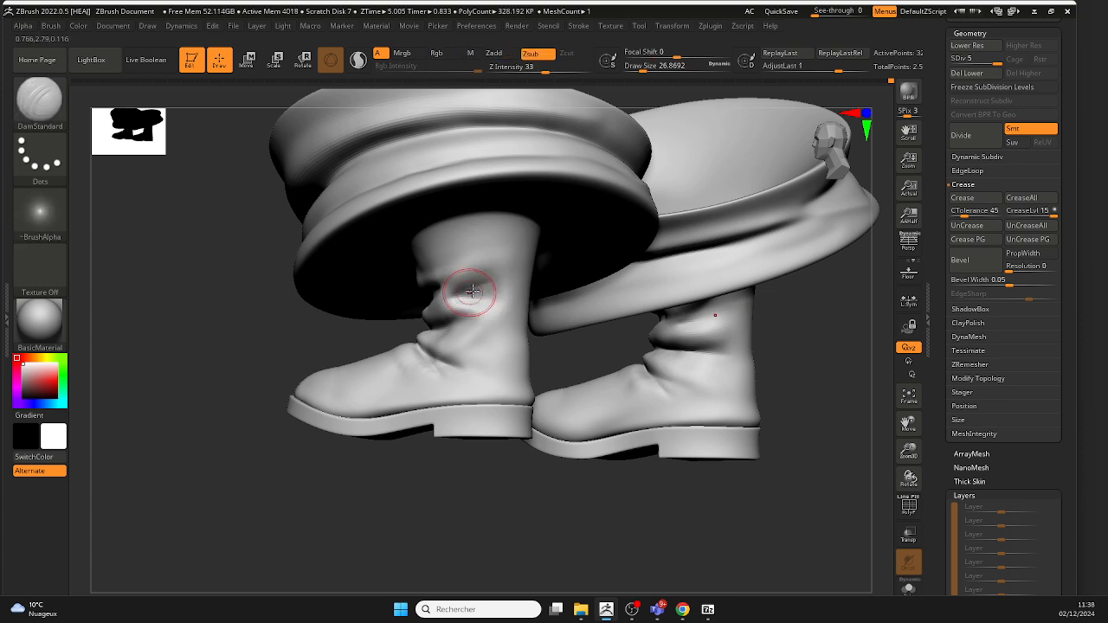
key(ctrl+z)
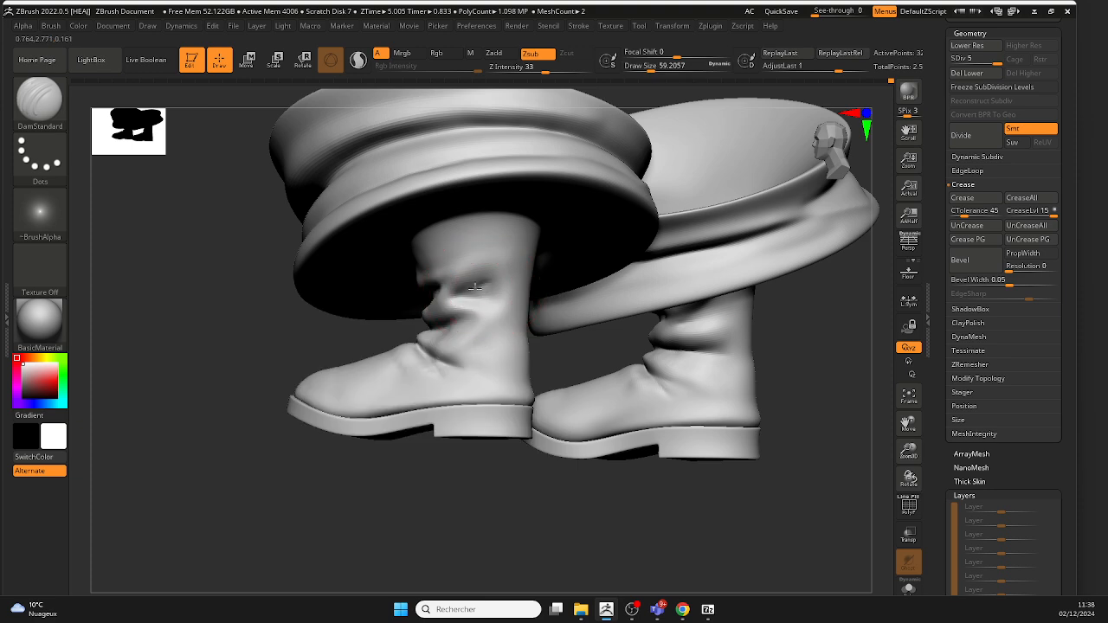
right_drag(485, 298, 462, 318)
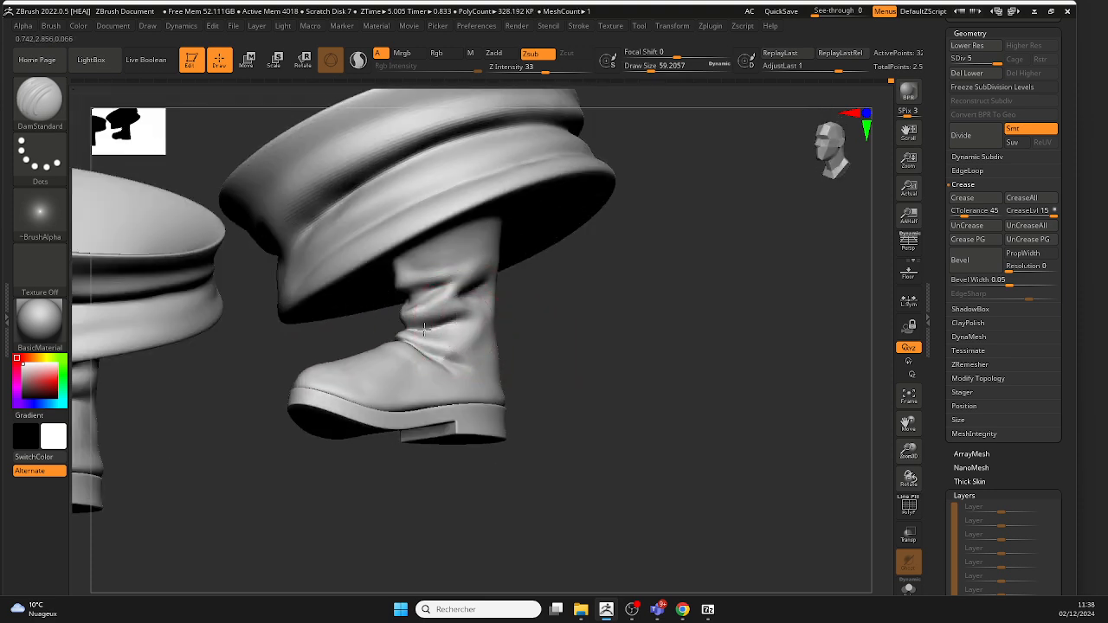
right_drag(538, 307, 438, 297)
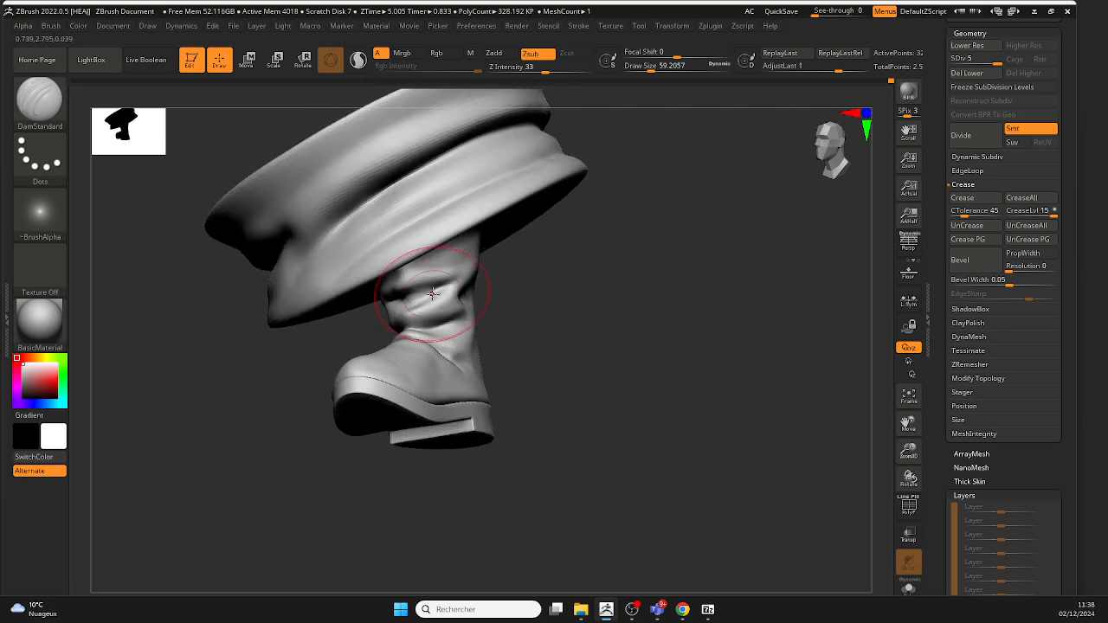
right_drag(506, 300, 414, 320)
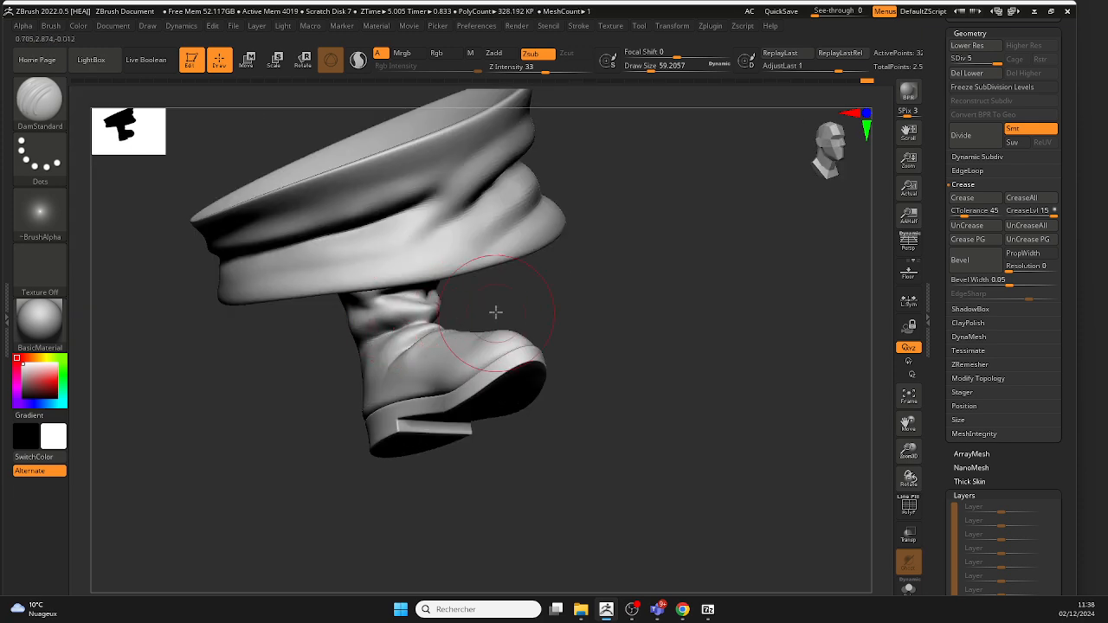
Step: Reduce DamStandard's draw size to about 33 and cut a sharper instep crease, smoothing its lower end
right_drag(496, 312, 411, 376)
key(space)
drag(410, 375, 404, 375)
drag(469, 297, 435, 333)
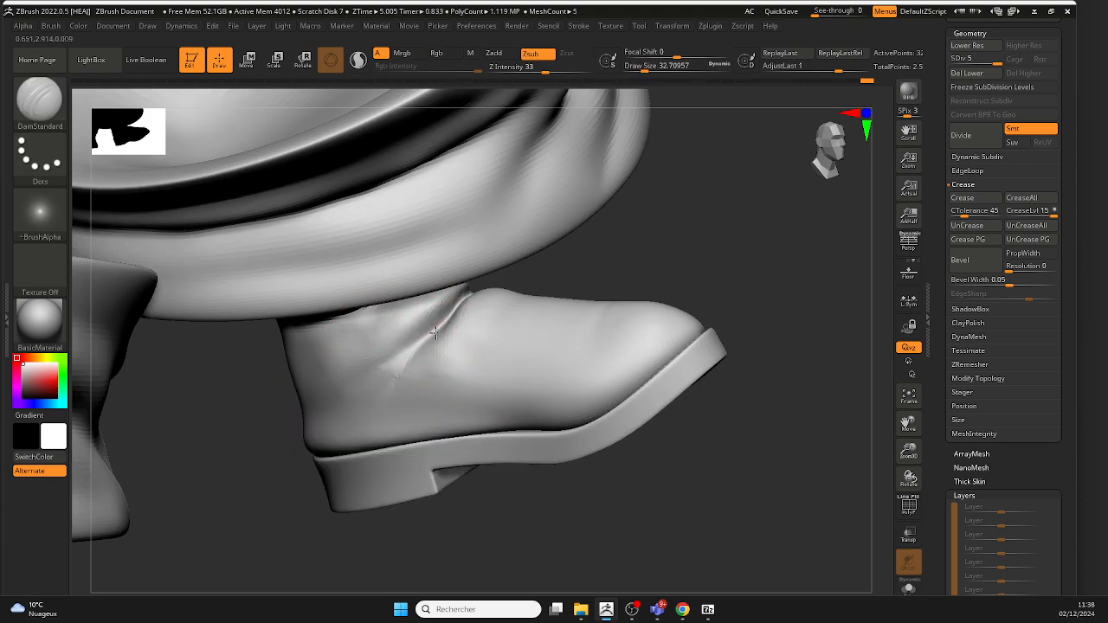
mouse_move(398, 379)
shift+mouse_down()
mouse_move(410, 365)
mouse_move(366, 396)
shift+mouse_up()
mouse_move(366, 396)
ctrl+right_down()
mouse_move(425, 322)
mouse_move(514, 398)
mouse_move(448, 371)
mouse_move(564, 378)
ctrl+right_up()
right_drag(717, 383, 433, 346)
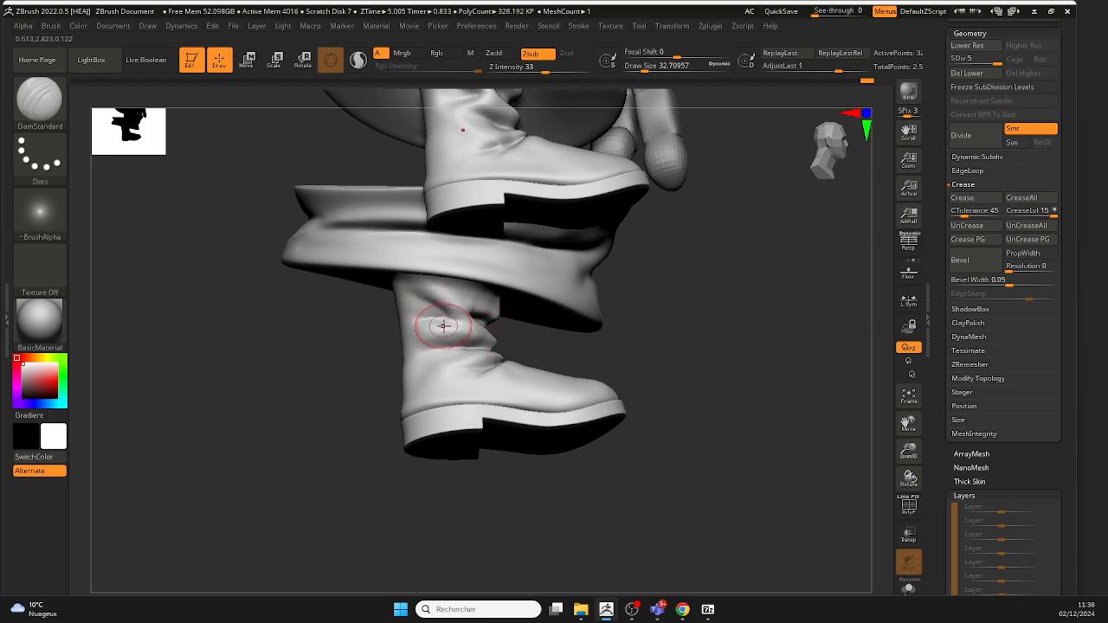
Step: Show the hidden lower-leg subtool together with the finished boots and folded cuffs
key(shift)
mouse_move(421, 307)
ctrl+right_down()
mouse_move(549, 369)
mouse_move(496, 351)
mouse_move(549, 381)
mouse_move(563, 415)
mouse_move(554, 332)
mouse_move(576, 442)
mouse_move(536, 477)
mouse_move(517, 473)
mouse_move(552, 474)
mouse_move(559, 487)
mouse_move(519, 489)
mouse_move(563, 512)
mouse_move(554, 498)
mouse_move(591, 485)
mouse_move(579, 472)
mouse_move(880, 293)
ctrl+right_up()
scroll(1015, 360, up, 10)
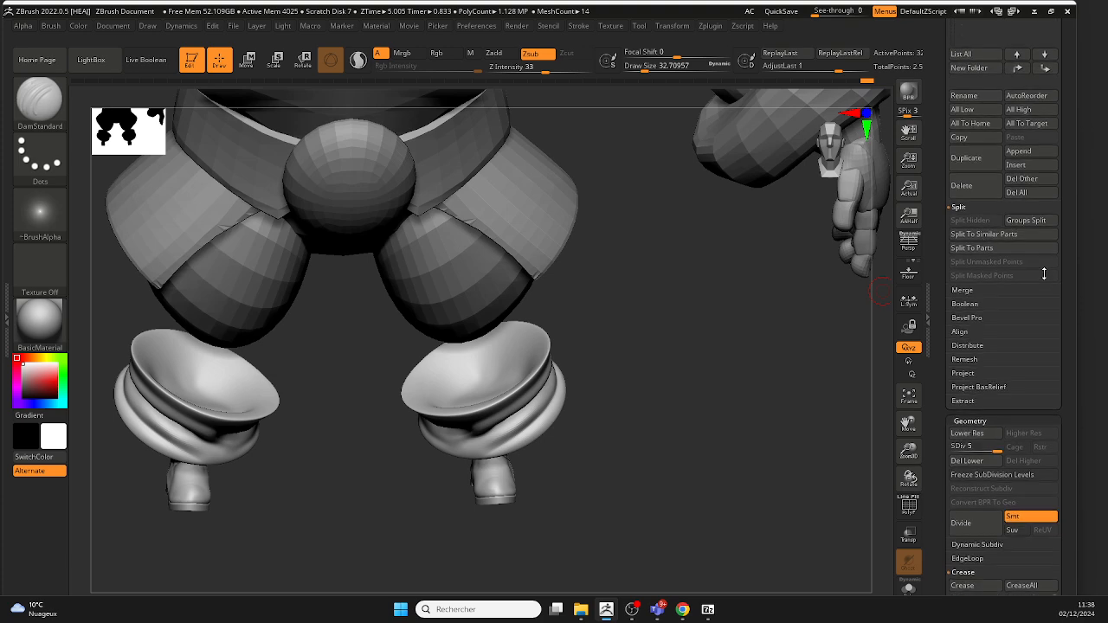
scroll(1067, 372, down, 5)
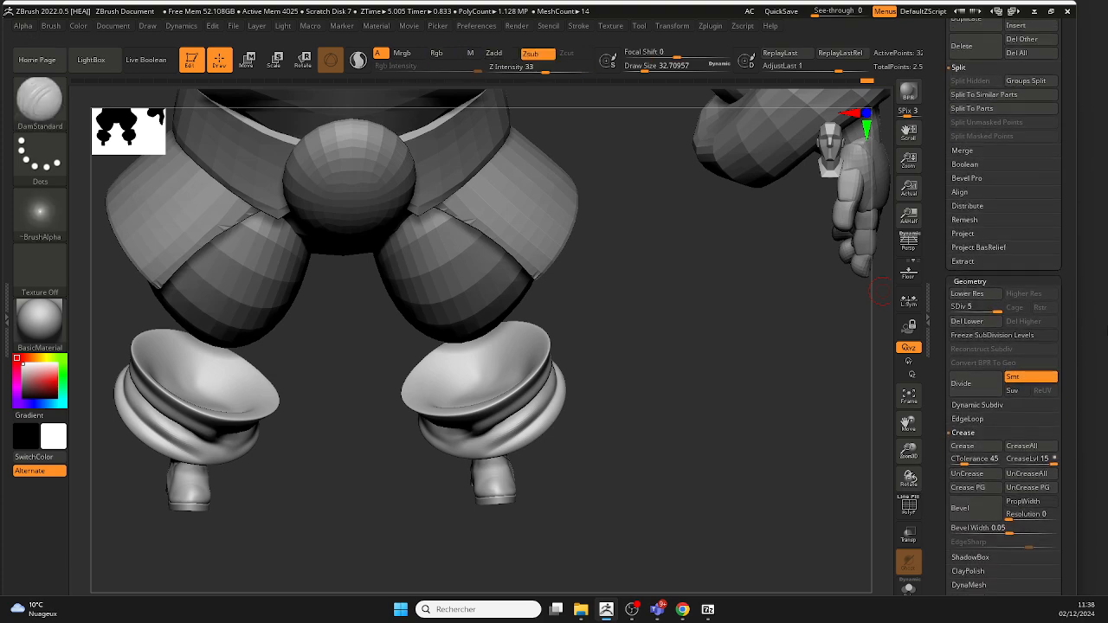
drag(1068, 163, 1055, 279)
shift+click(1054, 177)
shift+click(1055, 177)
drag(673, 418, 656, 366)
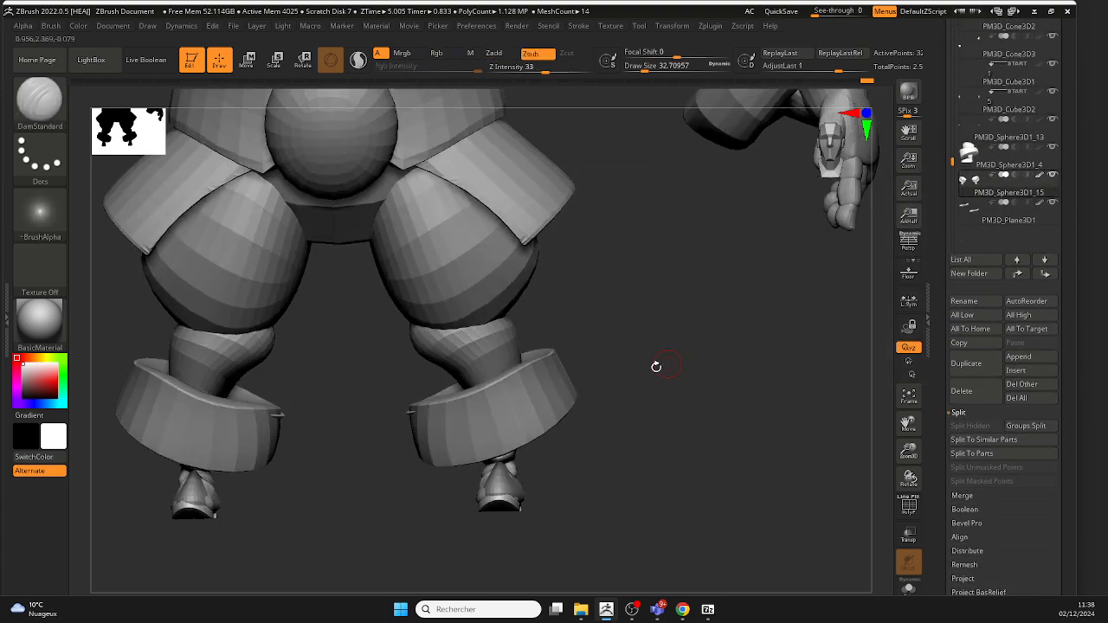
Step: Restore the visibility of all subtools and select the plain lower legs with their low-poly cuffs
alt+click(537, 395)
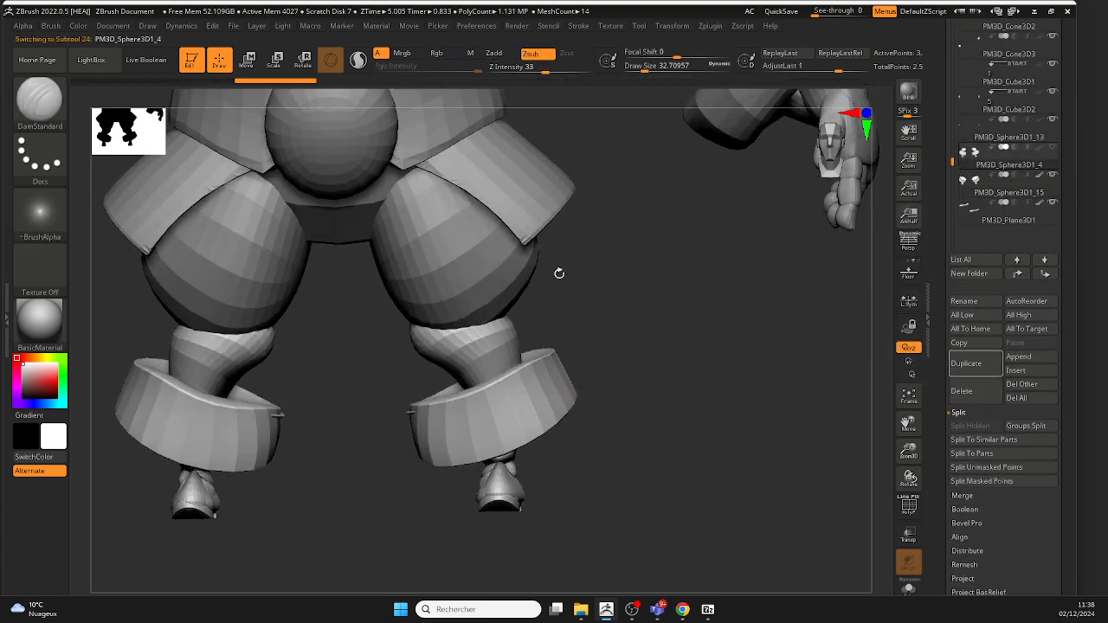
alt+click(500, 273)
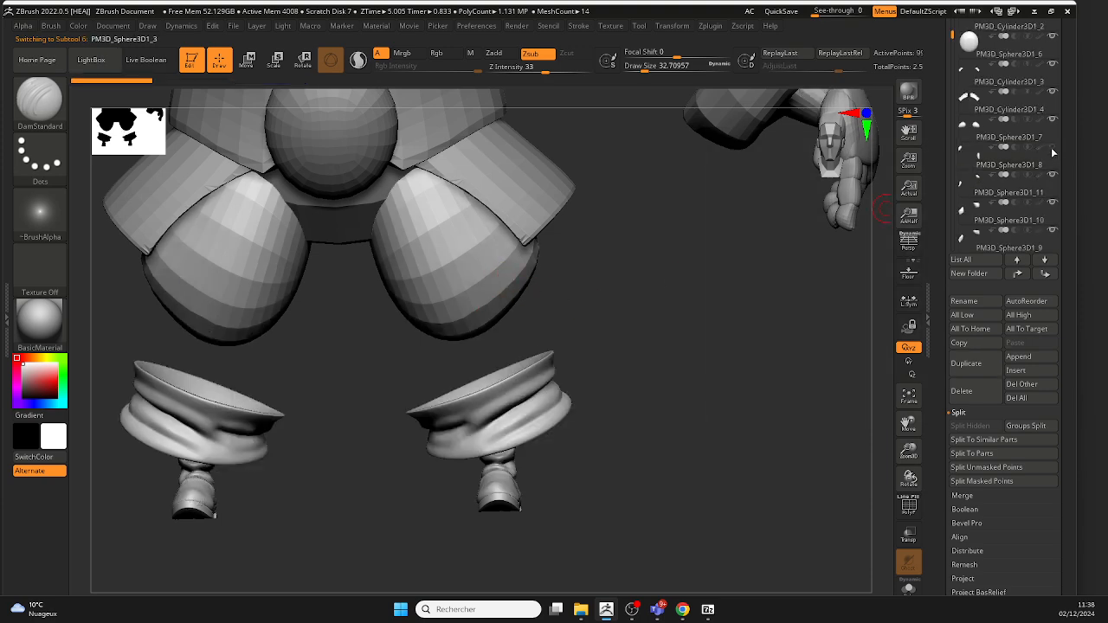
mouse_move(1051, 169)
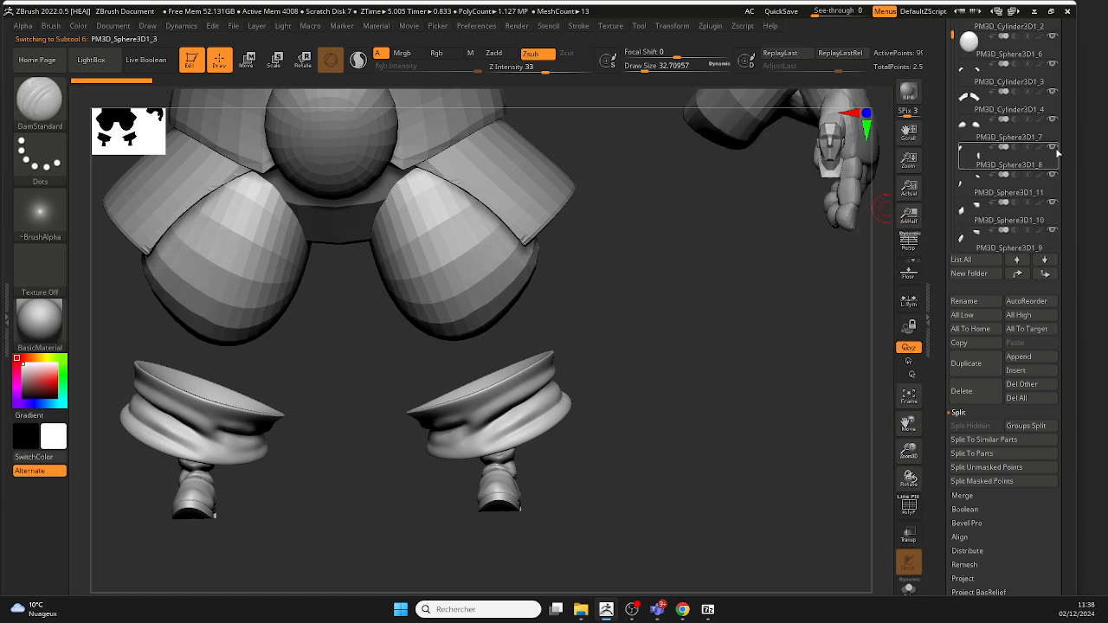
shift+click(1053, 118)
shift+click(1054, 118)
drag(680, 346, 661, 387)
ctrl+right_drag(662, 388, 537, 430)
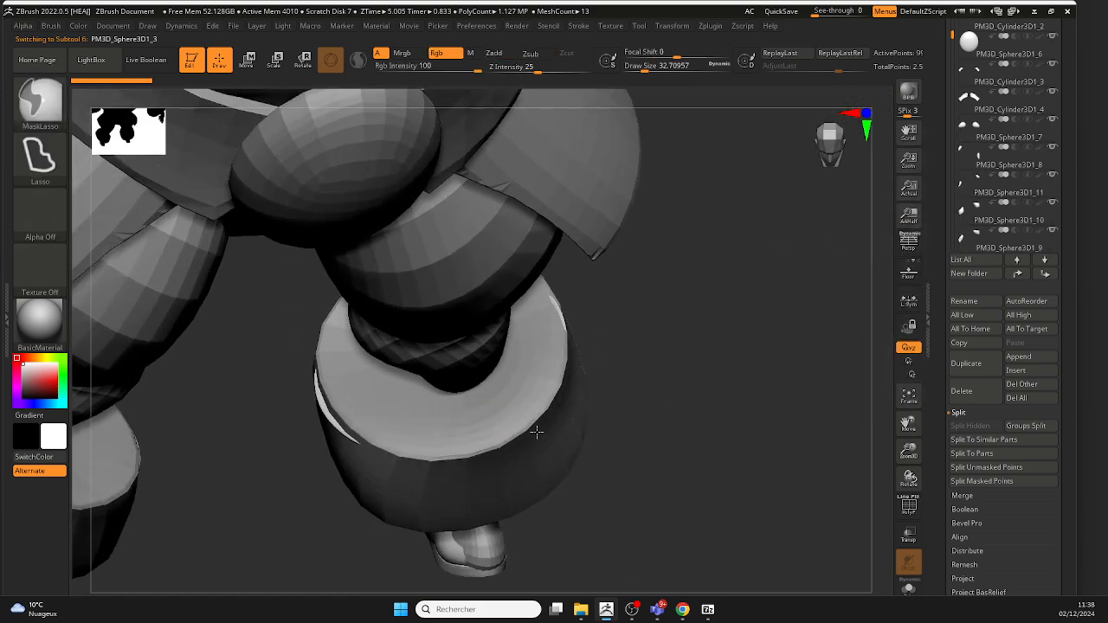
alt+click(489, 421)
drag(672, 386, 649, 341)
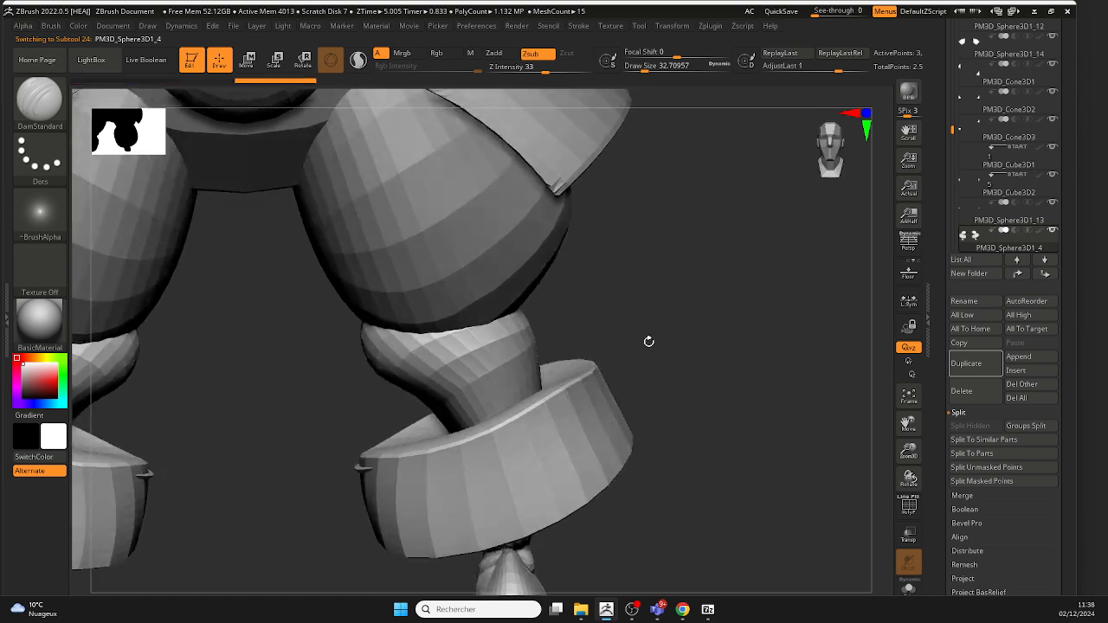
Step: Mask part of the lower-leg subtool, split the unmasked points off, and hide the separated low-poly cuffs
click(248, 59)
ctrl+drag(573, 431, 521, 592)
click(1014, 468)
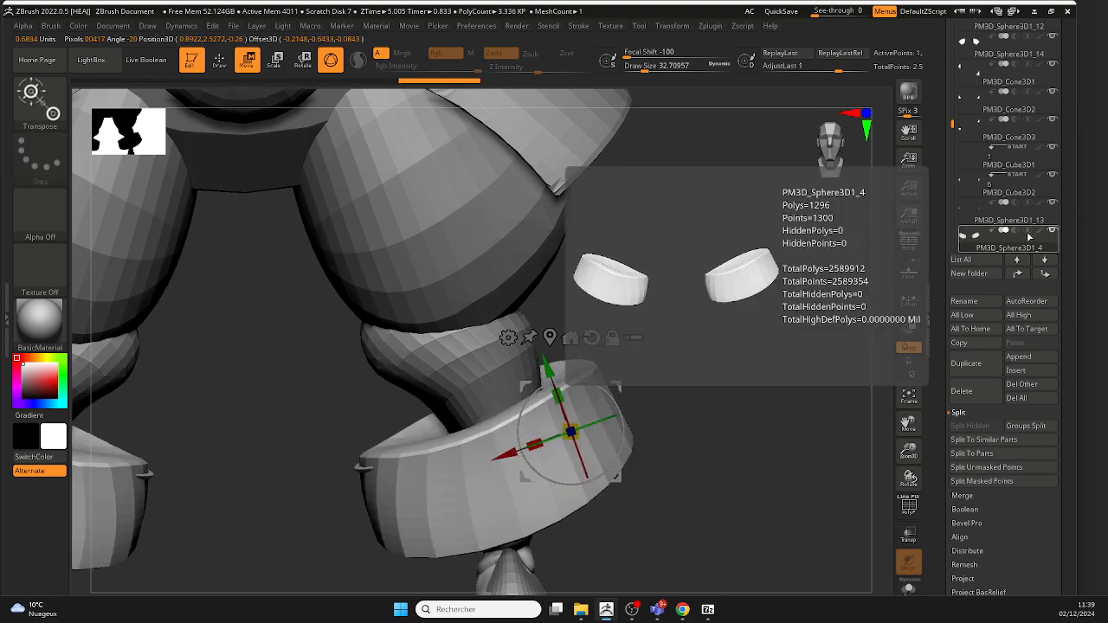
click(1046, 222)
click(1051, 231)
Step: Select the folded boot cuff, return to Draw mode and lower it to subdivision level 1
drag(699, 287, 656, 382)
right_drag(656, 382, 670, 313)
alt+click(611, 250)
mouse_move(611, 250)
alt+right_down()
mouse_move(609, 295)
mouse_move(517, 236)
alt+right_up()
click(223, 62)
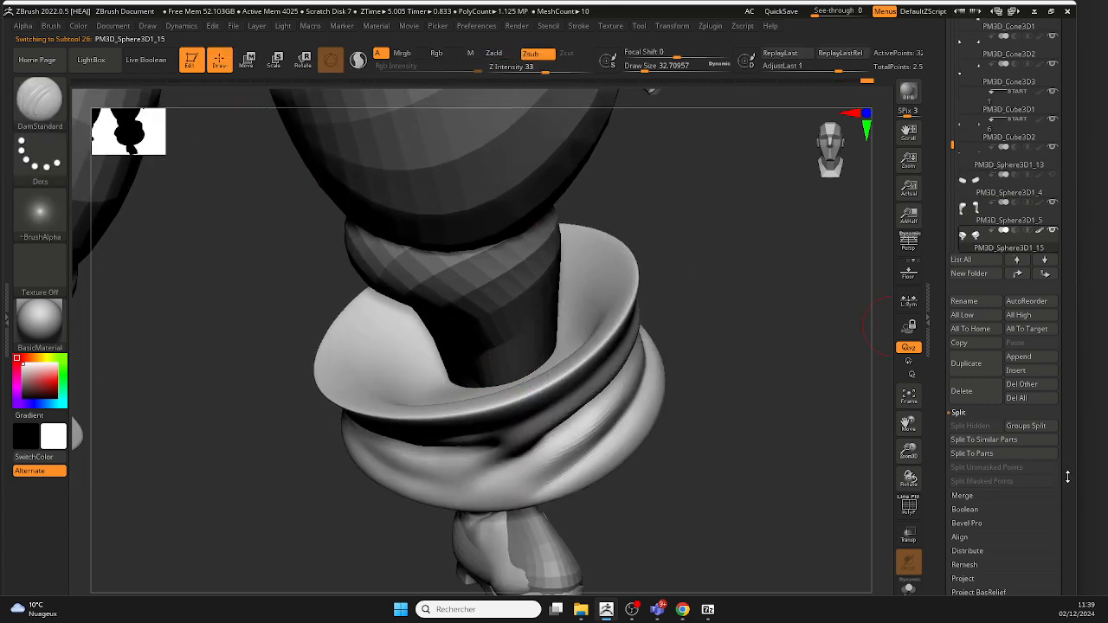
scroll(1064, 433, down, 5)
drag(941, 333, 935, 333)
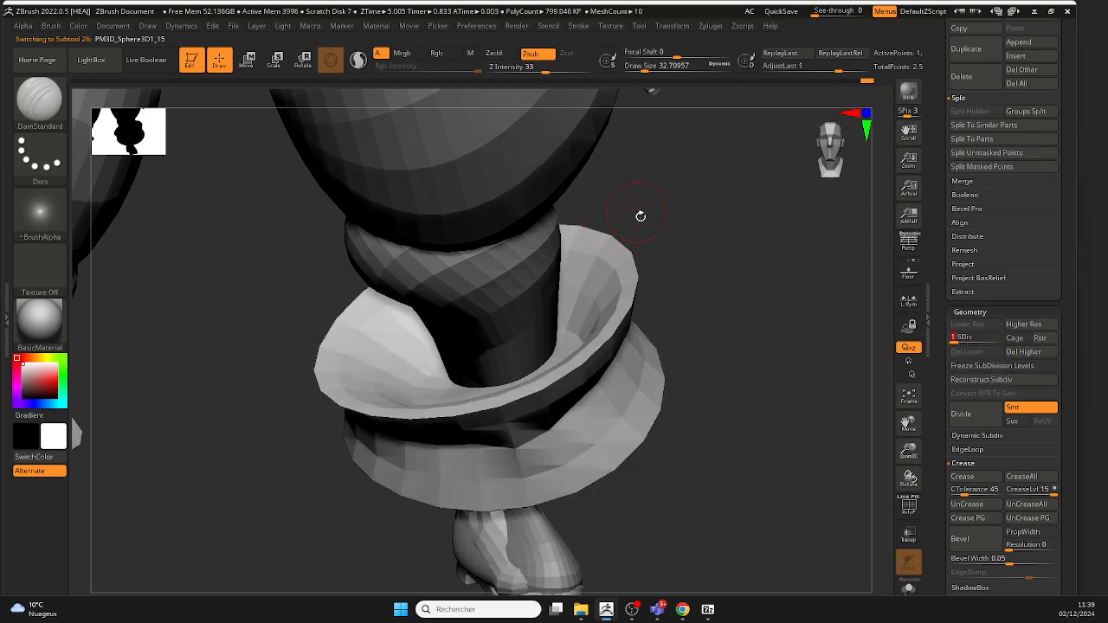
Step: Activate the Move brush, turn on the polyframe display and set the draw size to about 51
right_drag(597, 257, 593, 302)
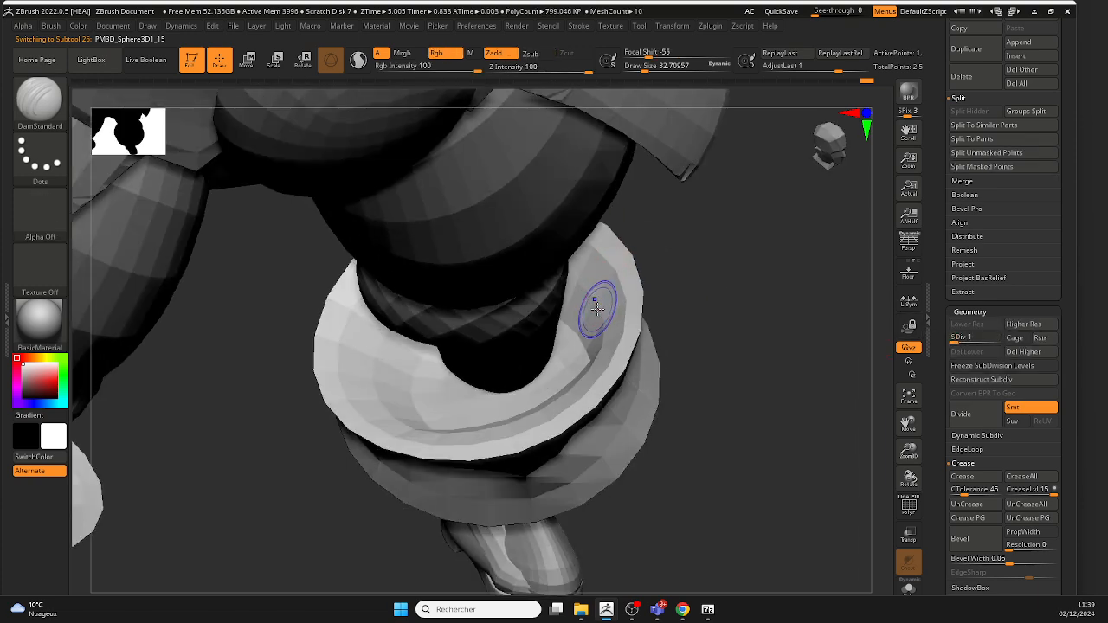
click(39, 100)
key(m)
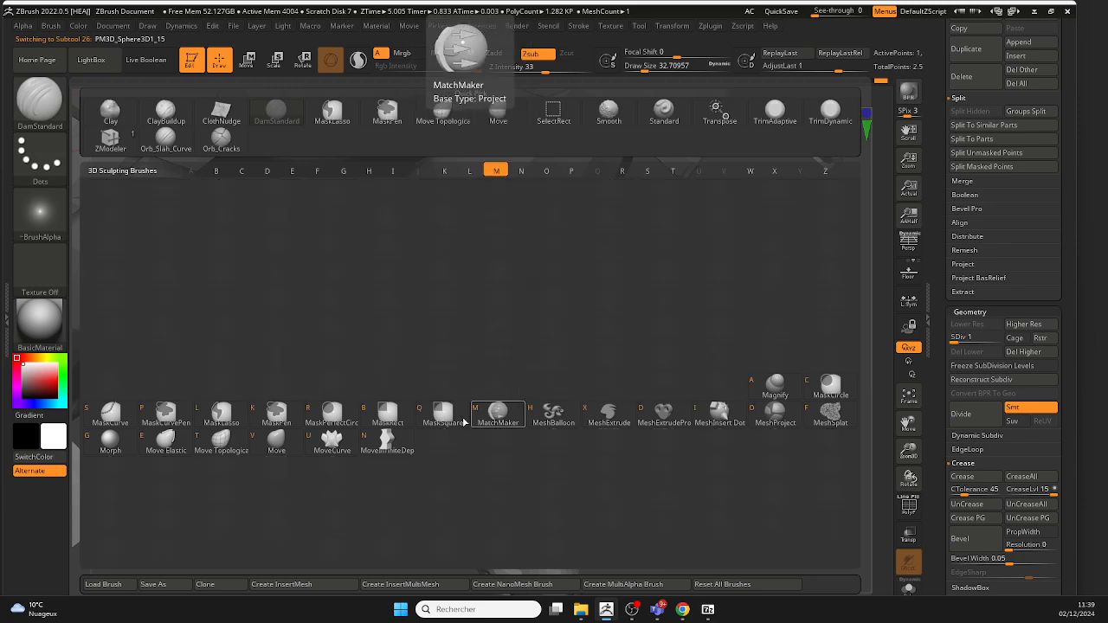
click(276, 439)
key(shift+f)
right_drag(684, 321, 667, 290)
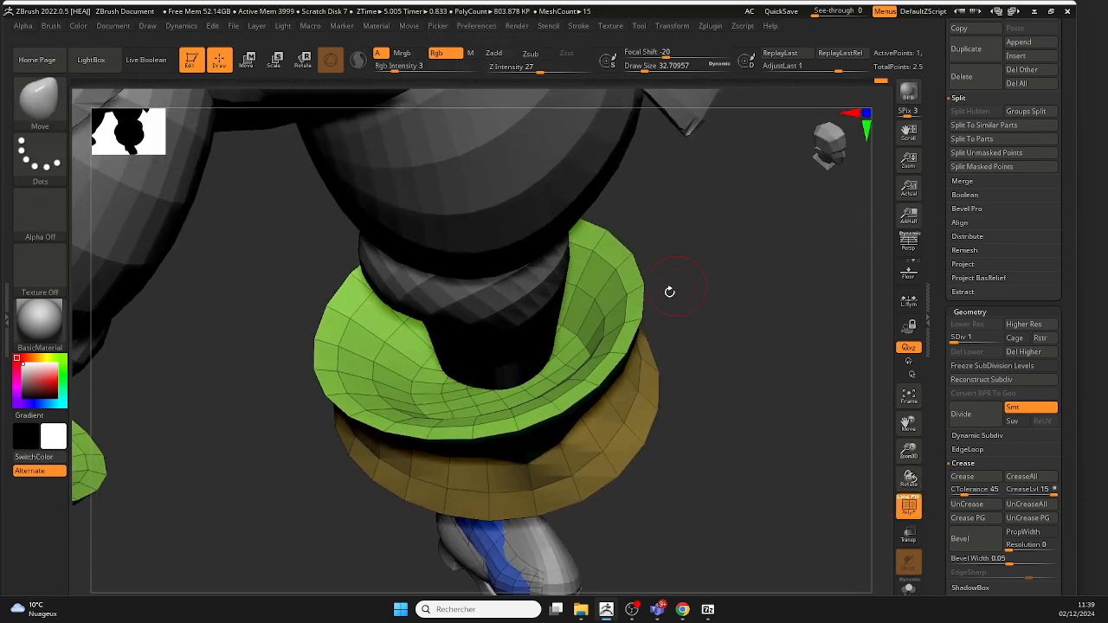
key(space)
Step: Pull the inner wall of the folded cuff in towards the leg along one side of the opening
drag(575, 310, 565, 302)
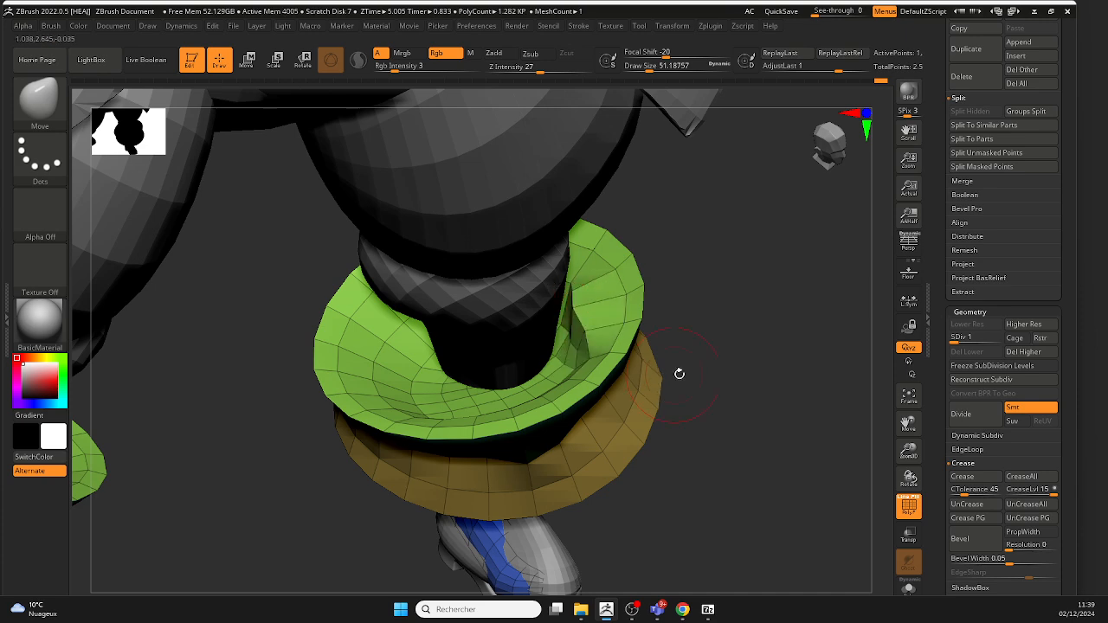
right_drag(679, 373, 616, 387)
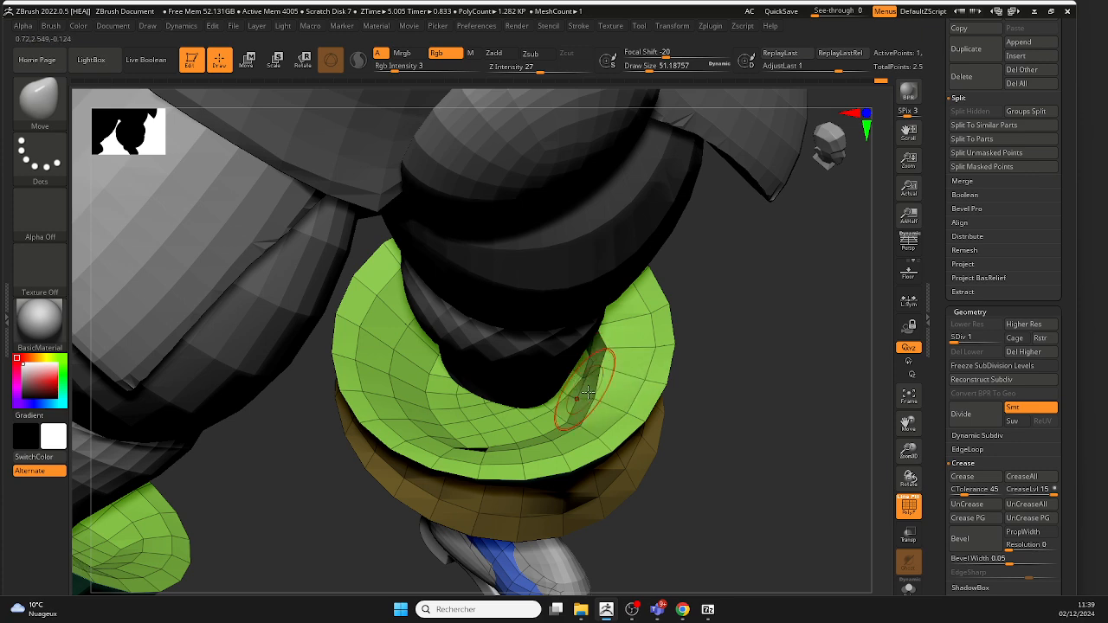
mouse_move(588, 393)
mouse_down()
mouse_move(548, 388)
mouse_move(506, 418)
mouse_up()
mouse_move(727, 339)
right_down()
mouse_move(603, 348)
mouse_move(617, 278)
right_up()
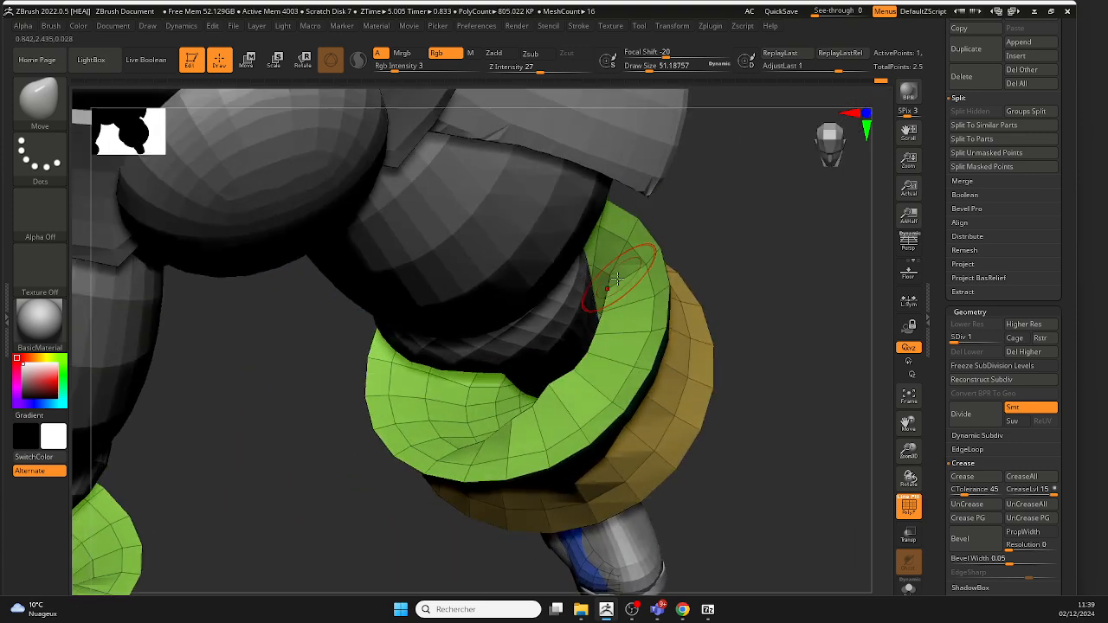
mouse_move(720, 238)
right_down()
mouse_move(754, 354)
mouse_move(735, 217)
mouse_move(752, 267)
mouse_move(675, 262)
mouse_move(591, 320)
mouse_move(636, 294)
mouse_move(684, 228)
mouse_move(545, 274)
right_up()
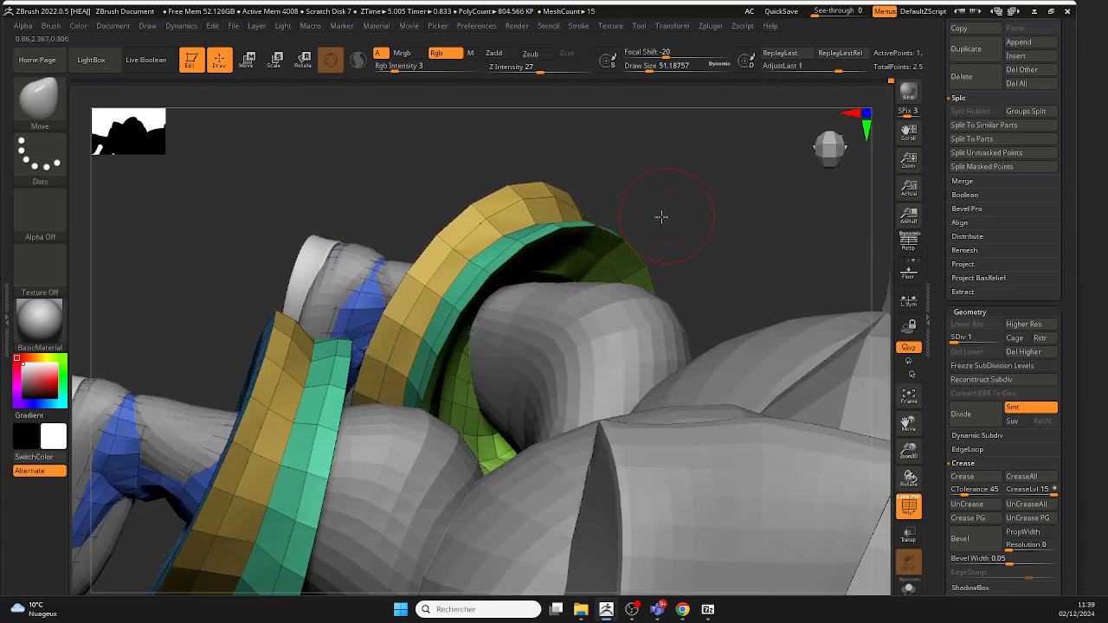
right_drag(661, 217, 617, 248)
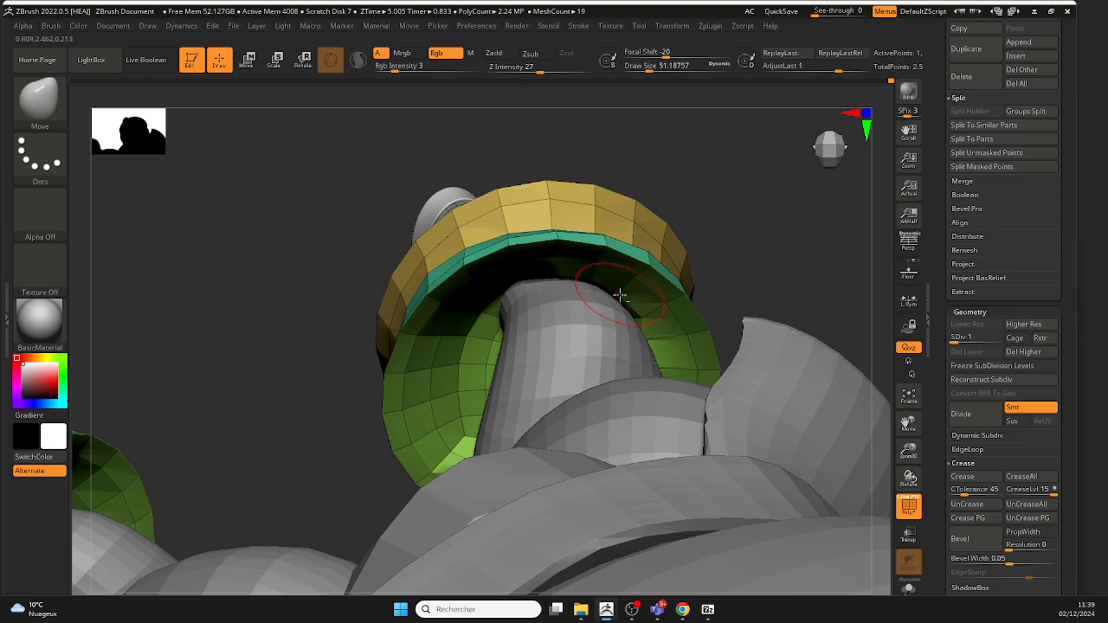
Step: Pull the inner wall in towards the leg on the opposite side of the cuff opening
mouse_move(623, 292)
right_down()
mouse_move(736, 196)
mouse_move(504, 271)
right_up()
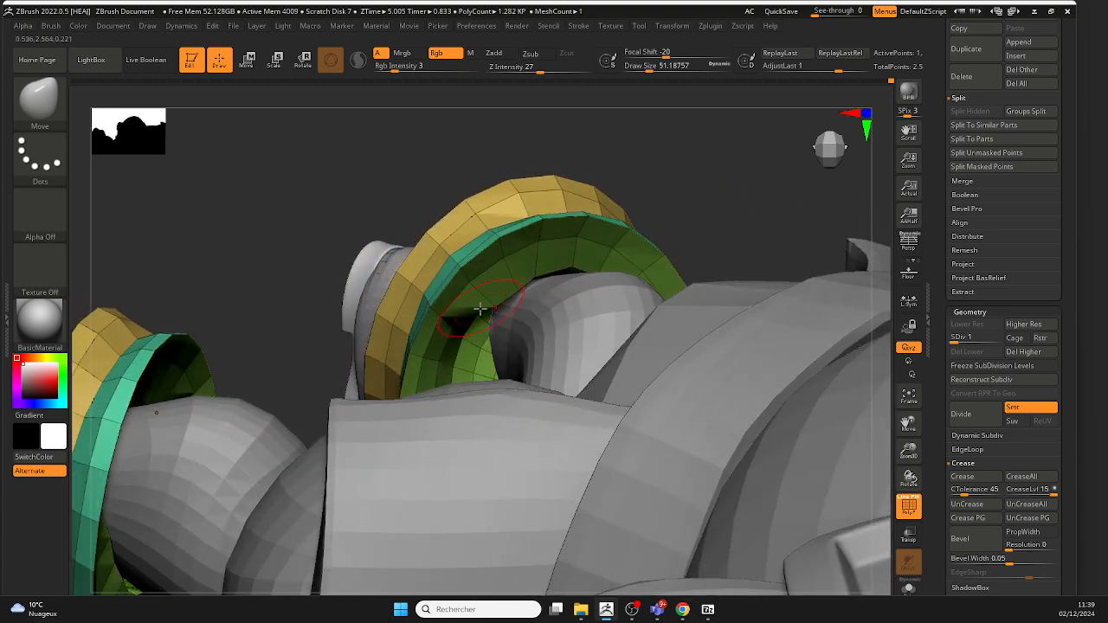
right_drag(602, 257, 558, 183)
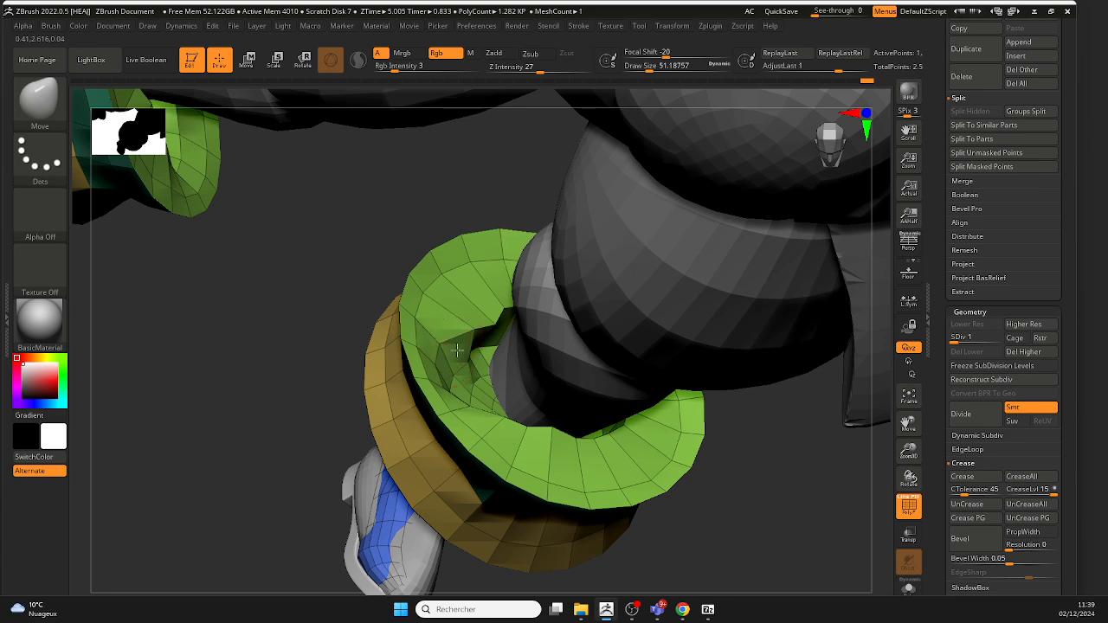
mouse_move(496, 353)
right_down()
mouse_move(733, 453)
mouse_move(517, 364)
right_up()
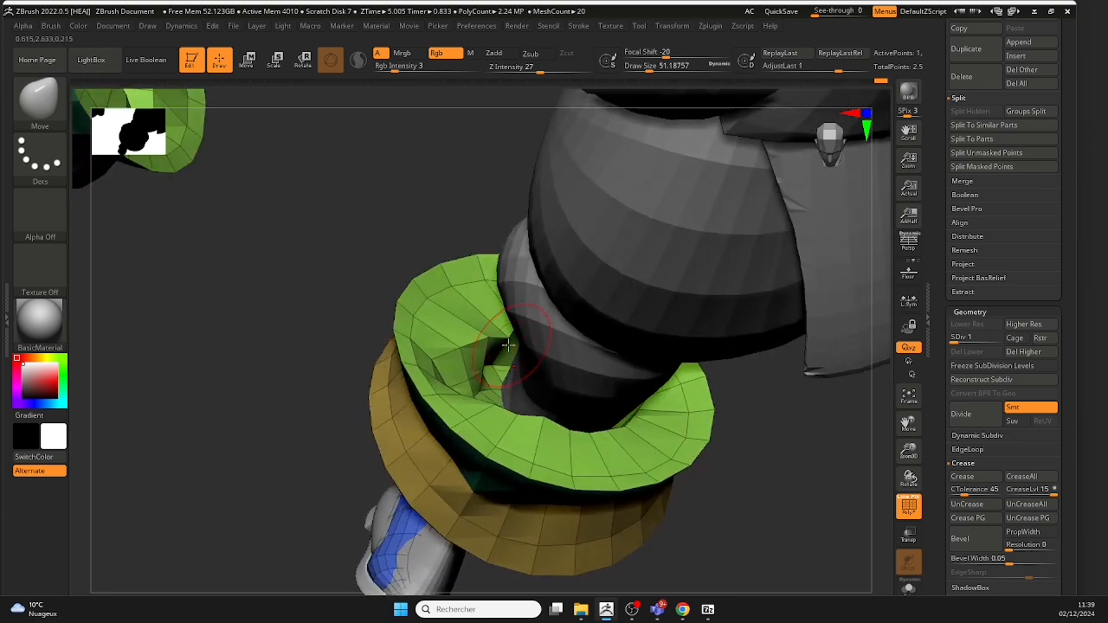
Step: Reduce the Move brush's draw size to about 33 and adjust the cuff's inner edge points beside the leg
right_drag(424, 251, 450, 352)
key(space)
drag(460, 384, 445, 384)
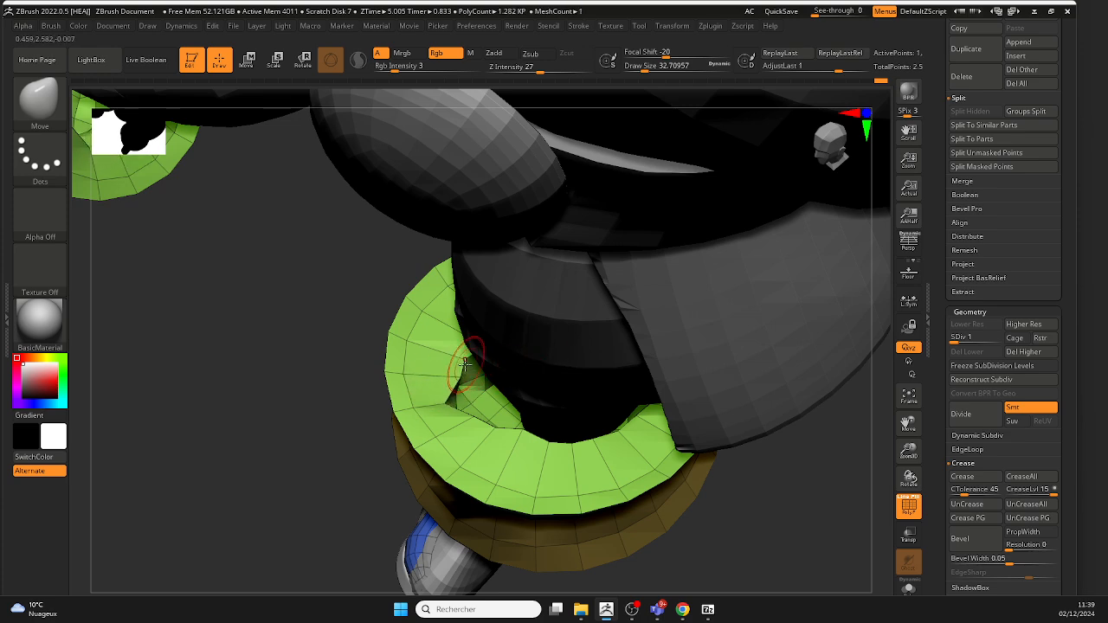
mouse_move(481, 389)
mouse_down()
mouse_move(496, 379)
mouse_move(485, 399)
mouse_up()
Step: Enlarge the draw size to about 59 and close the gap between the cuff's inner edge and the leg
key(space)
drag(461, 408, 465, 409)
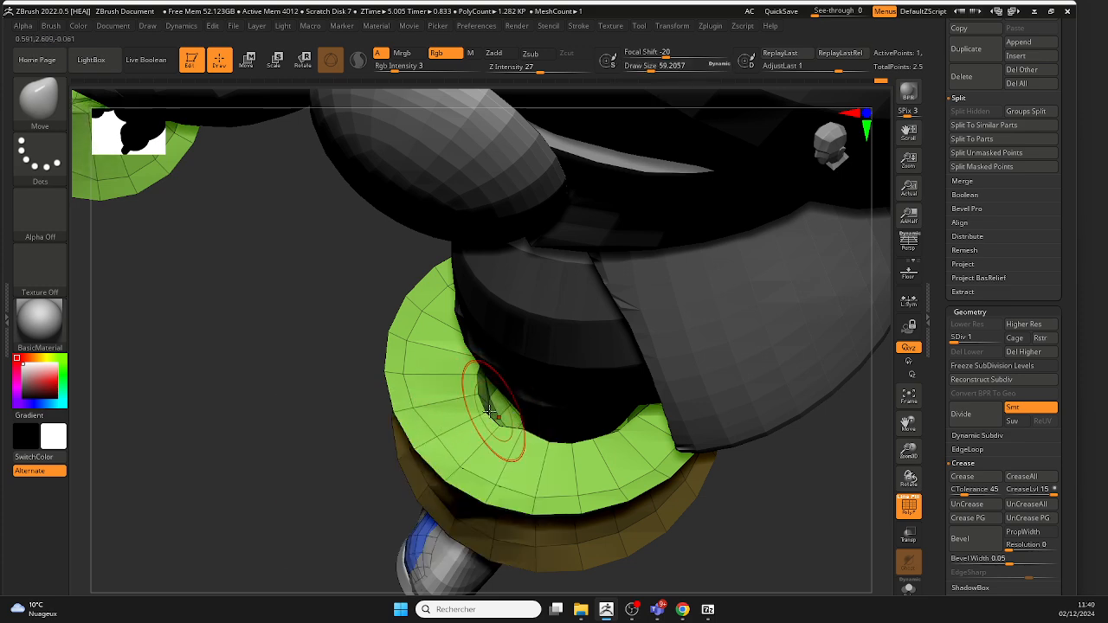
drag(332, 366, 393, 354)
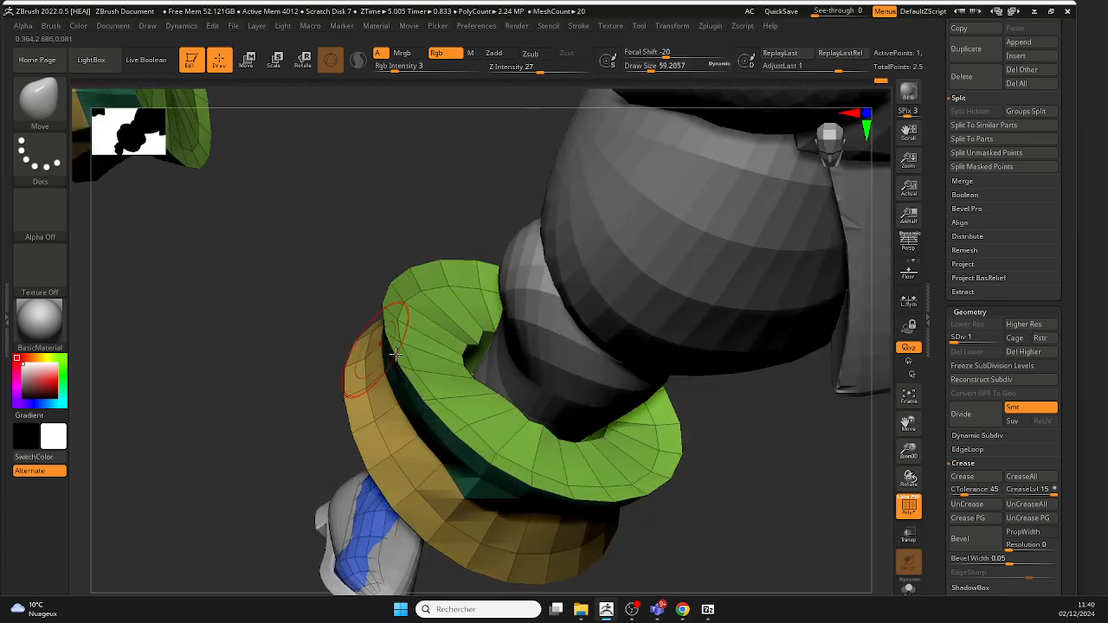
drag(490, 337, 478, 330)
mouse_move(775, 435)
mouse_down()
mouse_move(712, 428)
mouse_move(714, 437)
mouse_up()
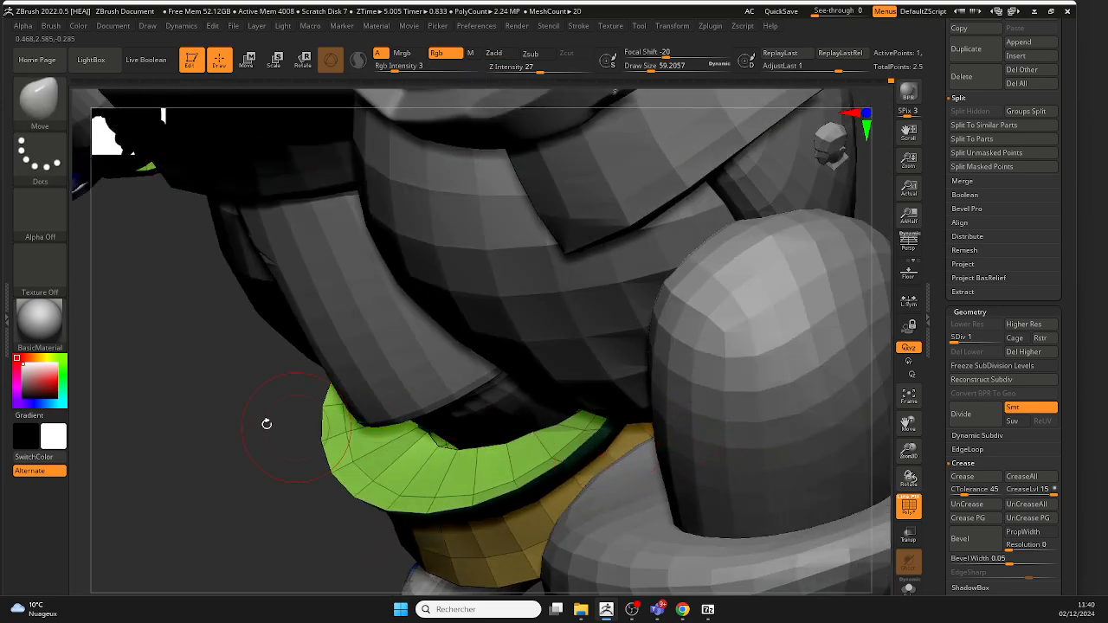
drag(264, 423, 540, 348)
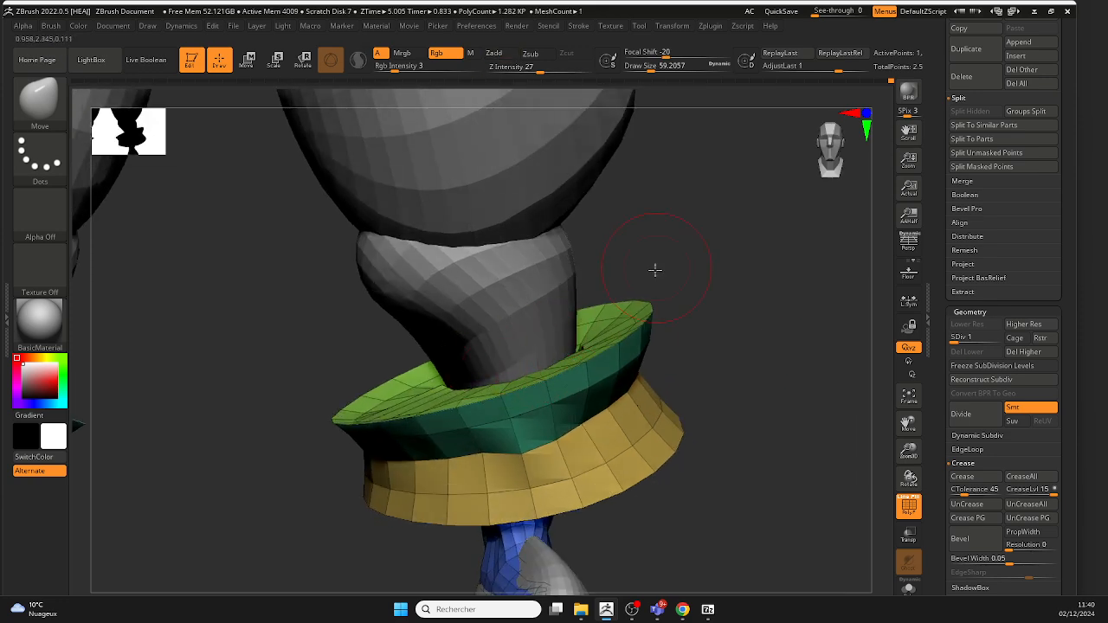
Step: Move the remaining parts of the cuff's inner edge against the leg, working all the way around it
drag(654, 270, 592, 325)
right_drag(643, 303, 610, 307)
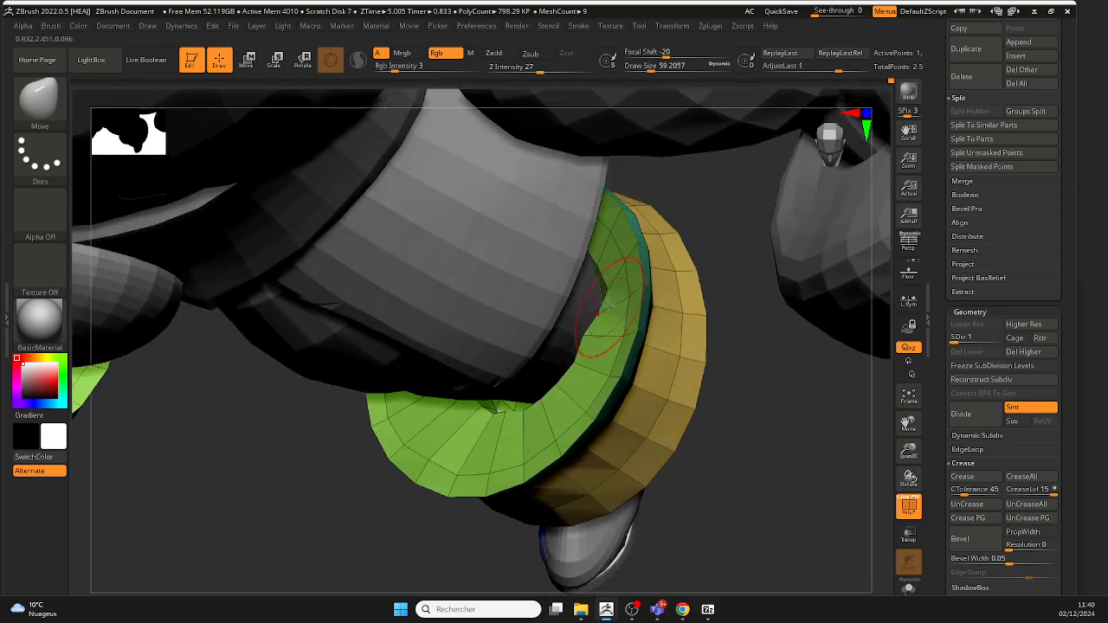
mouse_move(756, 312)
right_down()
mouse_move(785, 302)
mouse_move(580, 454)
right_up()
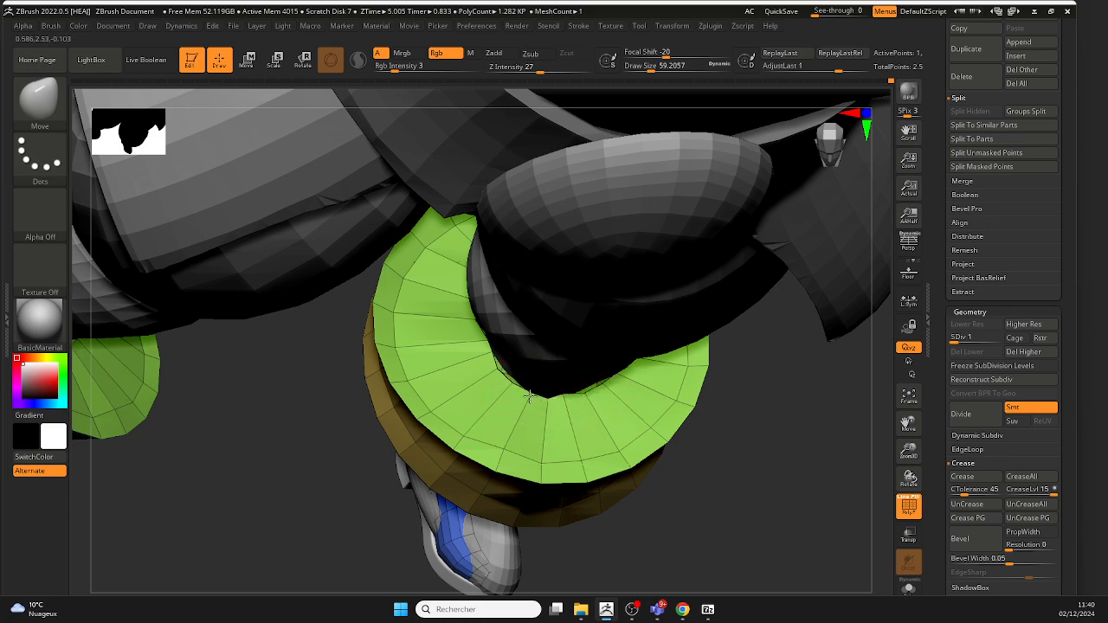
mouse_move(490, 362)
right_down()
mouse_move(767, 375)
mouse_move(767, 401)
mouse_move(468, 316)
right_up()
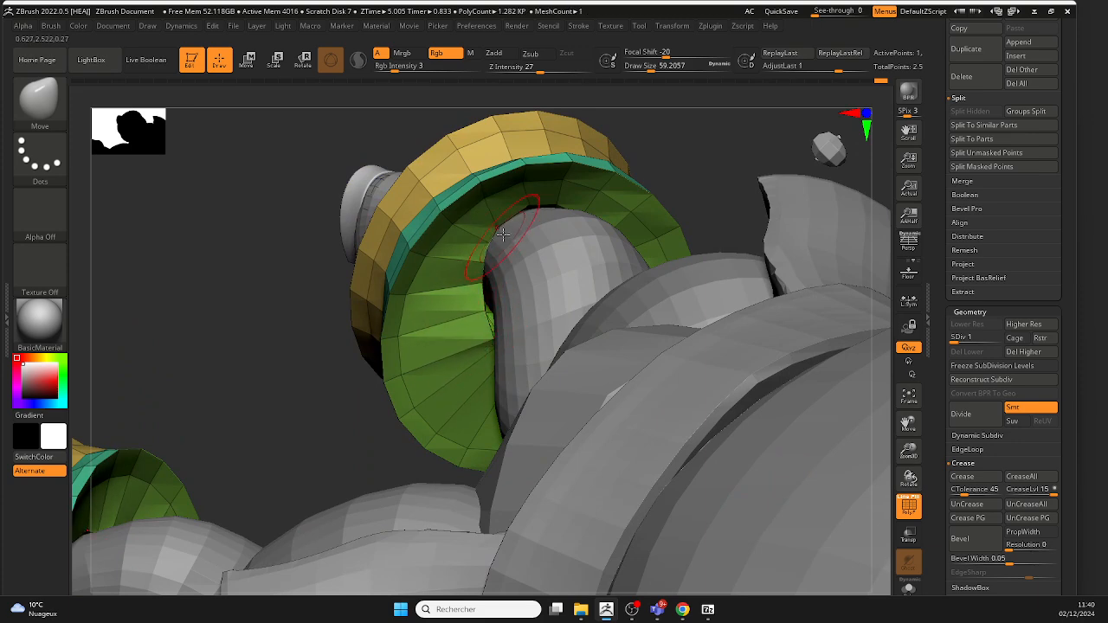
mouse_move(717, 163)
right_down()
mouse_move(657, 260)
mouse_move(735, 321)
mouse_move(445, 247)
right_up()
Step: Set the draw size to about 20 and smooth the cuff's upper surface around the leg
key(space)
key(shift)
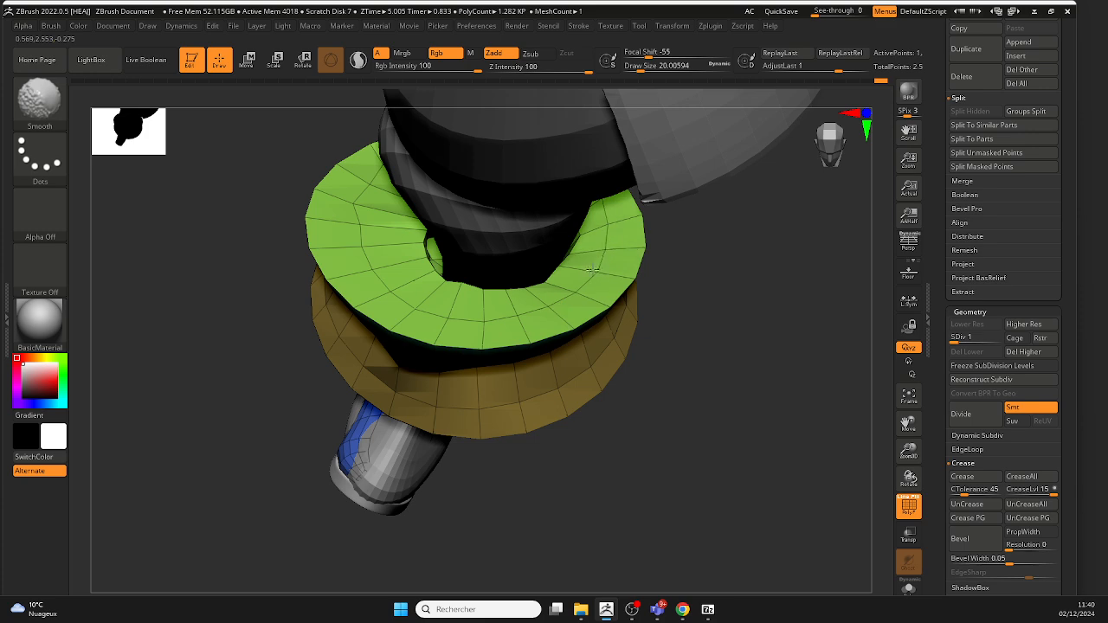
mouse_move(353, 210)
right_down()
mouse_move(342, 194)
mouse_move(338, 420)
mouse_move(369, 338)
mouse_move(623, 325)
mouse_move(627, 360)
right_up()
Step: Hide all subtools except the folded cuffs and frame them in the view
drag(1061, 100, 1053, 418)
shift+click(1052, 235)
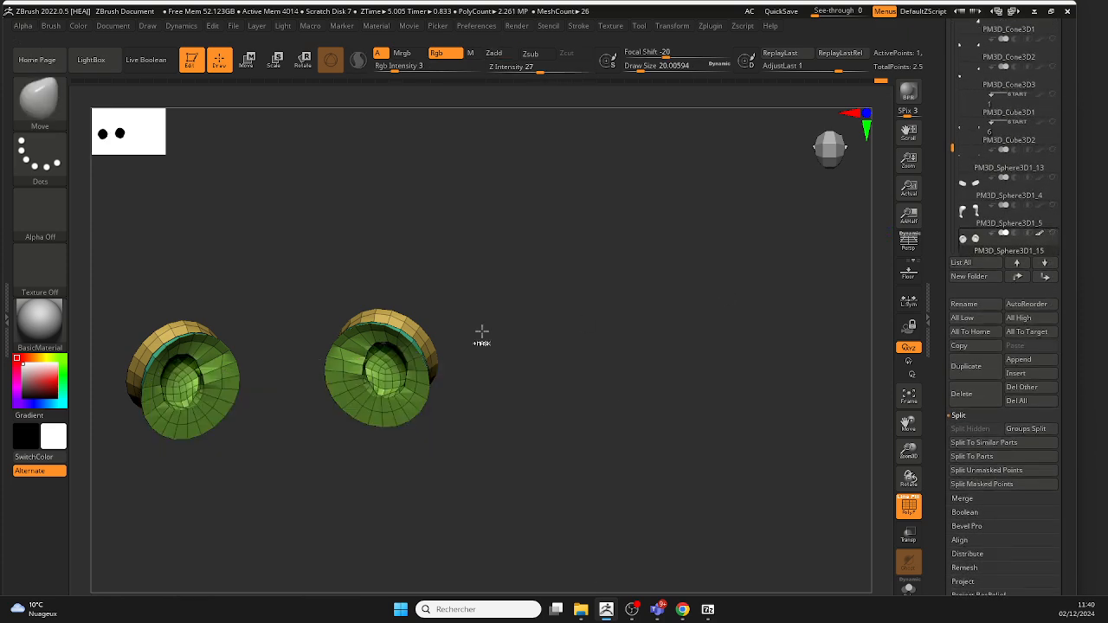
key(f)
ctrl+shift+click(699, 334)
key(f)
mouse_move(671, 290)
right_down()
mouse_move(631, 274)
mouse_move(616, 231)
mouse_move(665, 216)
right_up()
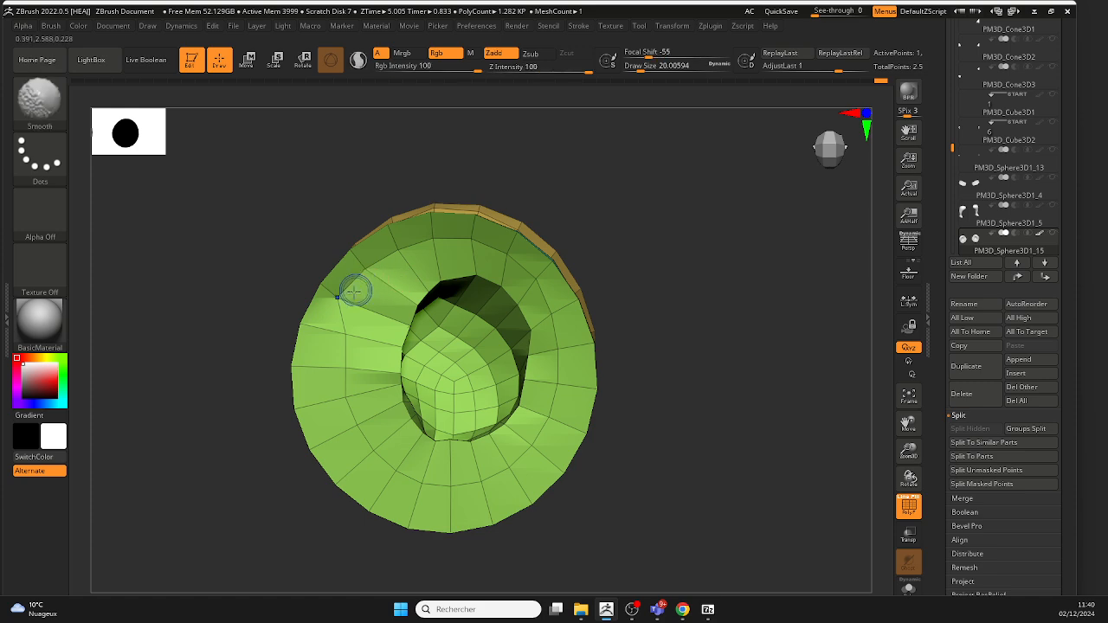
Step: Smooth the uneven faces between the cuff's outer rim and its inner opening
mouse_move(354, 289)
shift+mouse_down()
mouse_move(452, 248)
mouse_move(504, 265)
shift+mouse_up()
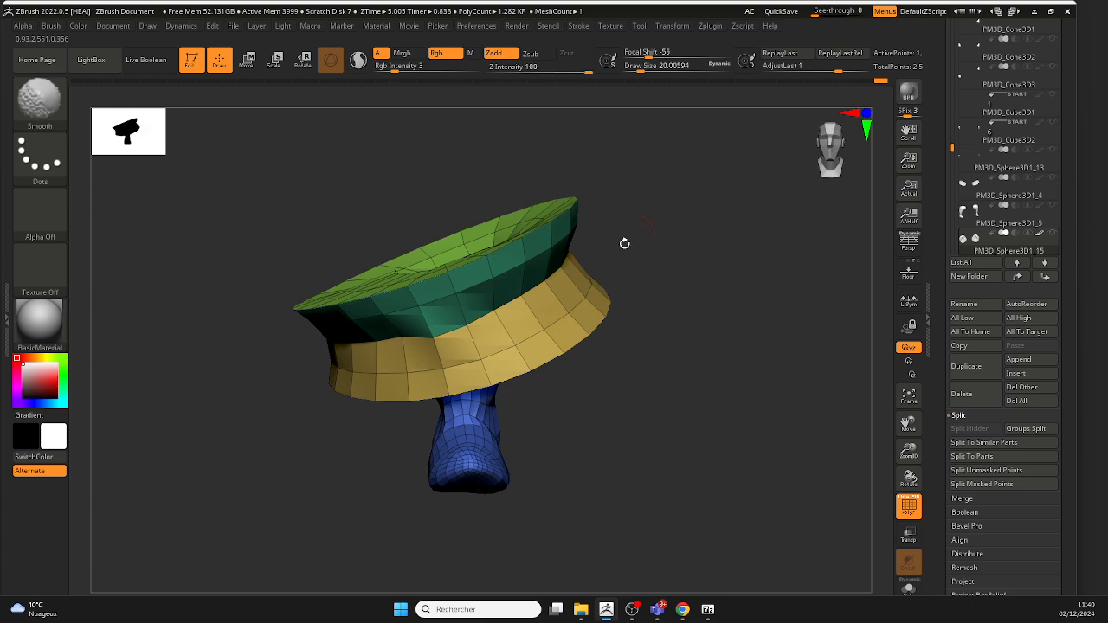
mouse_move(623, 243)
right_down()
mouse_move(759, 234)
mouse_move(734, 293)
mouse_move(569, 344)
right_up()
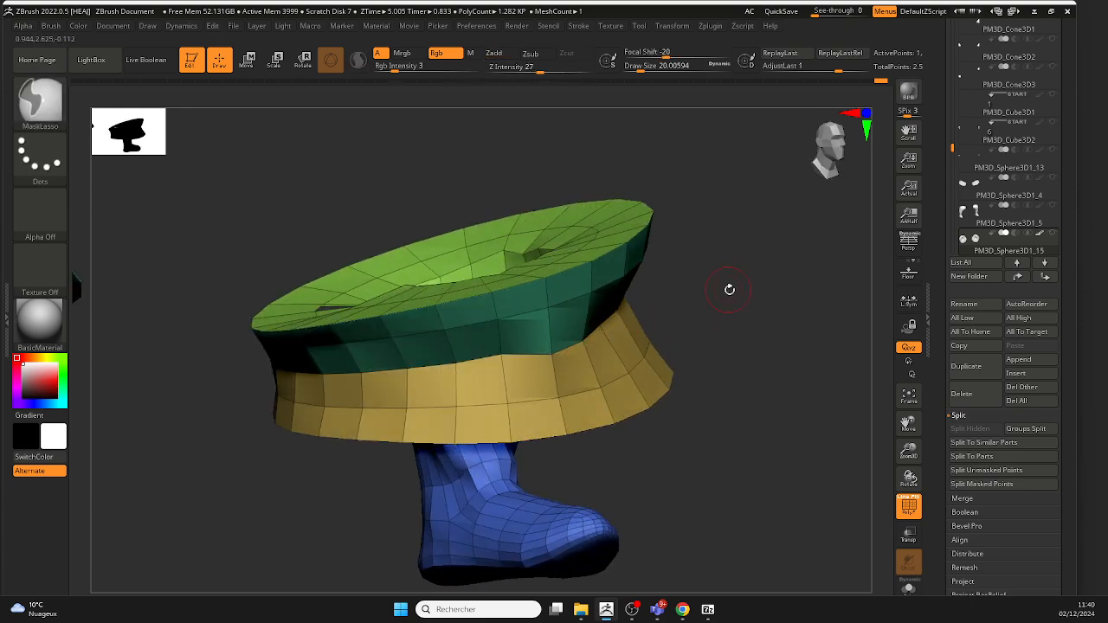
right_drag(730, 289, 653, 311)
Step: Set the Move brush's draw size to 28.75 and reshape the edge of the cuff opening from several sides
key(space)
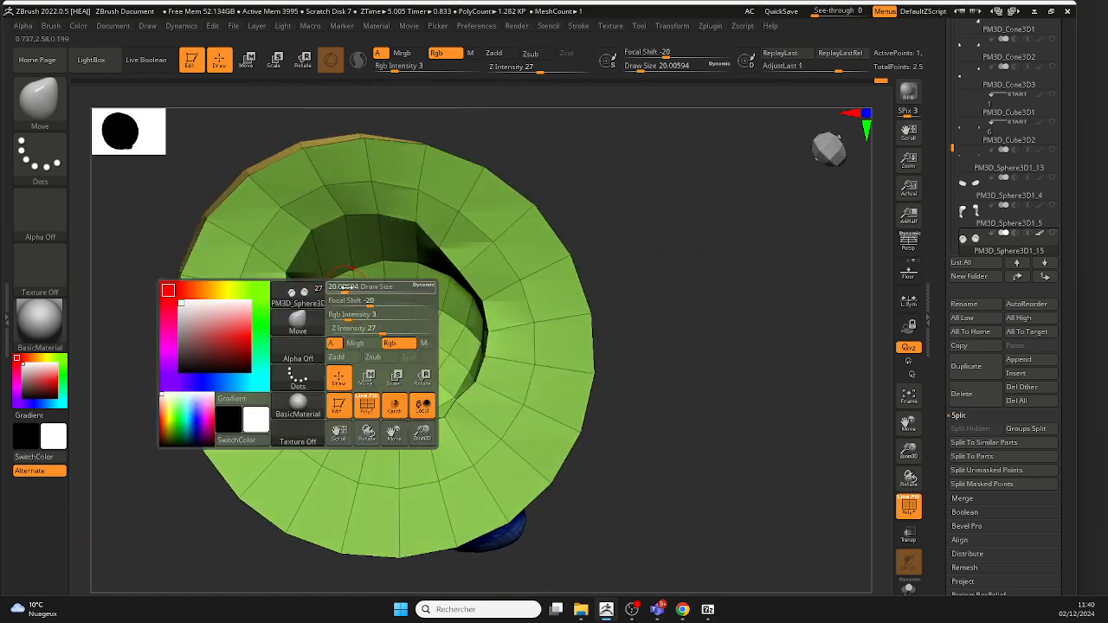
click(342, 294)
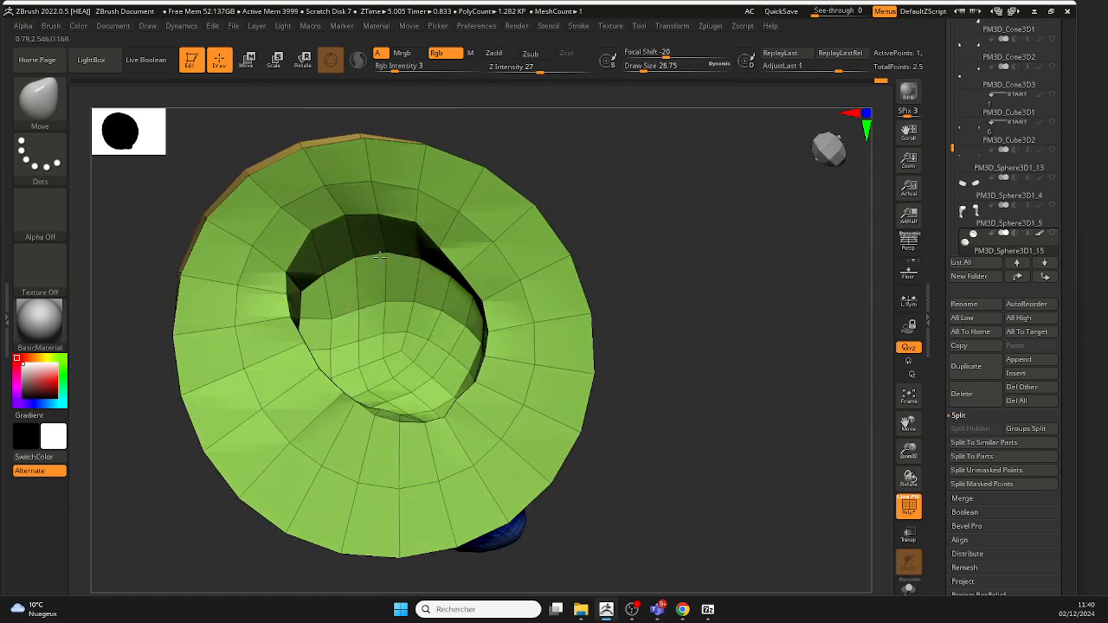
mouse_move(695, 289)
right_down()
mouse_move(646, 277)
mouse_move(645, 401)
mouse_move(660, 366)
mouse_move(629, 295)
mouse_move(698, 319)
mouse_move(655, 297)
mouse_move(676, 293)
right_up()
right_drag(393, 264, 501, 386)
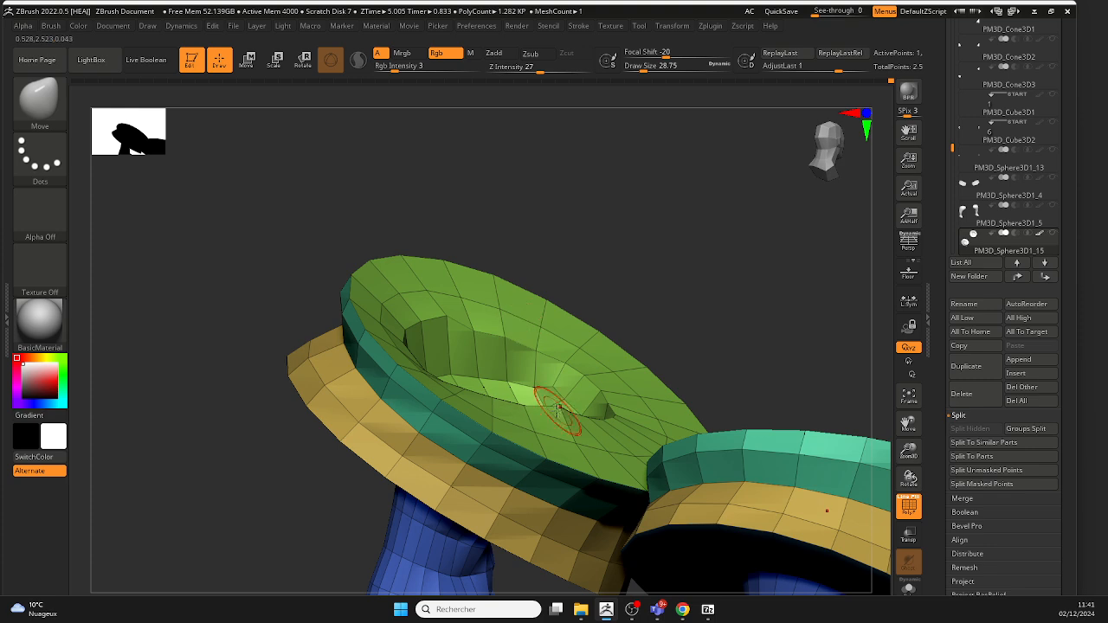
right_drag(544, 451, 548, 300)
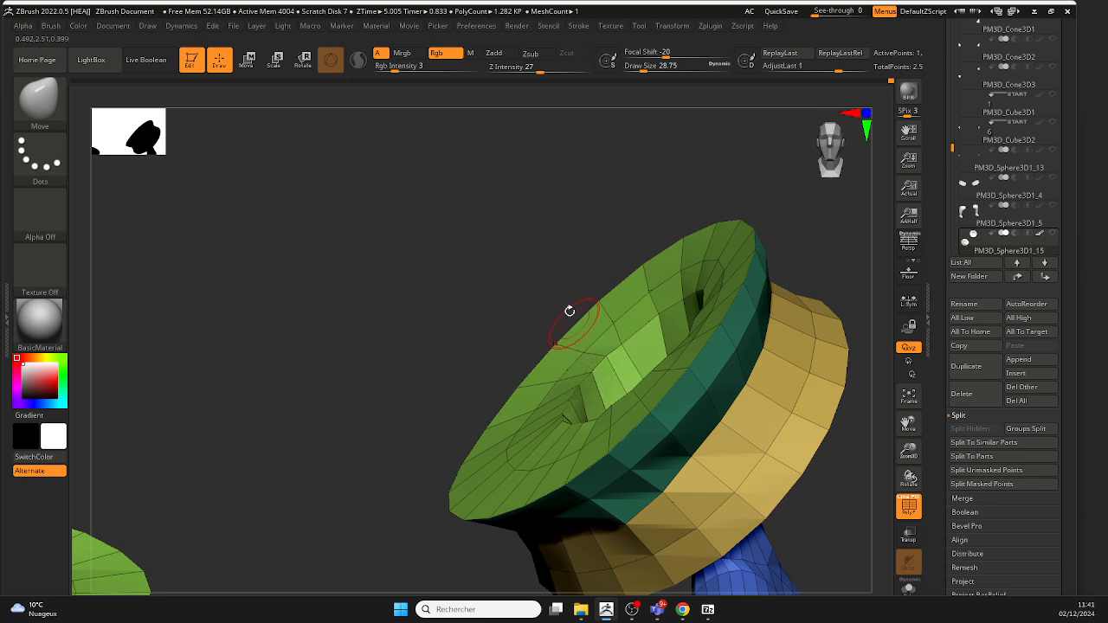
right_drag(570, 311, 721, 356)
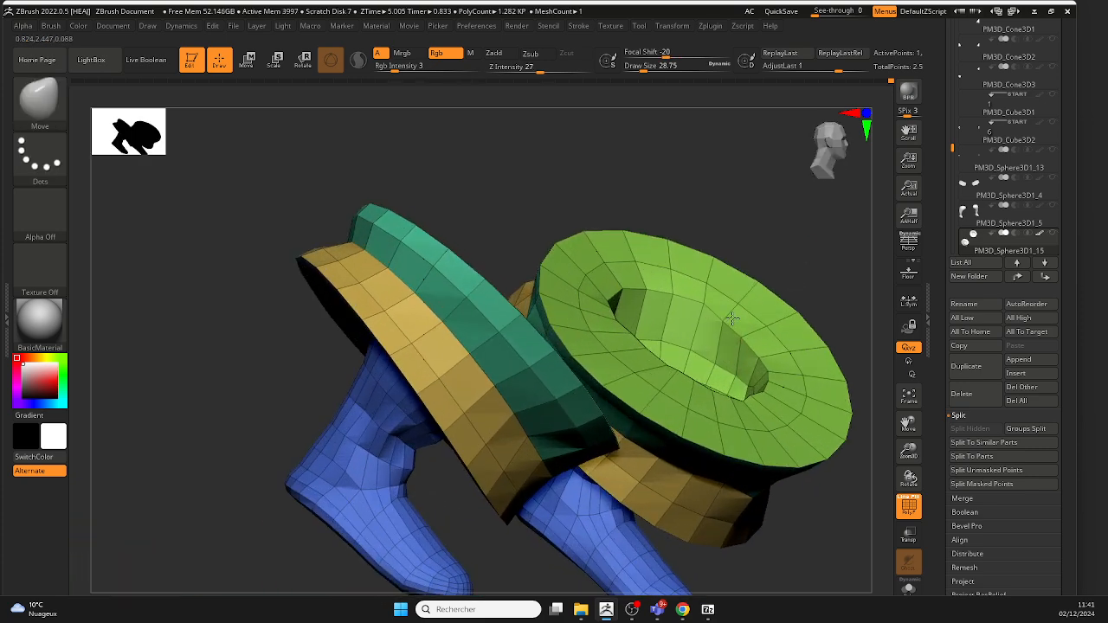
right_drag(802, 285, 651, 293)
Step: Activate the ZModeler brush and set its edge action to Move Infinite Radius
key(b)
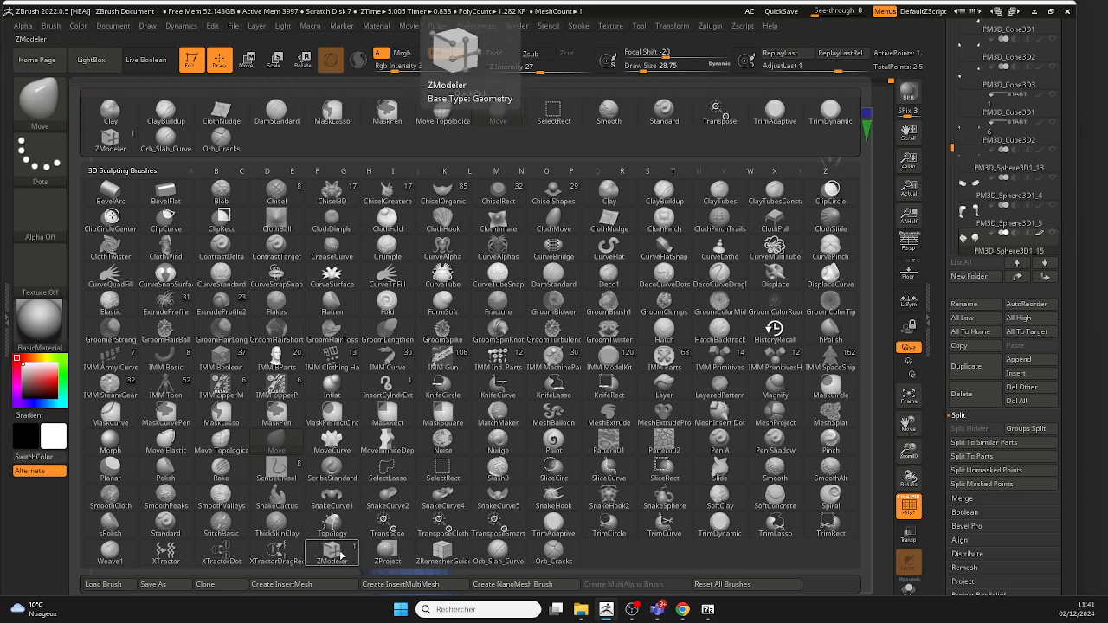
click(332, 551)
key(space)
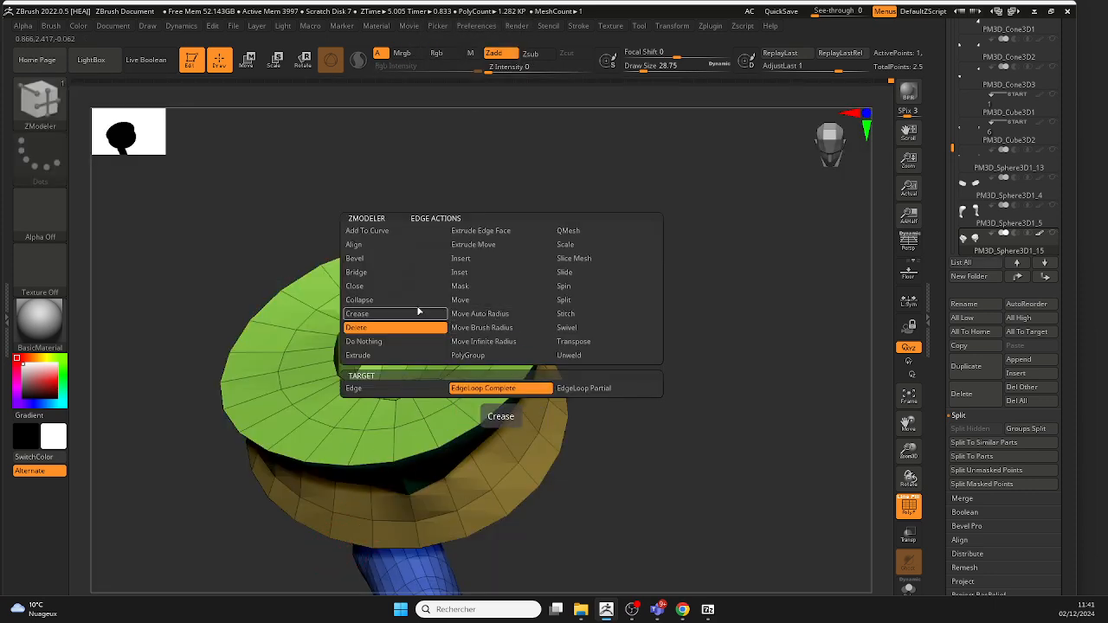
click(478, 300)
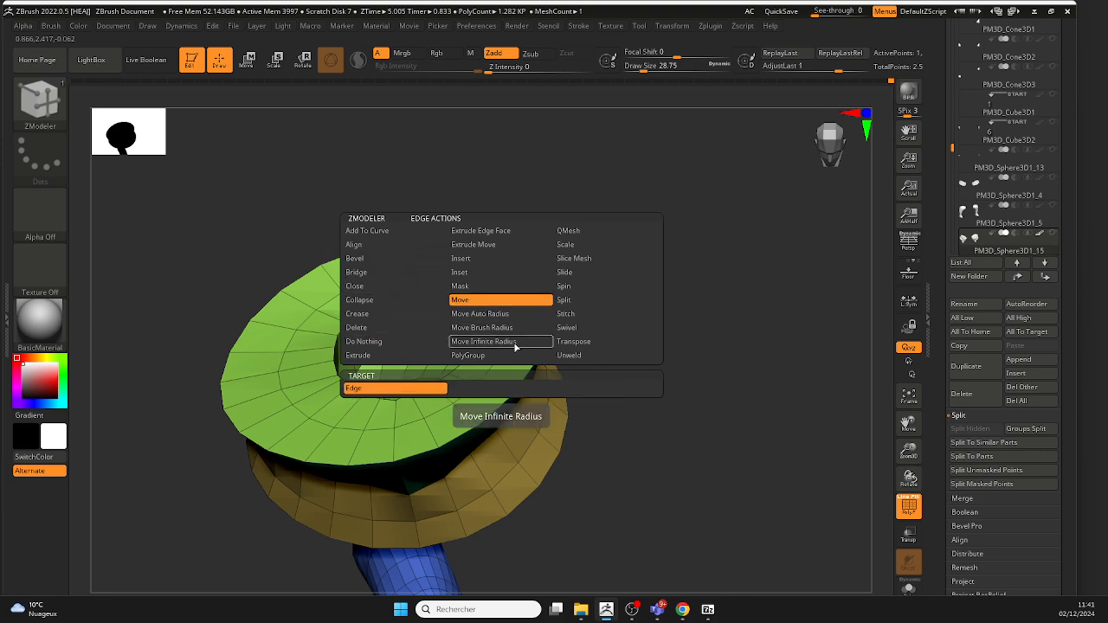
click(514, 346)
Step: Lower the edge loop midway between the cuff's outer rim and opening so the top surface dips inward
drag(503, 327, 503, 298)
right_drag(504, 296, 581, 211)
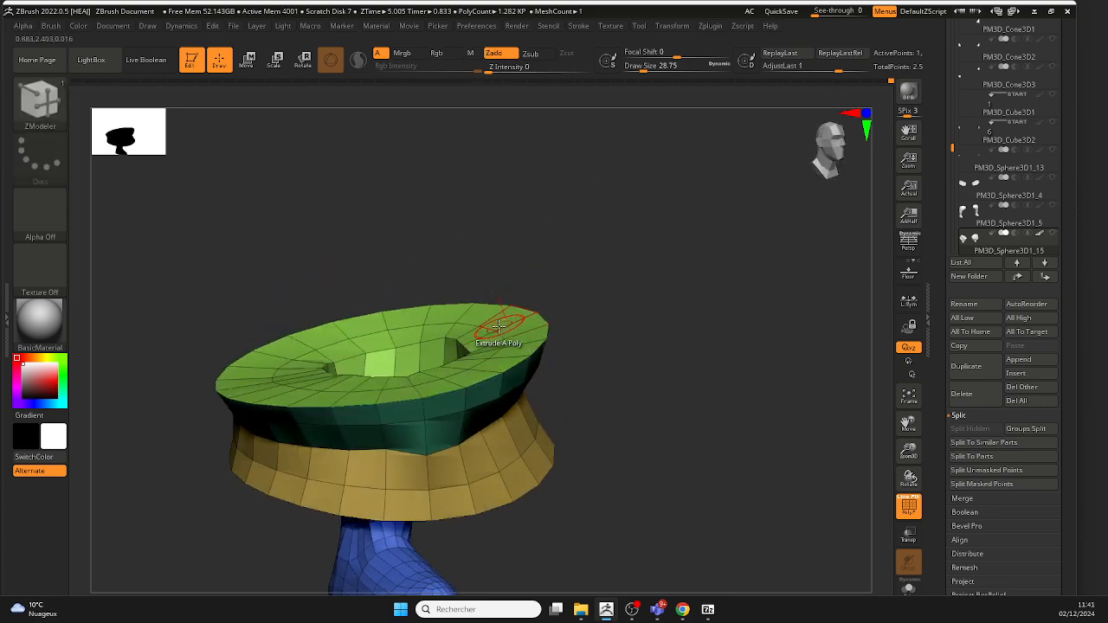
mouse_move(499, 333)
mouse_down()
mouse_move(498, 311)
mouse_move(505, 351)
mouse_up()
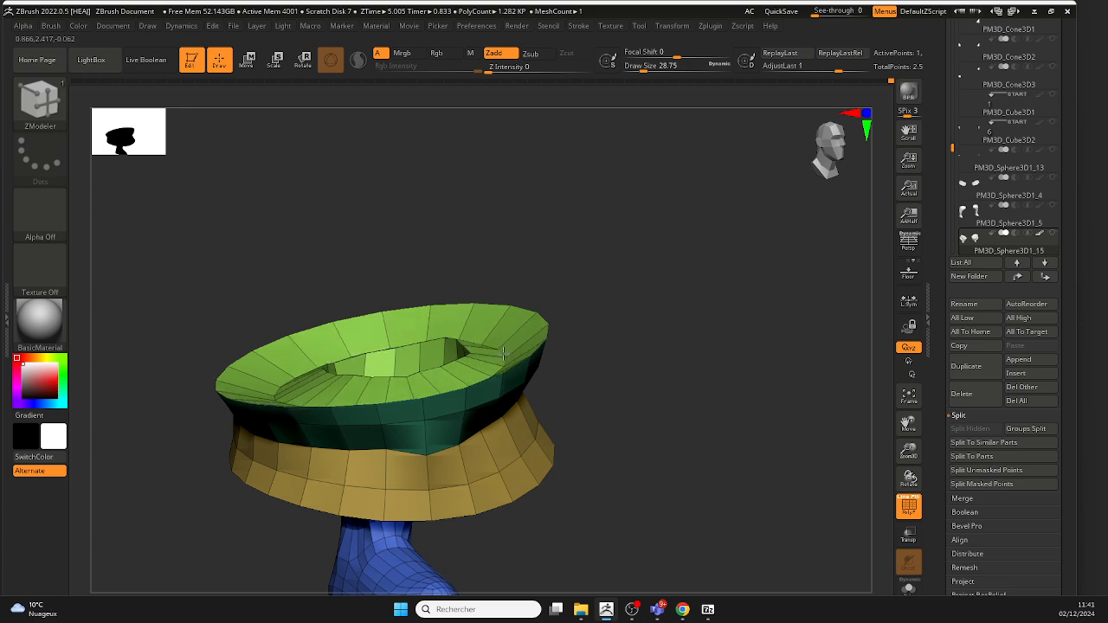
scroll(1055, 407, down, 5)
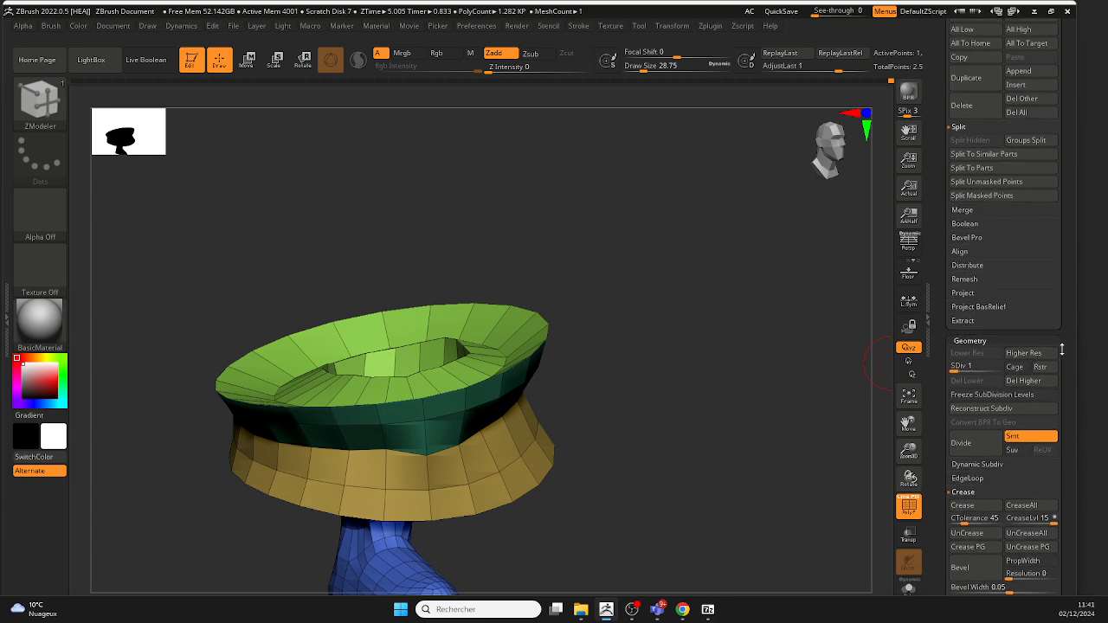
Step: Raise the boot cuff to its highest subdivision level and turn off the polygon wireframe display
click(994, 366)
drag(632, 373, 630, 419)
click(901, 506)
ctrl+right_drag(655, 464, 618, 428)
right_drag(618, 428, 626, 361)
scroll(1066, 160, up, 5)
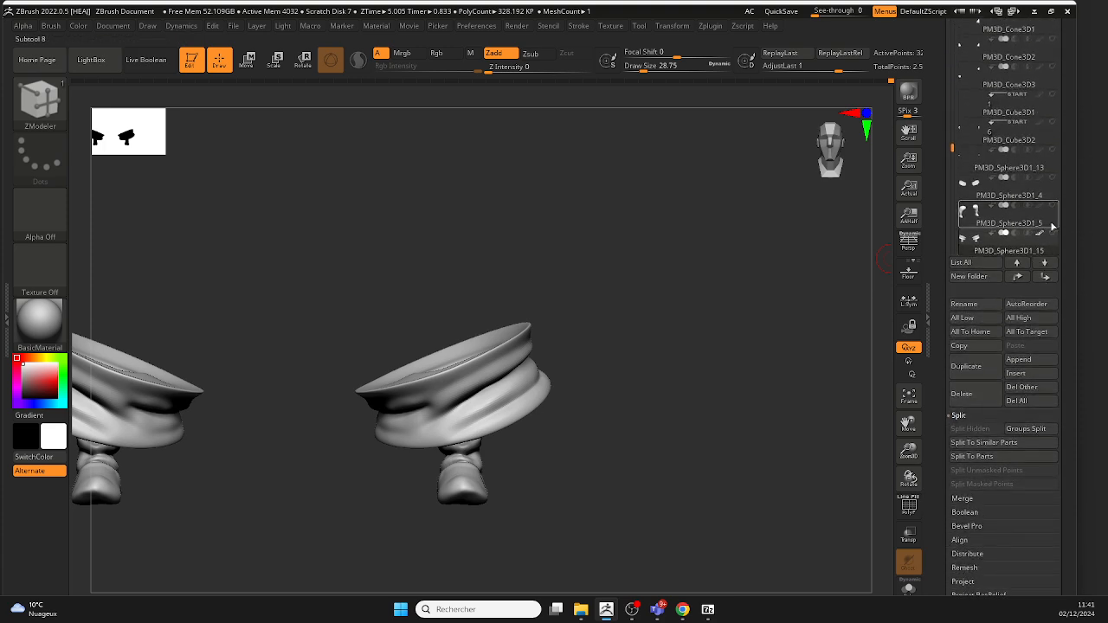
Step: Restore the visibility of the character's other subtools around the boots
click(1052, 205)
right_drag(706, 311, 640, 364)
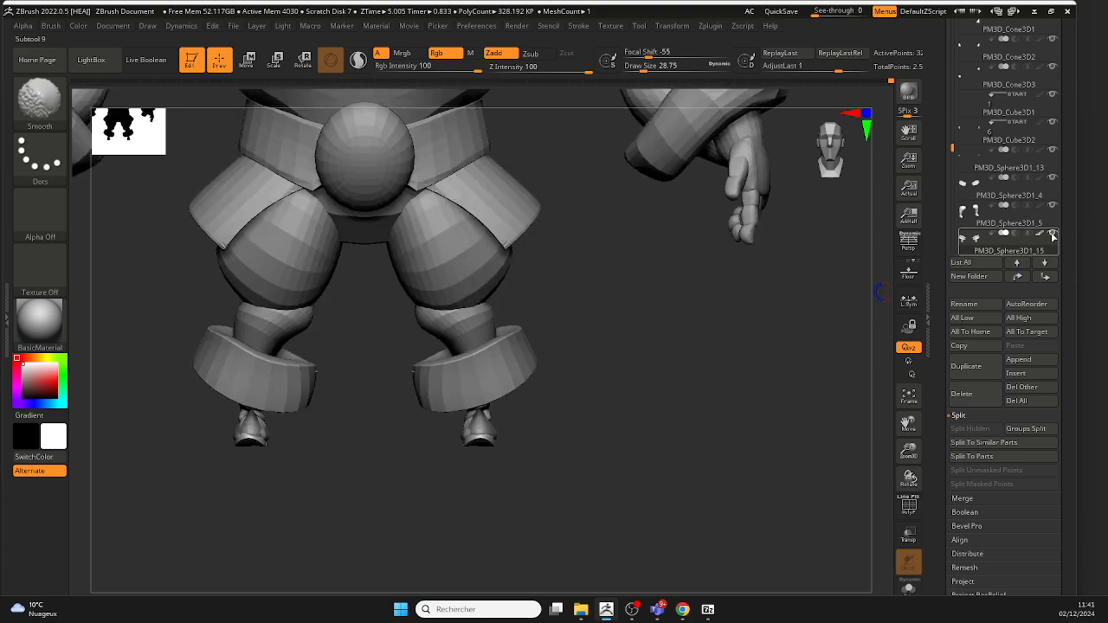
shift+click(1054, 235)
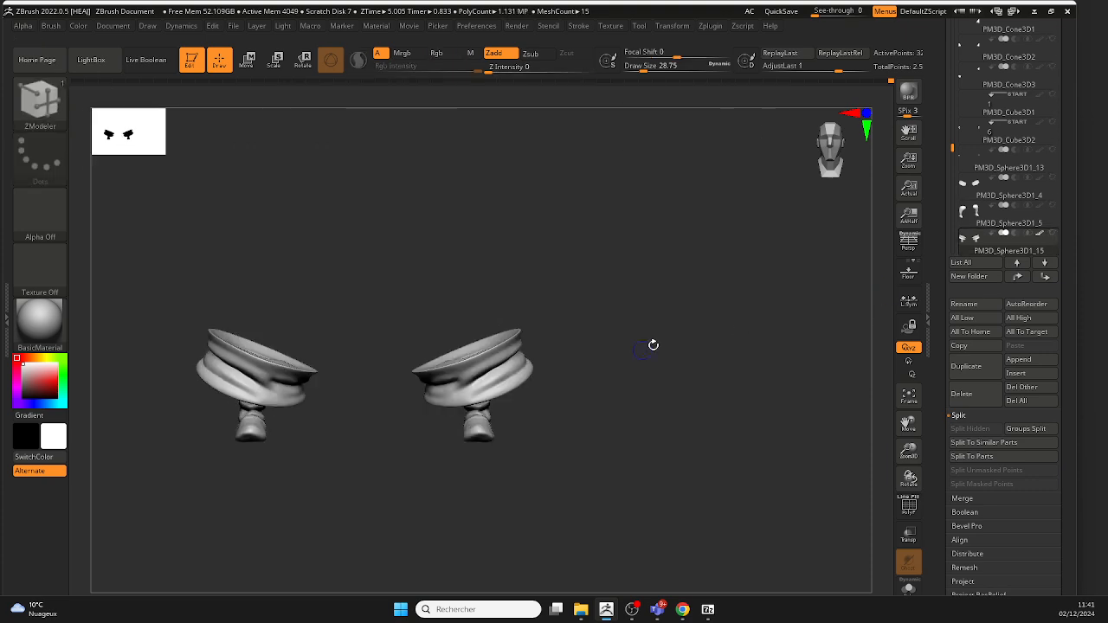
shift+click(1053, 237)
Step: Switch to the lower-leg subtool and mask only its old rounded foot with the Move gizmo active
alt+click(489, 368)
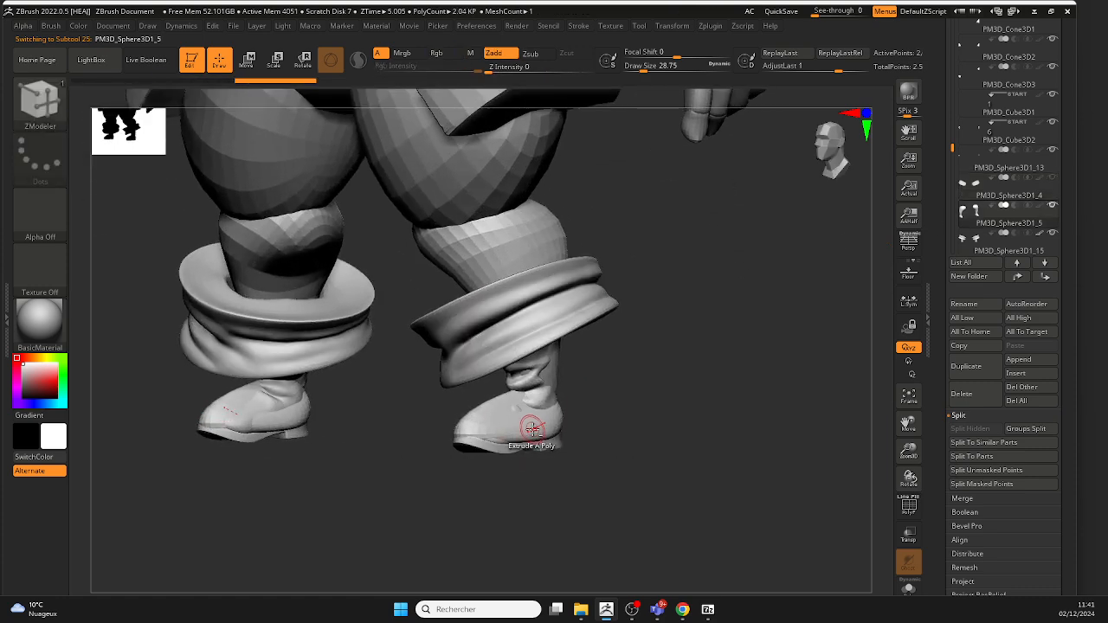
click(247, 61)
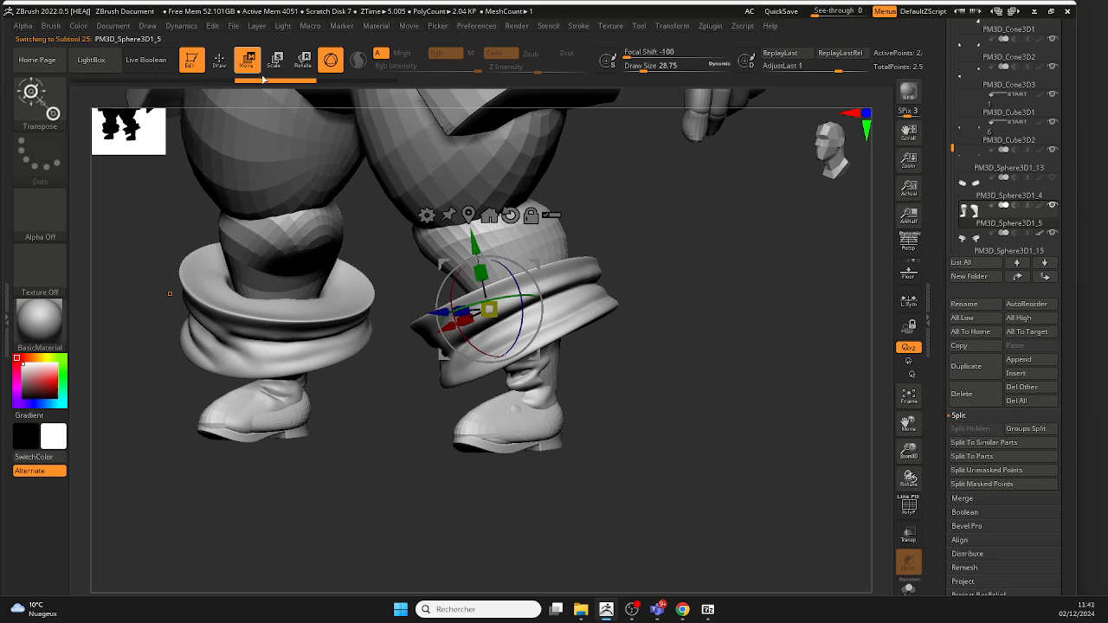
click(550, 424)
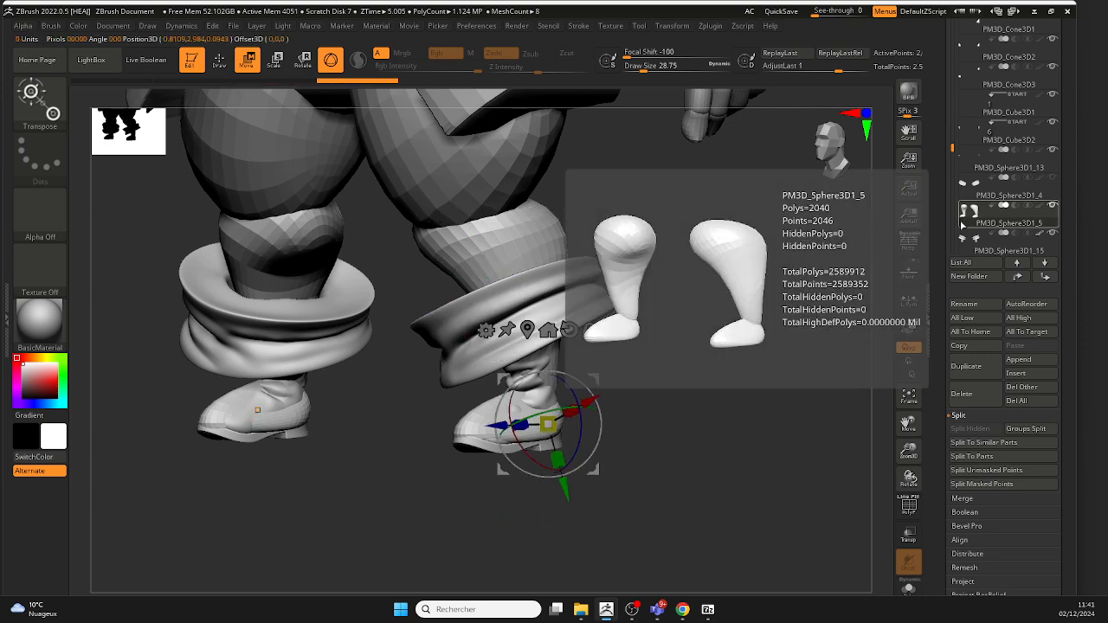
drag(798, 365, 635, 403)
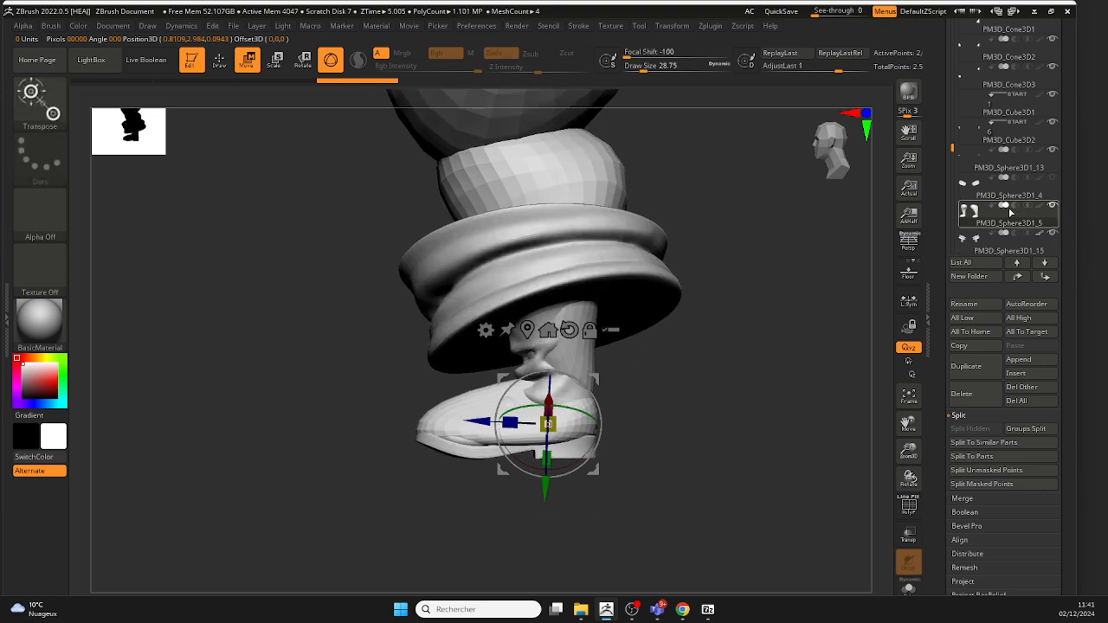
click(447, 417)
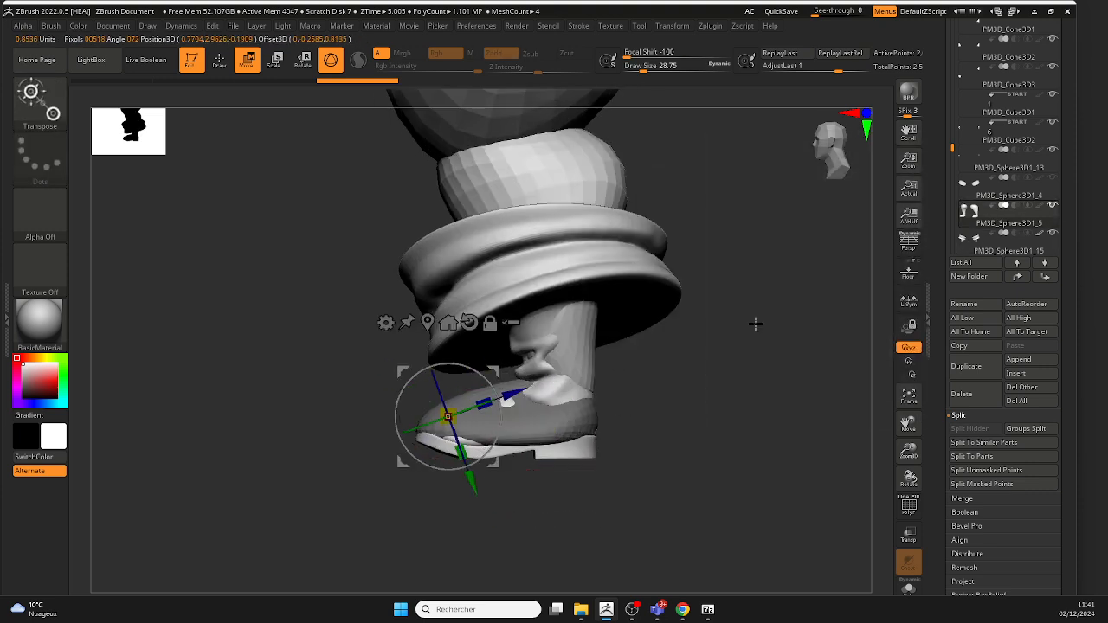
Step: Split the unmasked leg into its own subtool and delete the old foot piece
click(1011, 470)
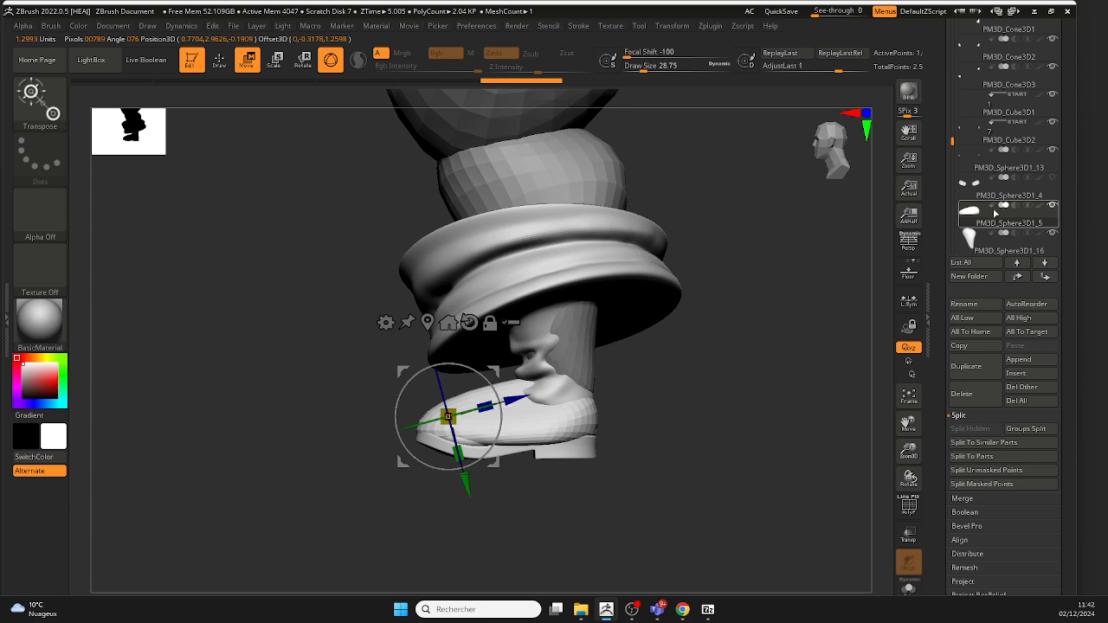
click(962, 393)
click(866, 418)
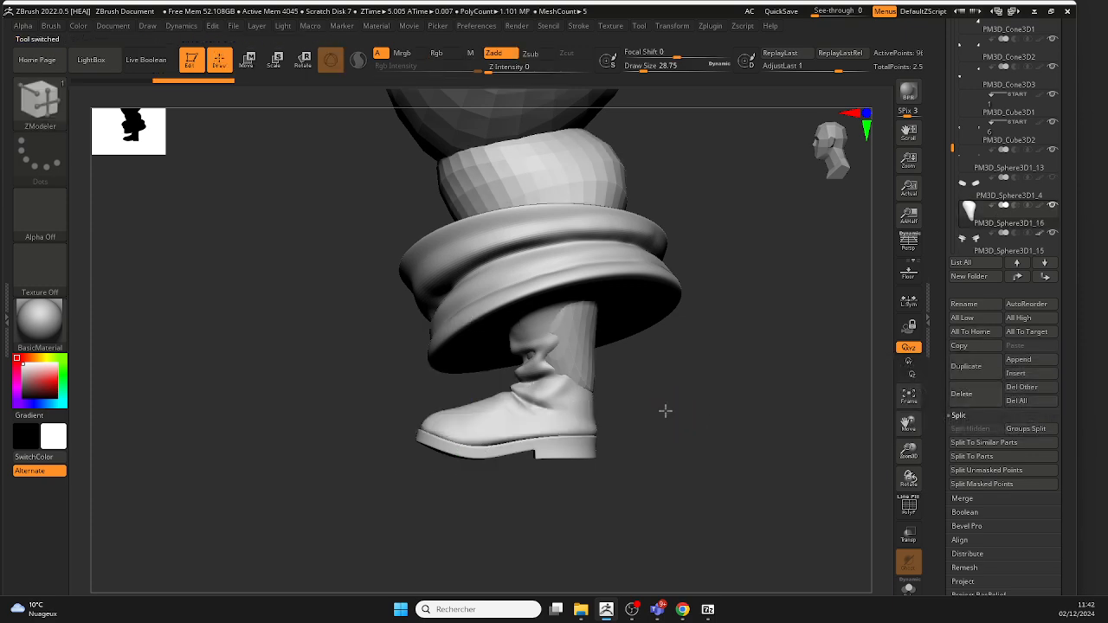
mouse_move(560, 322)
alt+mouse_down()
mouse_move(667, 352)
mouse_move(608, 306)
mouse_move(645, 375)
mouse_move(624, 305)
alt+mouse_up()
alt+right_drag(632, 258, 618, 389)
mouse_move(564, 367)
ctrl+right_down()
mouse_move(575, 394)
mouse_move(554, 424)
ctrl+right_up()
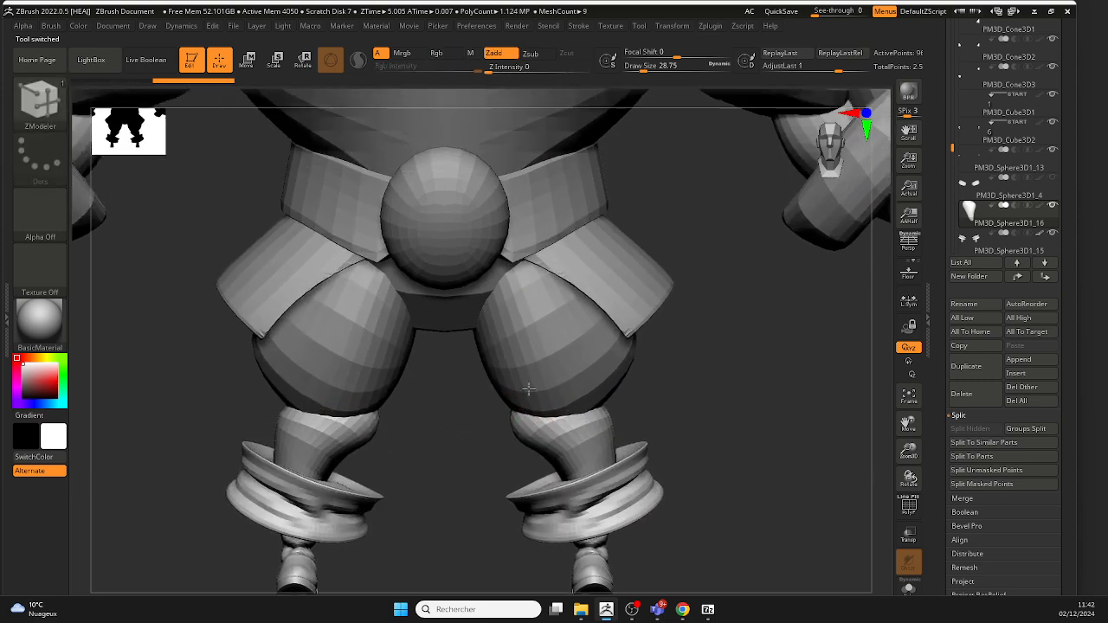
drag(695, 396, 715, 410)
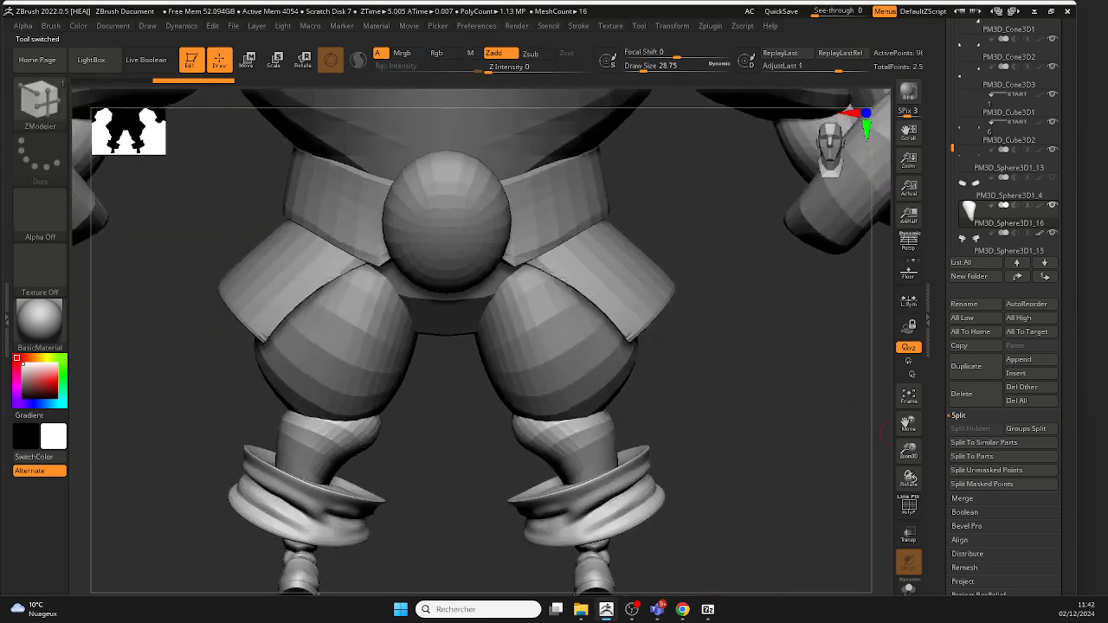